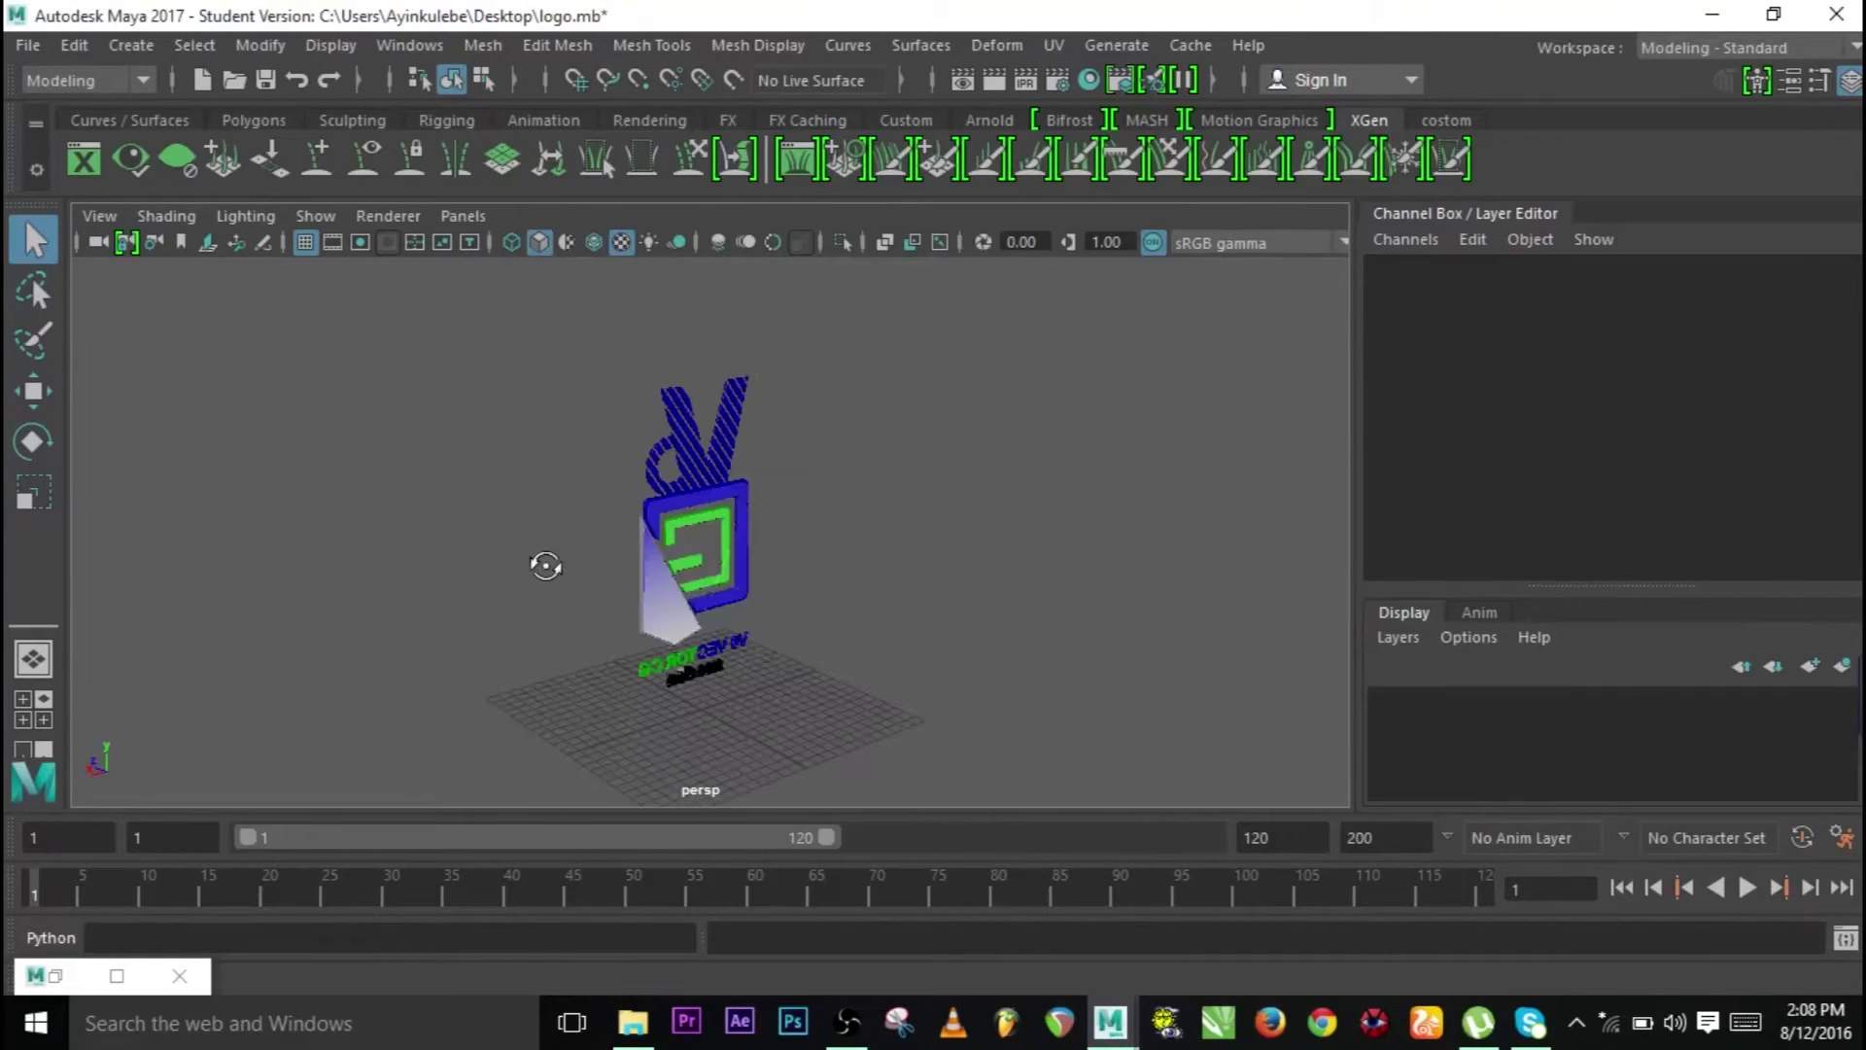
Step: Rename the Phong material on the black "media" lettering as black_mat
left_click(741, 611)
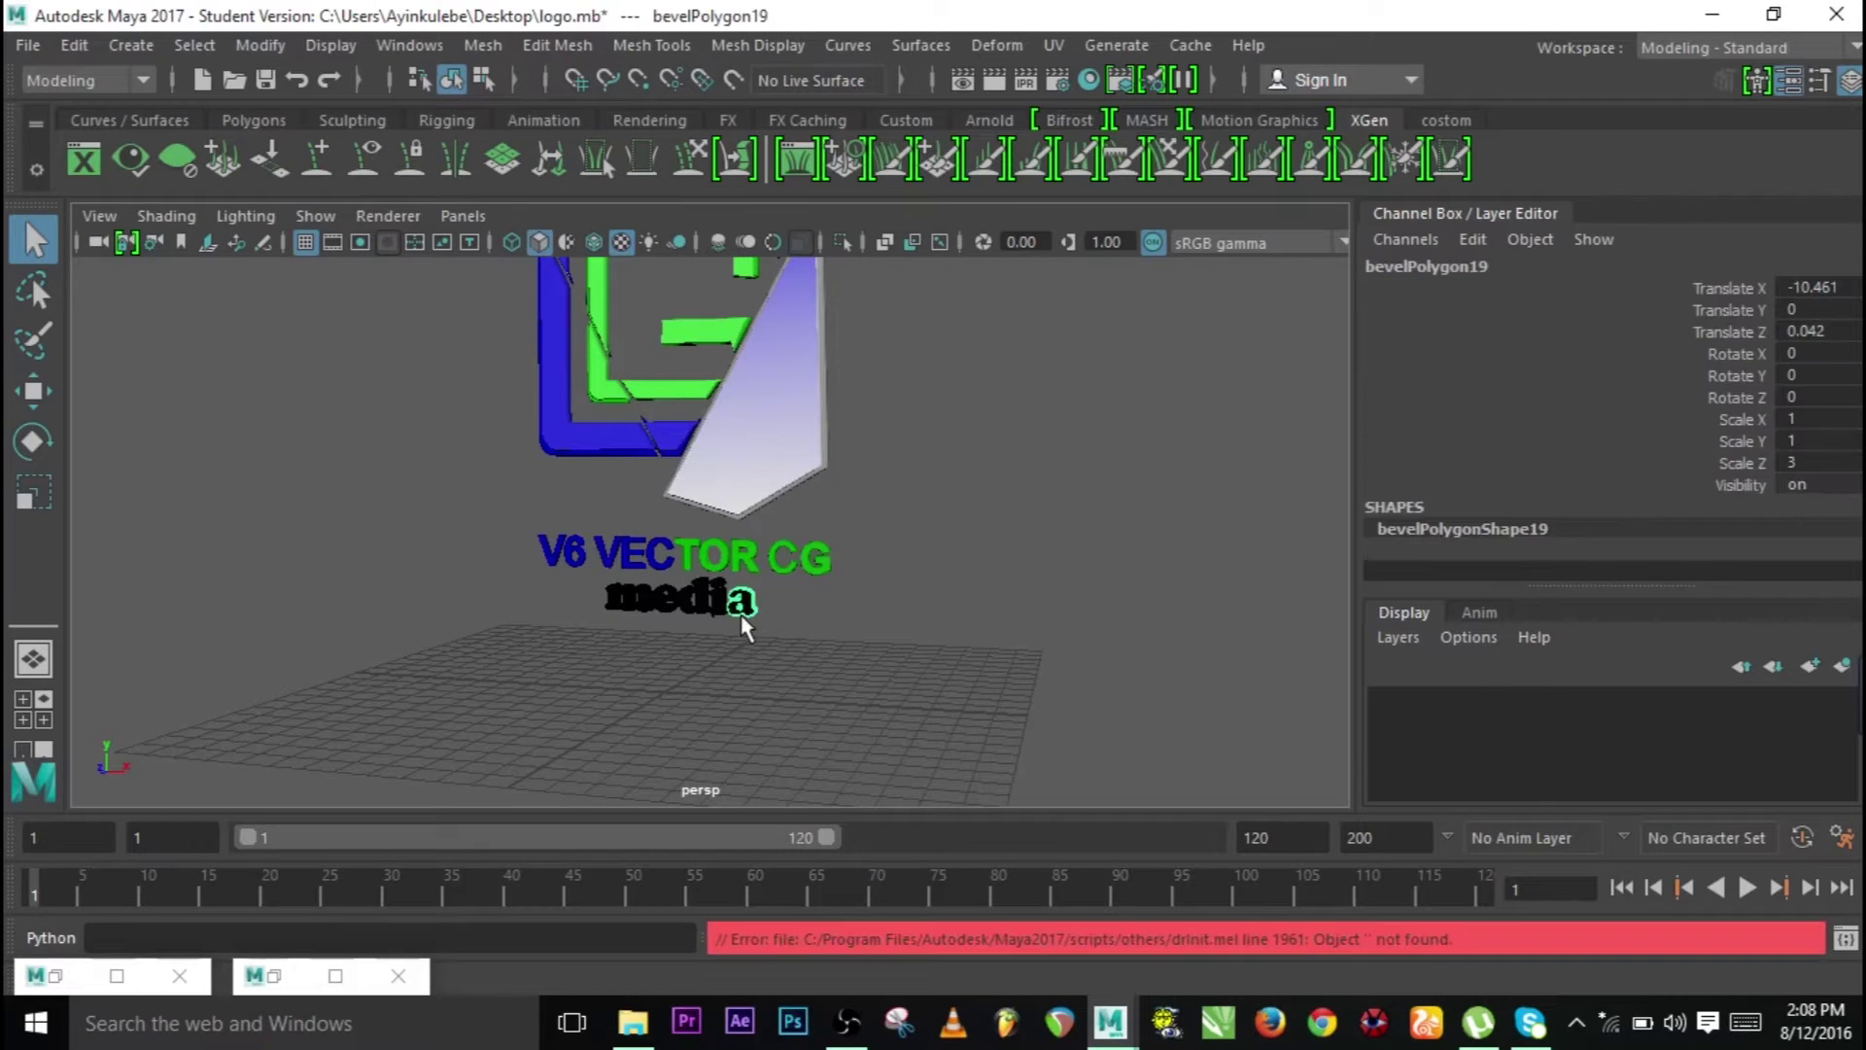
left_click(280, 972)
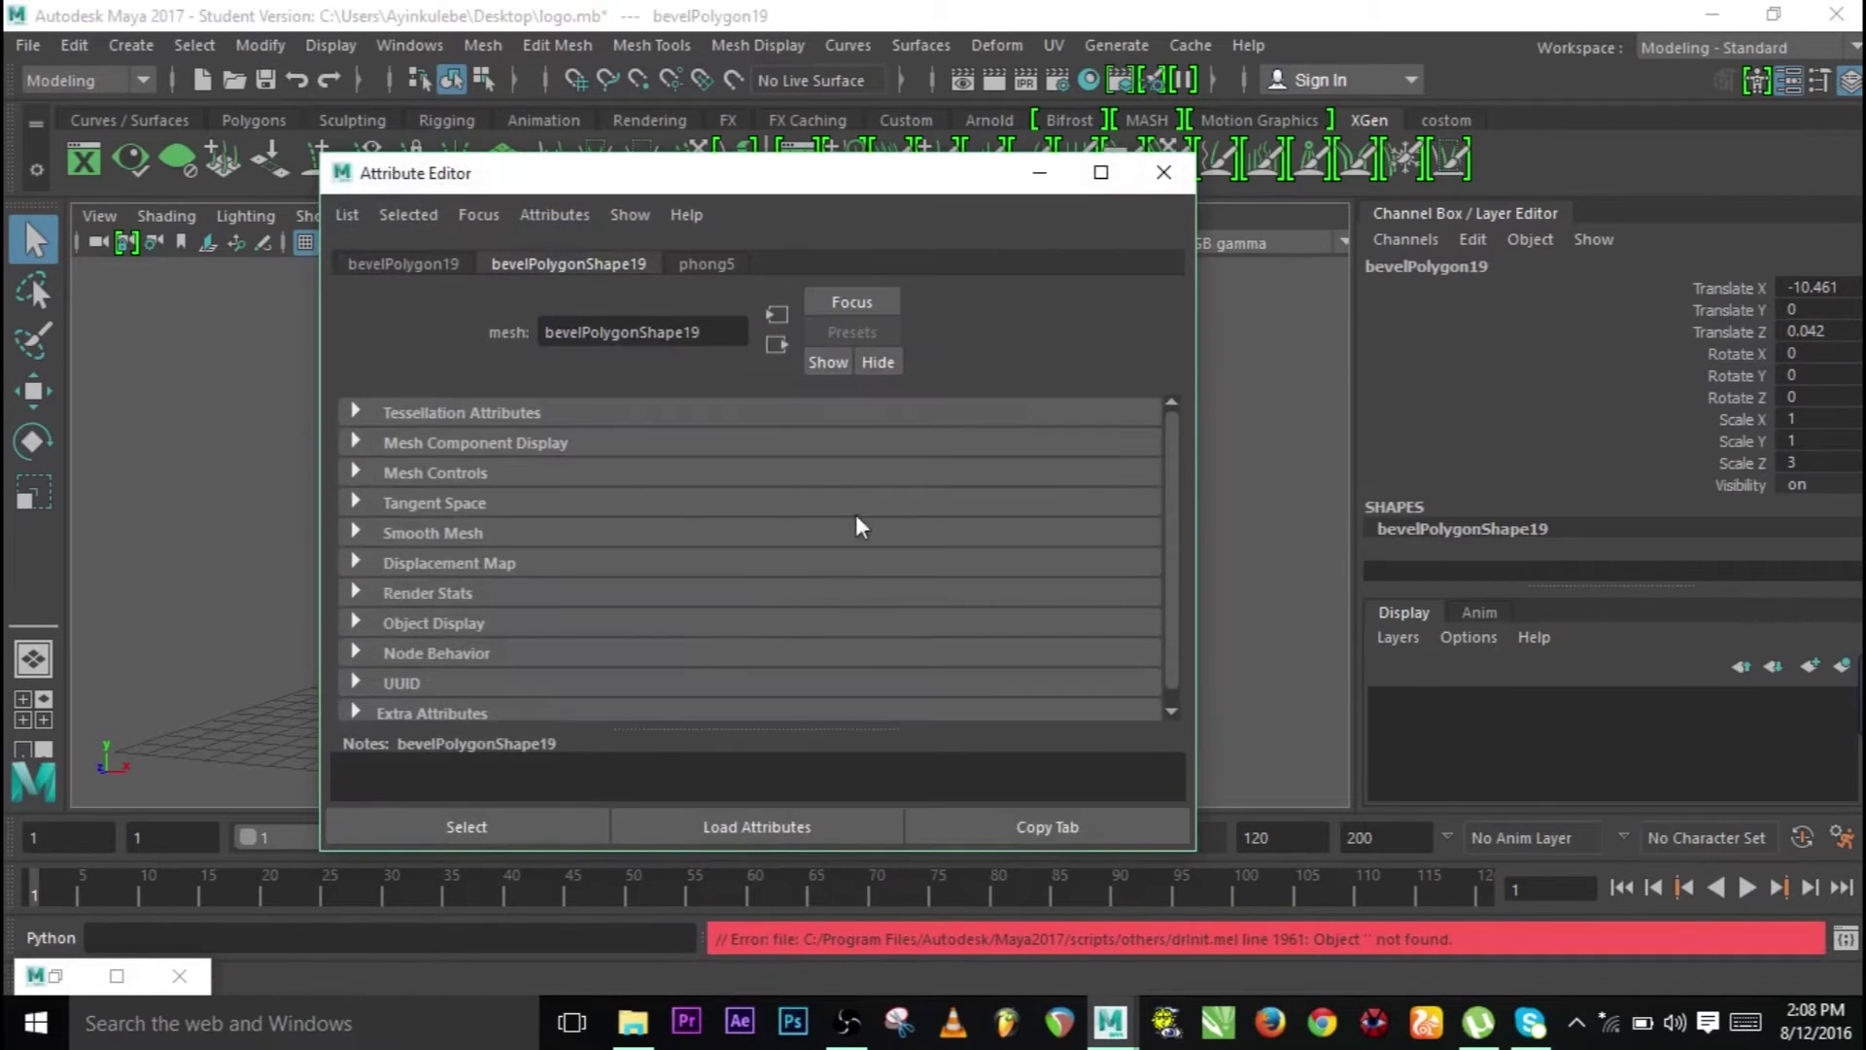
left_click(700, 264)
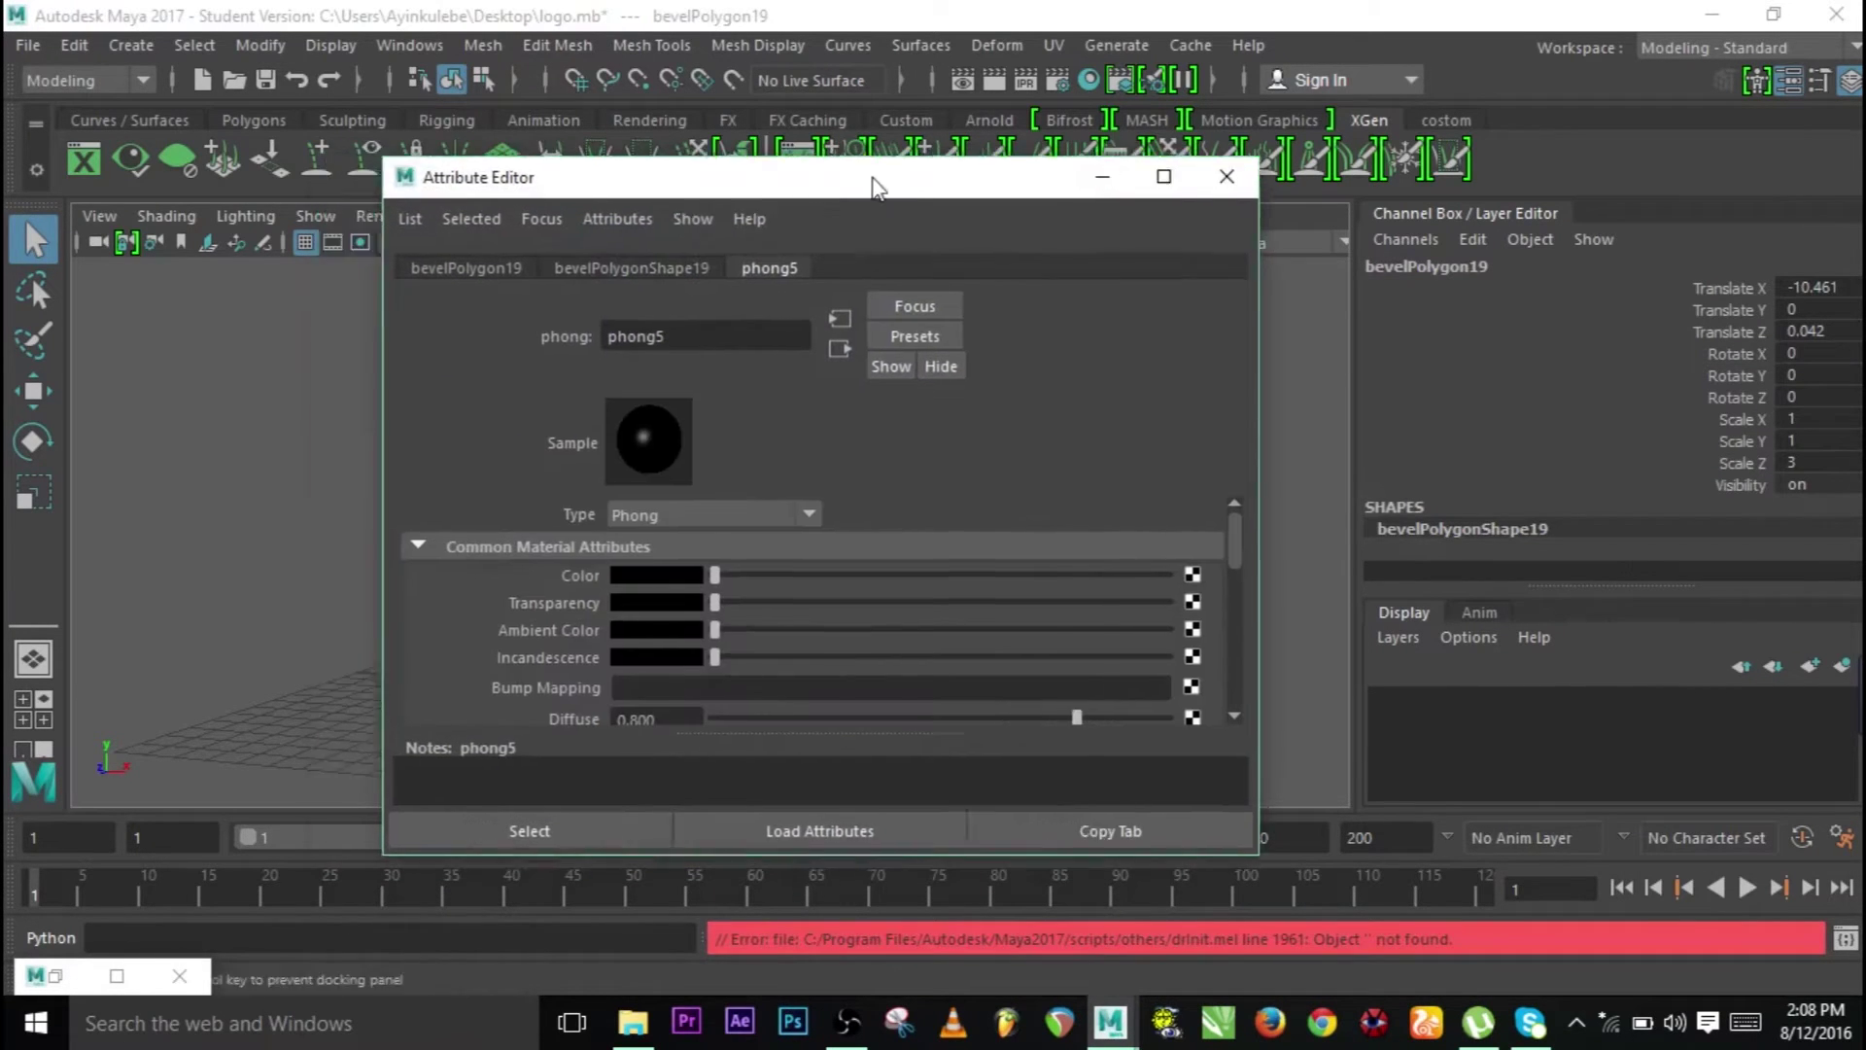
left_click_drag(820, 177, 1422, 178)
double_click(1225, 336)
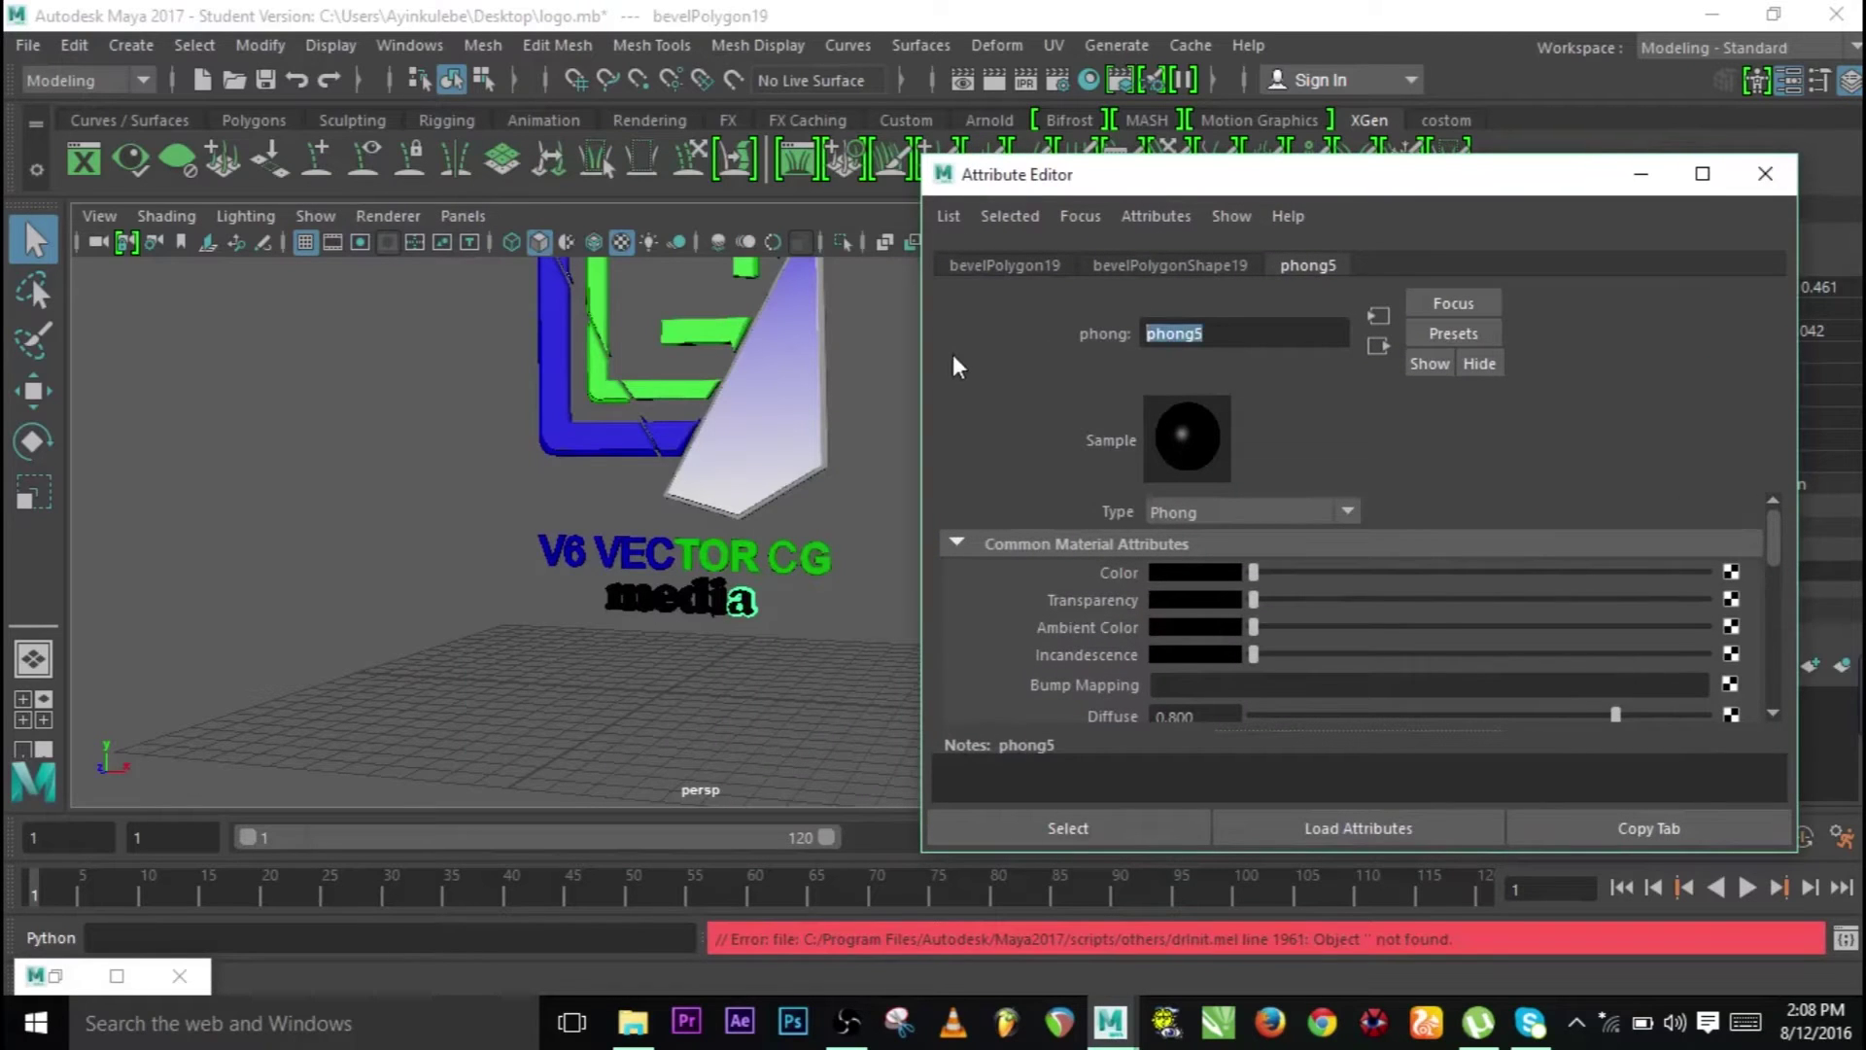
type("black_mat")
Step: Rename the Phong material on the green "TOR CG" lettering as green_mat
left_click(795, 558)
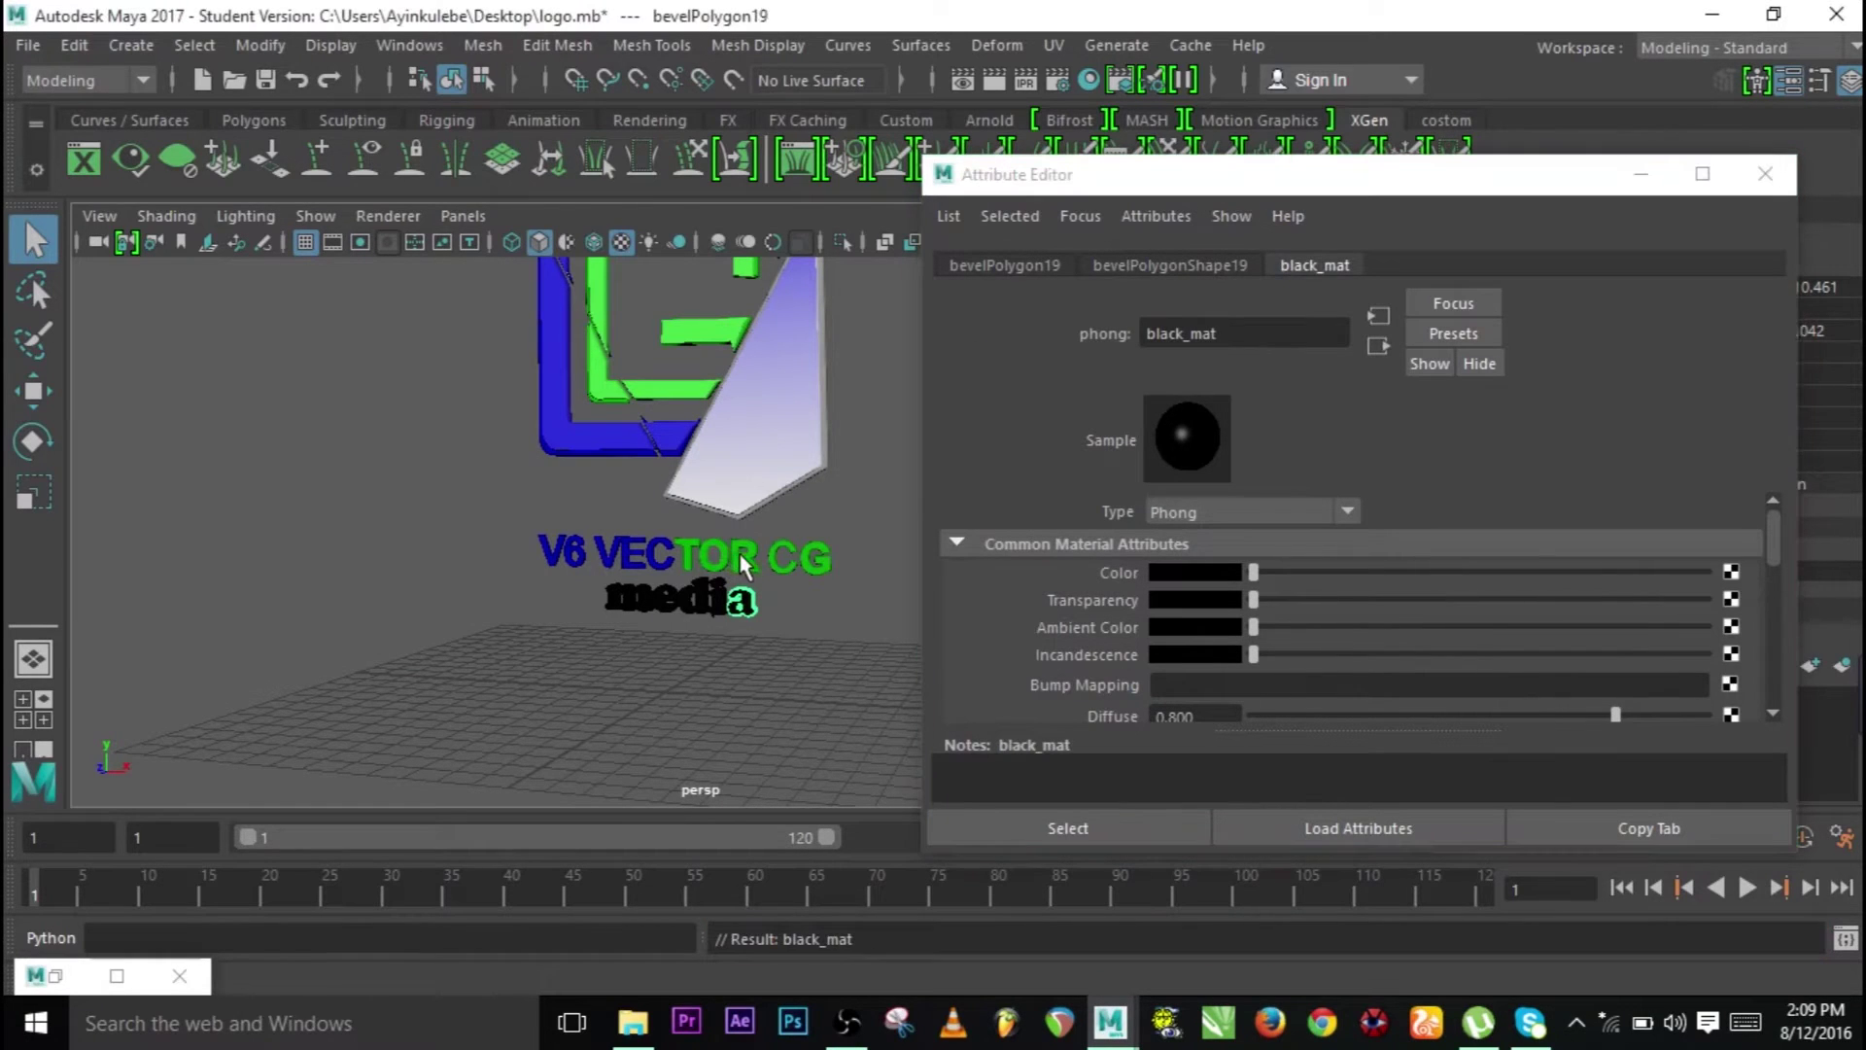
double_click(1174, 334)
type("green_mat")
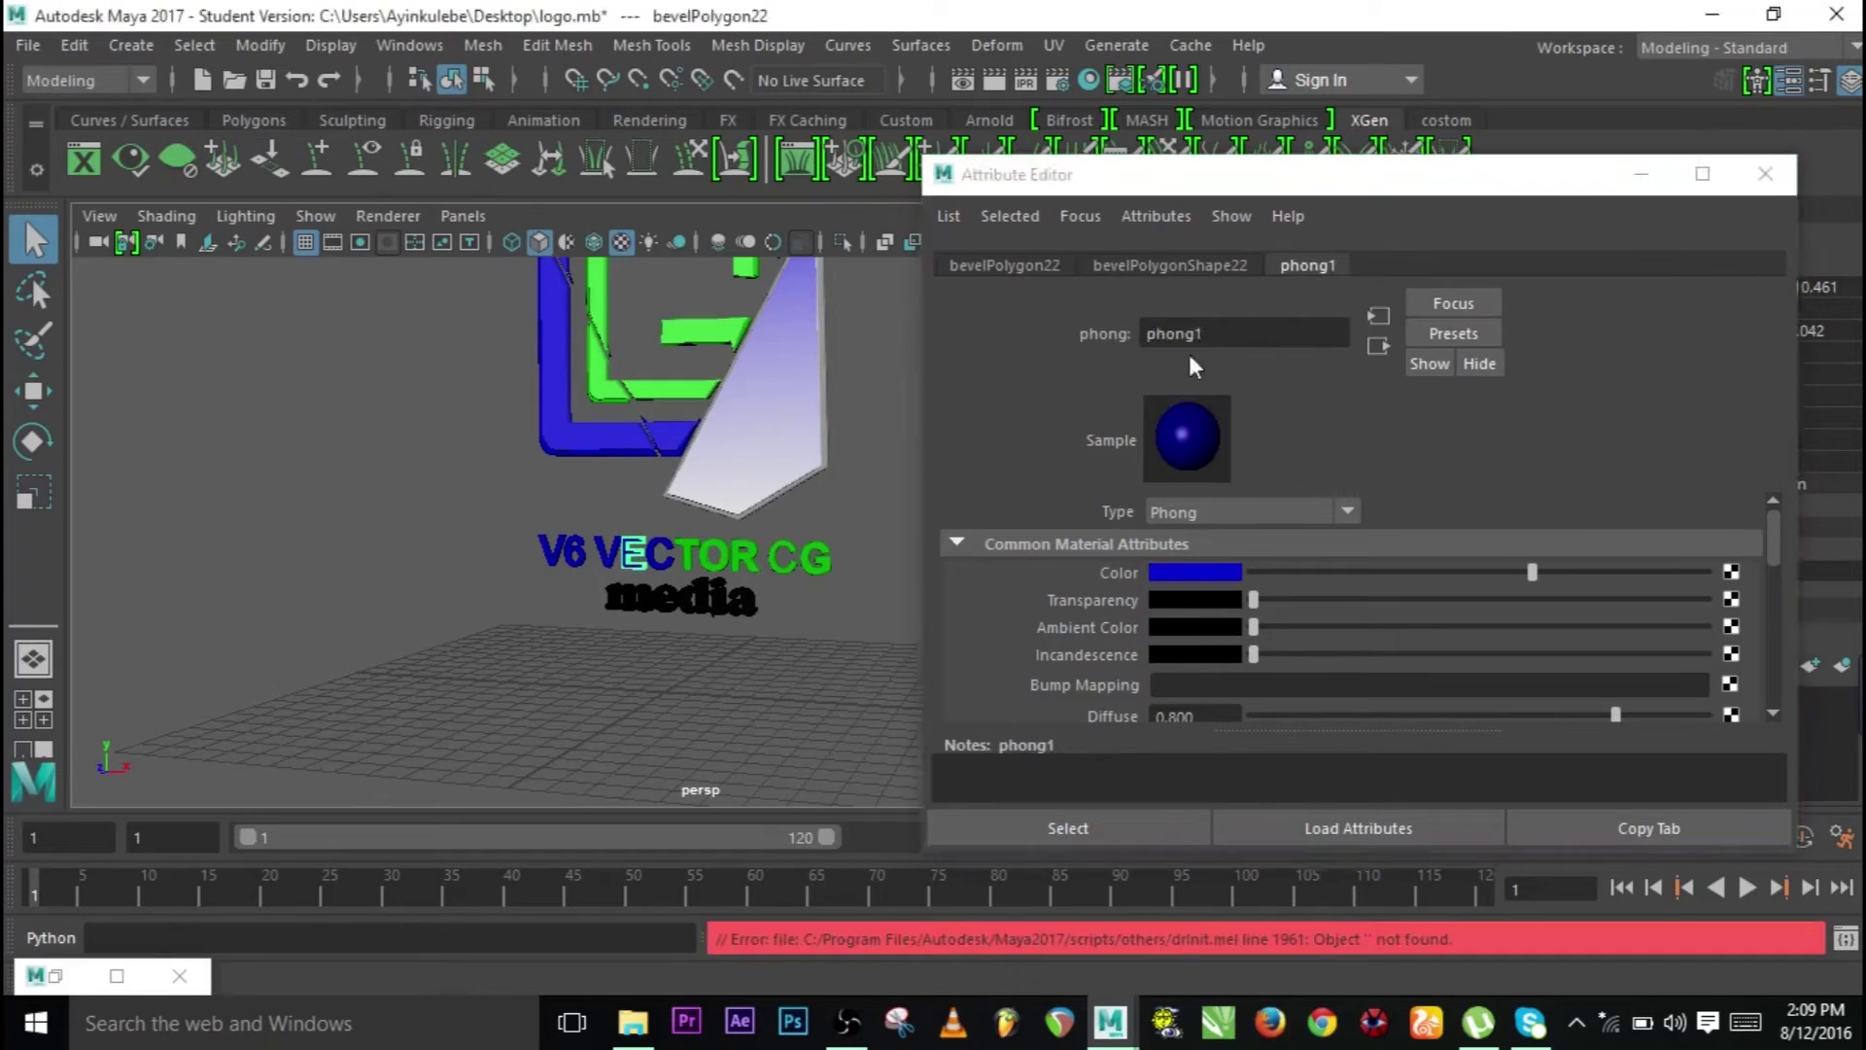
Step: Rename the bright blue Phong material on the square frame as lightblue and put the material attributes away
left_click(786, 443)
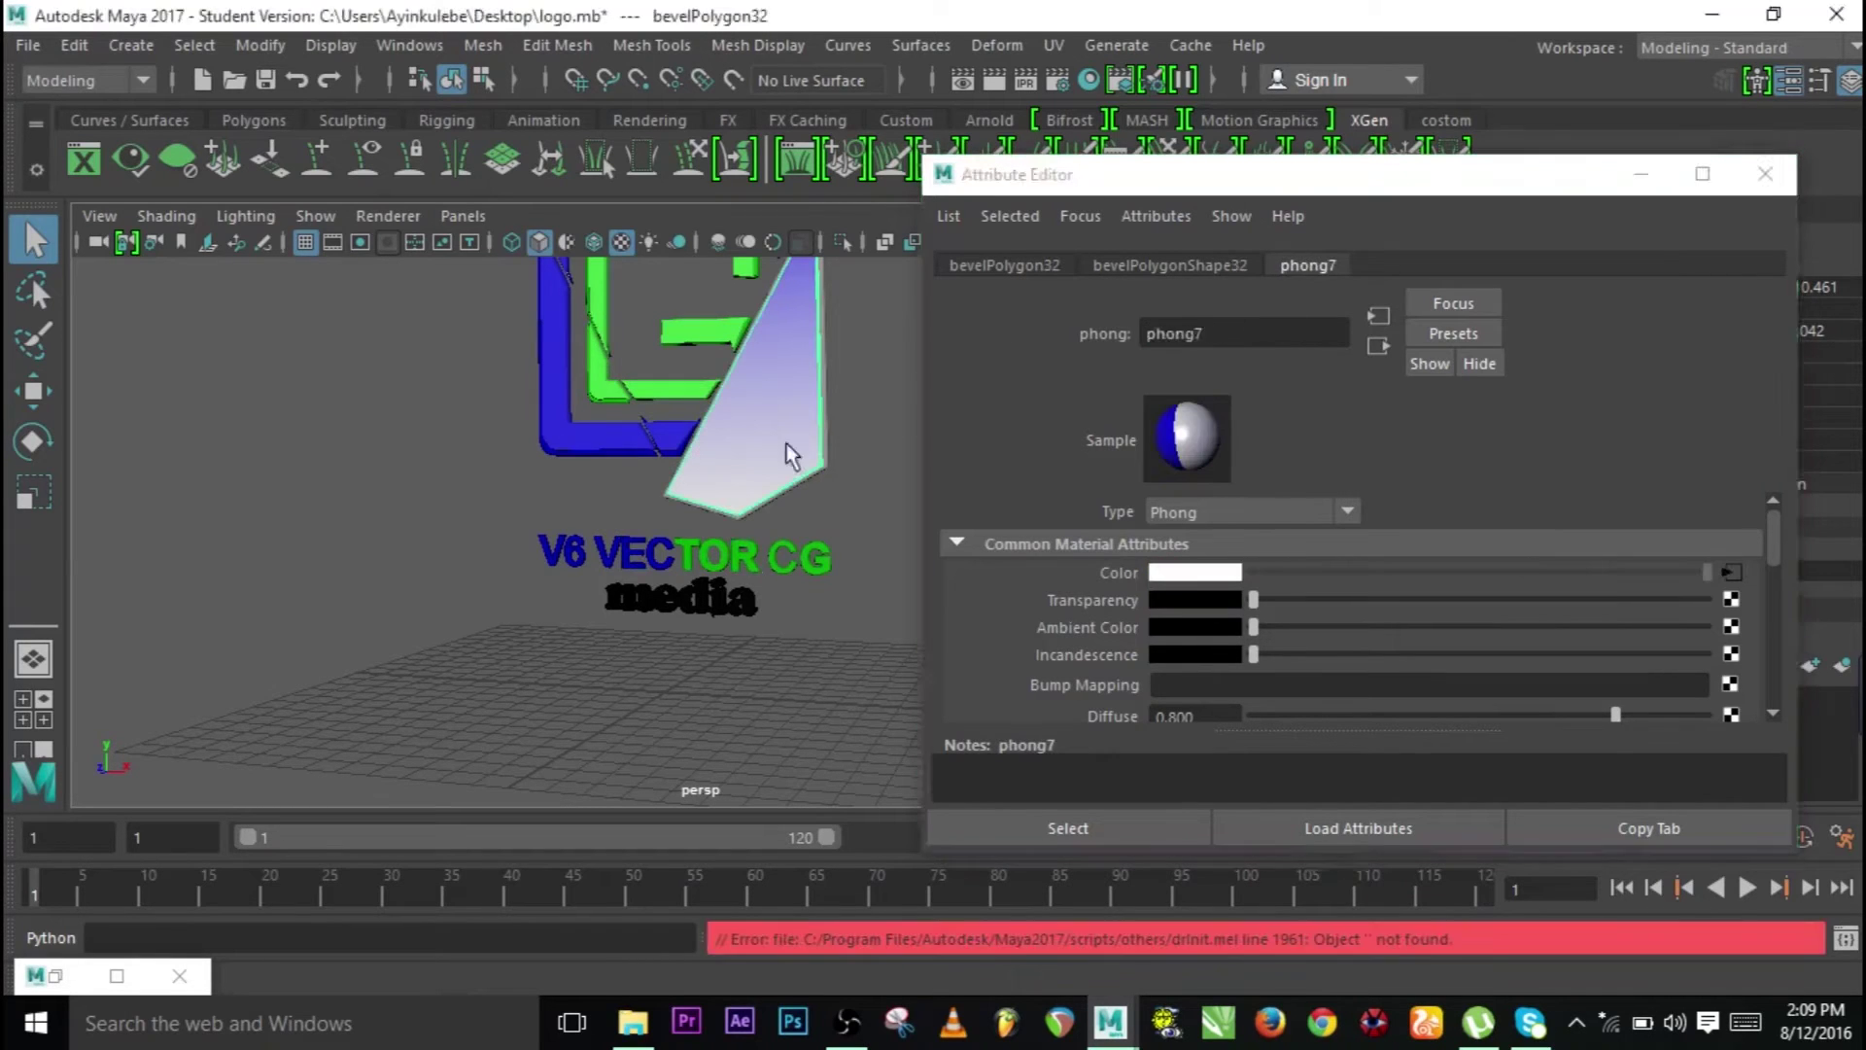
left_click(708, 325)
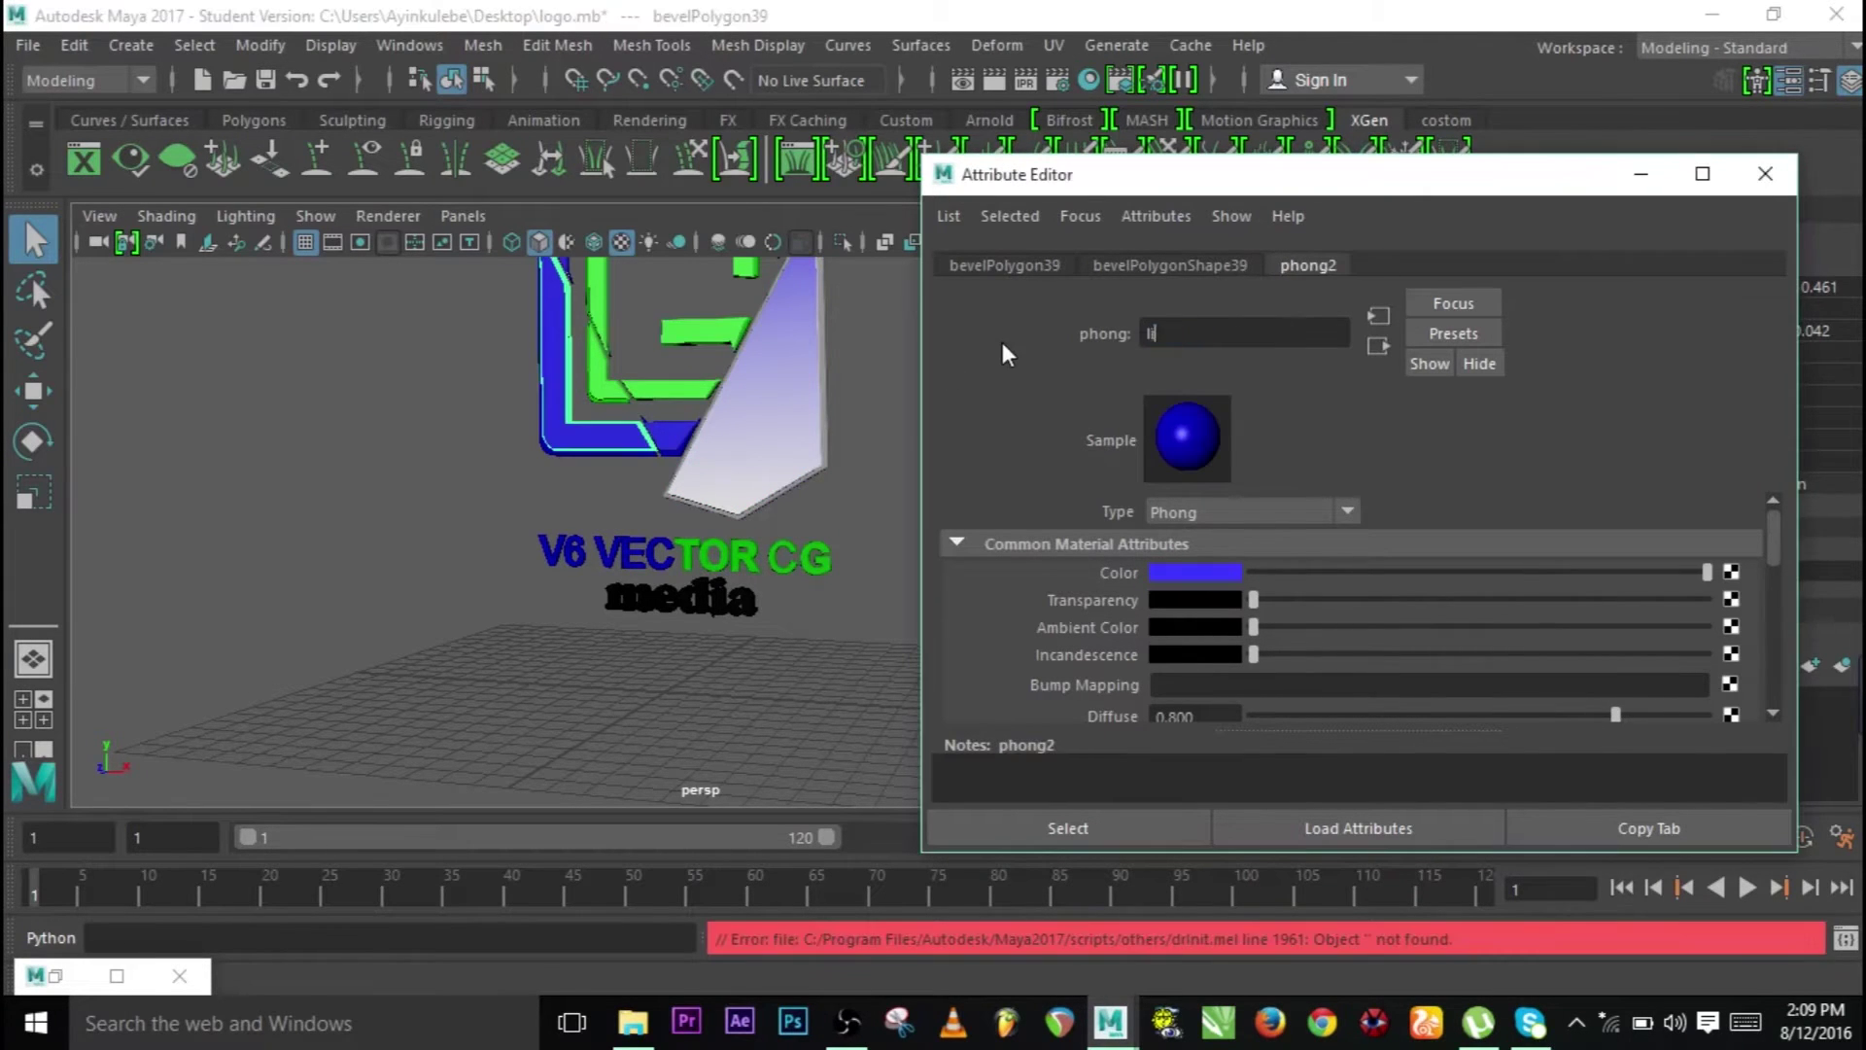
type("ghtblue")
key("Return")
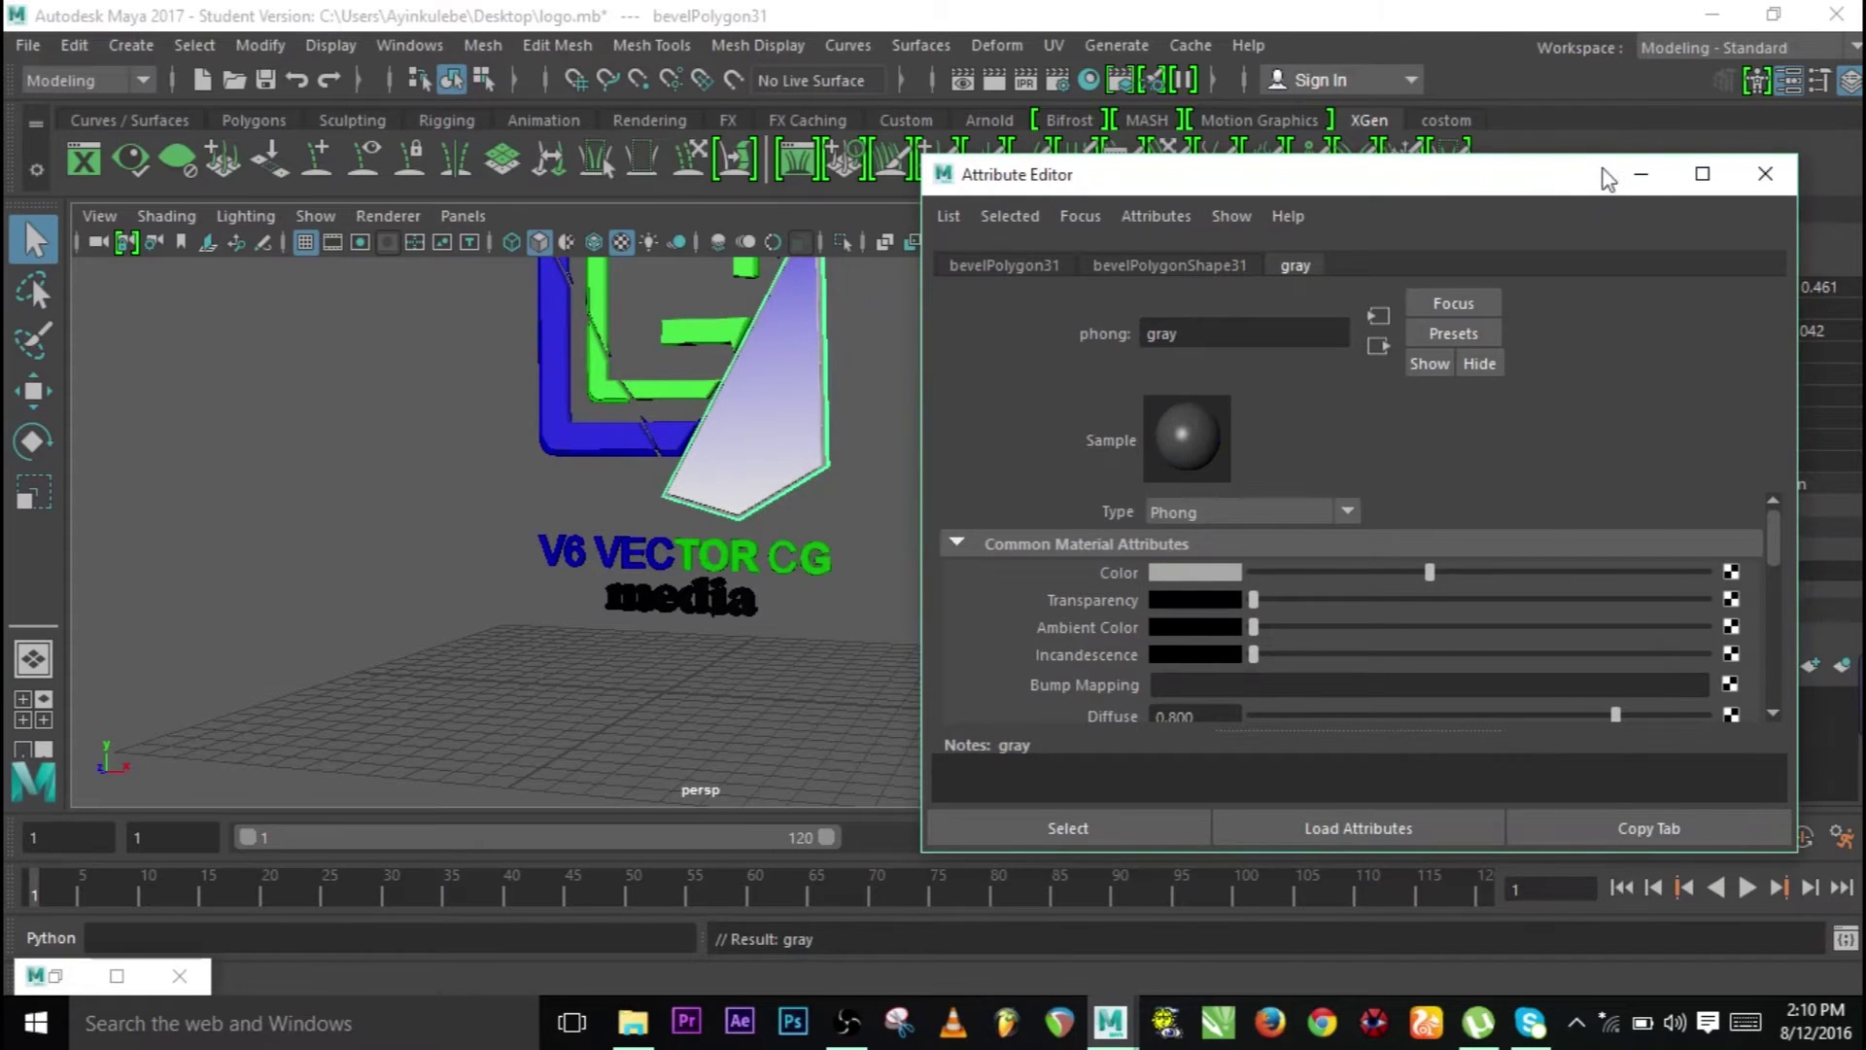
left_click(1641, 174)
Step: Group all the logo pieces and check that the whole group can be picked from one of its pieces
left_click_drag(525, 466, 697, 399, "alt")
left_click_drag(541, 282, 941, 597)
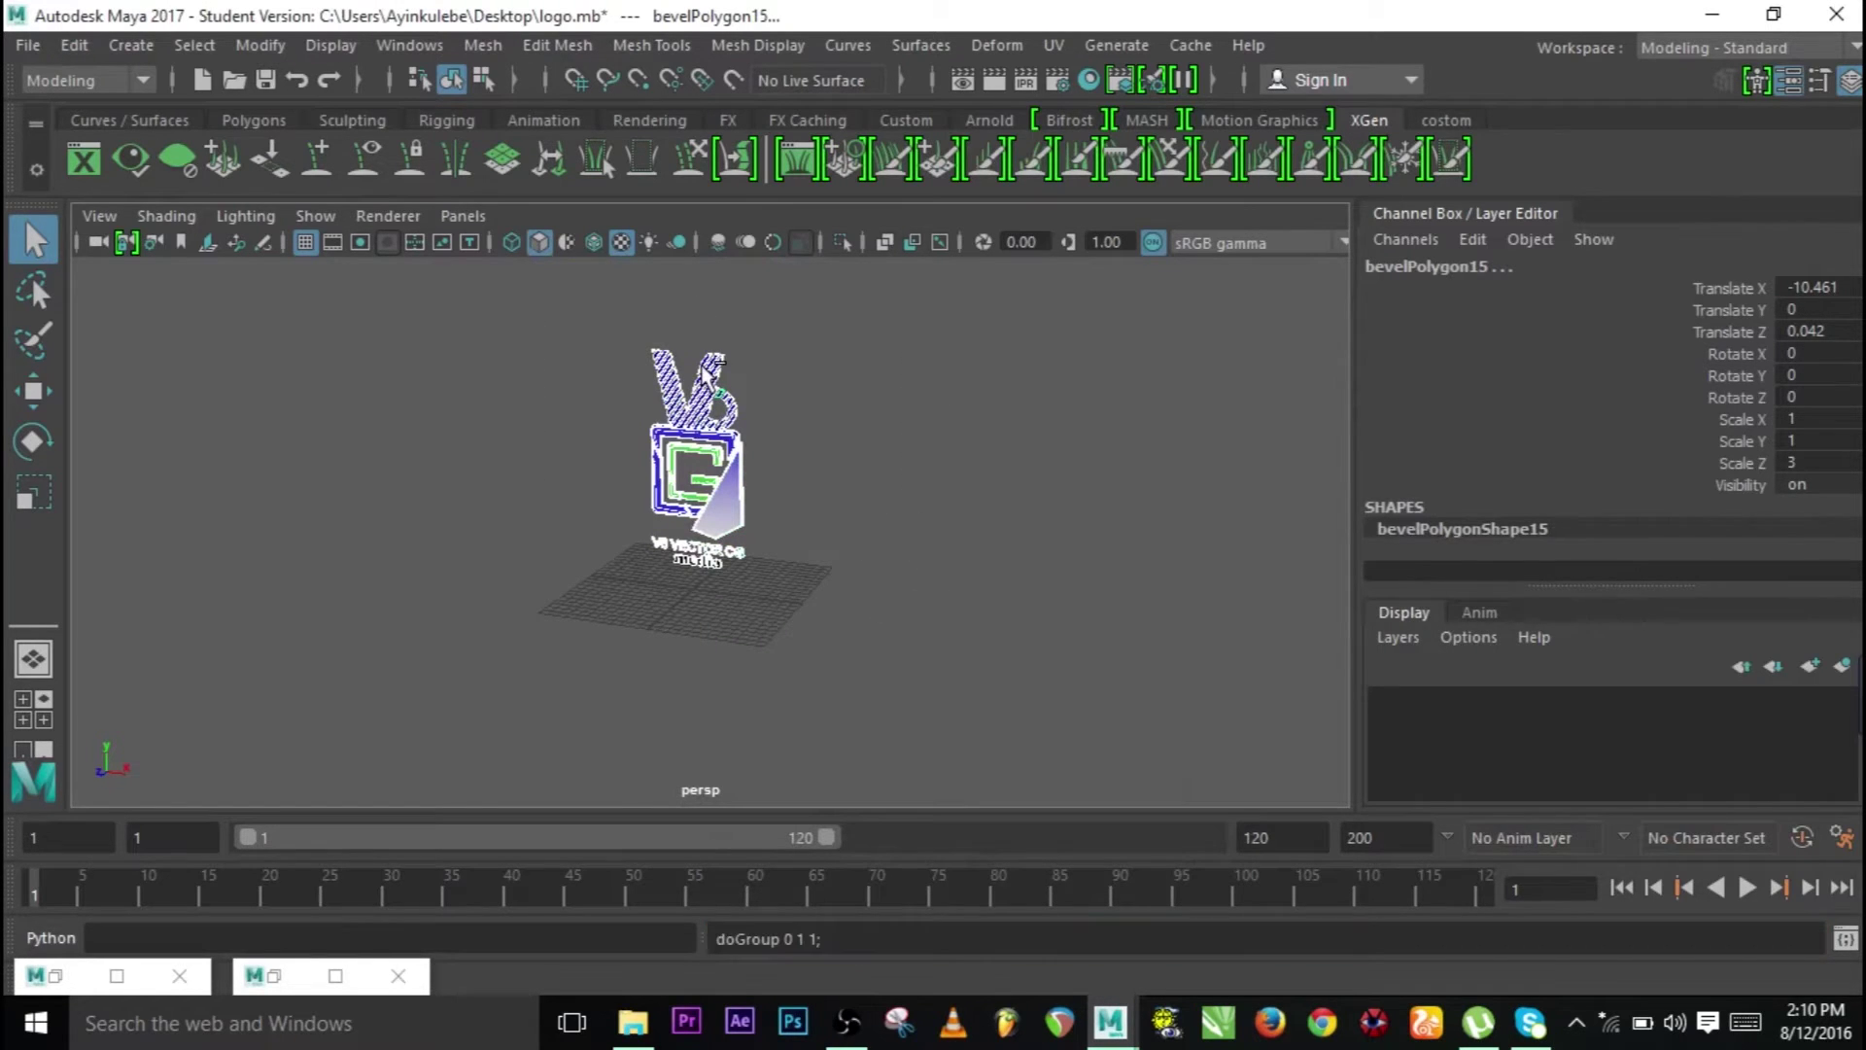
key("ctrl+g")
left_click(788, 407)
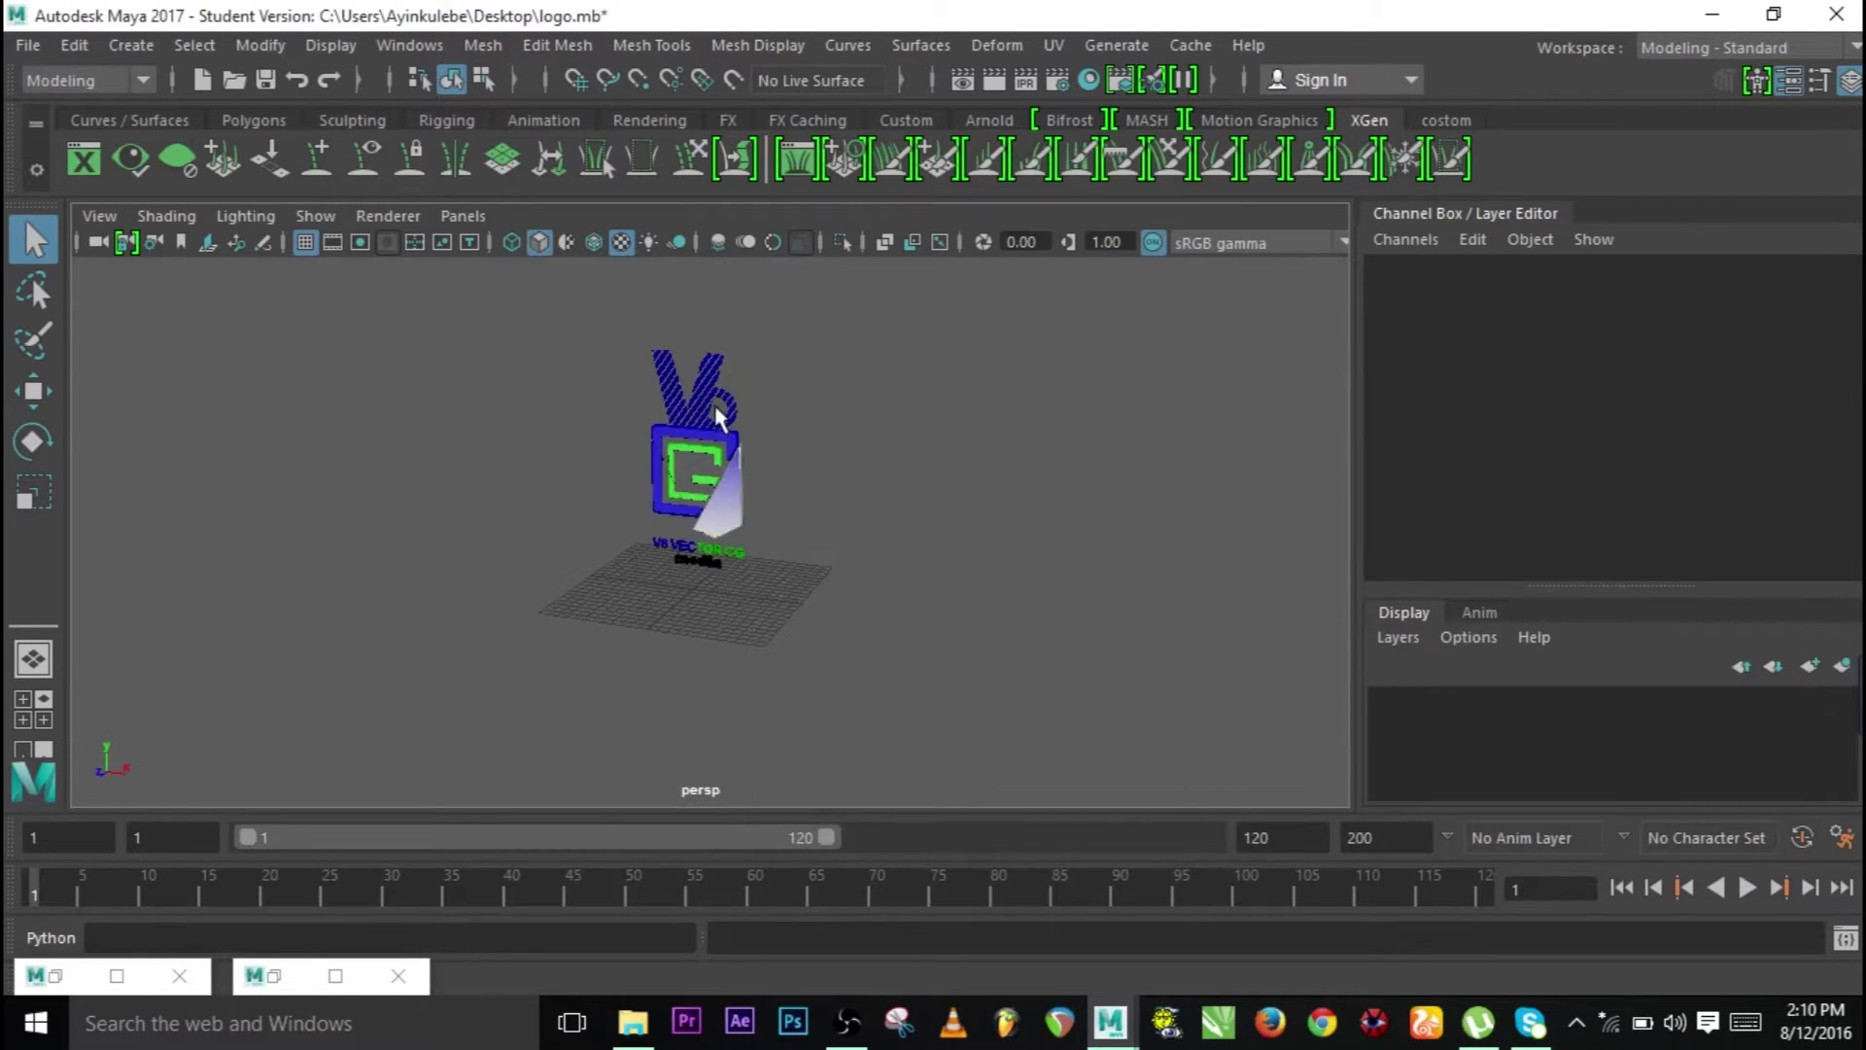
left_click(731, 442)
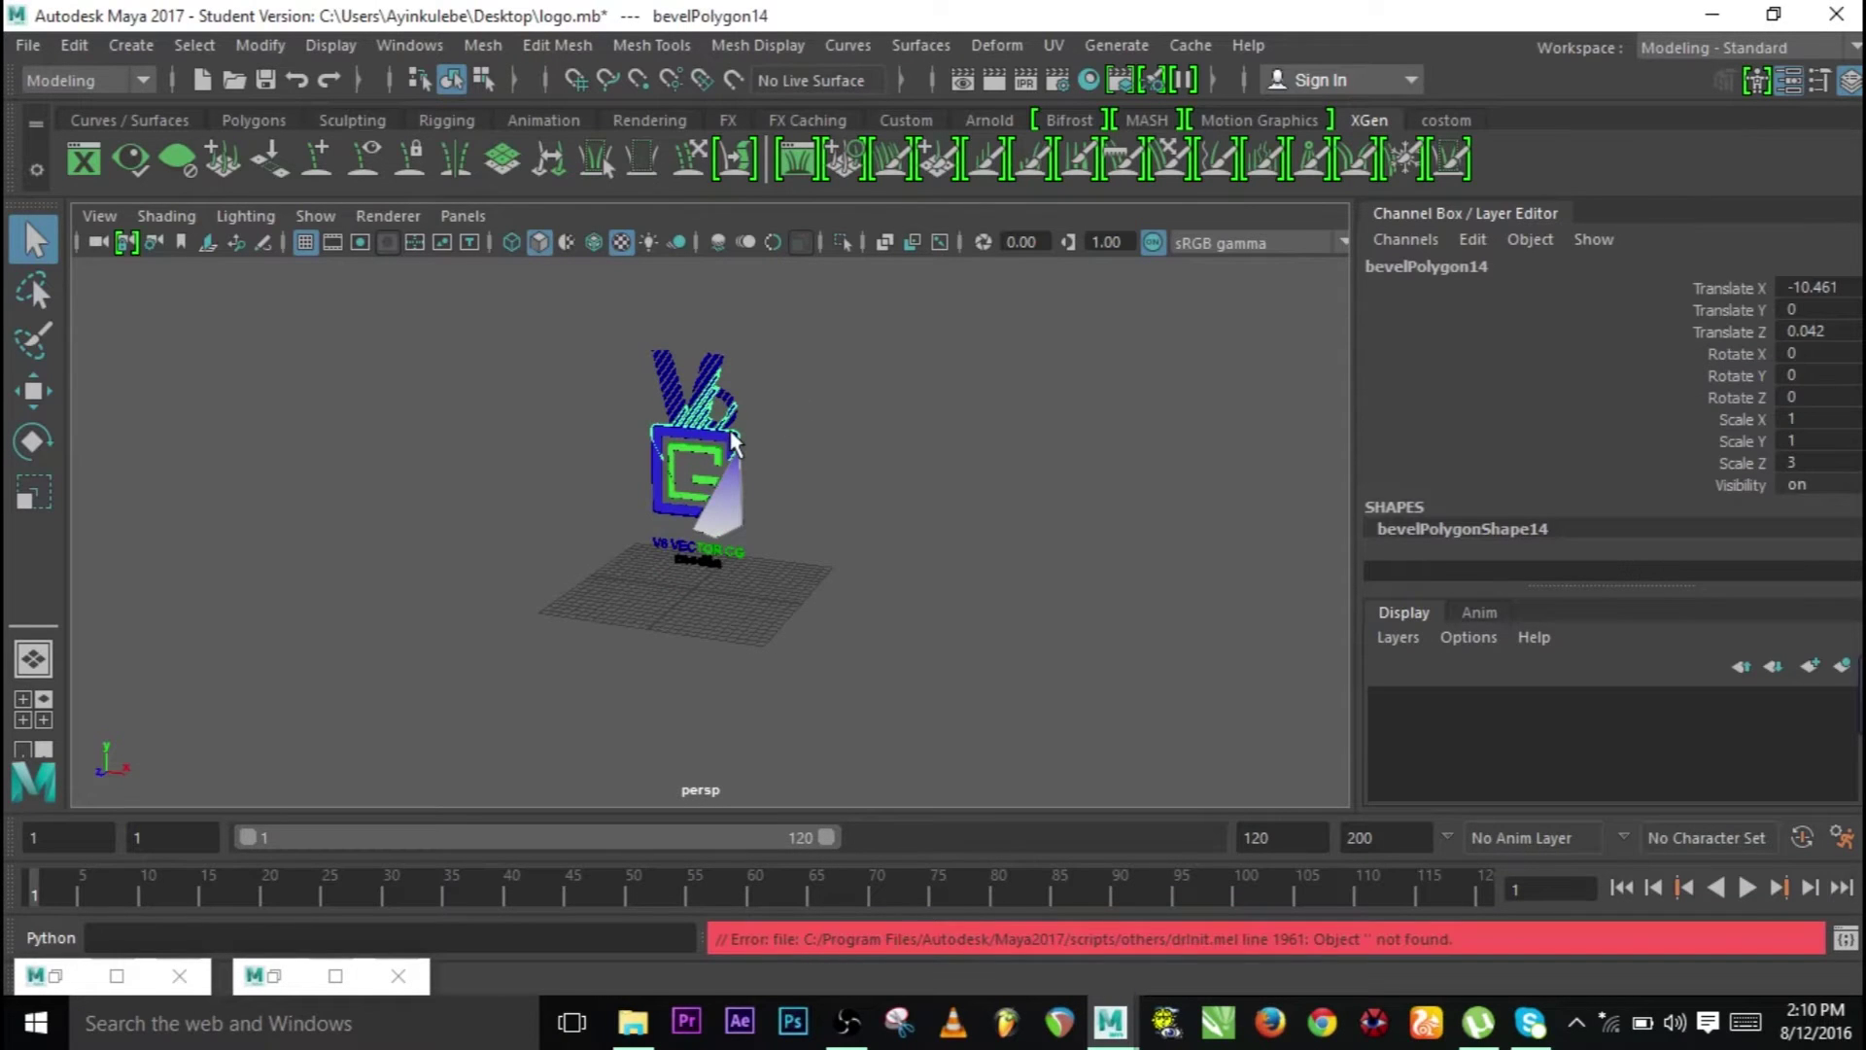
key("Up")
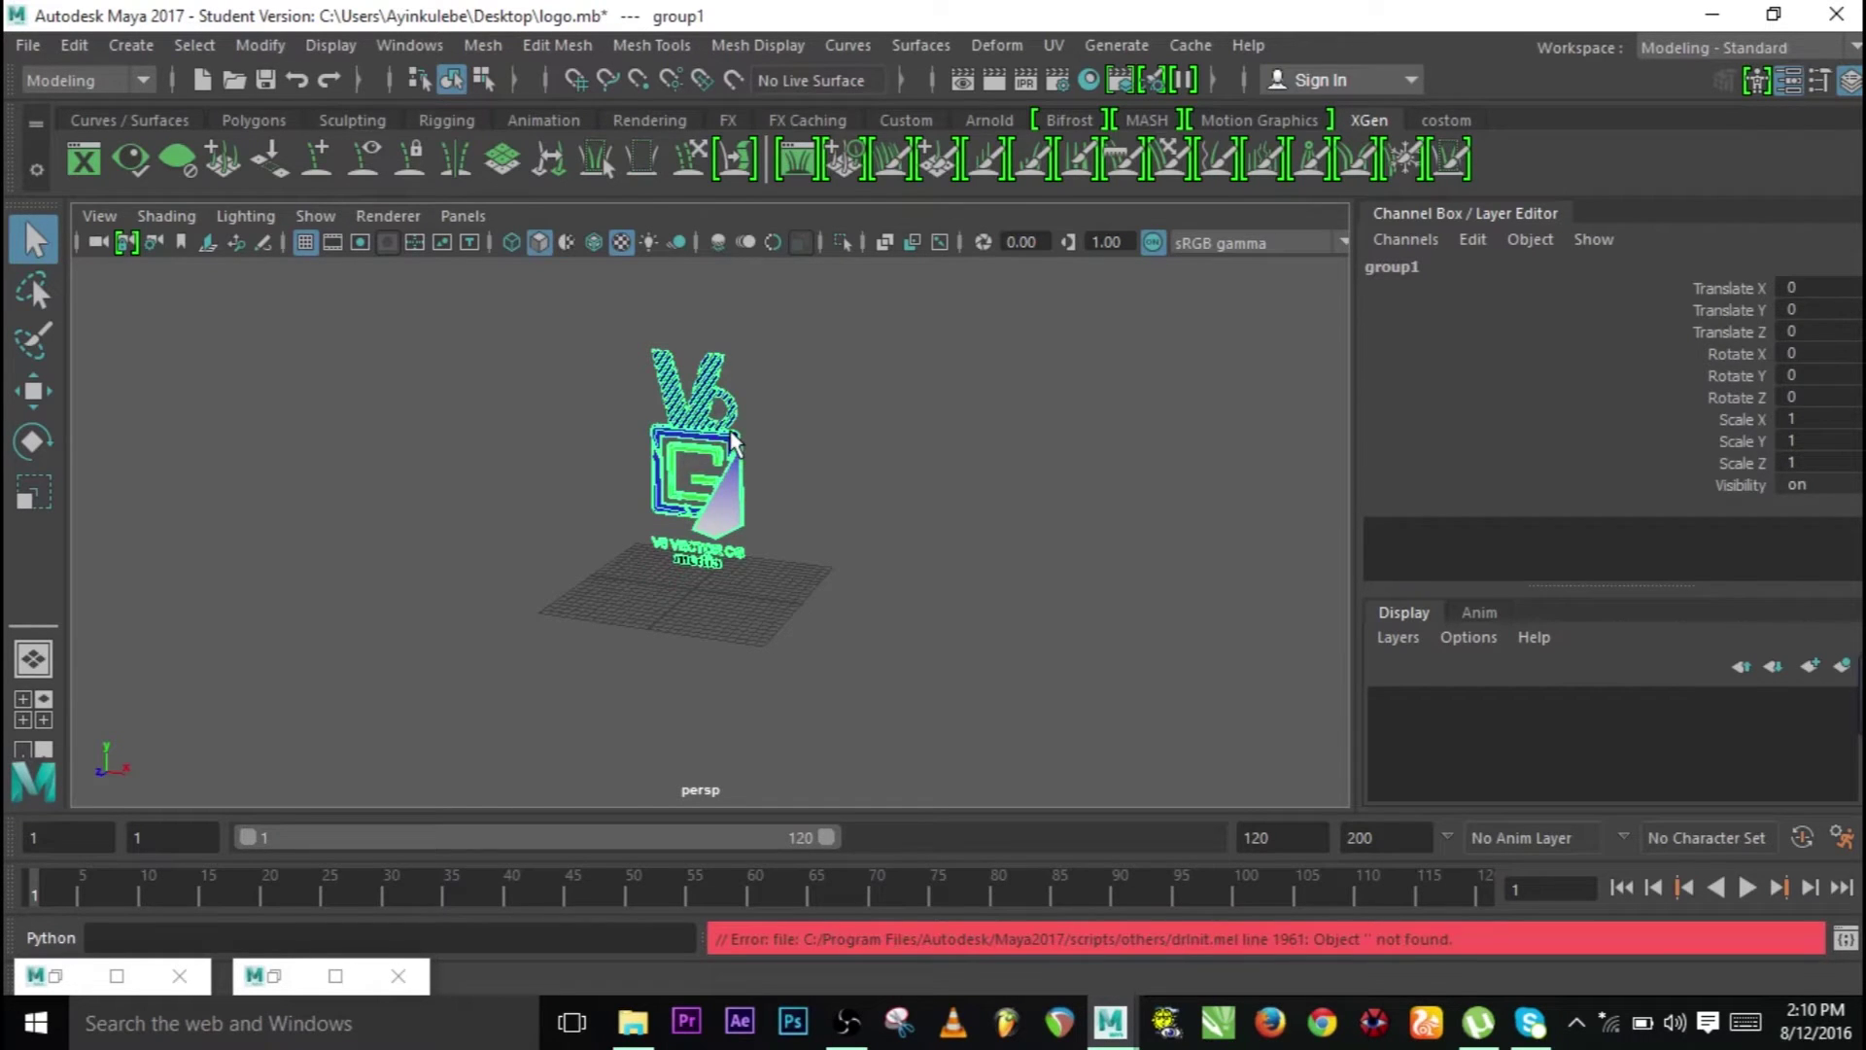
left_click(807, 409)
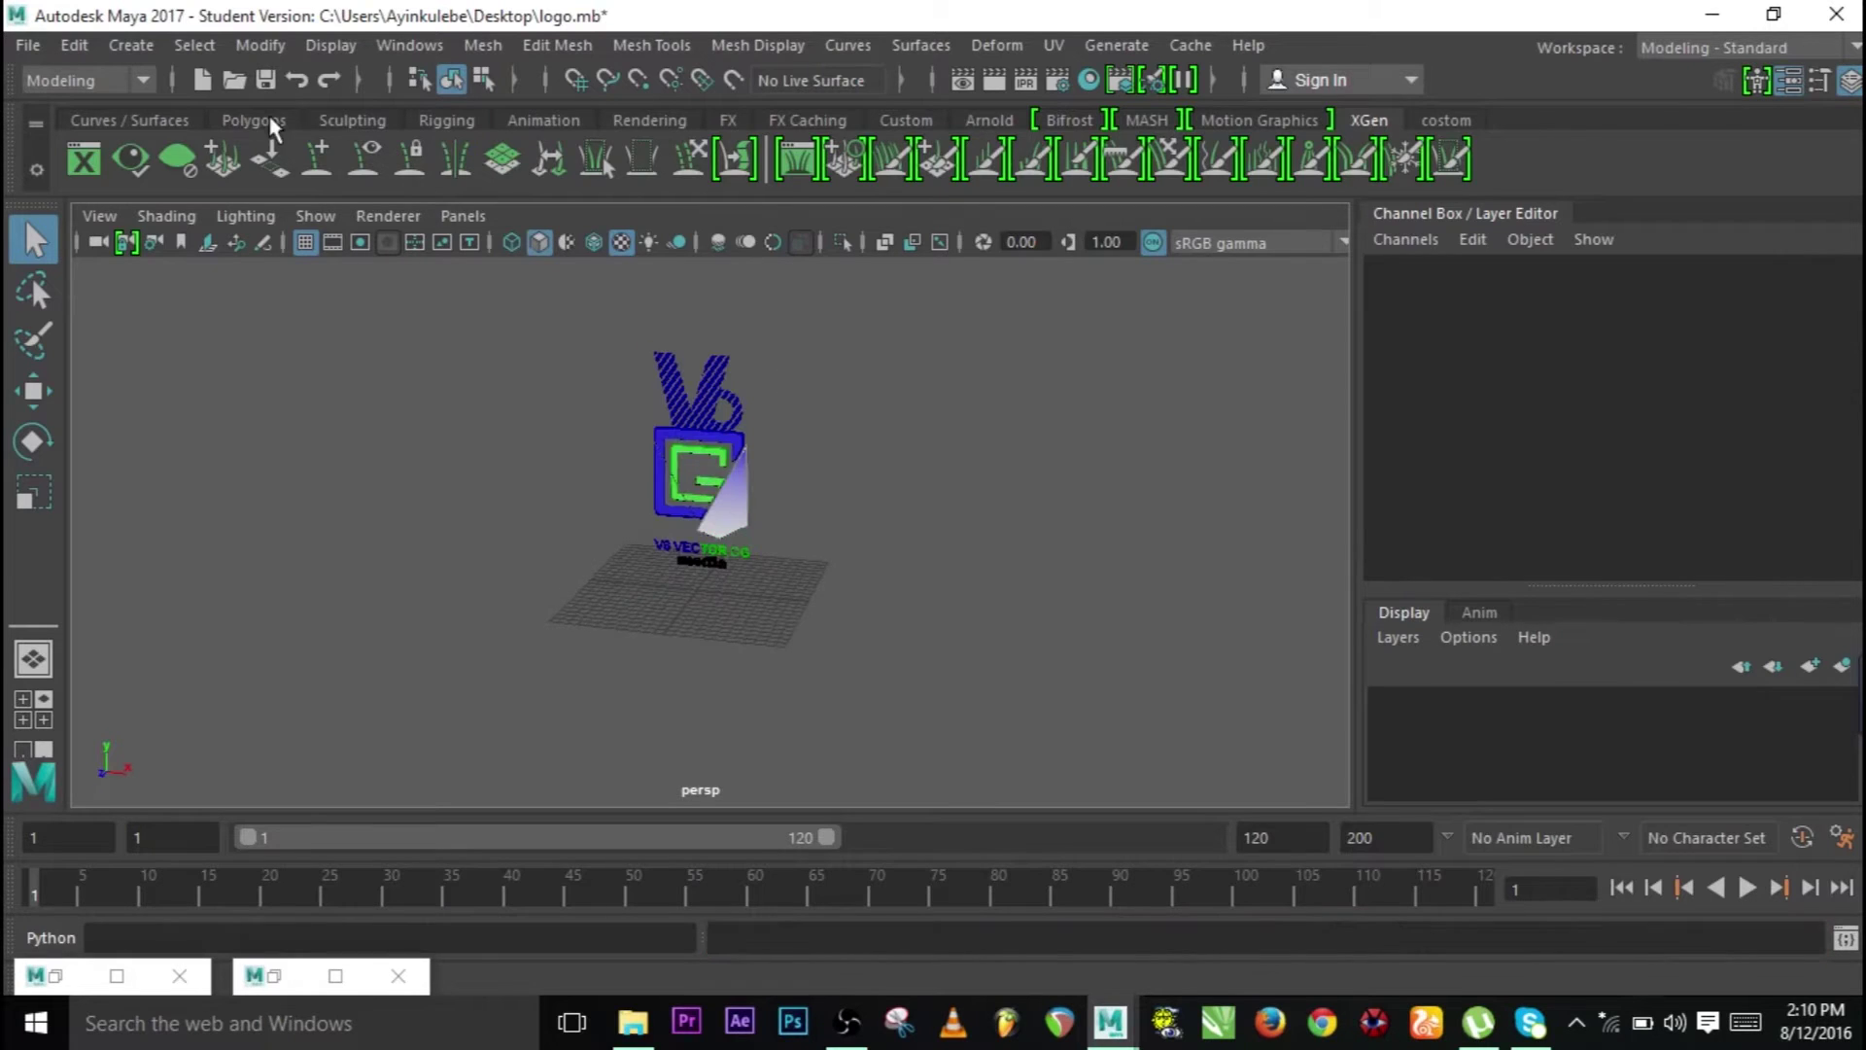
Step: Create a polygon cube at the origin and scale it uniformly to 24
left_click(254, 119)
middle_click_drag(131, 158, 758, 580)
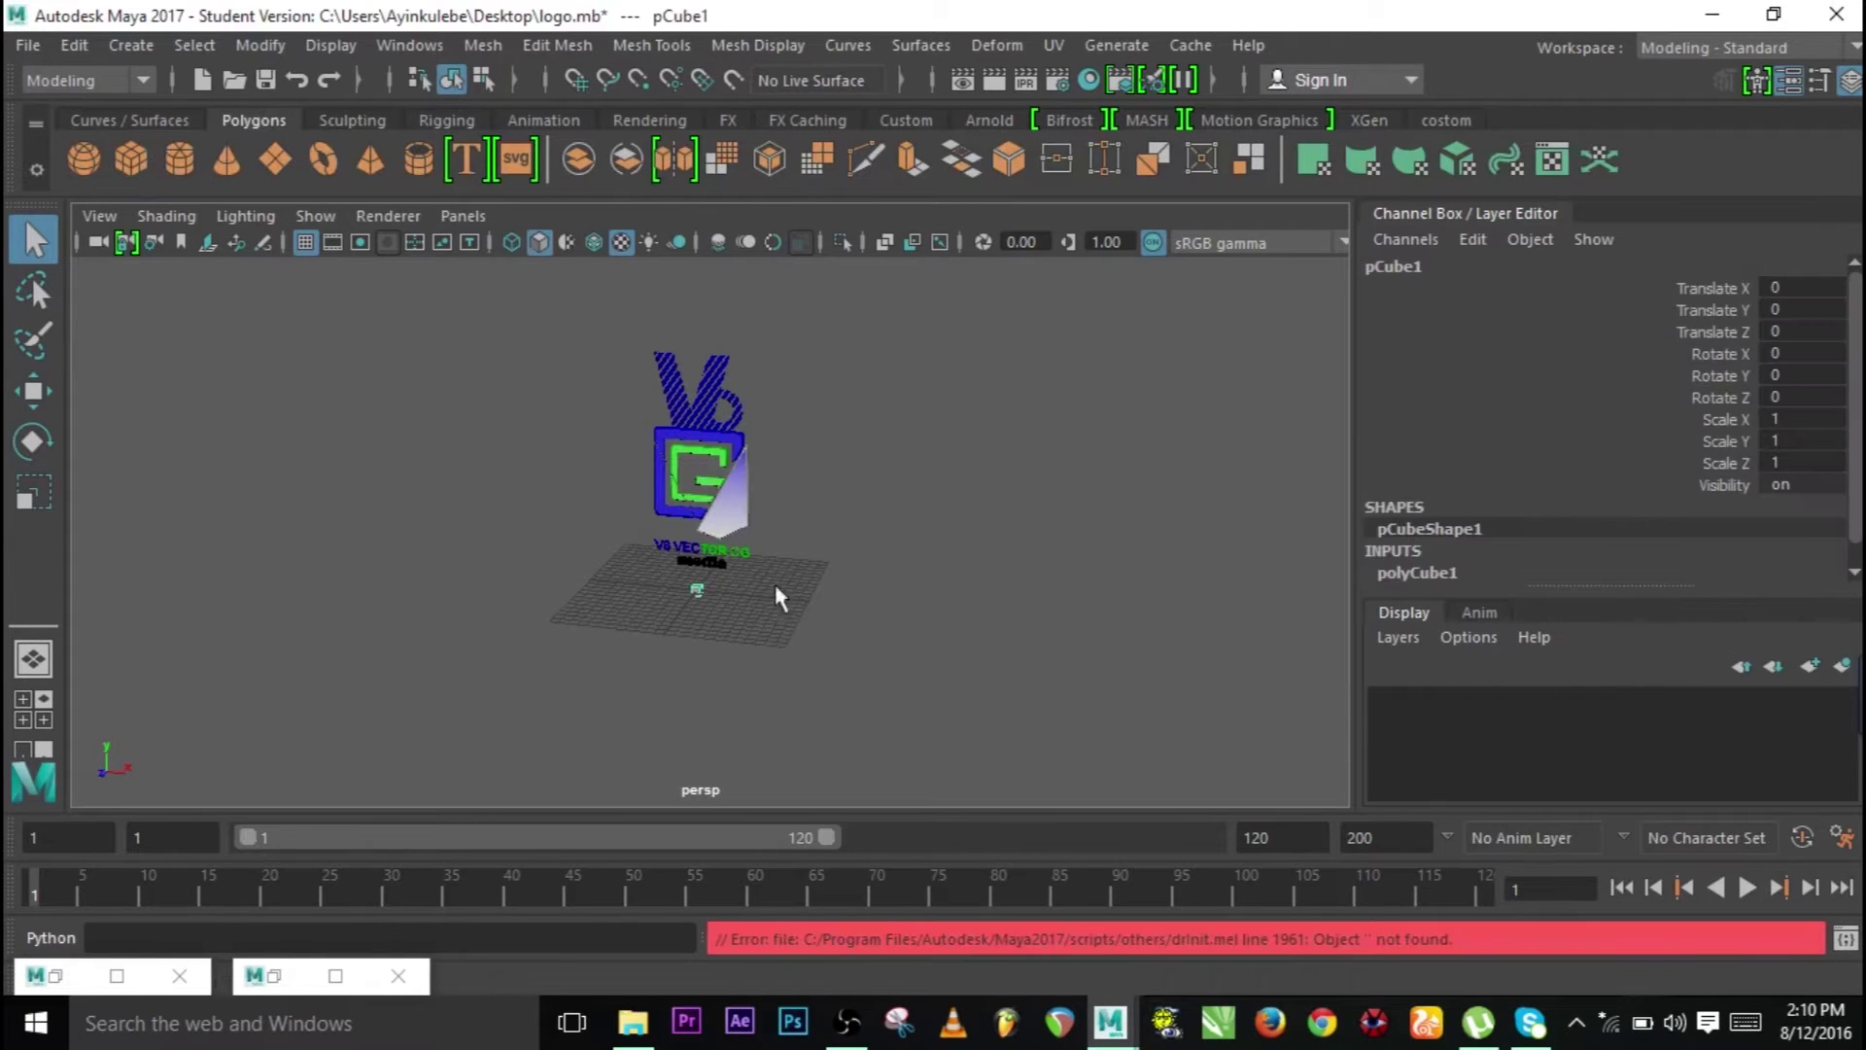
key("r")
left_click_drag(702, 593, 884, 604)
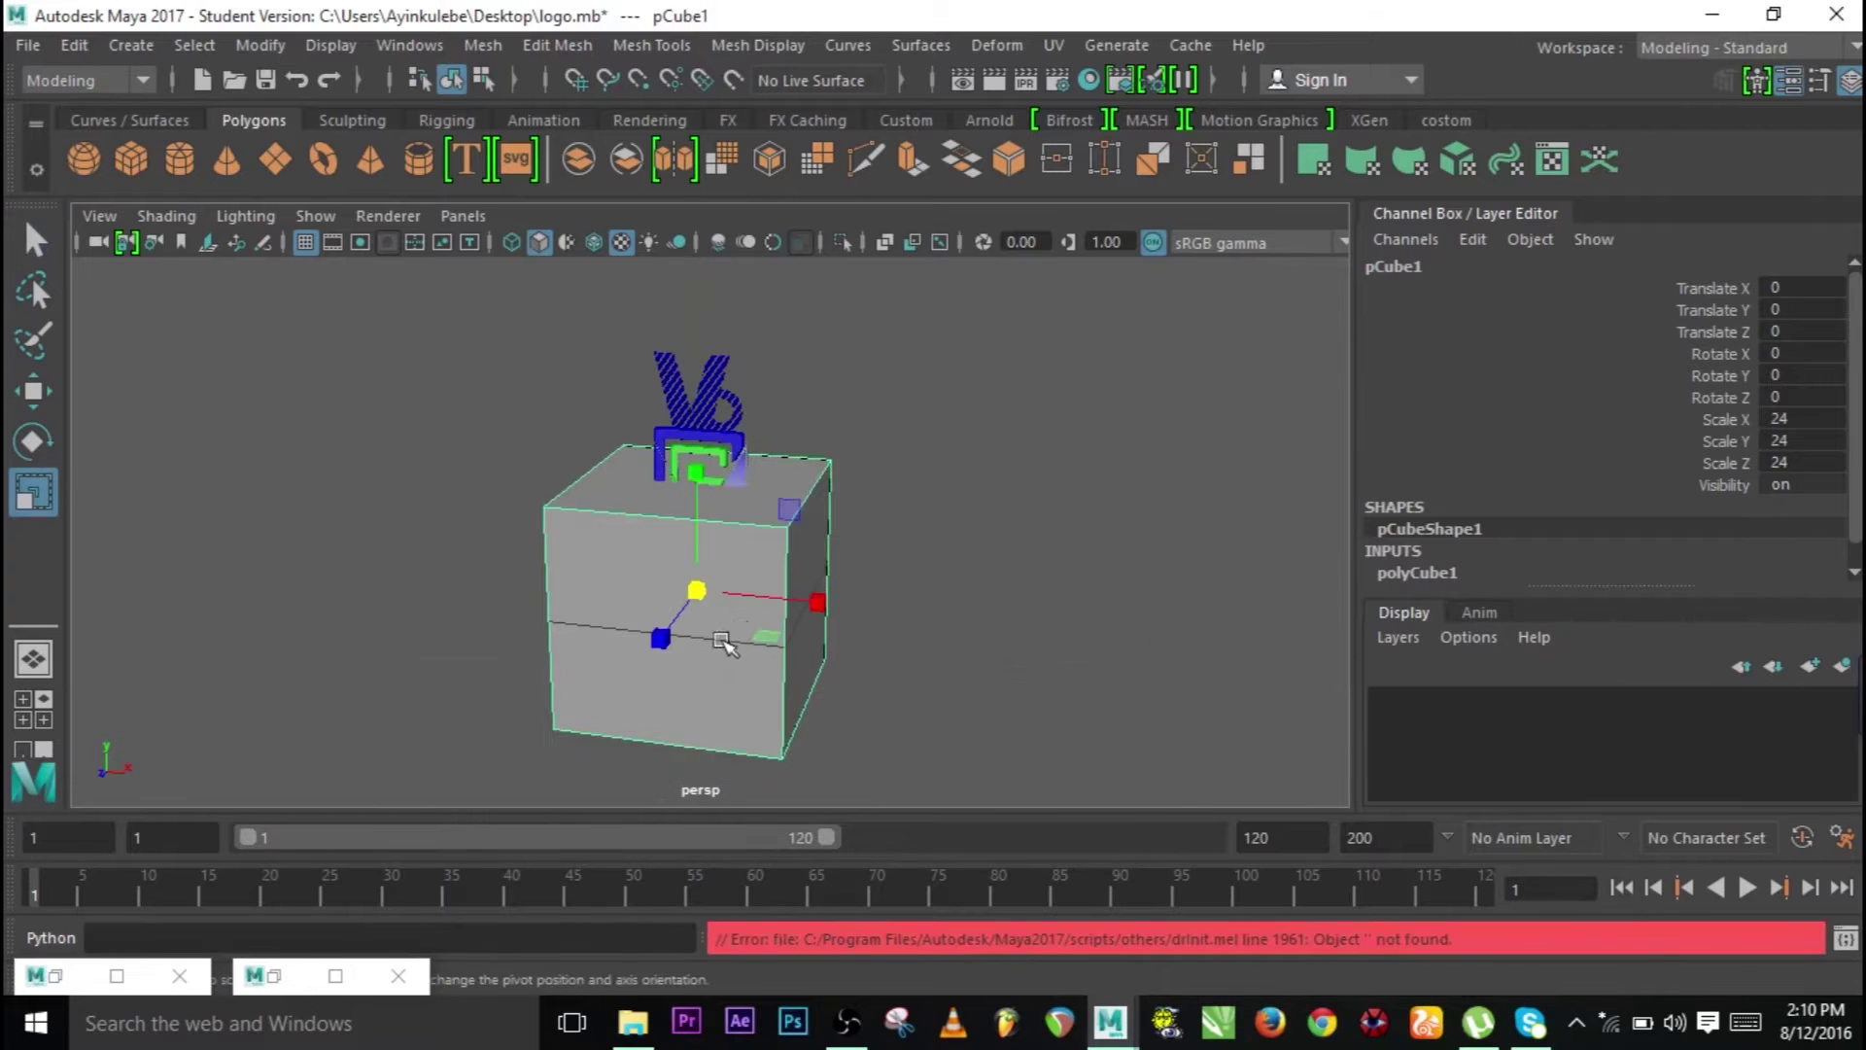
Step: Position the cube directly behind the logo in a wireframe side view, at about 13.796 in Y and -12.105 in Z
key("space")
key("space")
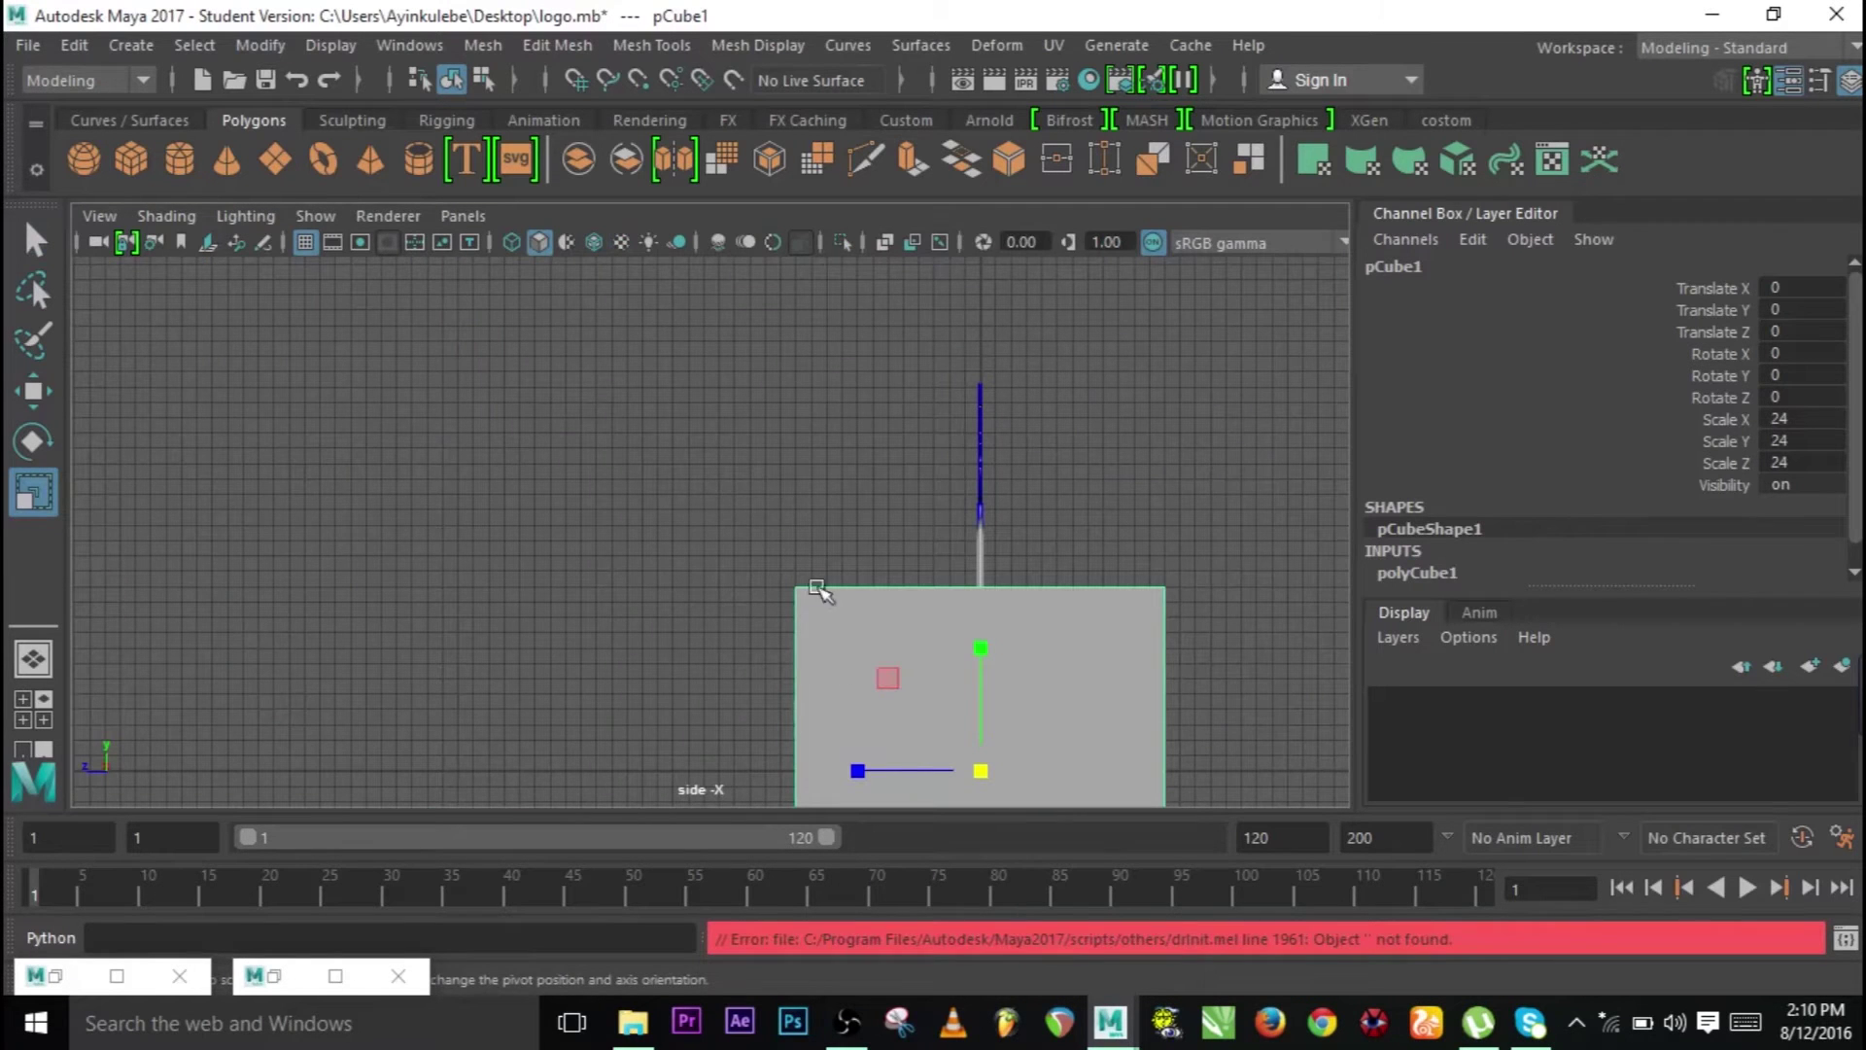
left_click(539, 239)
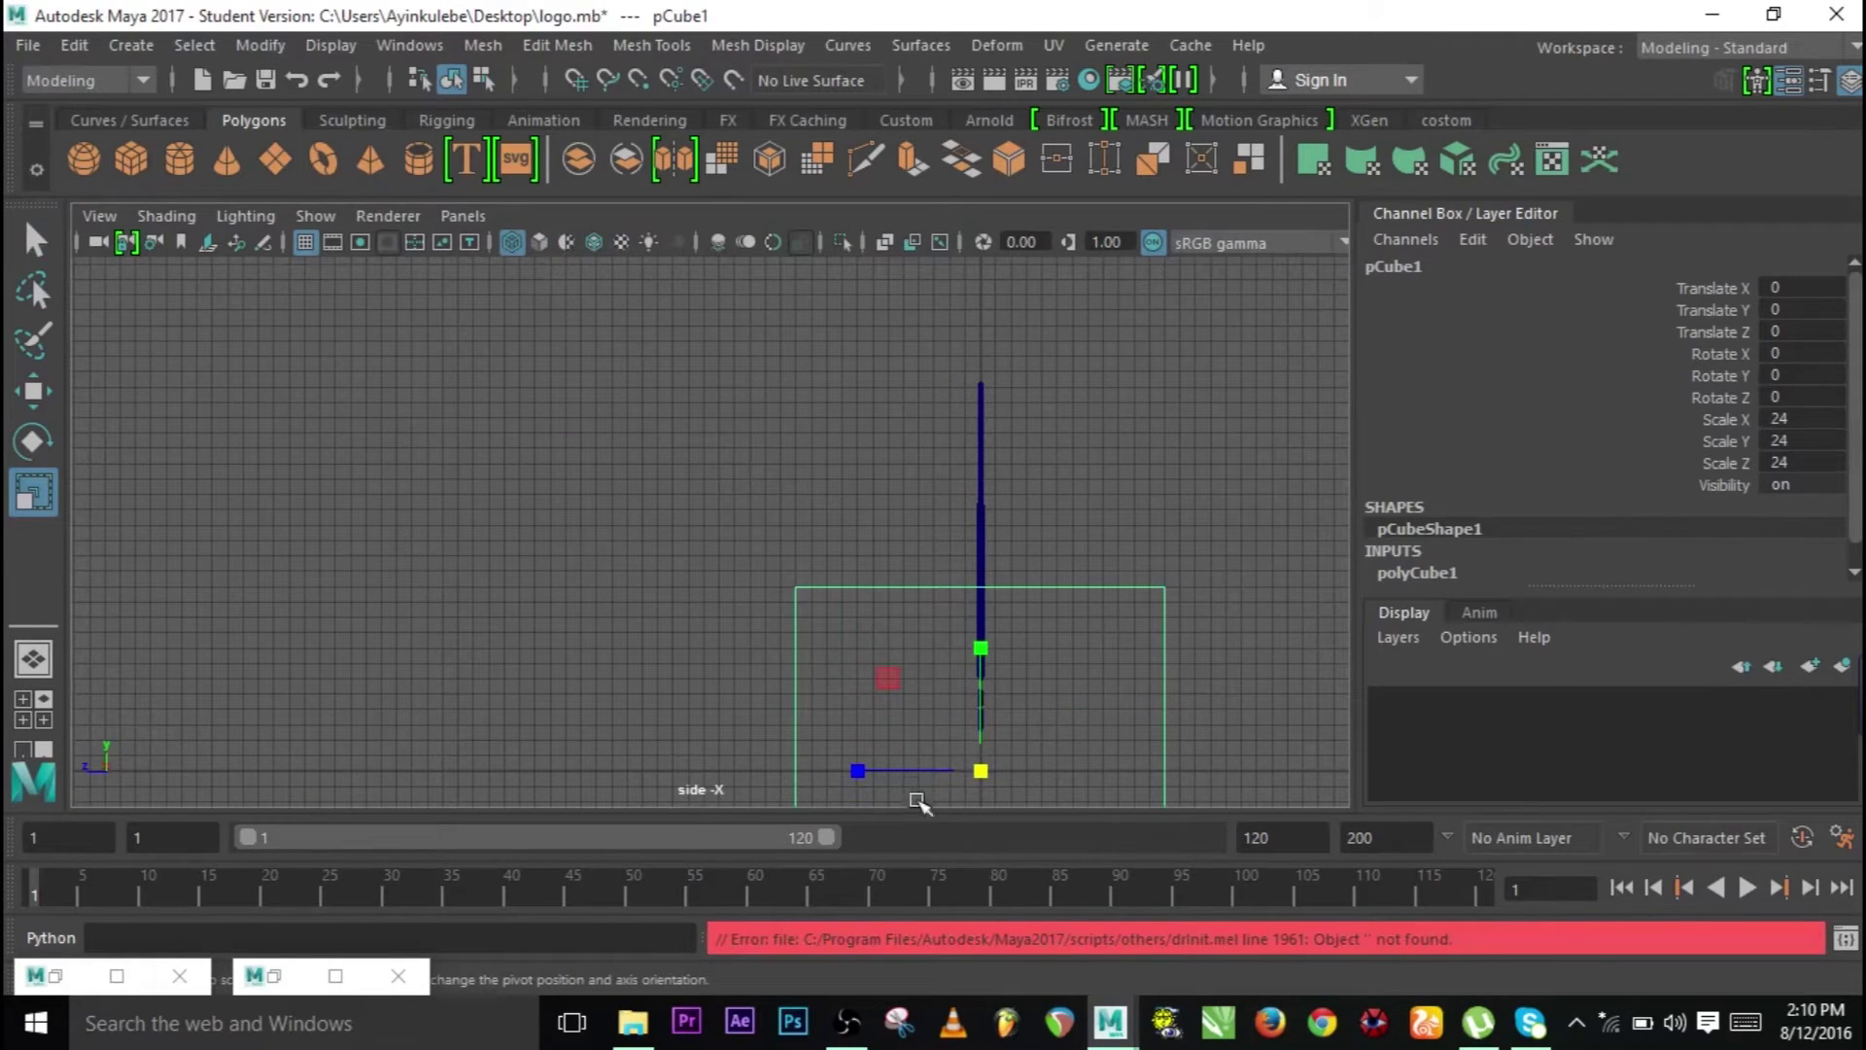
key("w")
left_click_drag(981, 771, 1167, 571)
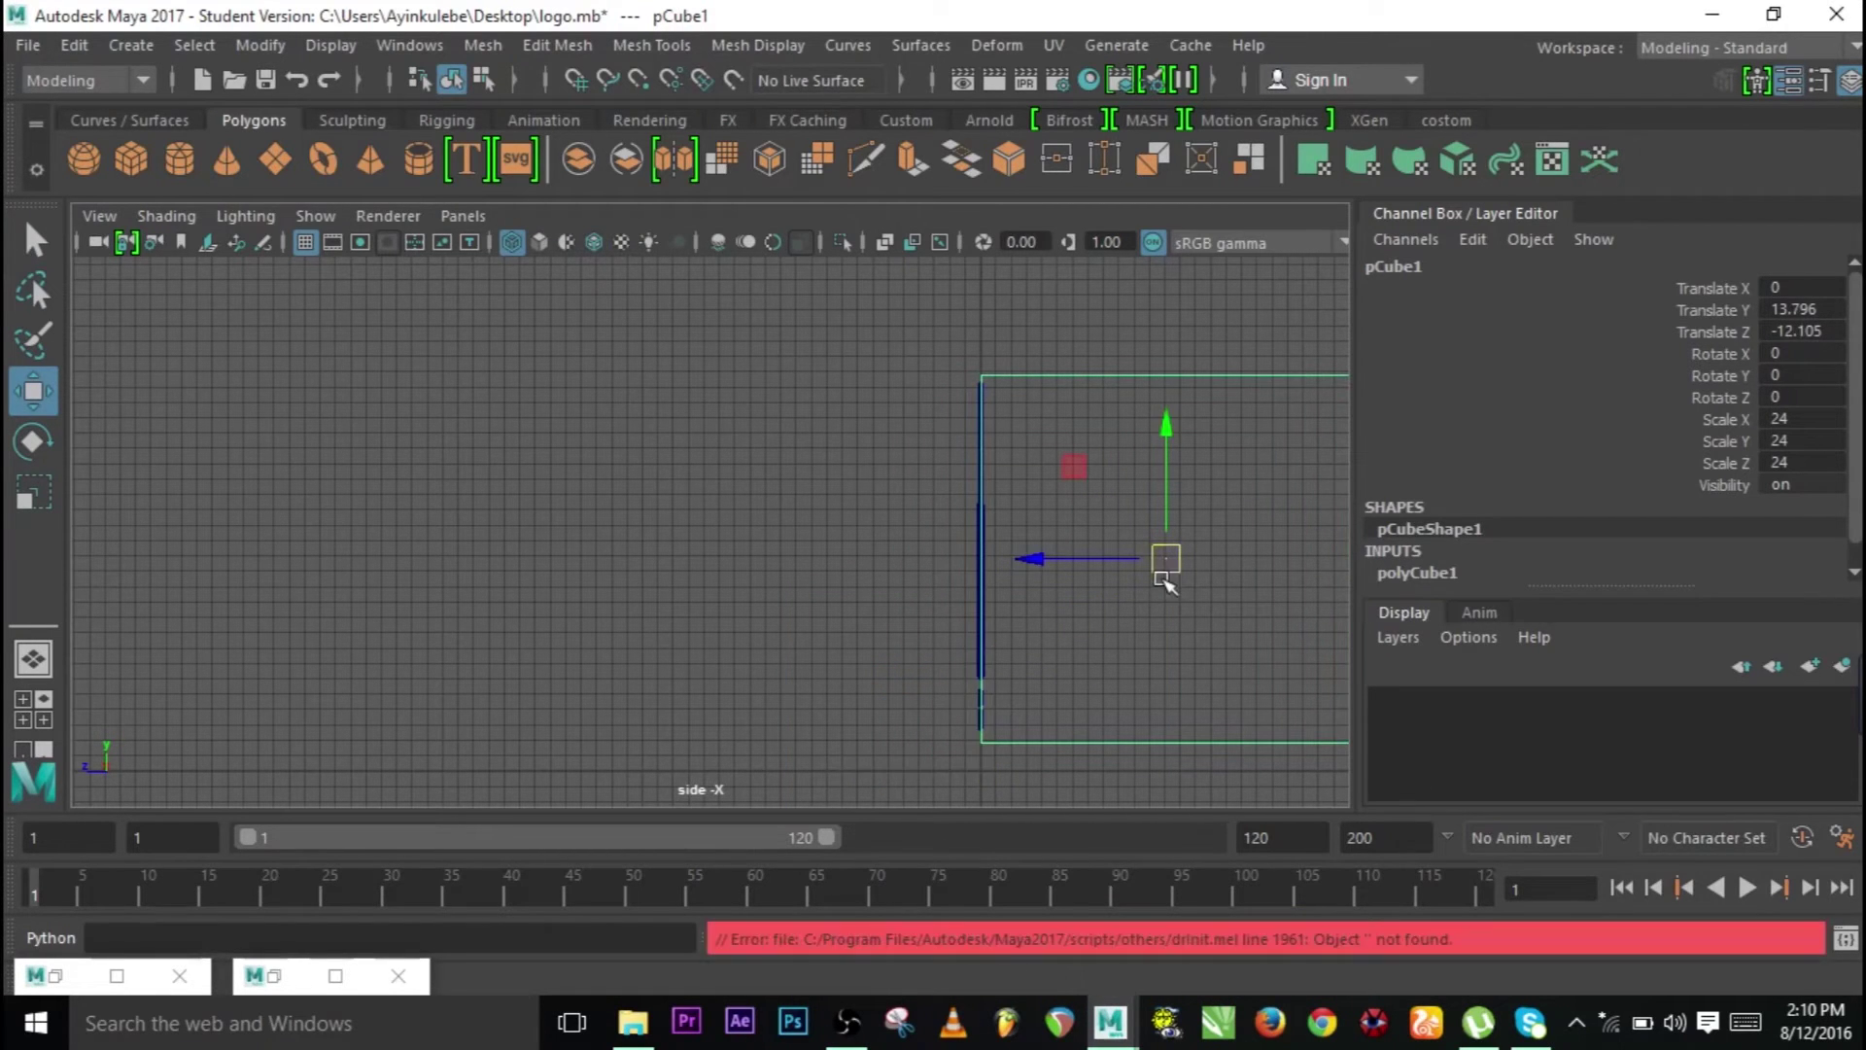
Step: Select the whole logo group and centre its pivot
left_click(973, 612)
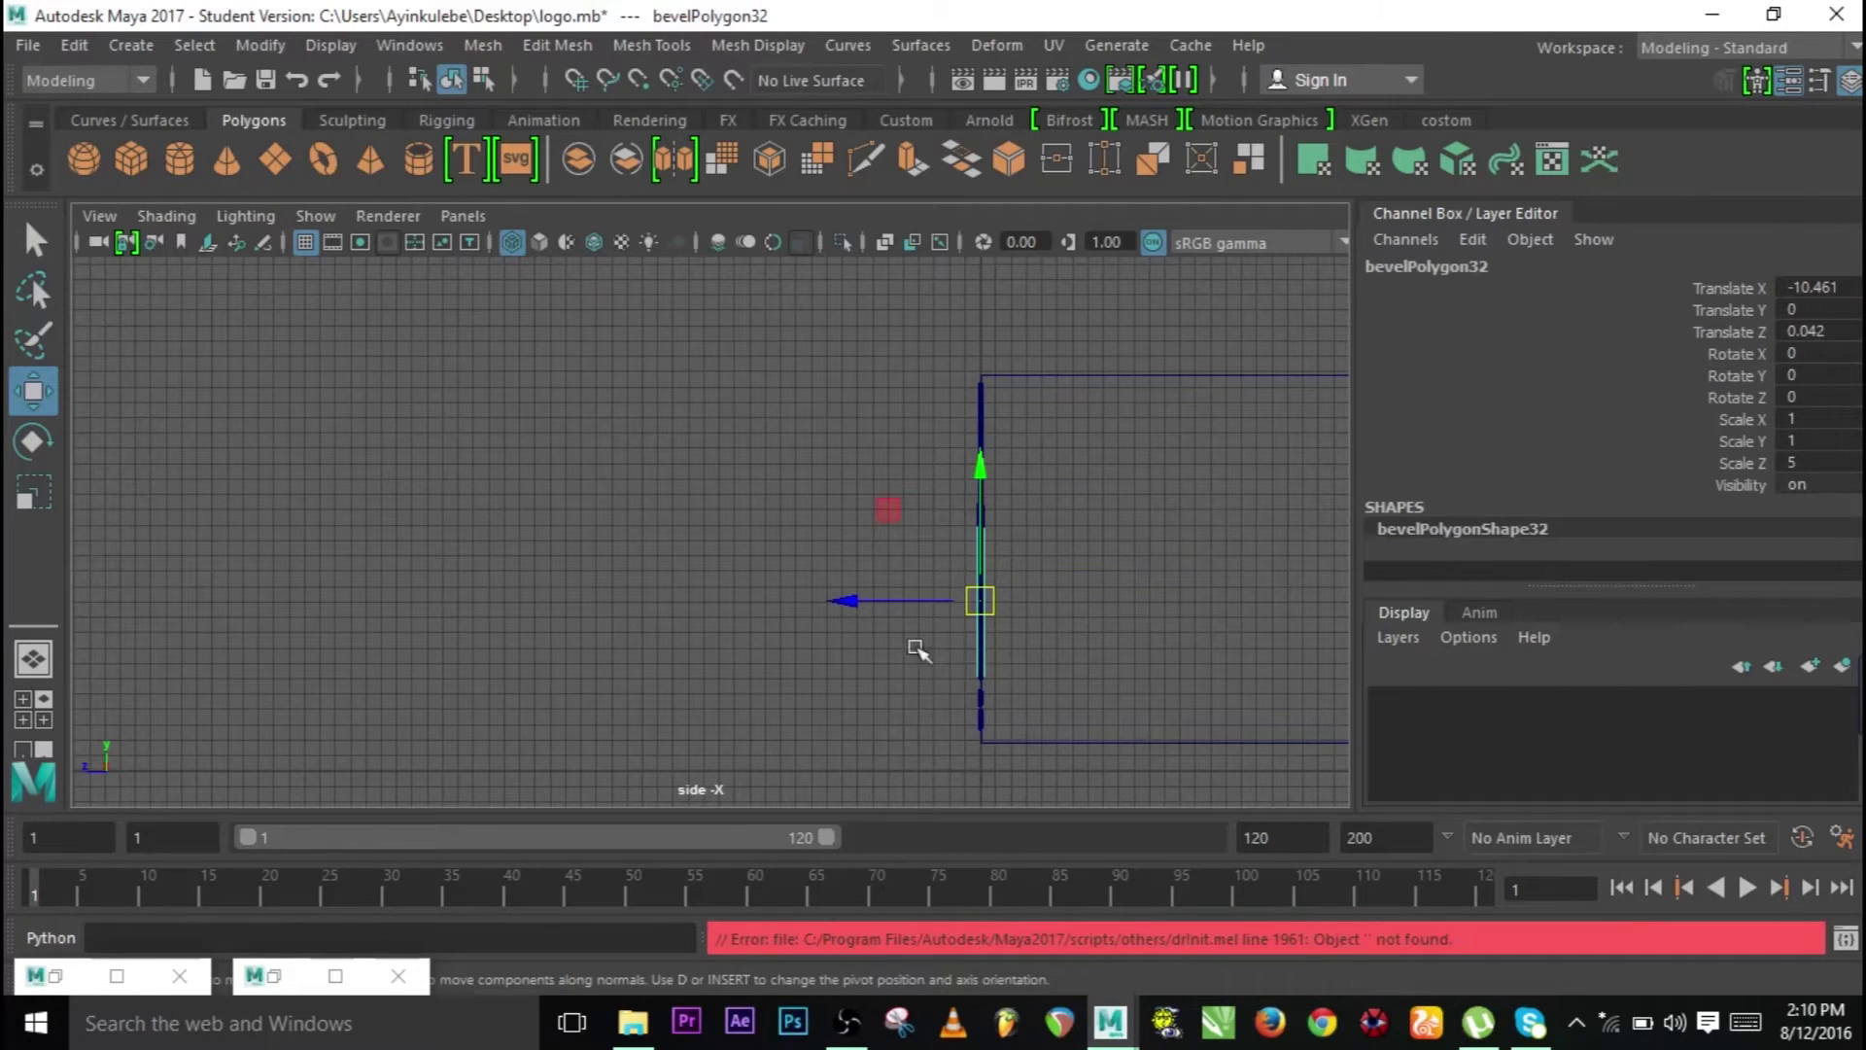
middle_click_drag(843, 649, 546, 610, "alt")
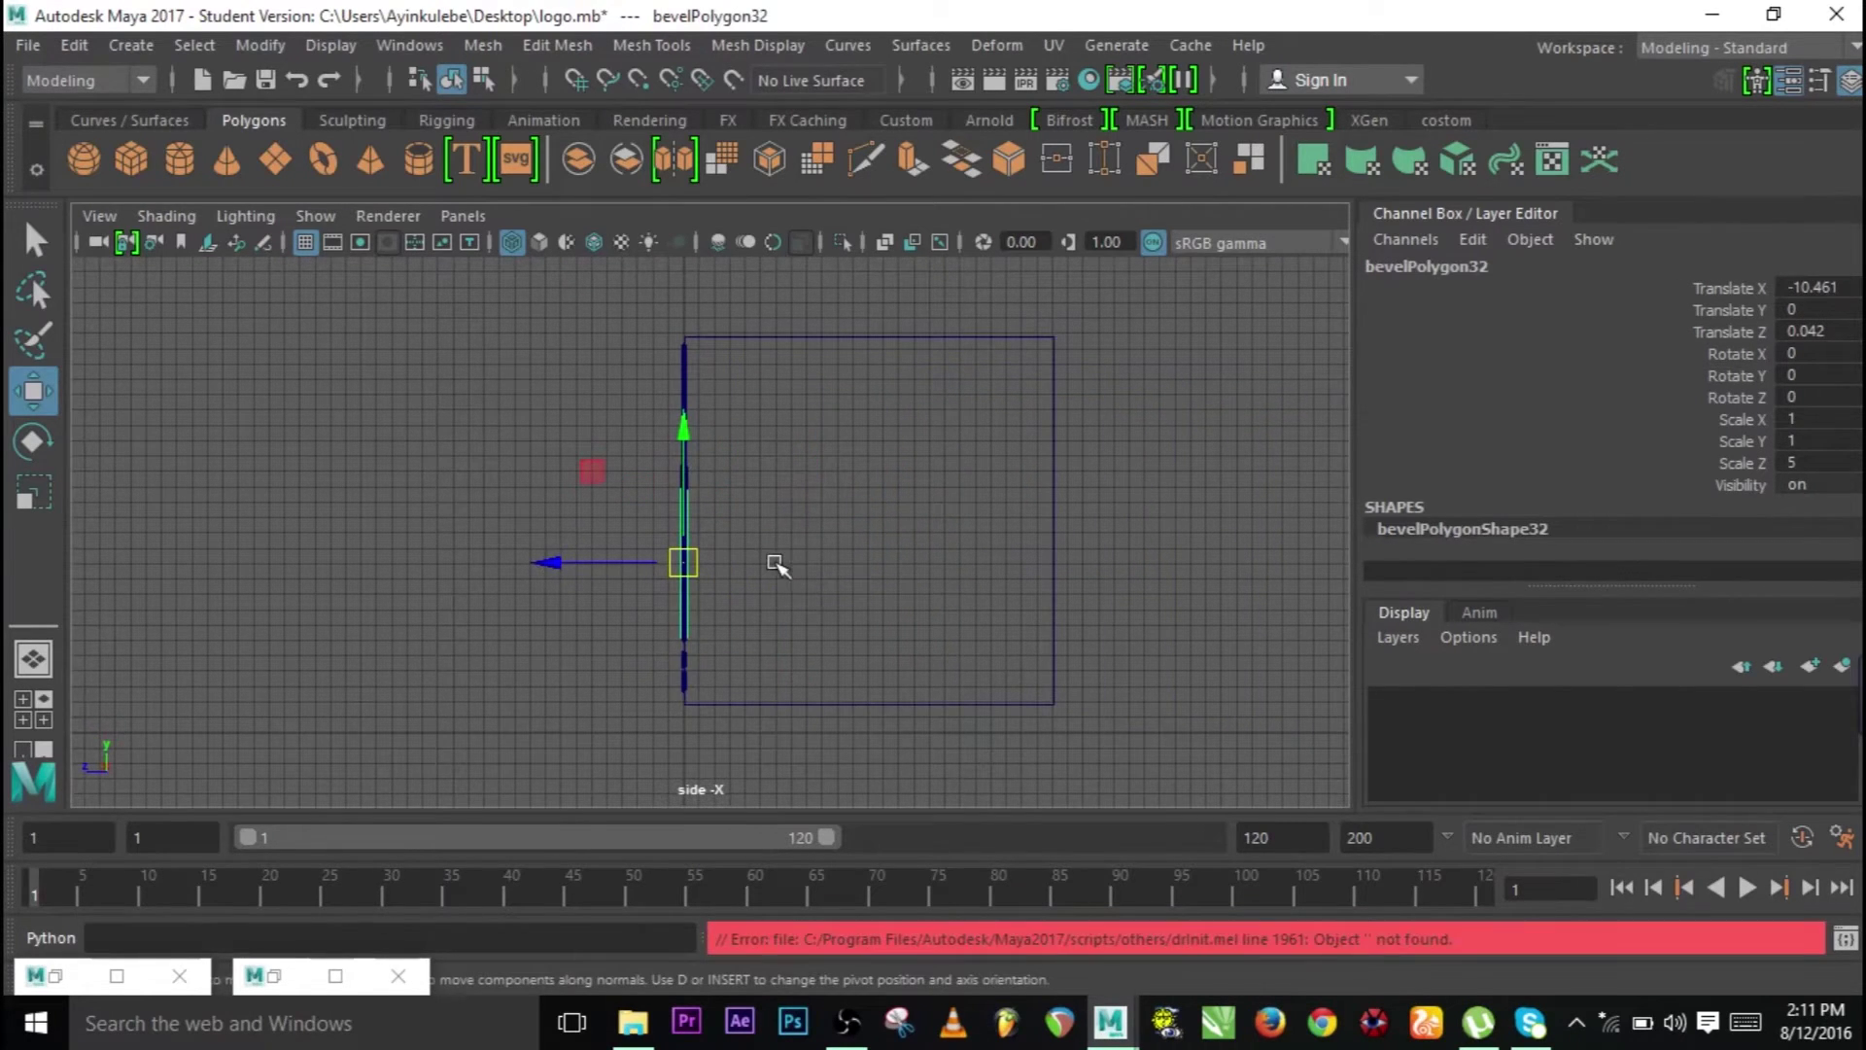
key("ctrl+g")
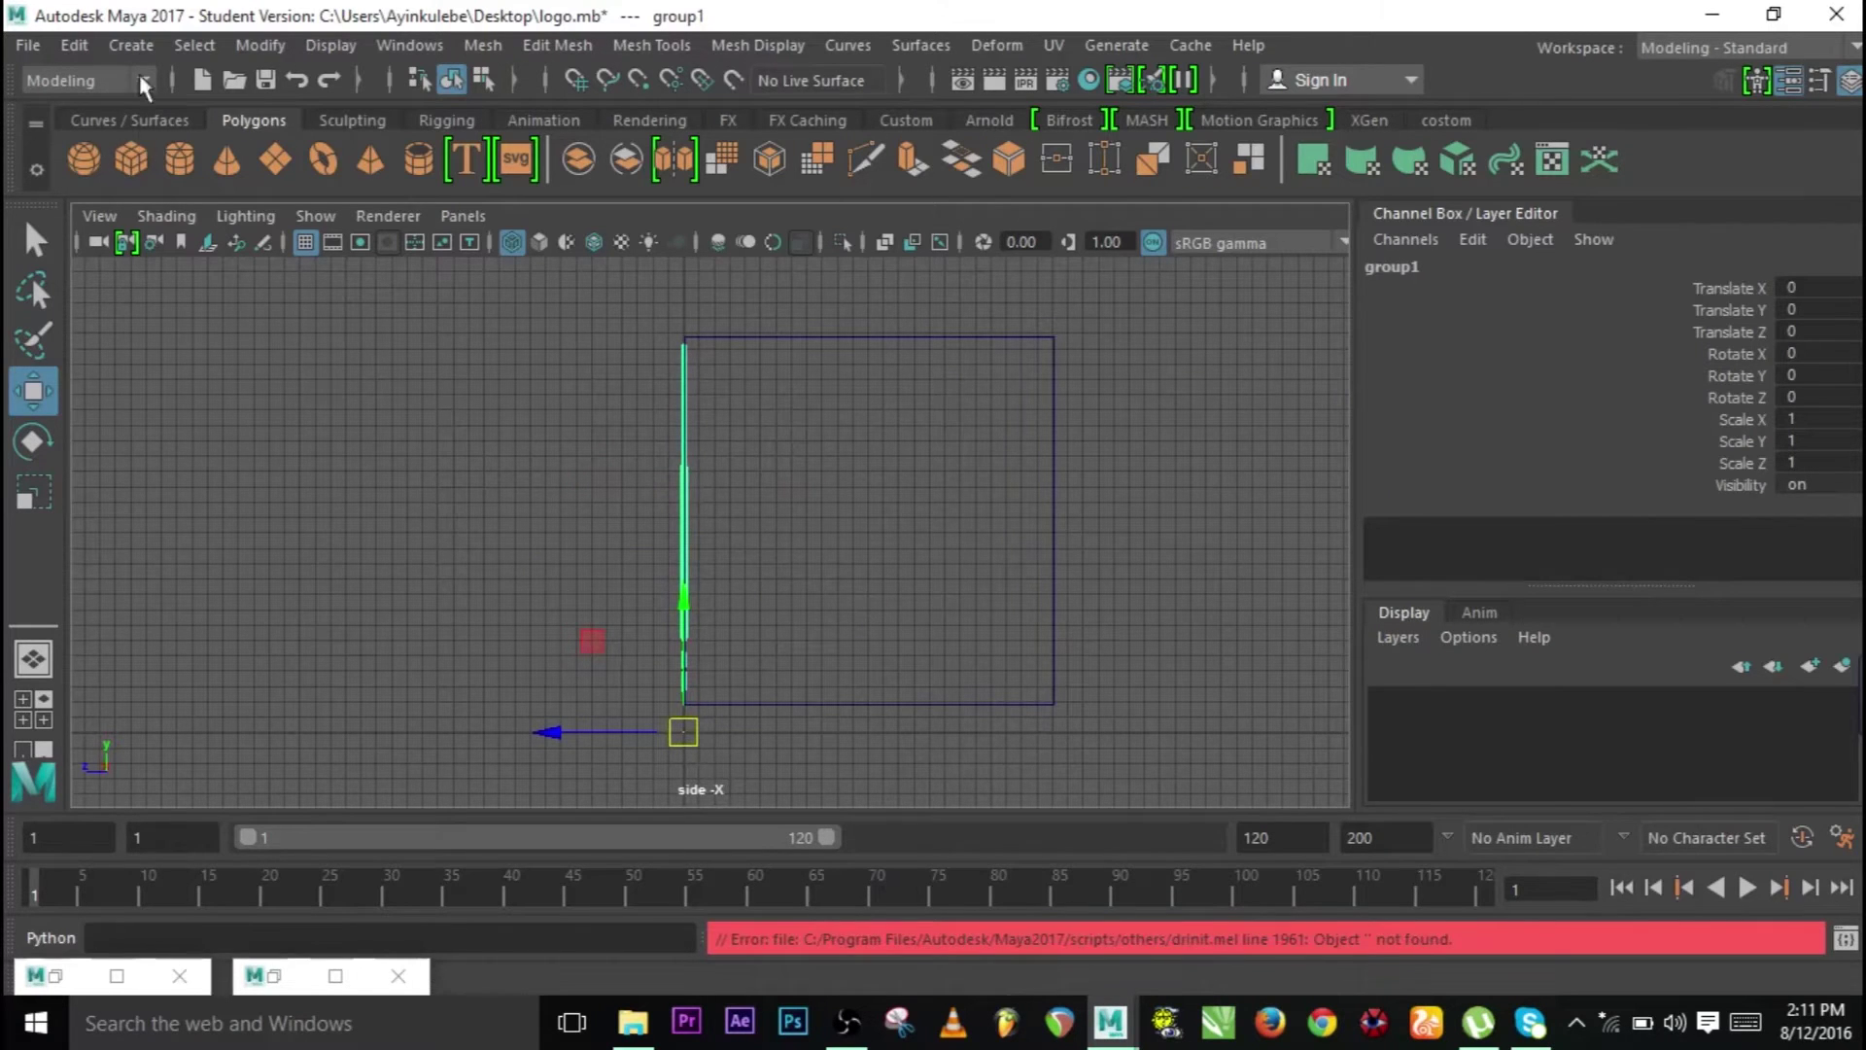
left_click(258, 45)
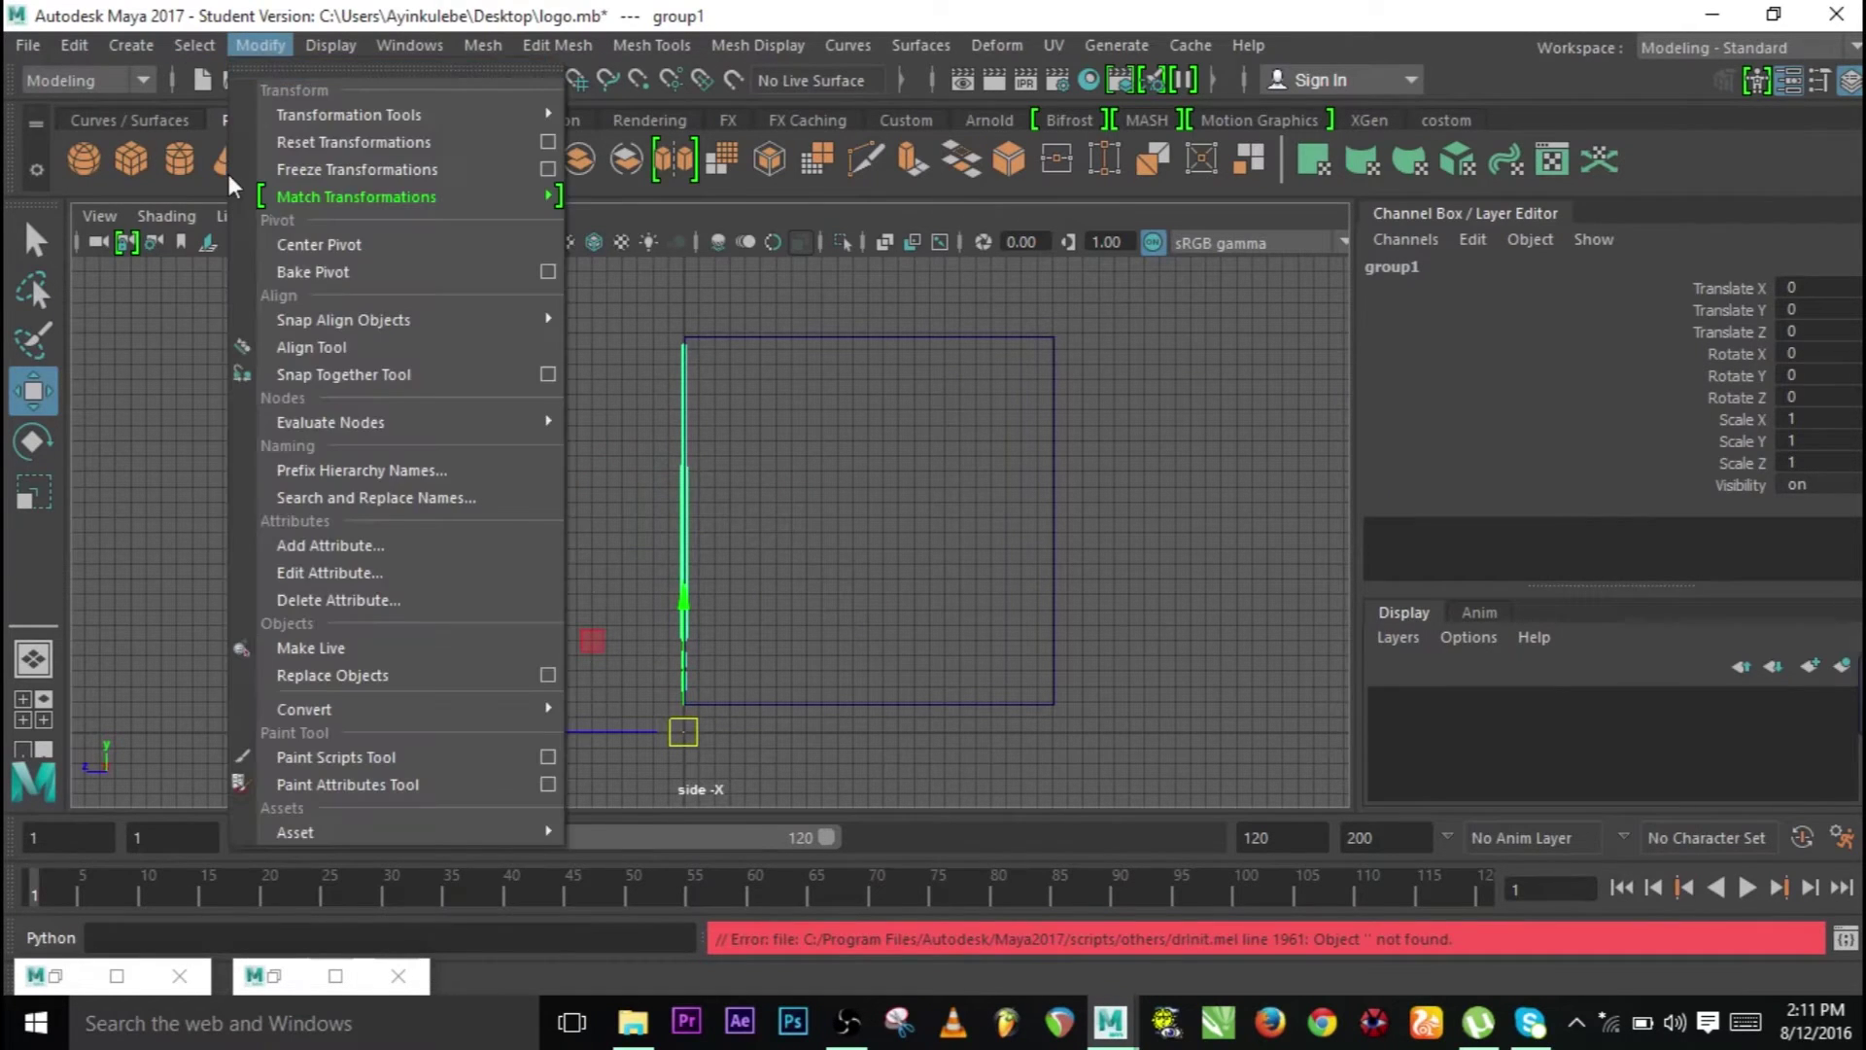
left_click(354, 255)
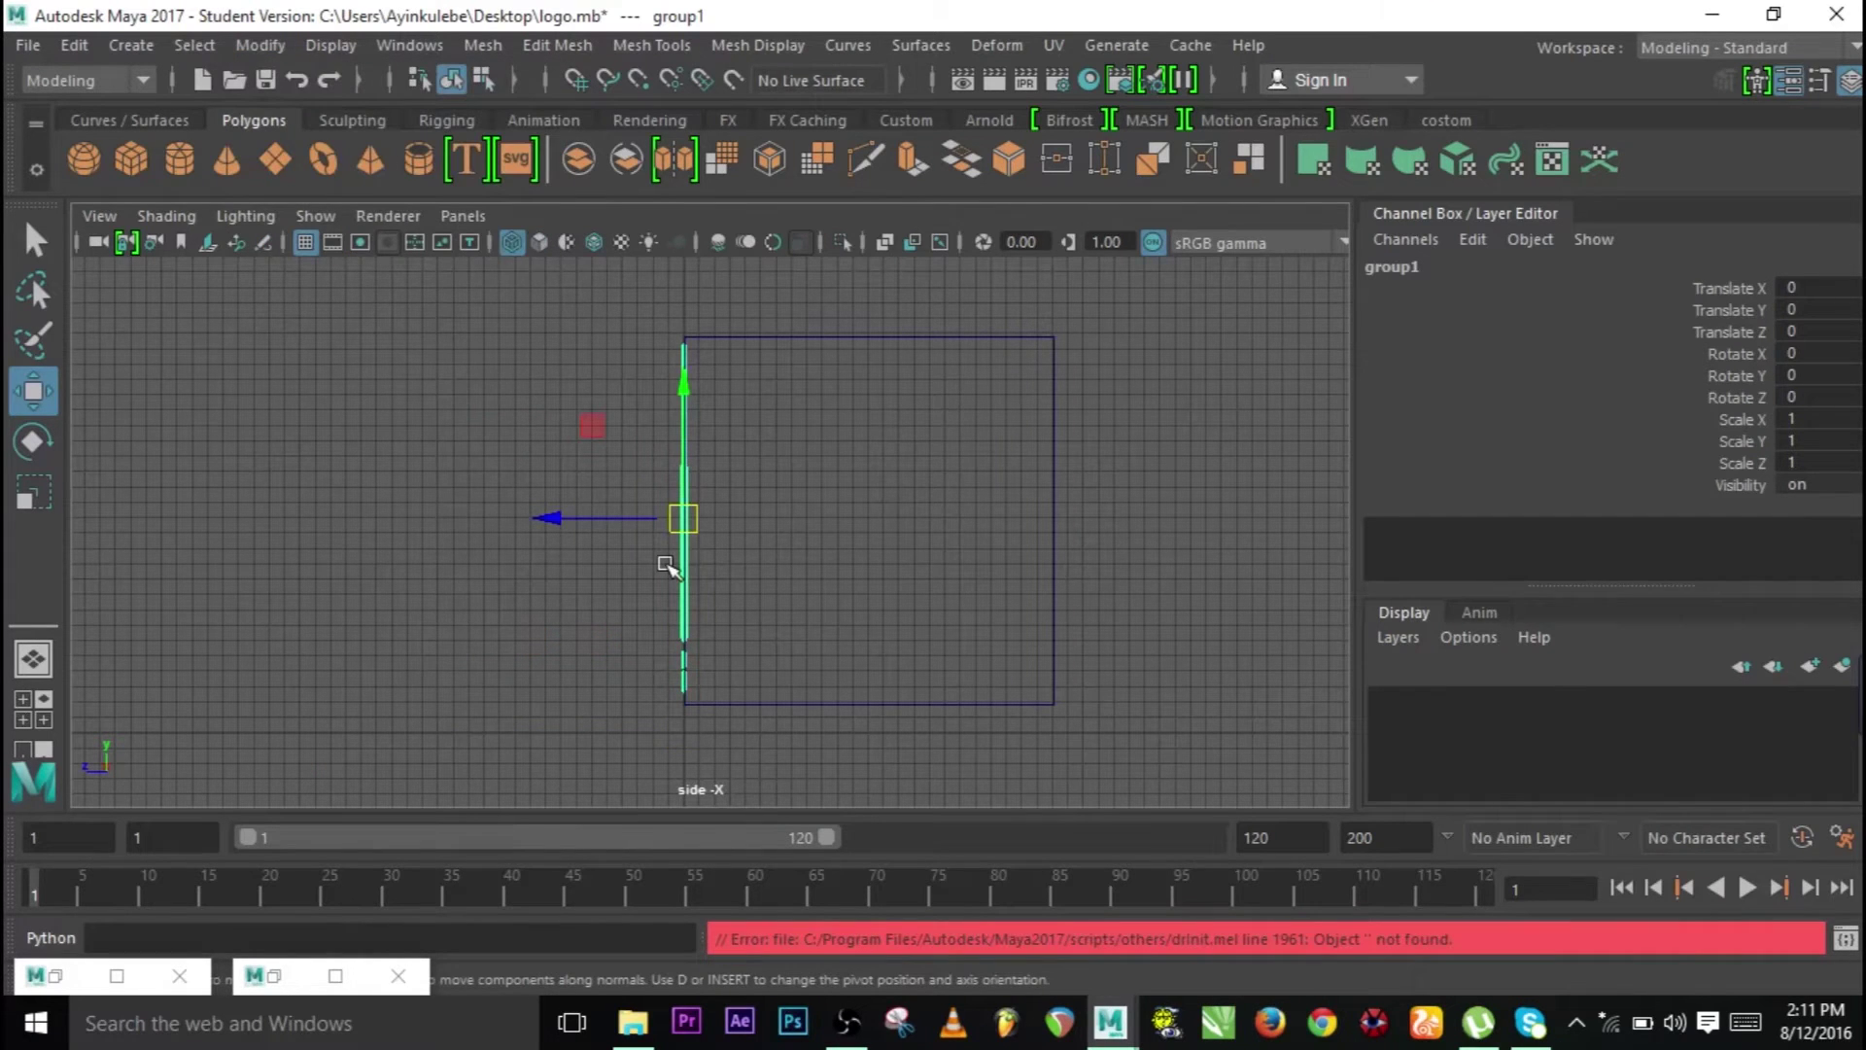
Step: Duplicate the logo group onto the cube's opposite face at about -24.12 in Z and rotate the copy 180 degrees in Y
key("ctrl+d")
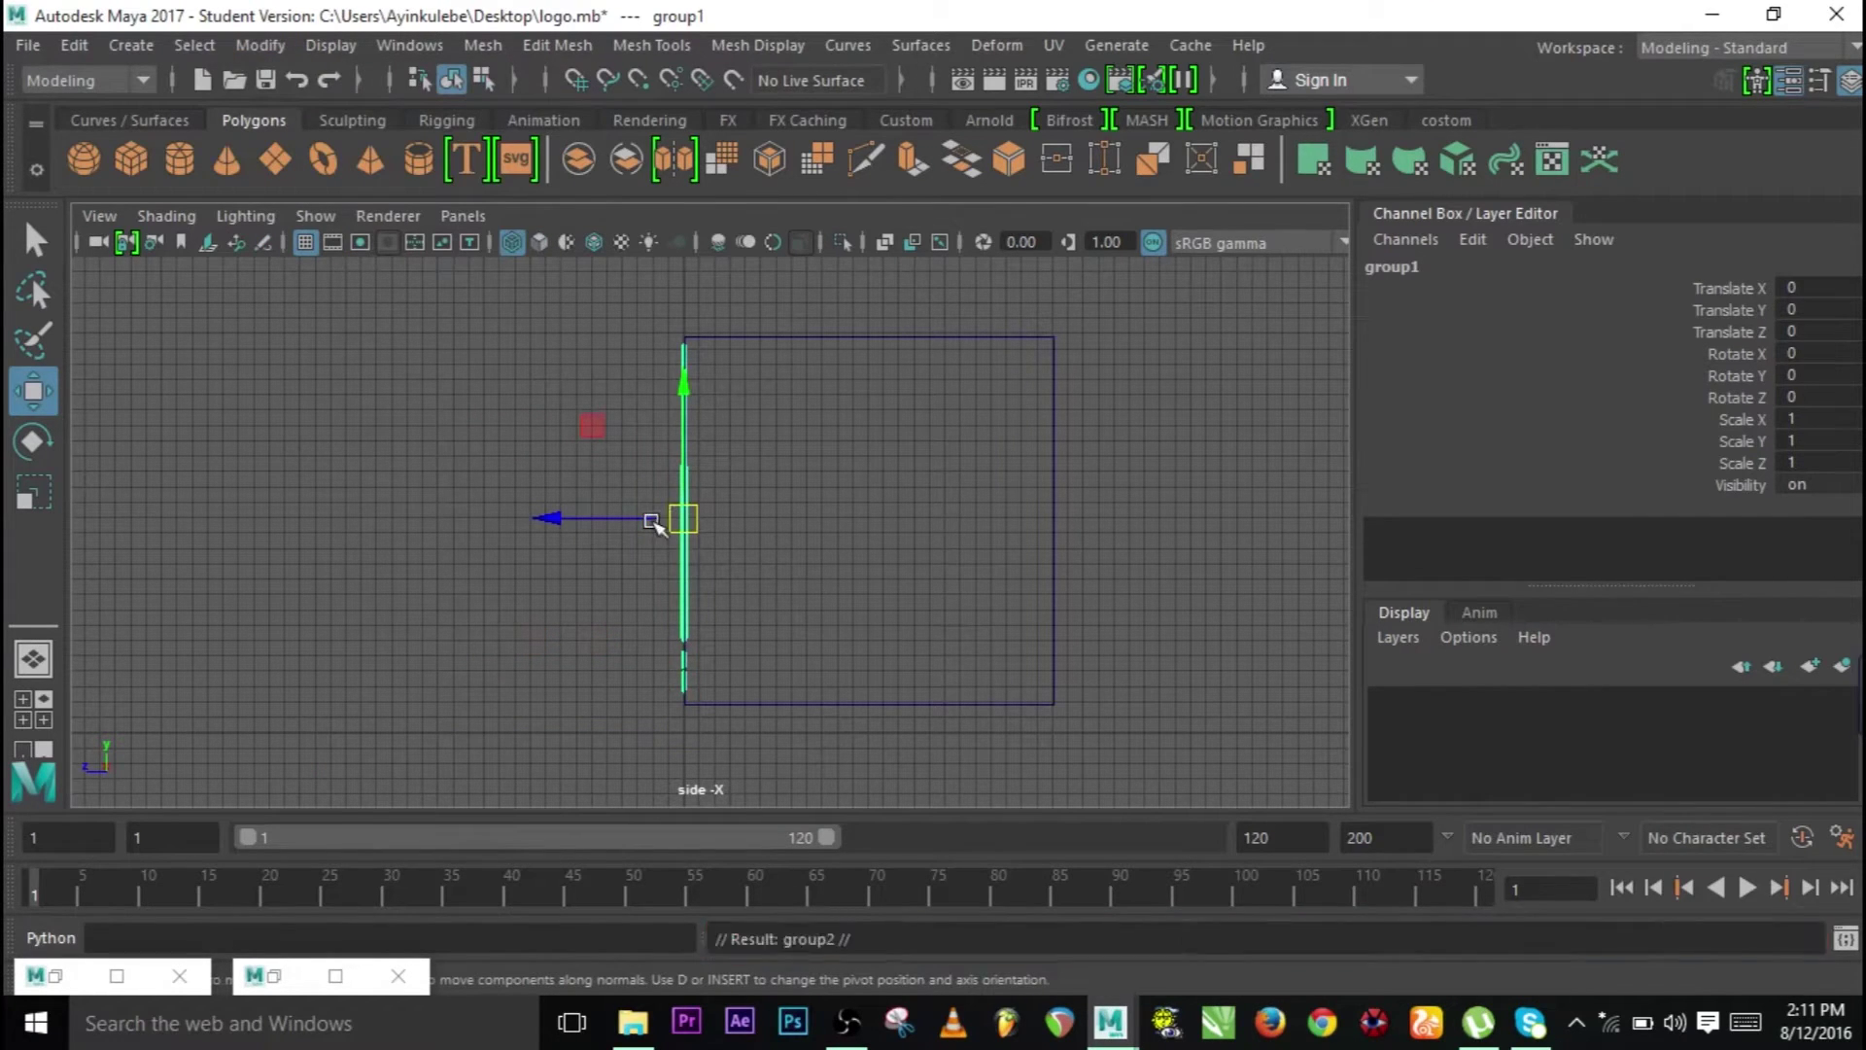
left_click_drag(566, 519, 940, 518)
double_click(1804, 378)
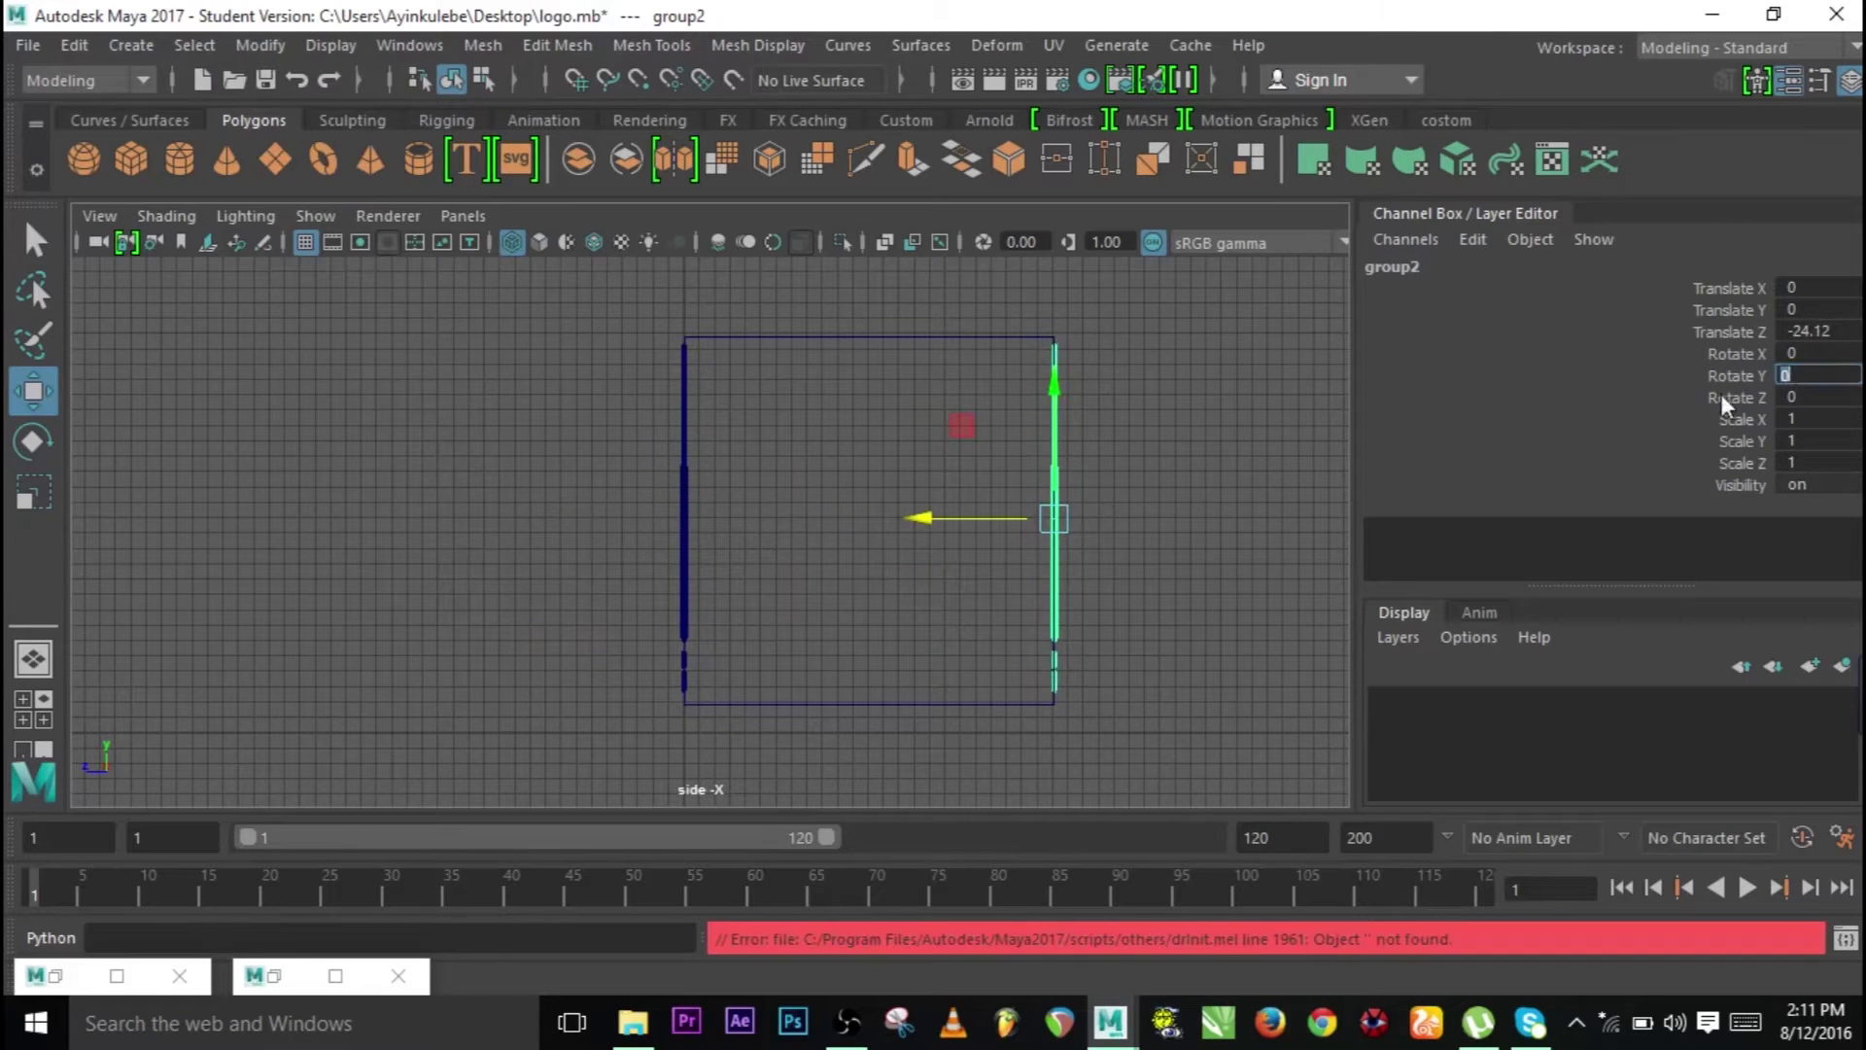
type("180")
key("Return")
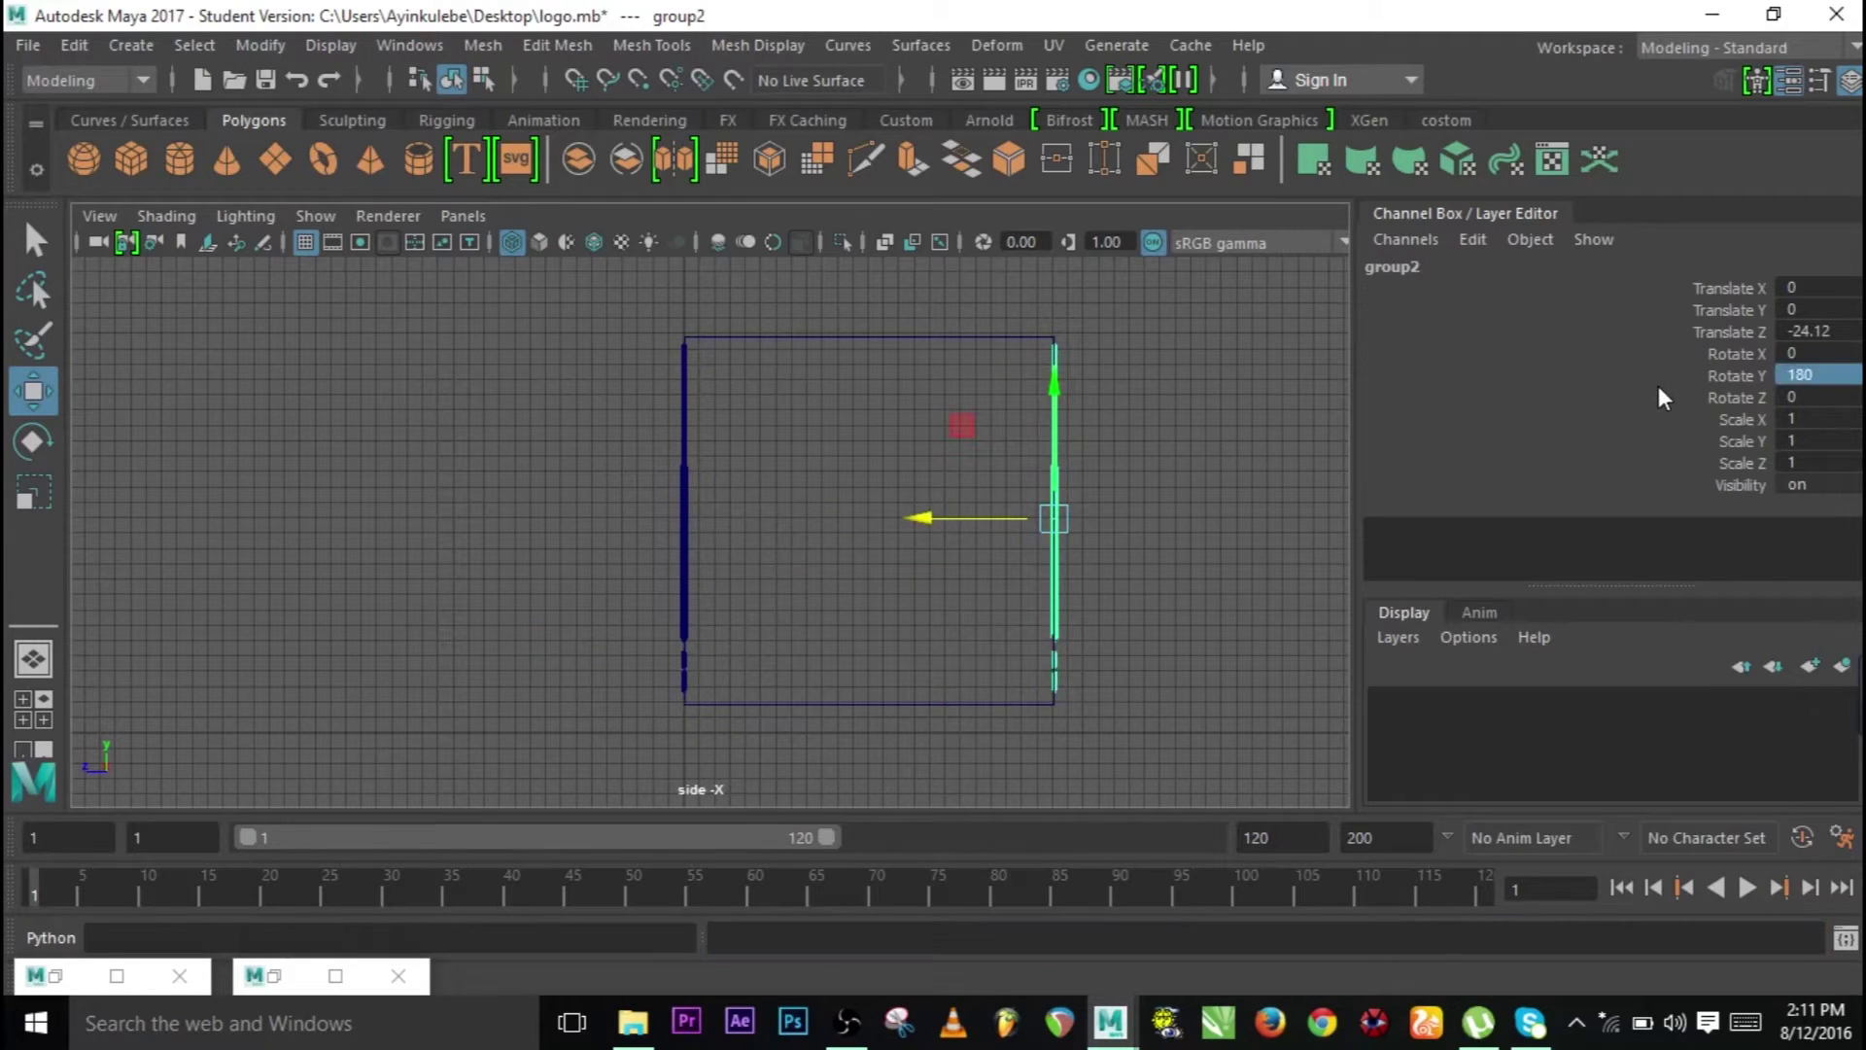
key("space")
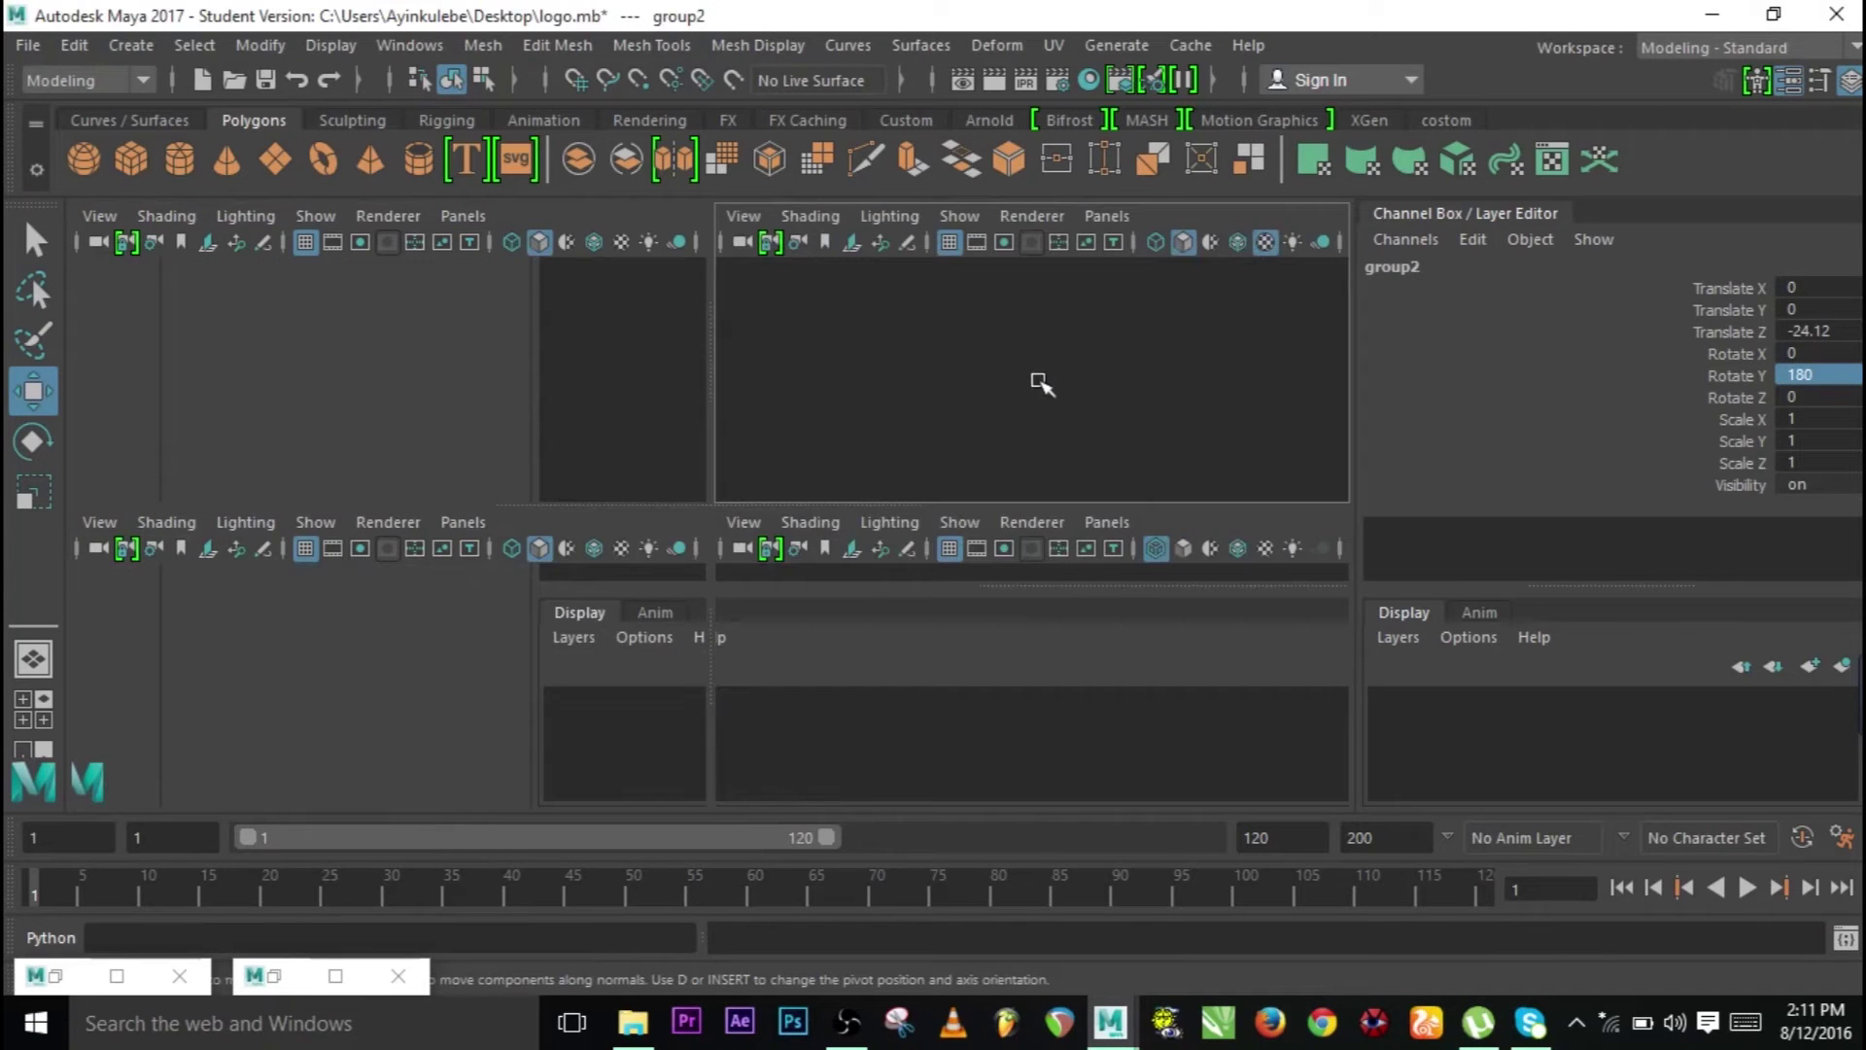
key("space")
left_click_drag(971, 442, 833, 483, "alt")
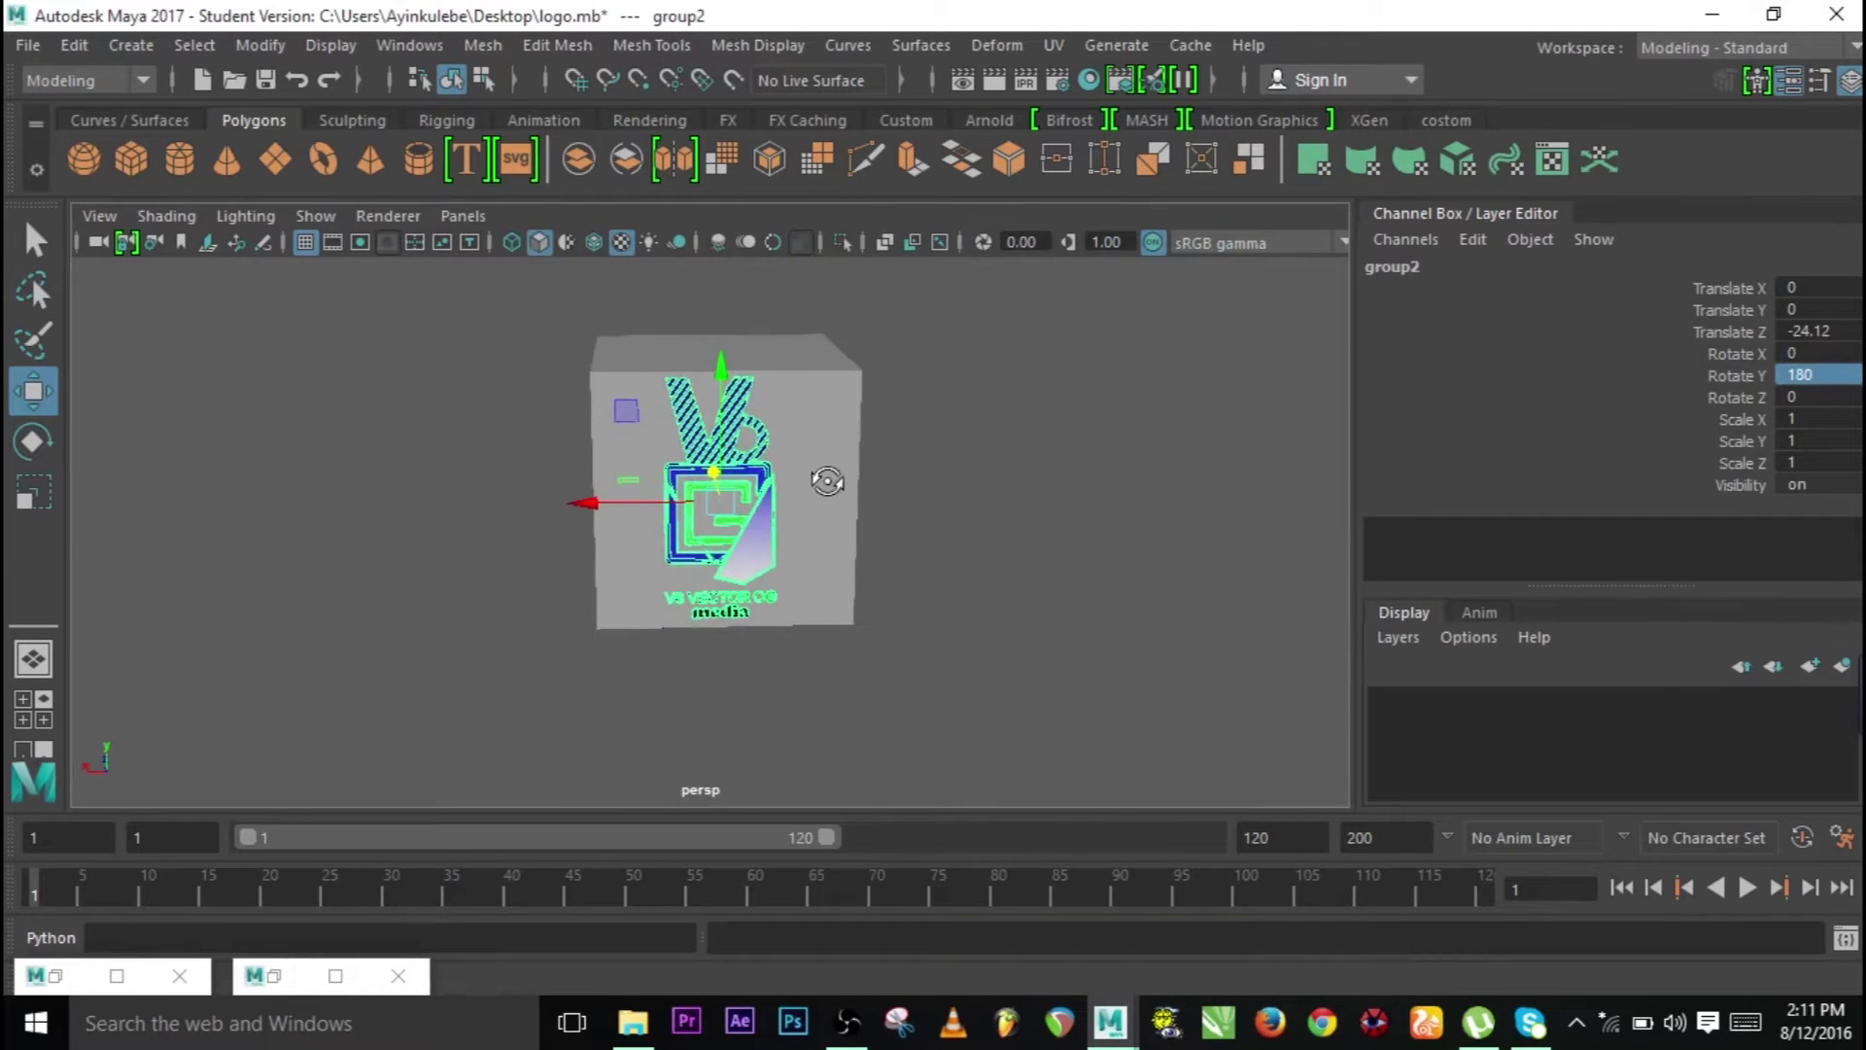
Step: Select the logo groups on both opposite cube faces and shift them together in the front view to about -0.332 in X
left_click(971, 454)
left_click(791, 515)
left_click_drag(983, 421, 639, 443, "alt")
mouse_move(753, 457)
left_mouse_down("alt")
mouse_move(645, 534)
mouse_move(790, 538)
mouse_move(904, 505)
left_mouse_up("alt")
key("Up")
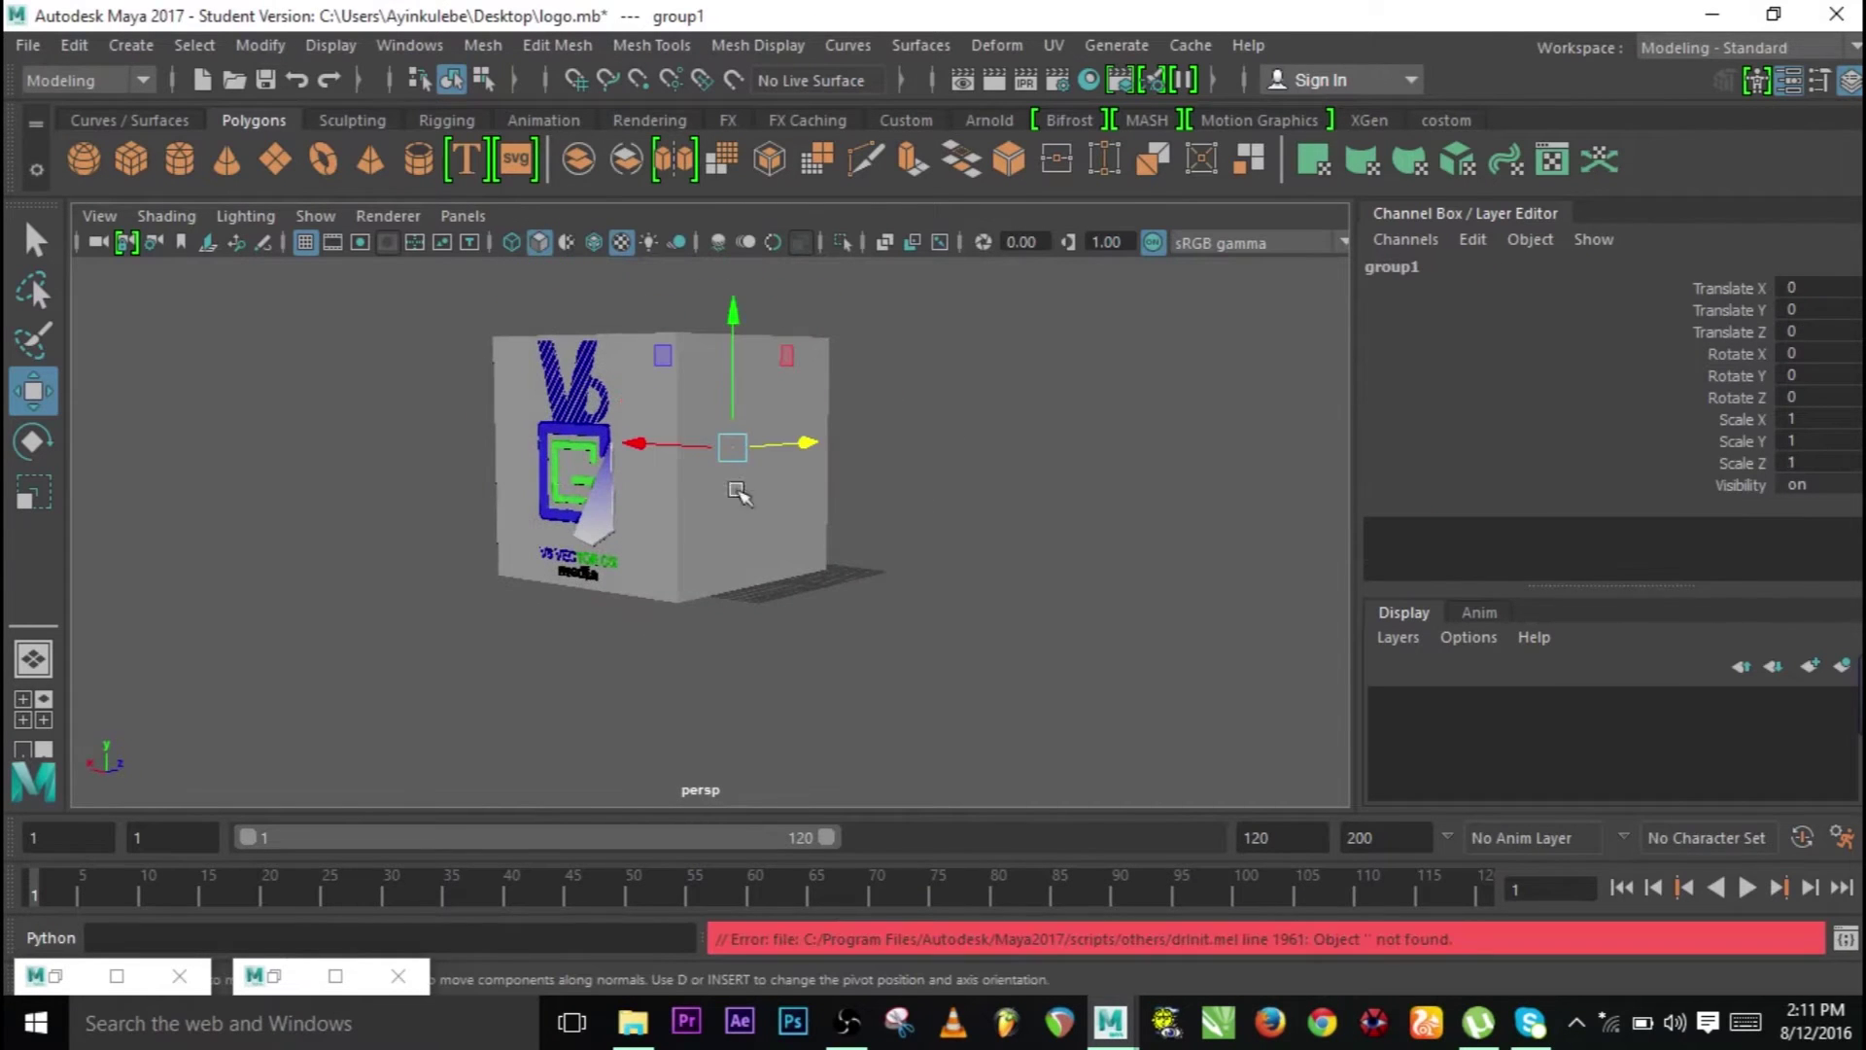
key("ctrl+d")
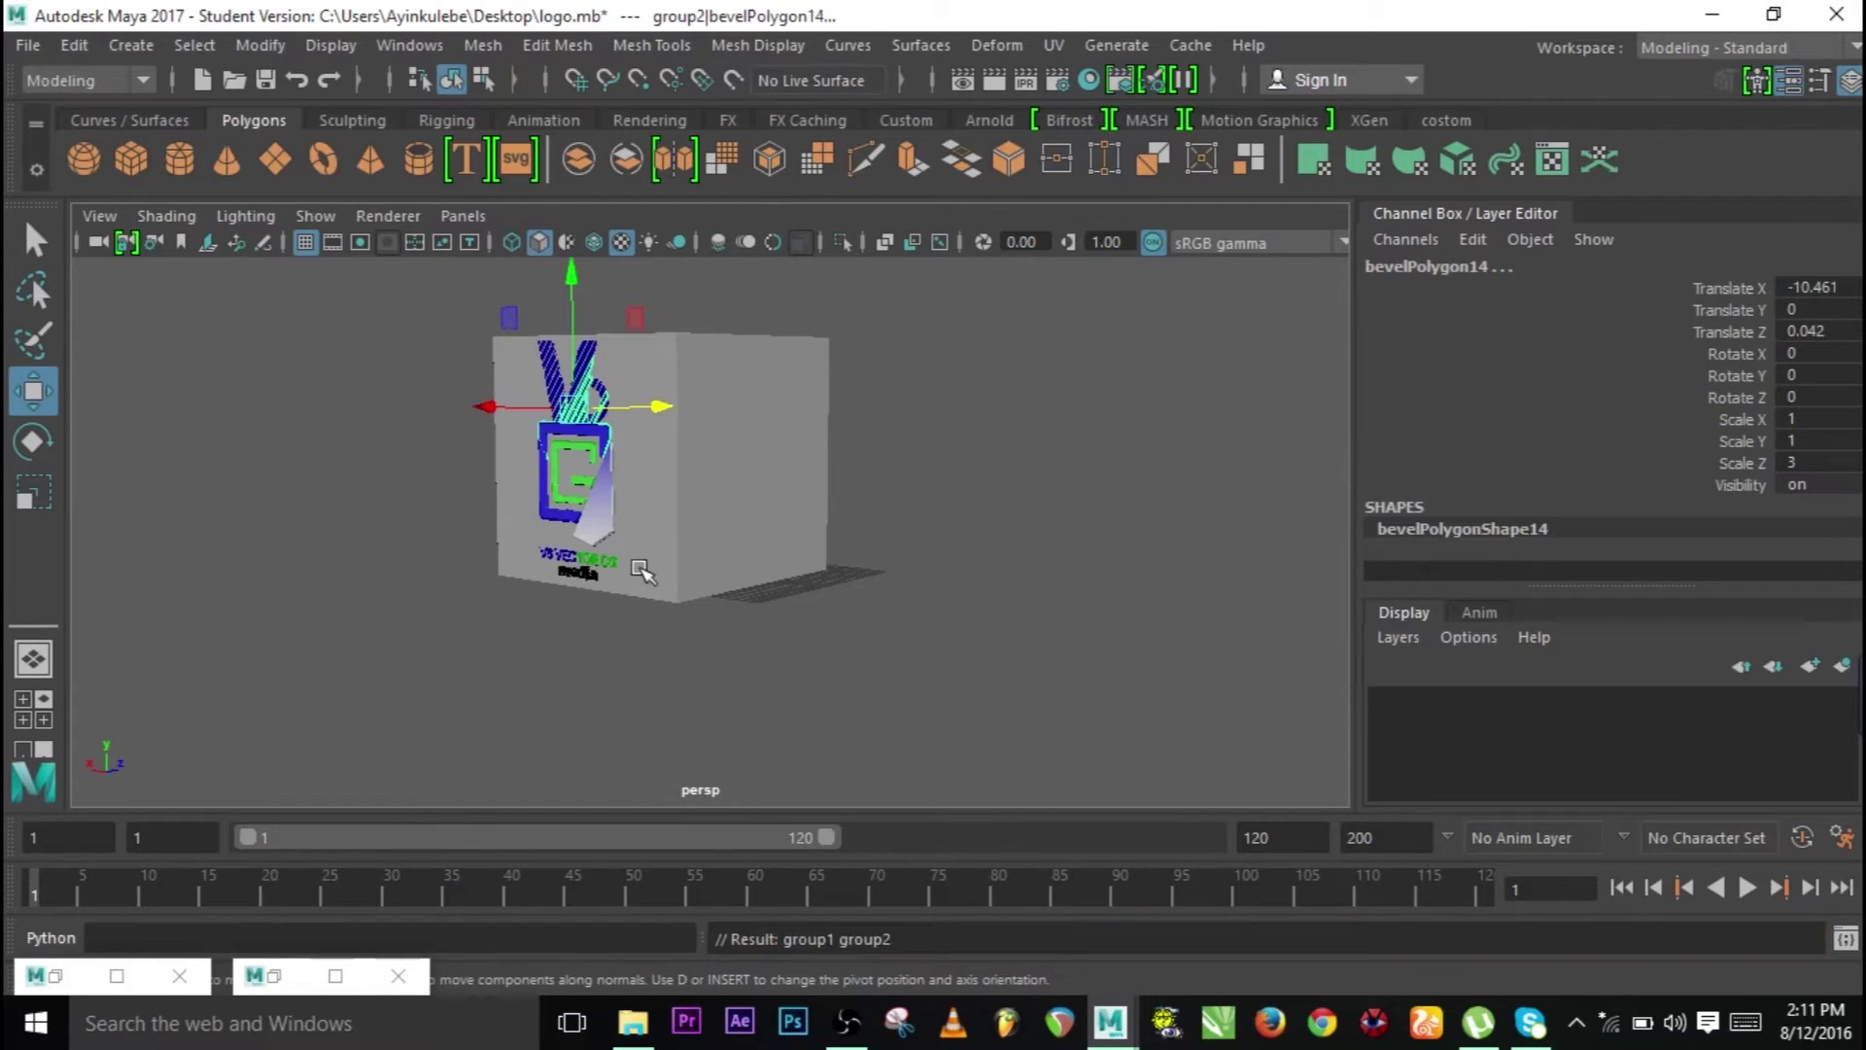
key("Up")
key("Up")
left_click_drag(676, 568, 744, 556, "alt")
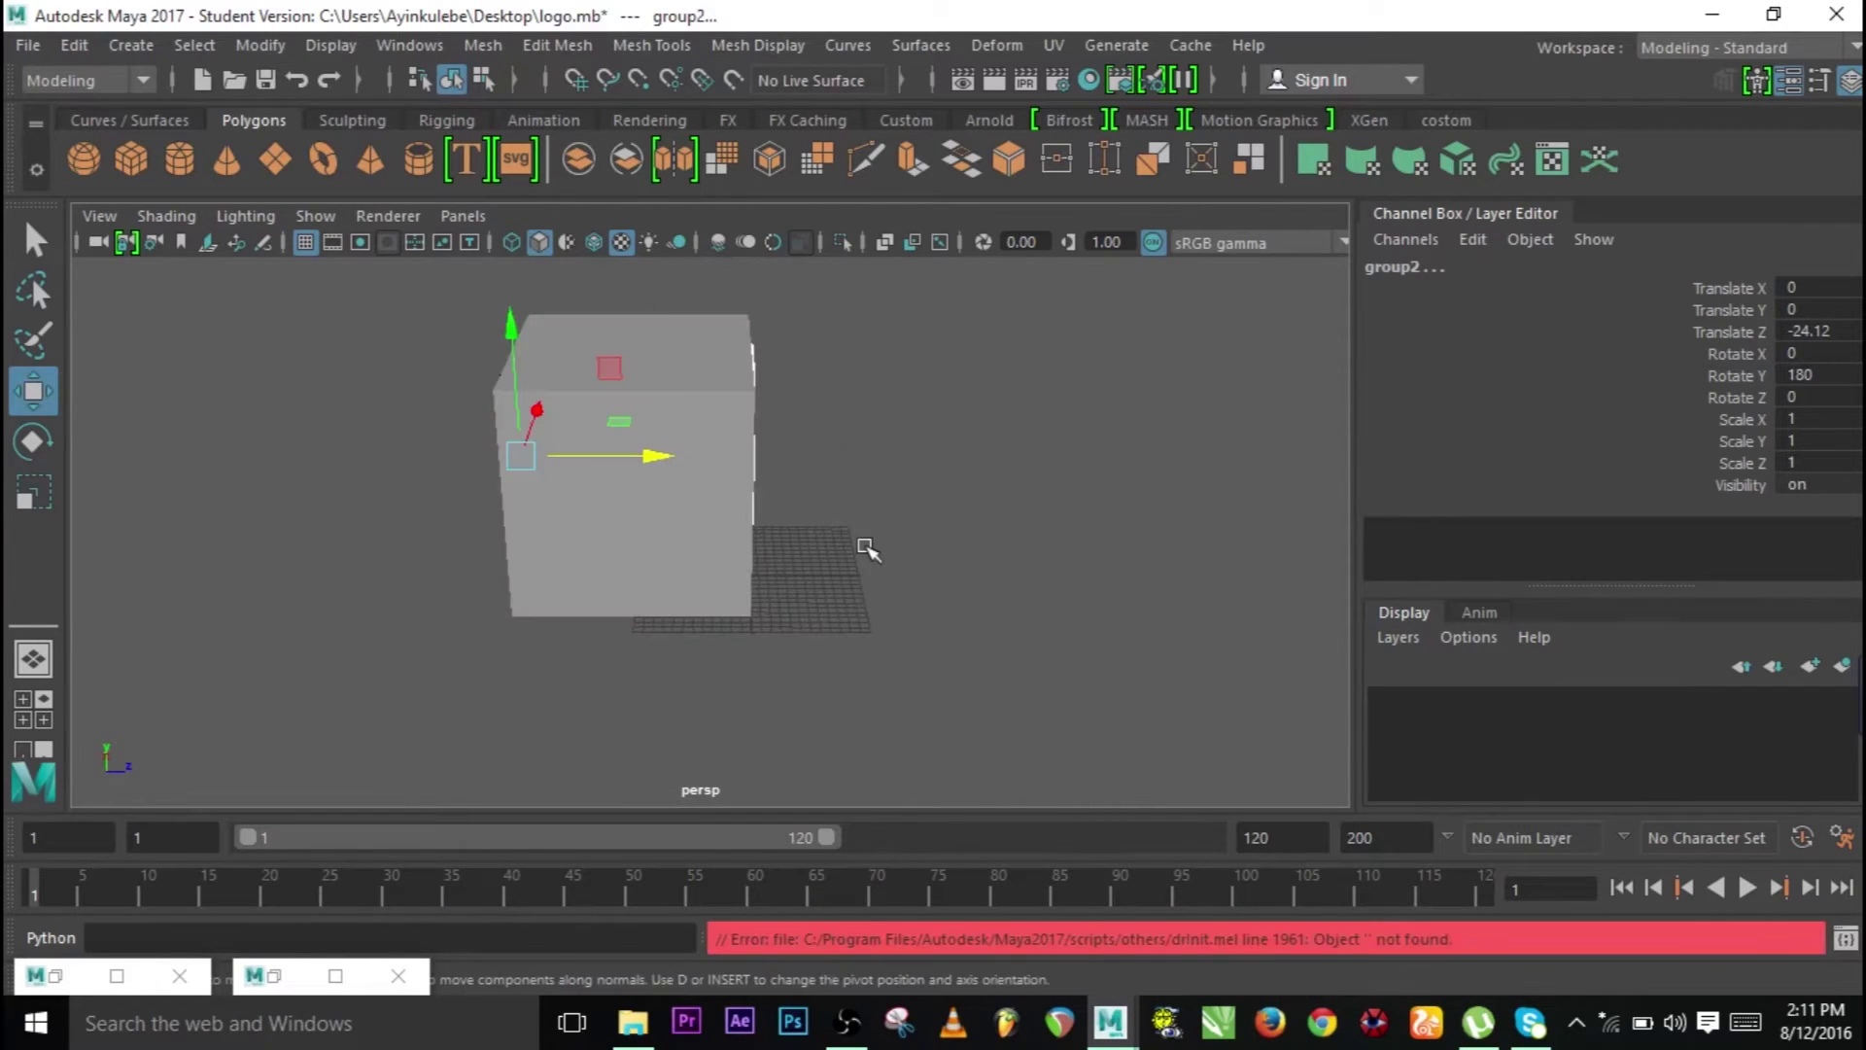
key("space")
key("space")
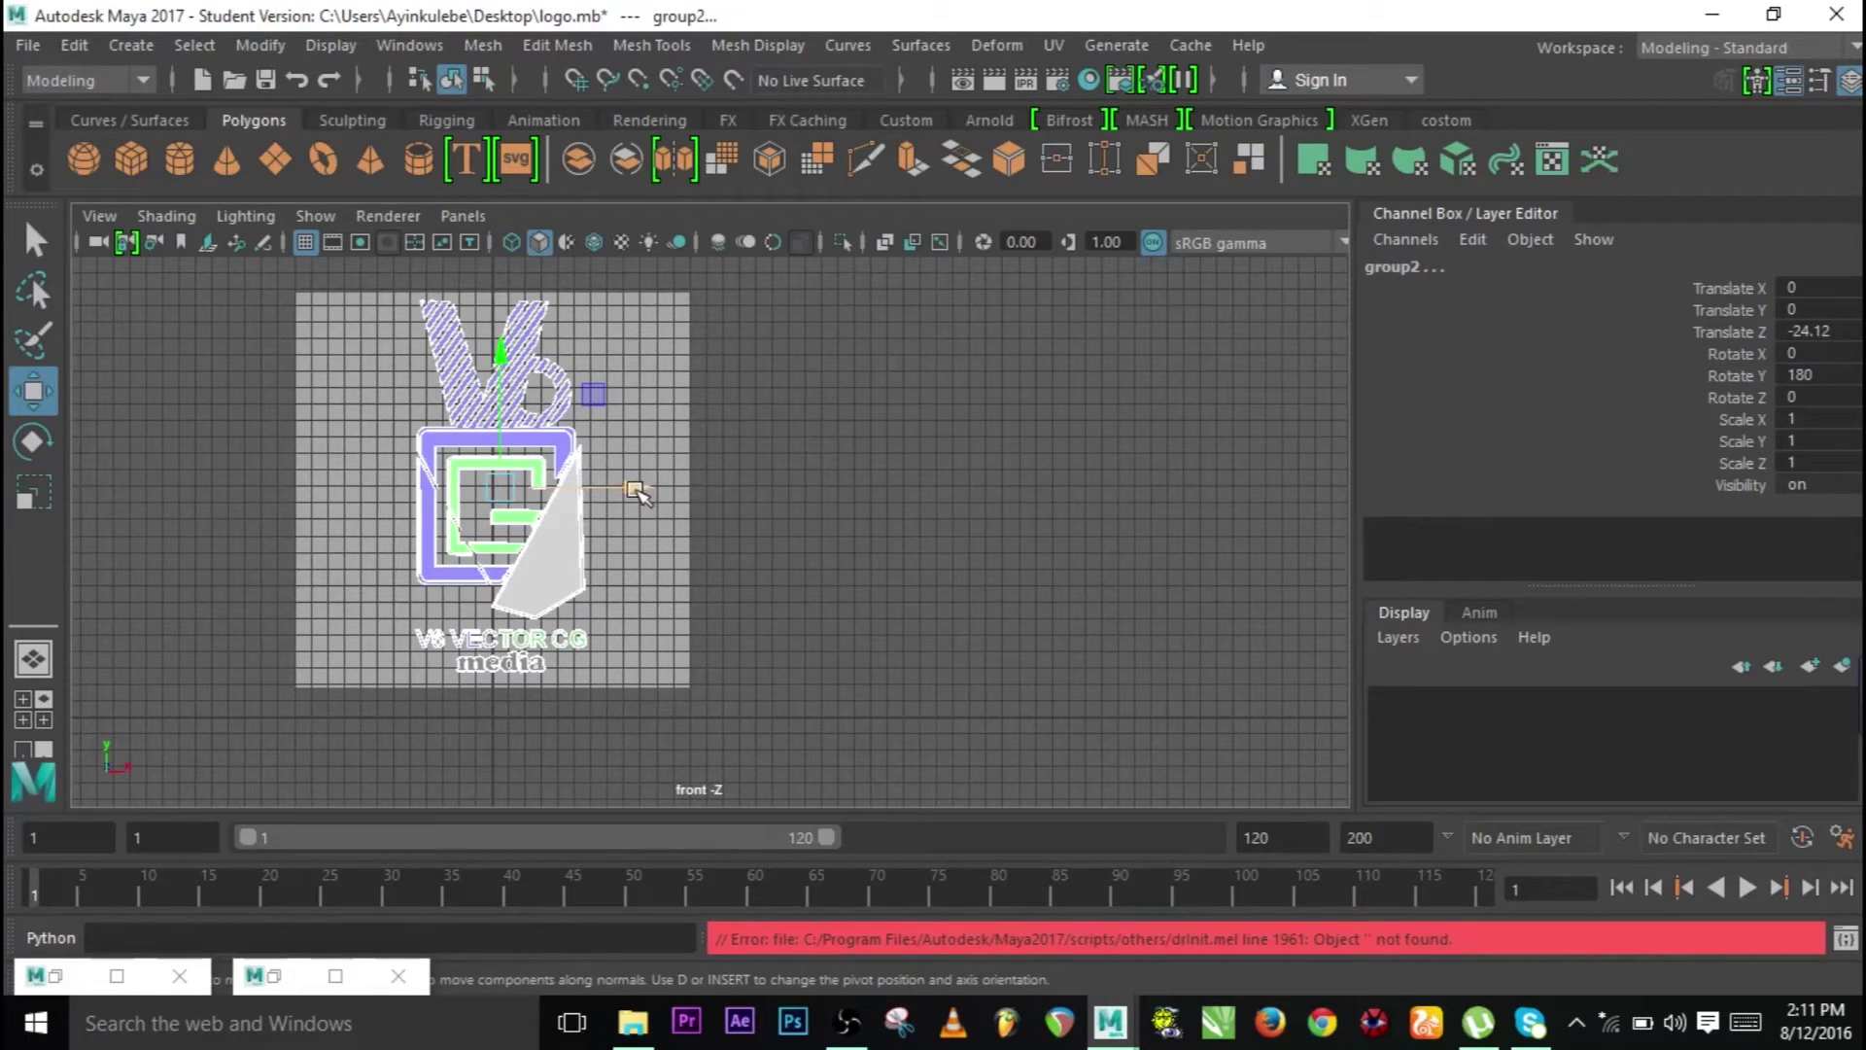
left_click_drag(637, 490, 634, 490)
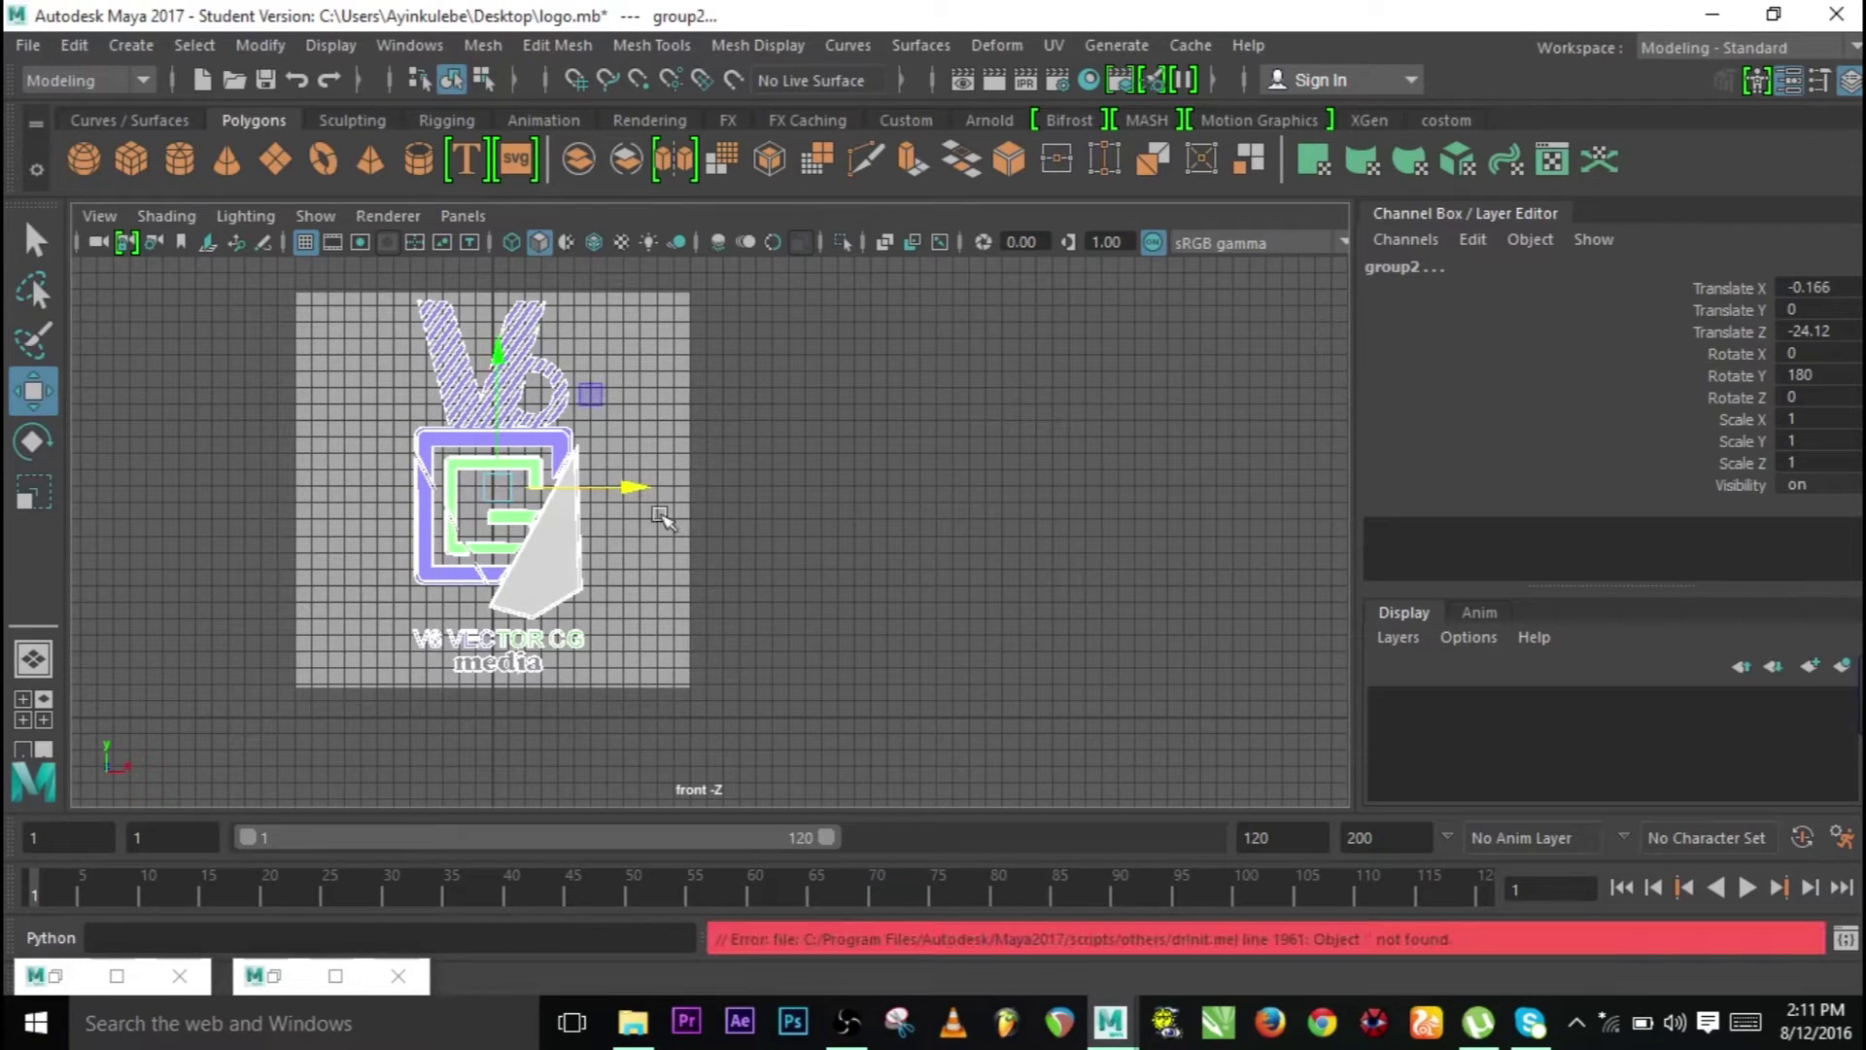
left_click_drag(630, 488, 632, 499)
key("ctrl+z")
Step: Duplicate the two selected logo groups in the perspective view
key("space")
key("space")
left_click_drag(893, 429, 735, 457, "alt")
key("ctrl+d")
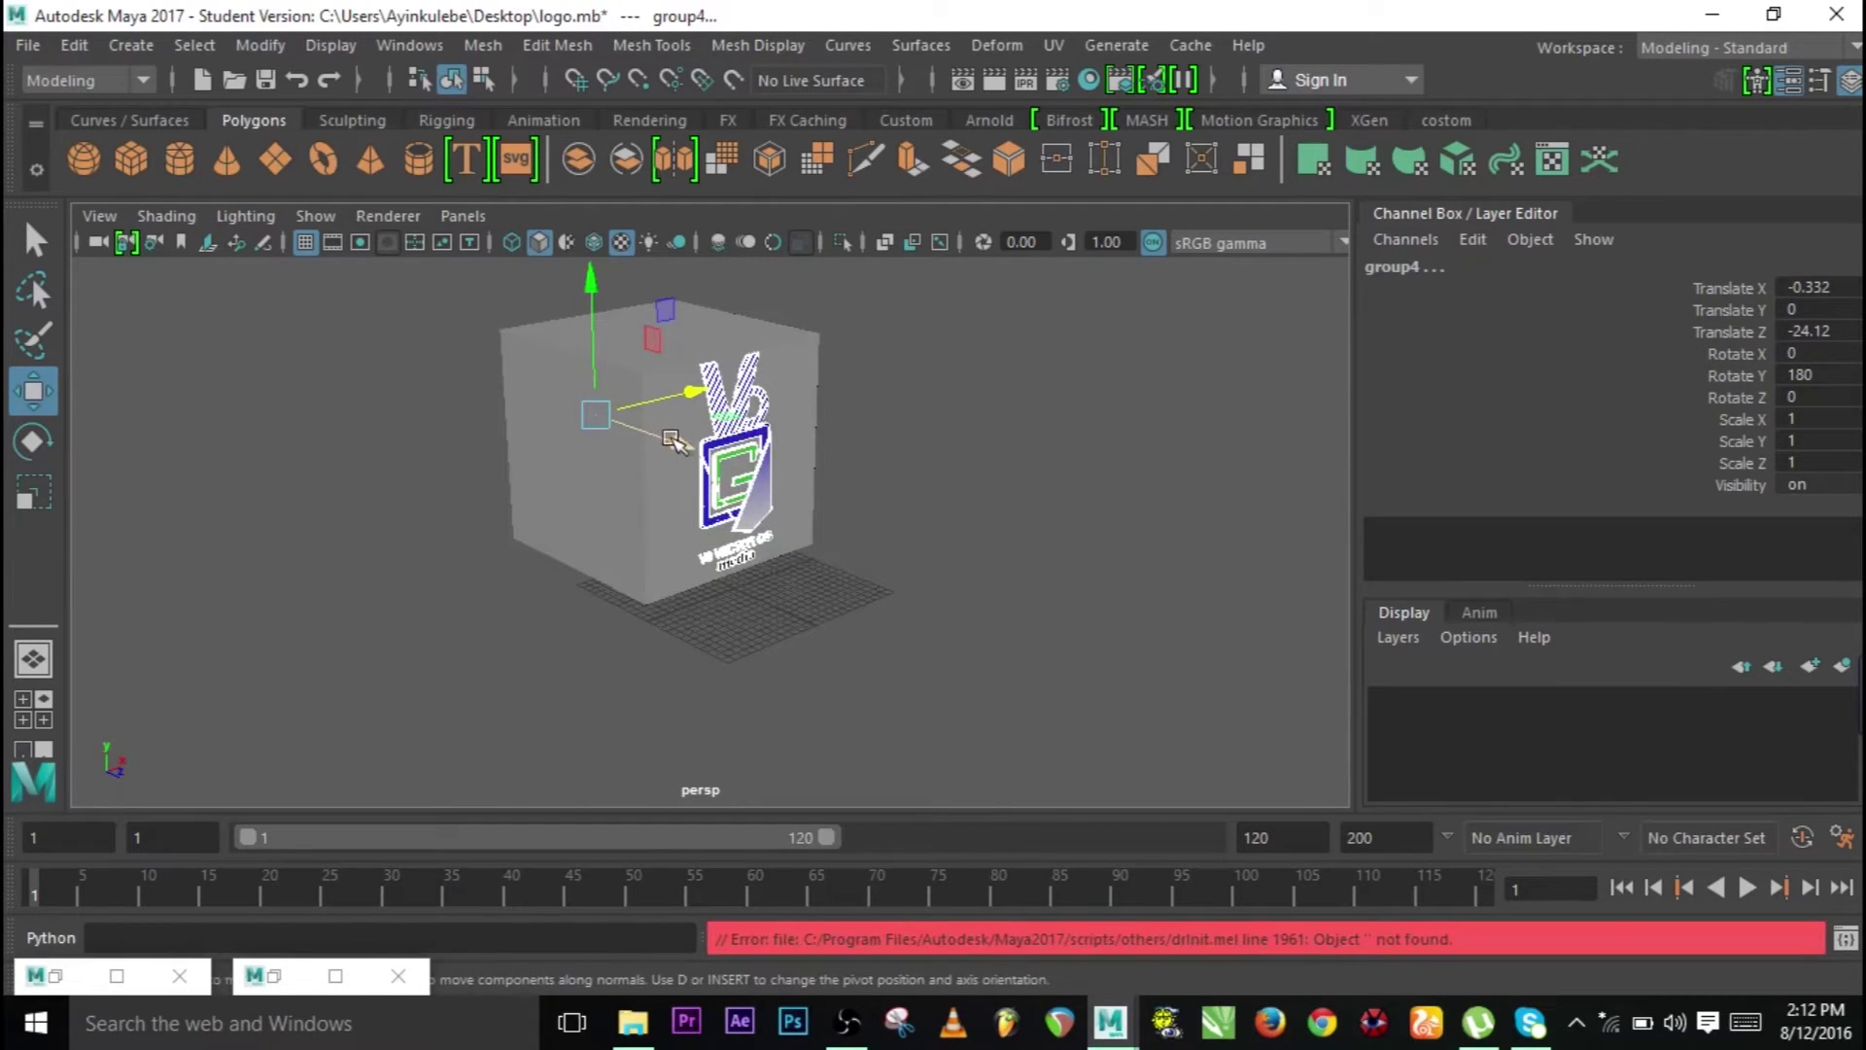
Step: Group the two duplicated logo groups together and centre the new group's pivot
key("ctrl+g")
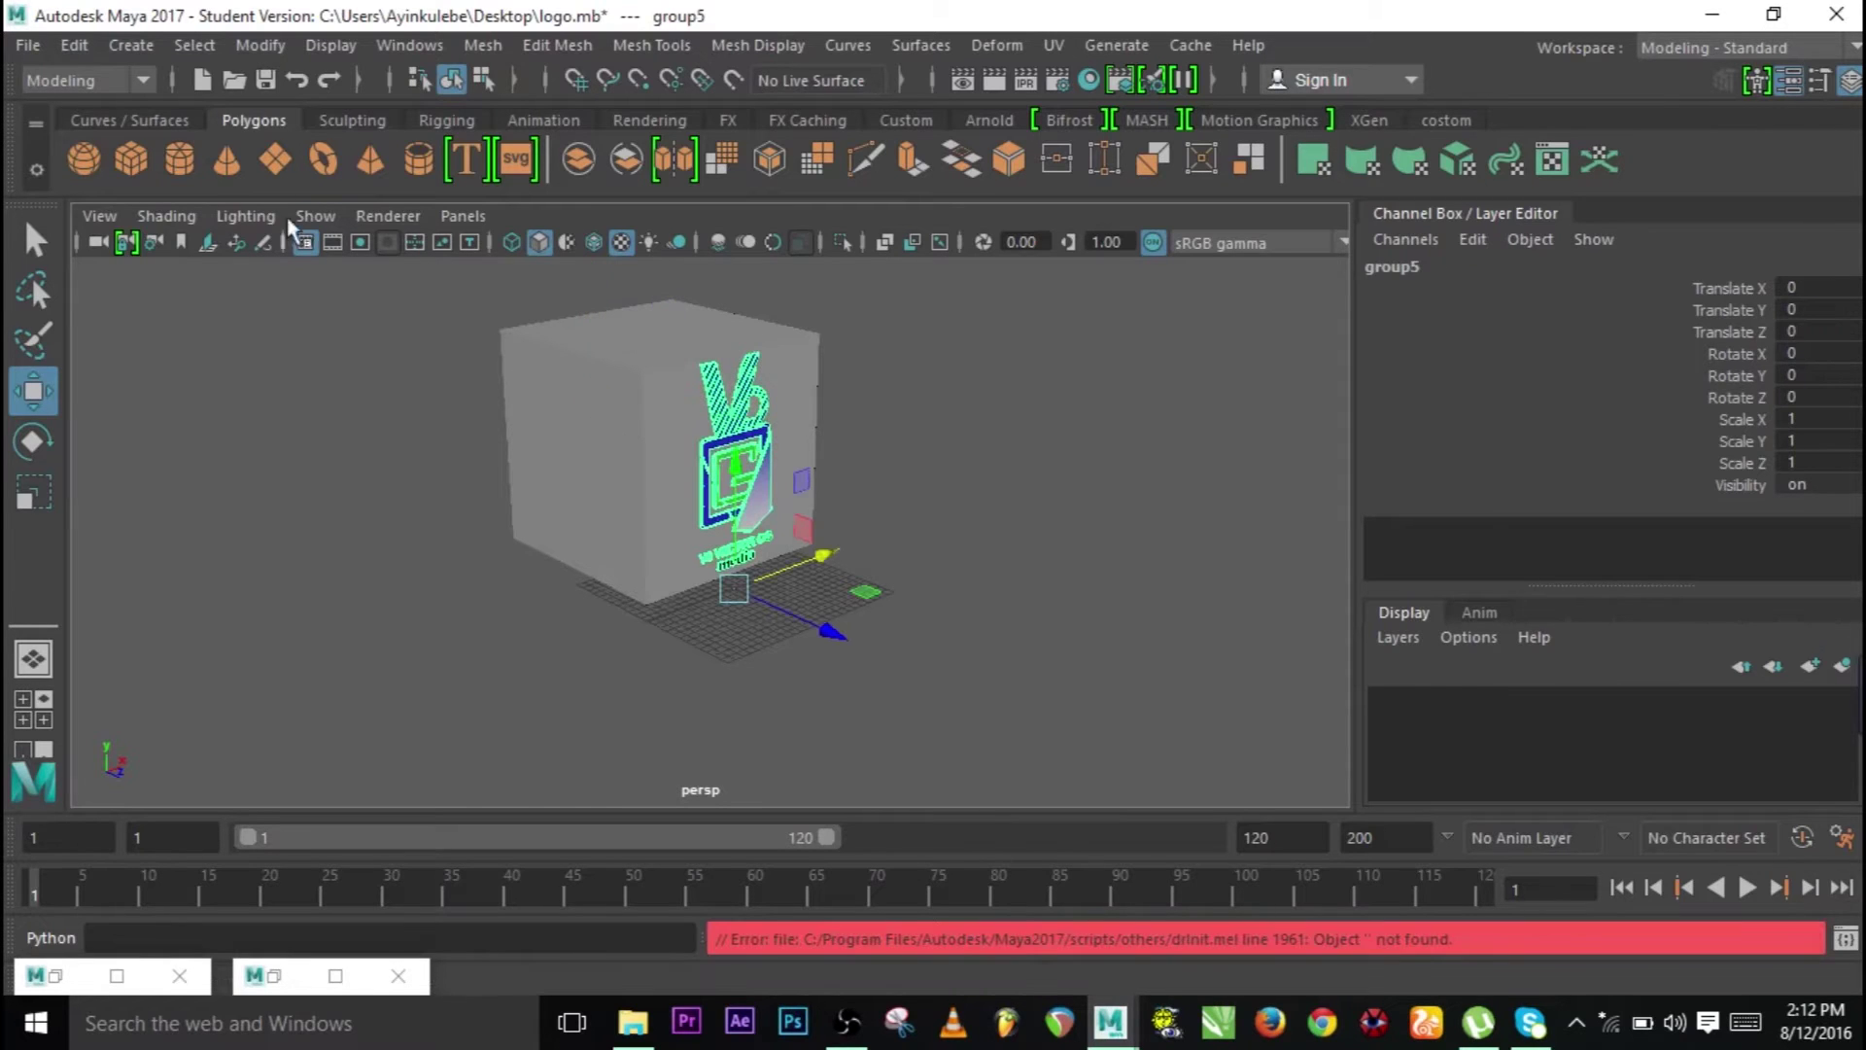
left_click(327, 47)
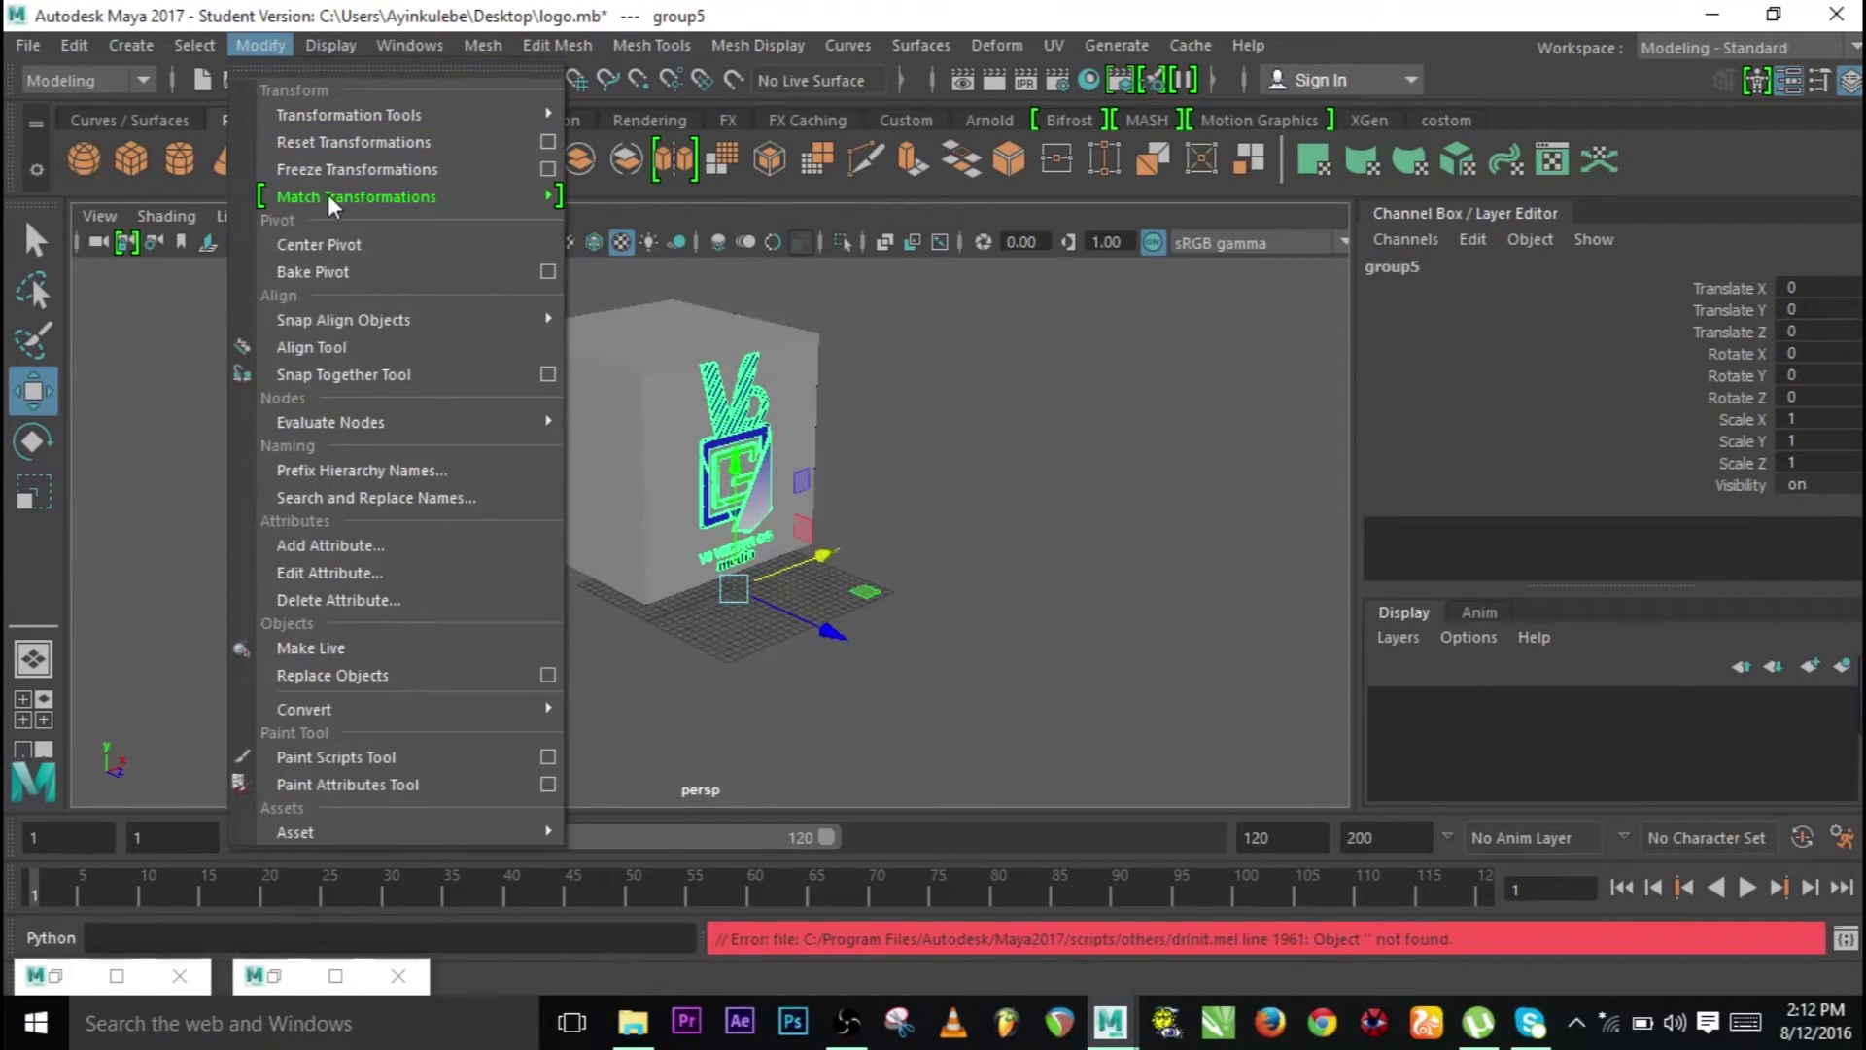
left_click(367, 248)
Step: Rotate the new logo group 90 degrees in Y onto the cube's other side faces and shift it to about -0.192 in X
left_click_drag(533, 579, 826, 567, "alt")
left_click(1794, 378)
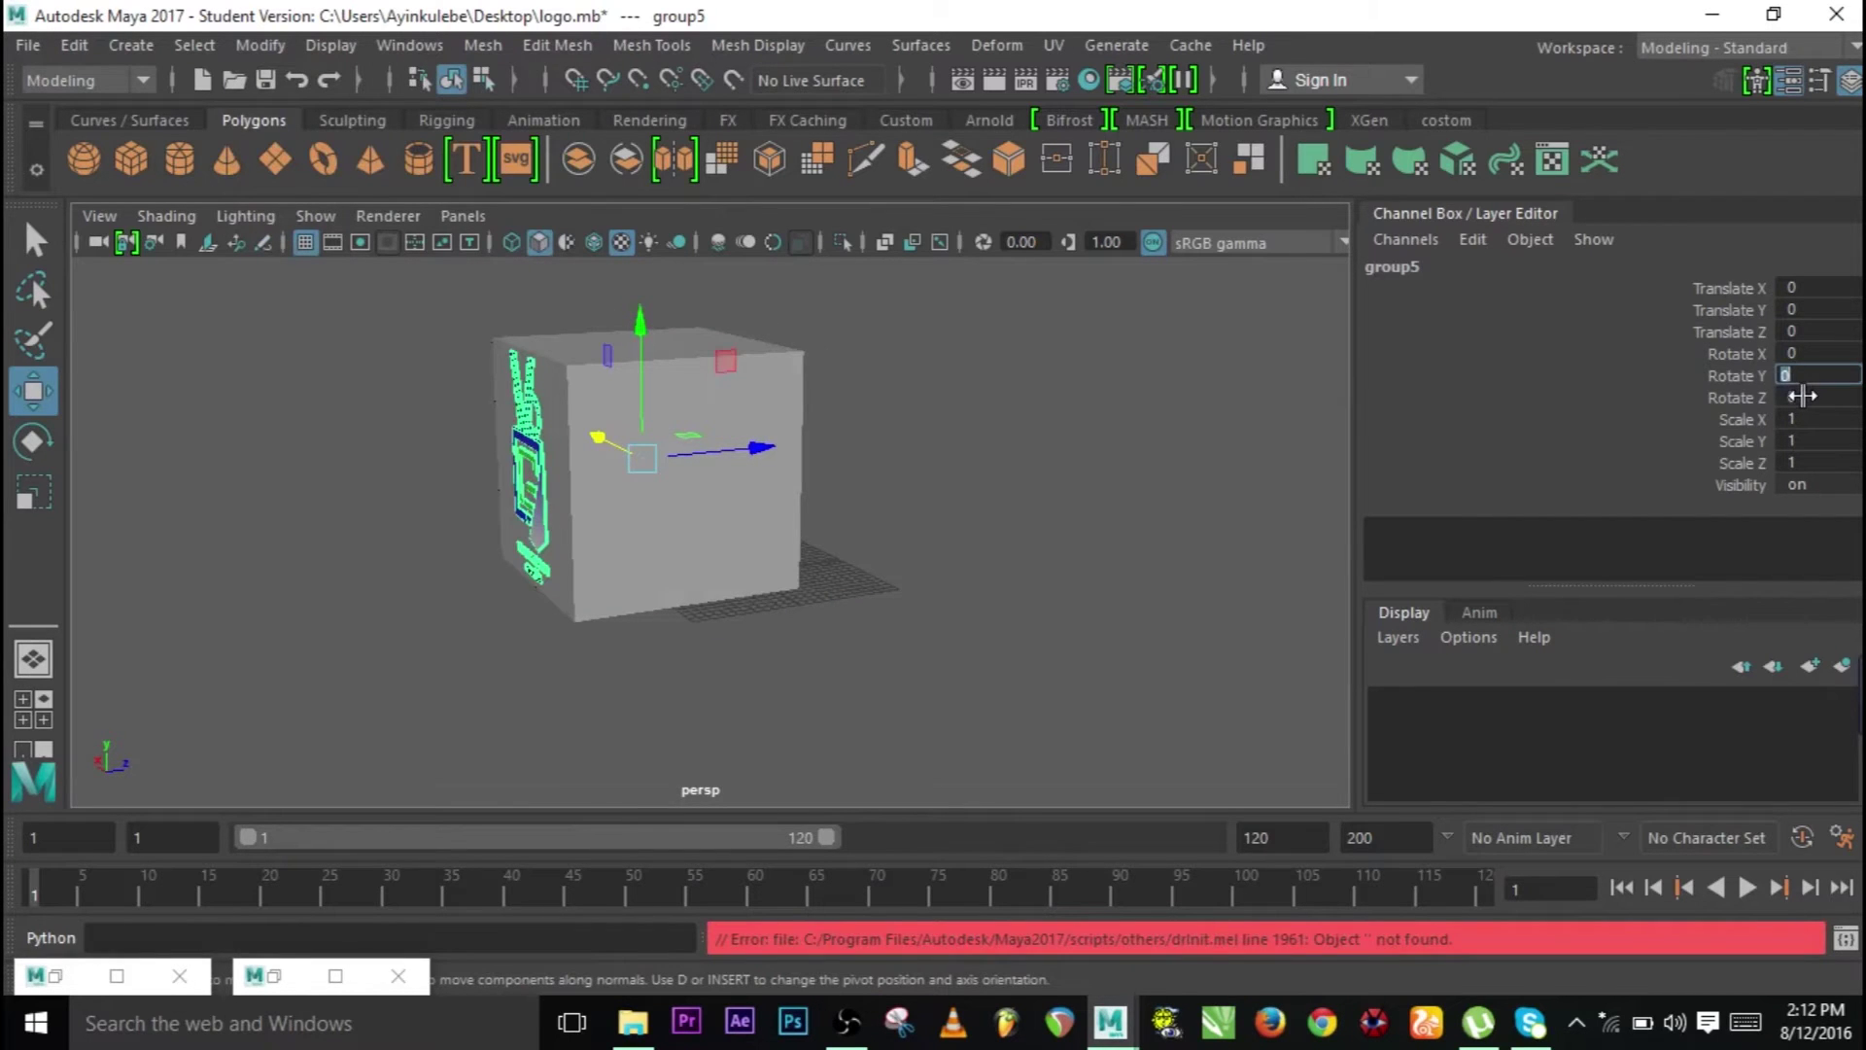
type("90")
key("Return")
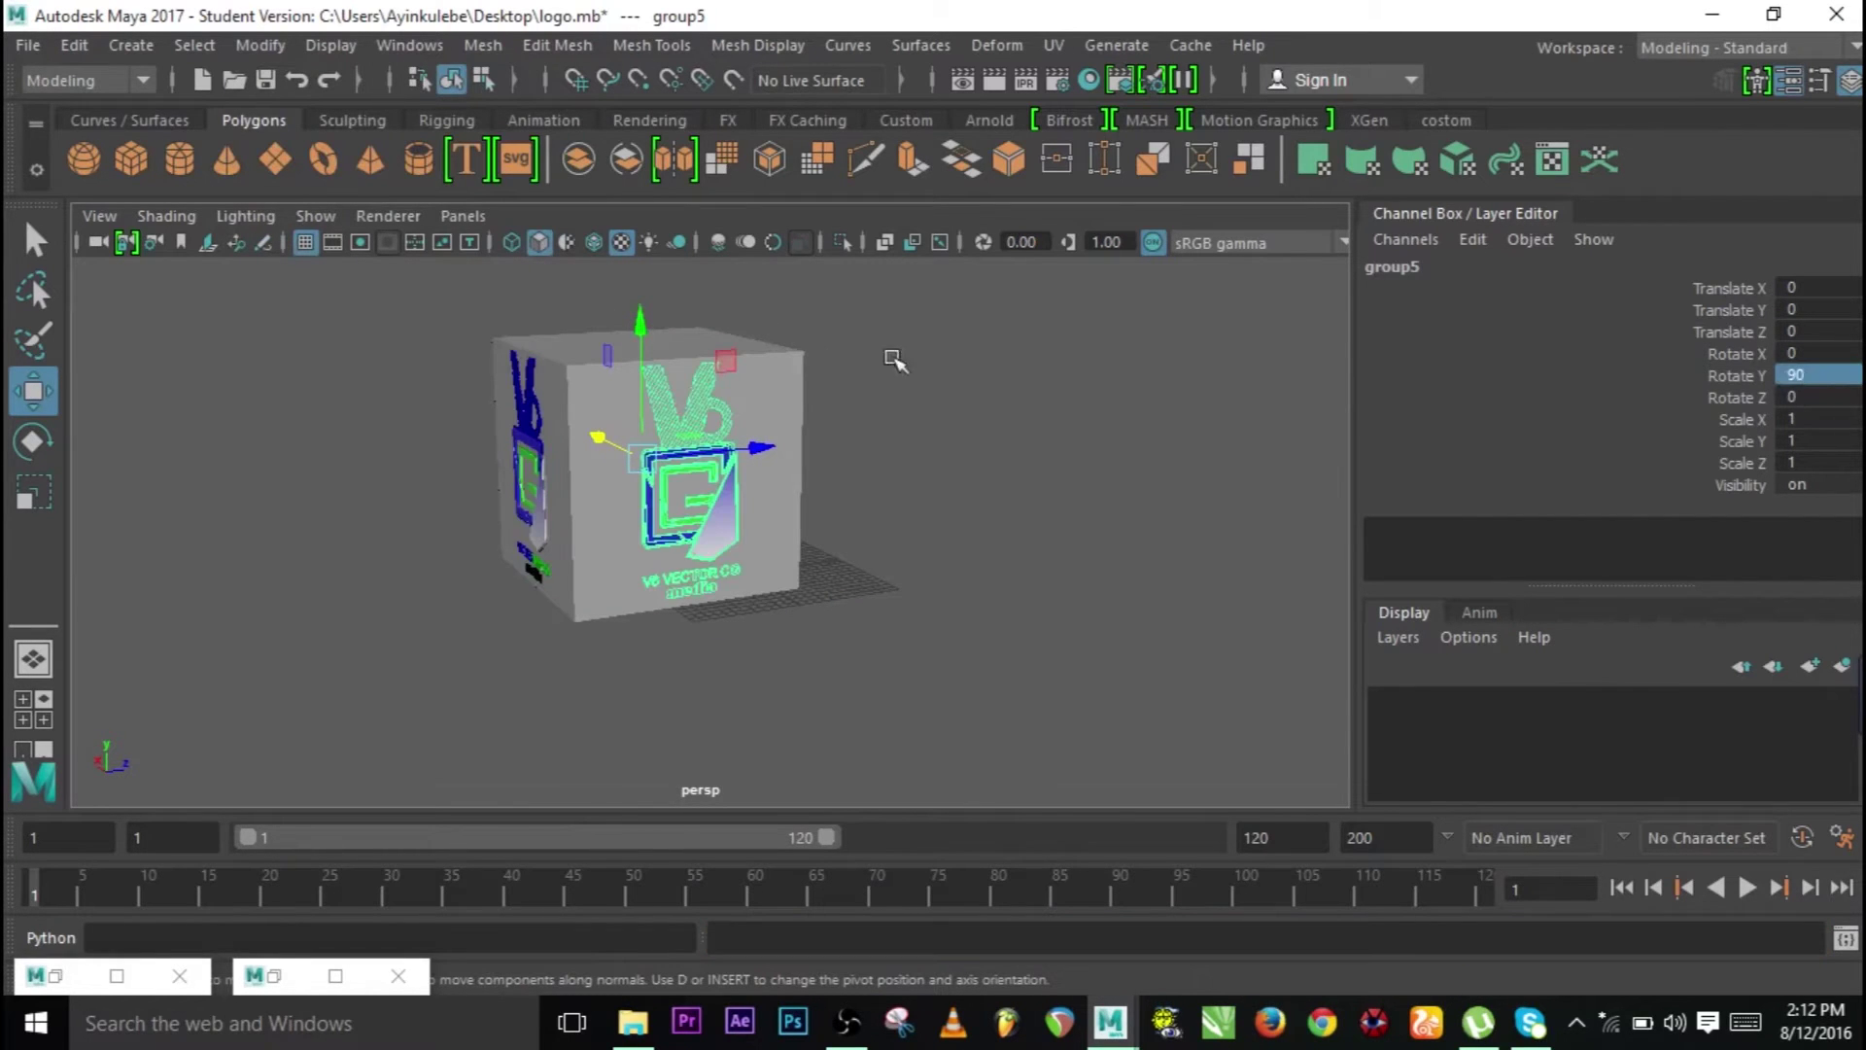
left_click_drag(829, 542, 1008, 525, "alt")
left_click_drag(626, 483, 640, 492)
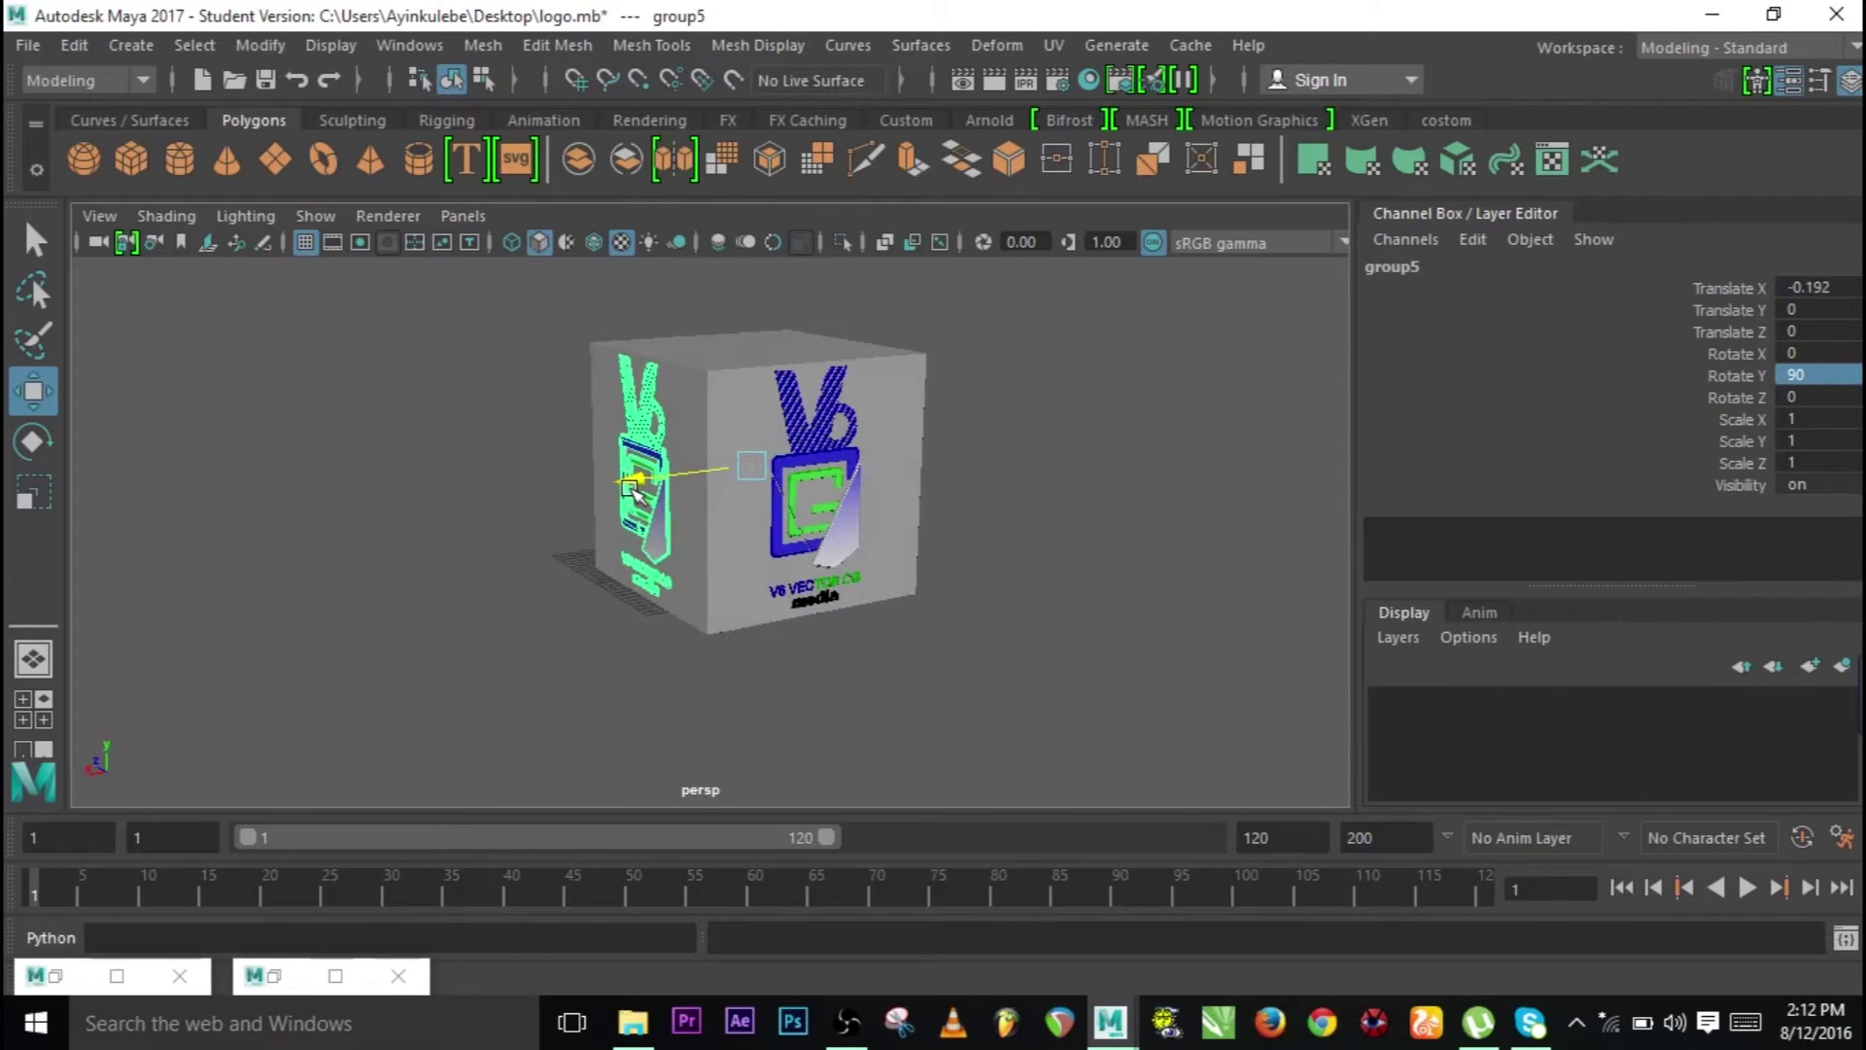
Step: Duplicate the rotated pair of logos and select the whole copied group again
left_click_drag(917, 491, 653, 499, "alt")
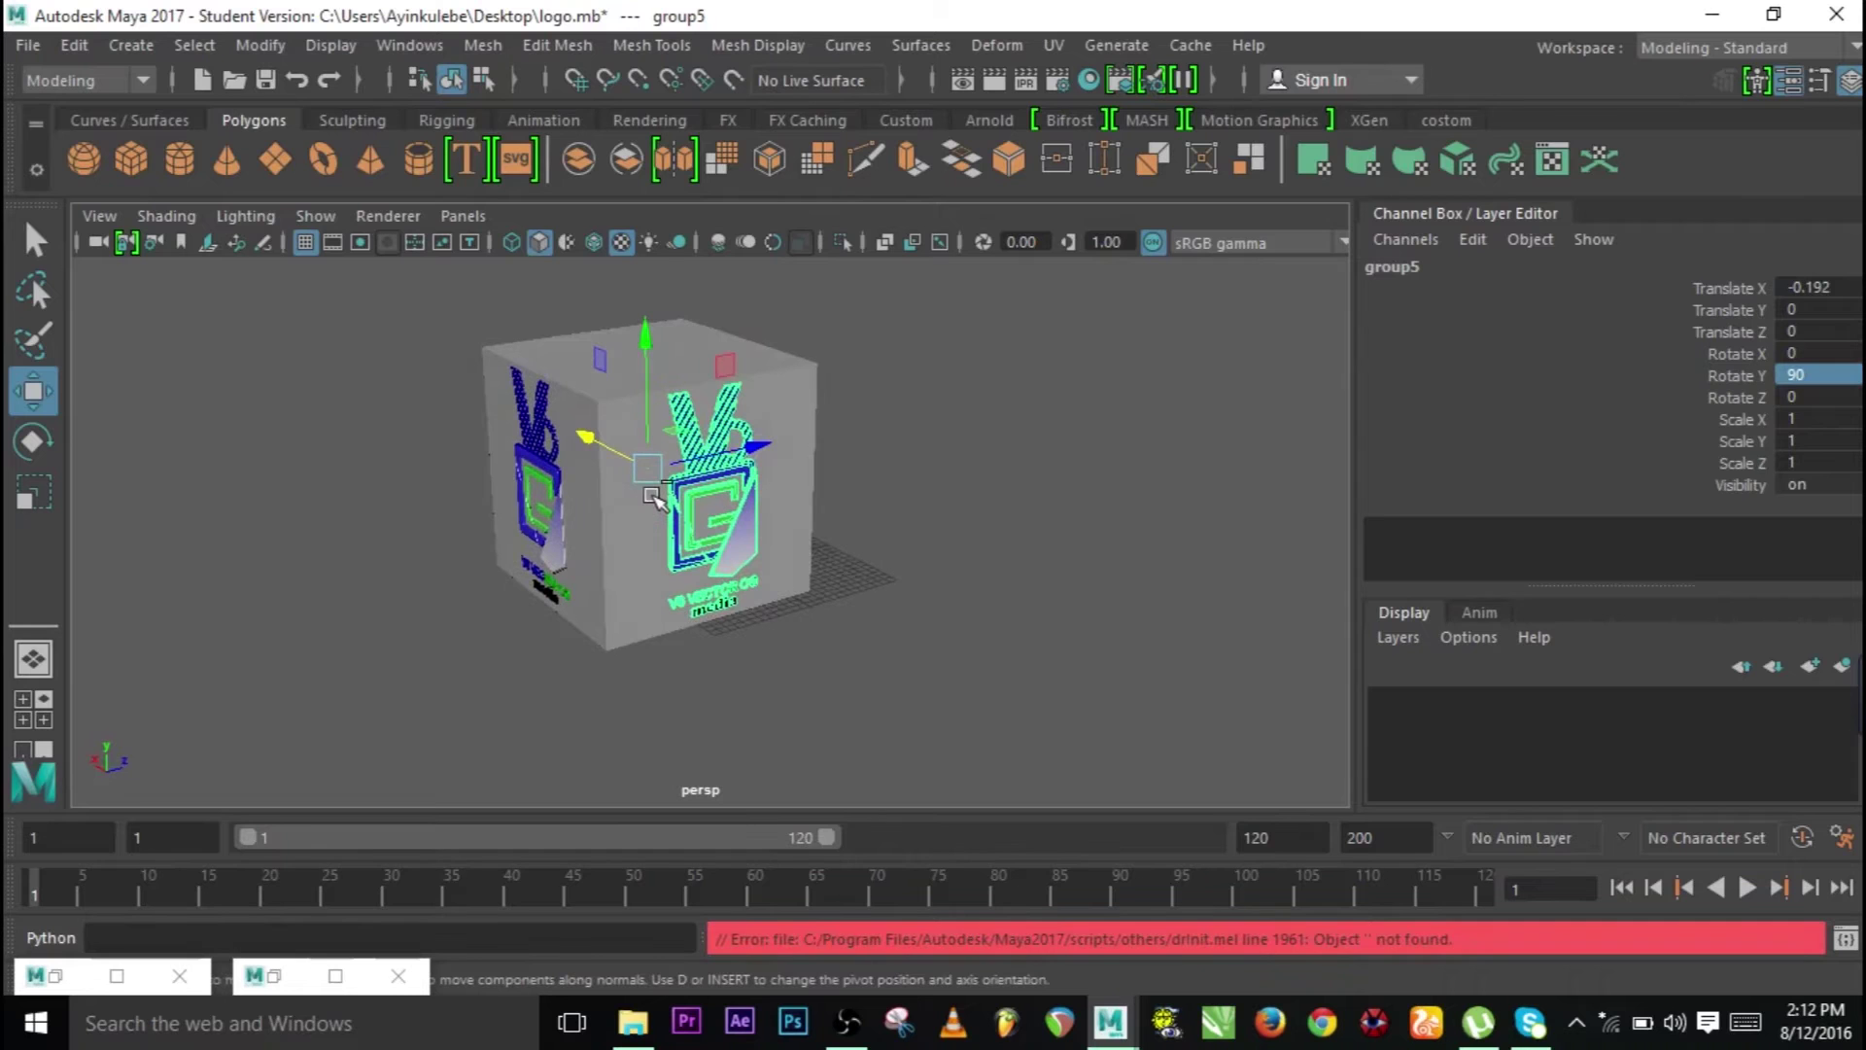
key("ctrl+d")
left_click_drag(653, 500, 717, 458, "alt")
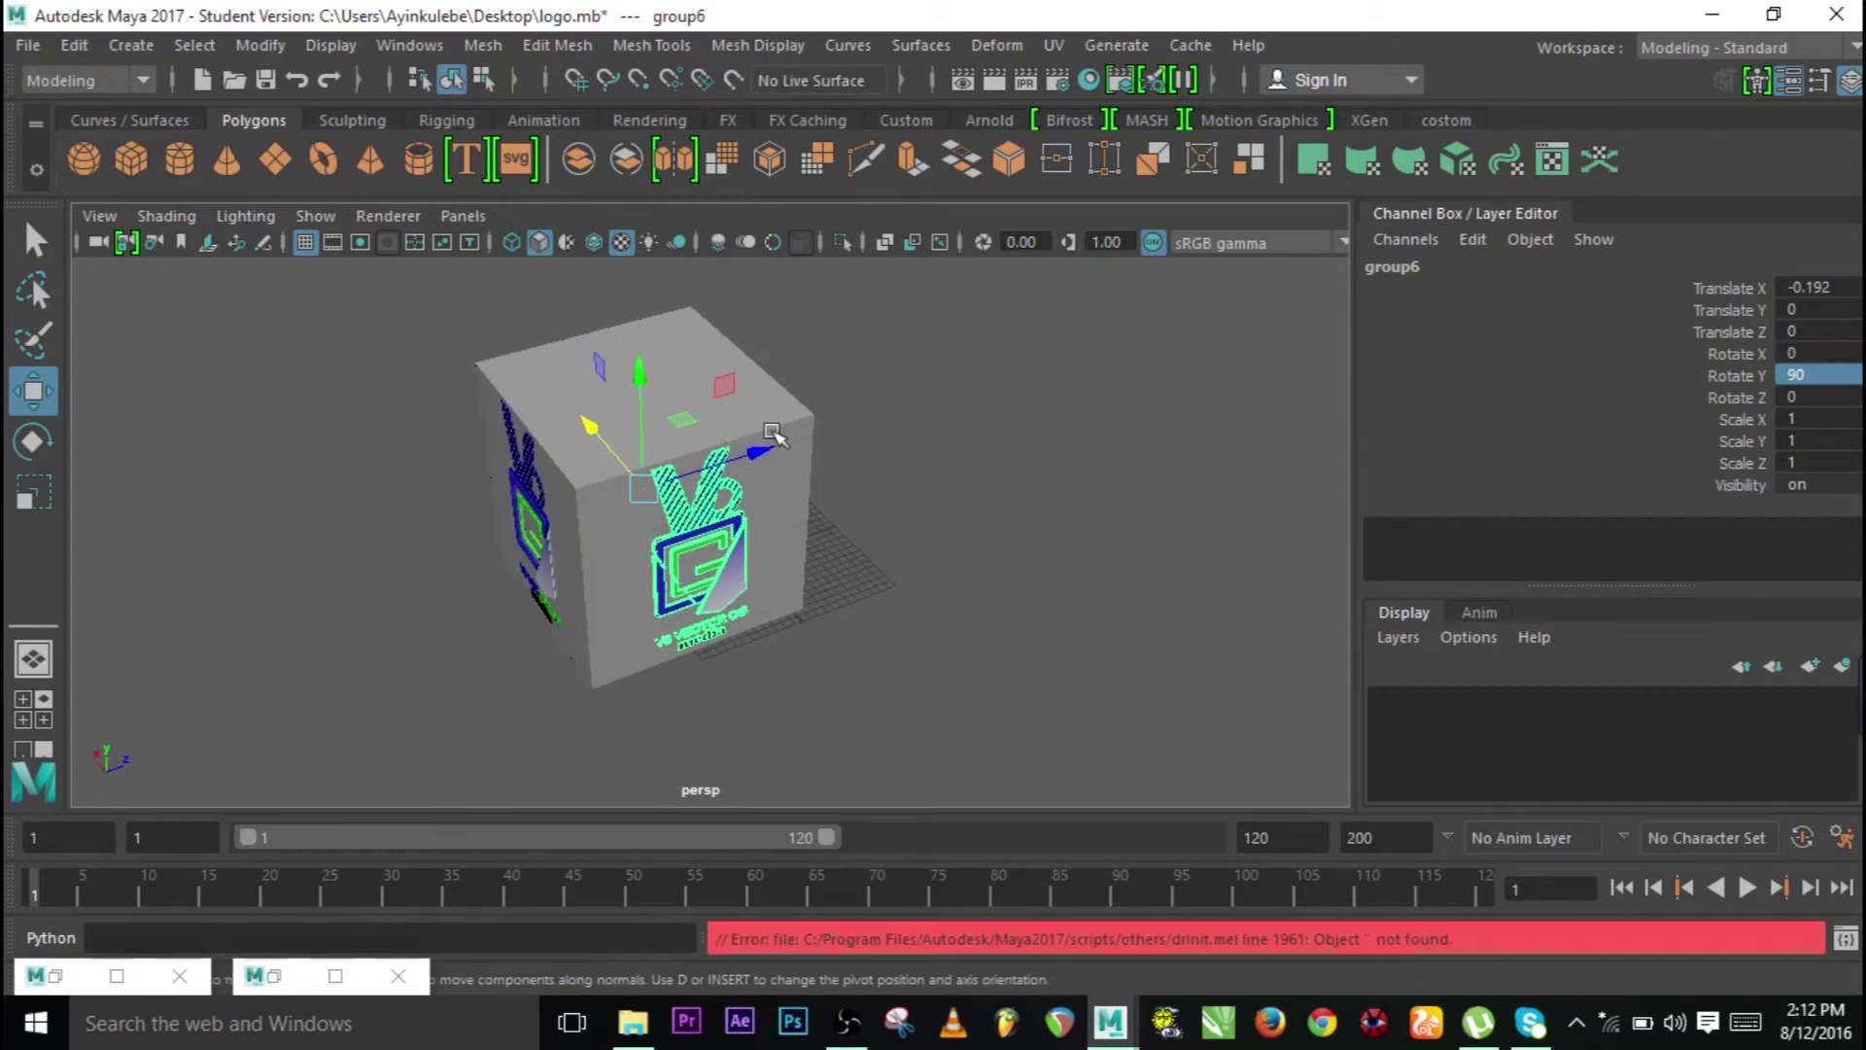
left_click_drag(790, 537, 748, 505, "alt")
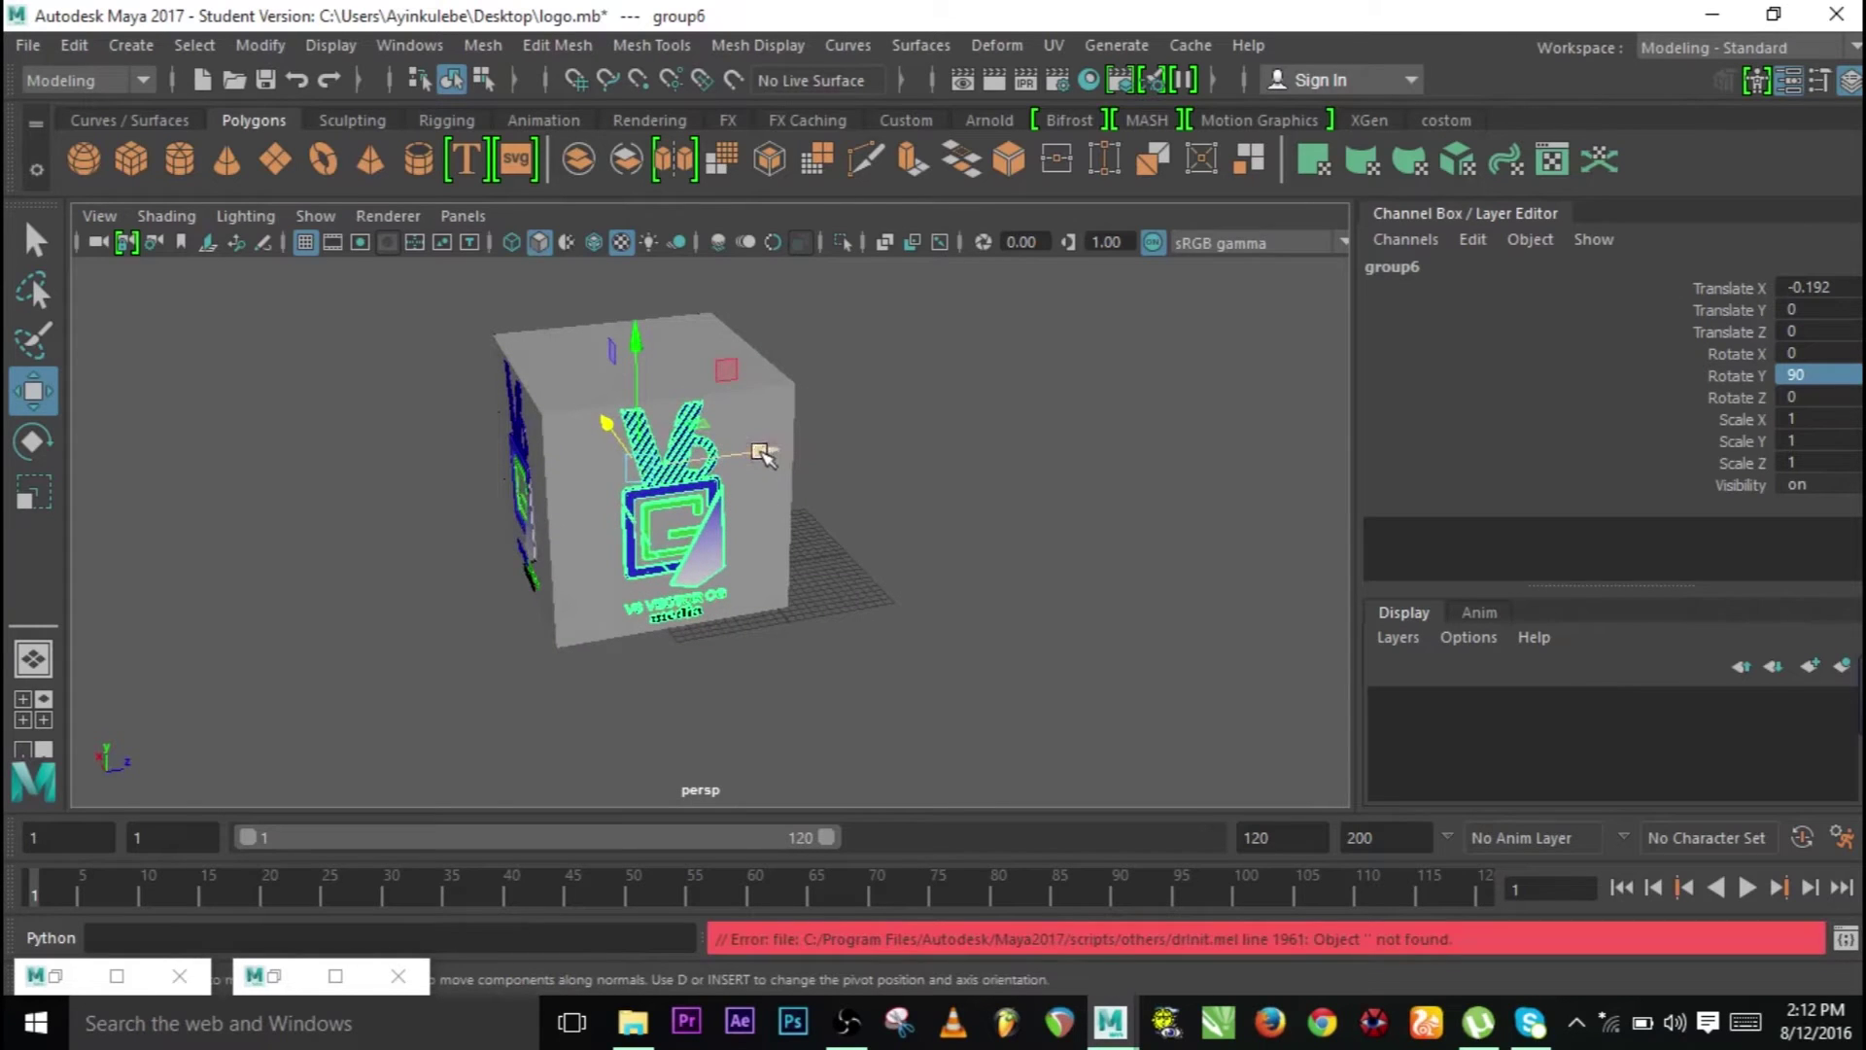
left_click(909, 418)
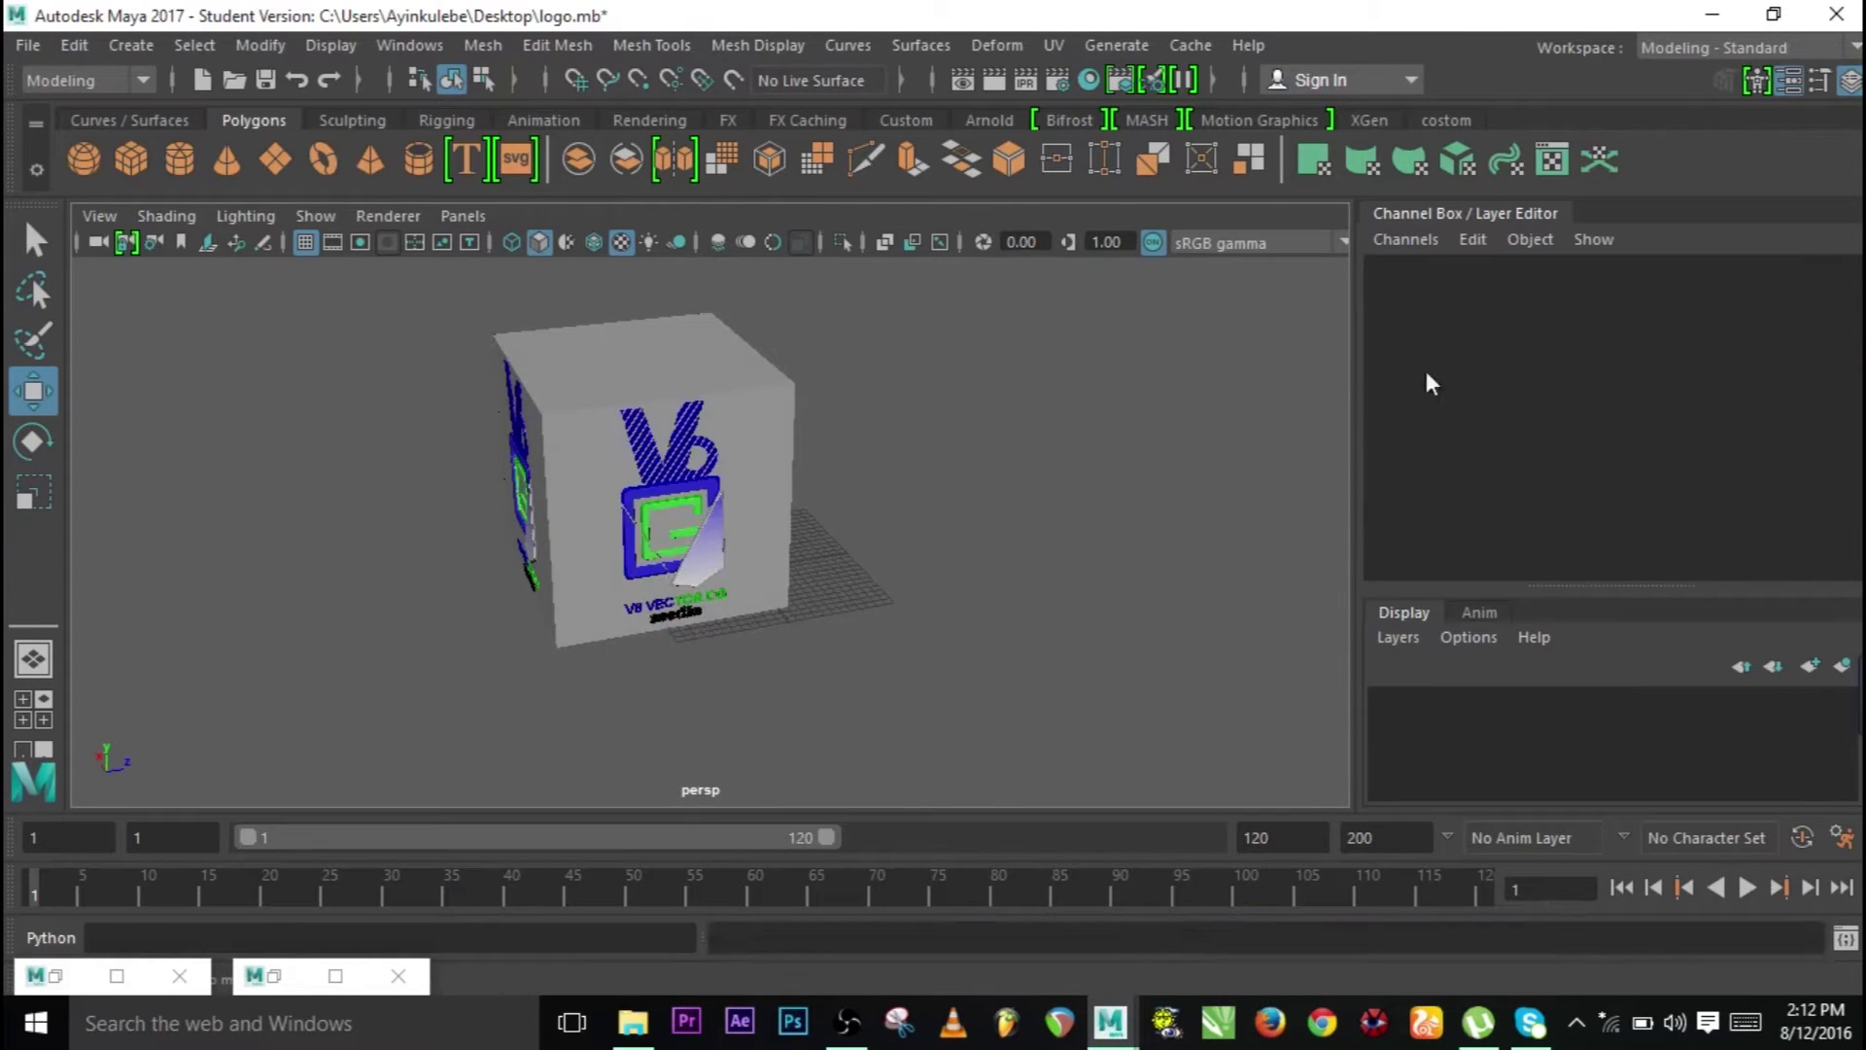
left_click(709, 499)
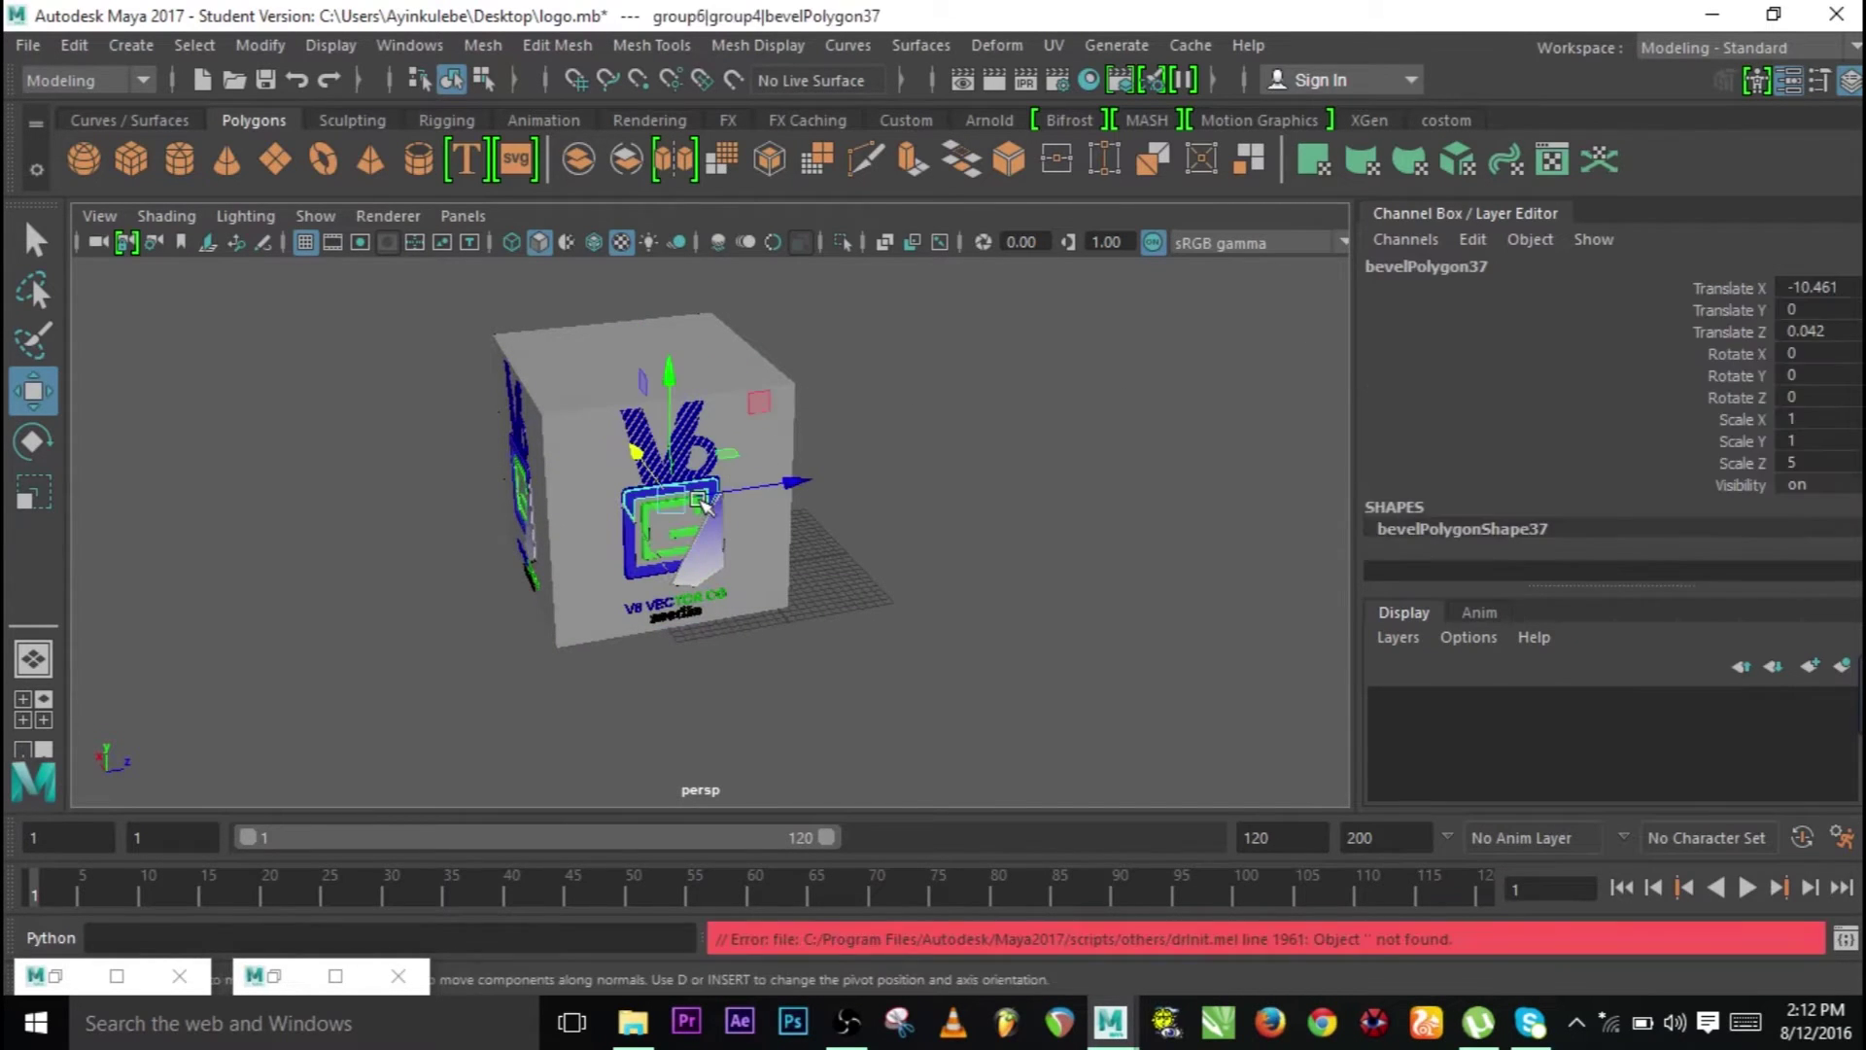
key("Up")
key("Up")
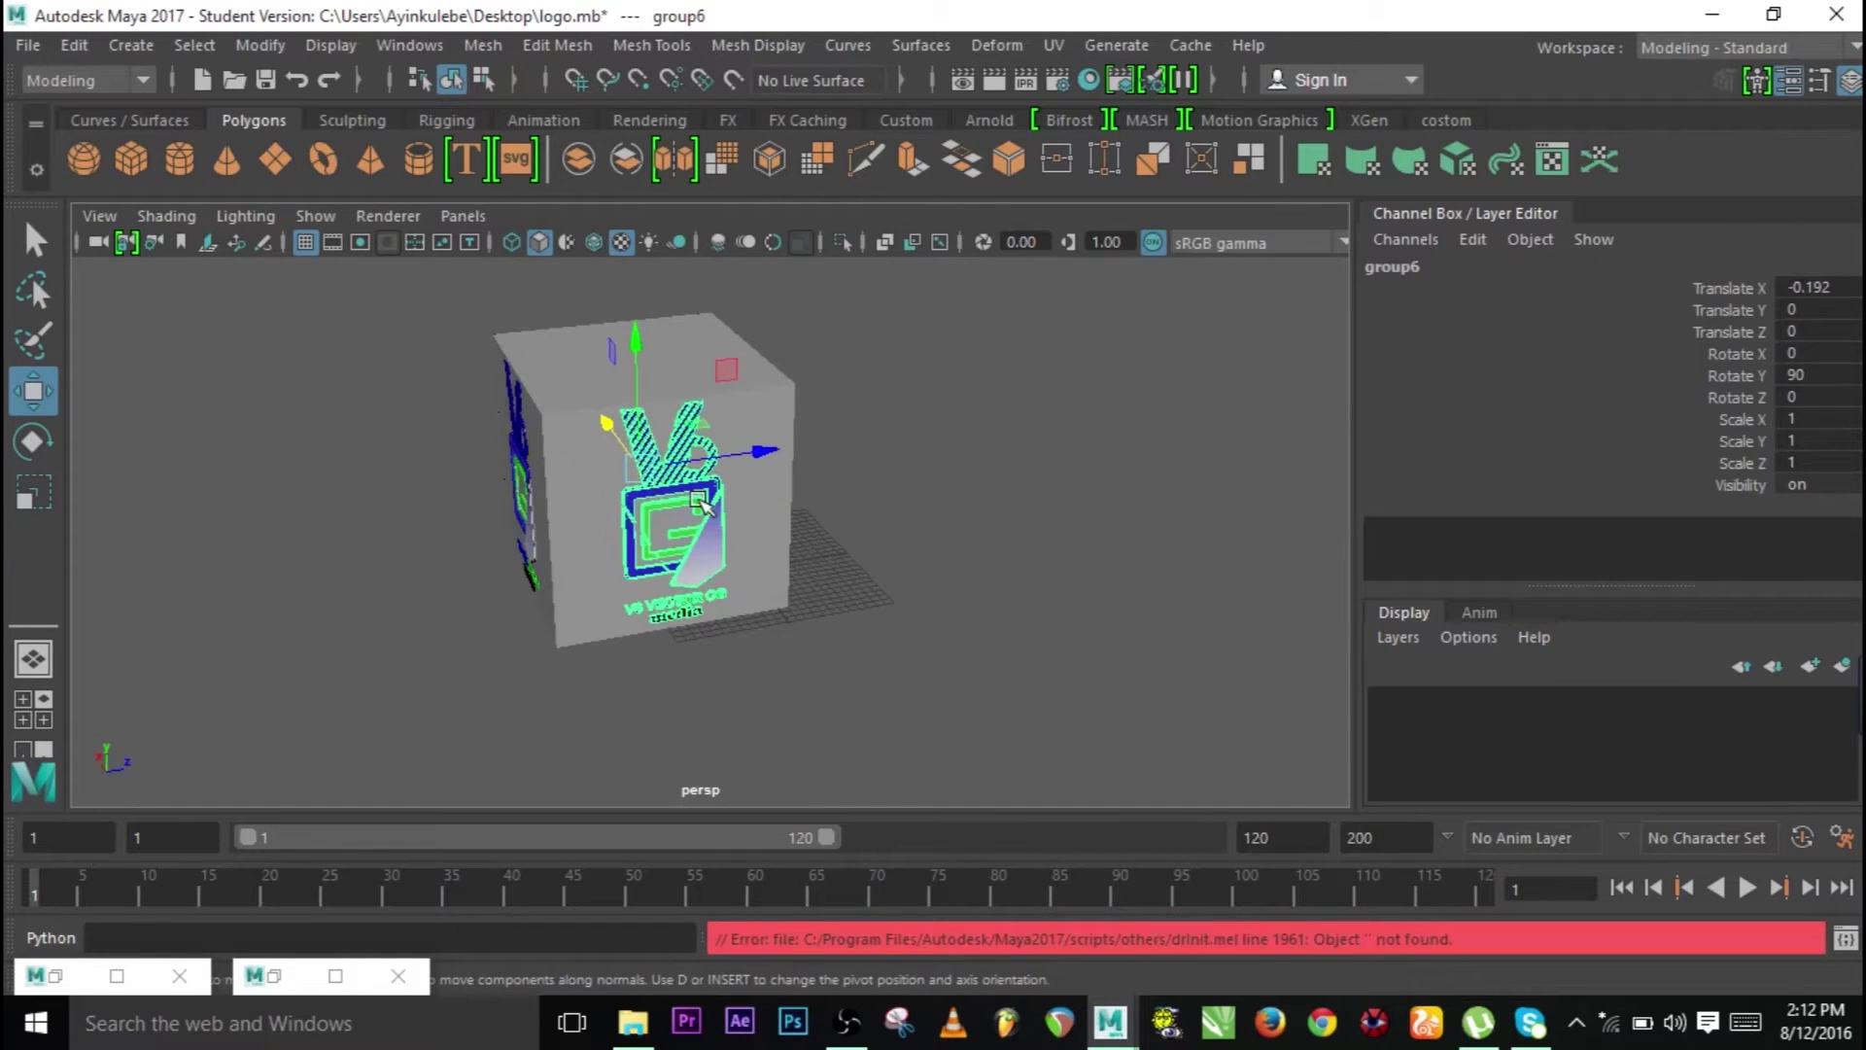
Step: Set the copied logo group's Z rotation to 90 degrees to place its logos on the cube's top and bottom faces
left_click_drag(719, 600, 846, 565, "alt")
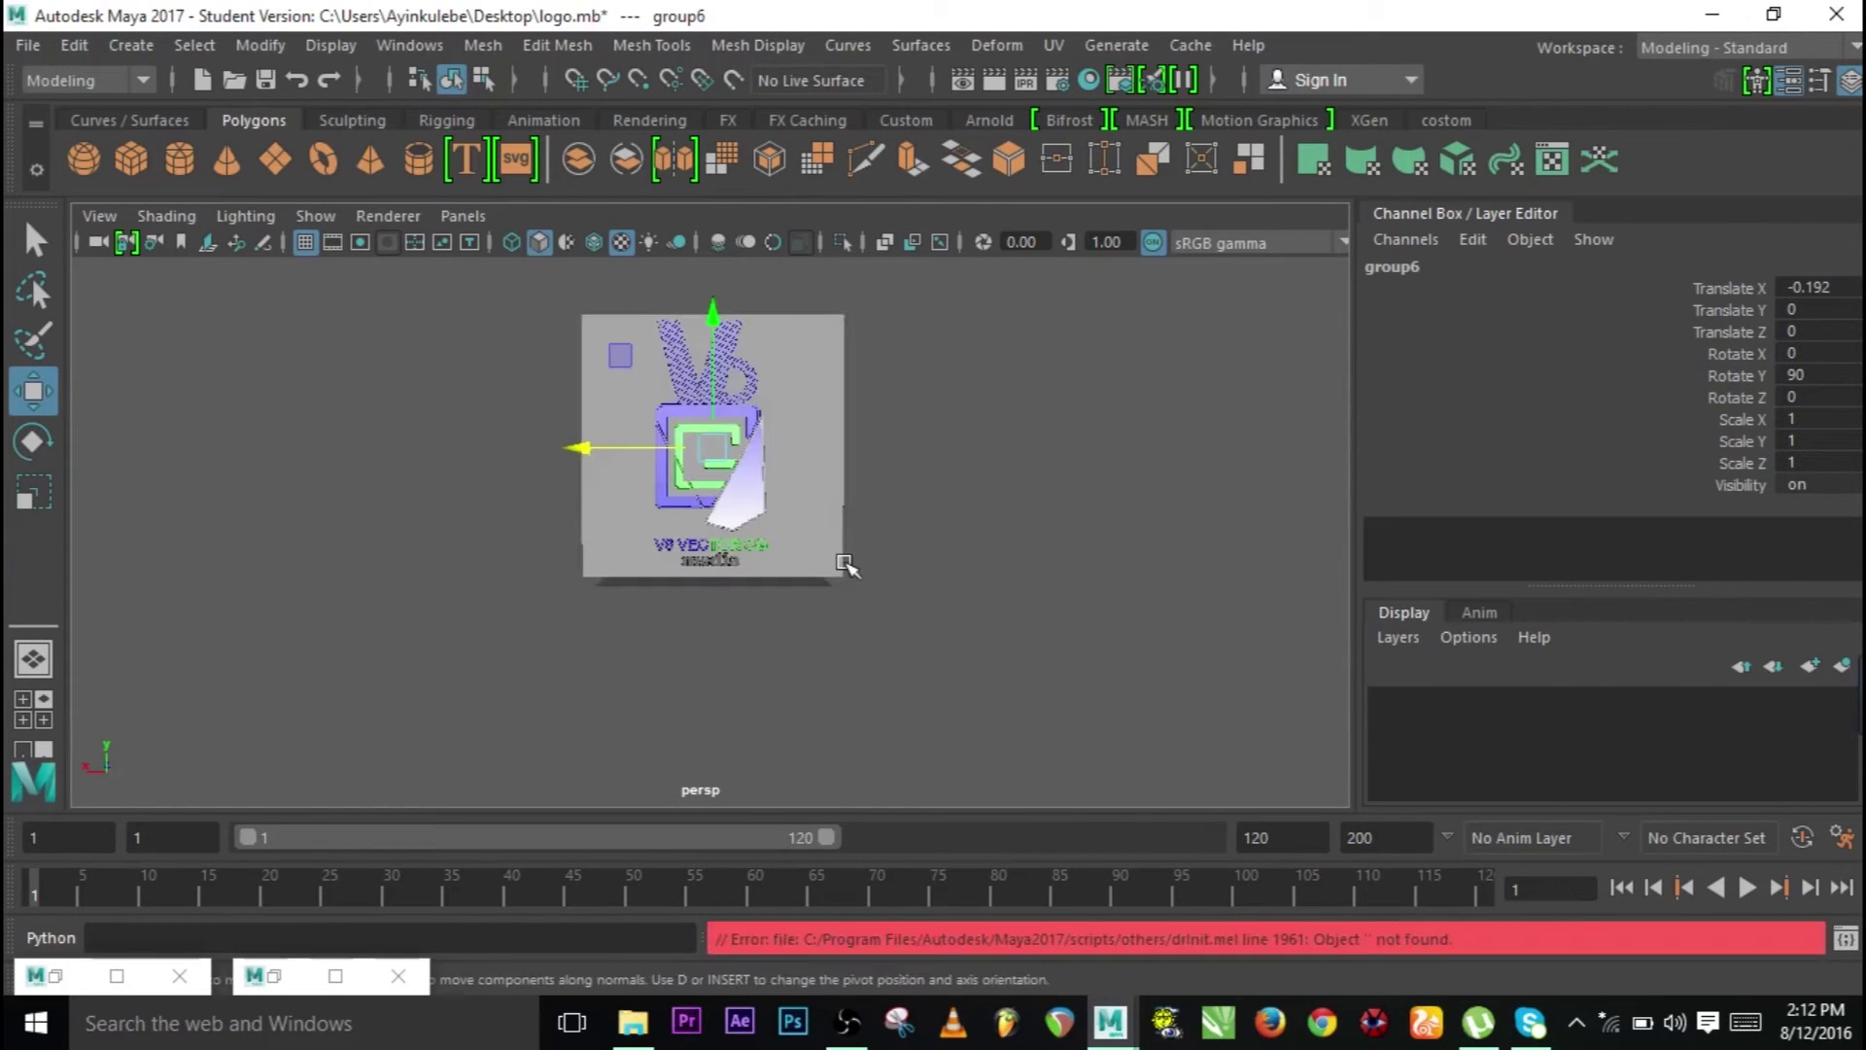
left_click(1793, 396)
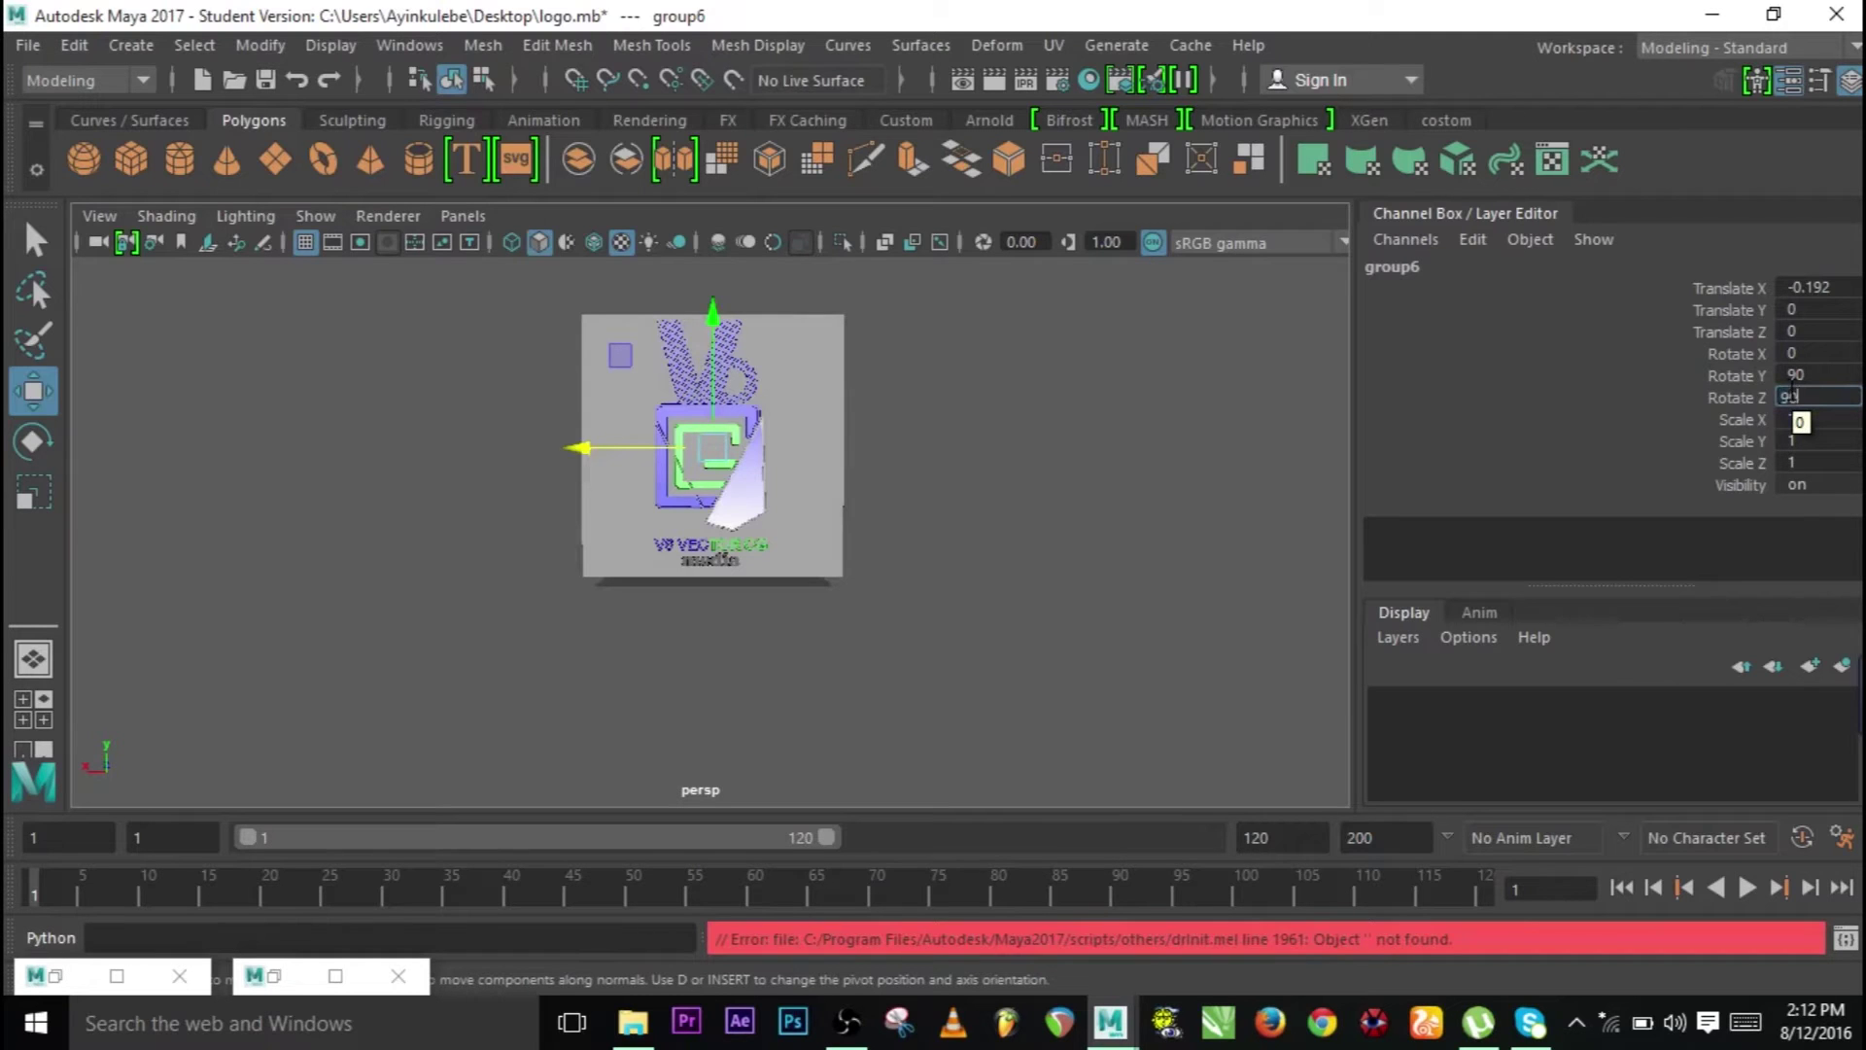
type("90")
key("Return")
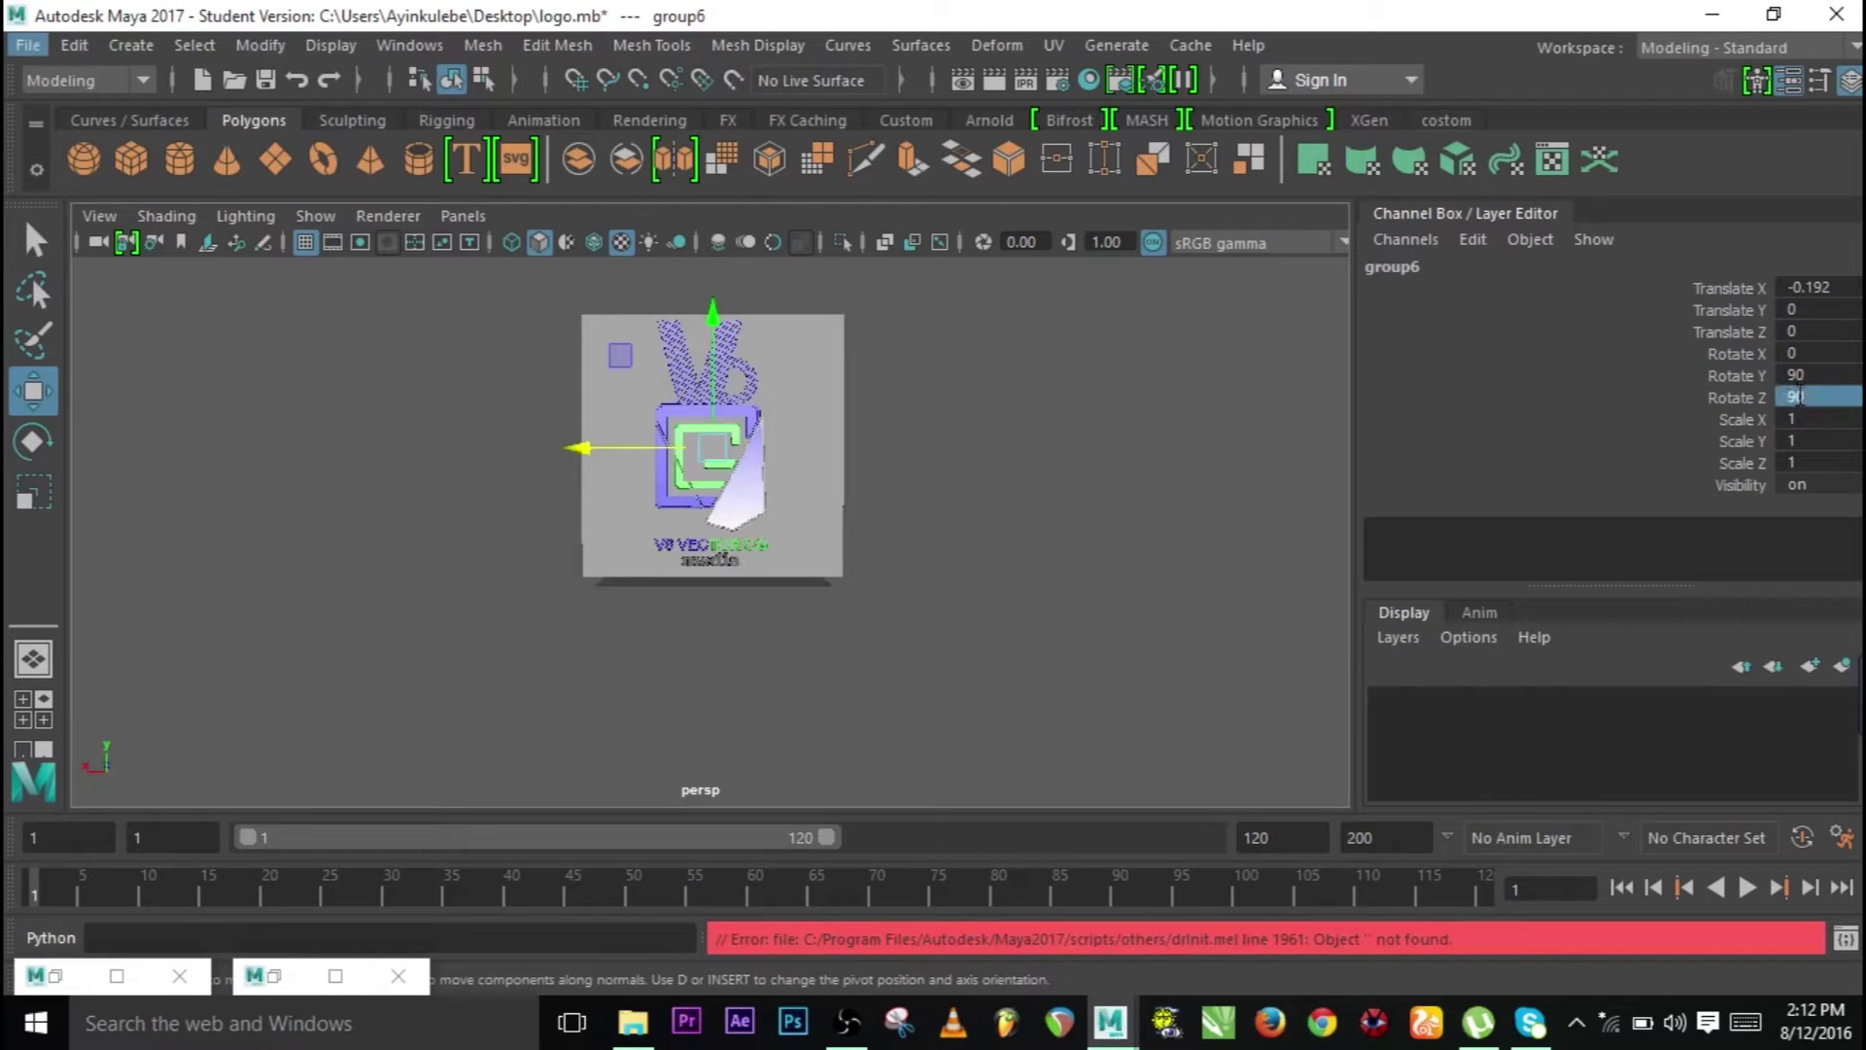
left_click(1797, 393)
key("Return")
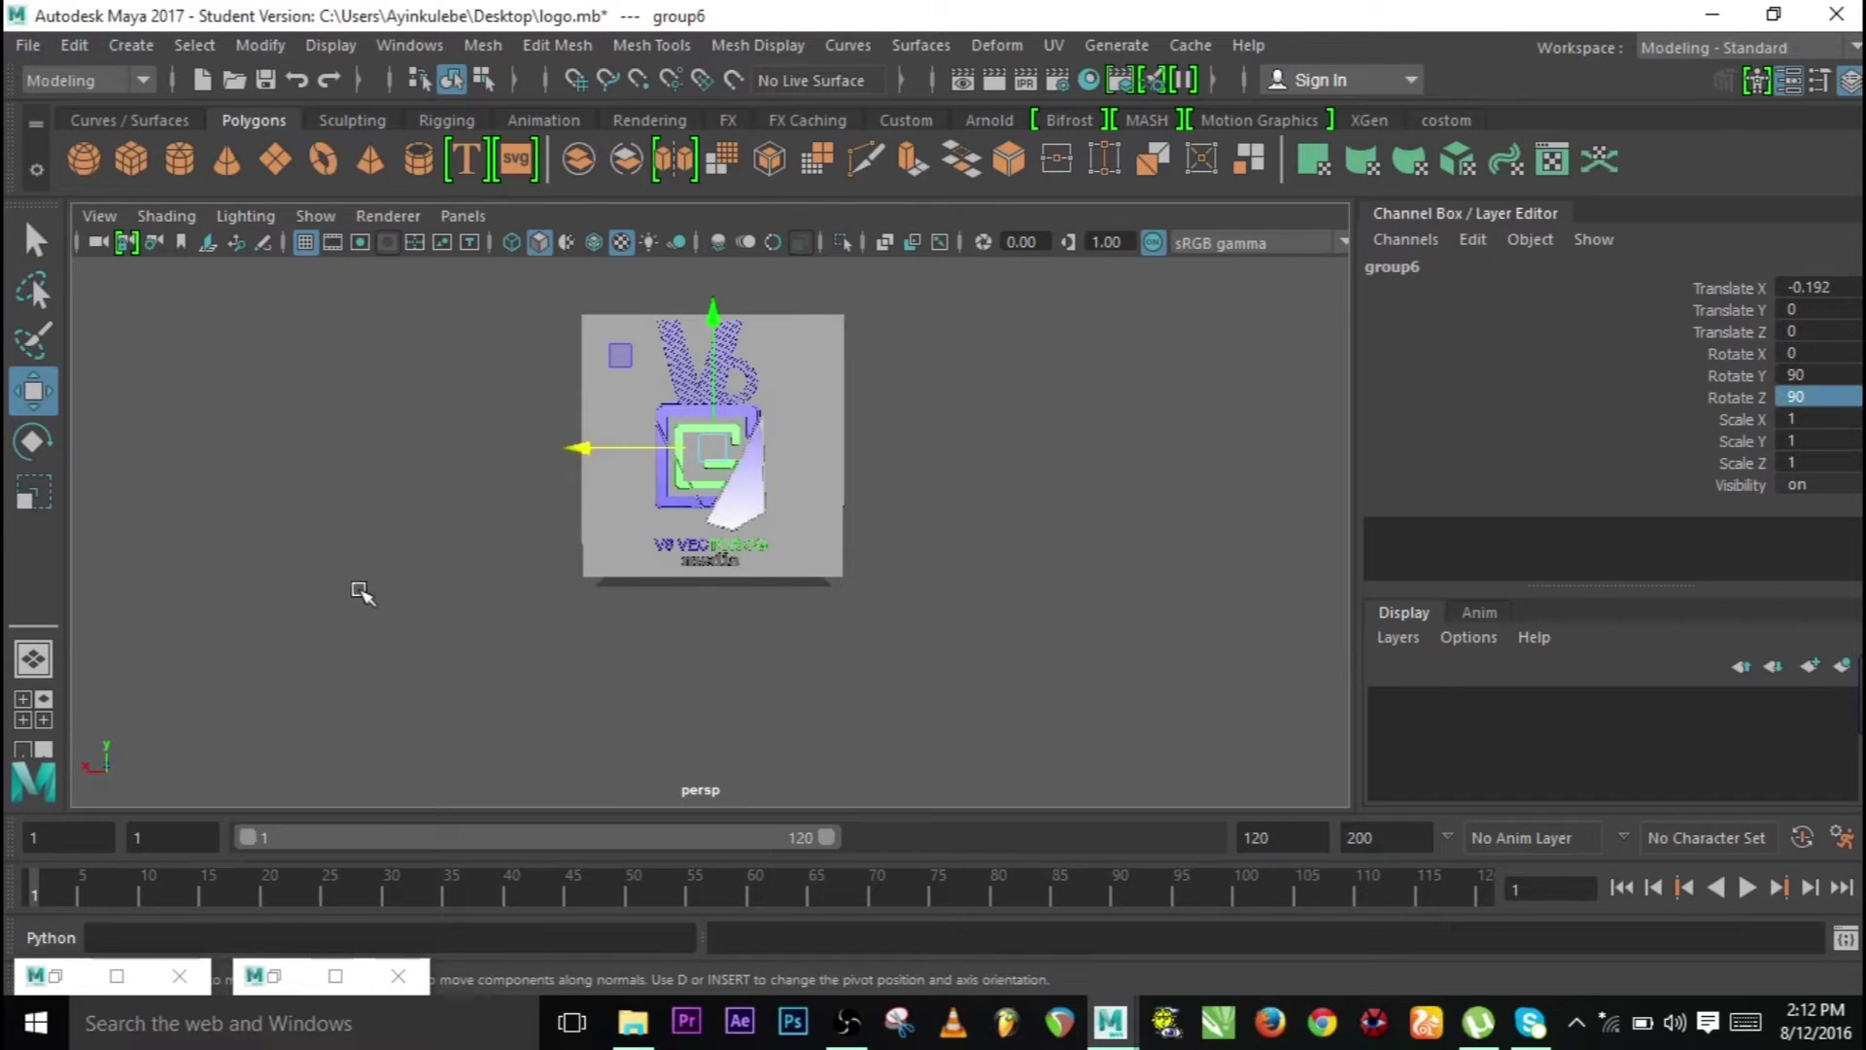
Step: Nudge the top and bottom logo pair slightly upward against the cube faces and deselect it
left_click_drag(359, 589, 461, 525, "alt")
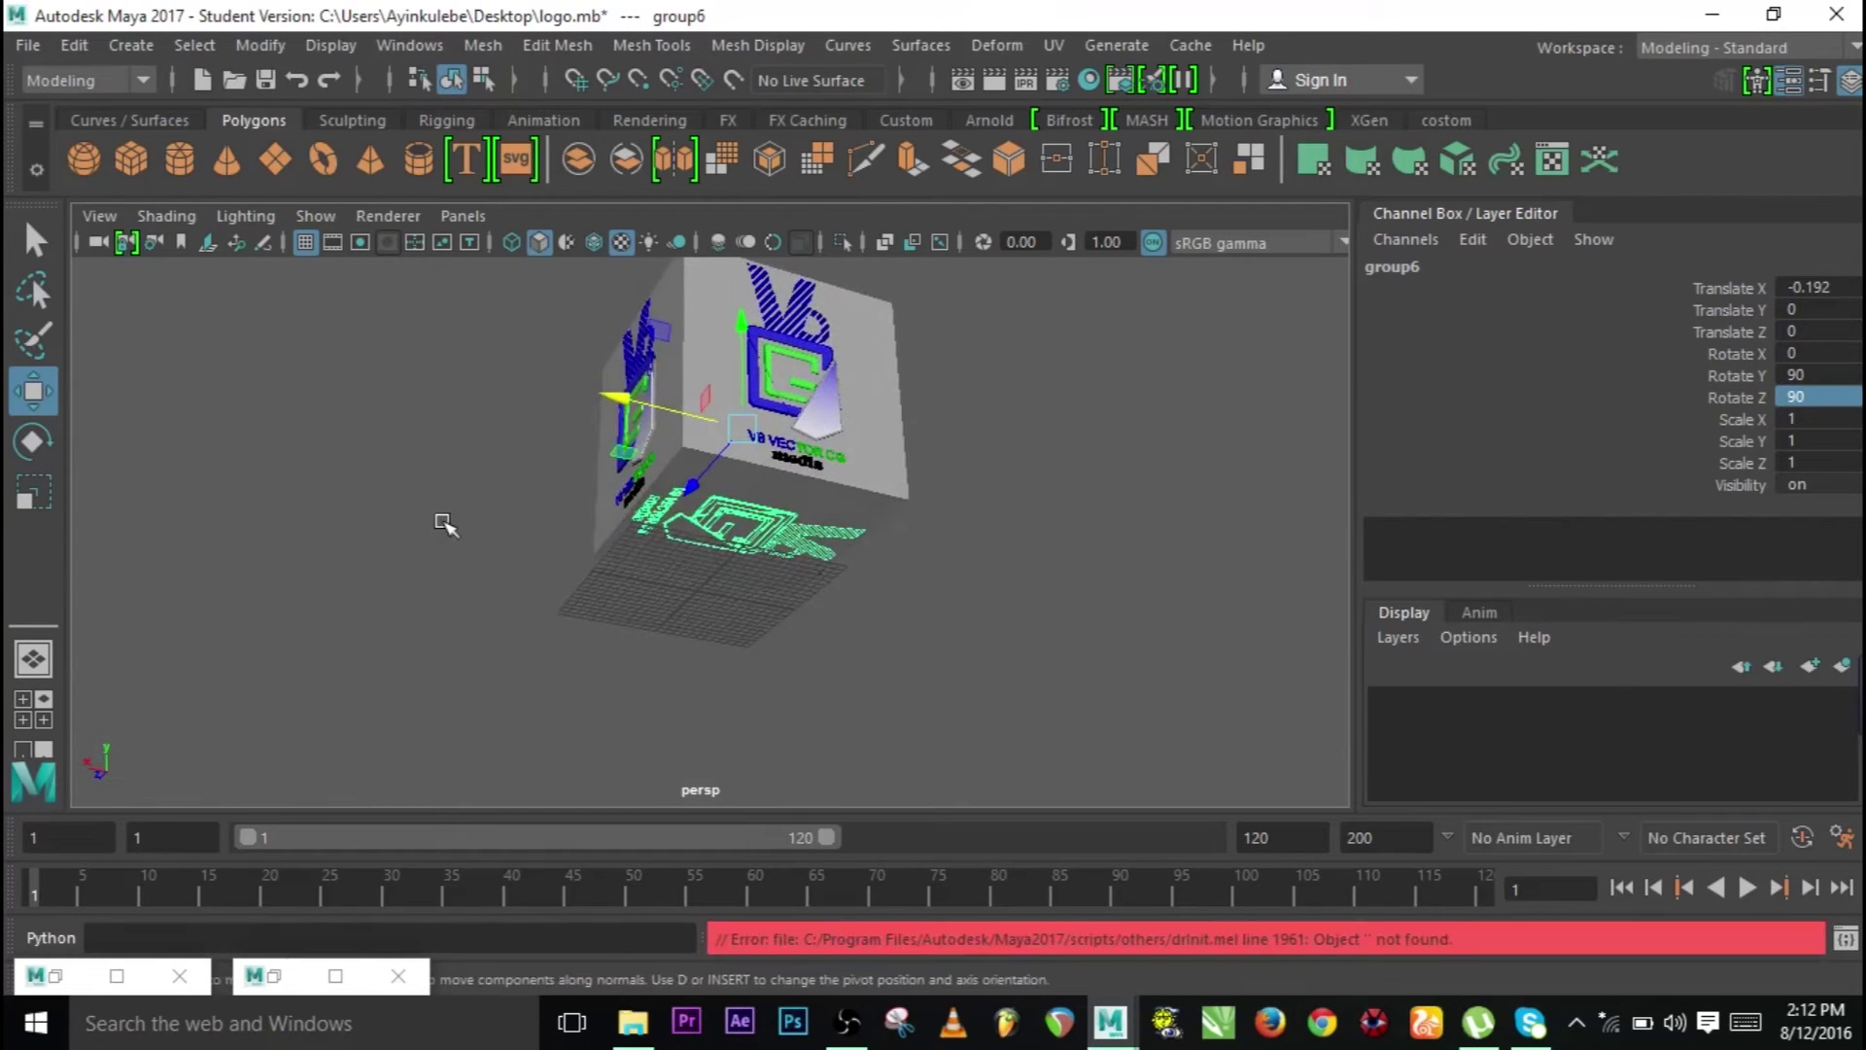
mouse_move(741, 338)
left_mouse_down()
mouse_move(741, 389)
mouse_move(745, 318)
left_mouse_up()
left_click_drag(1031, 385, 1041, 458, "alt")
left_click(1041, 458)
left_click_drag(809, 555, 707, 476, "alt")
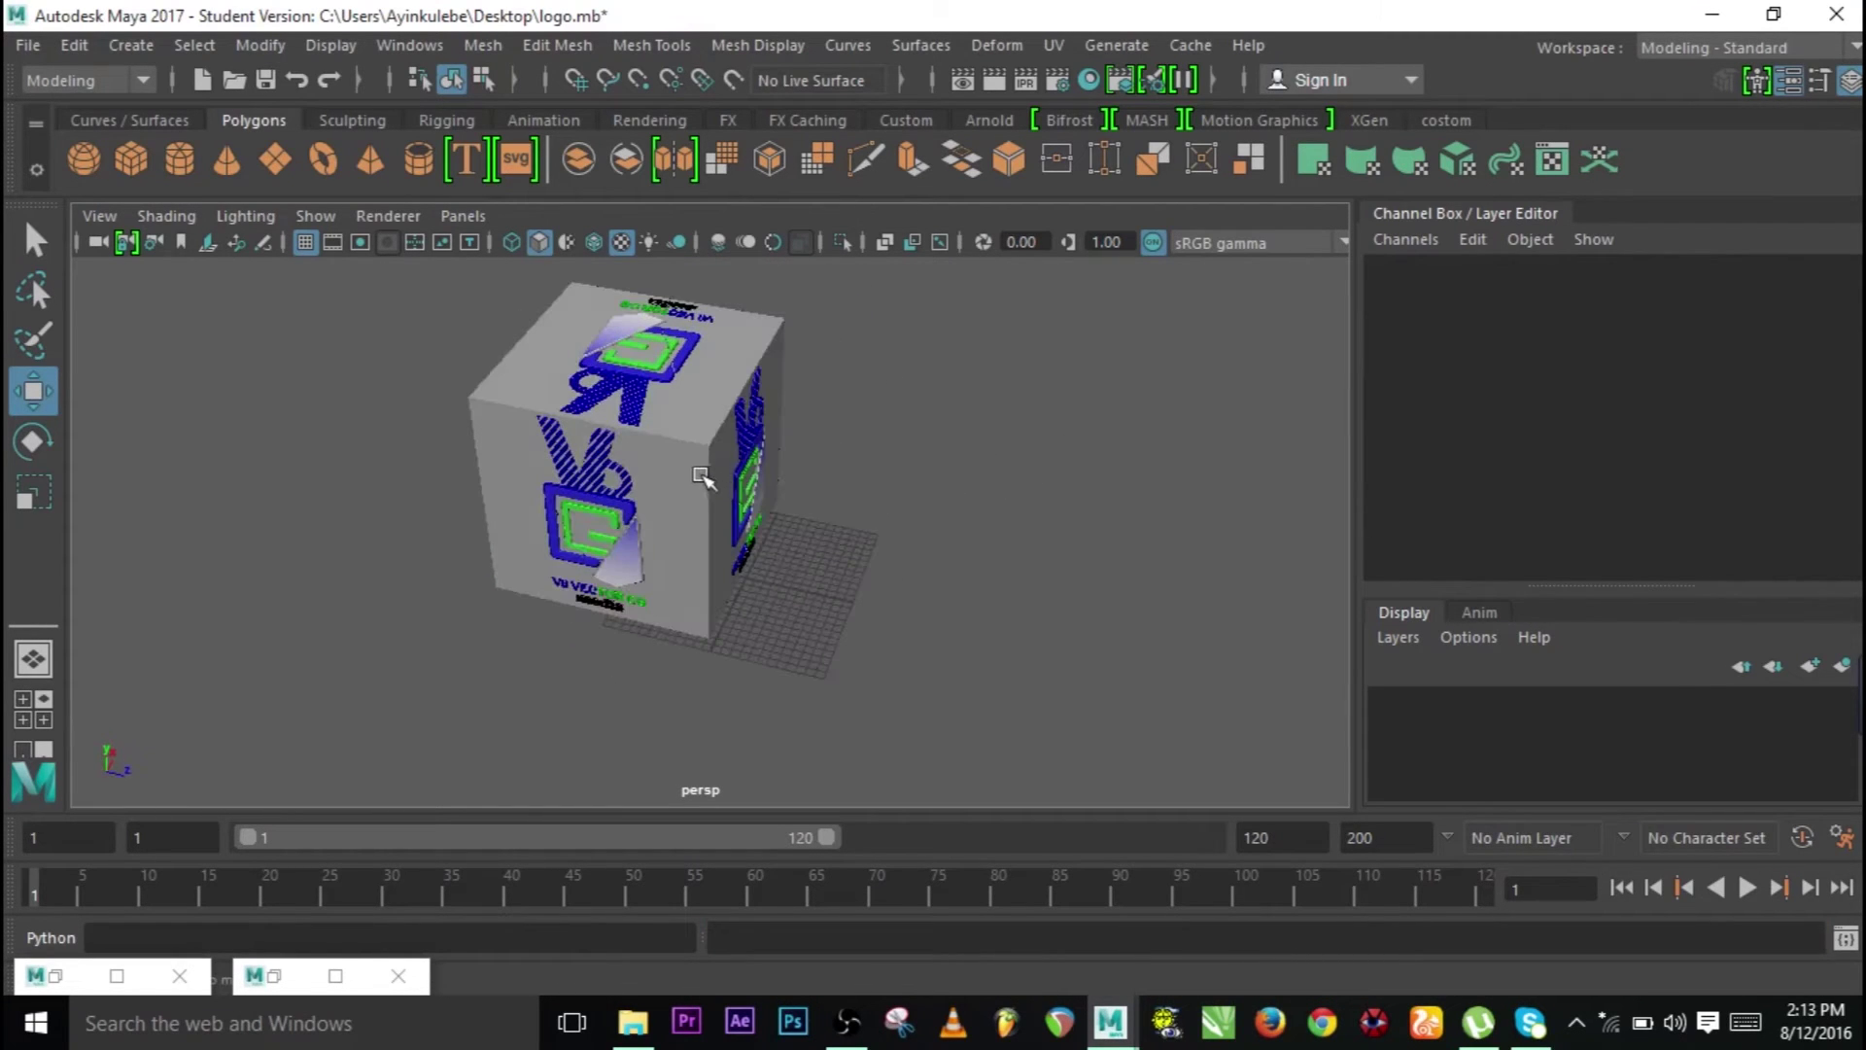
Step: Select the cube and insert two edge loops running vertically over its front and top faces with the Insert Edge Loop tool
left_click(723, 562)
left_click_drag(723, 562, 506, 499, "alt")
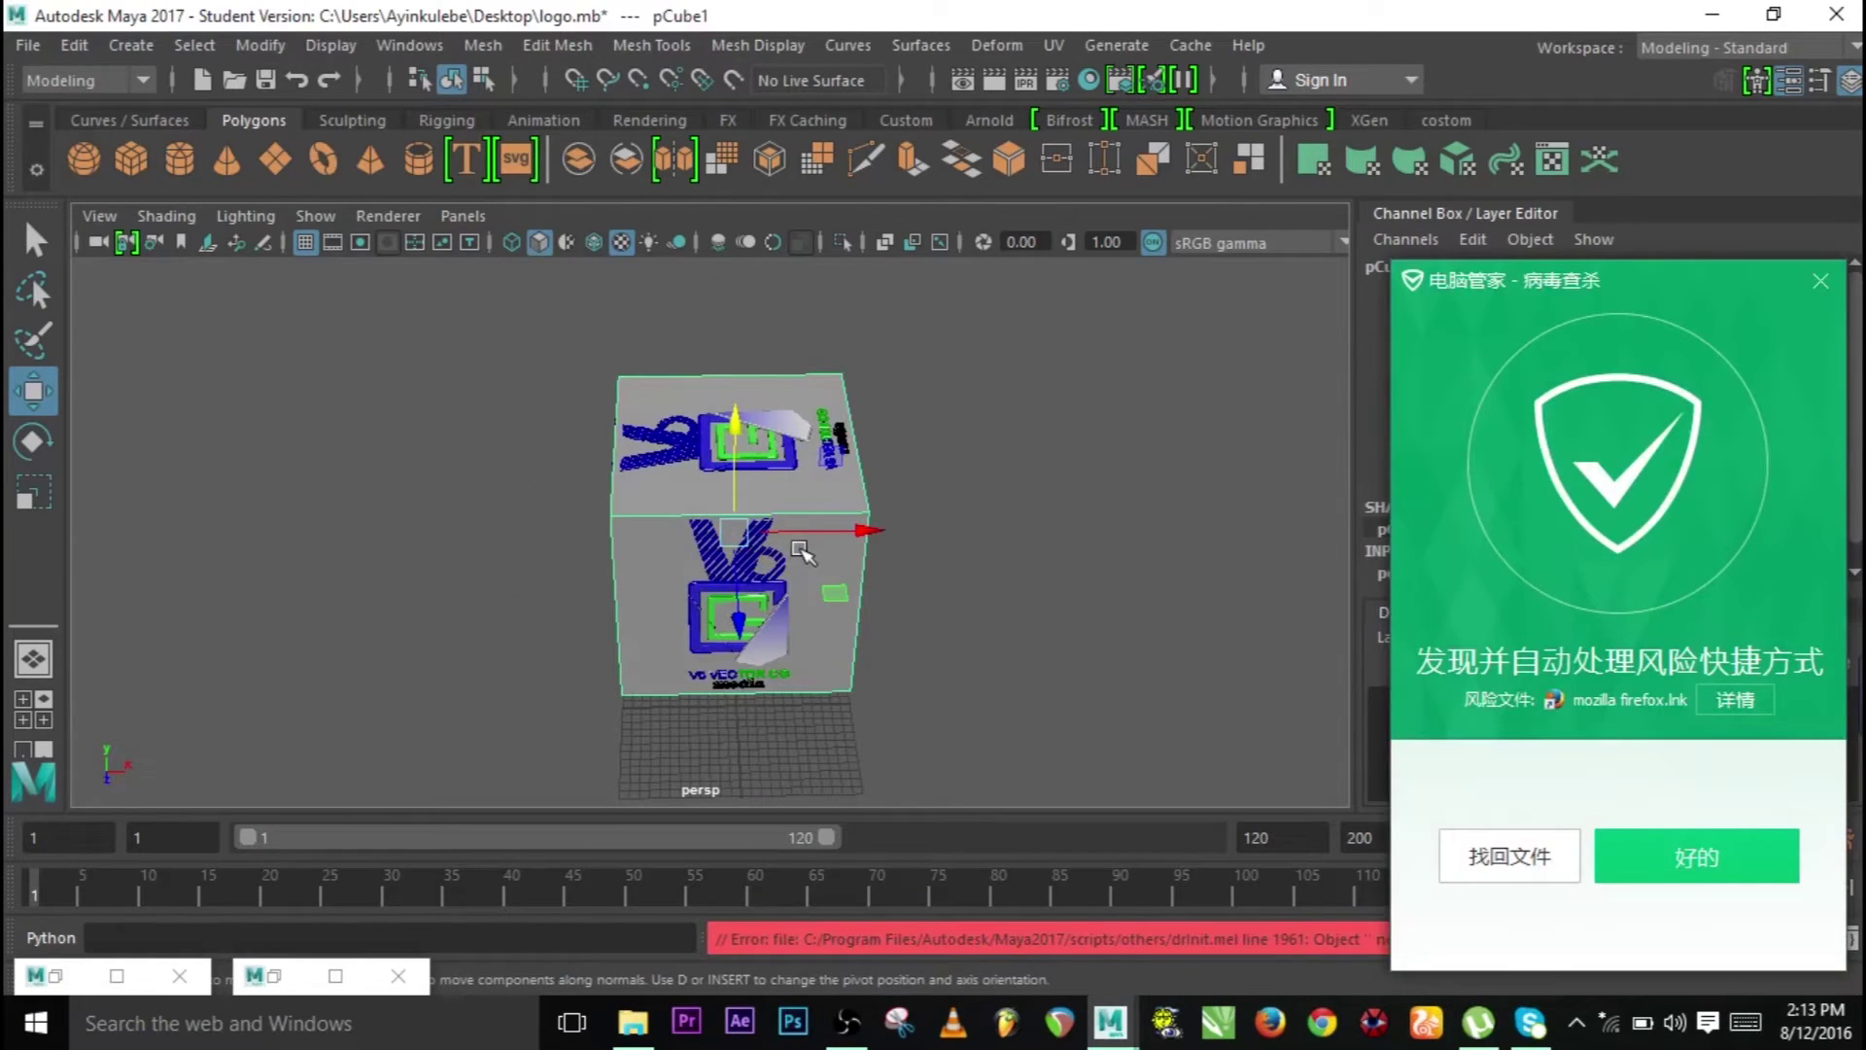
right_click_drag(801, 545, 620, 401, "shift")
left_click(1820, 282)
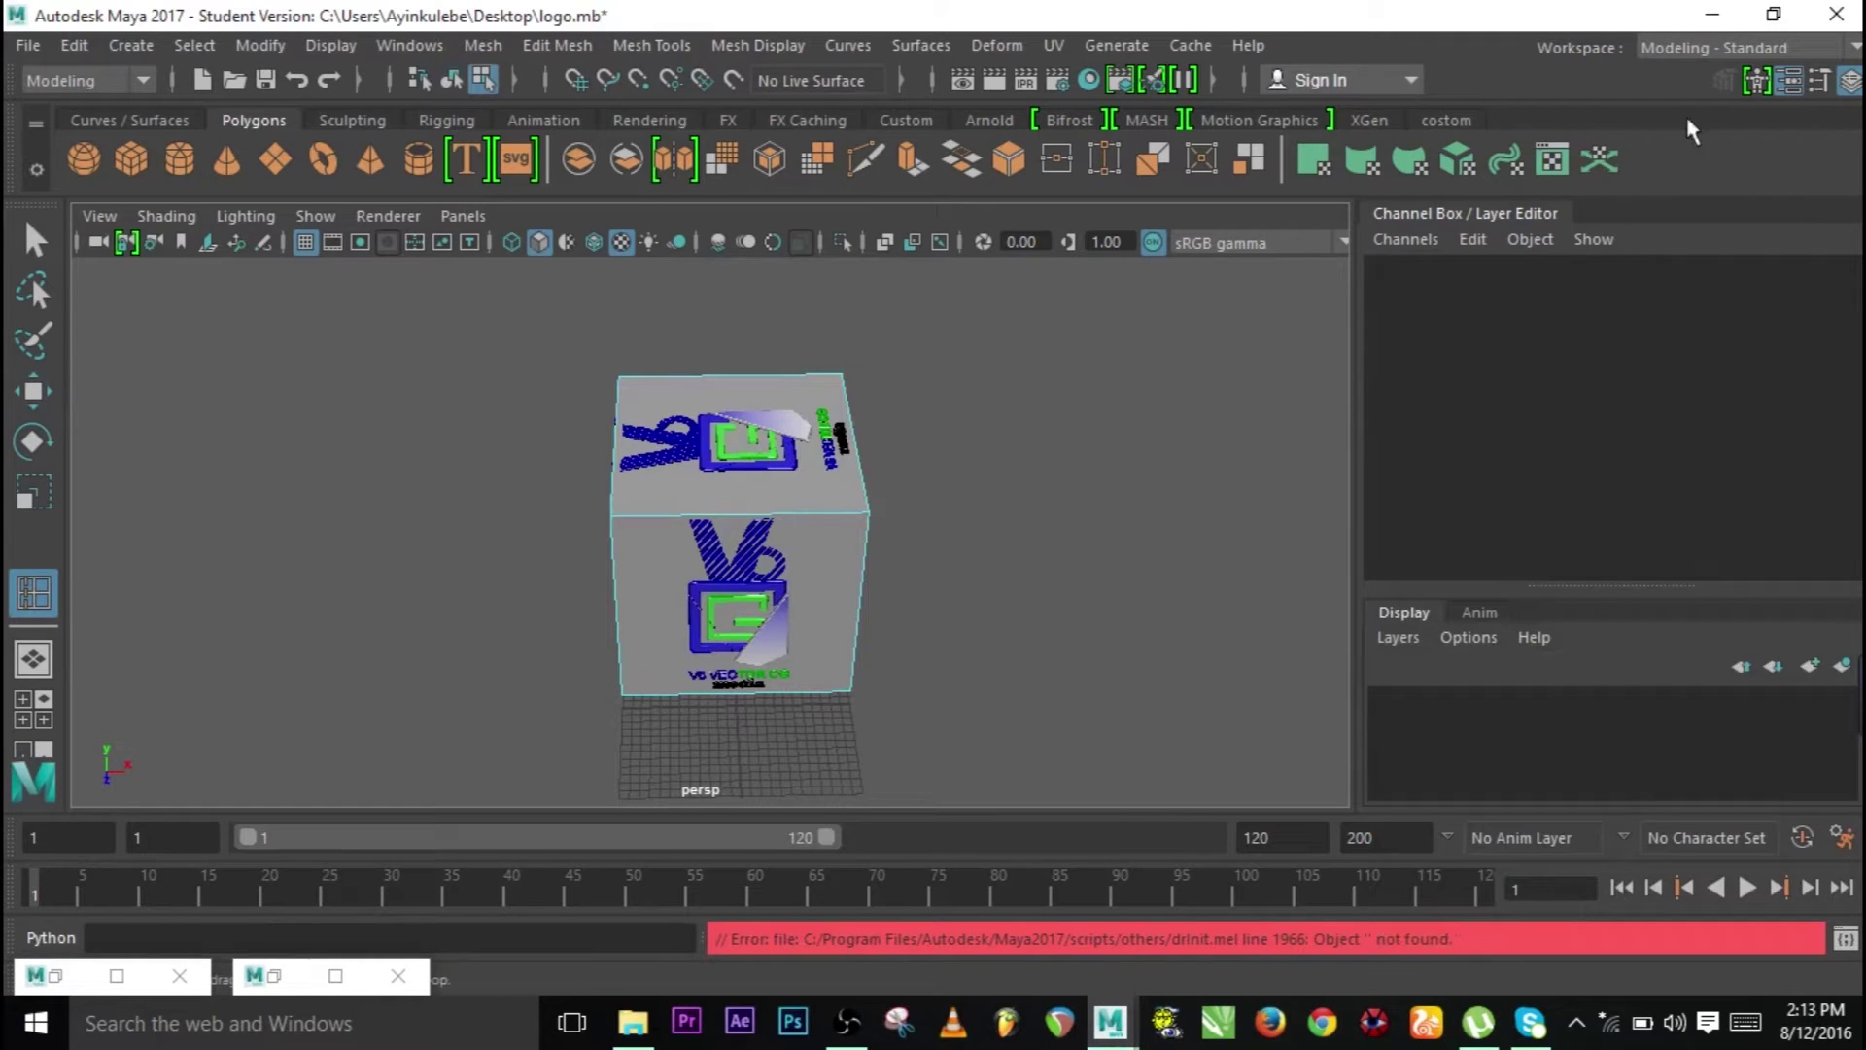
left_click(1817, 81)
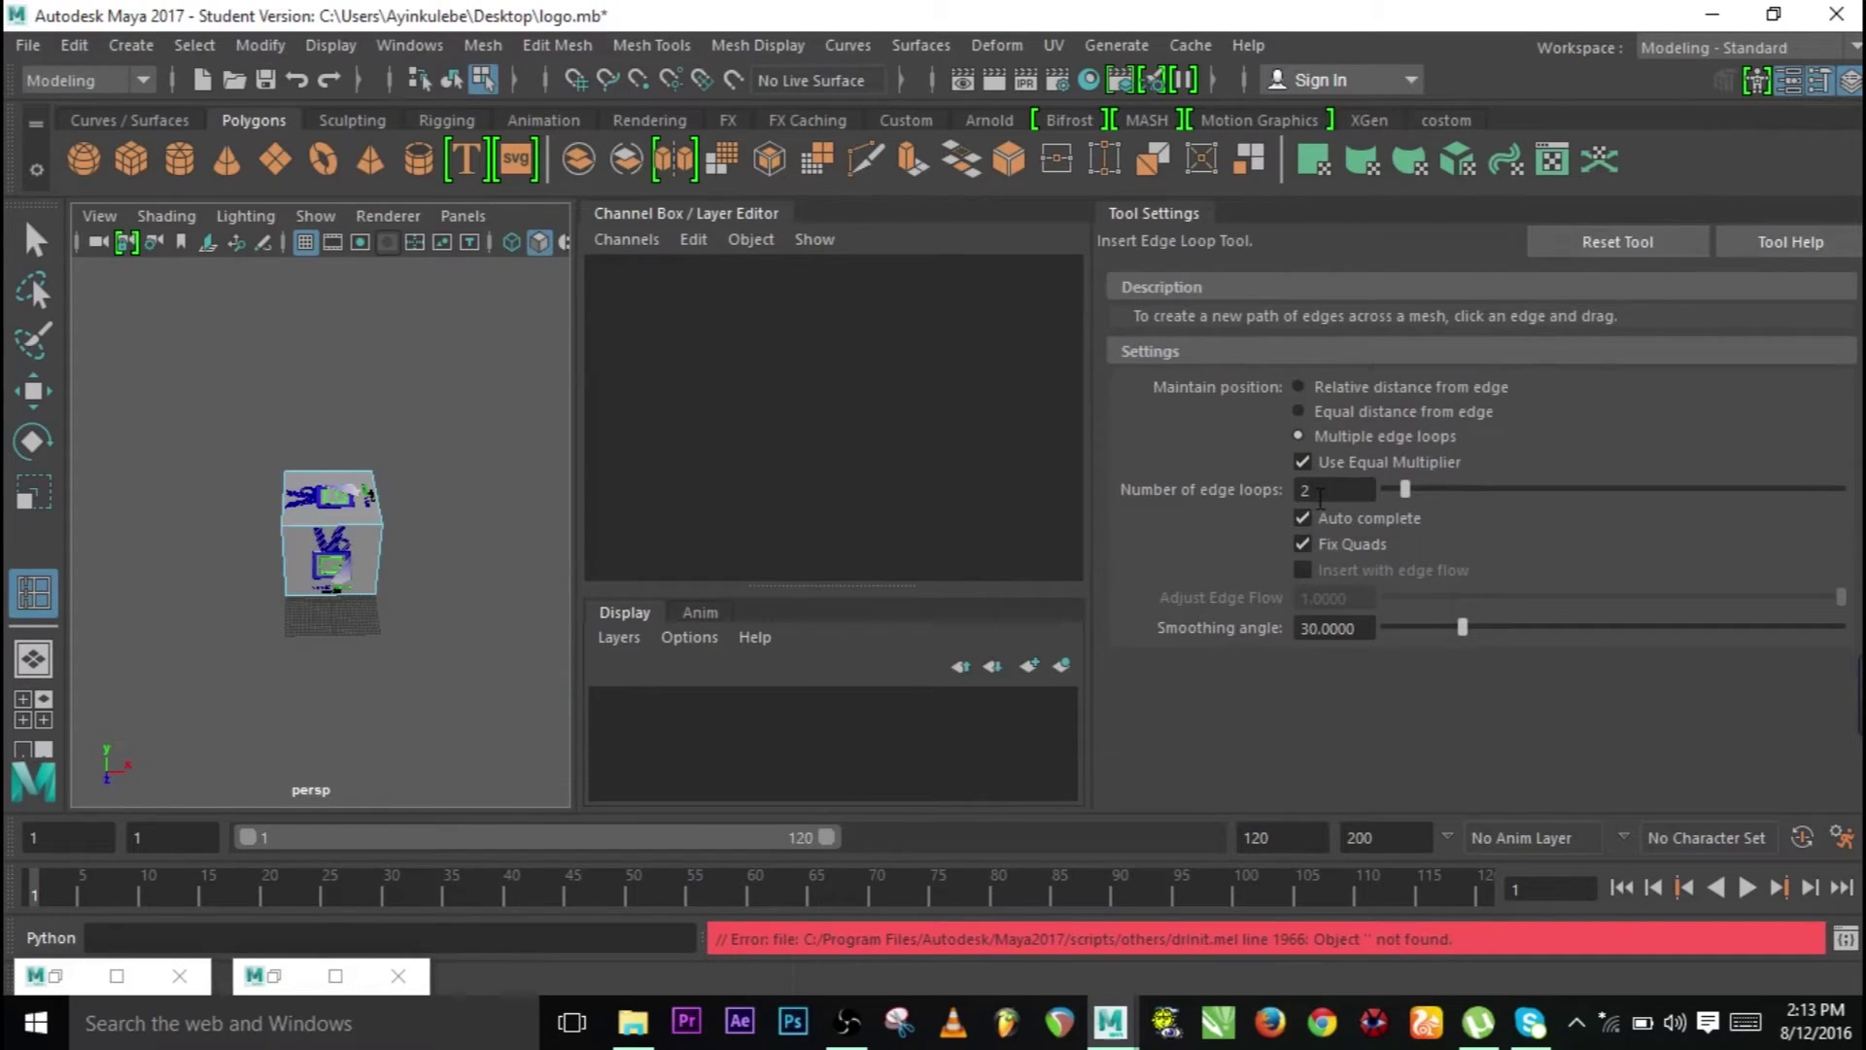
left_click(1818, 81)
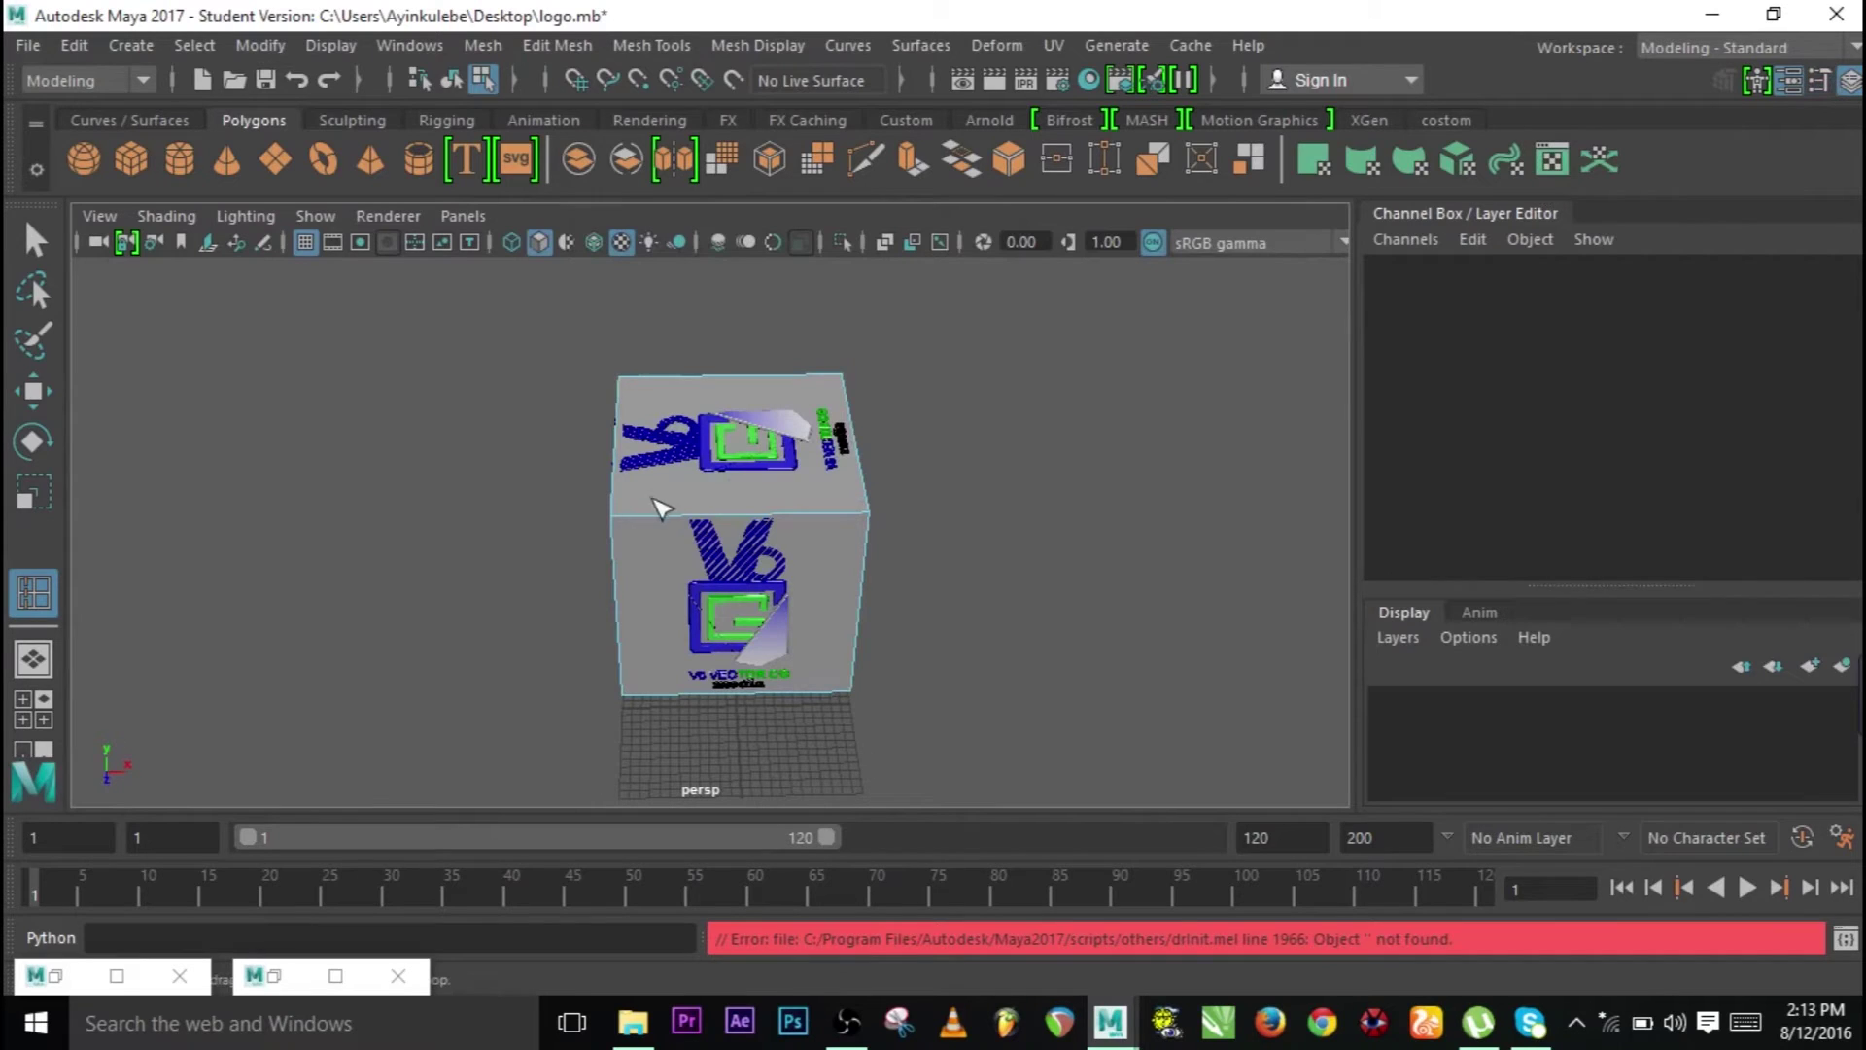
left_click(702, 522)
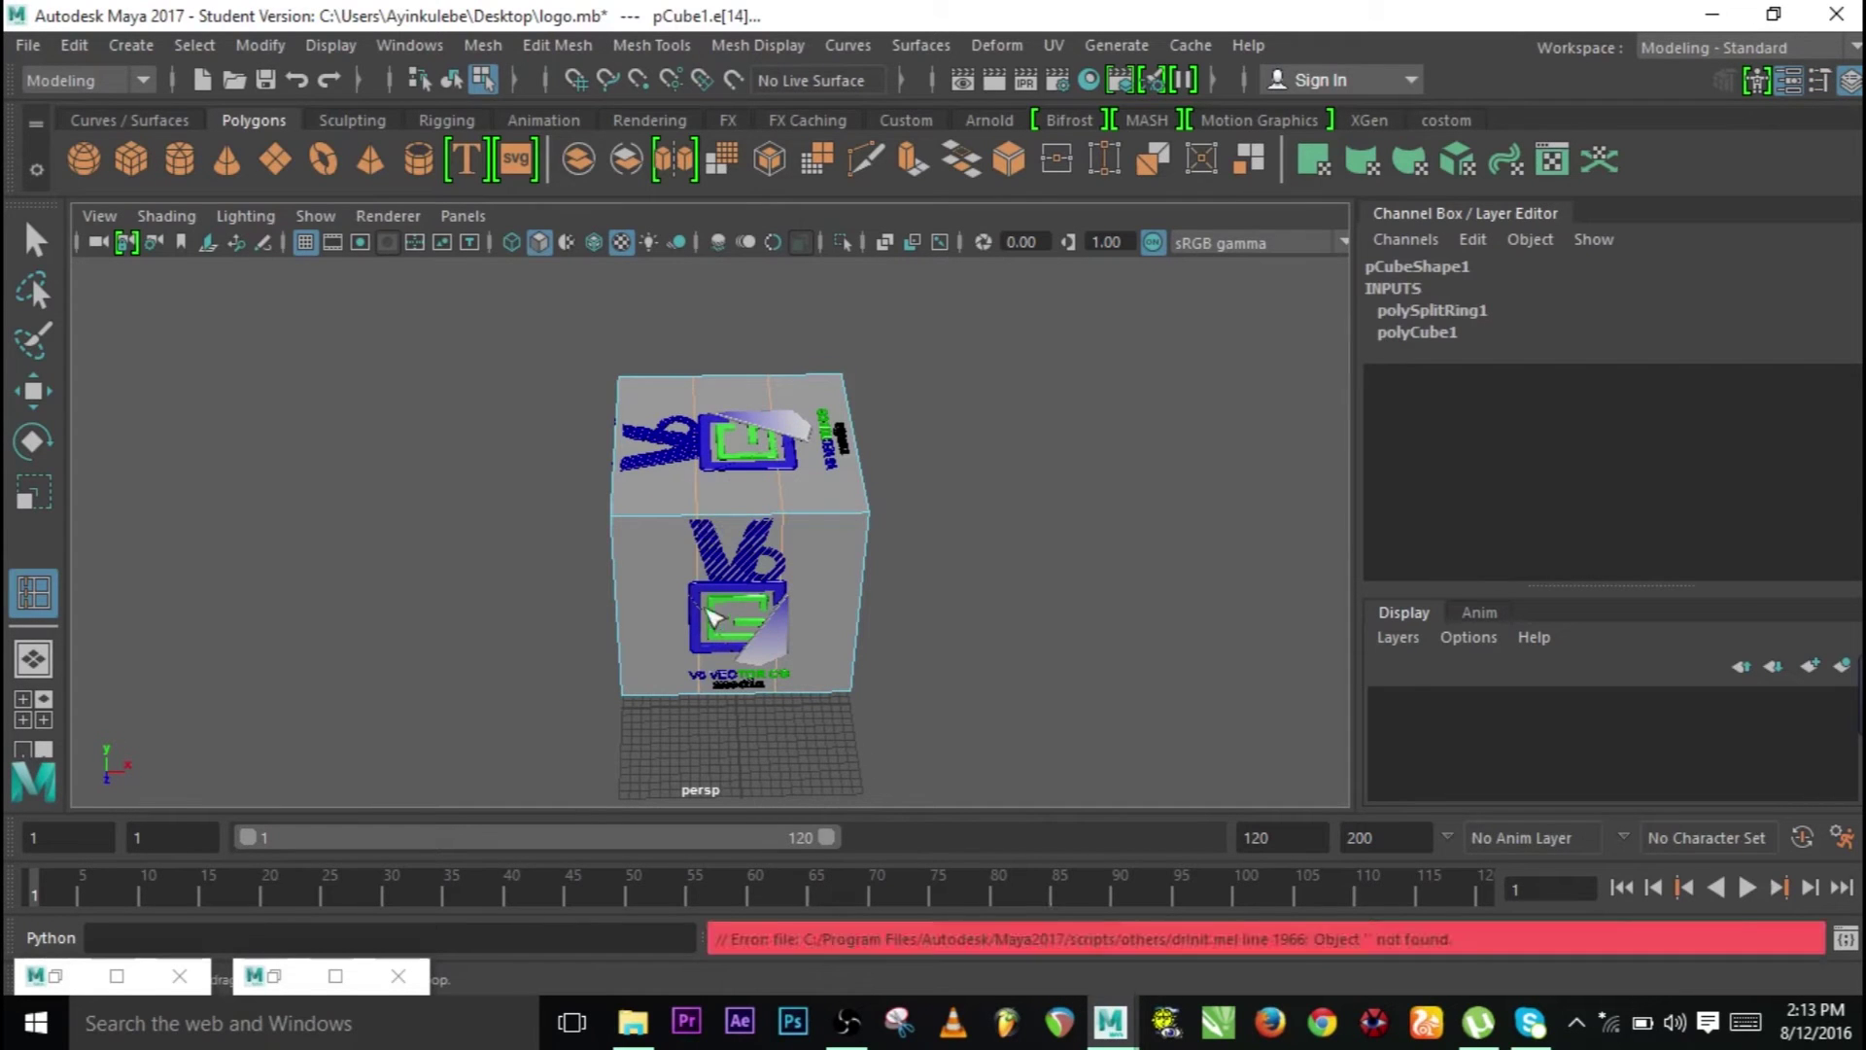
Step: Scale the two vertical edge loops apart along X, partway toward the cube's side faces
key("r")
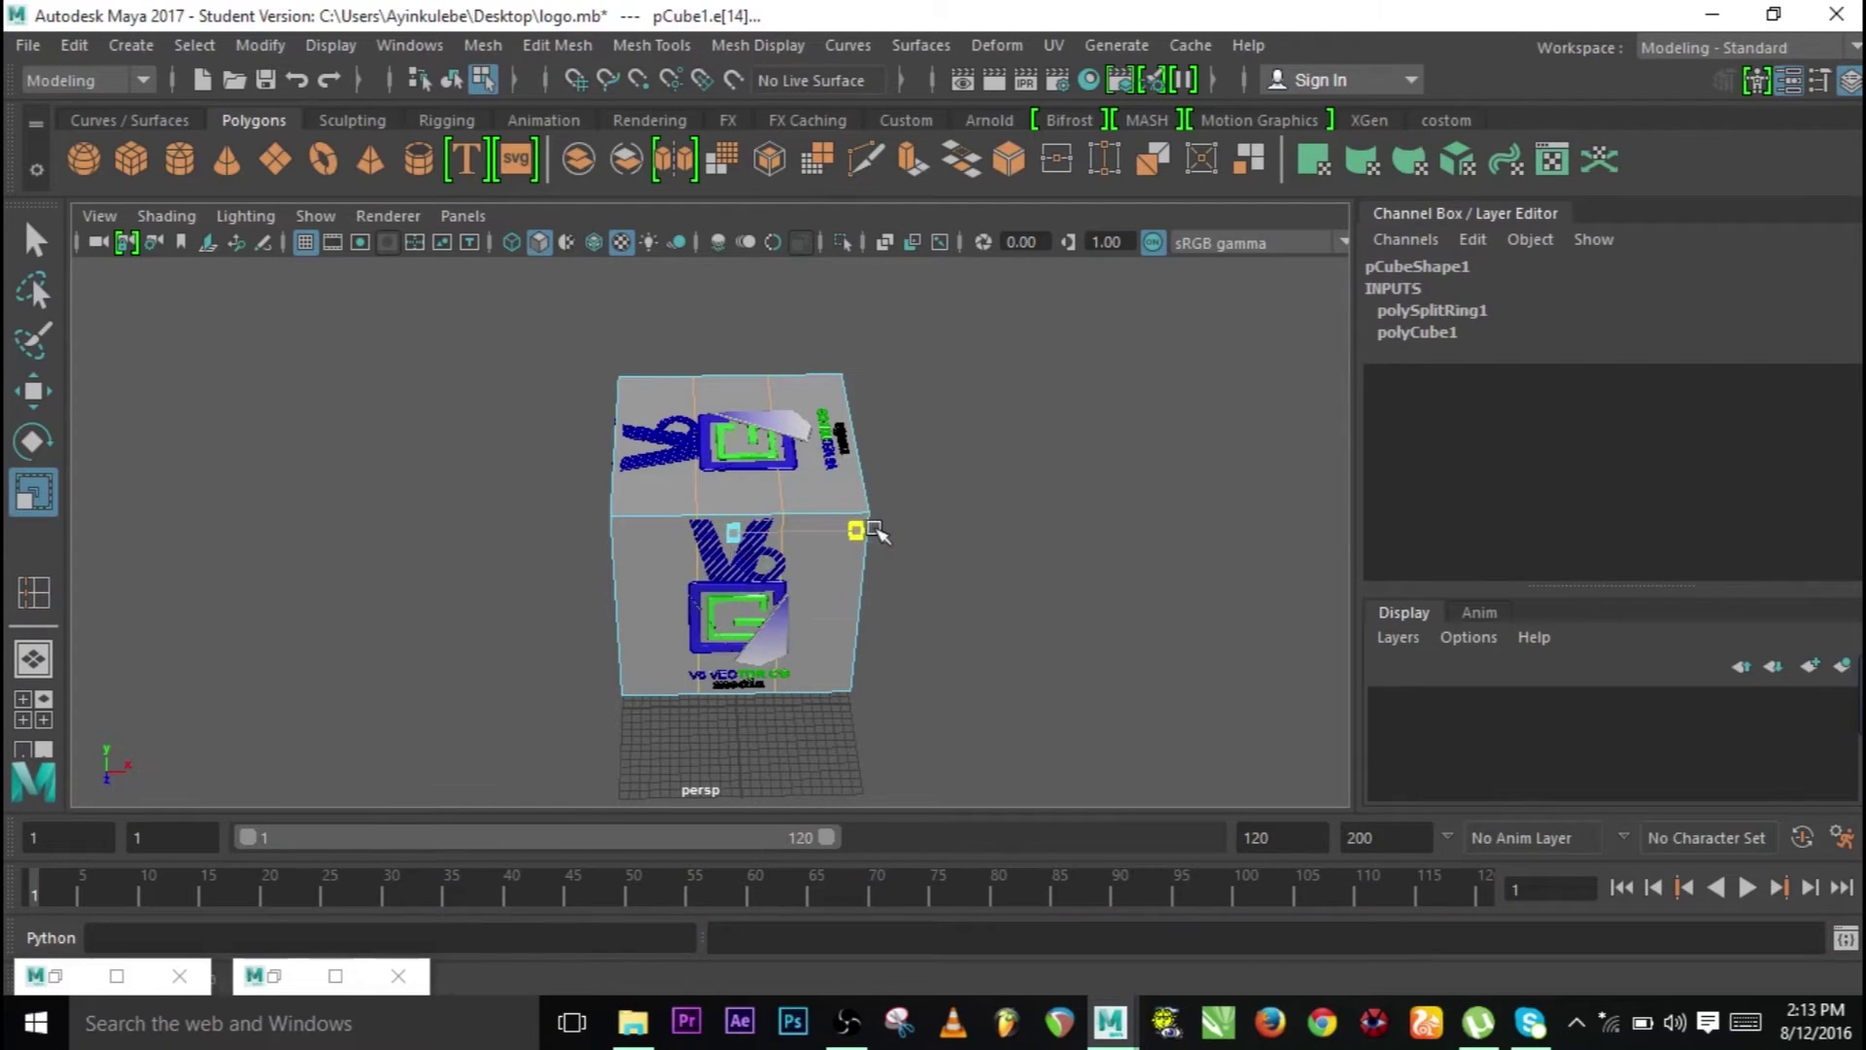
left_click(856, 531)
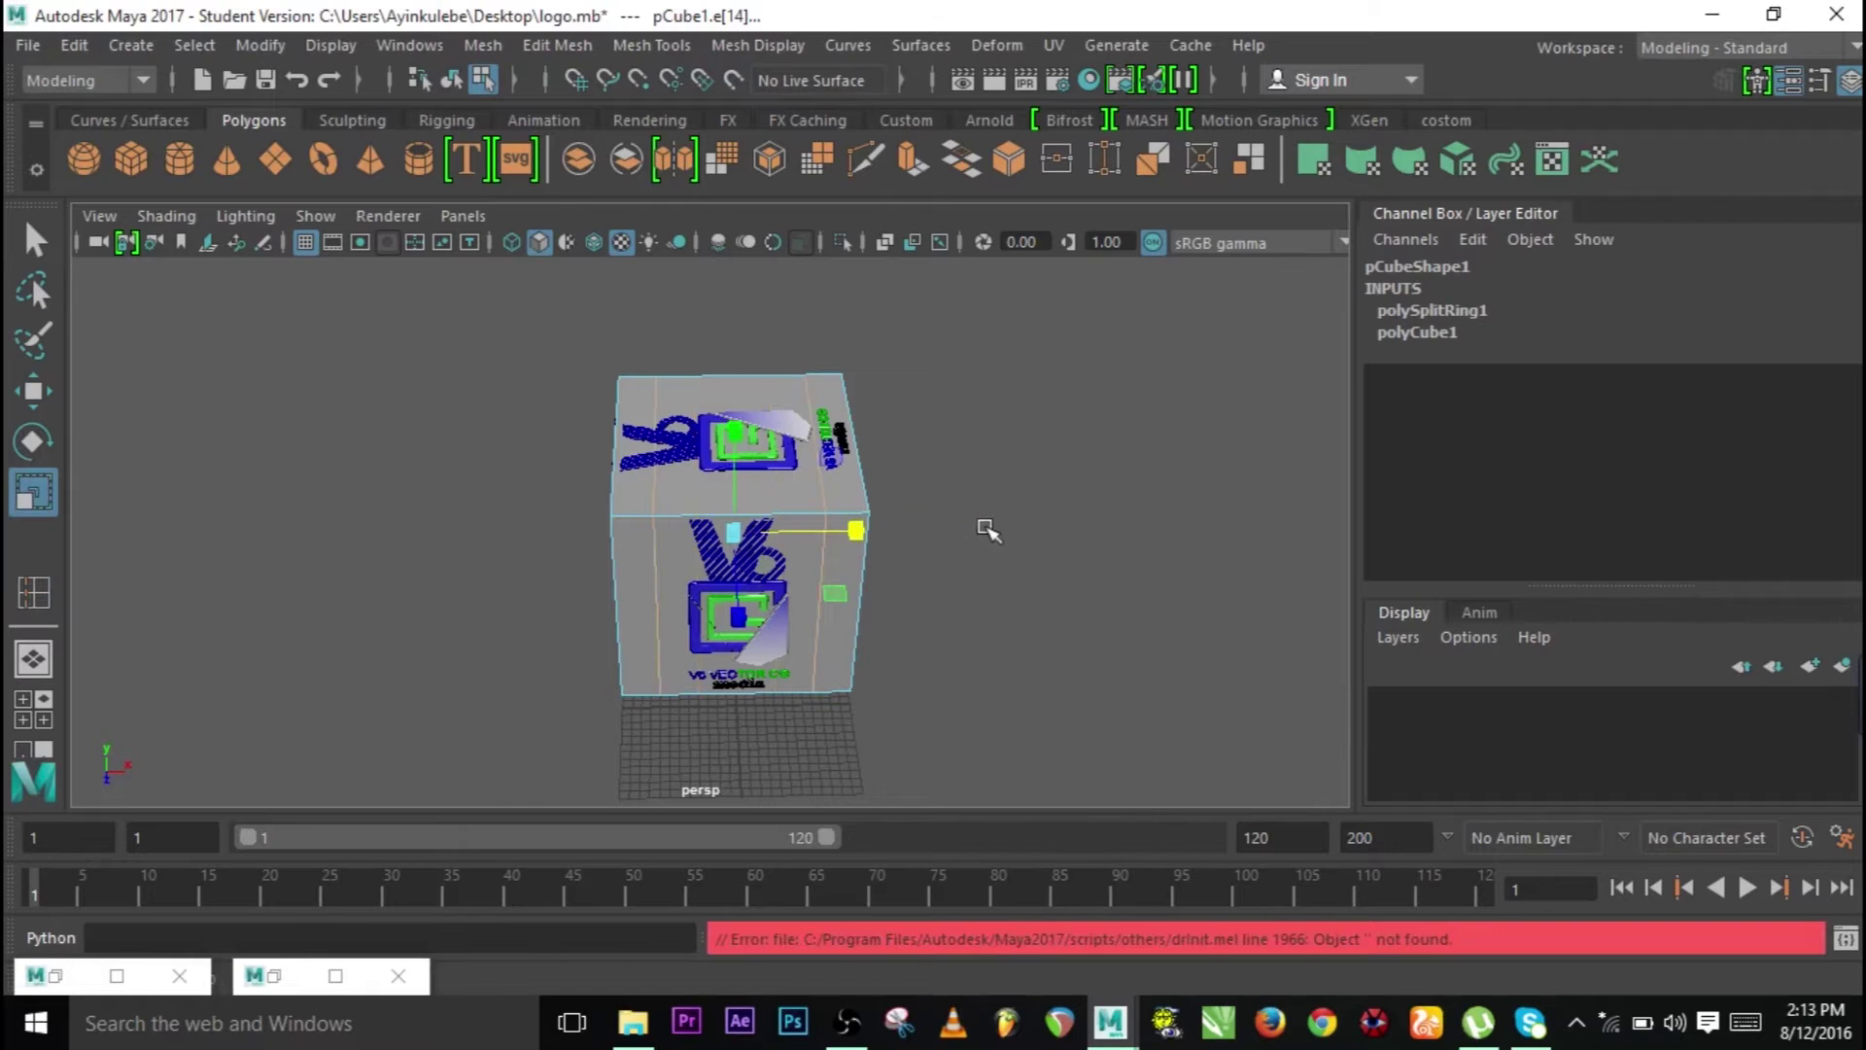
left_click_drag(871, 525, 992, 521)
key("ctrl+z")
left_click(888, 534)
Step: Adjust the Scale tool's Step Snap option and spread the two edge loops farther along X, close to the cube's side edges
left_click(1819, 80)
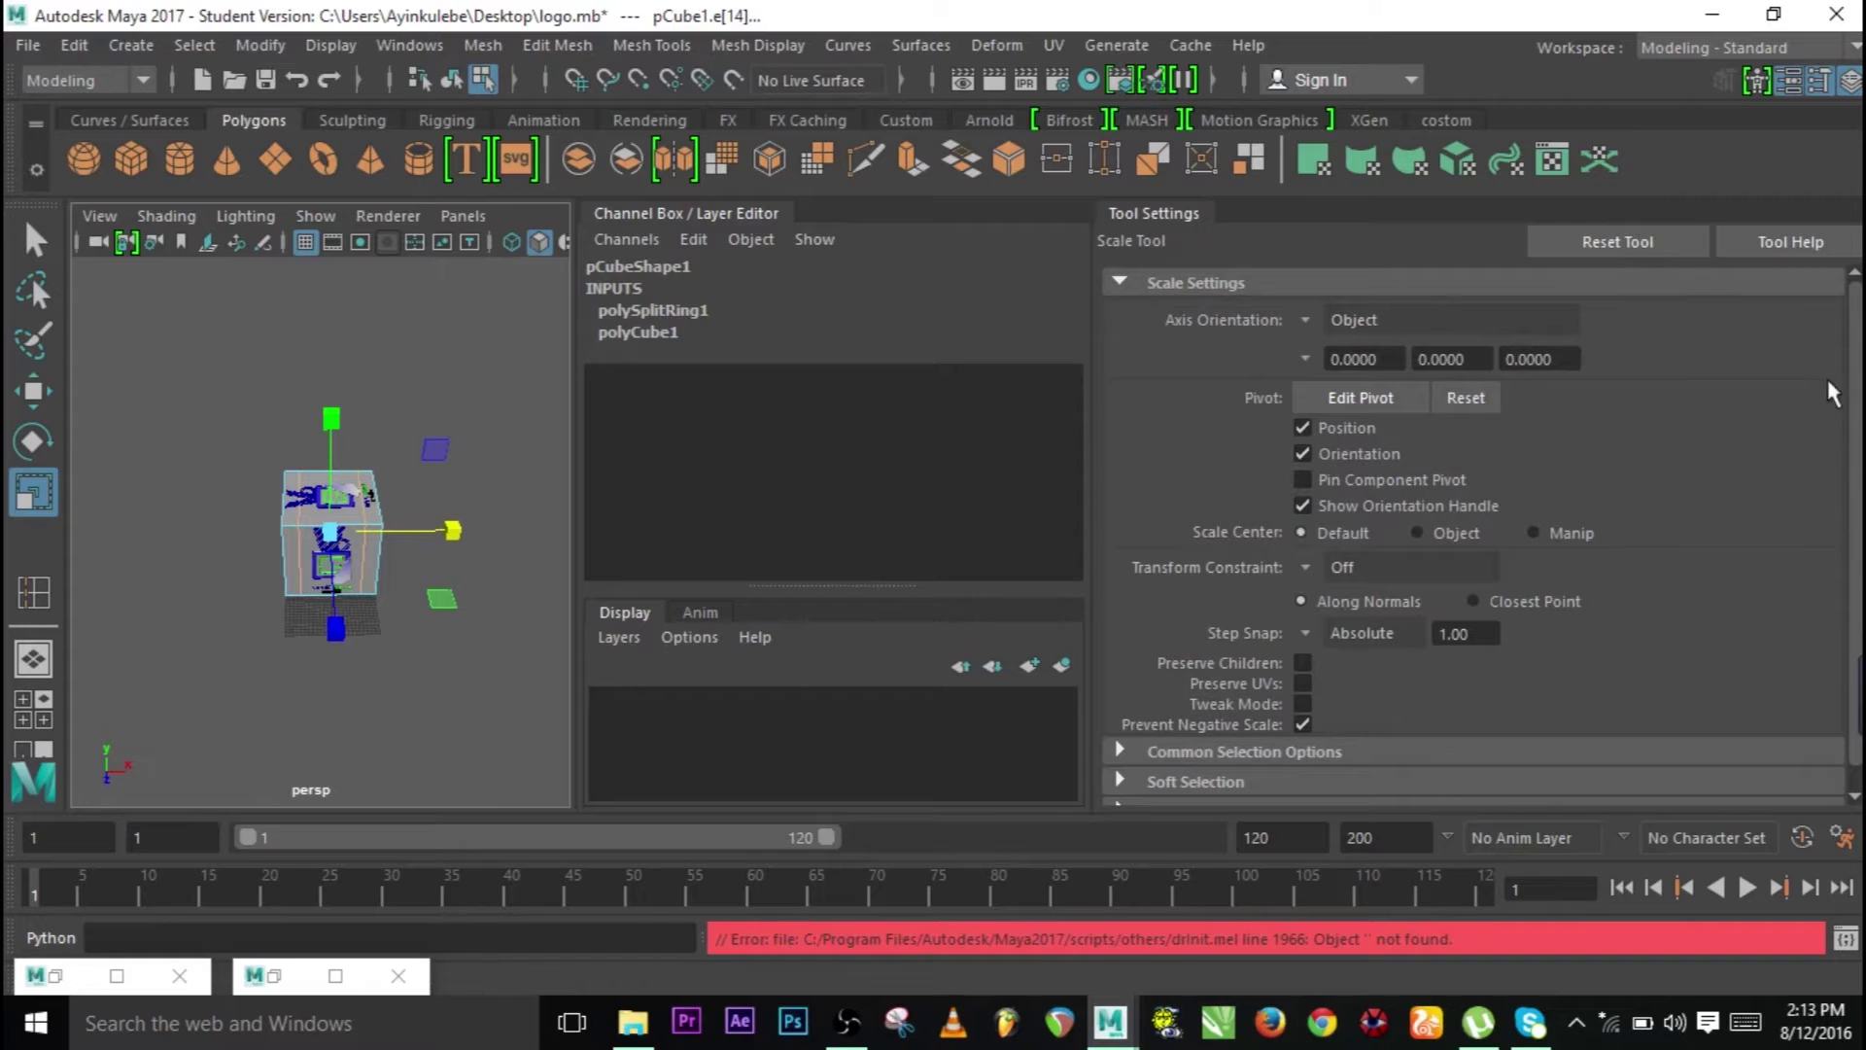
scroll(1853, 394, "down", 1)
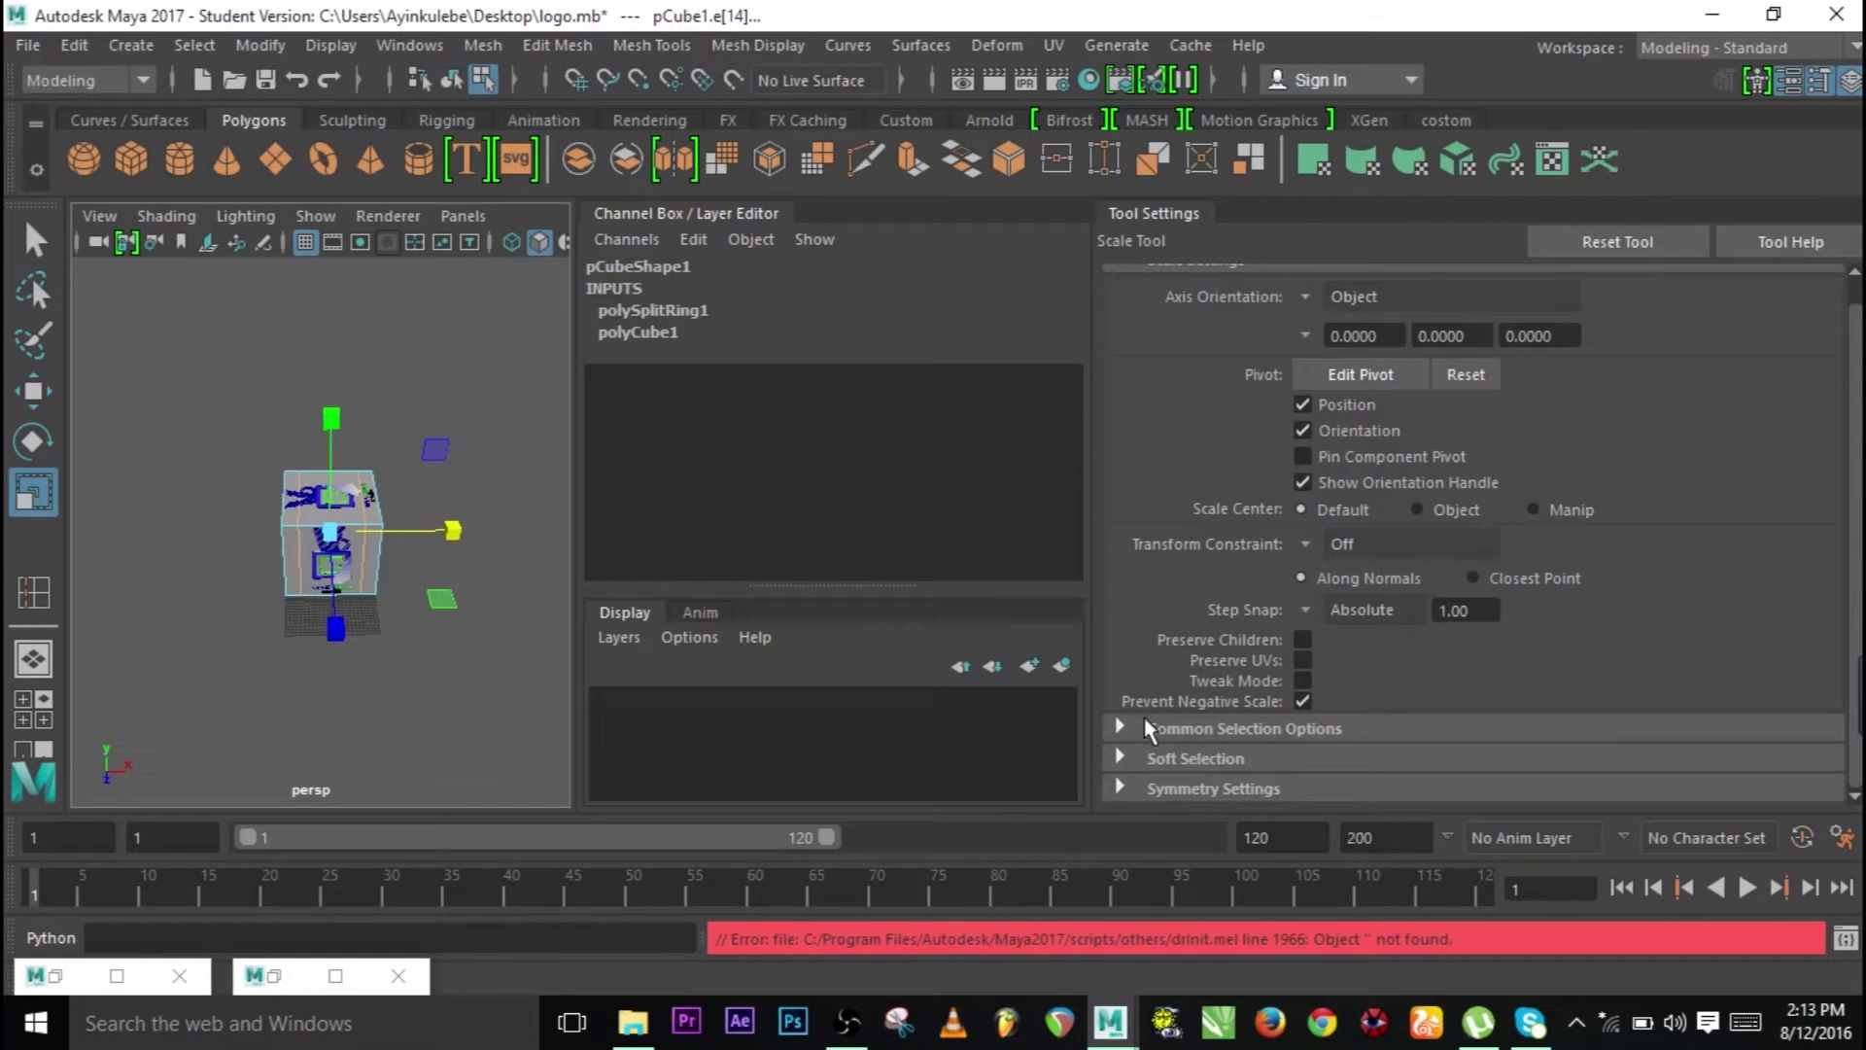
left_click(1322, 613)
left_click(1366, 618)
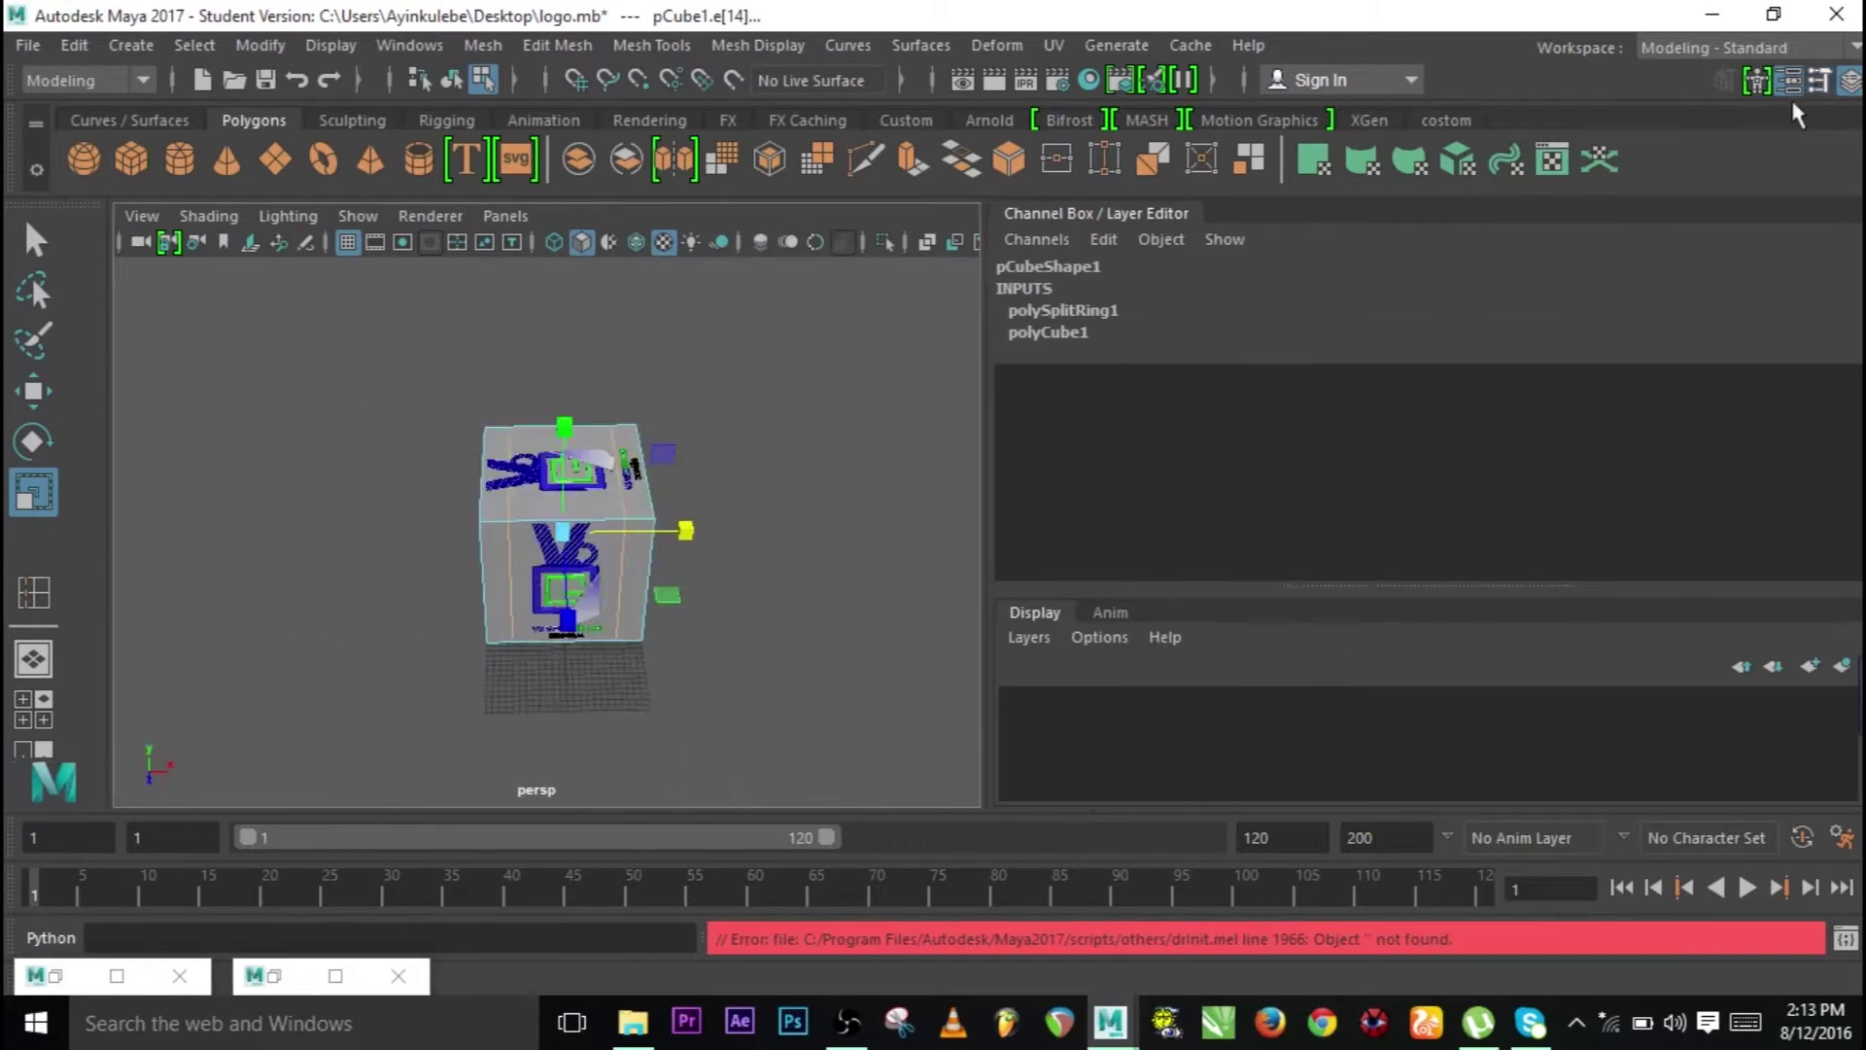
left_click(1818, 80)
left_click_drag(856, 530, 917, 532)
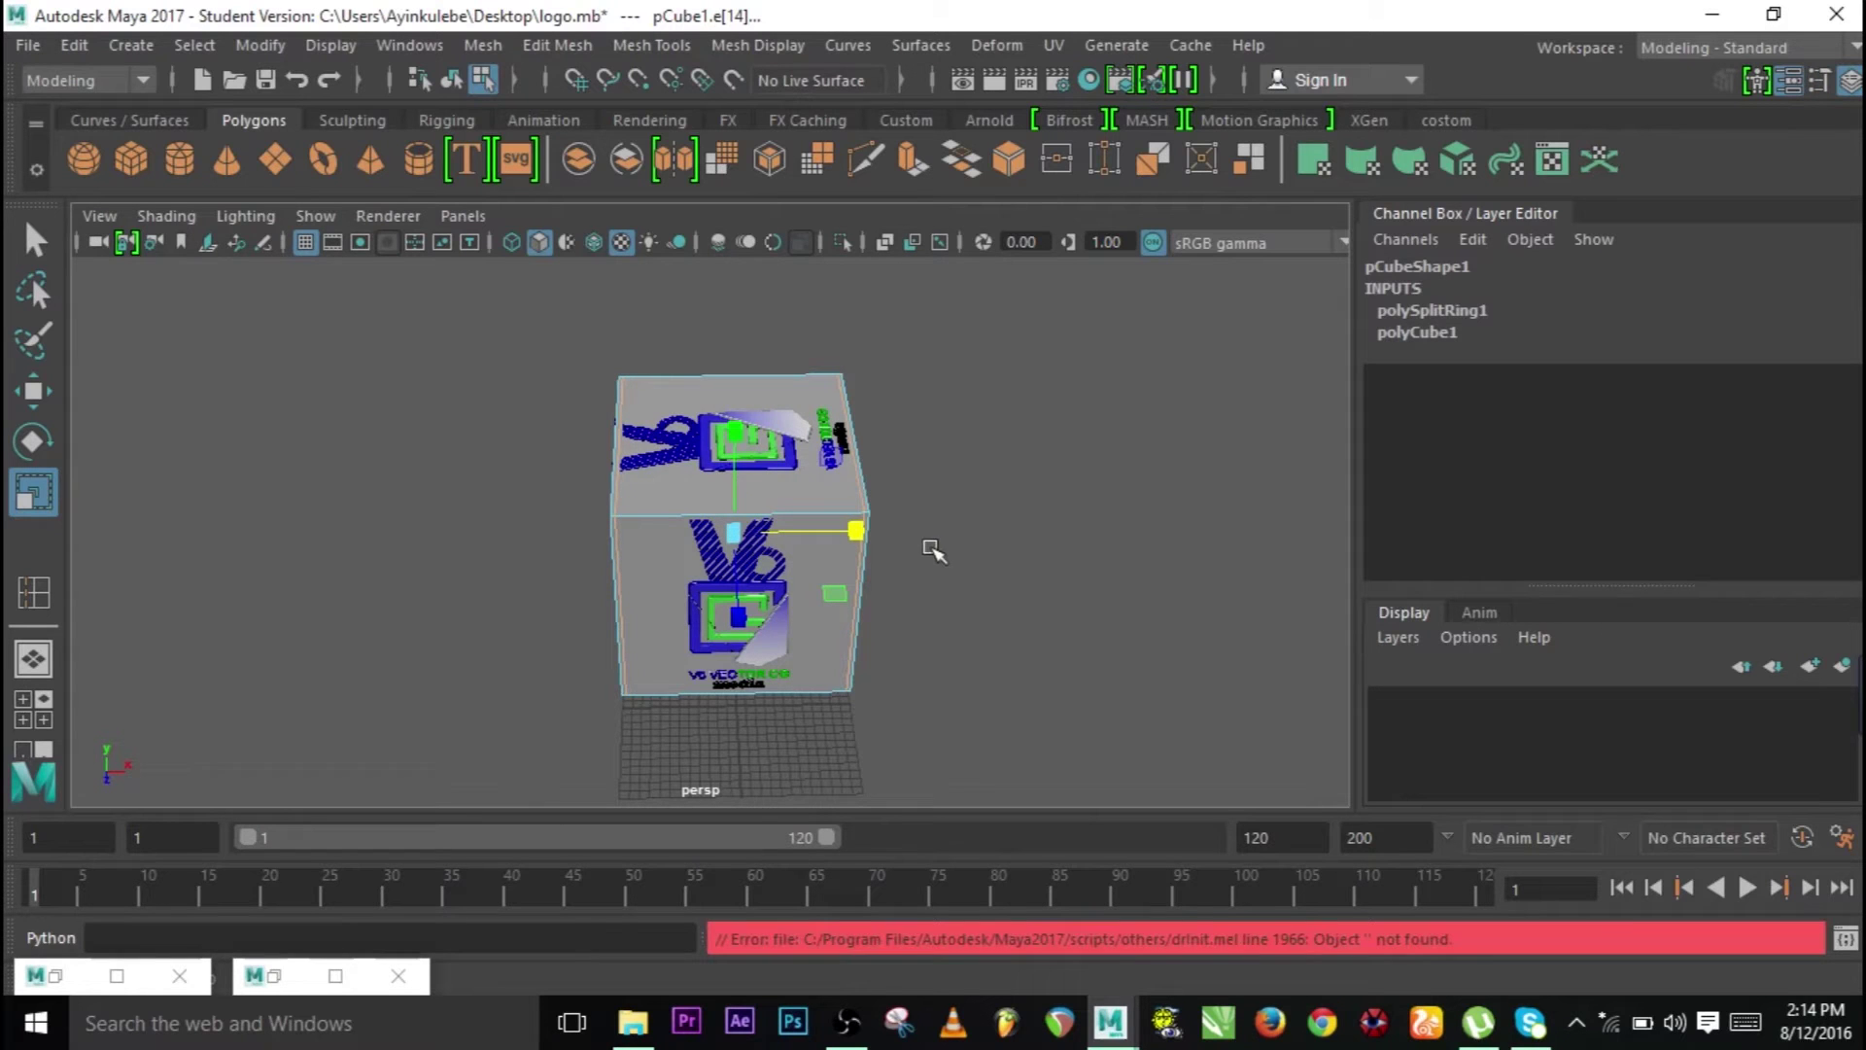
Step: Insert two horizontal edge loops around the cube's sides and scale them apart in Y toward the top and bottom edges
left_click(33, 592)
left_click(864, 584)
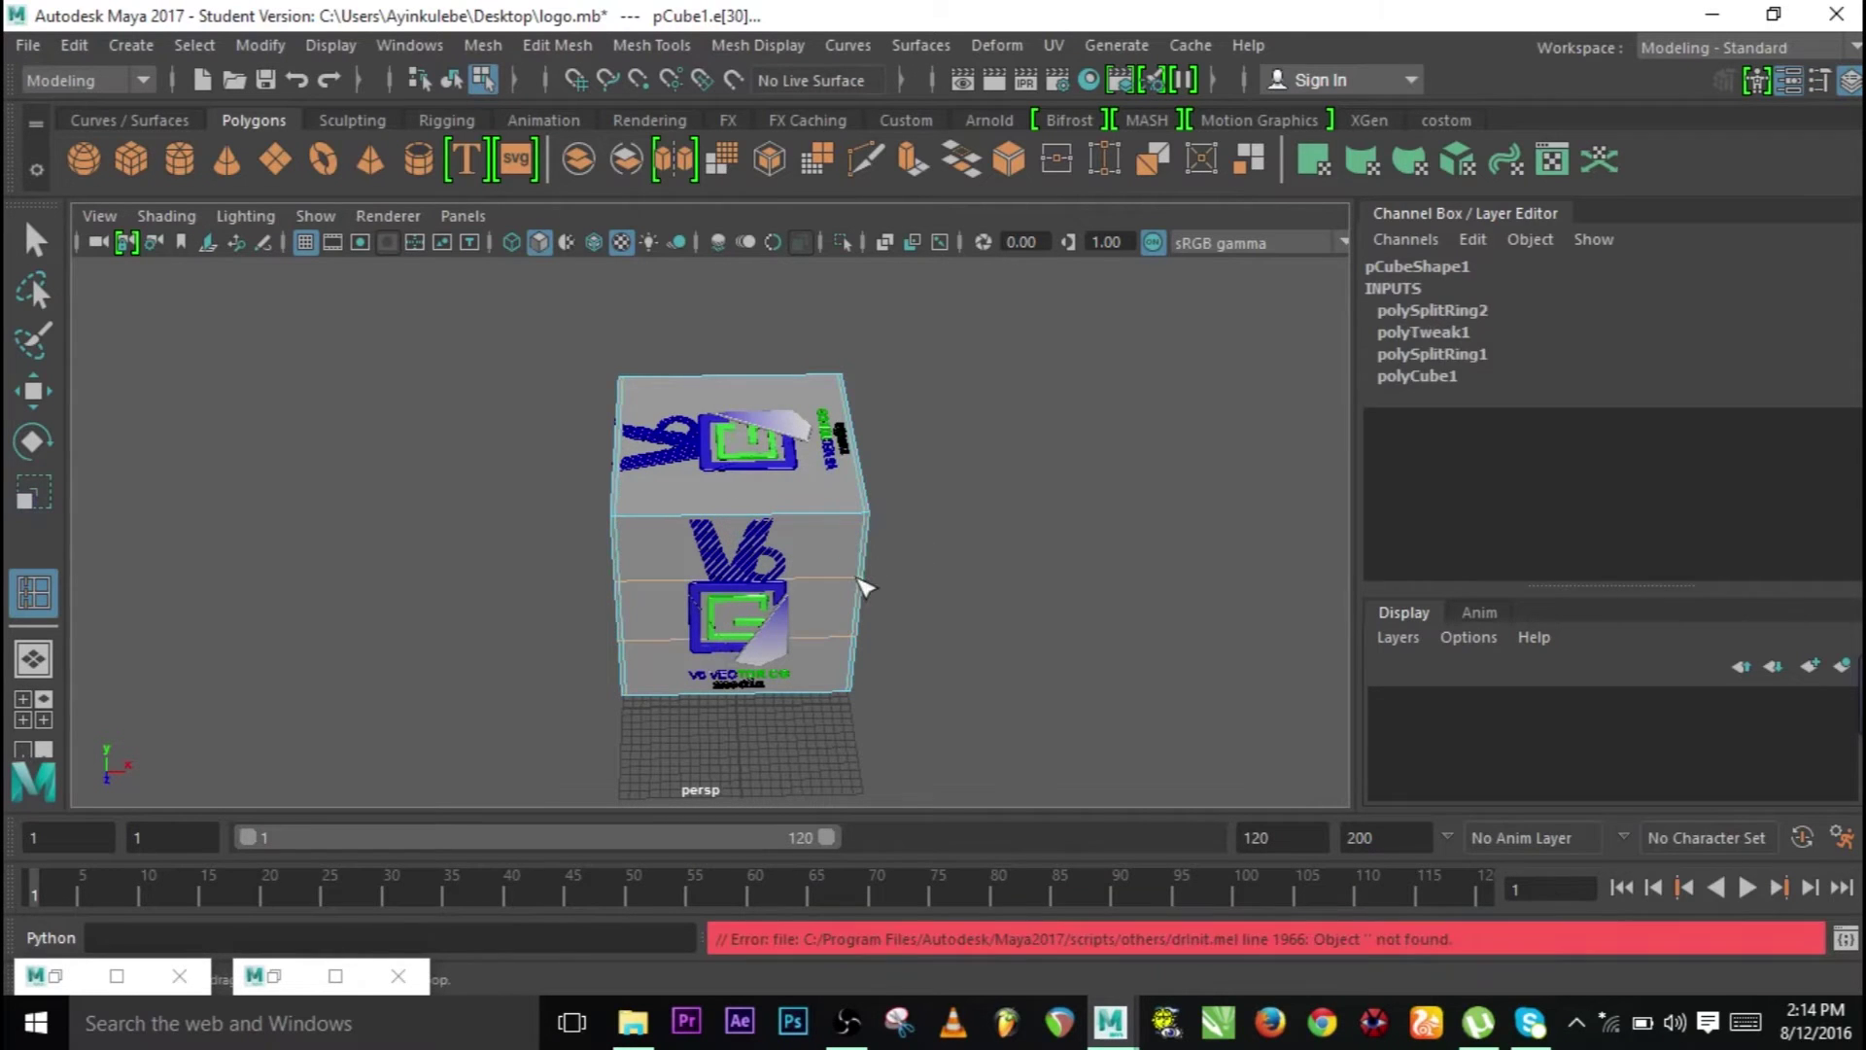
key("r")
left_click_drag(736, 413, 752, 194)
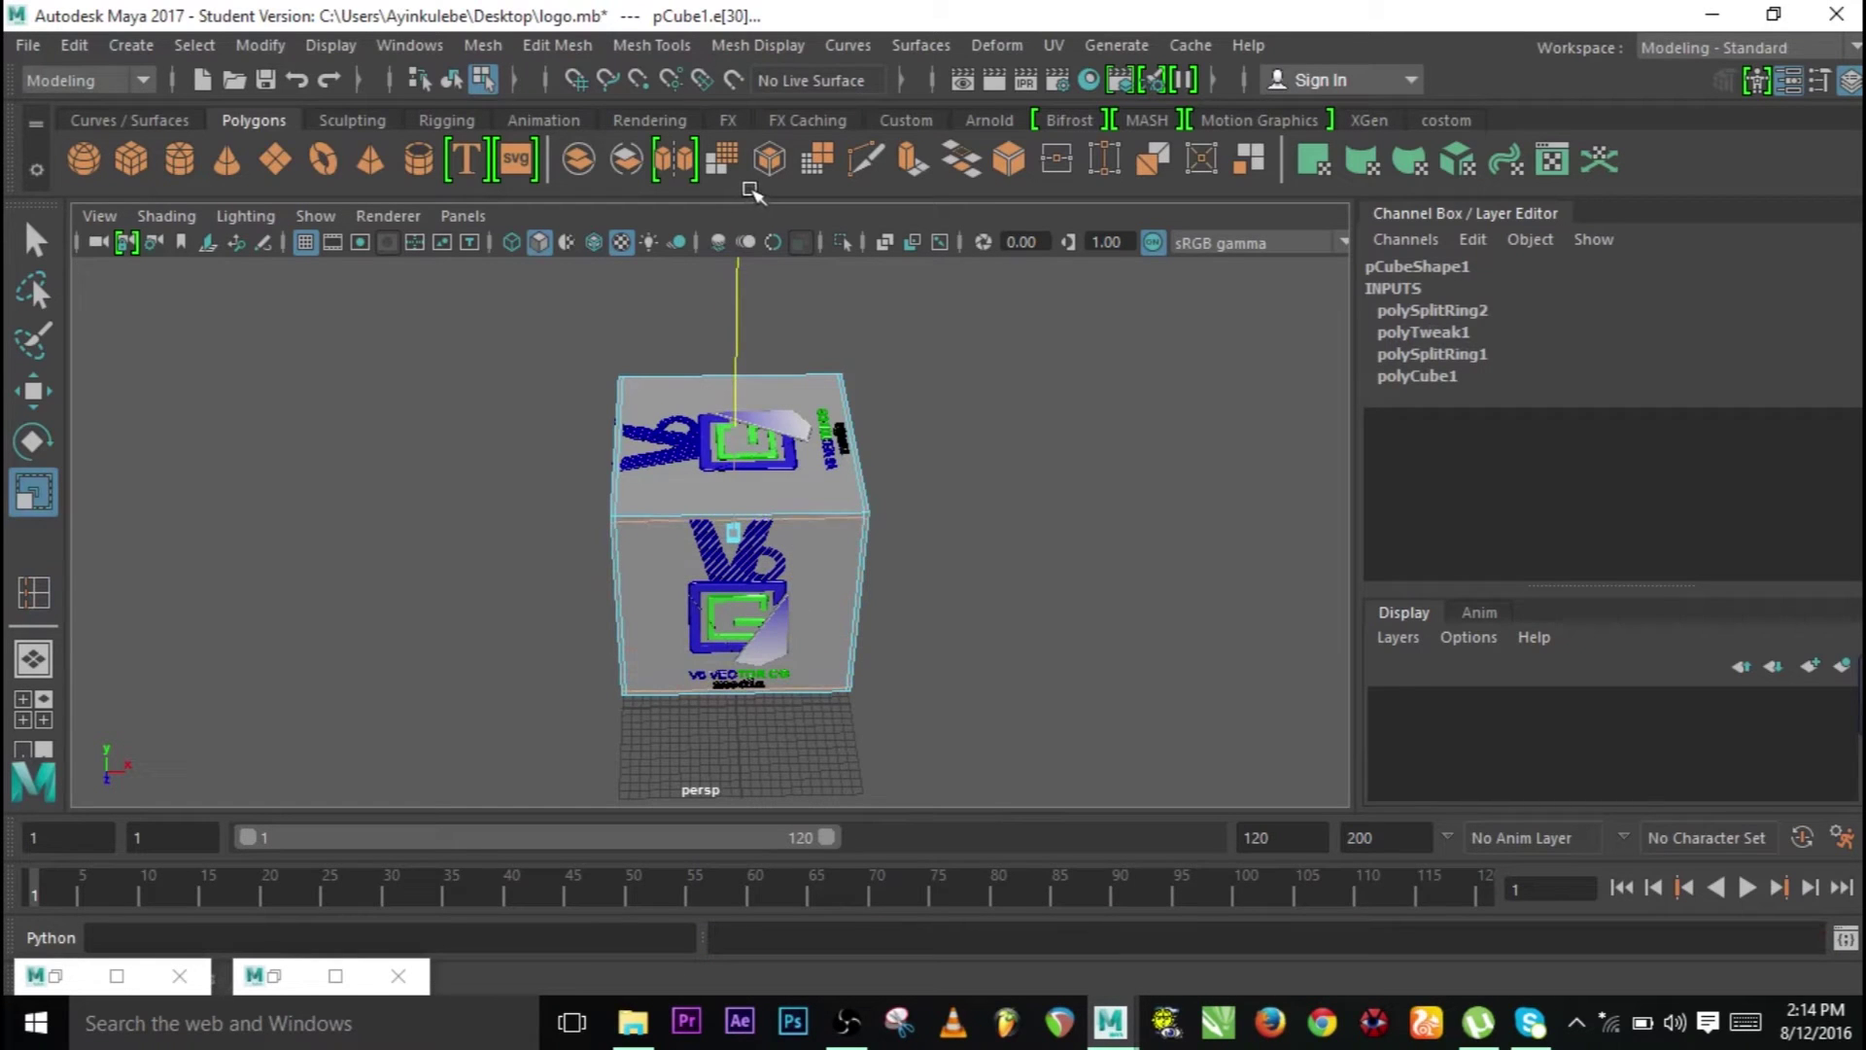
Step: Insert two edge loops across the cube's depth and scale them apart along Z toward the front and back faces
mouse_move(700, 486)
left_mouse_down("alt")
mouse_move(768, 500)
mouse_move(705, 508)
left_mouse_up("alt")
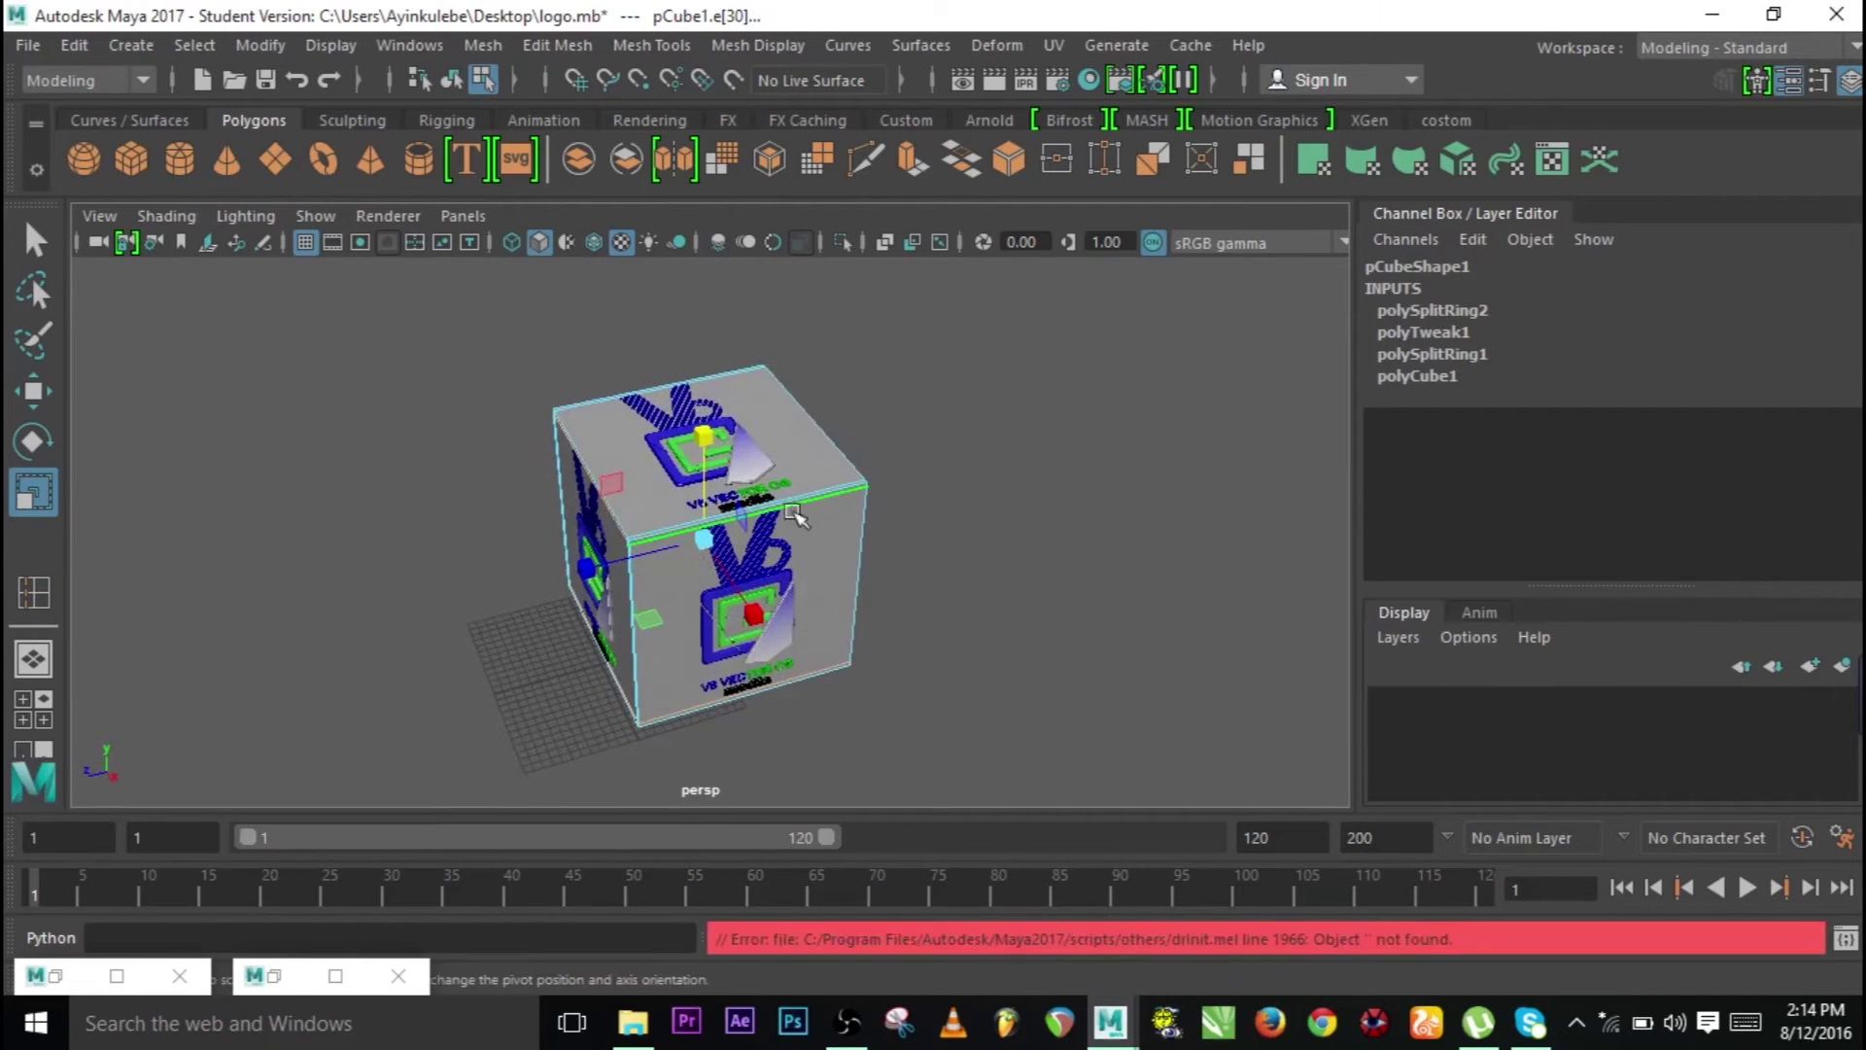
left_click(33, 592)
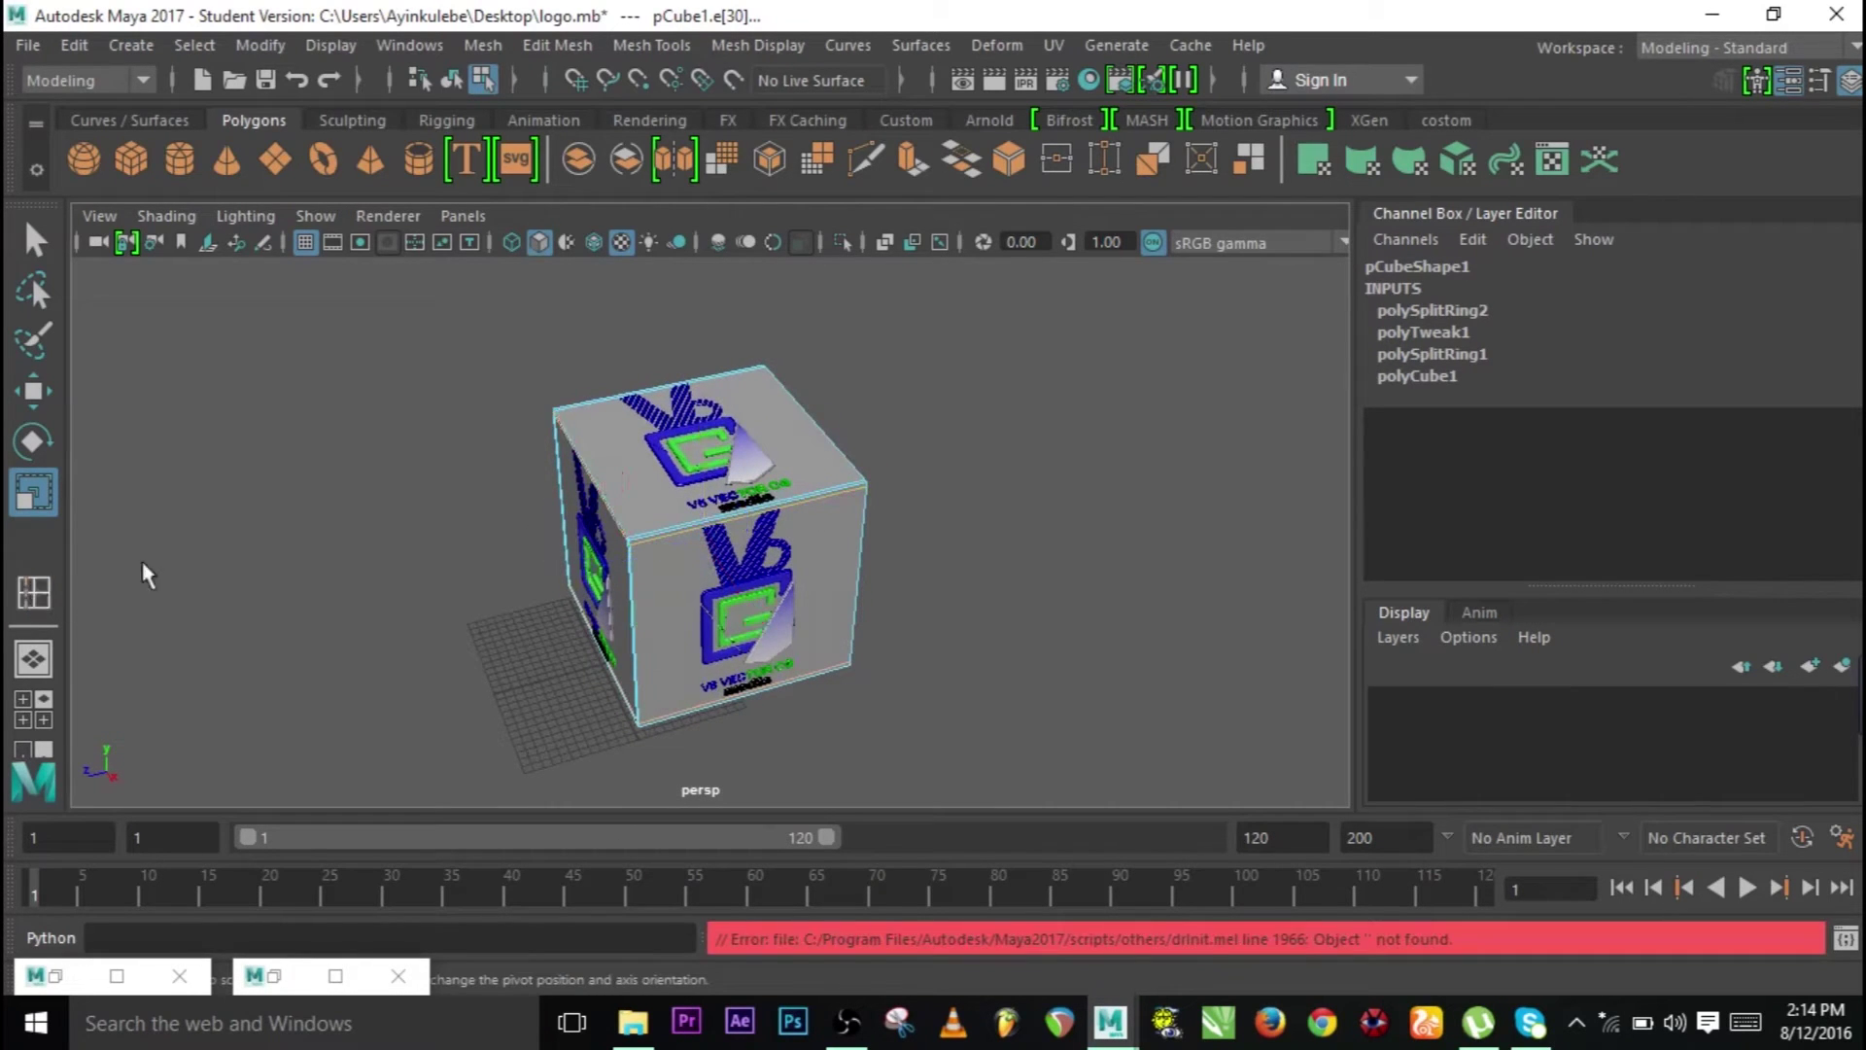
left_click(829, 503)
key("r")
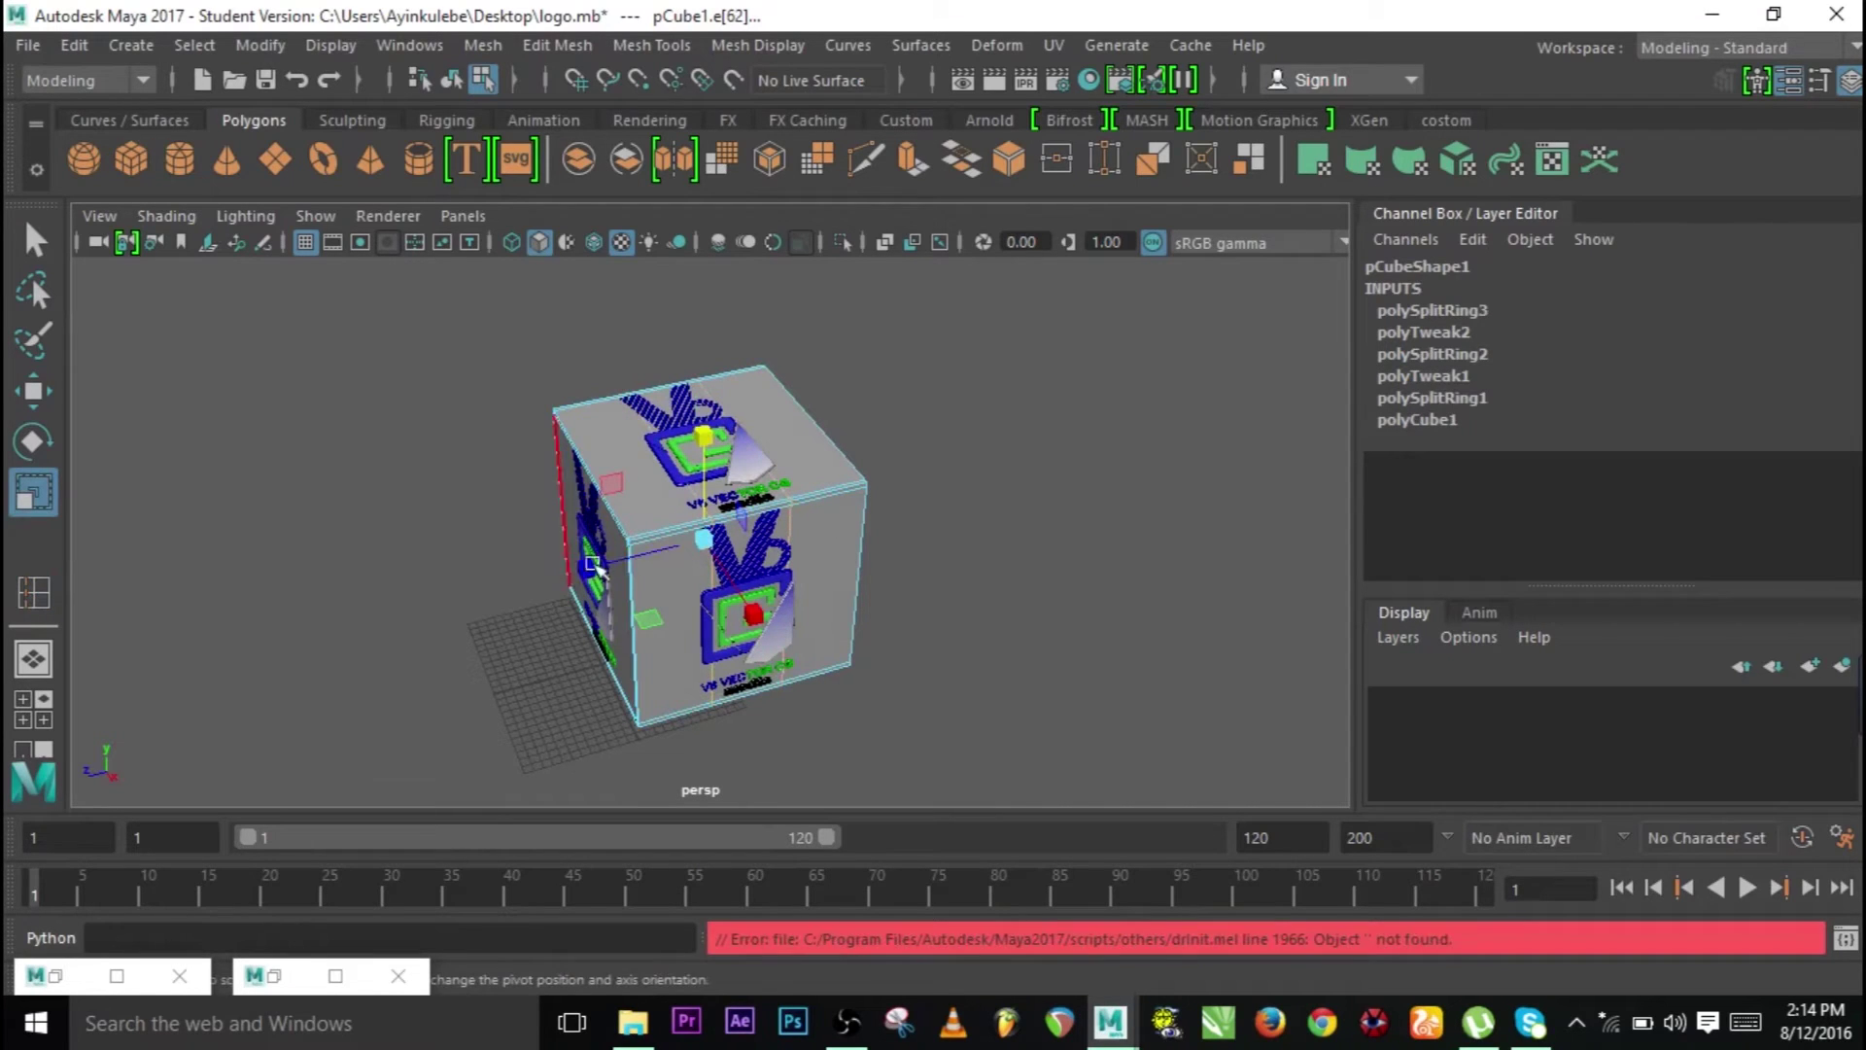
left_click_drag(479, 622, 354, 646)
left_click(623, 559)
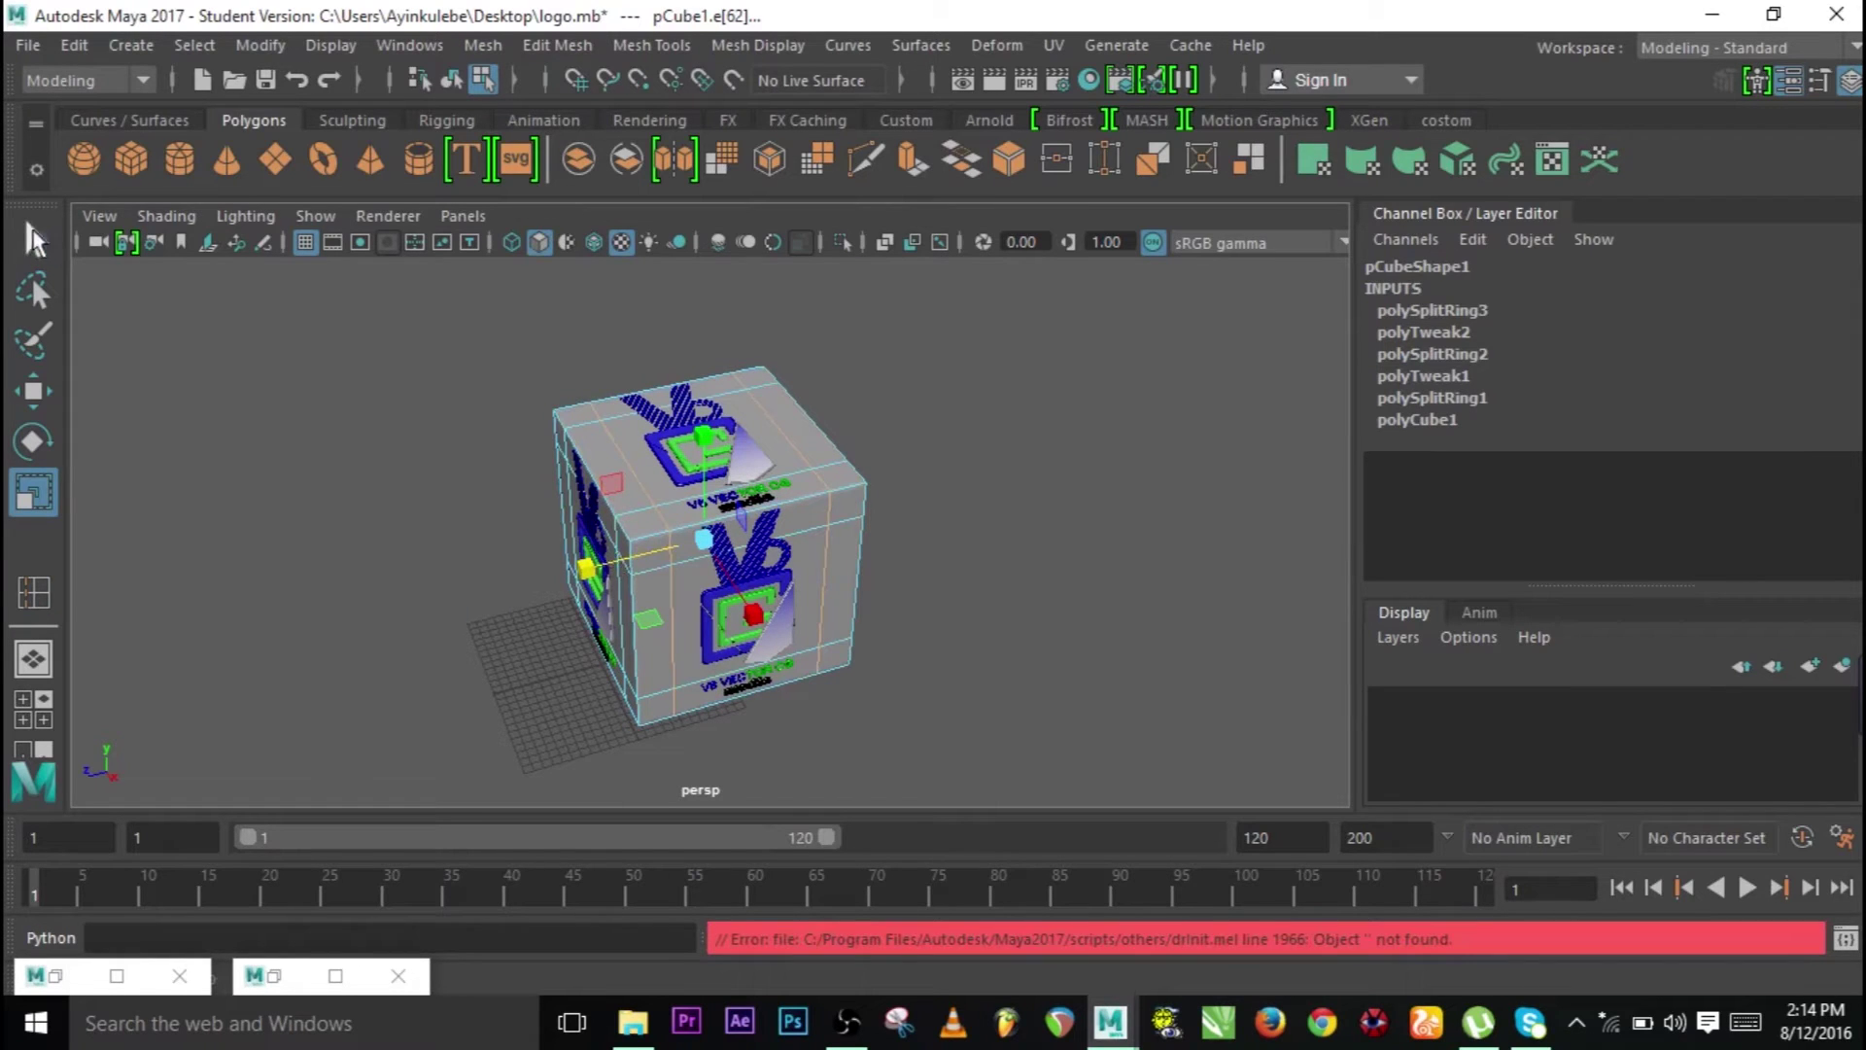
left_click(49, 245)
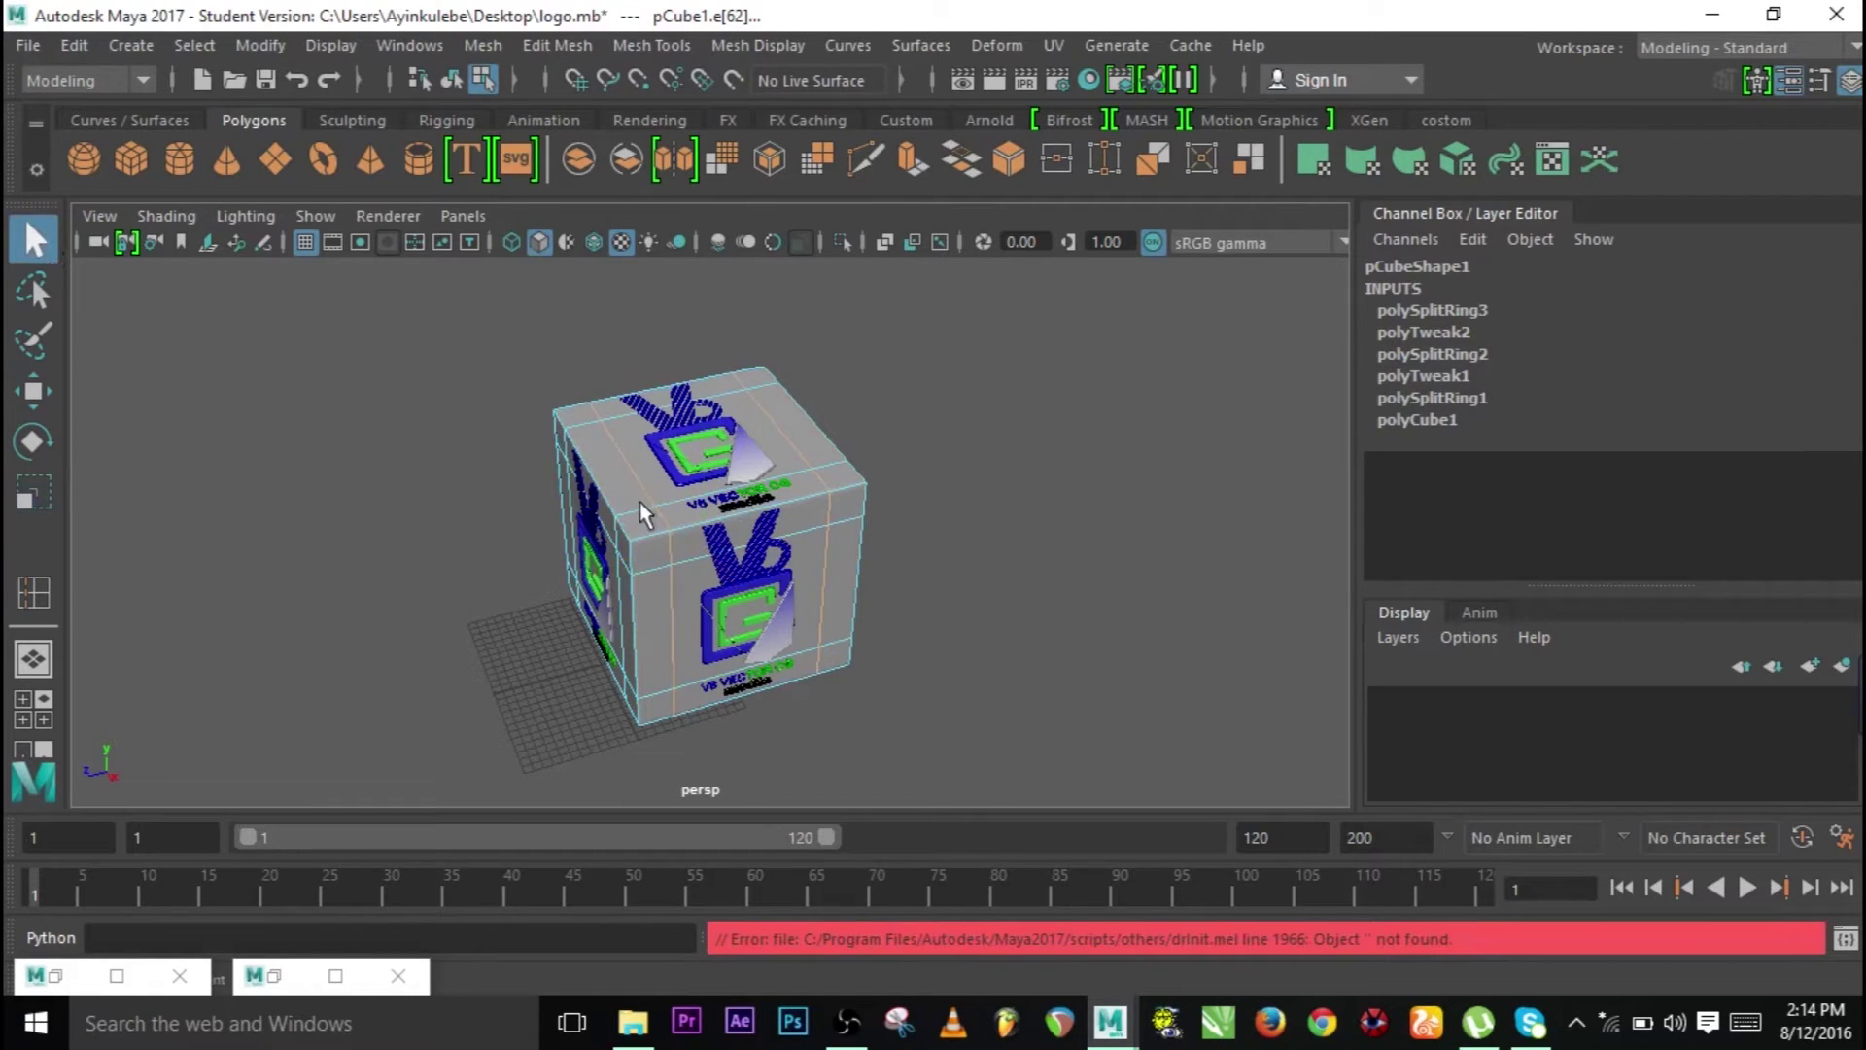
Step: Return the cube from edge component mode to object mode and clear the selection
right_click_drag(656, 485, 745, 183)
left_click(795, 352)
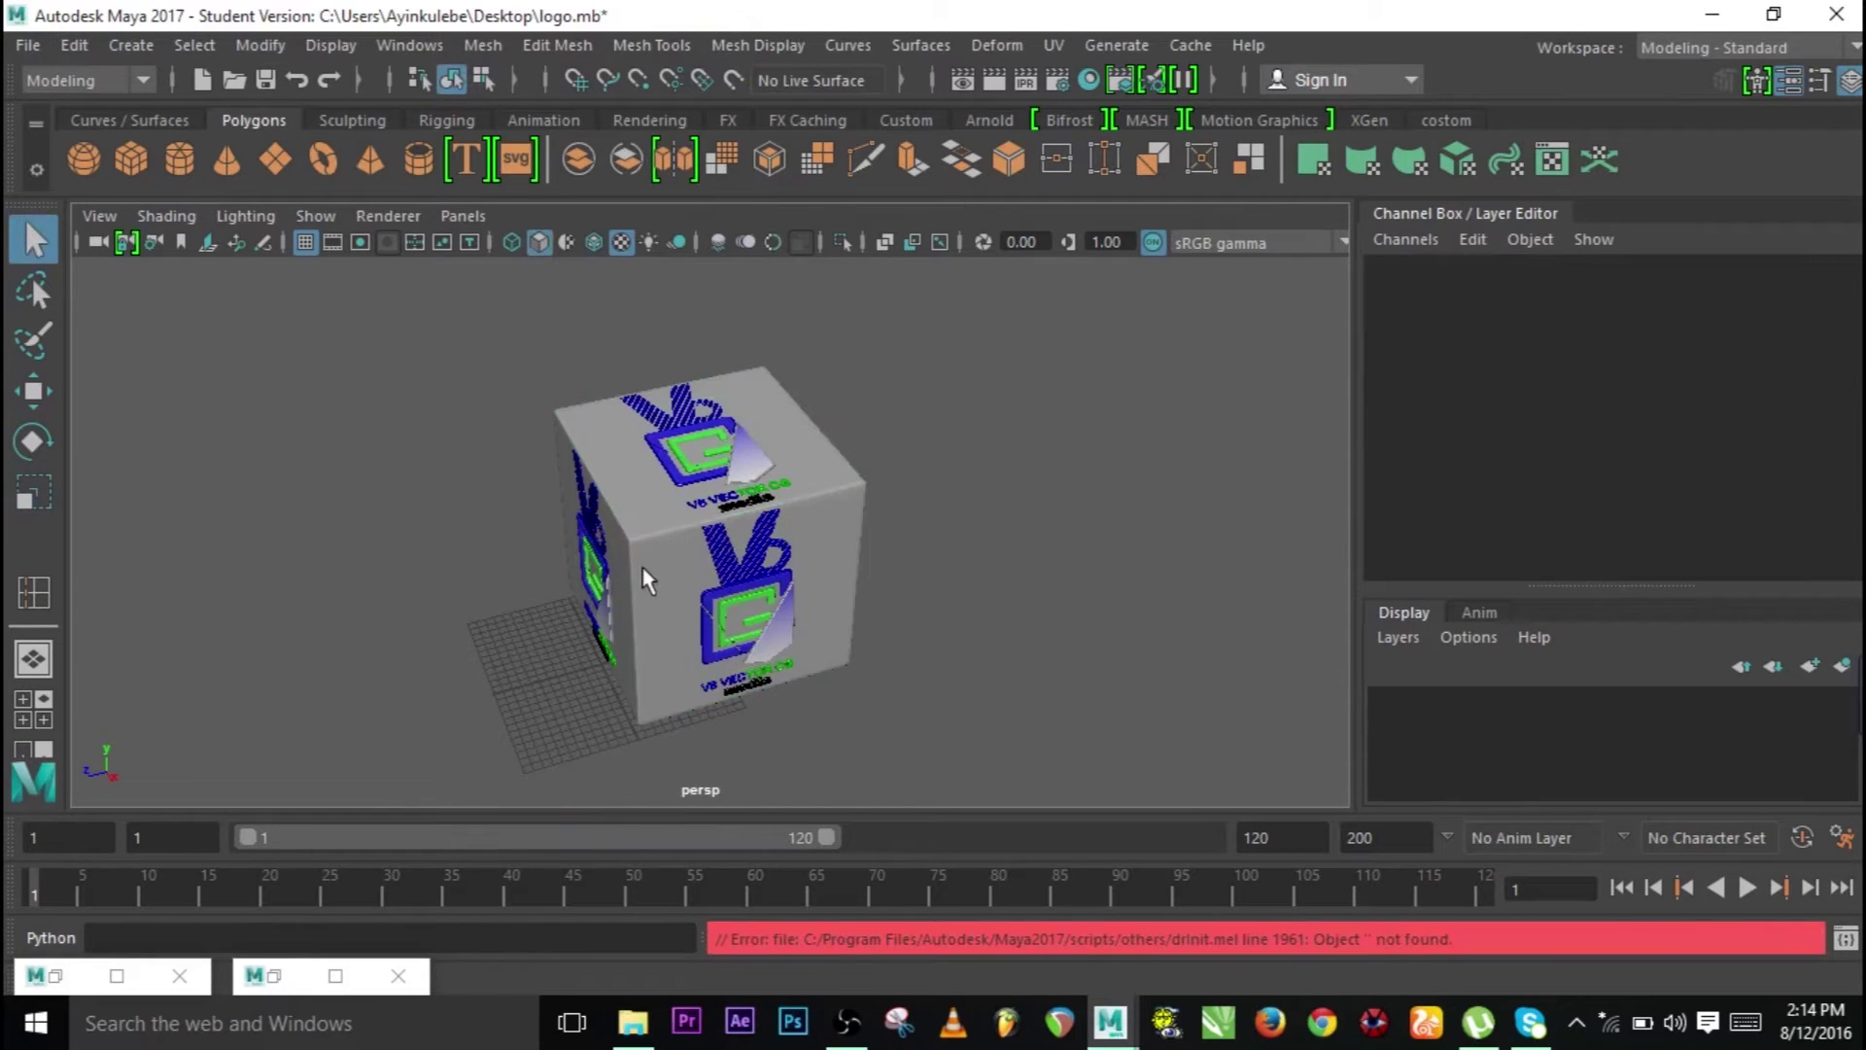
Step: Inspect the individual logo pieces on the cube's faces and view the attributes of one logo's gradient-coloured piece
mouse_move(622, 641)
left_mouse_down("alt")
mouse_move(846, 544)
mouse_move(879, 454)
mouse_move(840, 519)
mouse_move(667, 654)
mouse_move(645, 625)
left_mouse_up("alt")
left_click(670, 637)
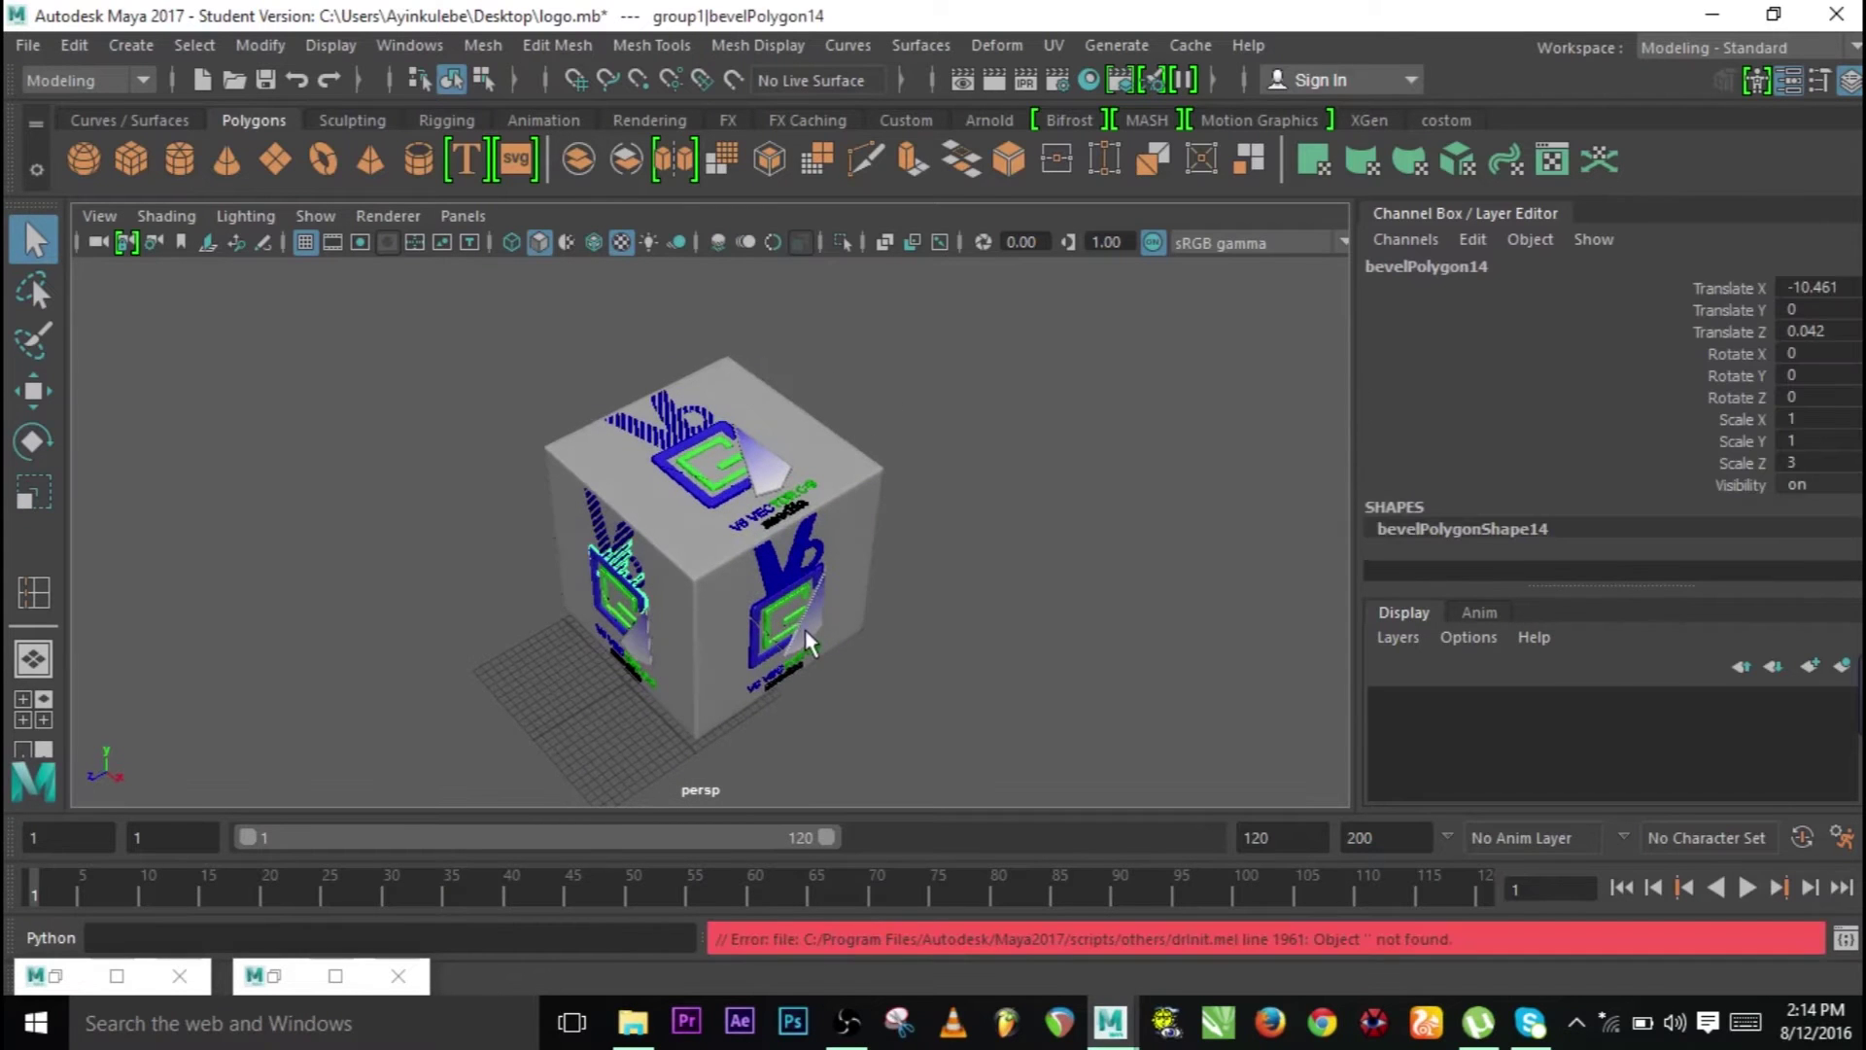
left_click(795, 593, "shift")
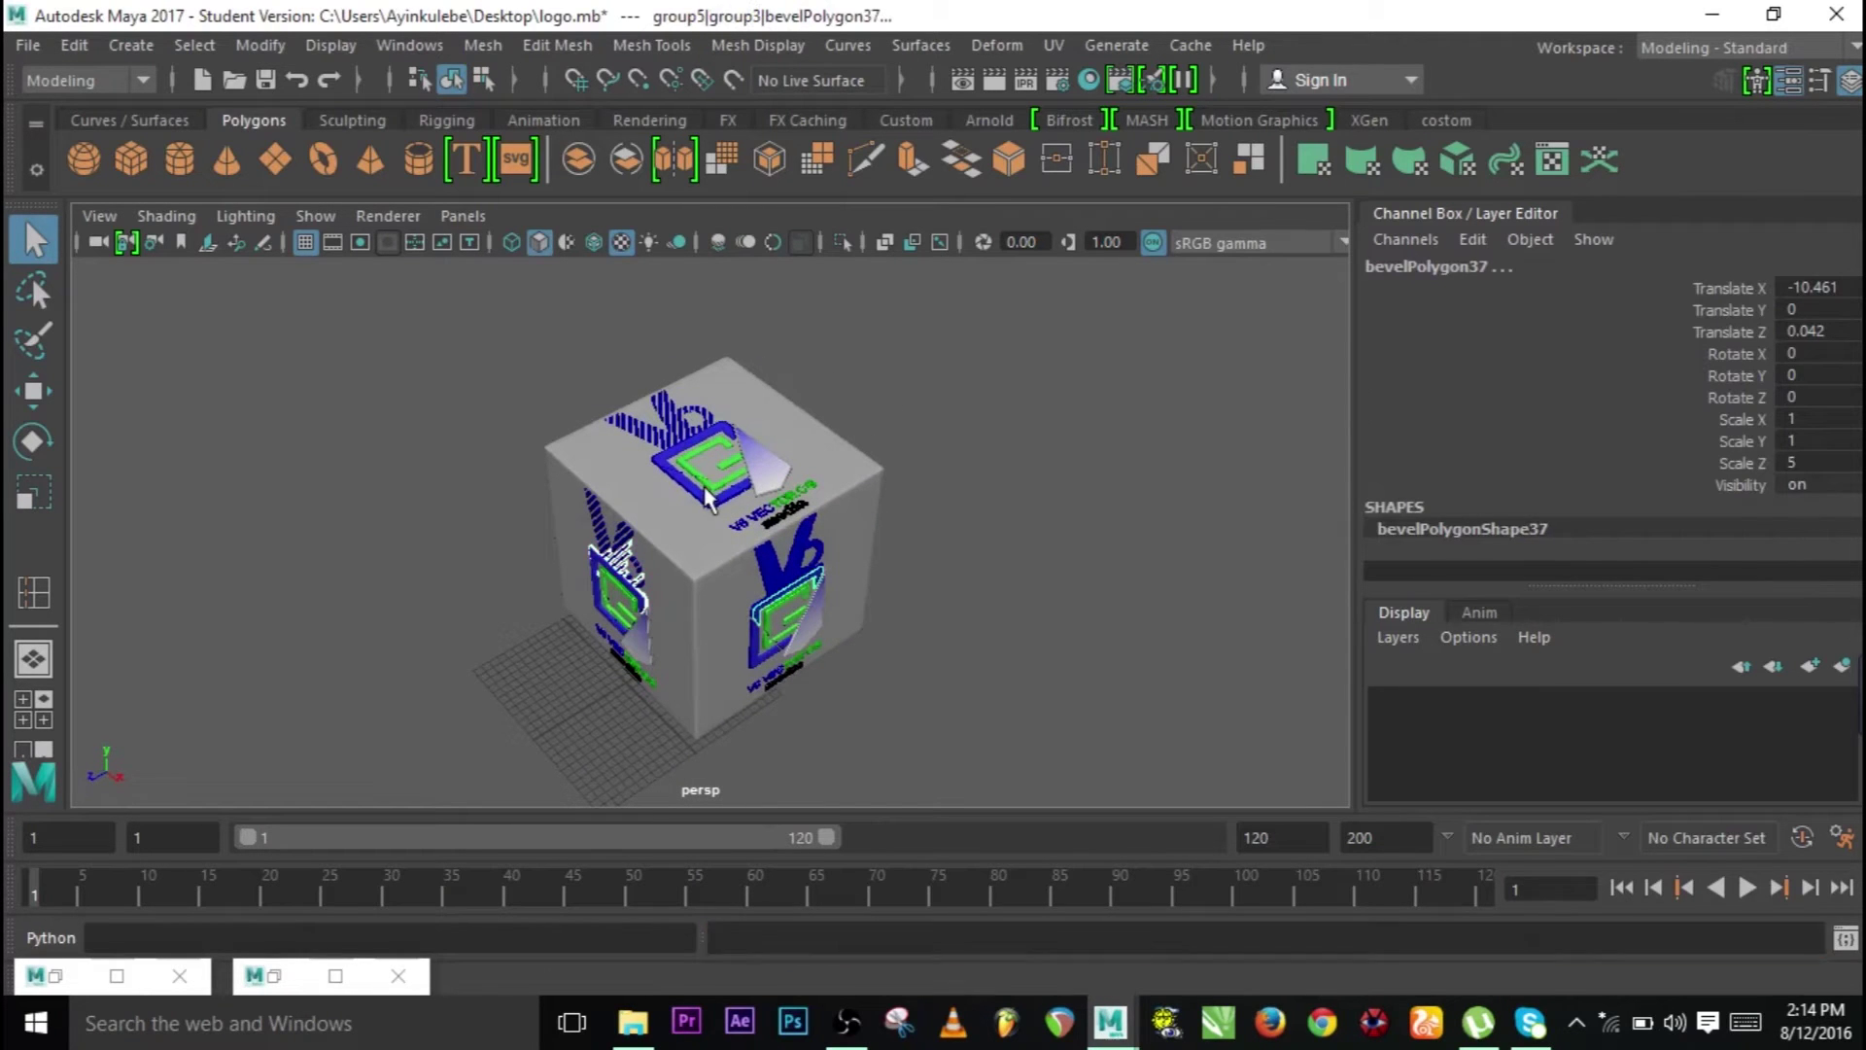
left_click_drag(704, 646, 667, 637, "alt")
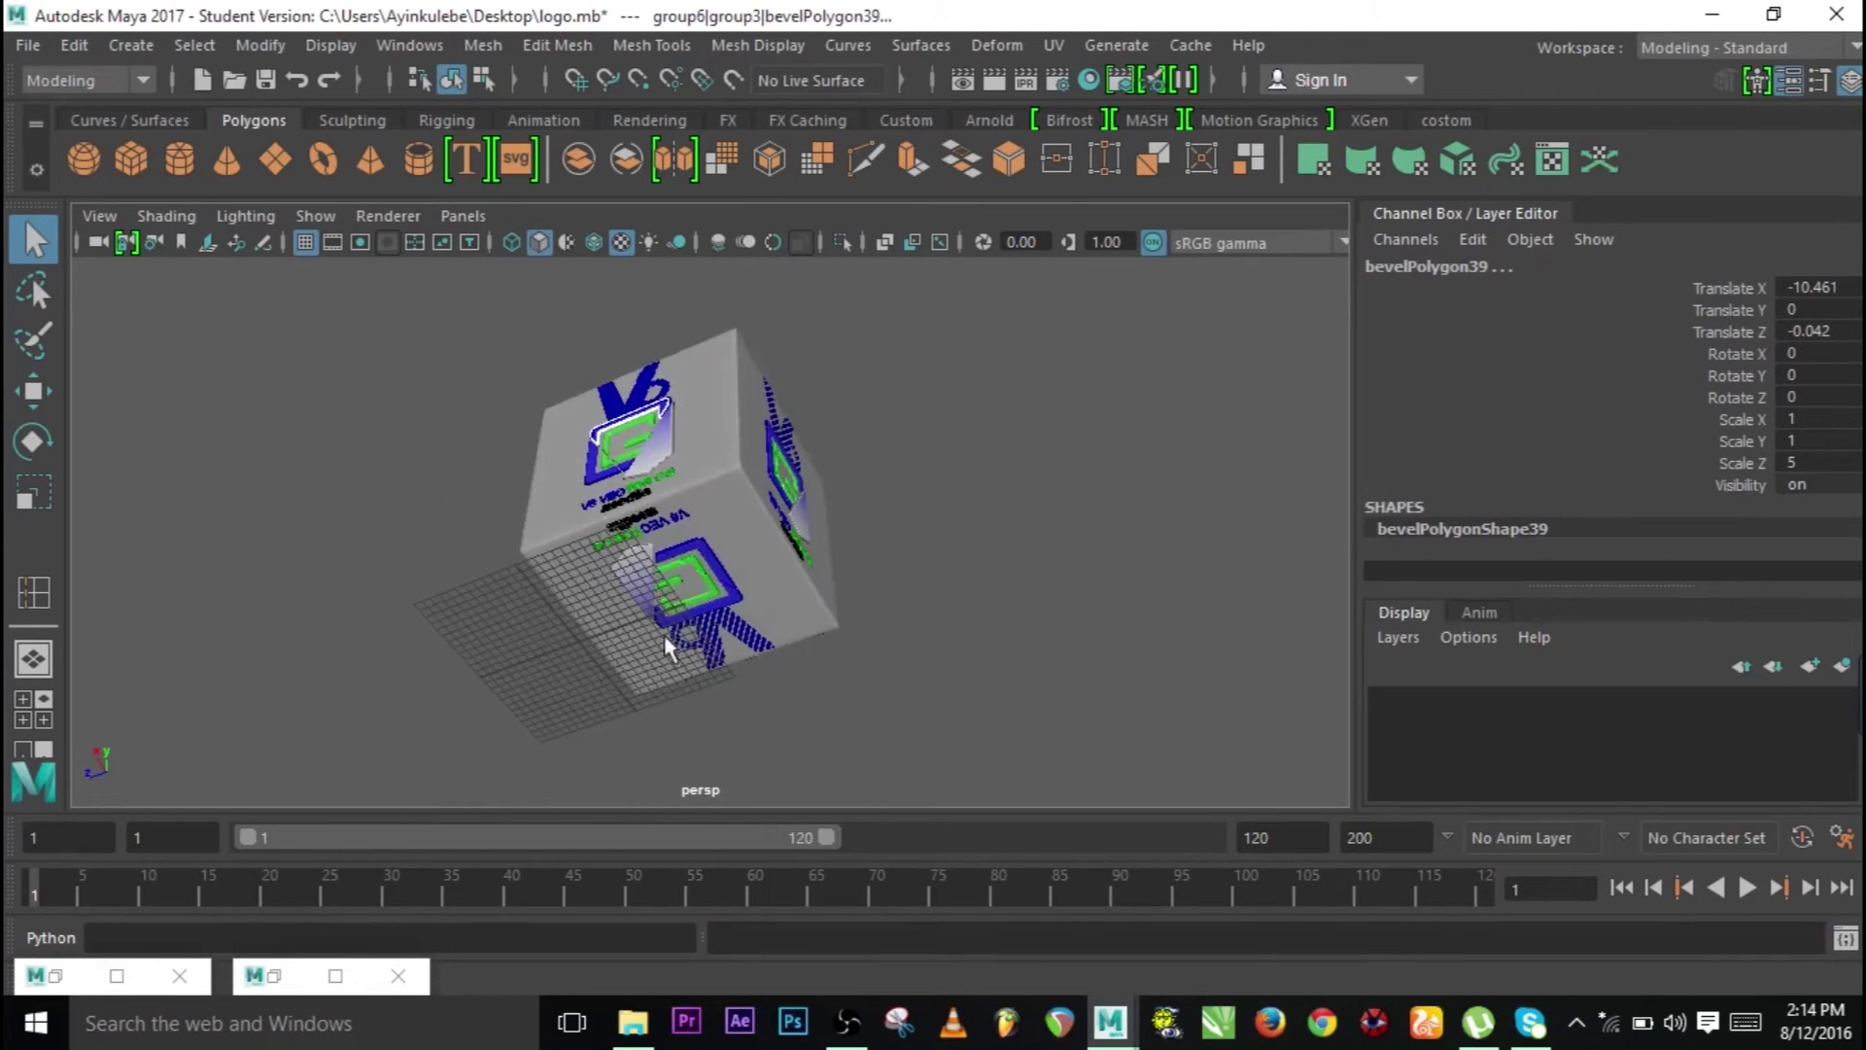
left_click(743, 521)
left_click(749, 583)
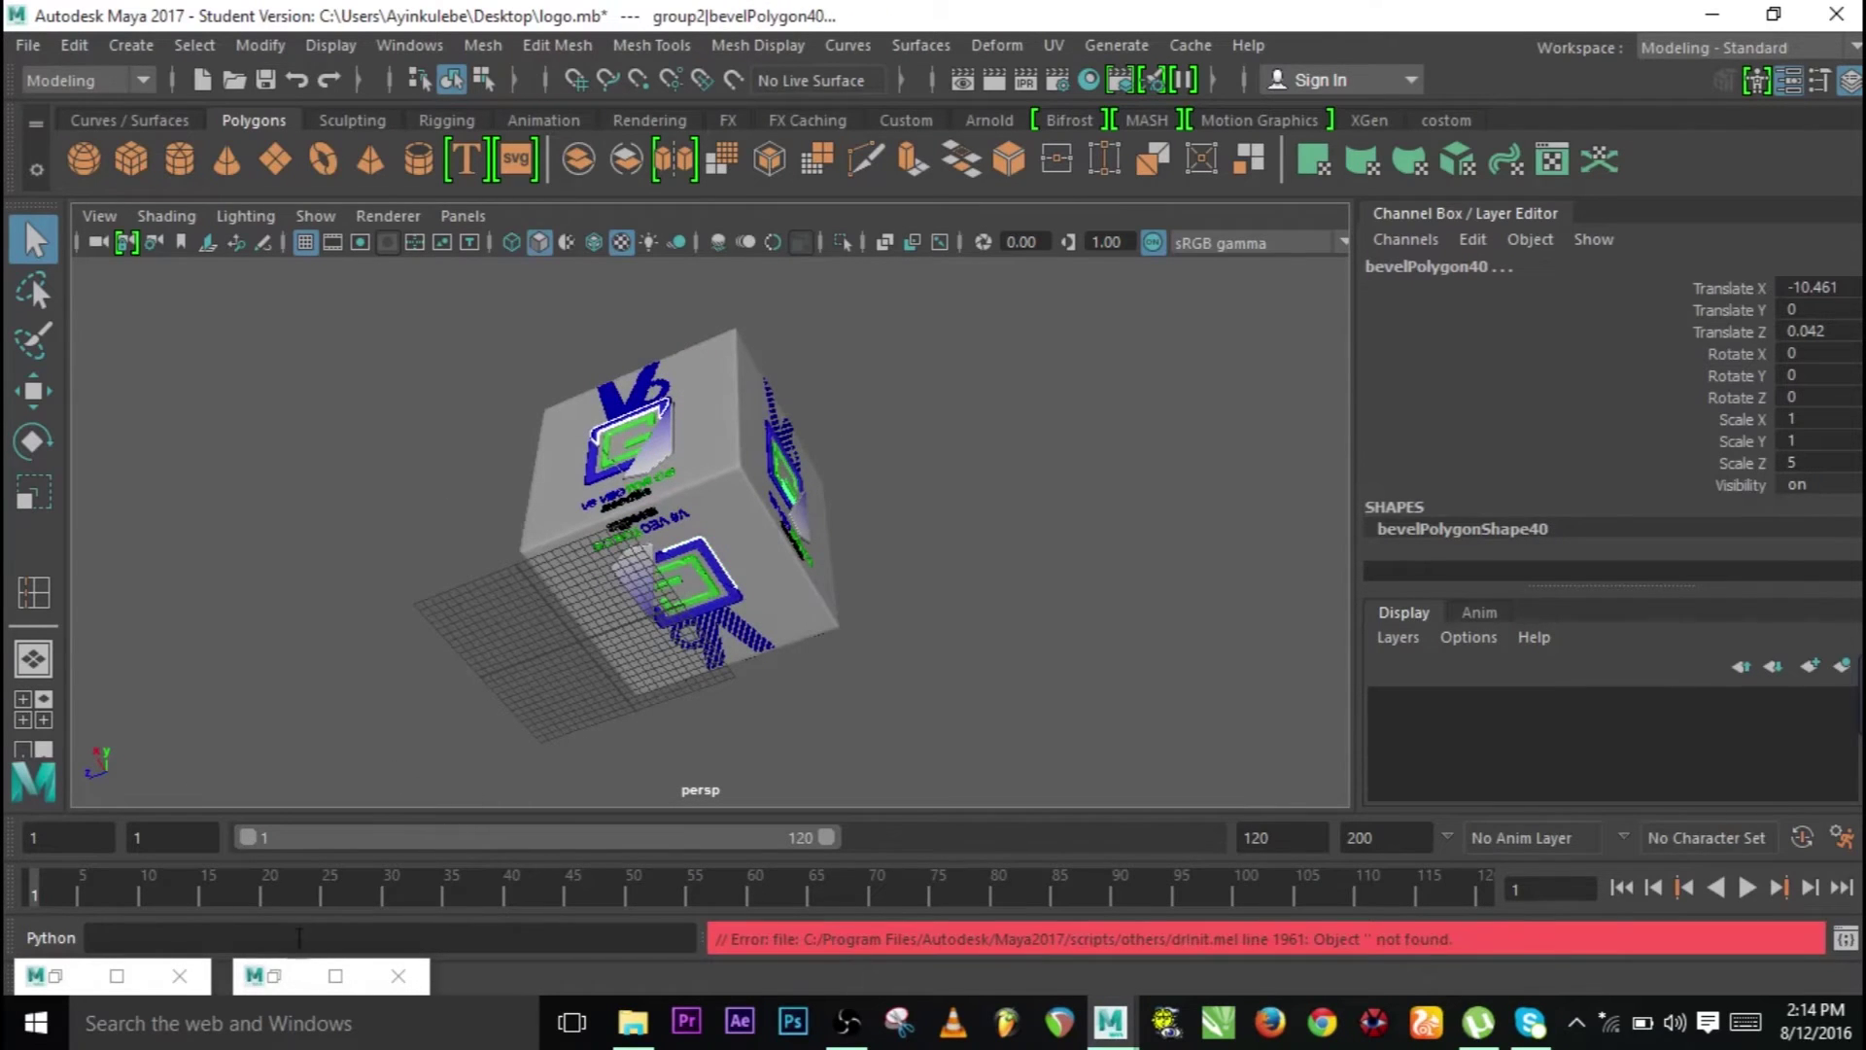
left_click(294, 972)
left_click(860, 452)
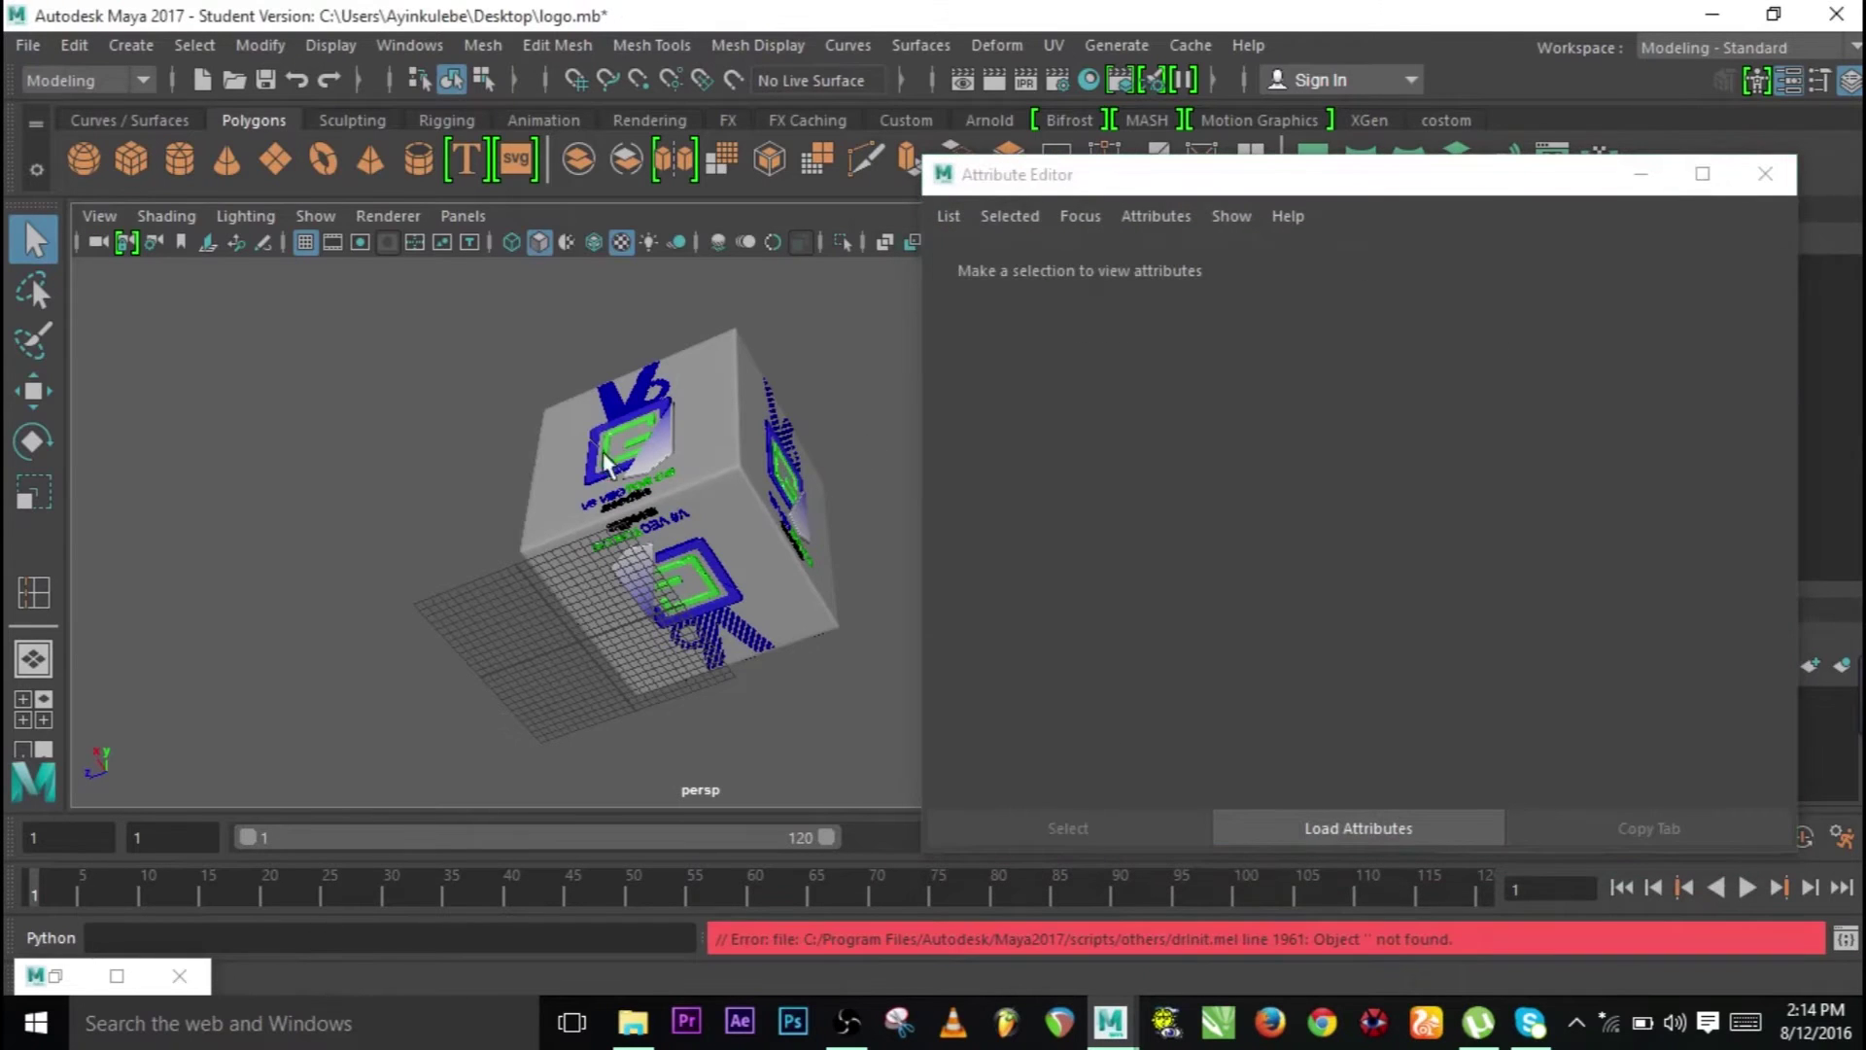
left_click(665, 445)
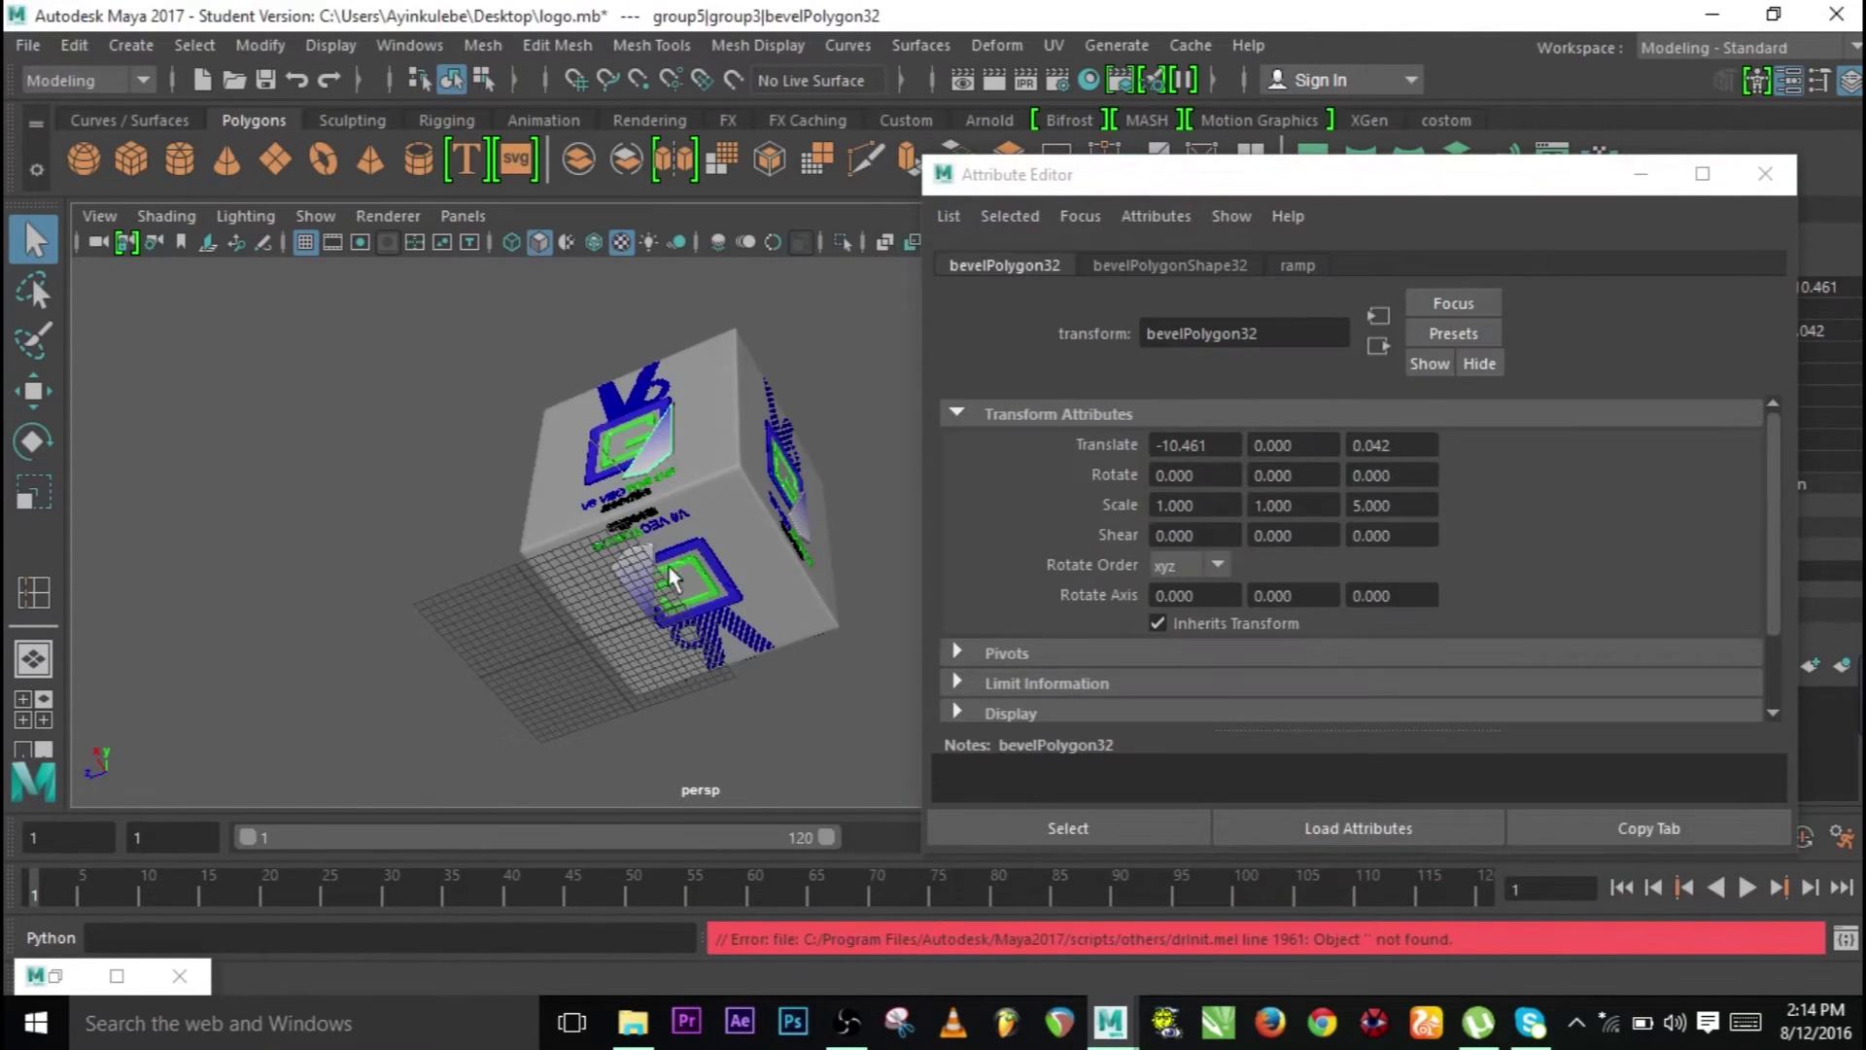
left_click_drag(670, 580, 744, 622, "alt")
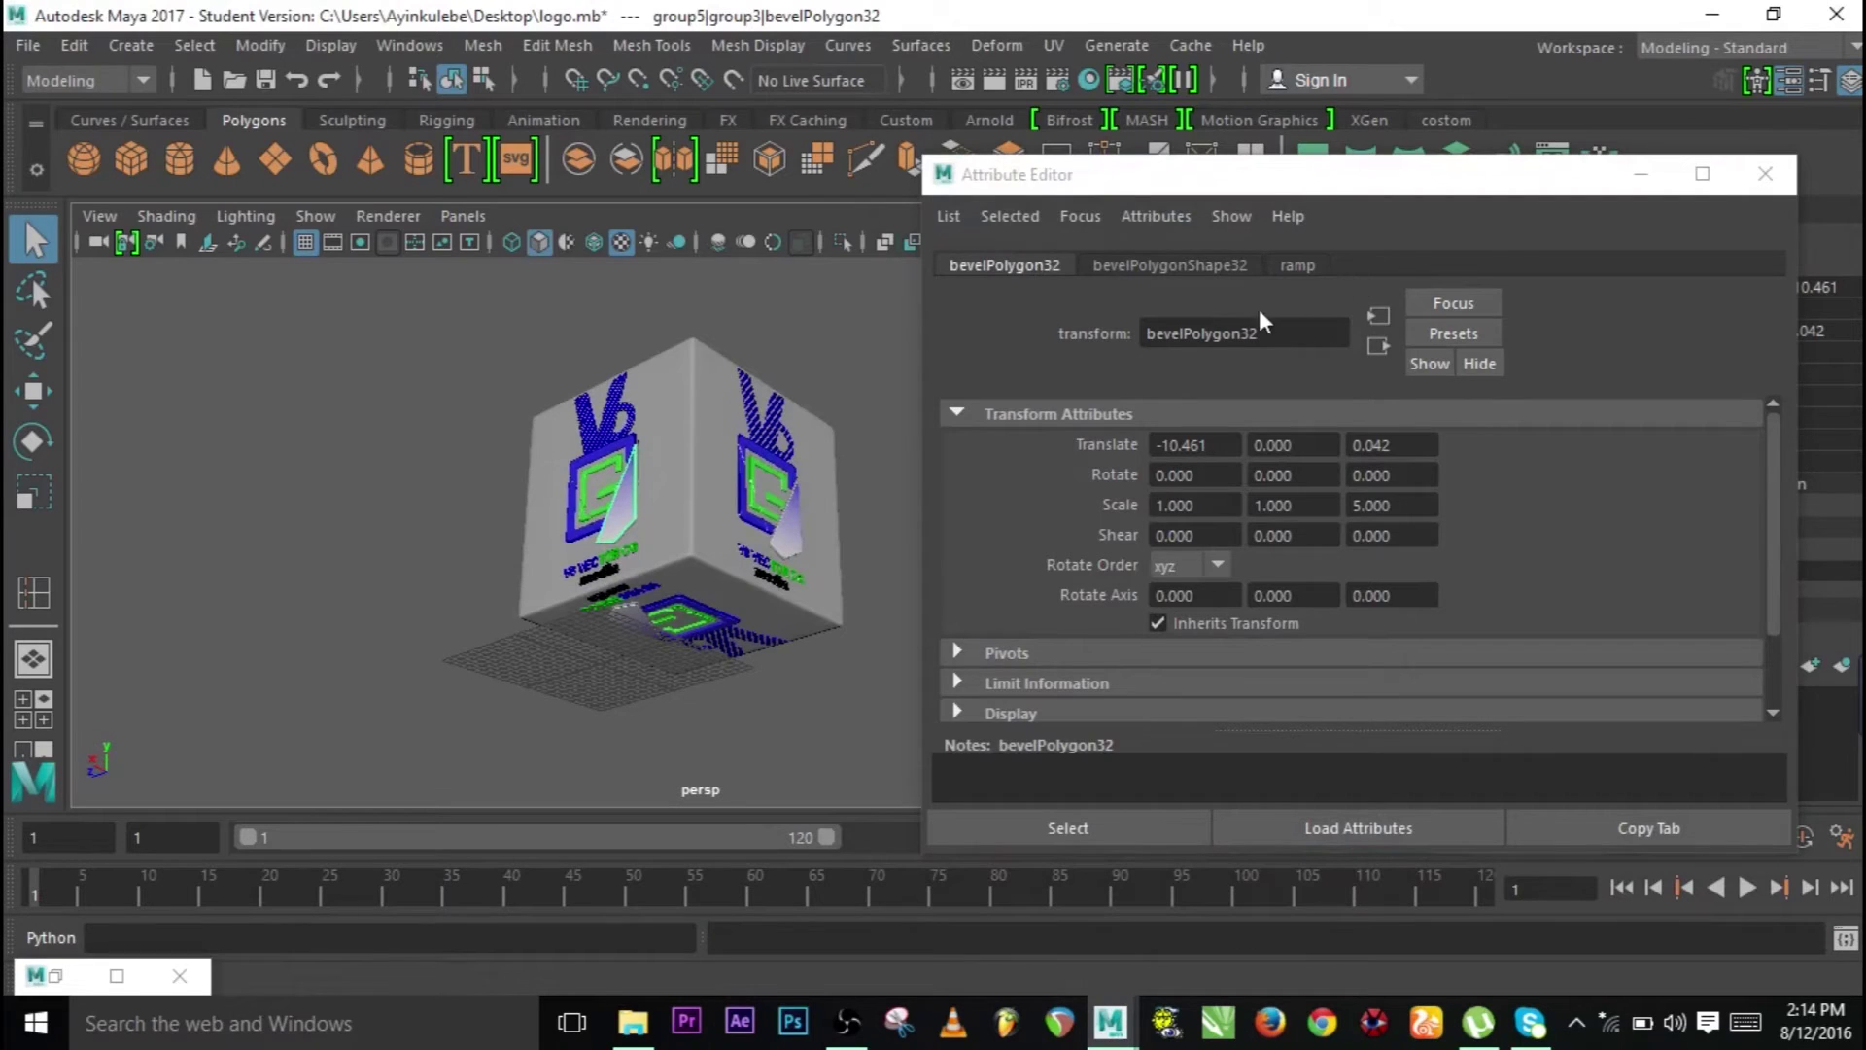
left_click(1645, 178)
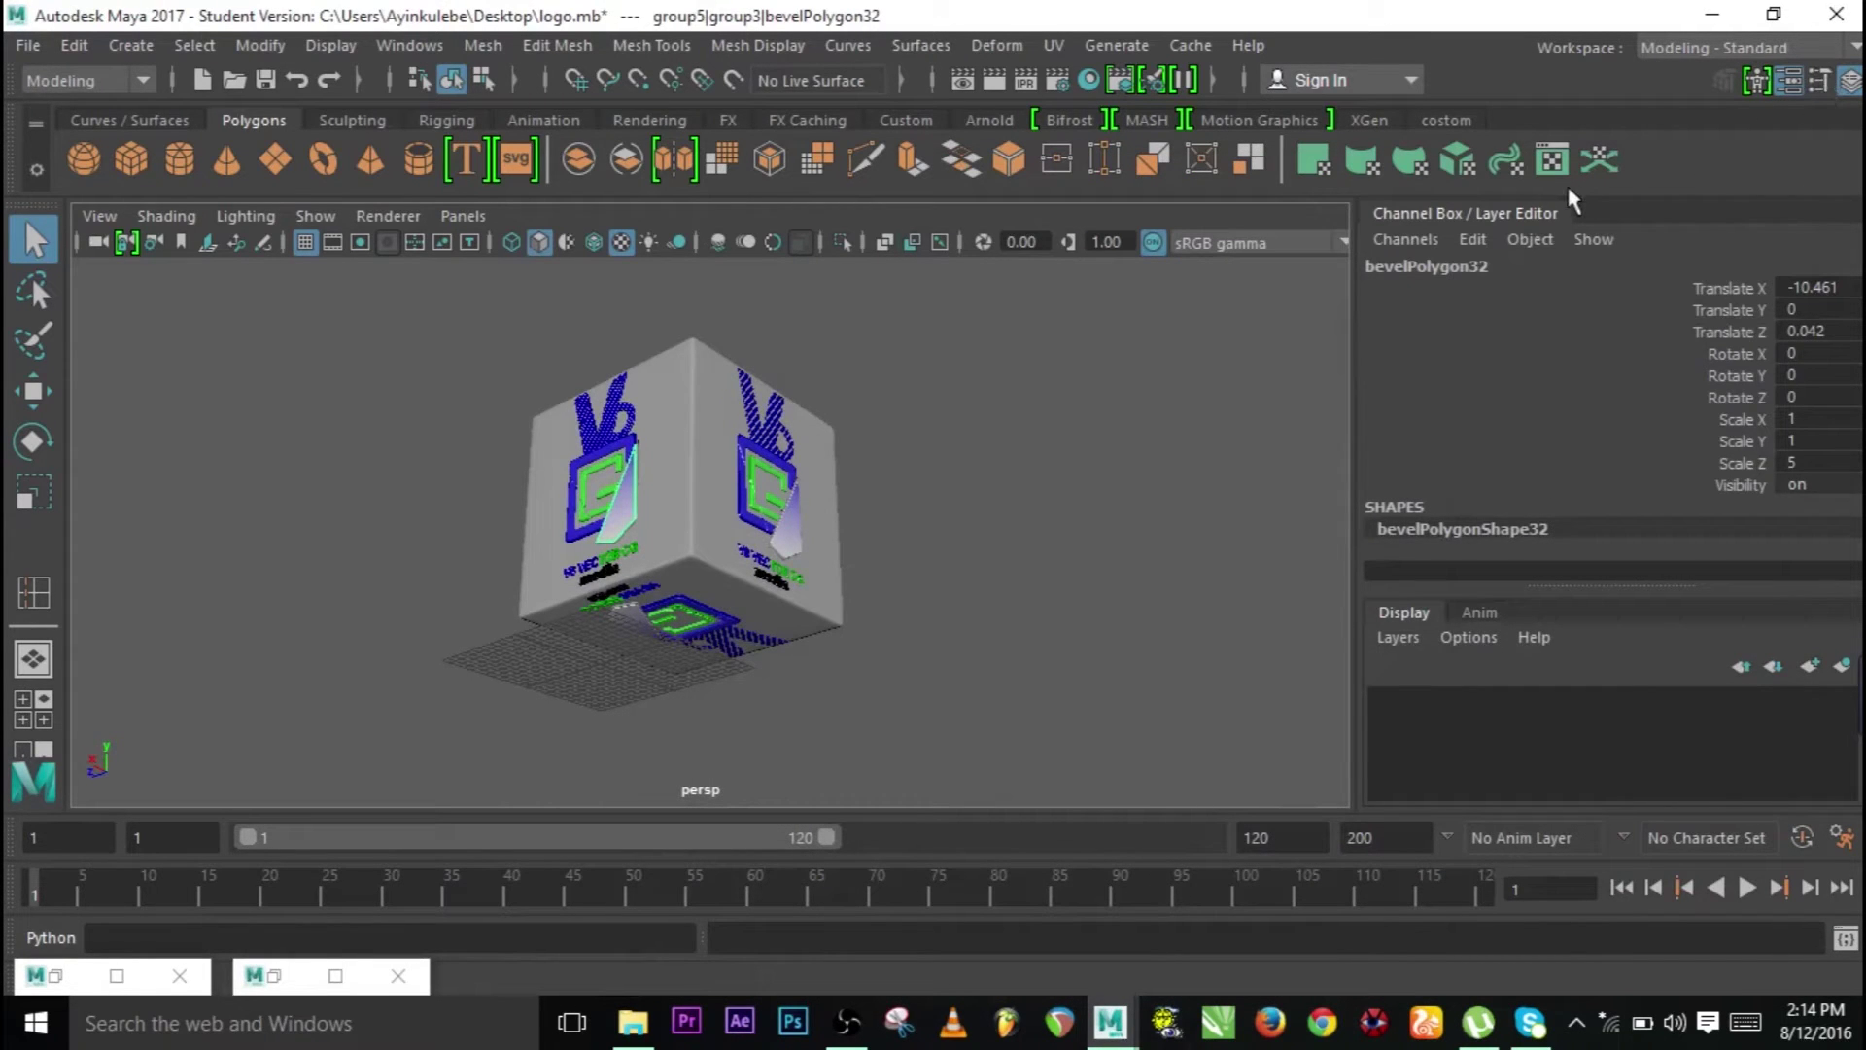
Step: Examine in the Outliner which cube face's logo belongs to each of group1, group2, group5 and group6
left_click(57, 975)
left_click_drag(640, 299, 1169, 216)
left_click(986, 471)
left_click(980, 498)
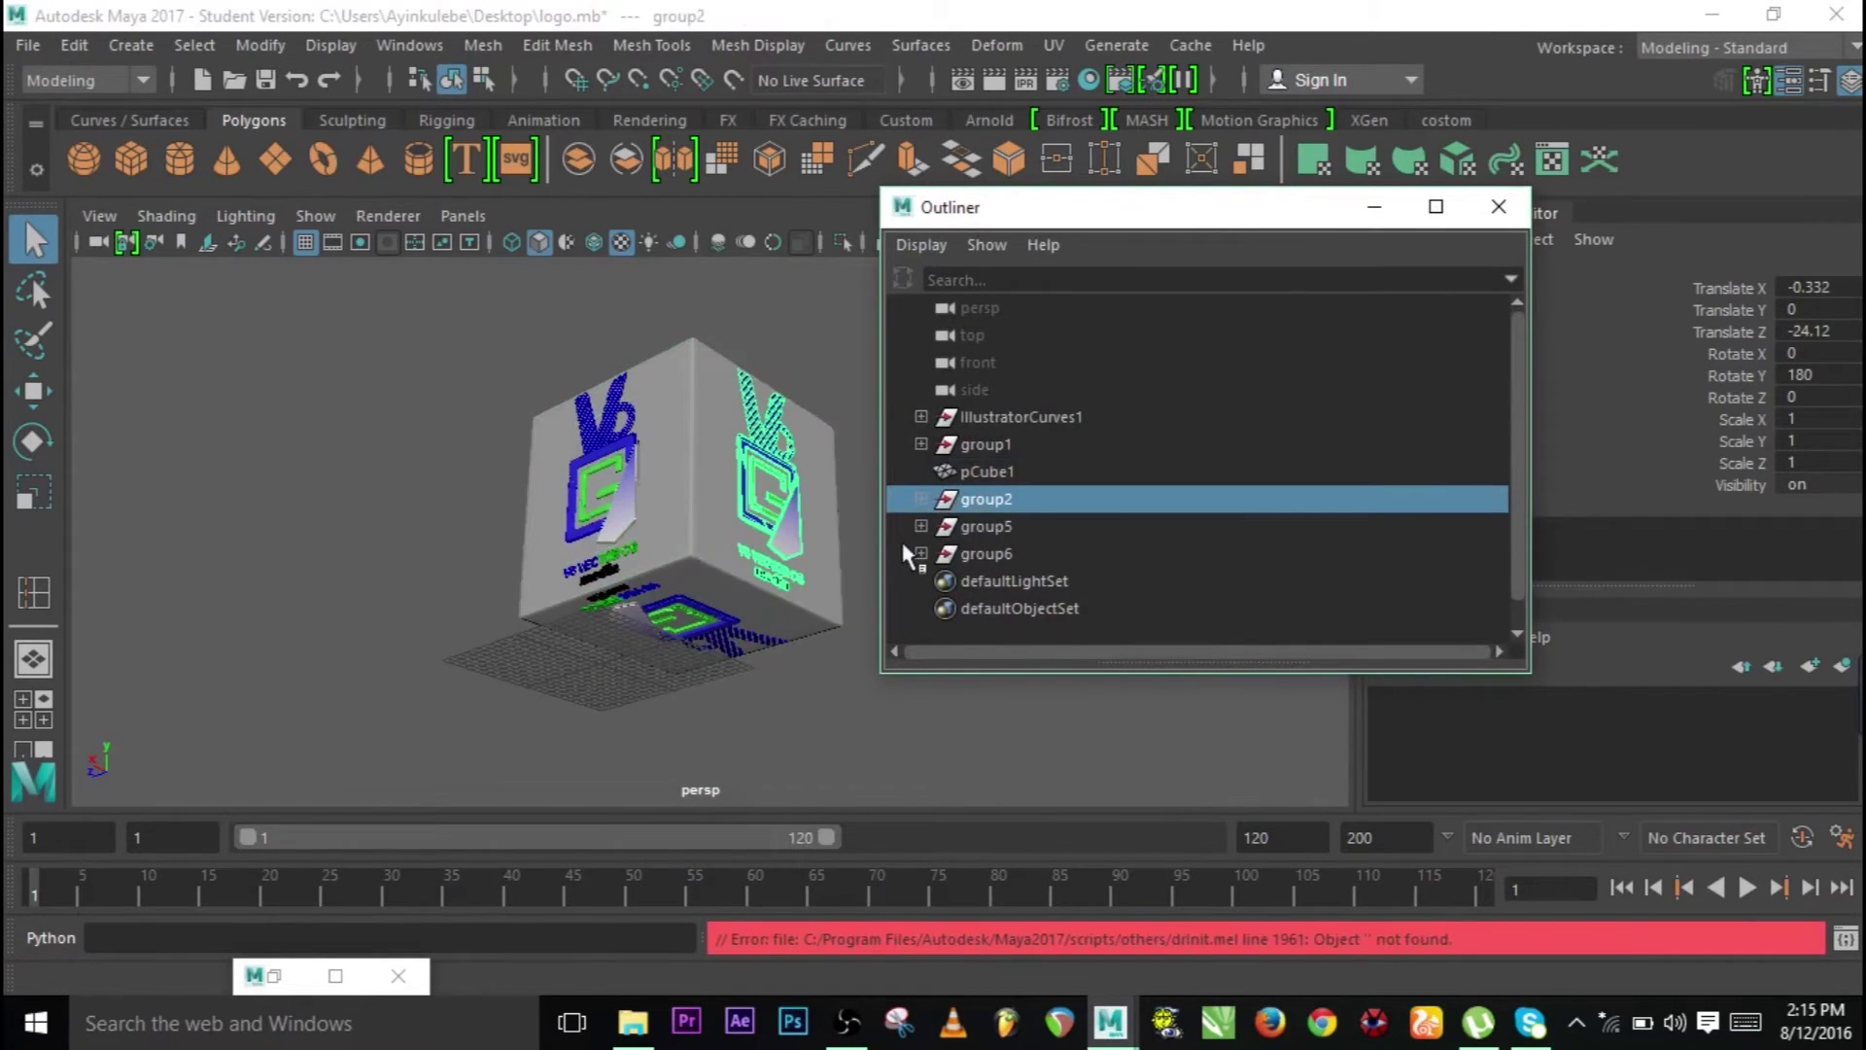
left_click_drag(712, 595, 583, 694, "alt")
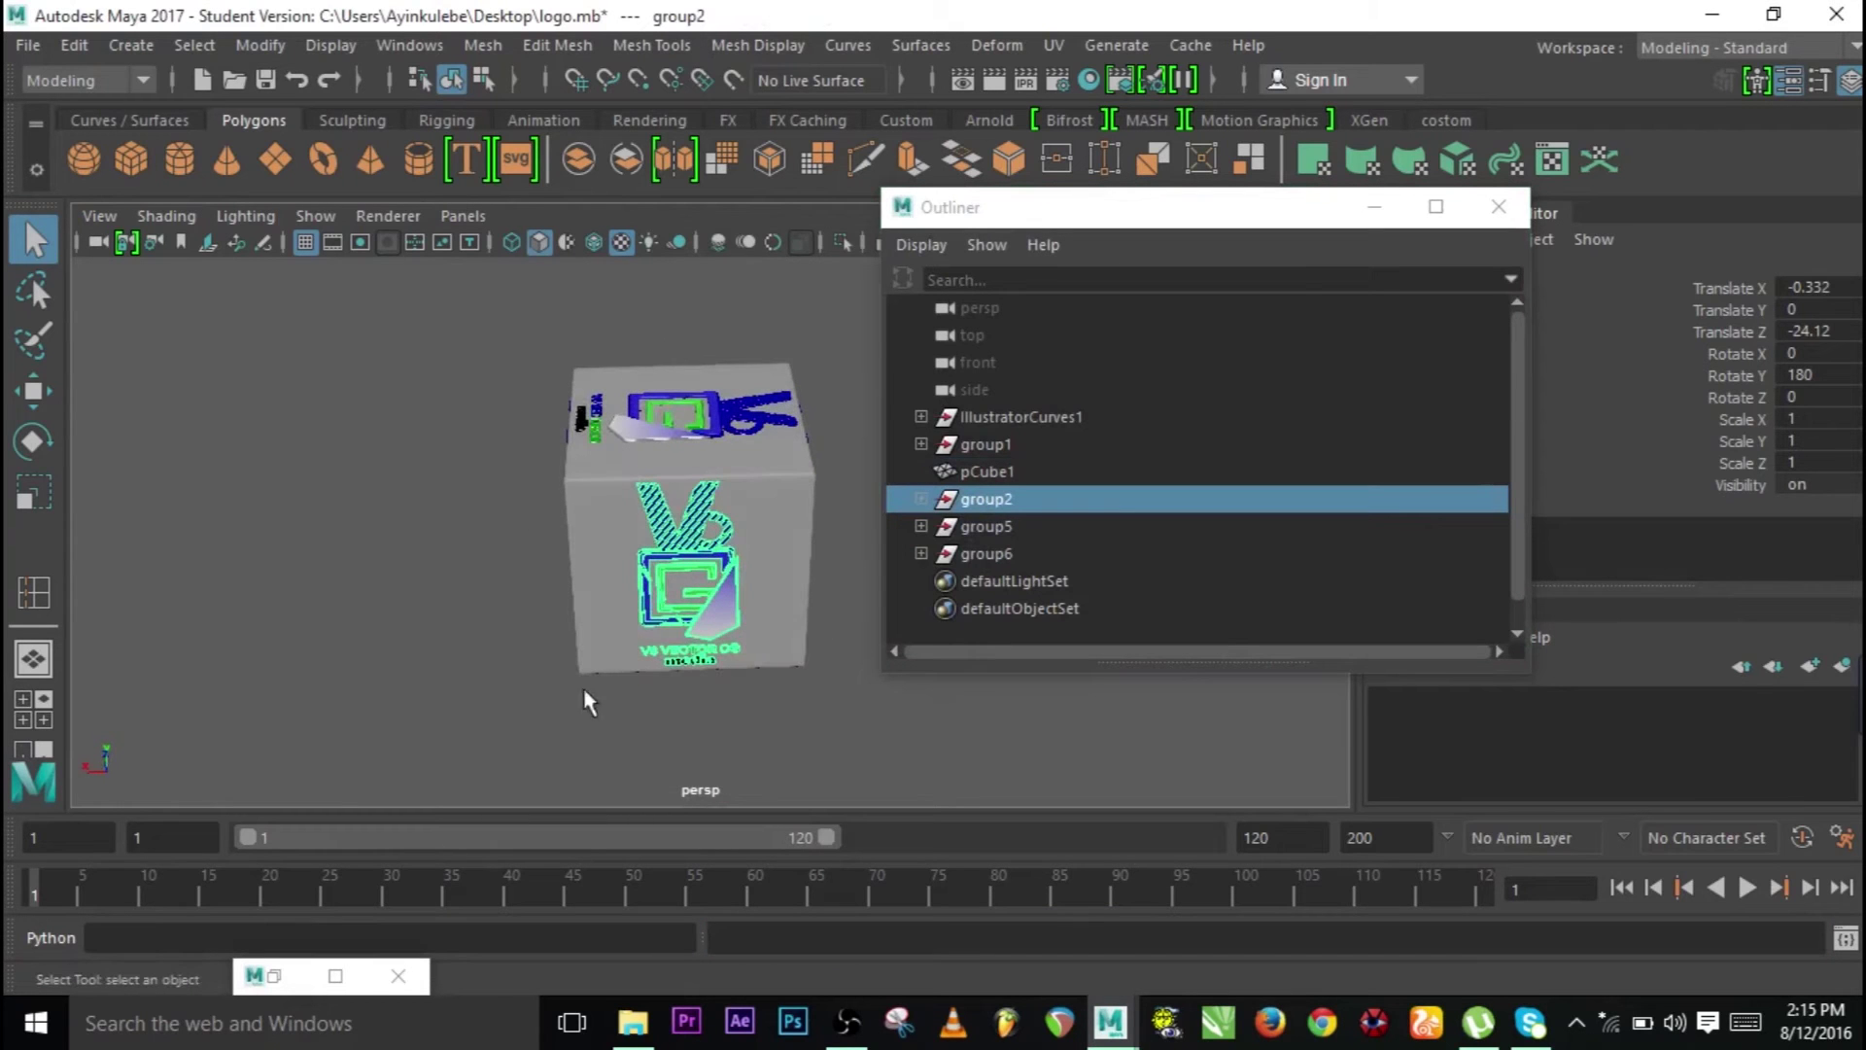
left_click(995, 528)
left_click(991, 494)
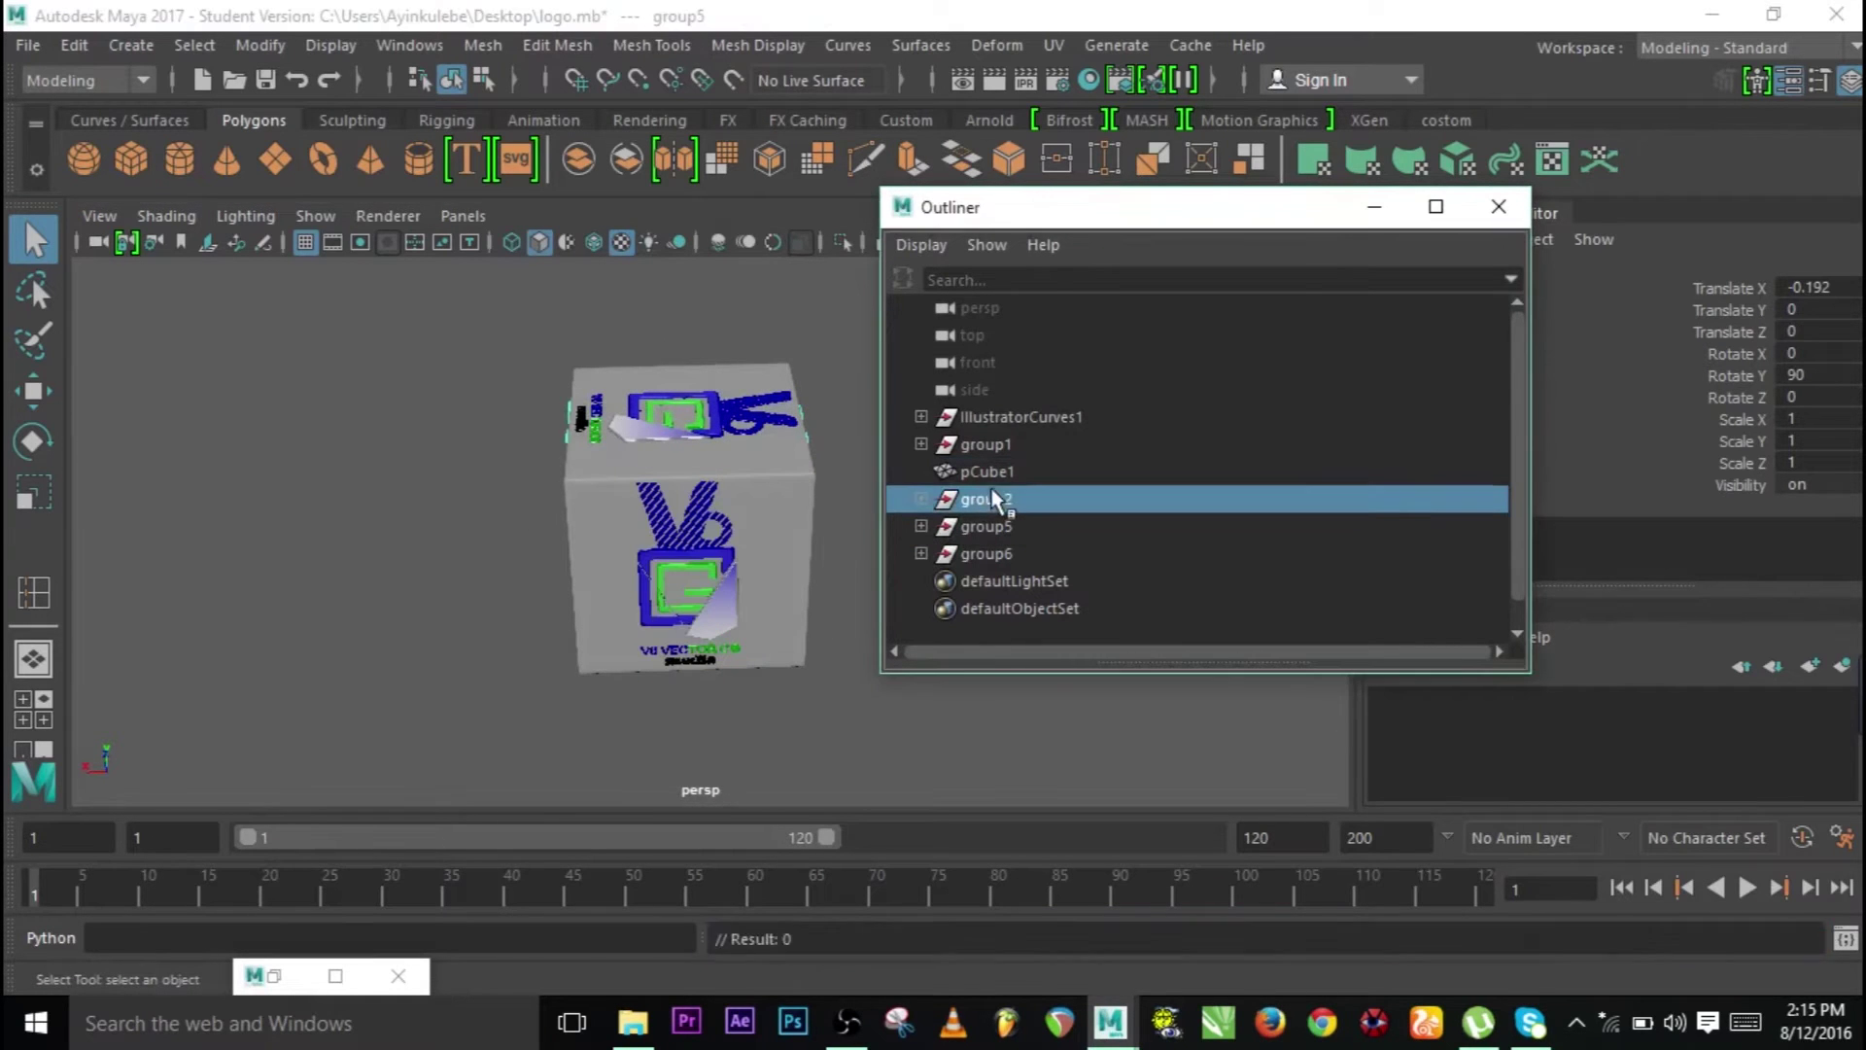
left_click(988, 446)
left_click_drag(457, 457, 522, 643, "alt")
left_click(1014, 498)
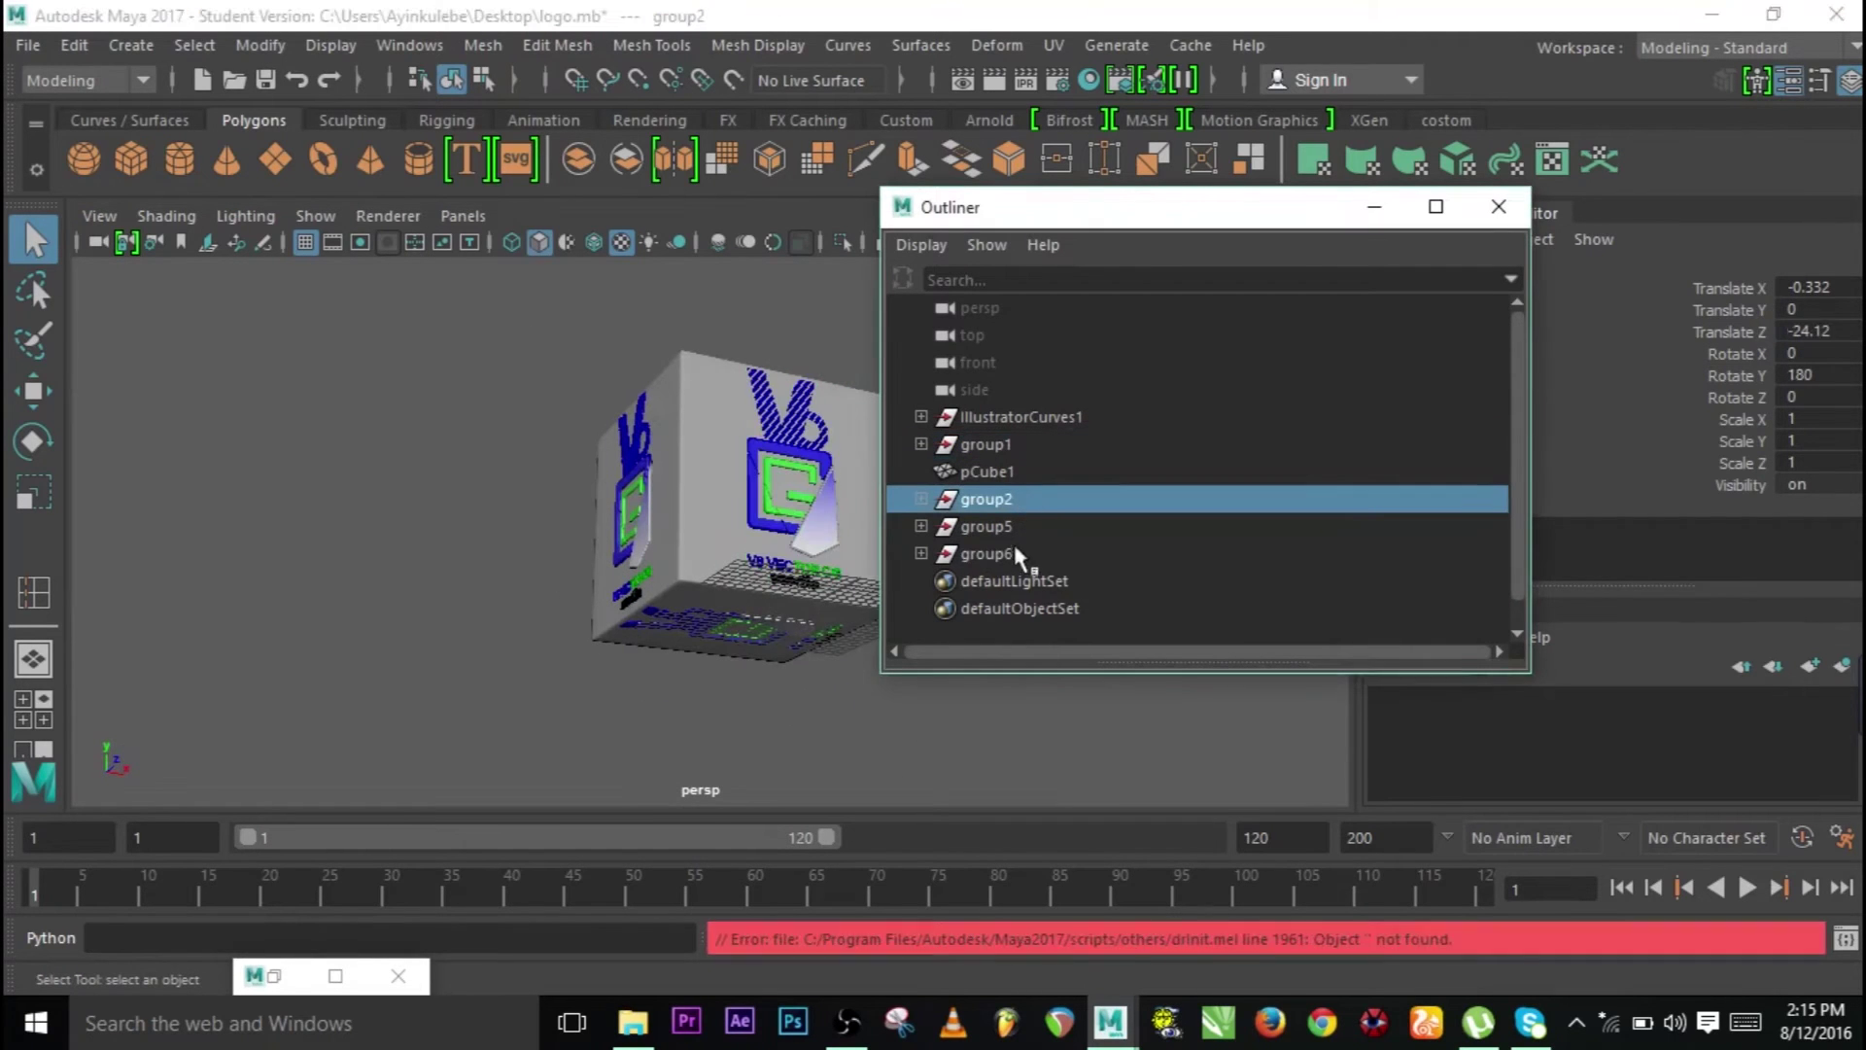
left_click_drag(847, 546, 831, 466, "alt")
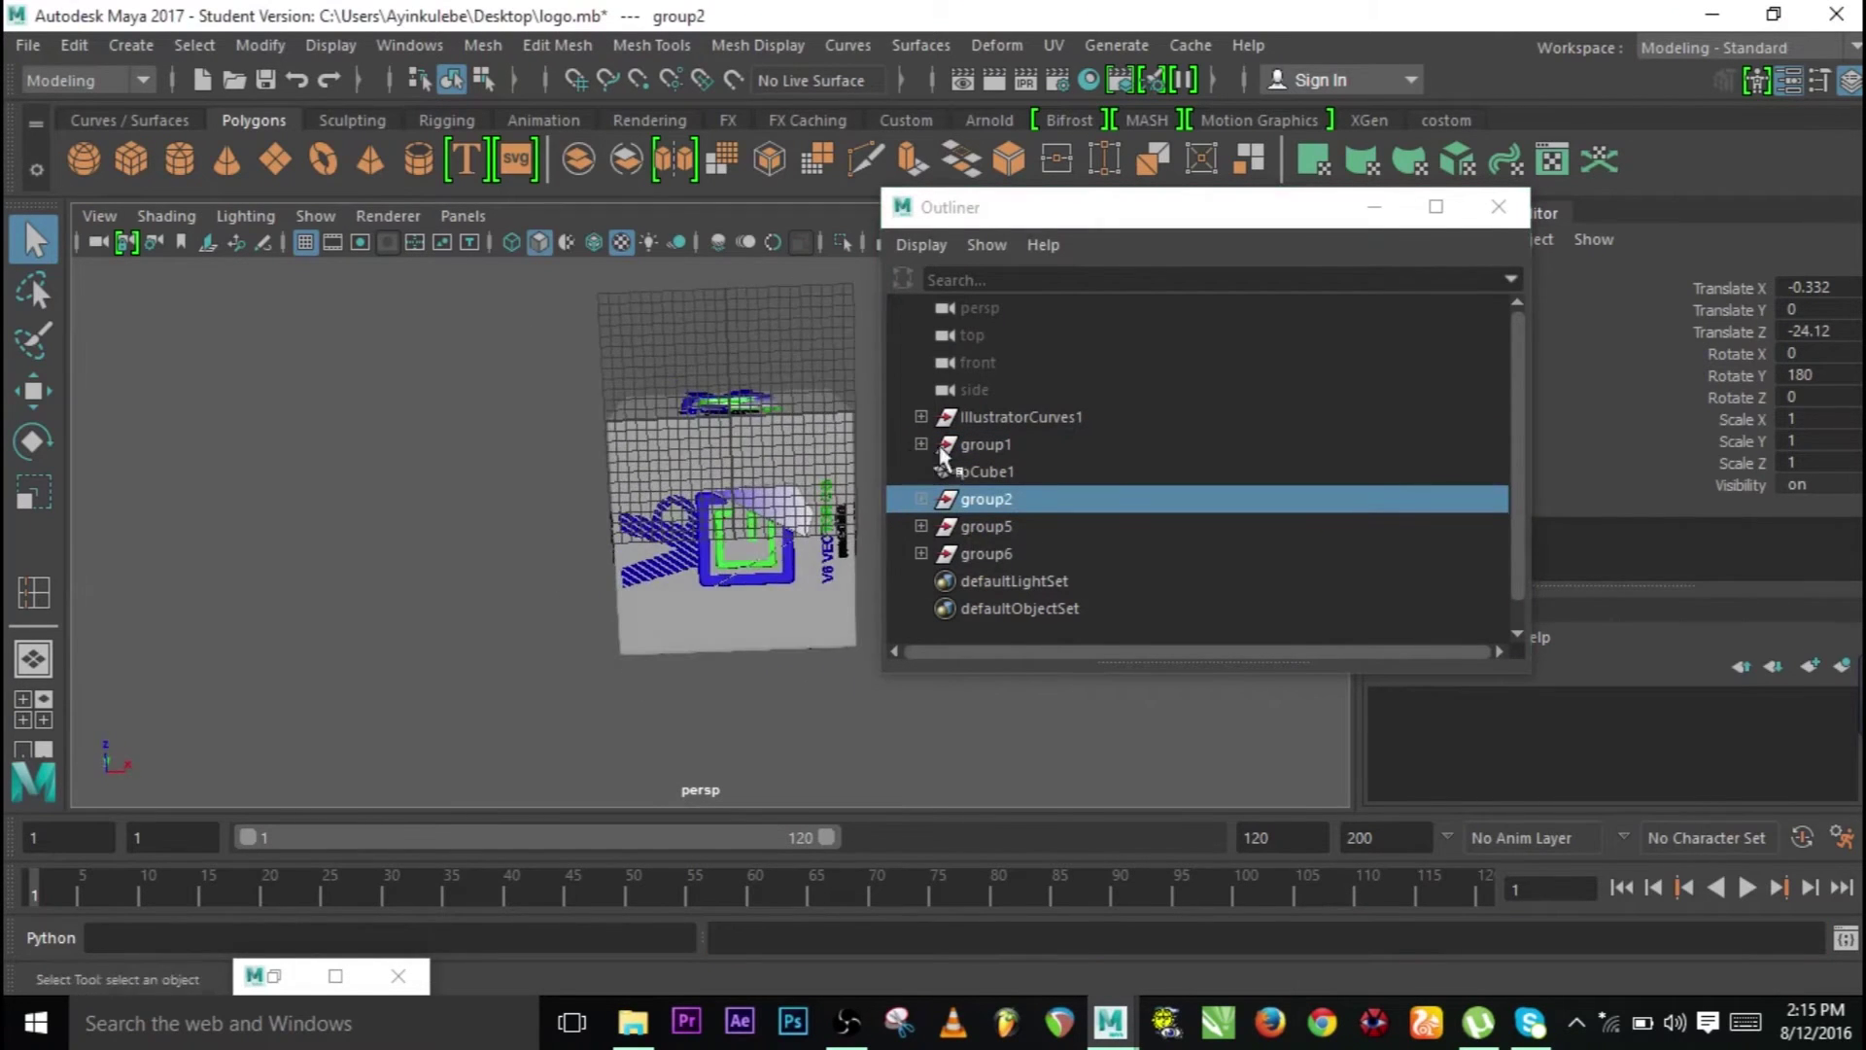
left_click(1011, 530)
left_click_drag(661, 542, 427, 476, "alt")
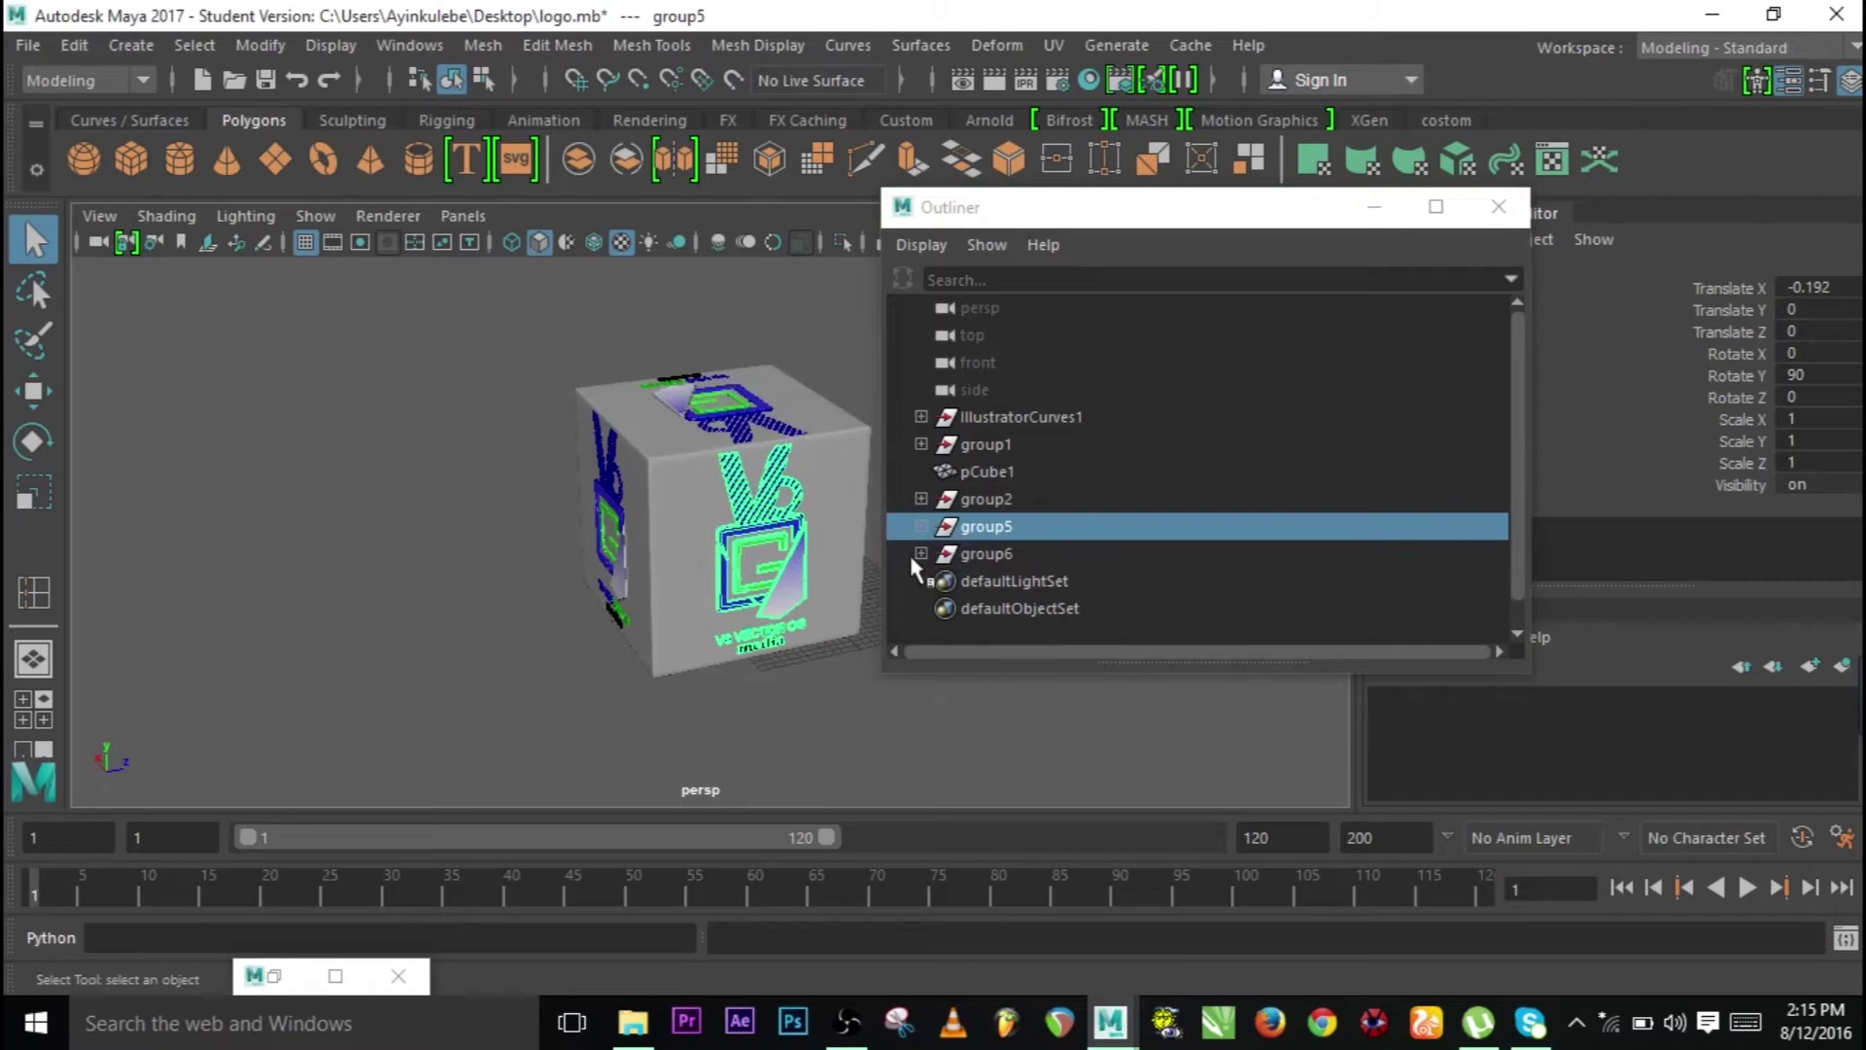
left_click(972, 553)
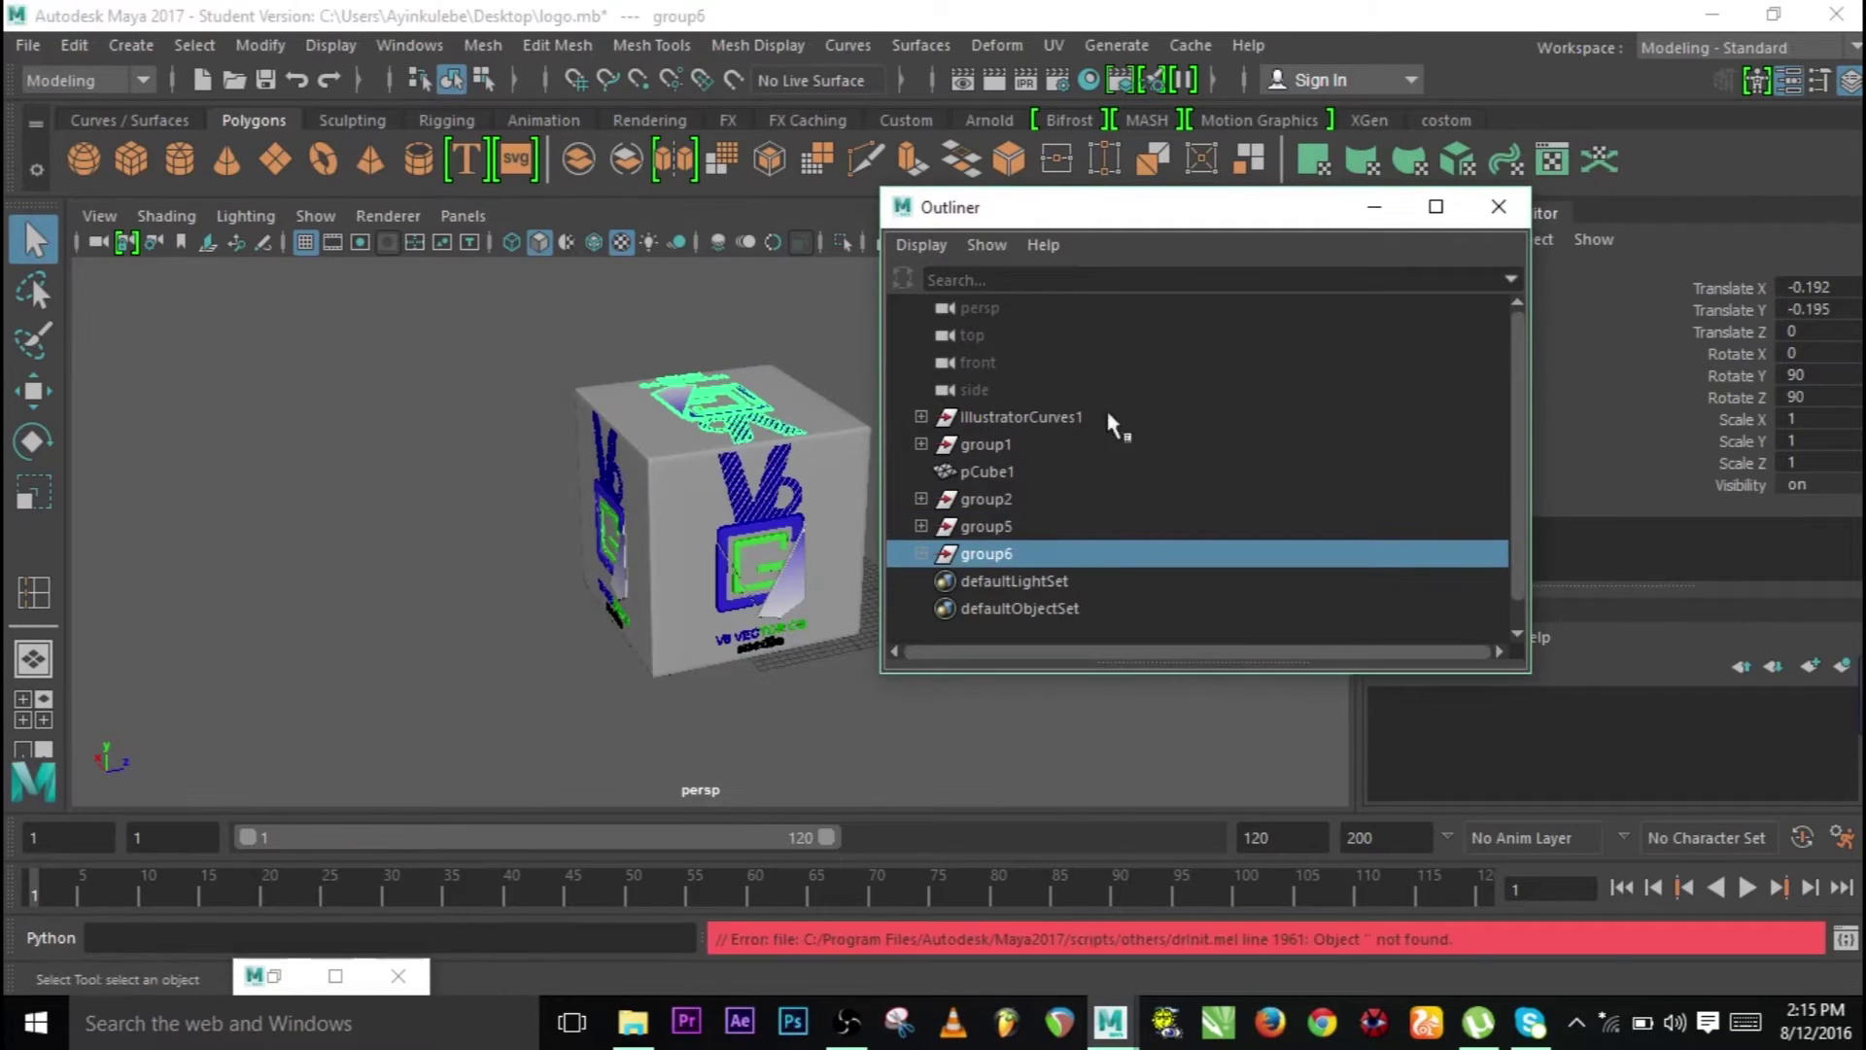
left_click(1374, 206)
left_click_drag(860, 540, 880, 529, "alt")
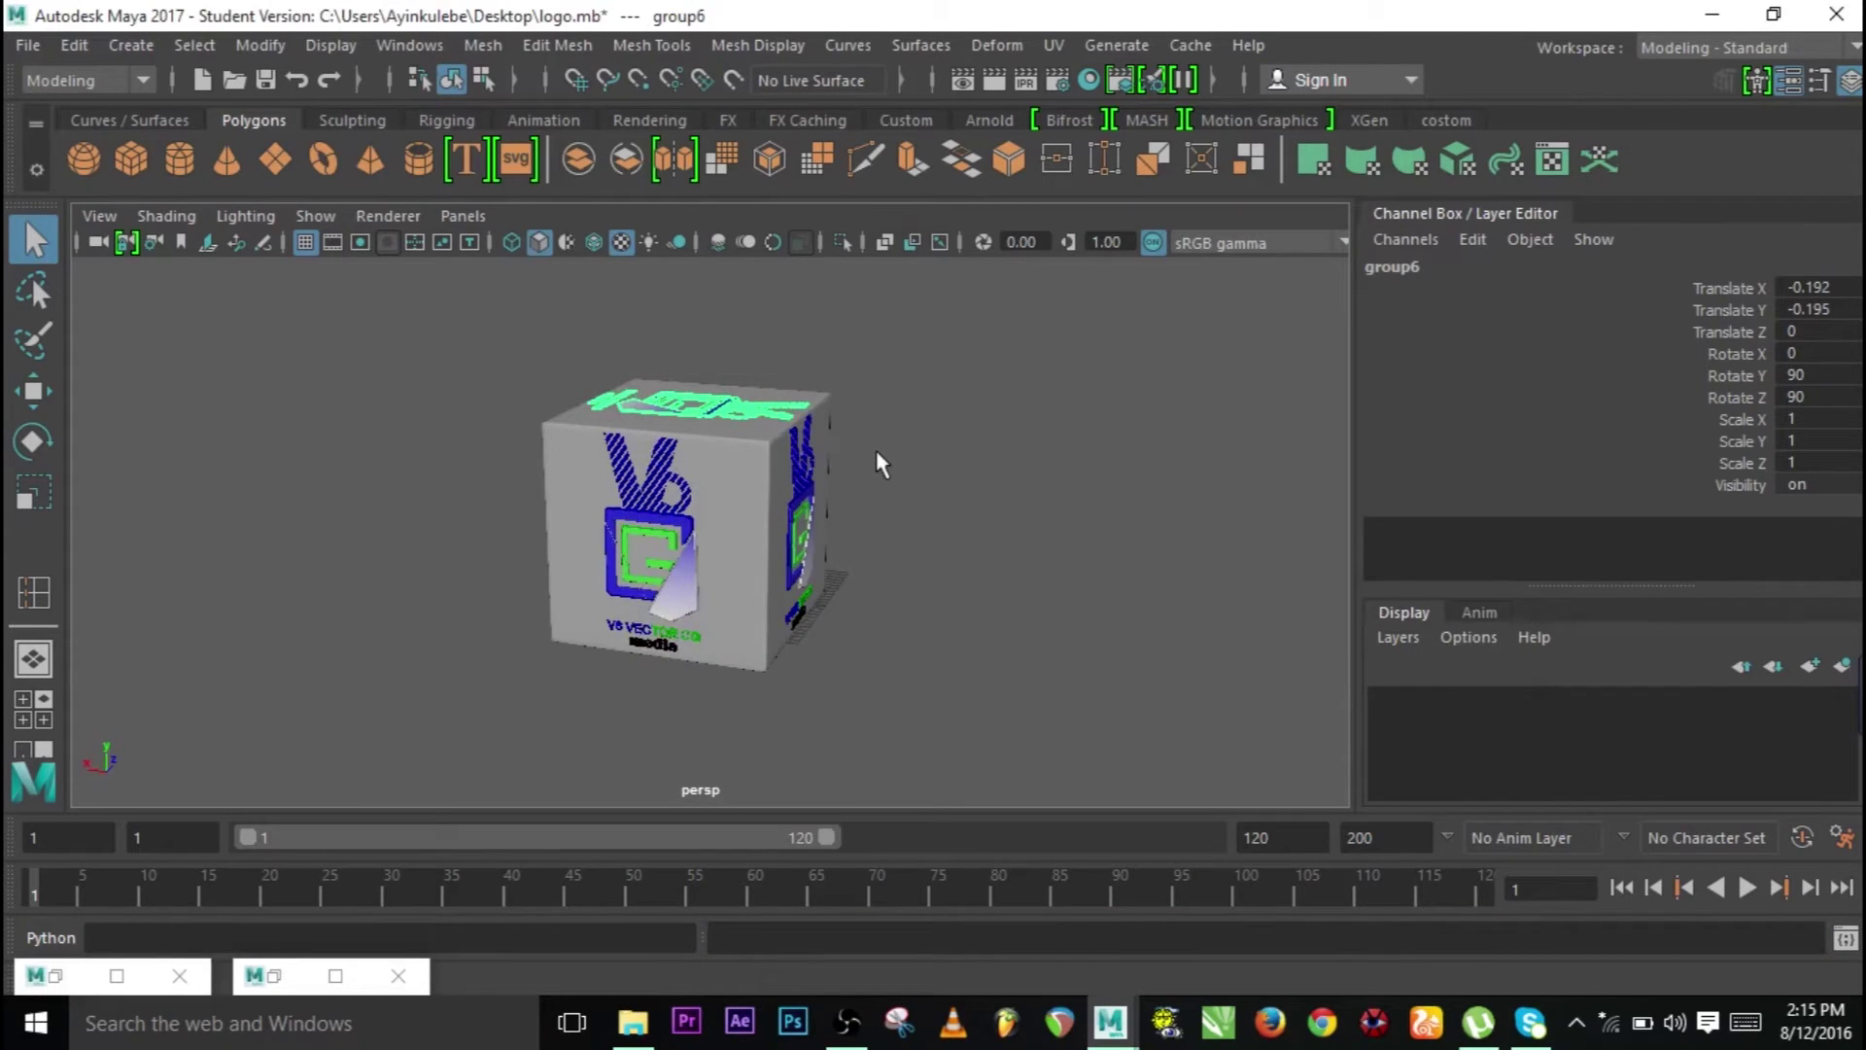
Step: Group the cube together with all its logos and rename the group mater_grp
left_click_drag(435, 370, 1038, 753)
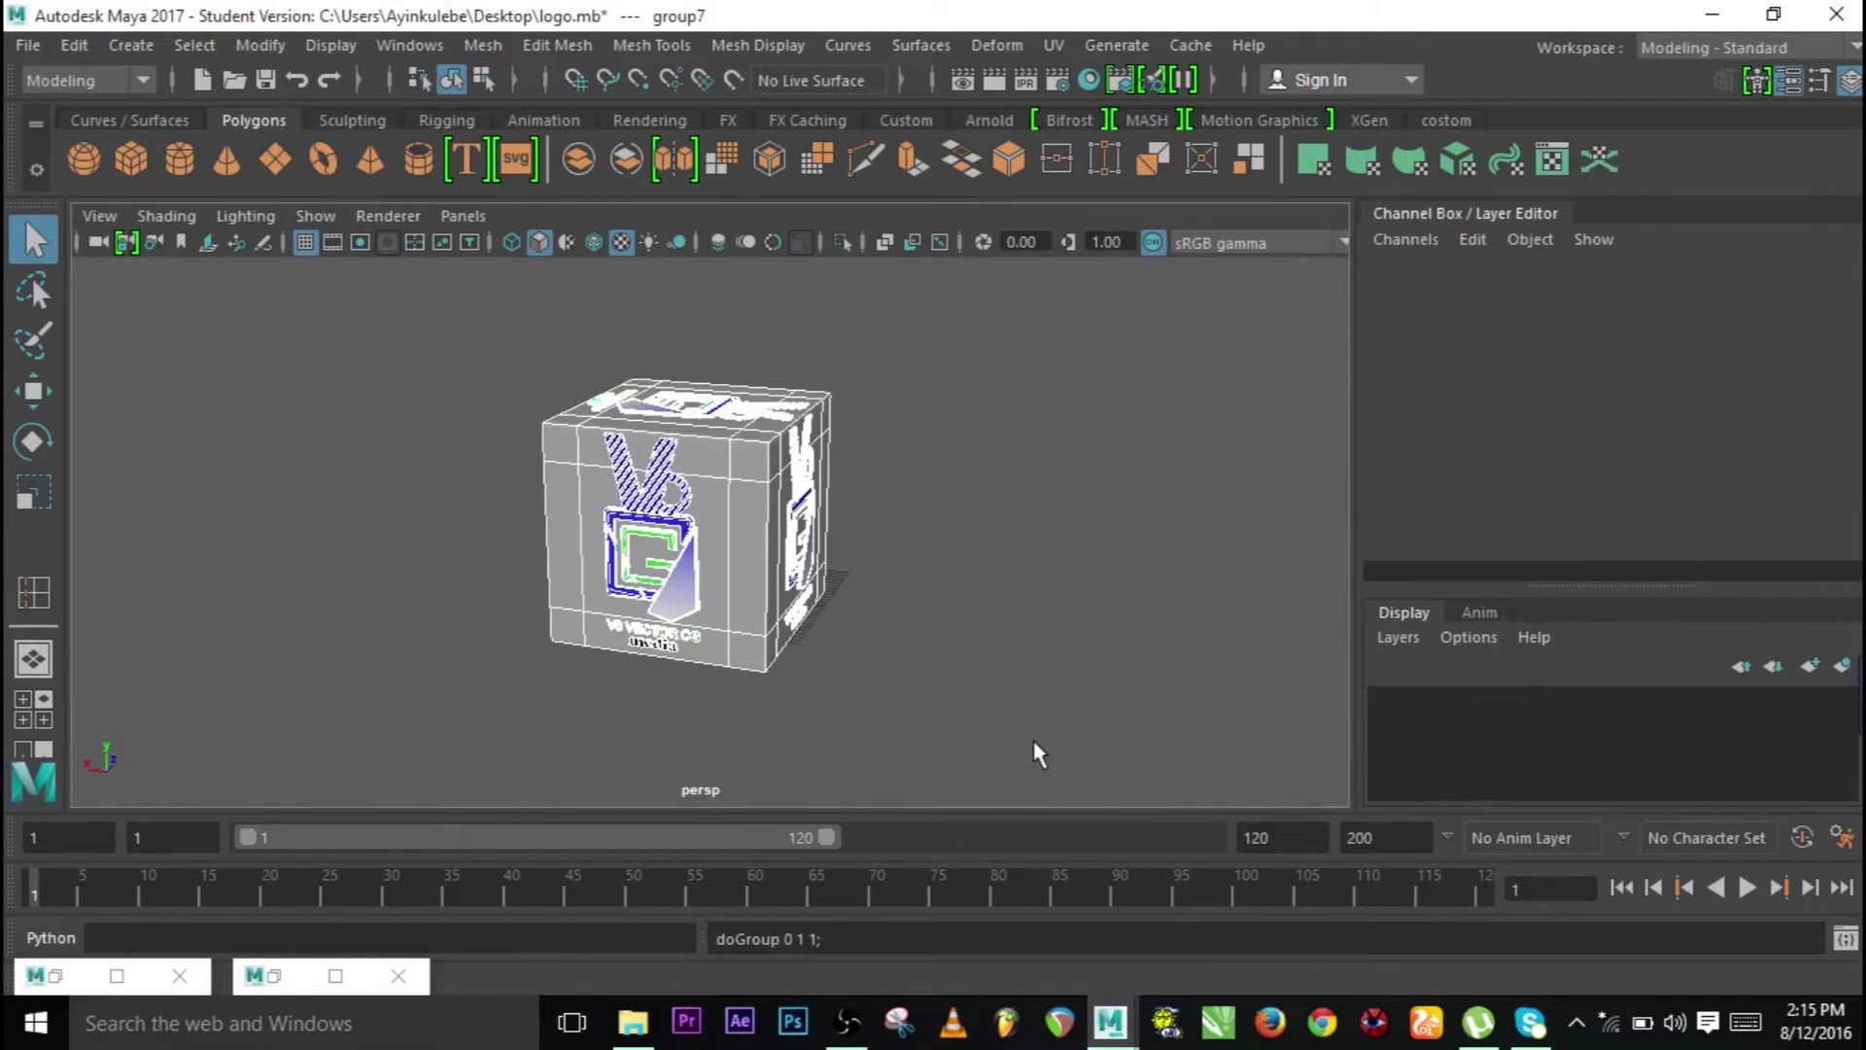
key("ctrl+g")
double_click(1396, 266)
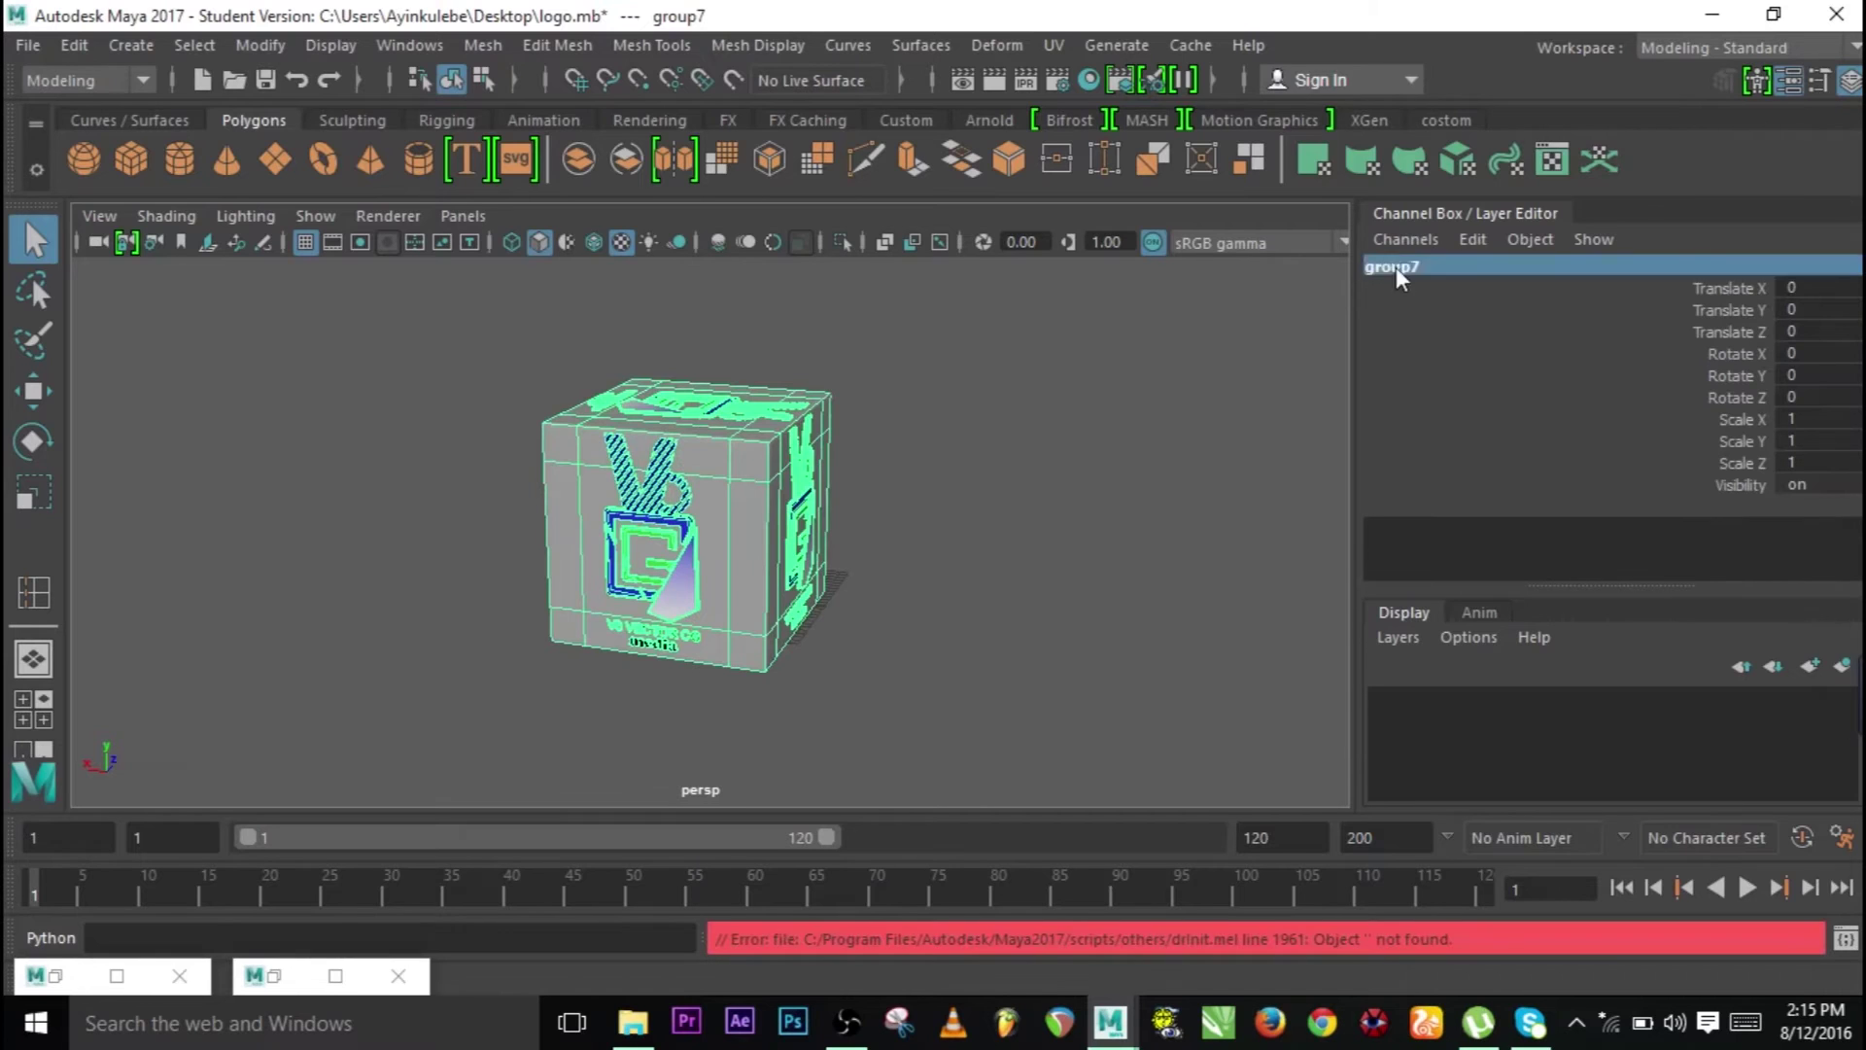
type("mal")
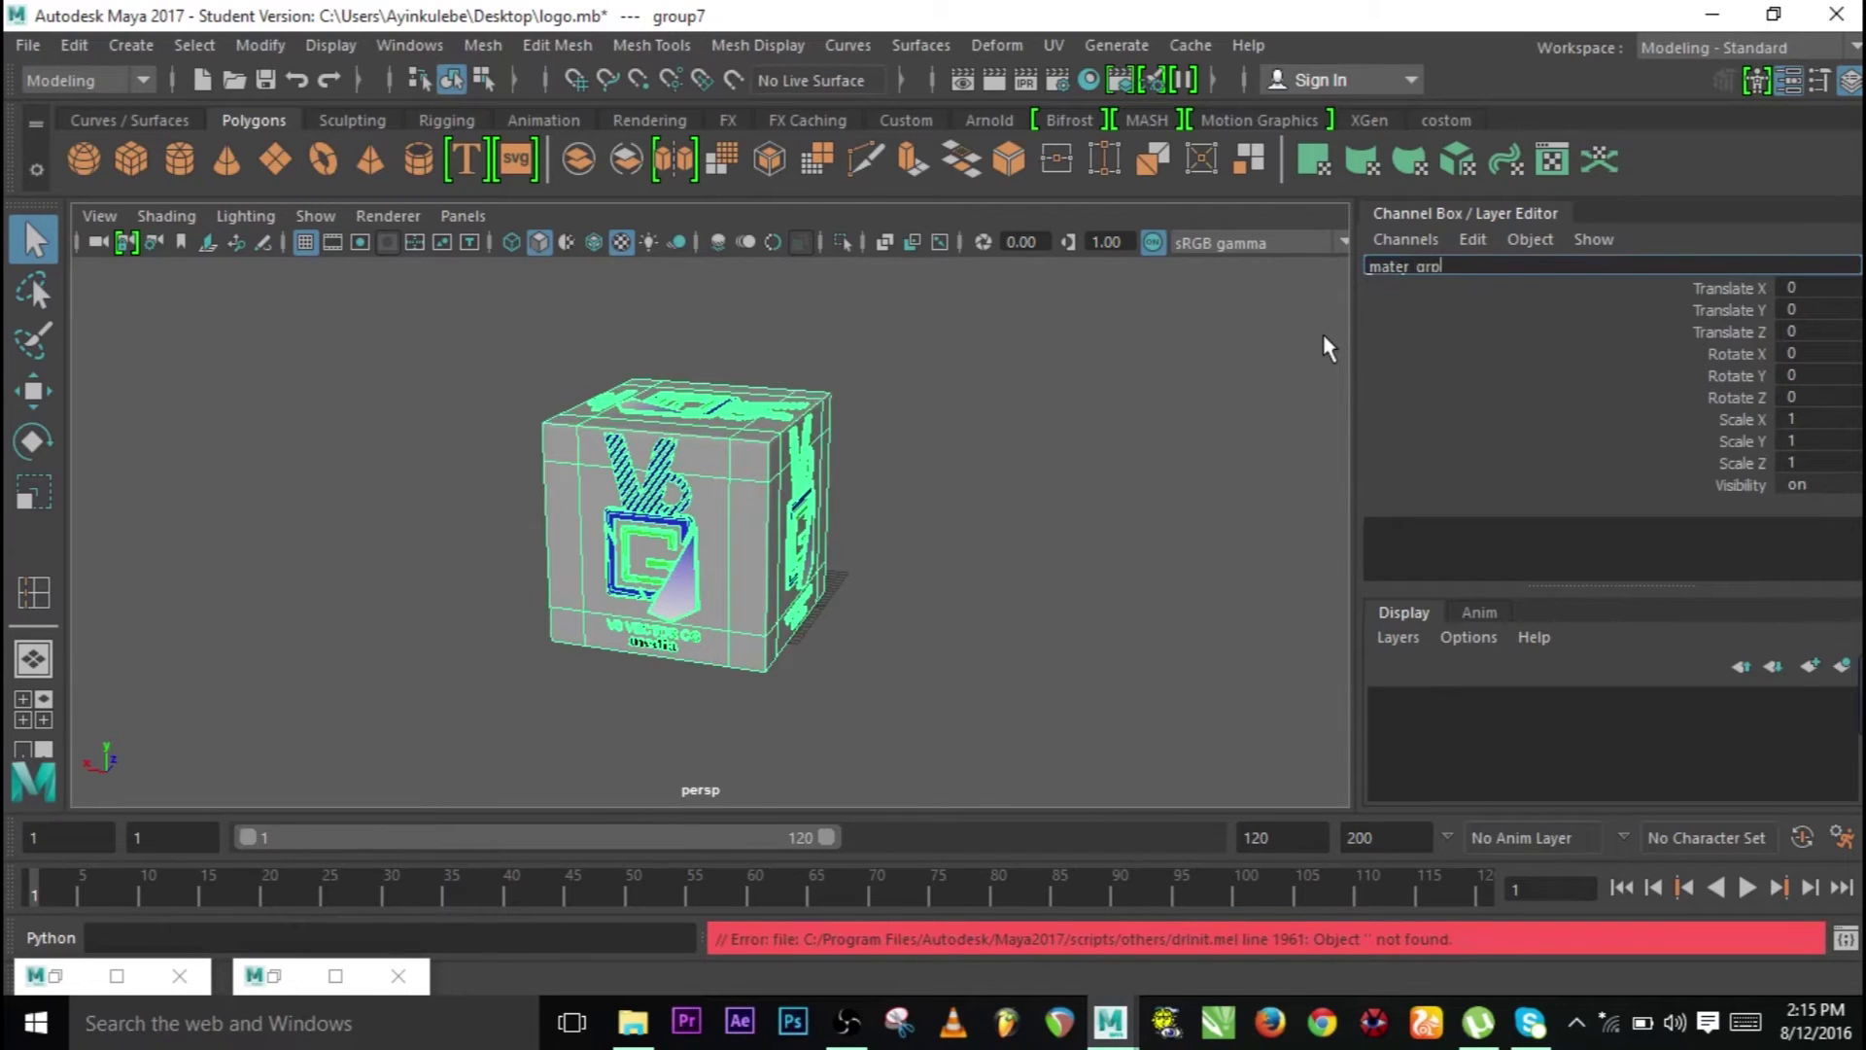
key("Return")
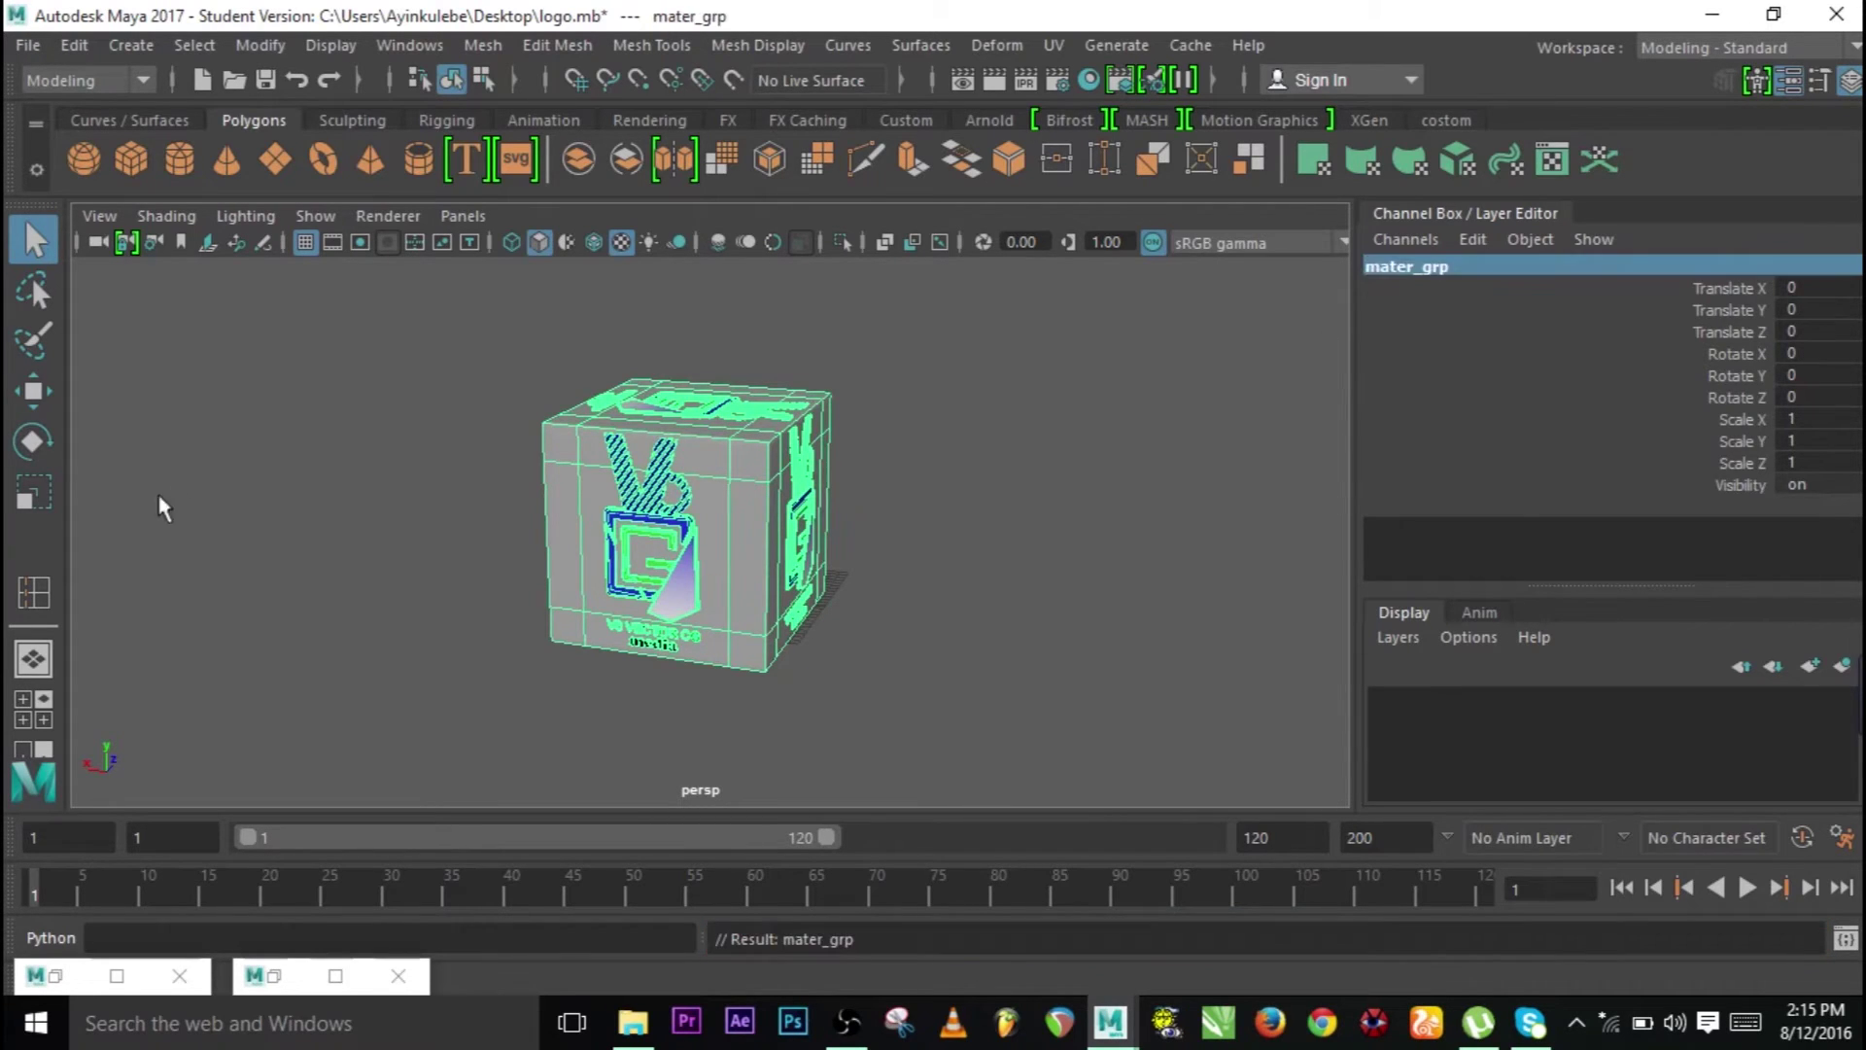
Step: Center the pivot of mater_grp in the middle of the cube for the Move tool
left_click_drag(408, 534, 685, 518, "alt")
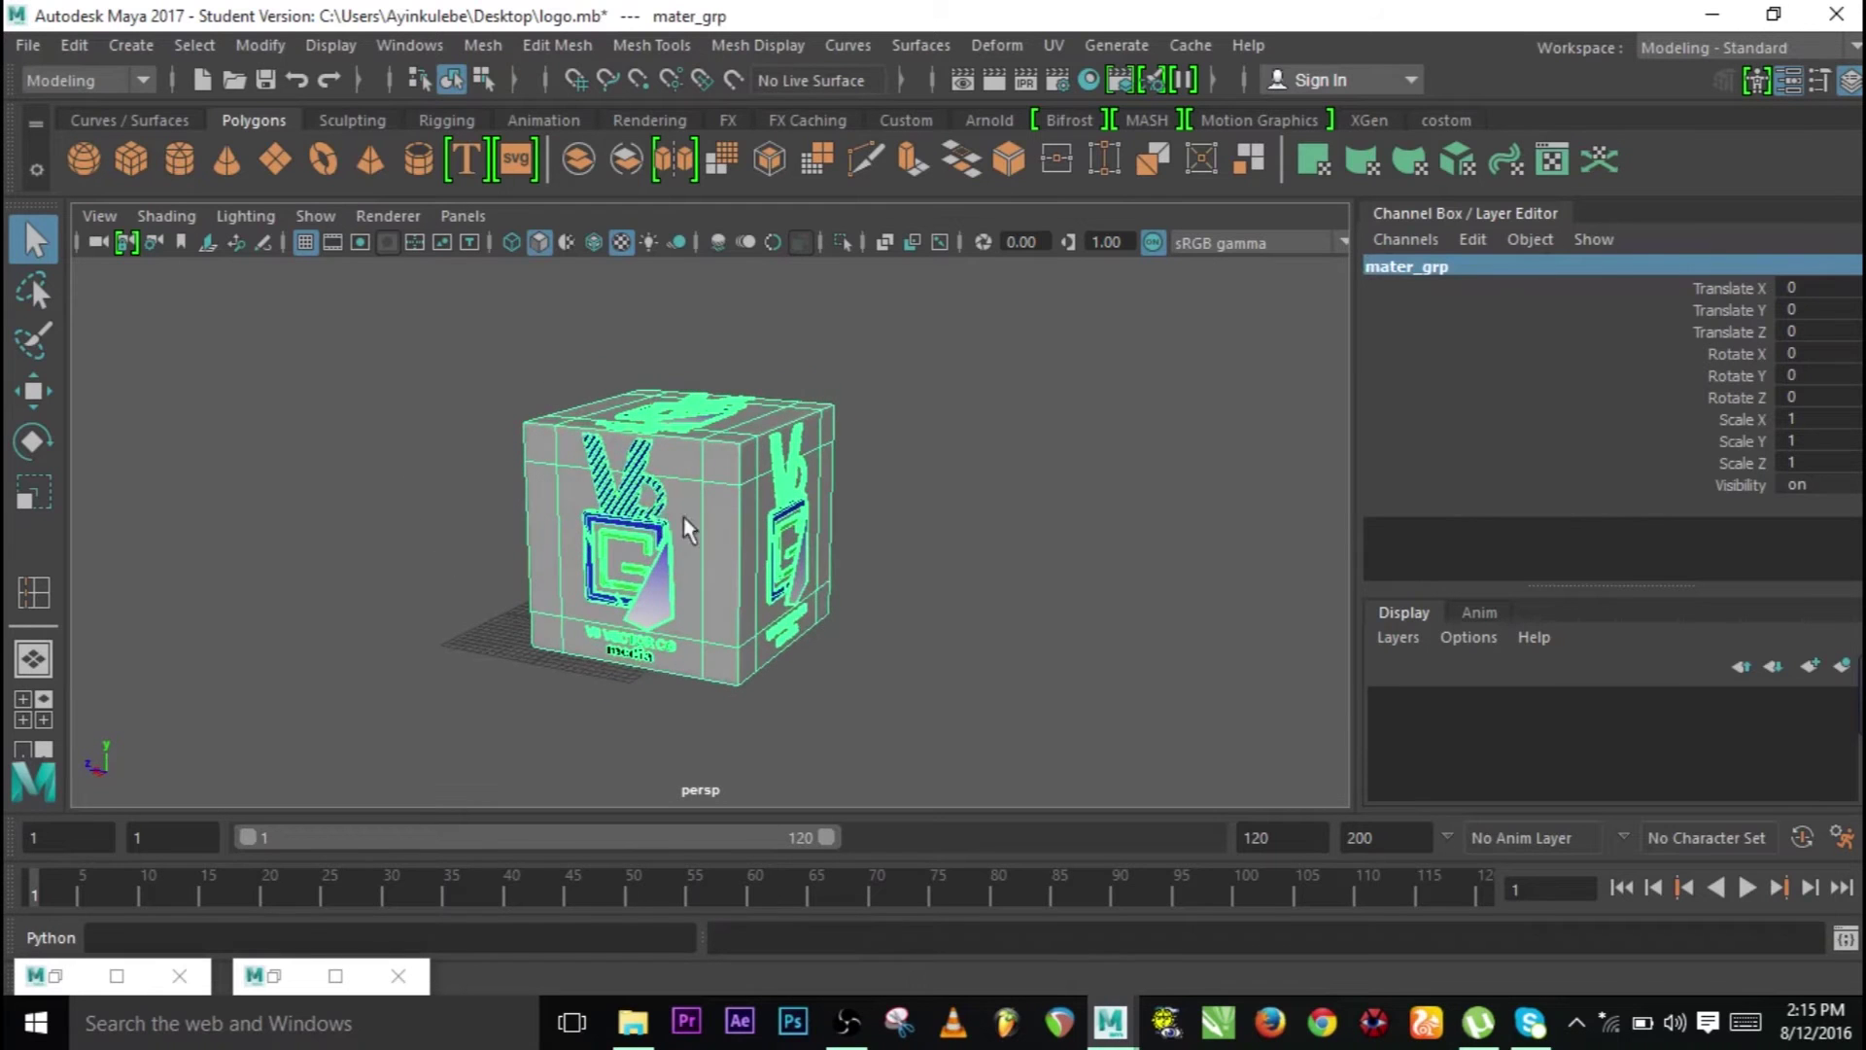
key("w")
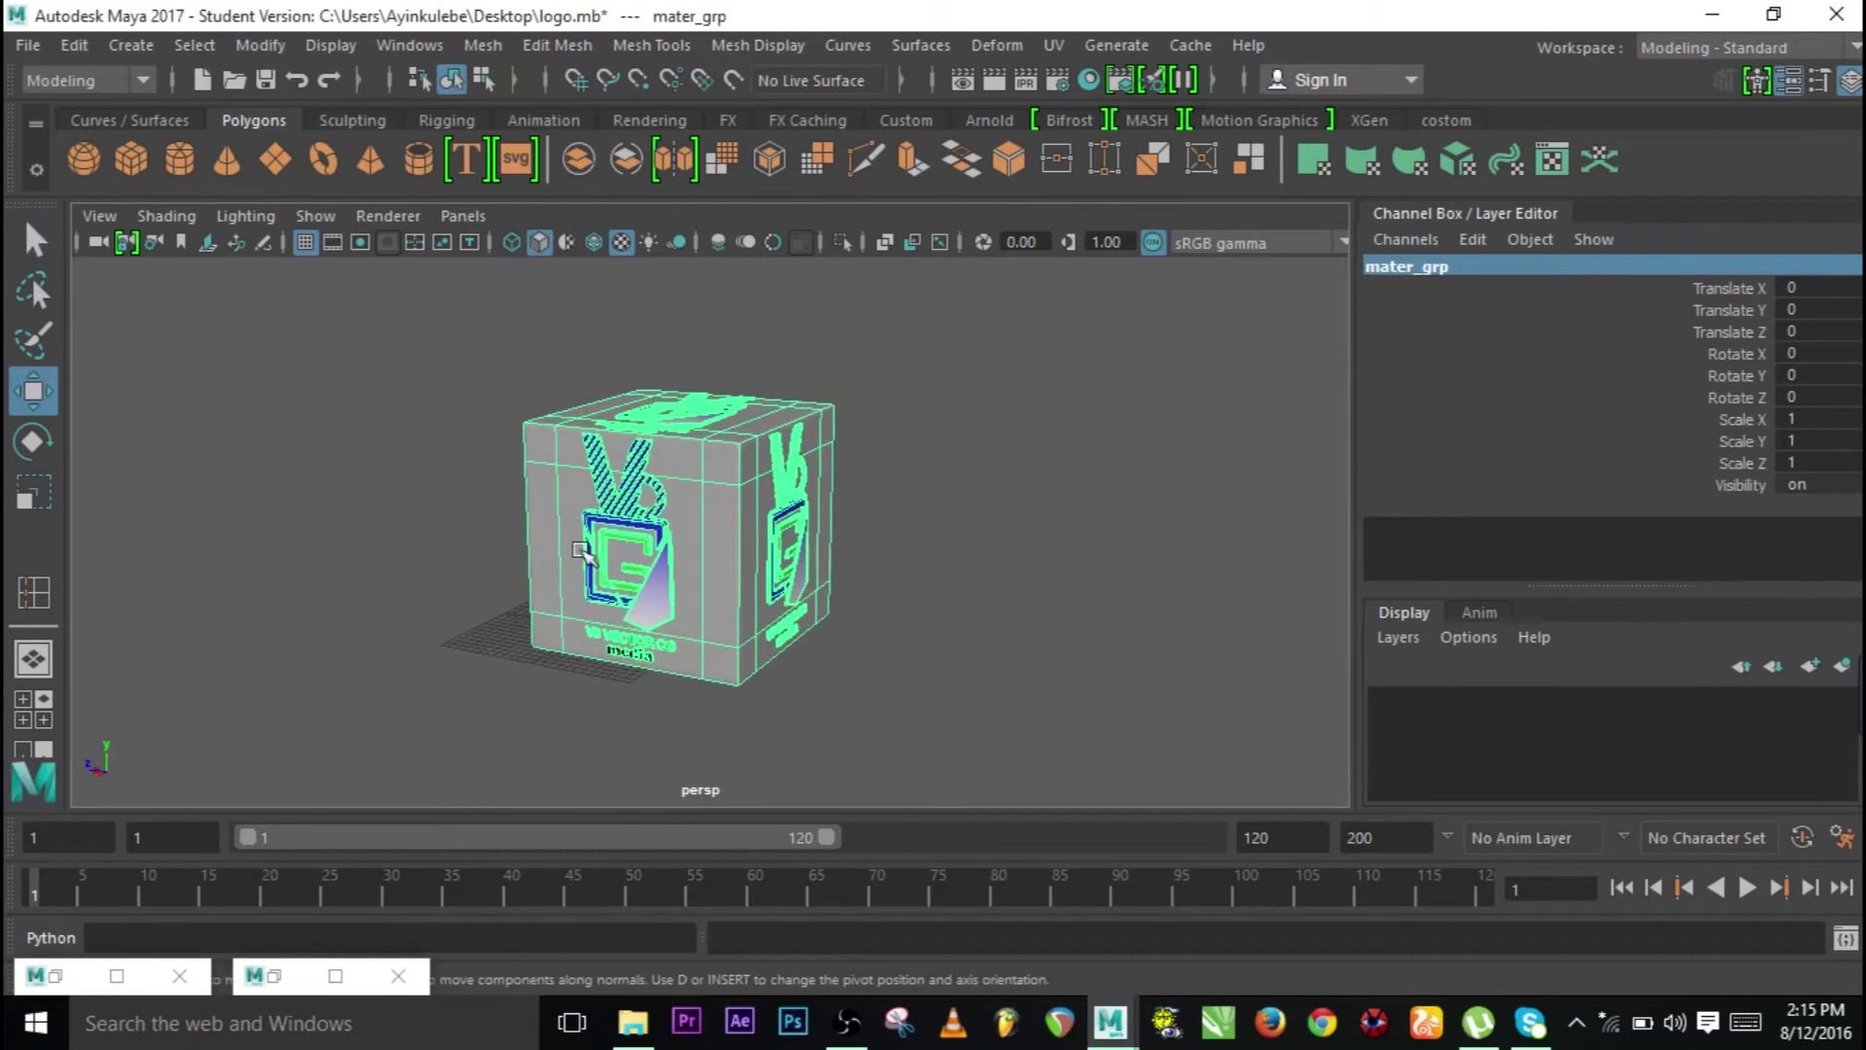
left_click_drag(680, 605, 739, 544, "alt")
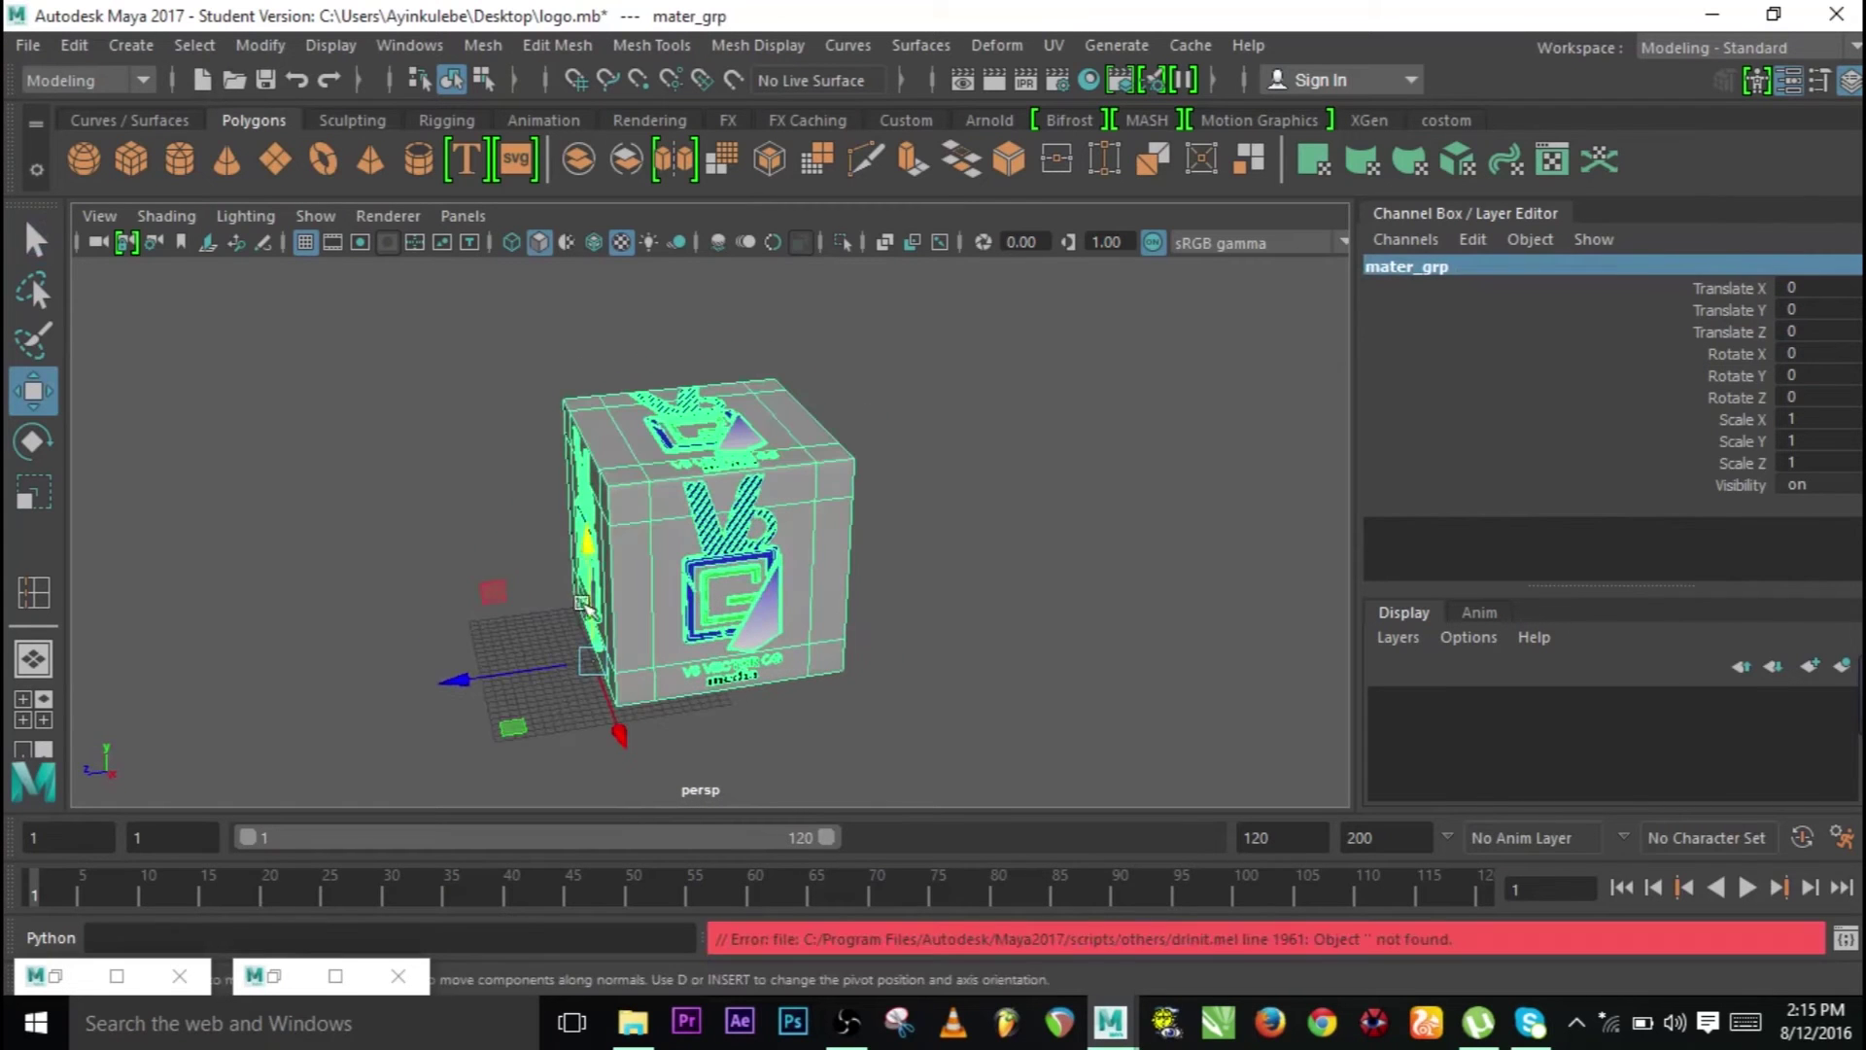
left_click(260, 45)
left_click(399, 245)
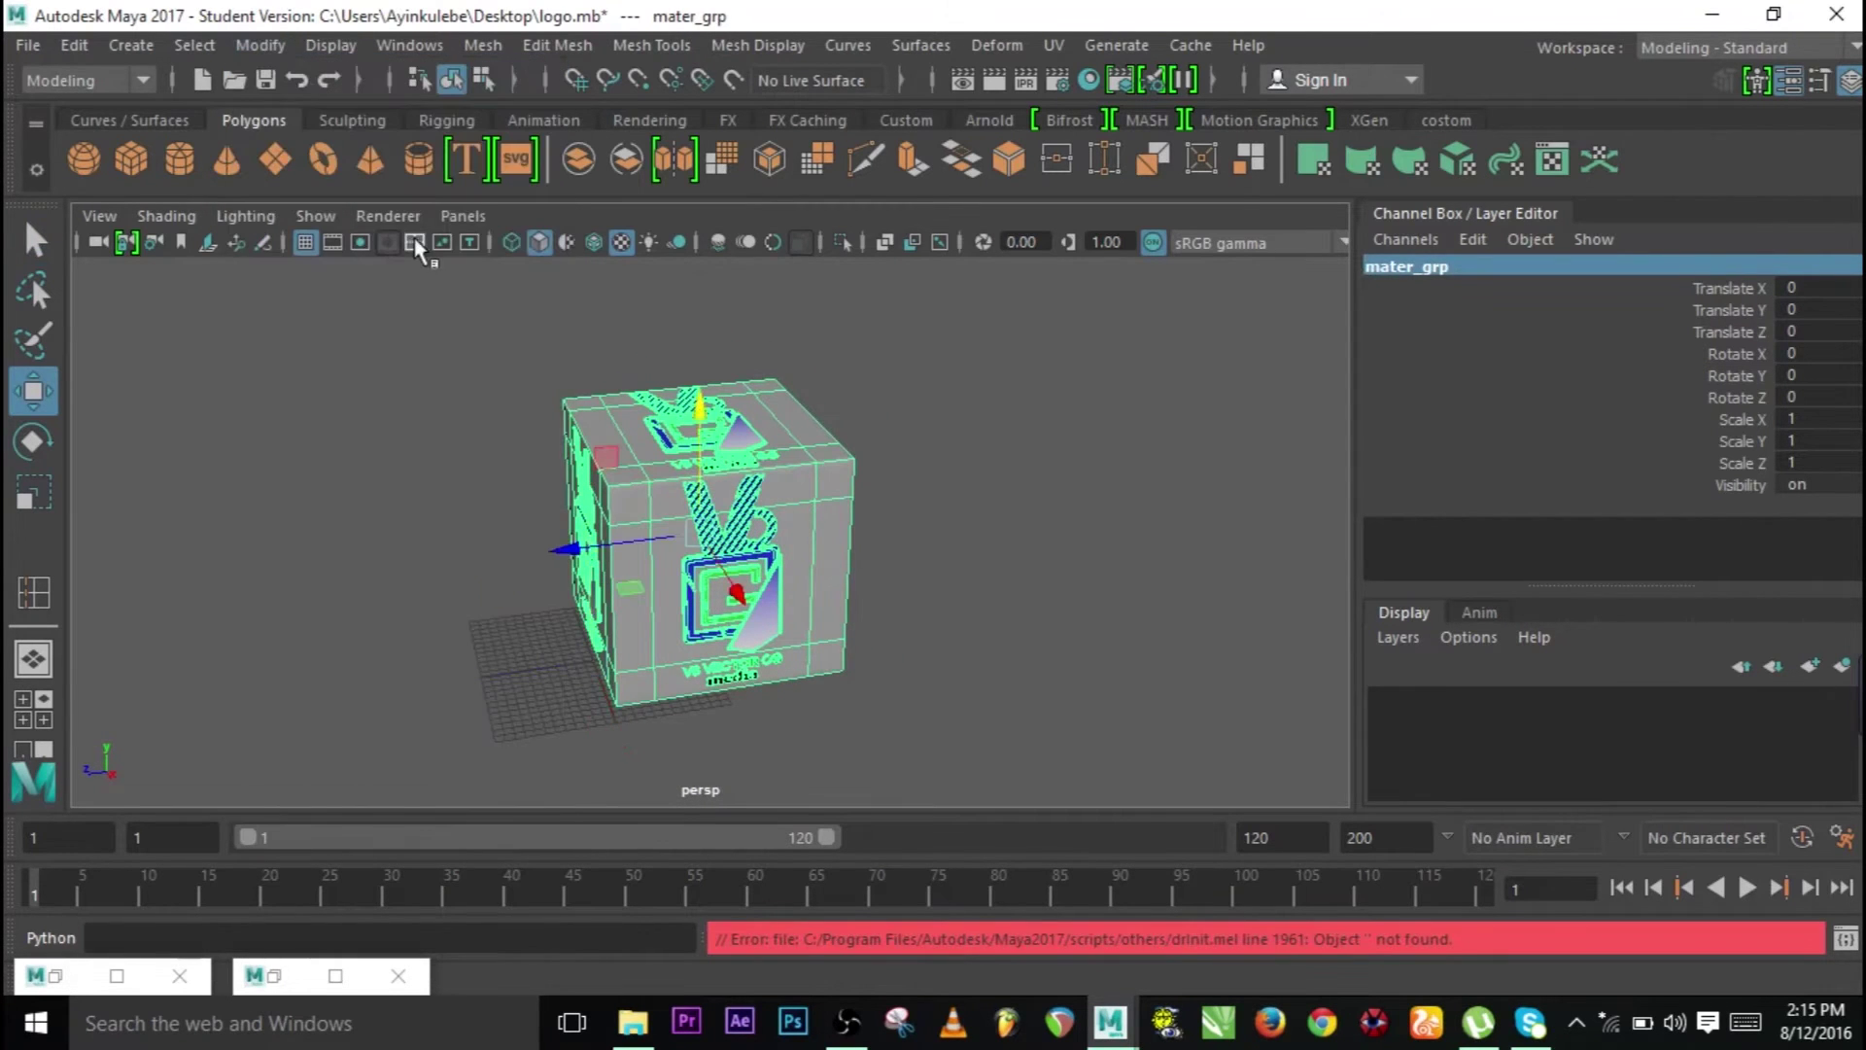
Step: Move mater_grp along the Z axis to a Translate Z of about 12.112, over the grid
left_click_drag(680, 583, 484, 581, "alt")
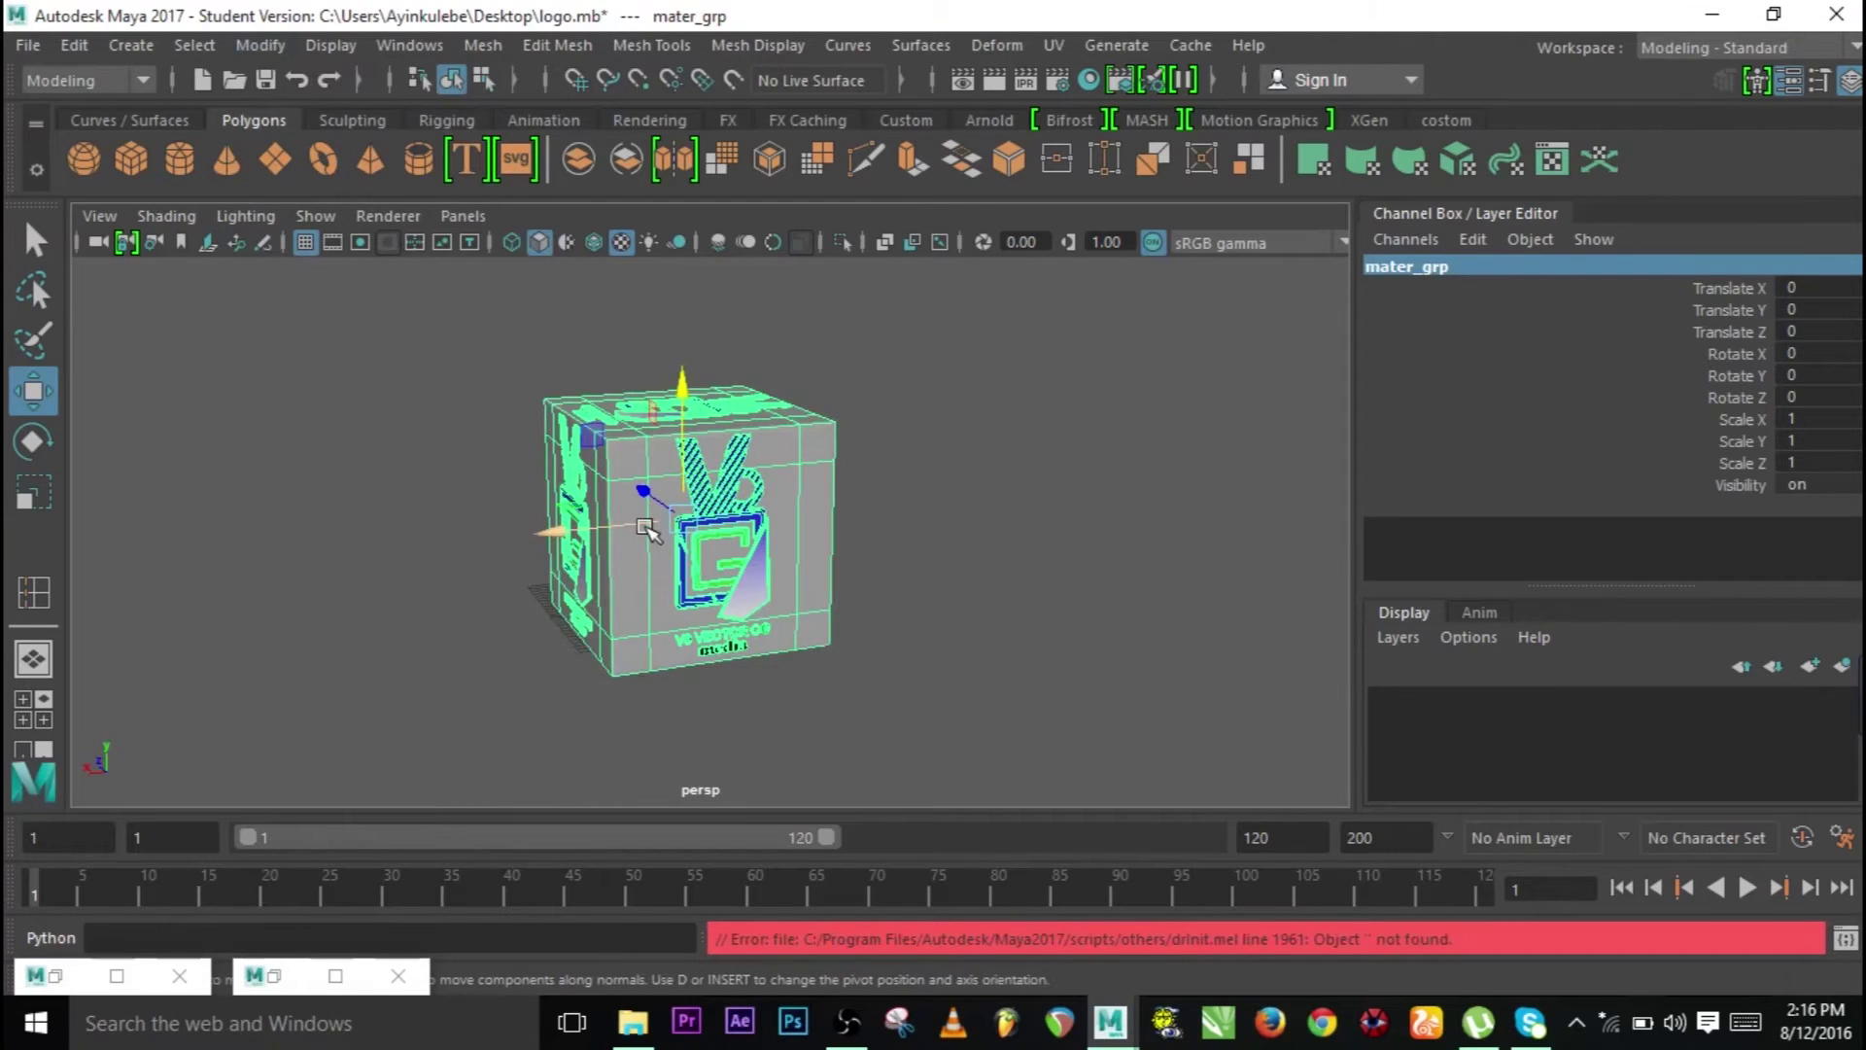
left_click_drag(383, 588, 622, 638, "alt")
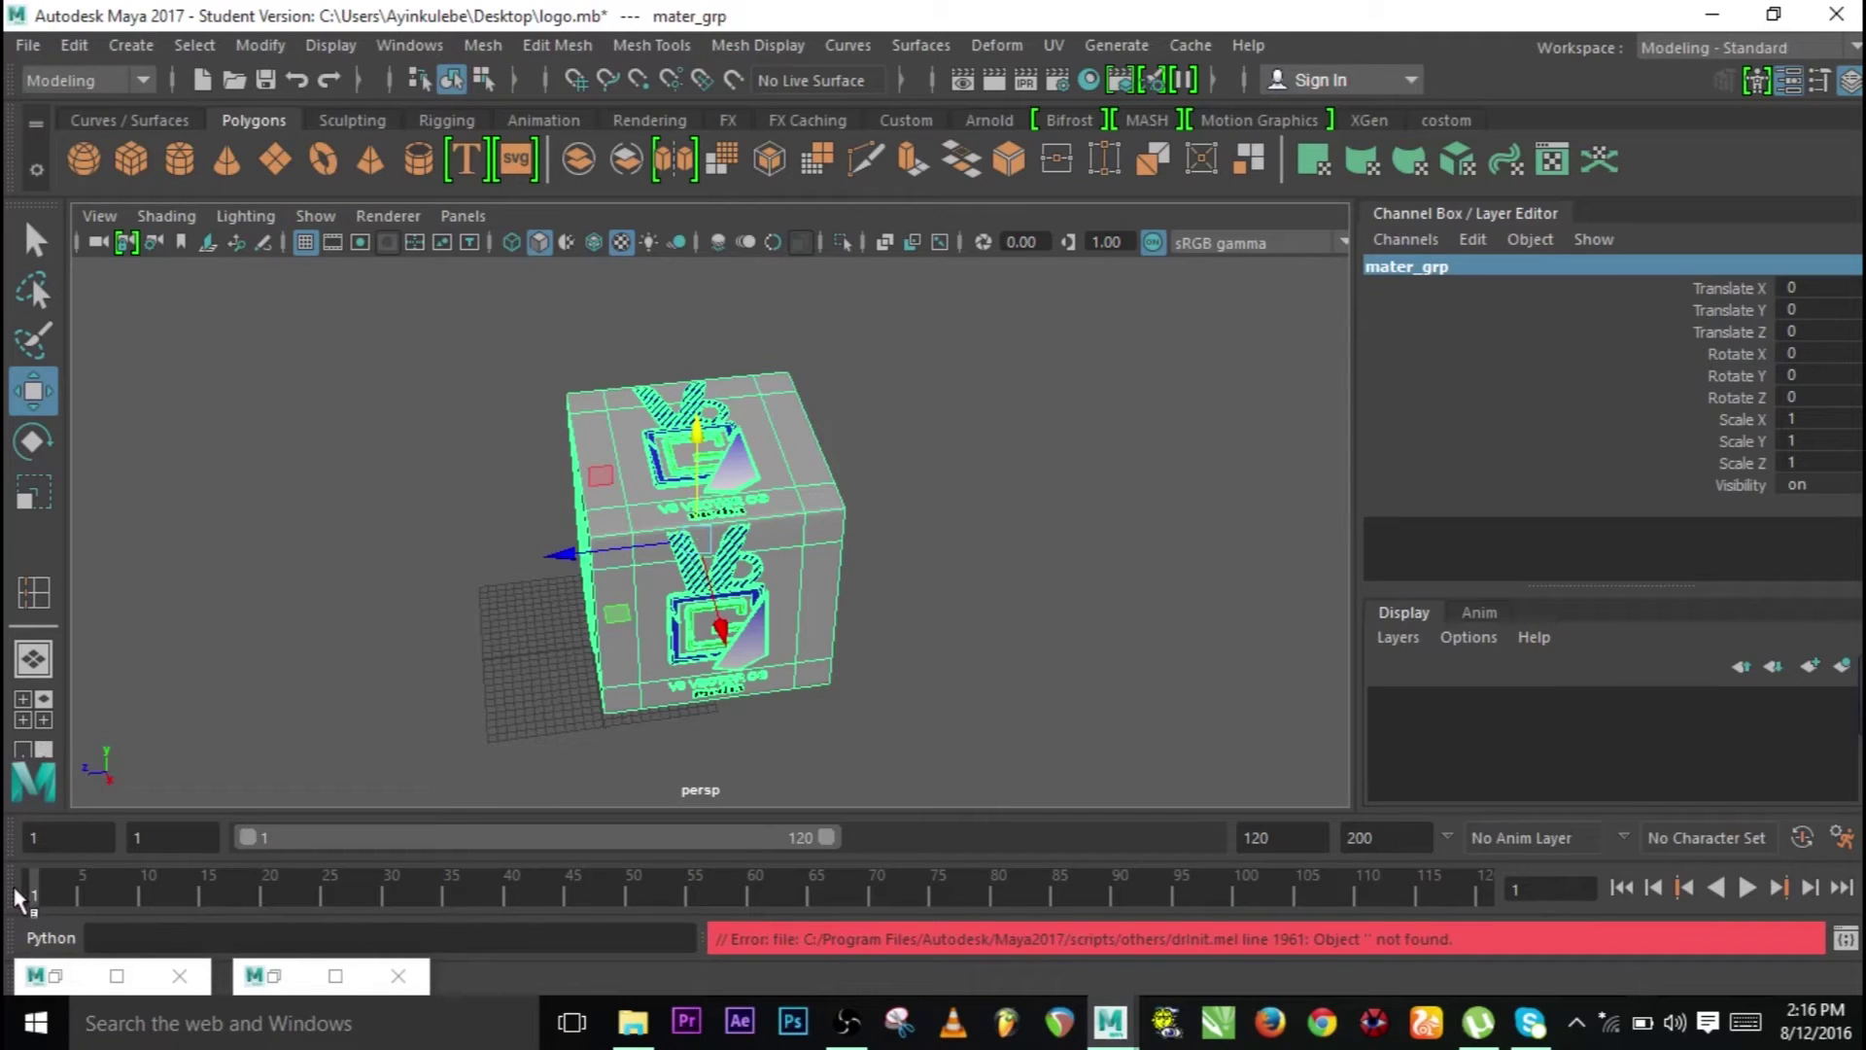
left_click_drag(375, 612, 444, 553, "alt")
left_click_drag(242, 696, 515, 617, "alt")
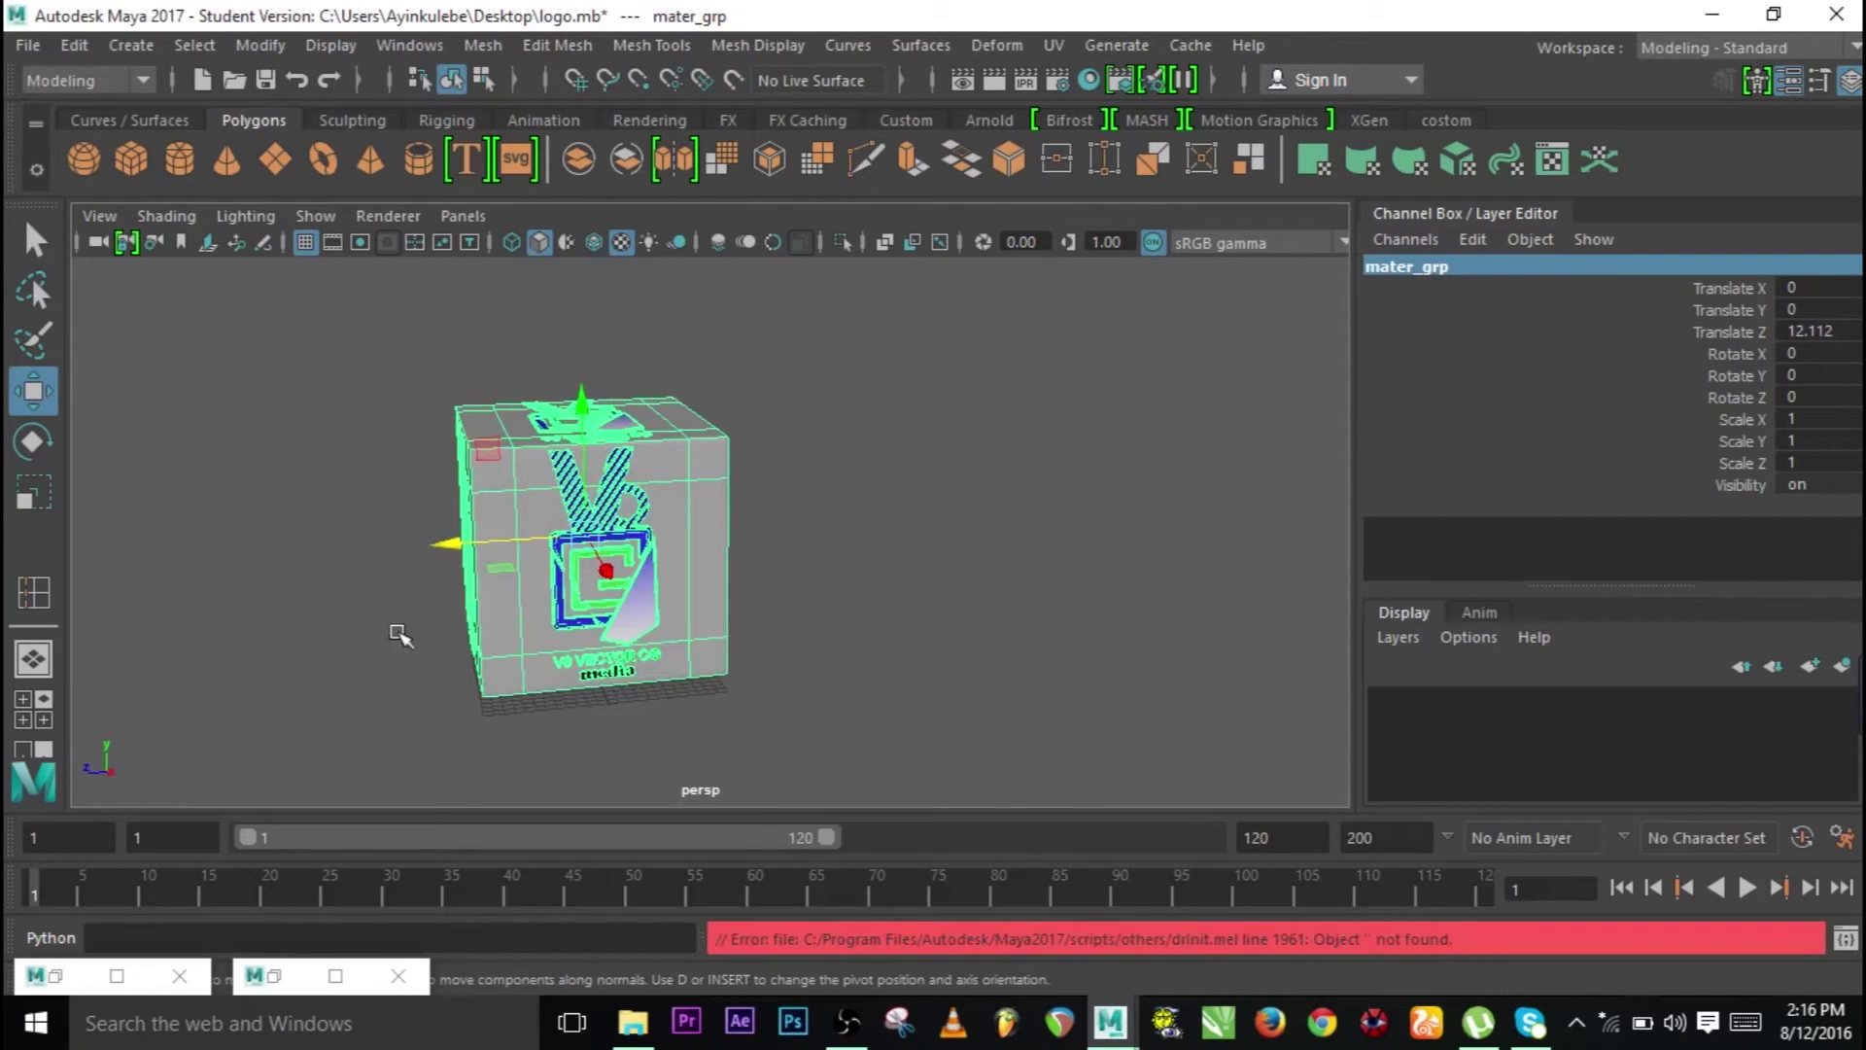
mouse_move(325, 686)
left_mouse_down("alt")
mouse_move(295, 645)
mouse_move(313, 611)
mouse_move(300, 638)
mouse_move(345, 692)
left_mouse_up("alt")
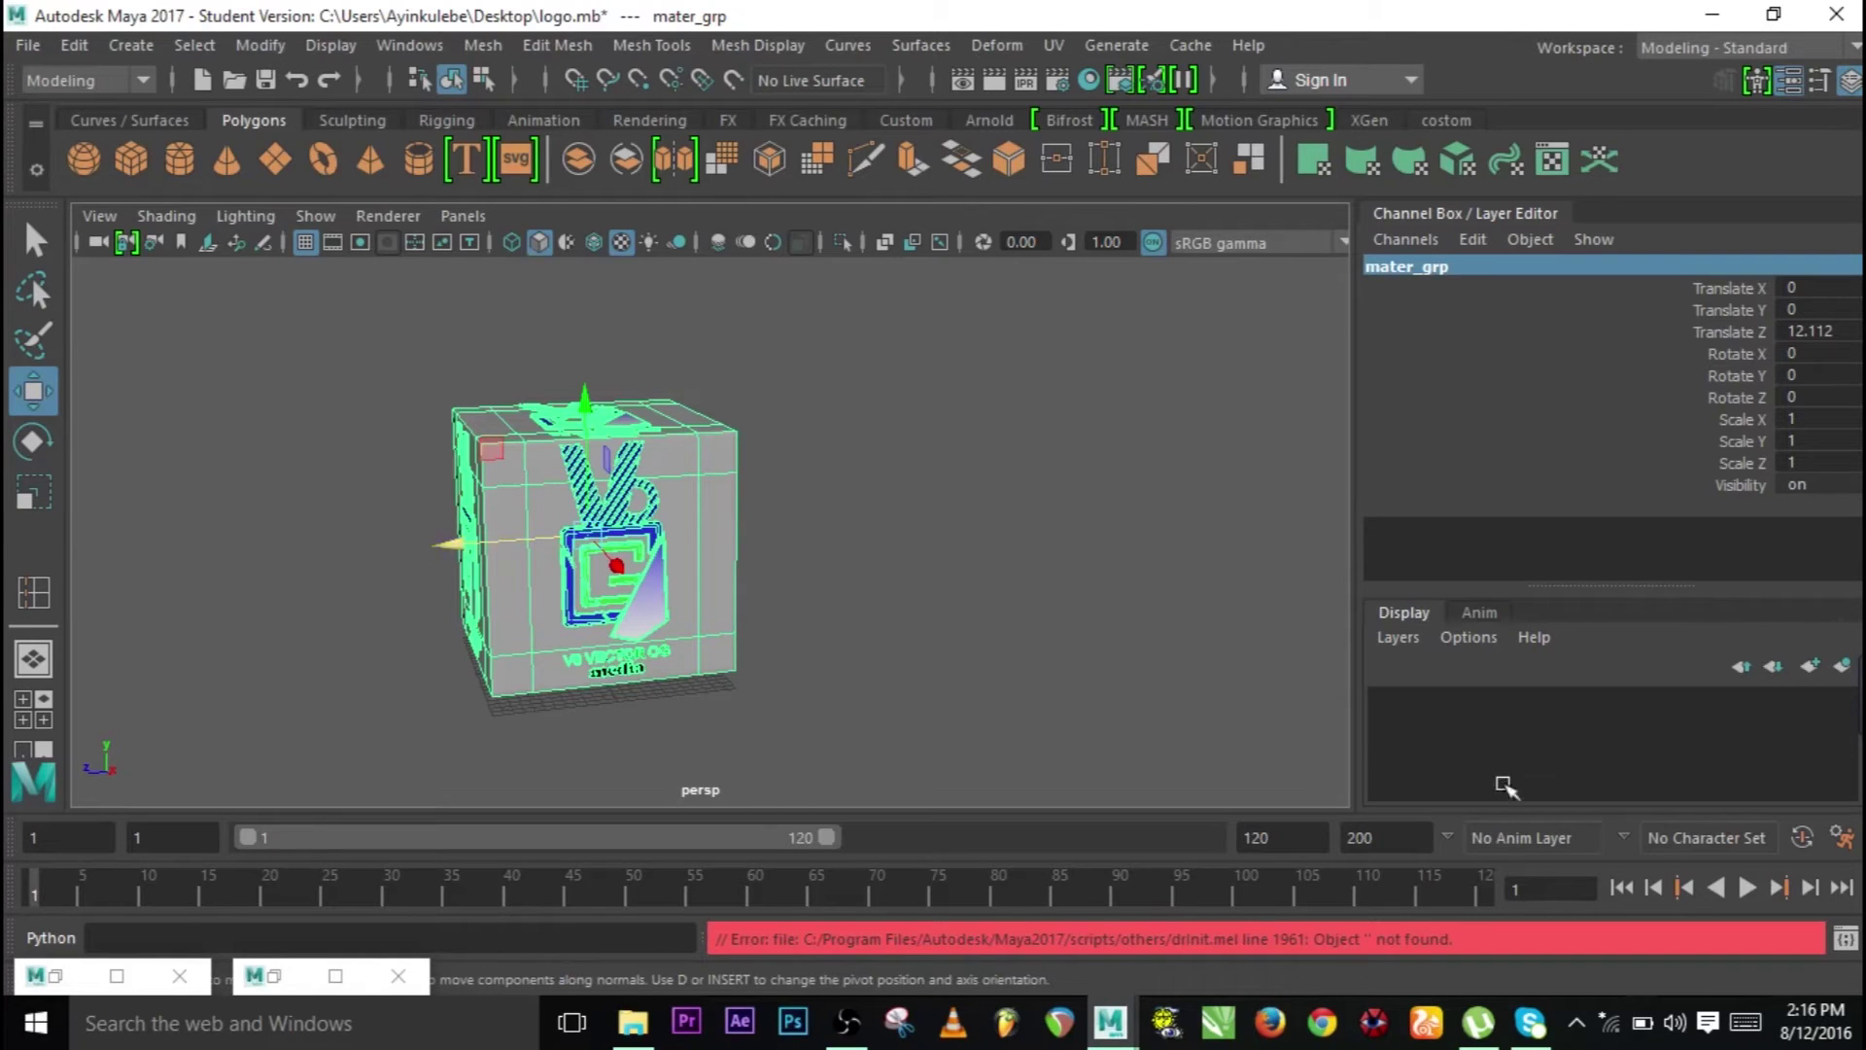
Step: Turn on automatic keyframing and set the Time Slider playback speed to Real-time [24 fps] in the preferences
left_click(1841, 835)
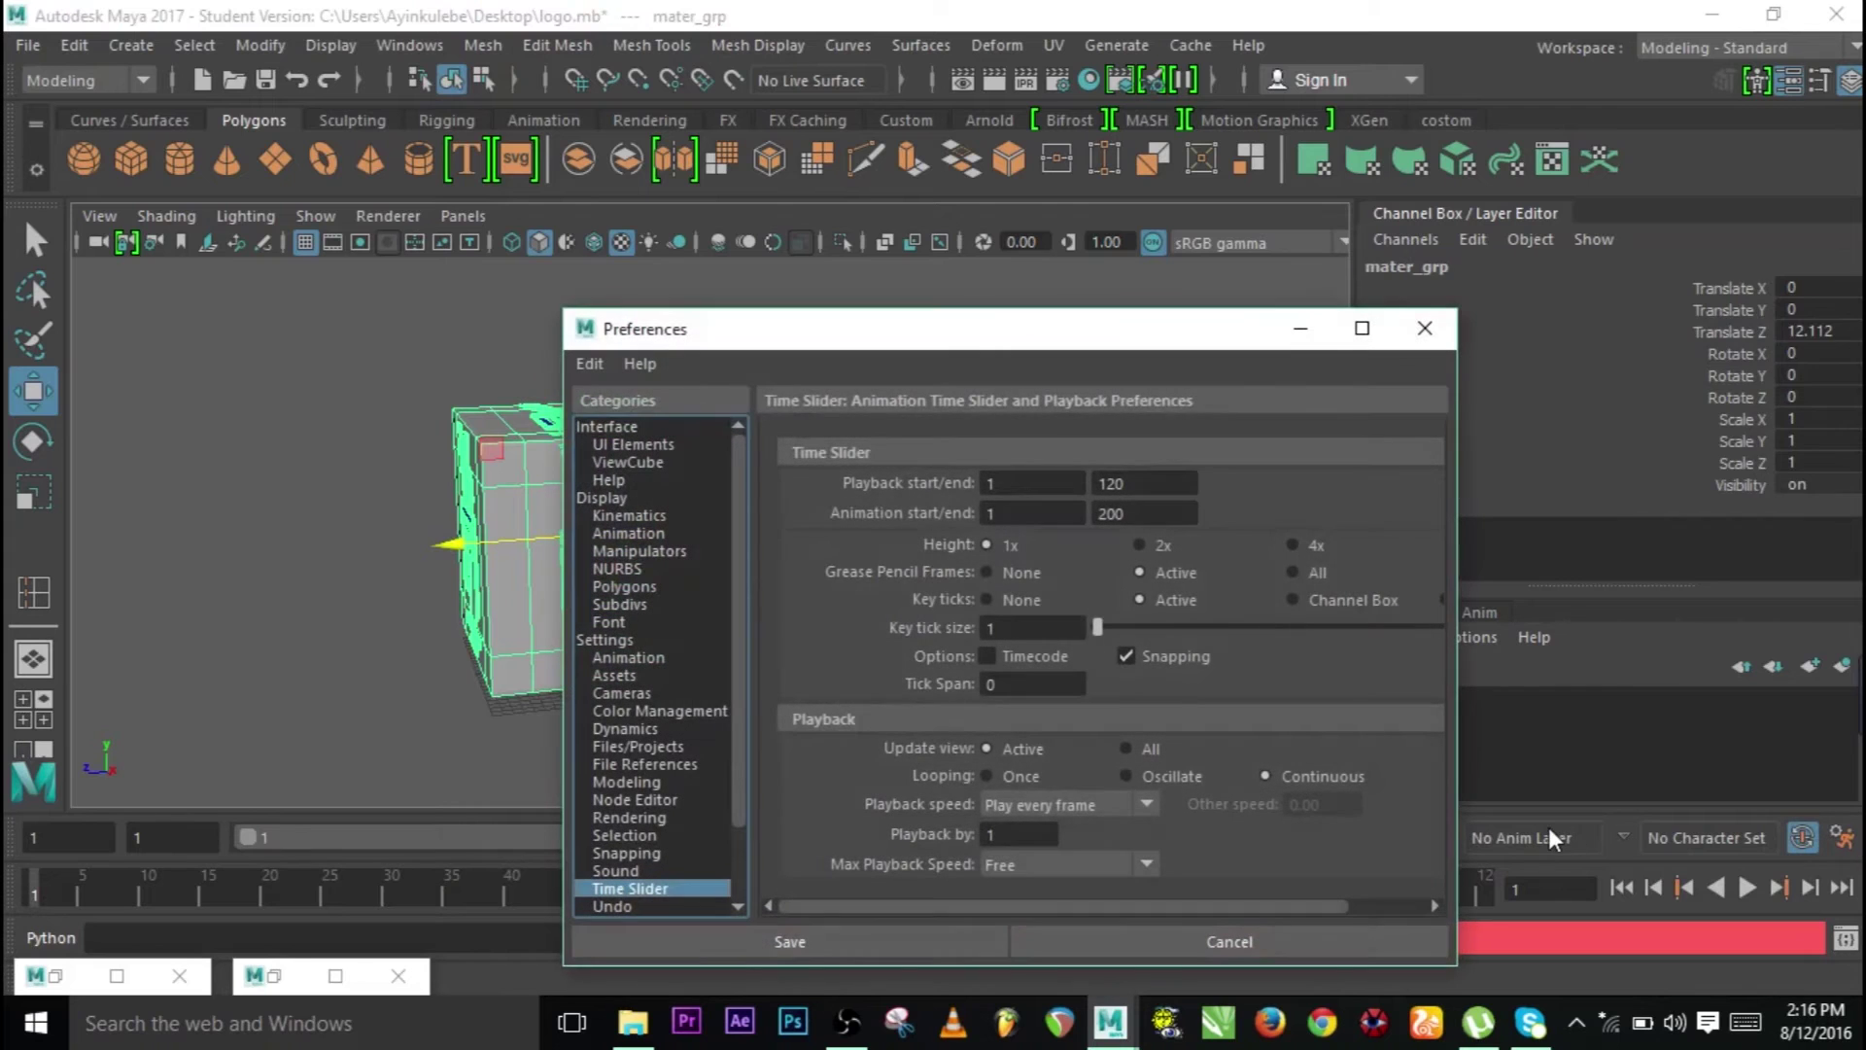
left_click(635, 639)
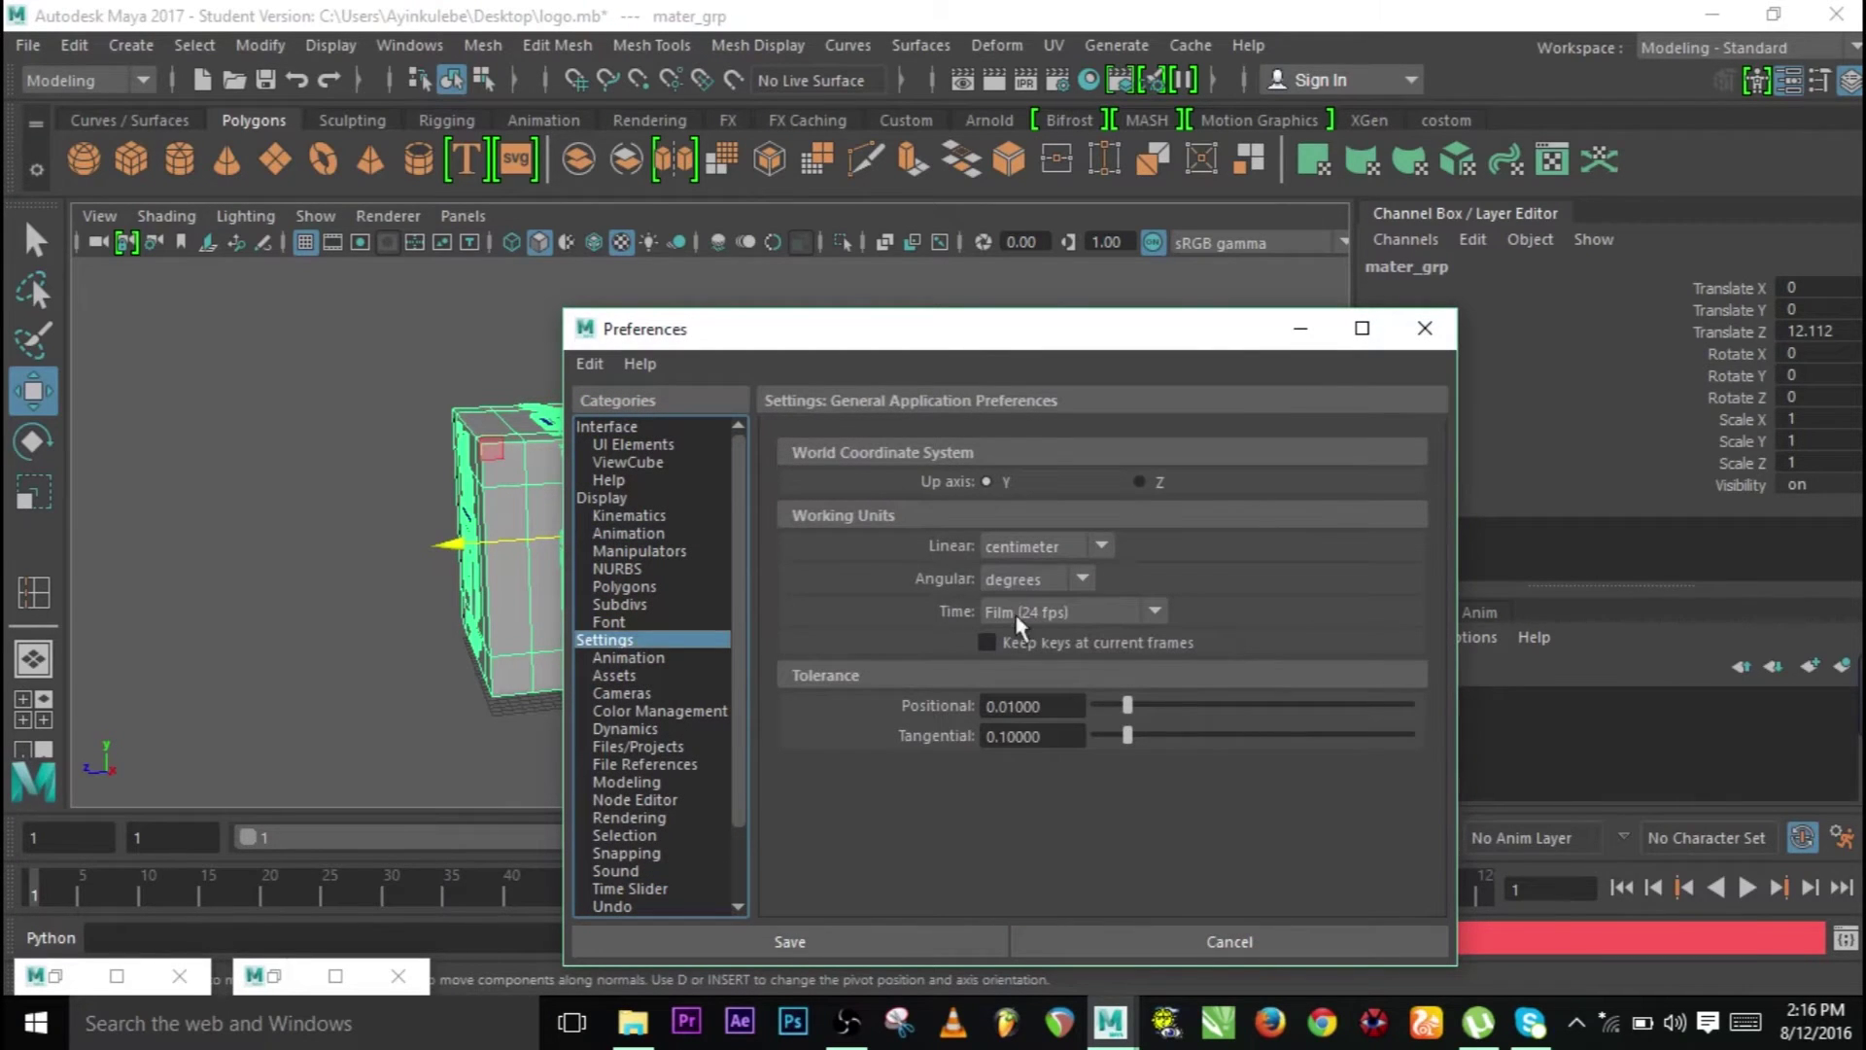
left_click(637, 889)
left_click(1089, 806)
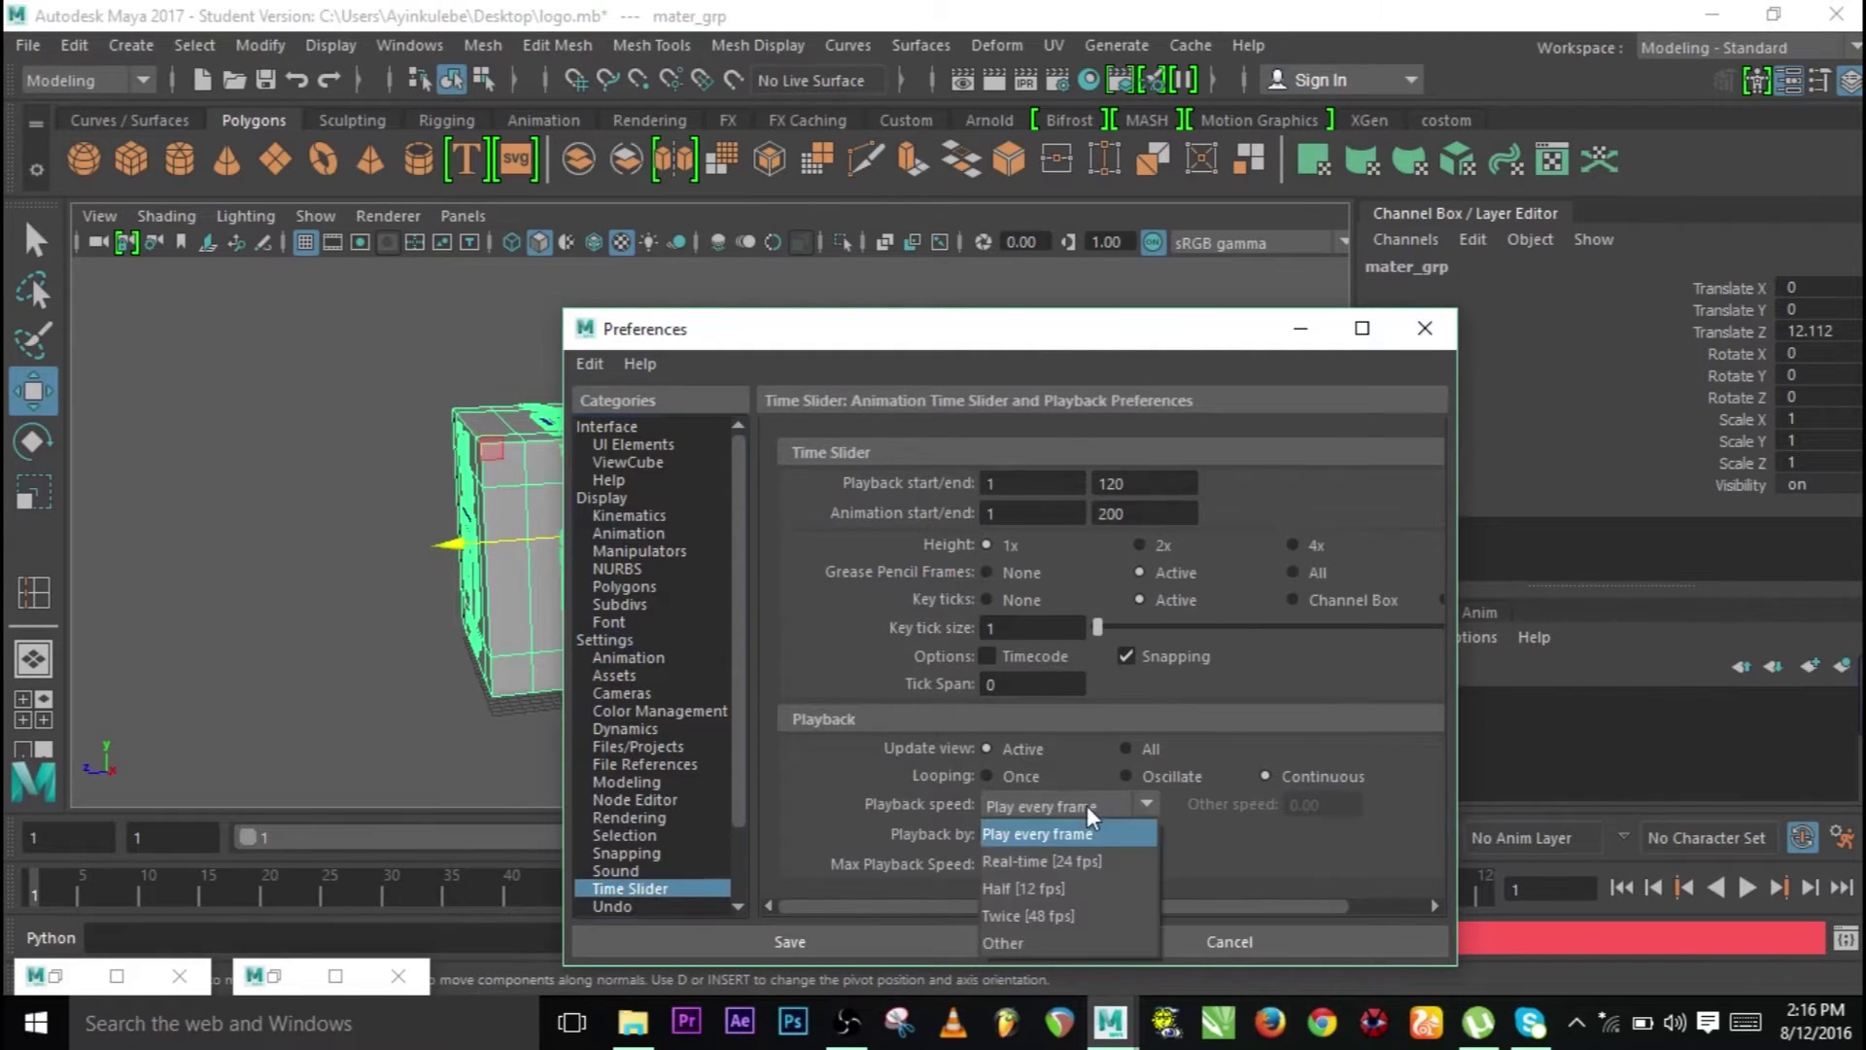
left_click(1050, 864)
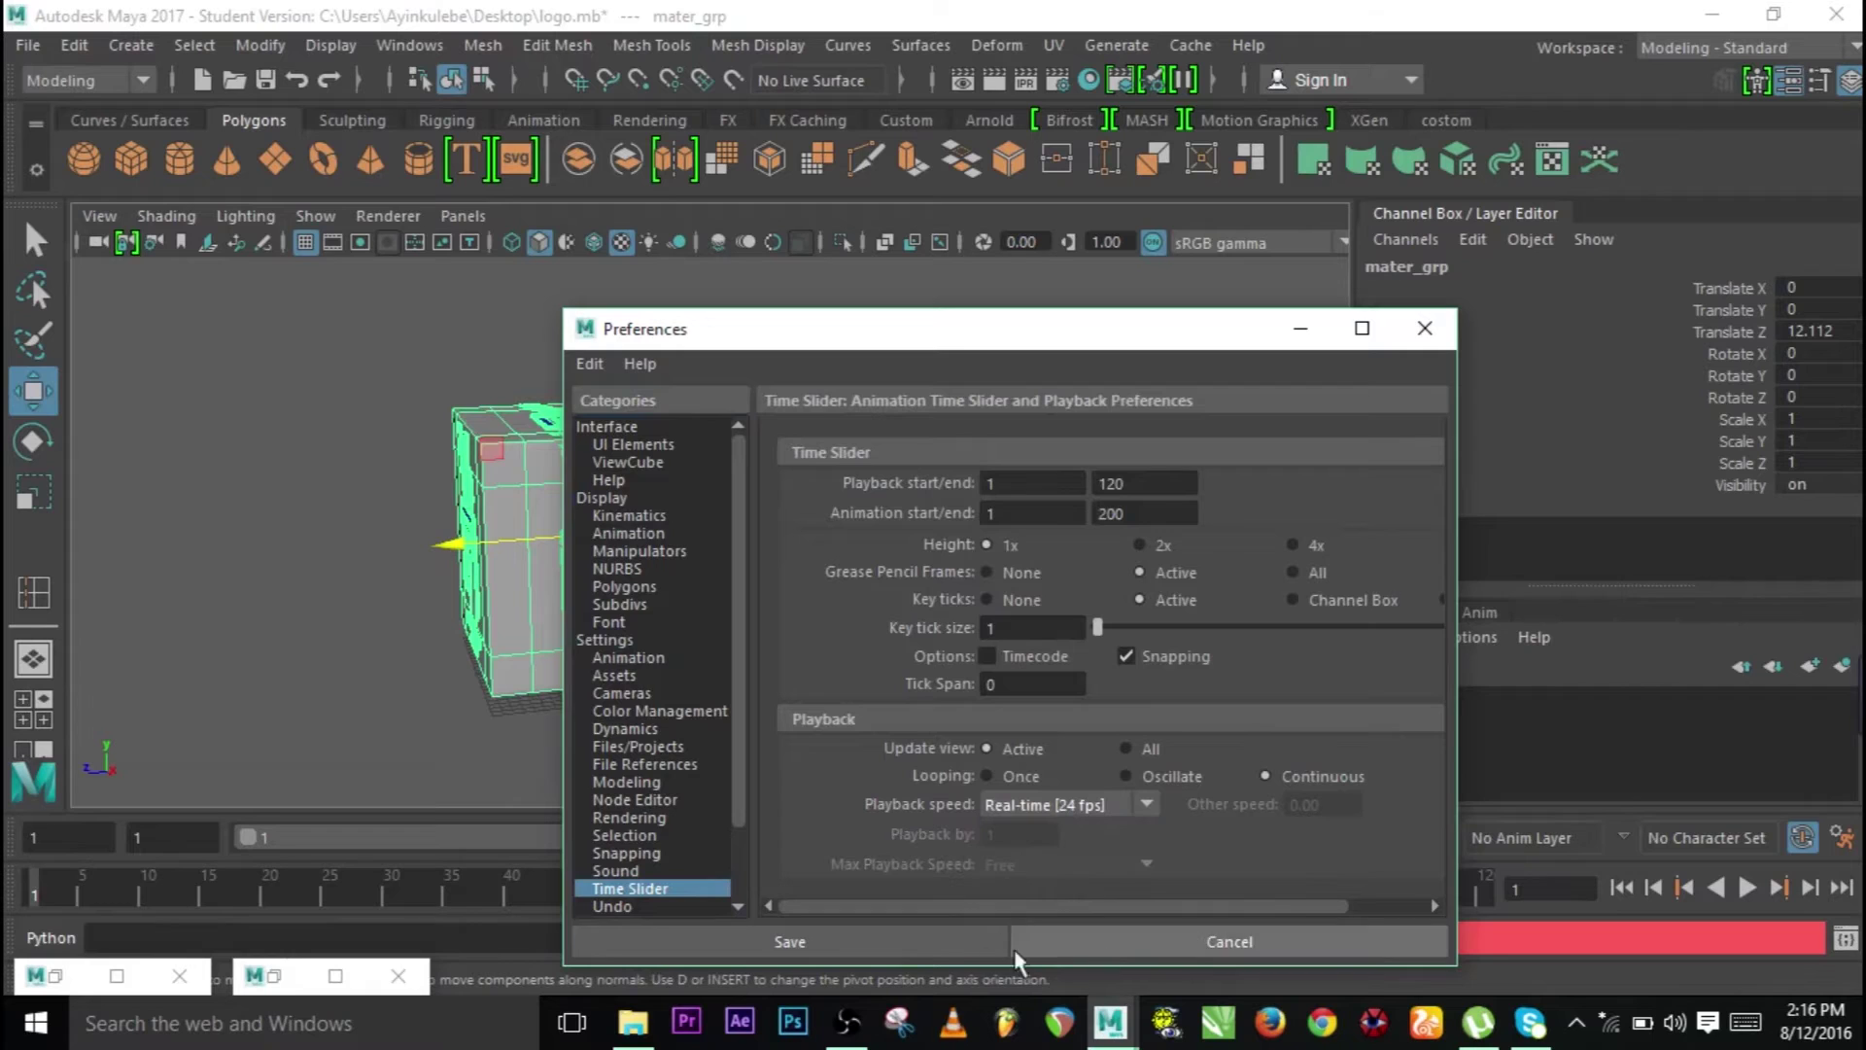
left_click(1425, 328)
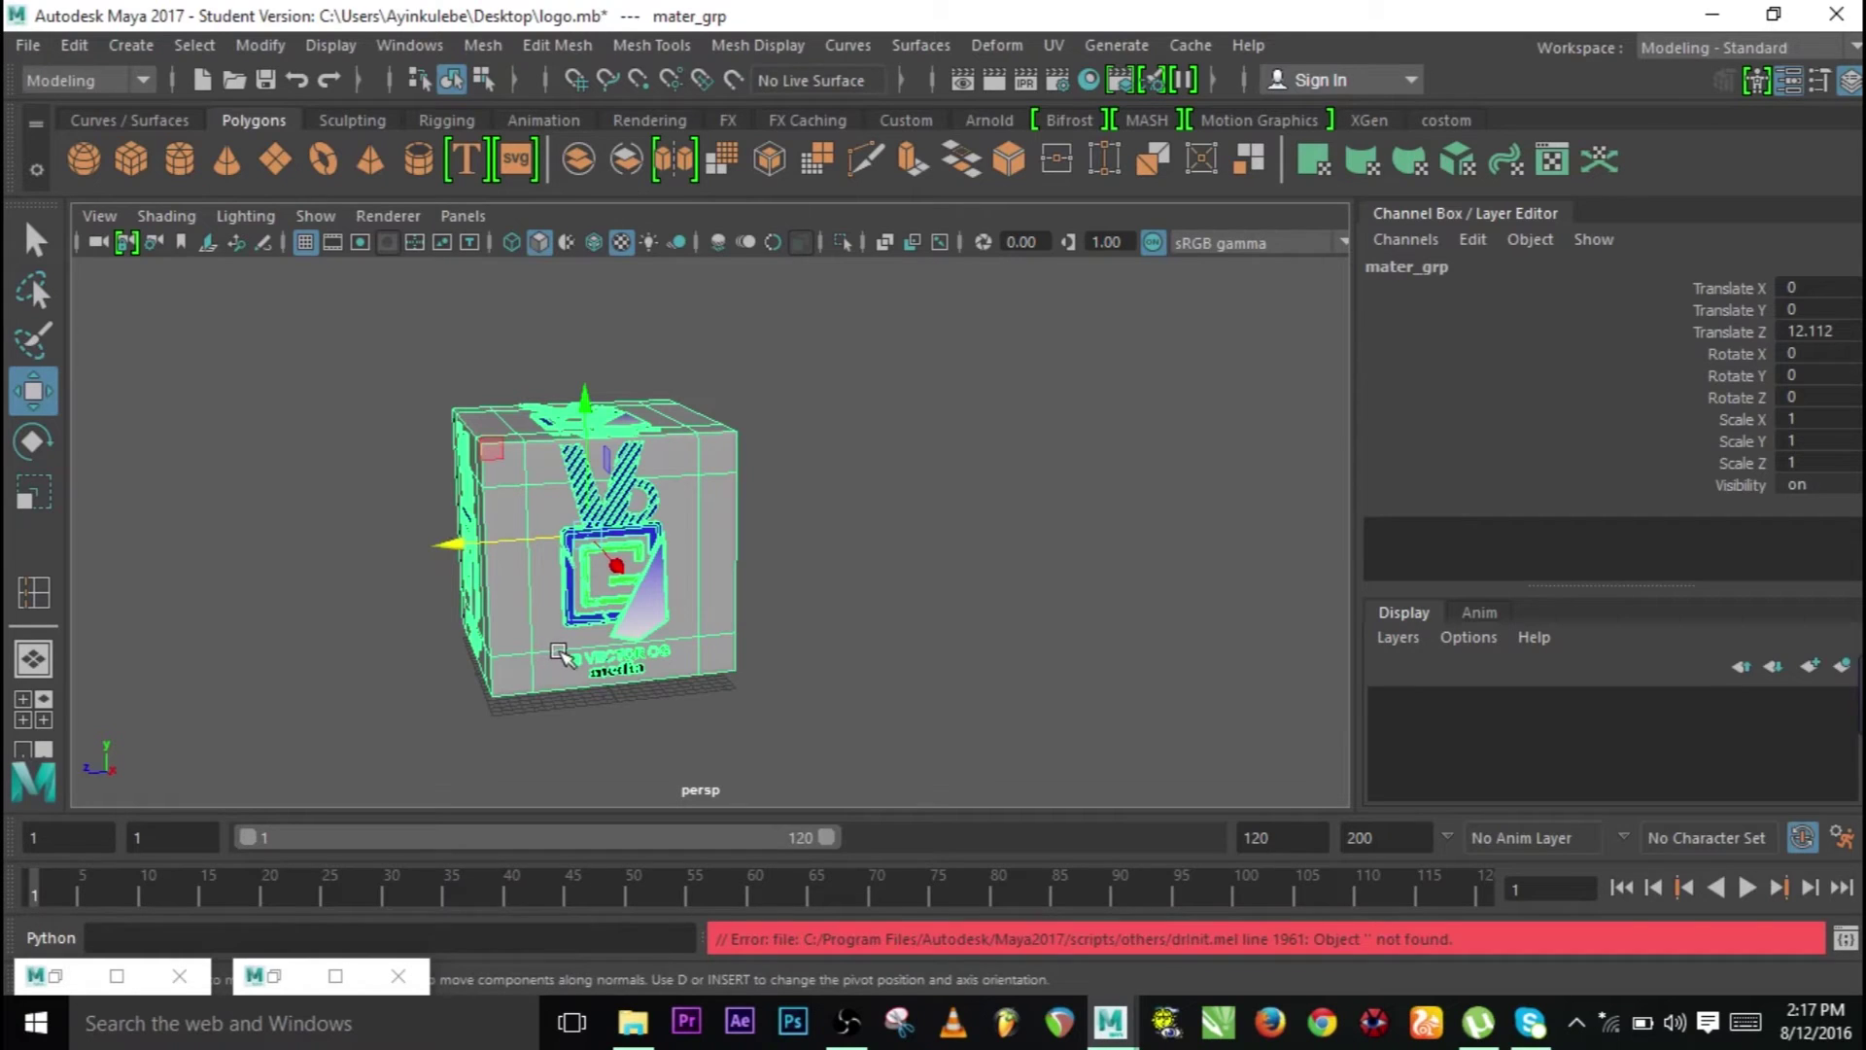
Step: Set a keyframe on all transform channels of mater_grp at frame 1
key("s")
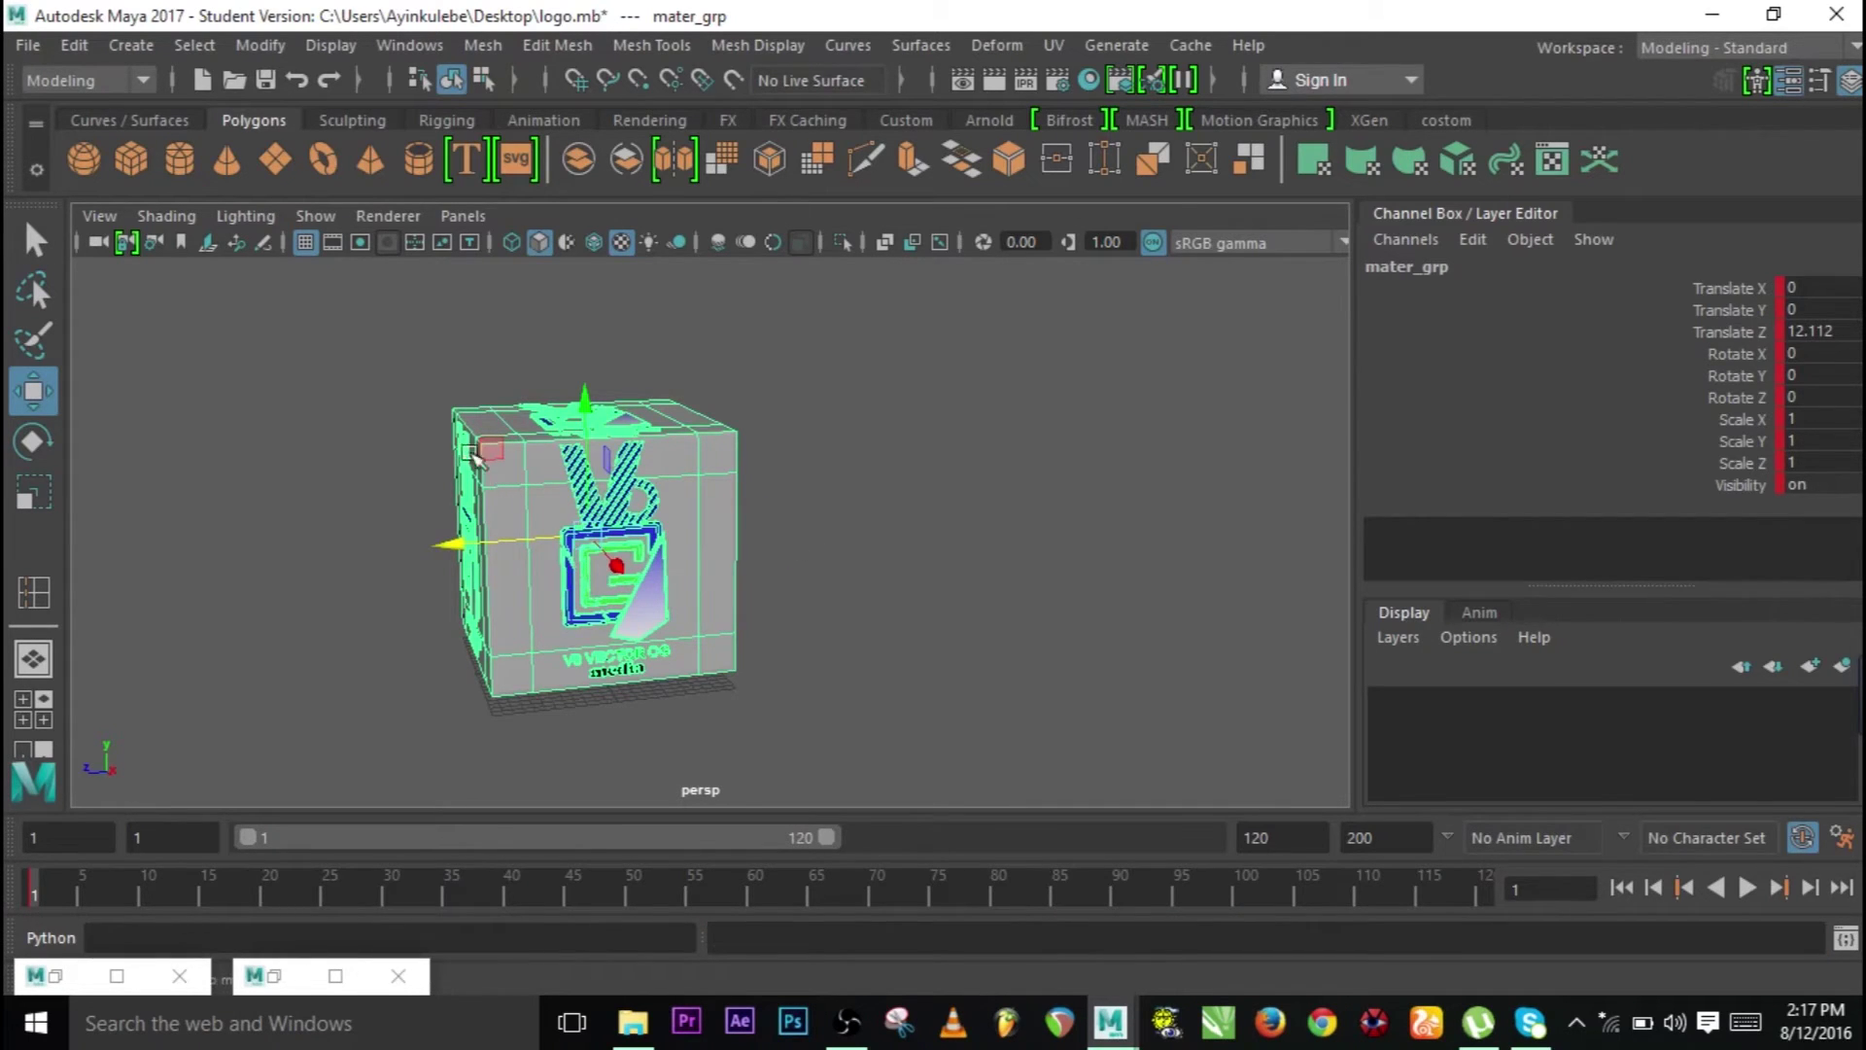
Step: Select all the individual cube and logo parts and set a keyframe on them at frame 1
left_click(324, 366)
left_click_drag(325, 366, 967, 741)
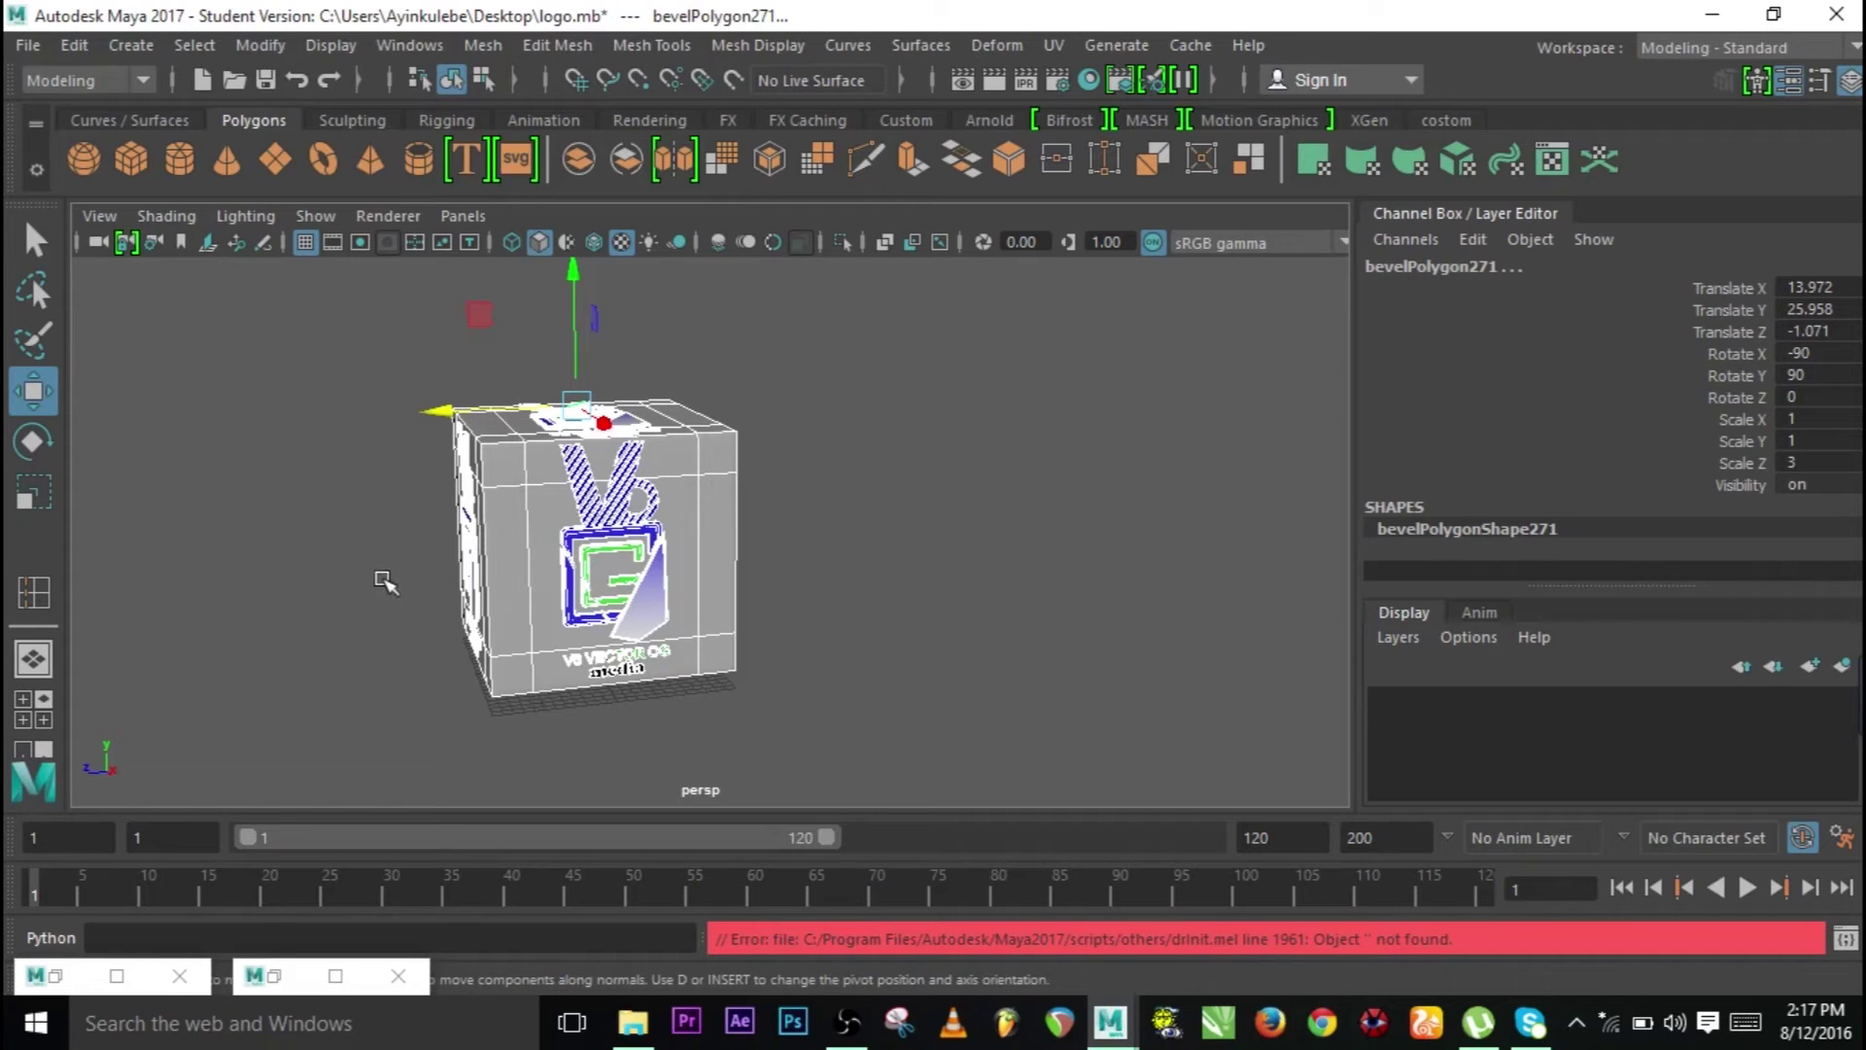
key("s")
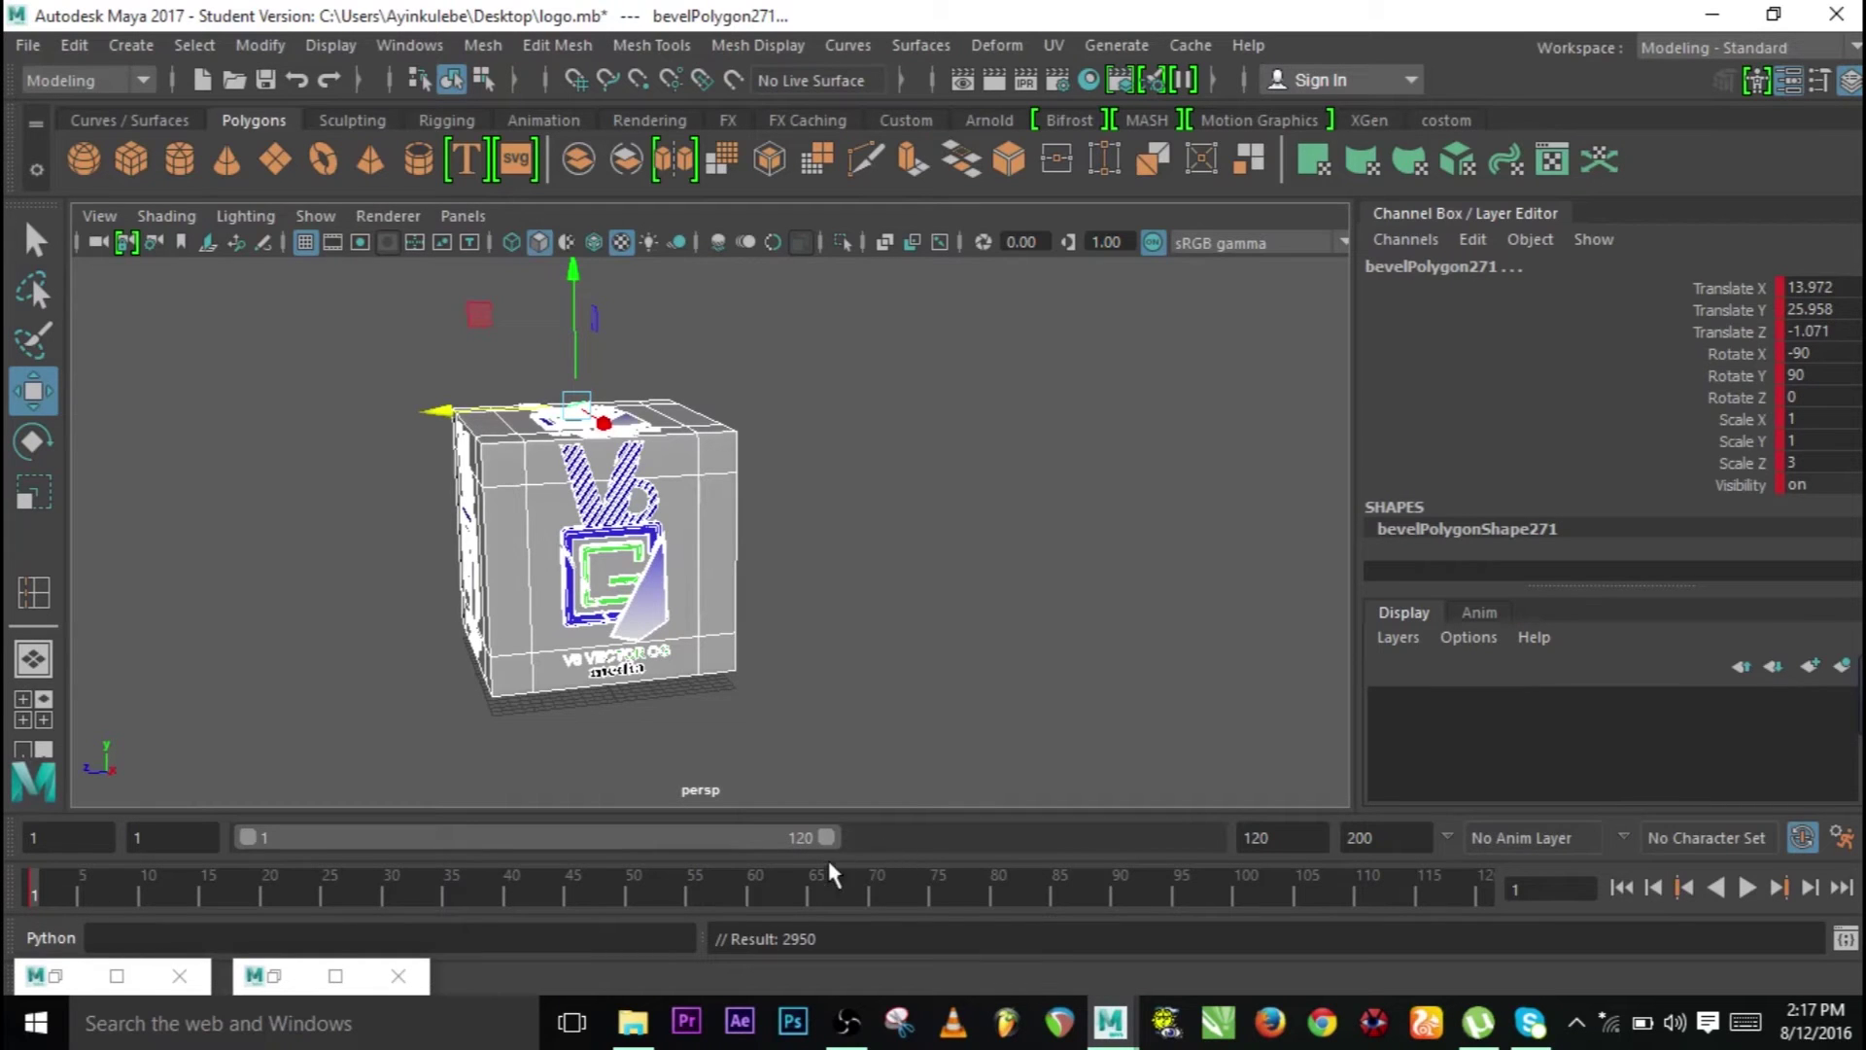
Step: Set keyframes at frame 100 on the individual cube and logo parts and on mater_grp
left_click(1245, 894)
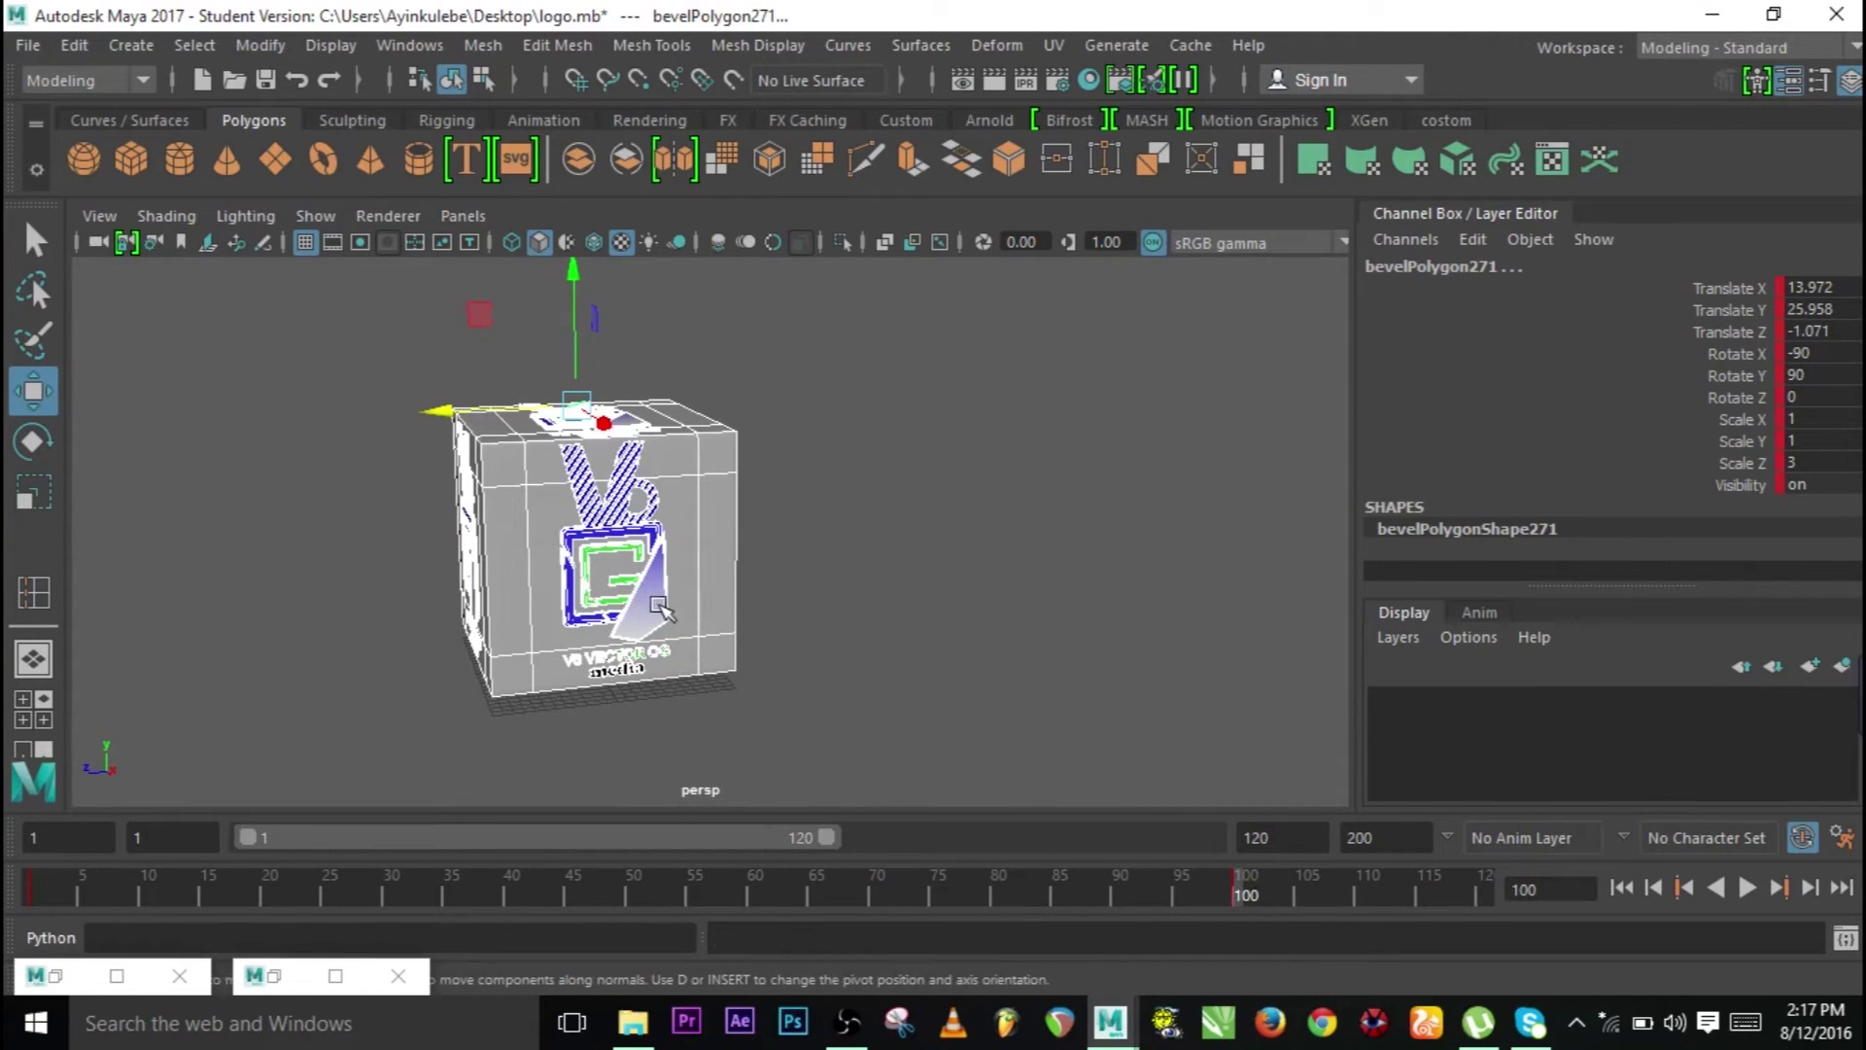
left_click(653, 667)
key("Up")
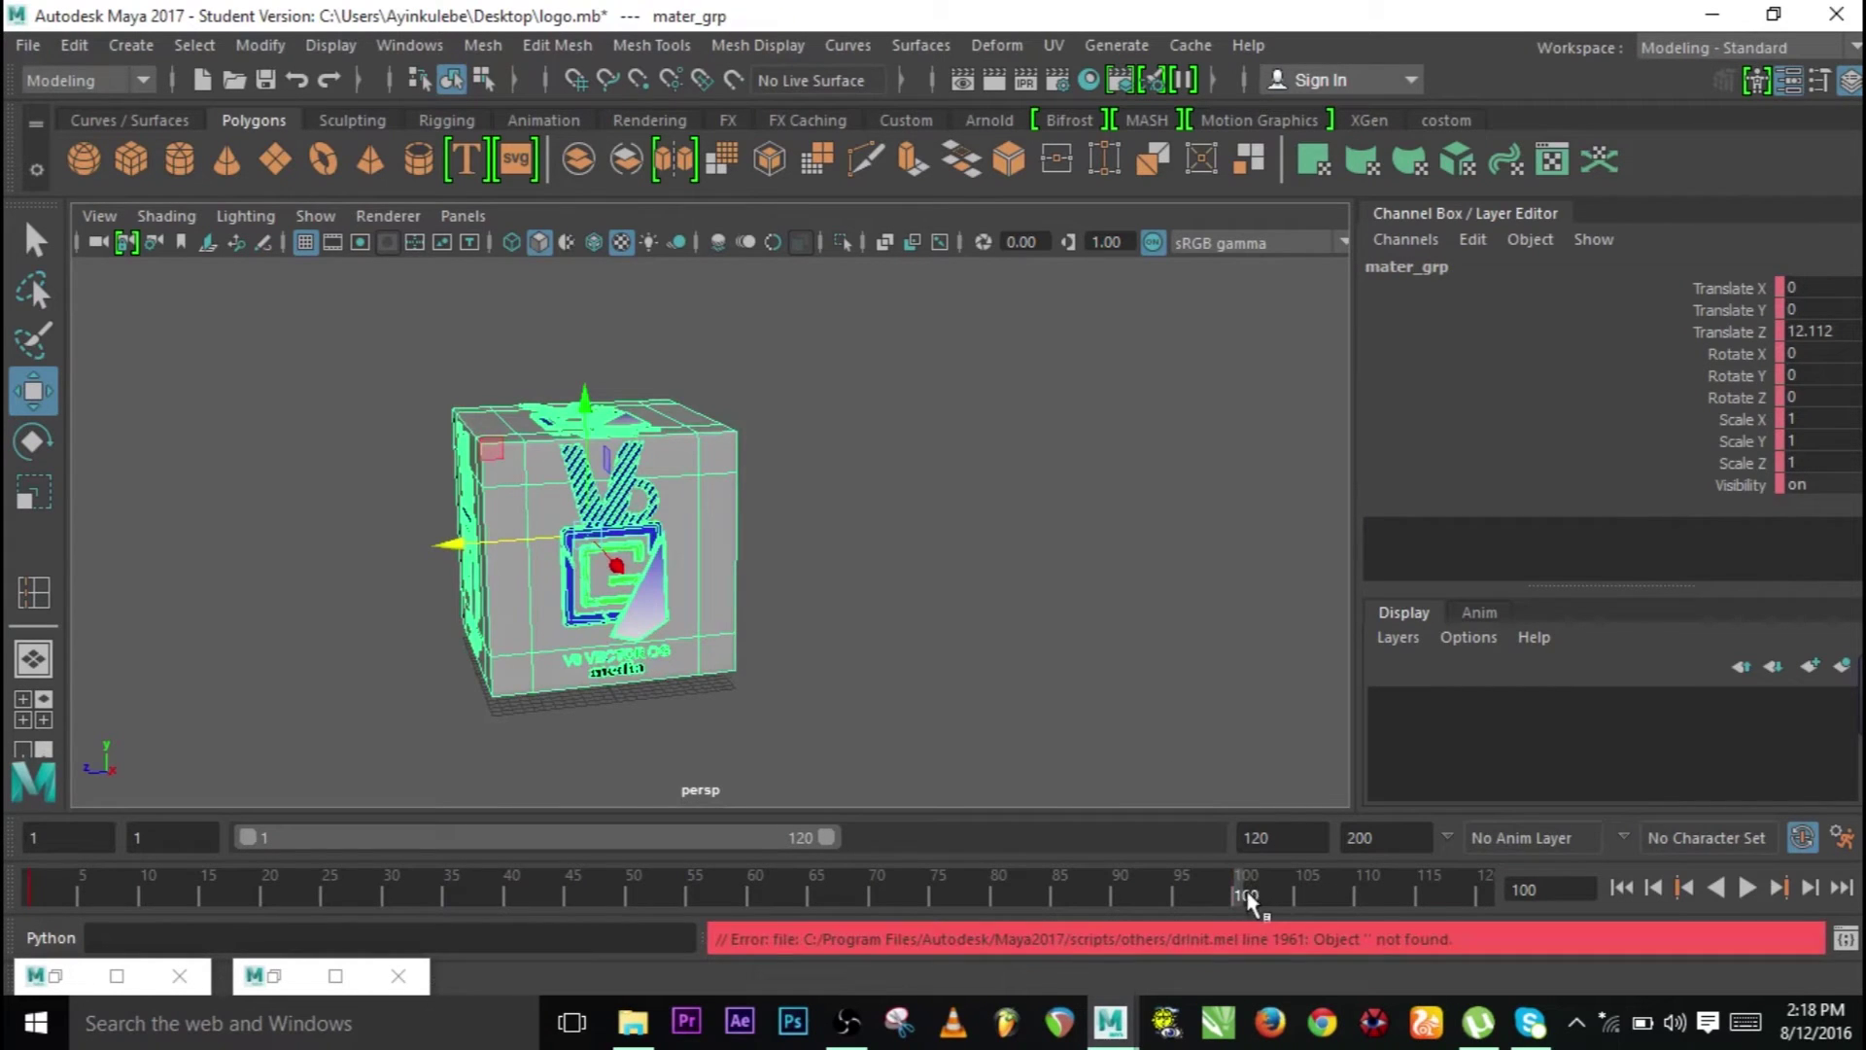
key("s")
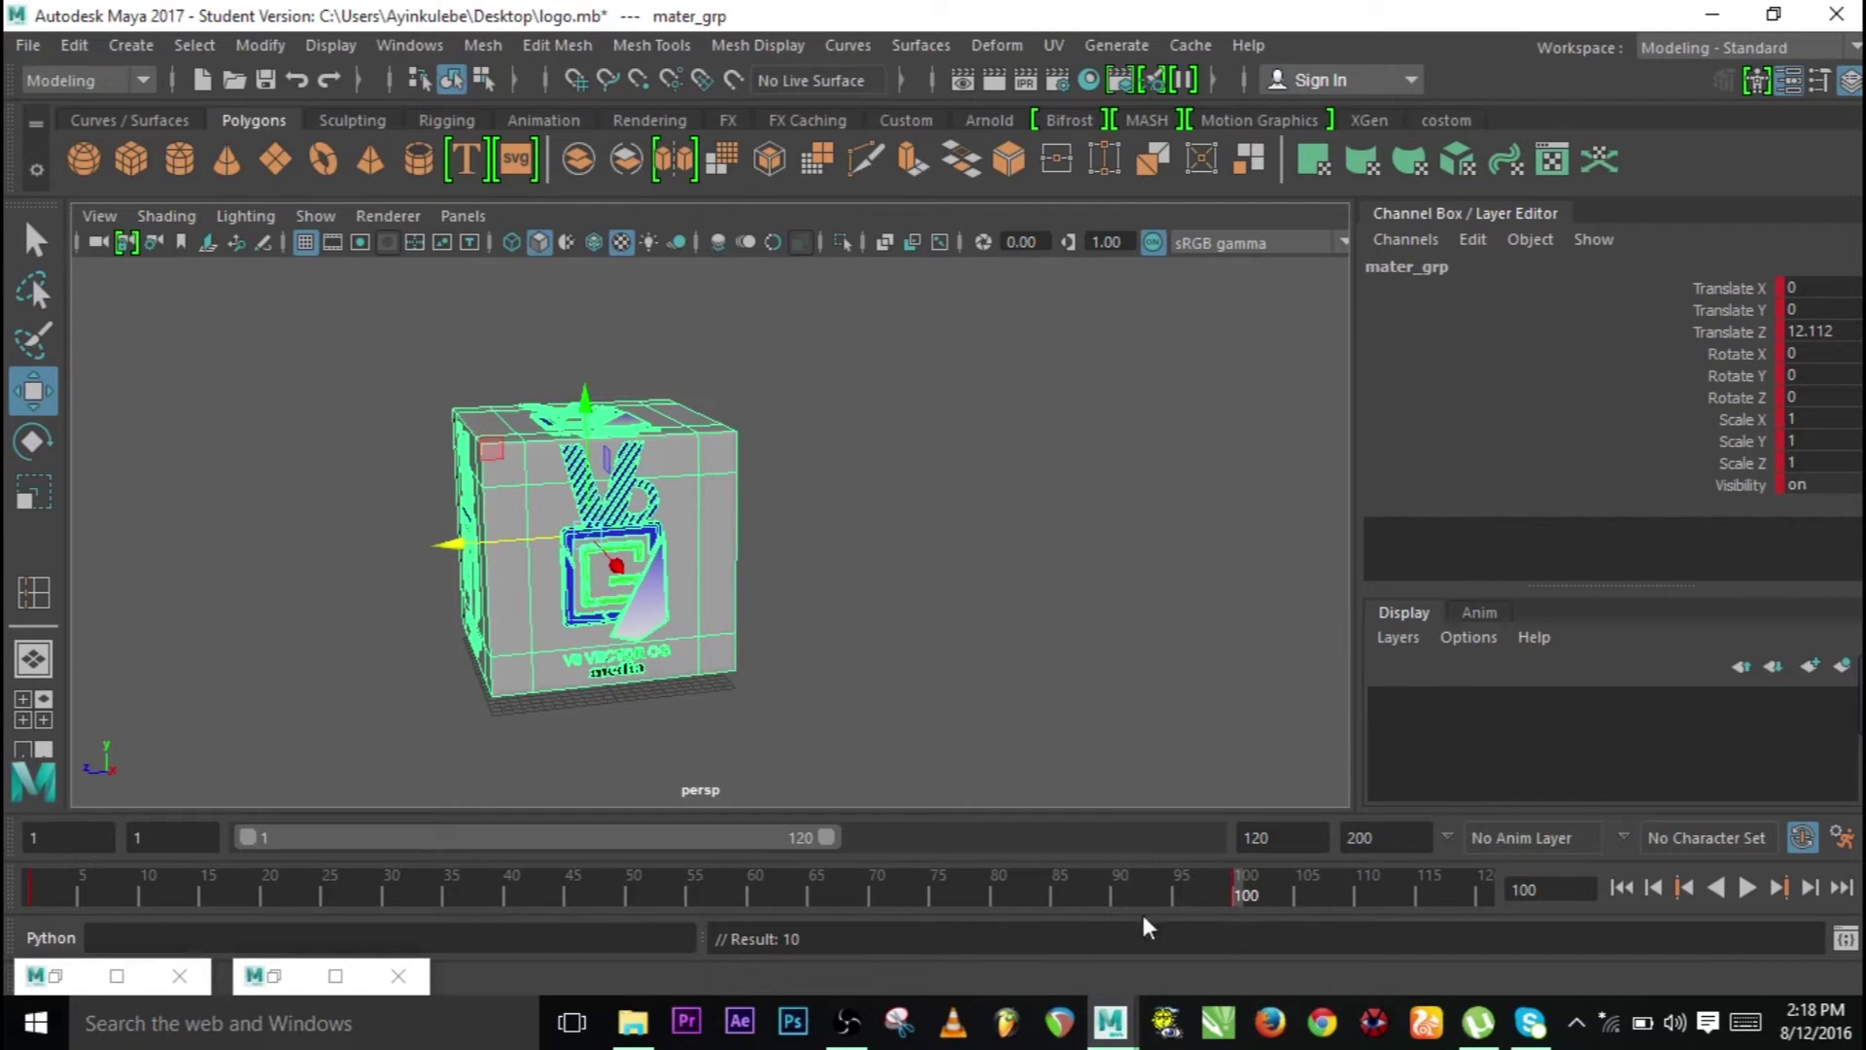
left_click(32, 887)
left_click(1242, 888)
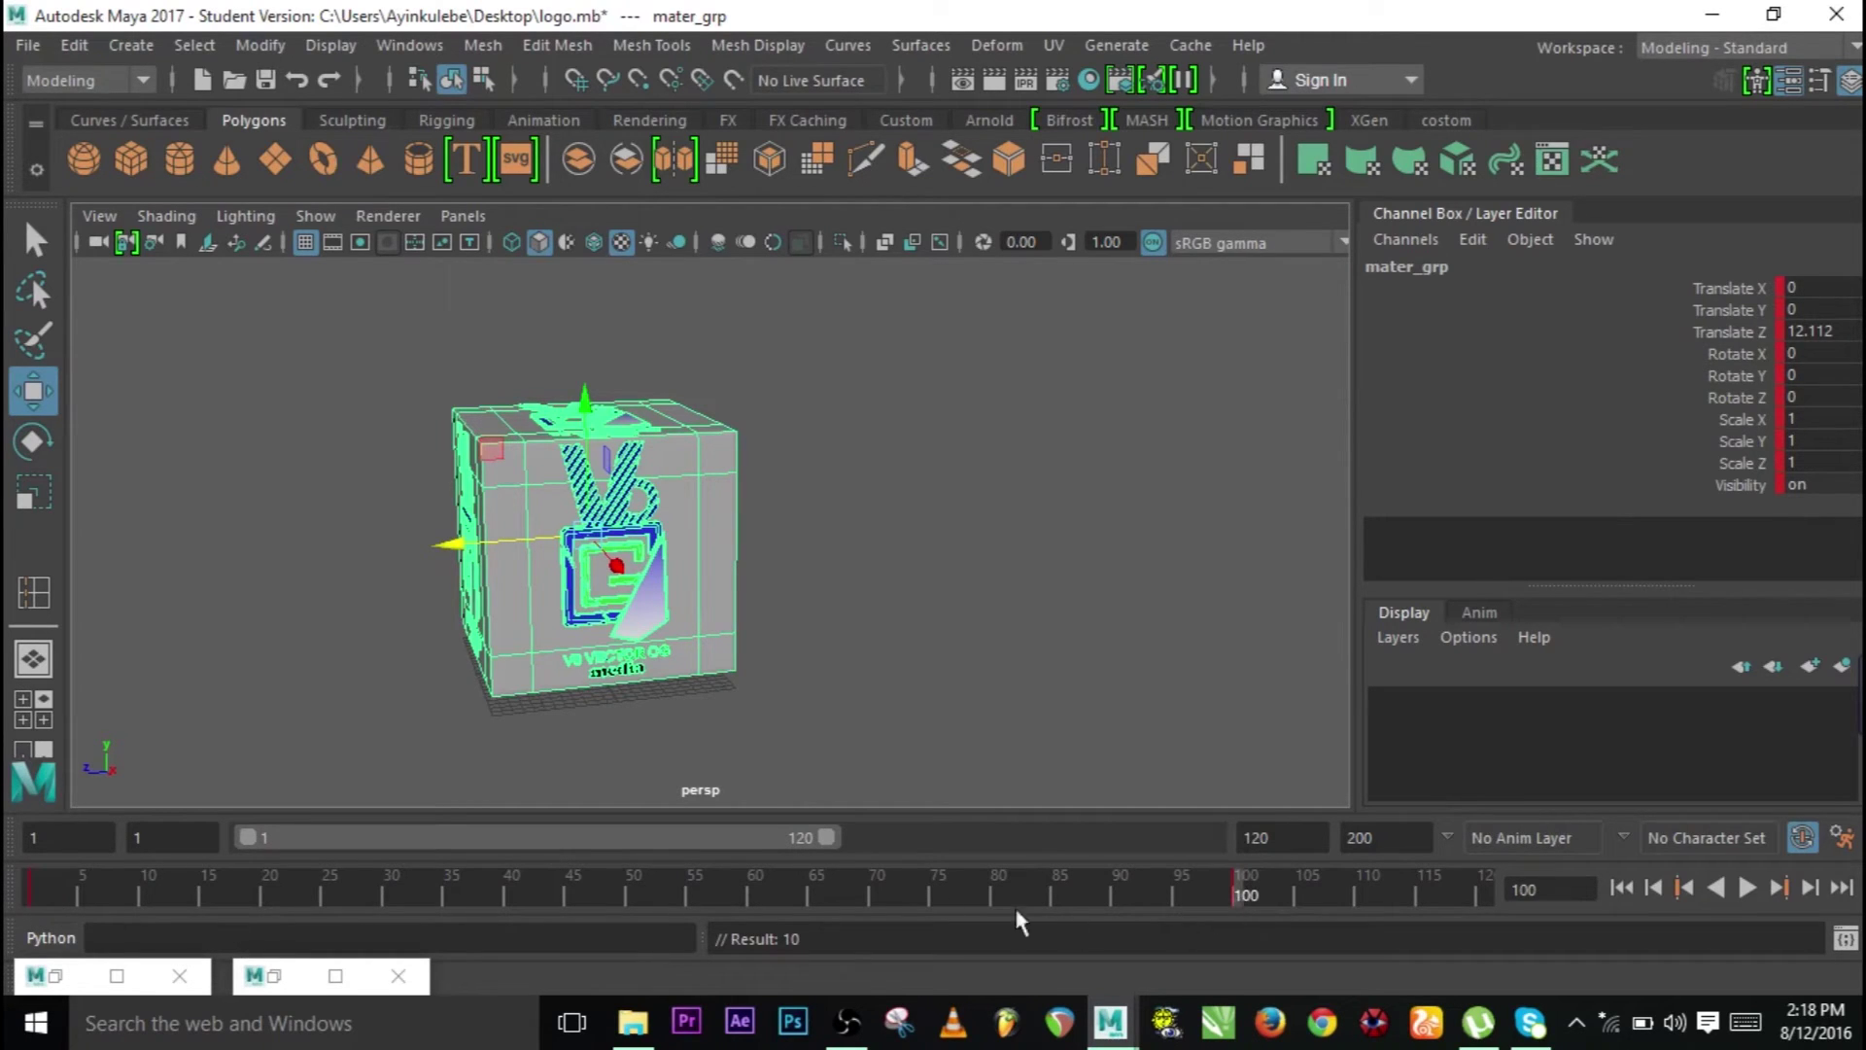
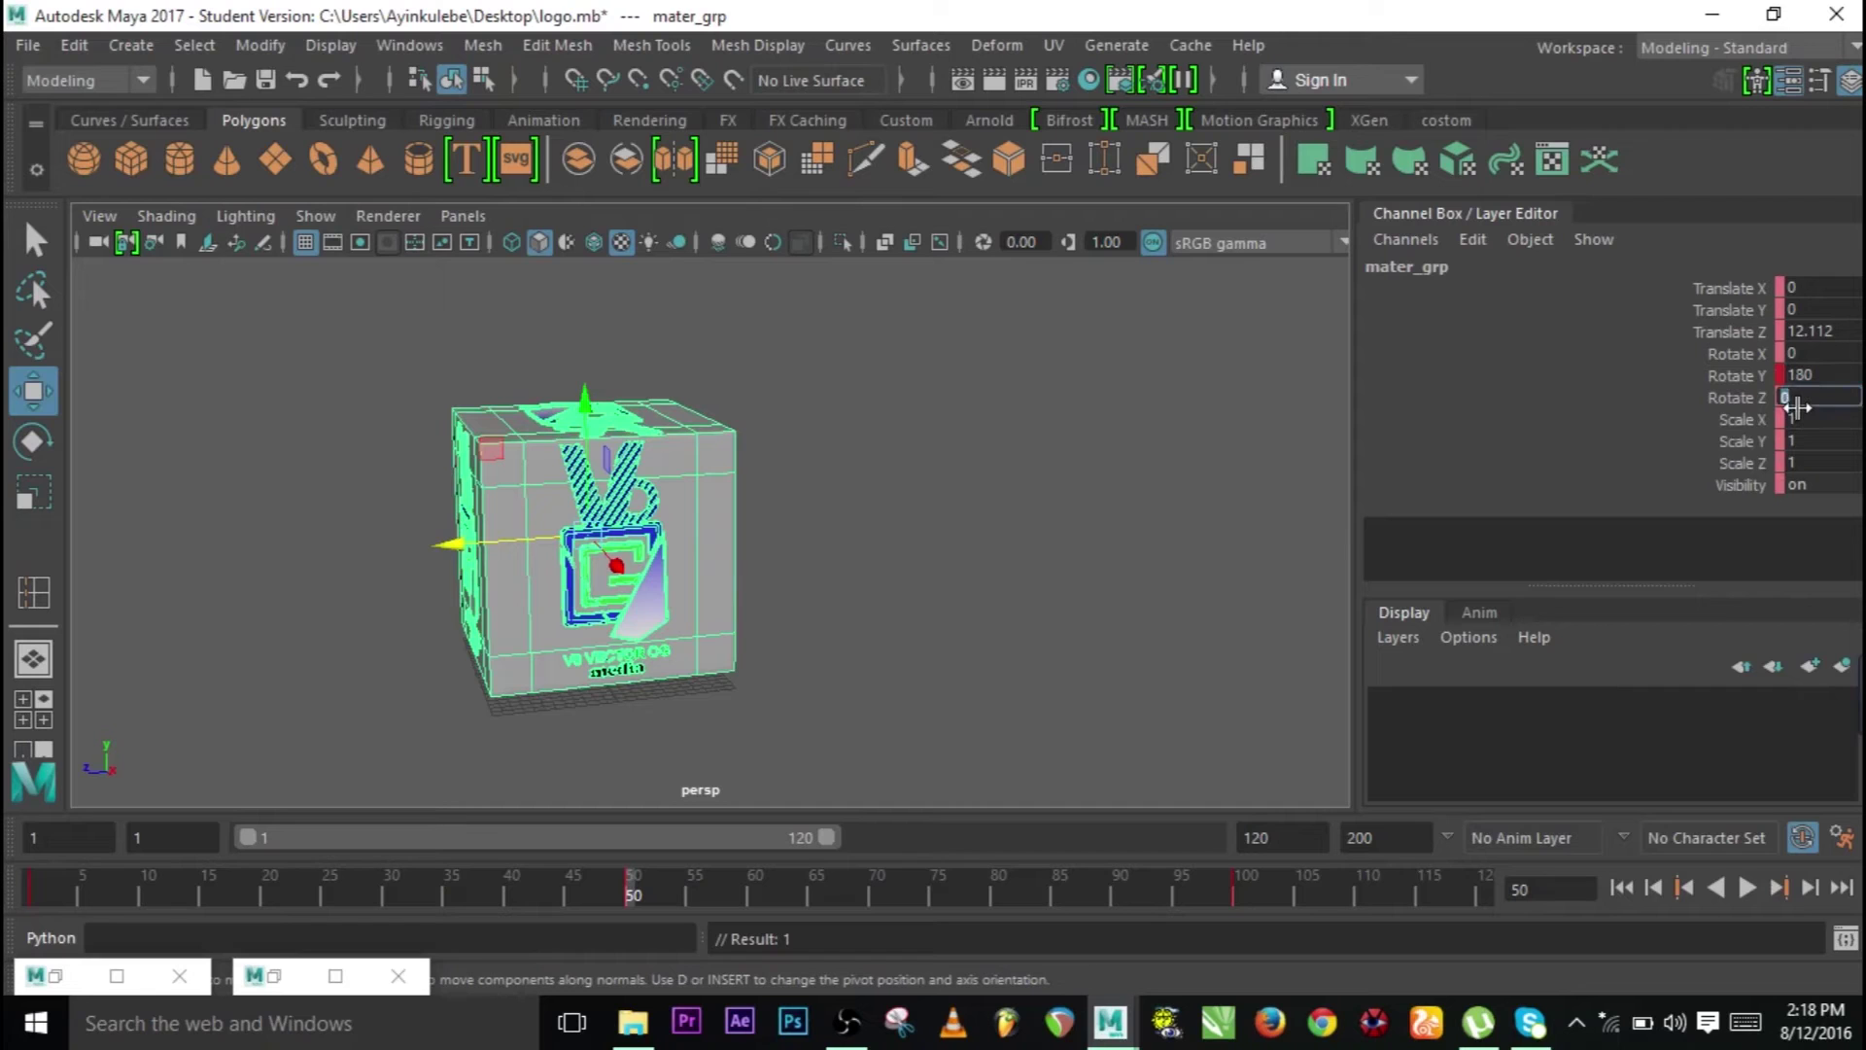
Step: Set mater_grp's Rotate Z and Rotate X to 180 at frame 50
key("Return")
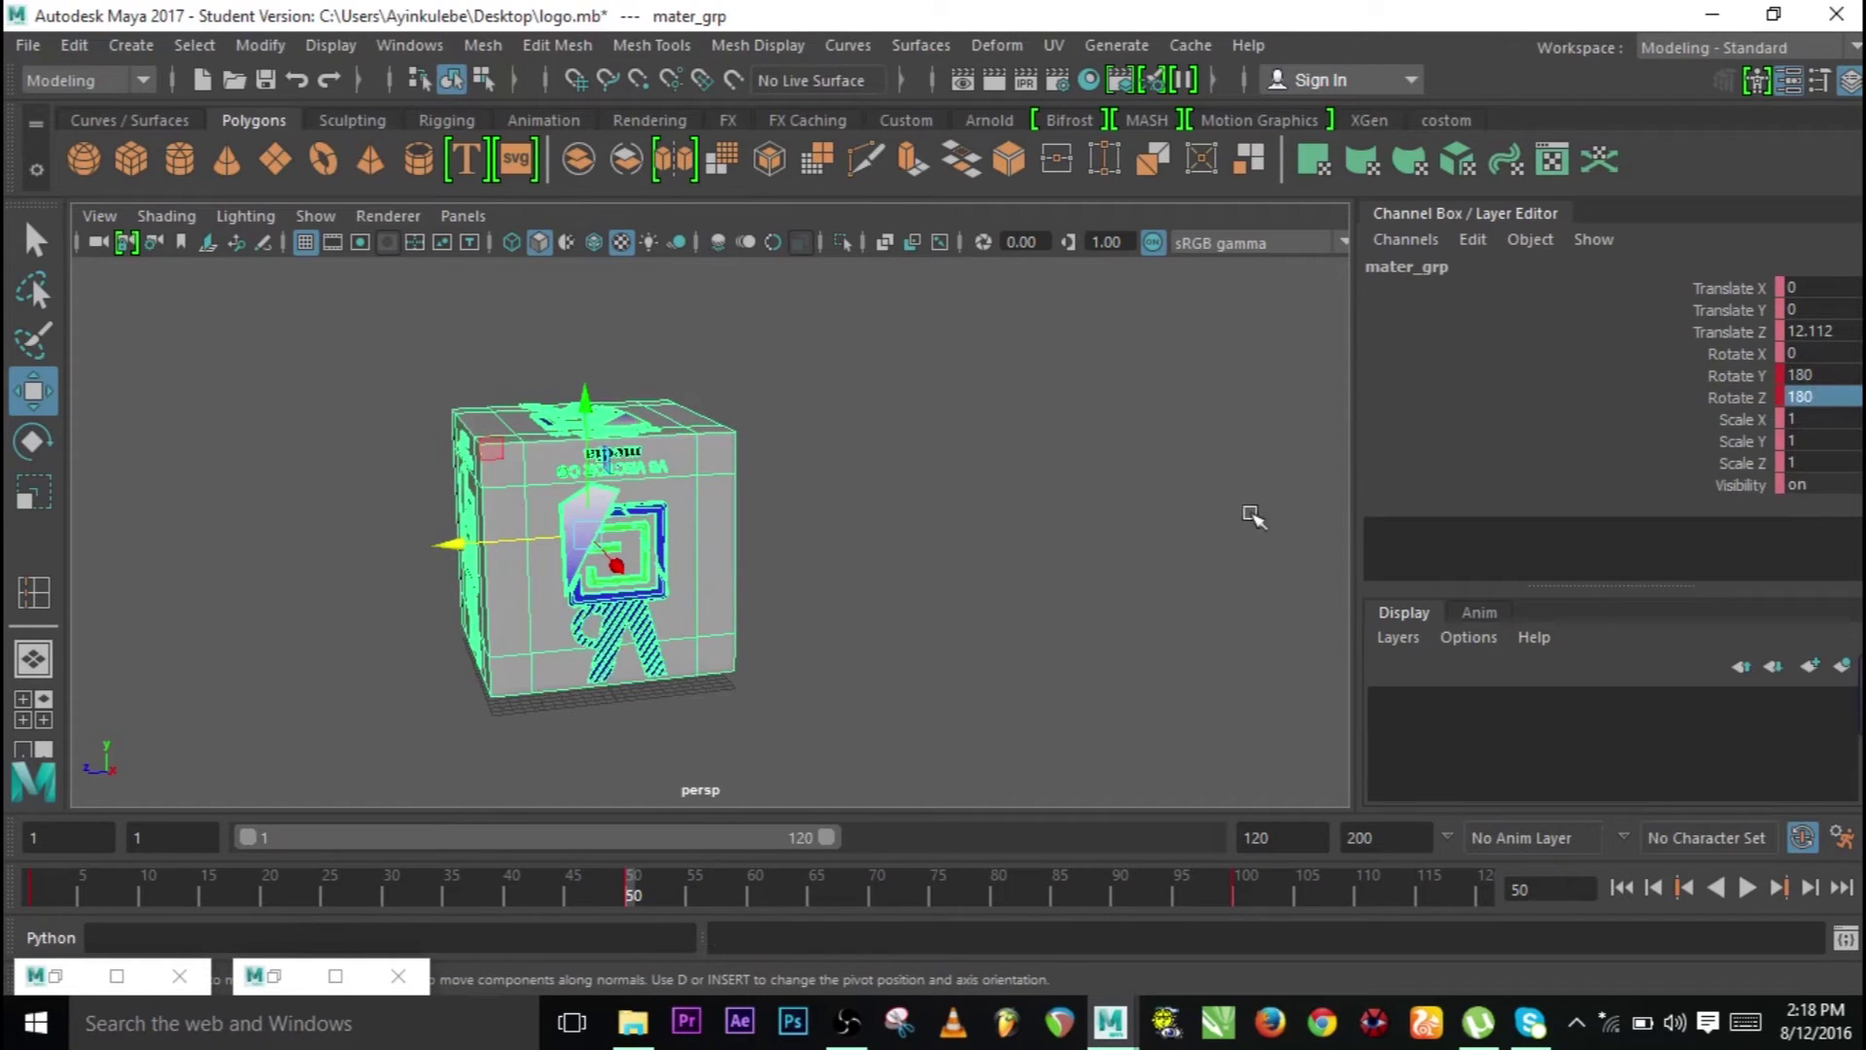
left_click(1812, 367)
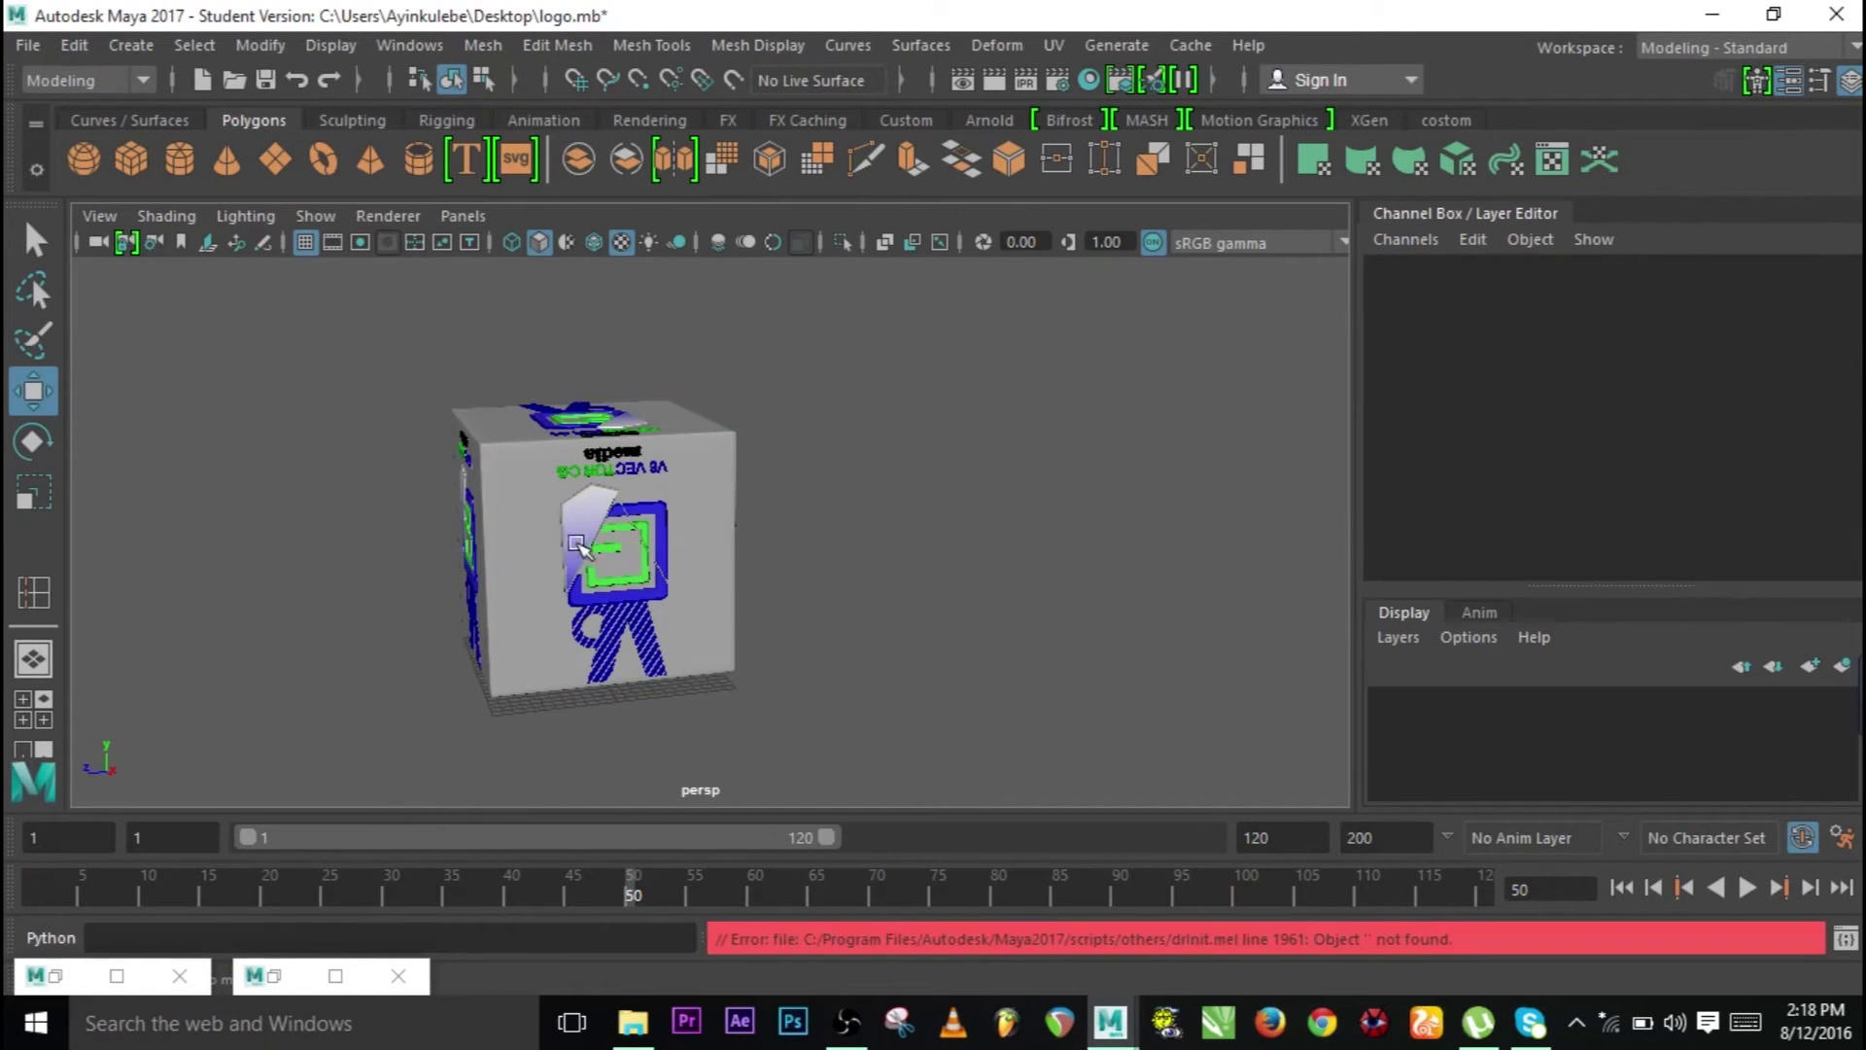
left_click(576, 548)
key("Up")
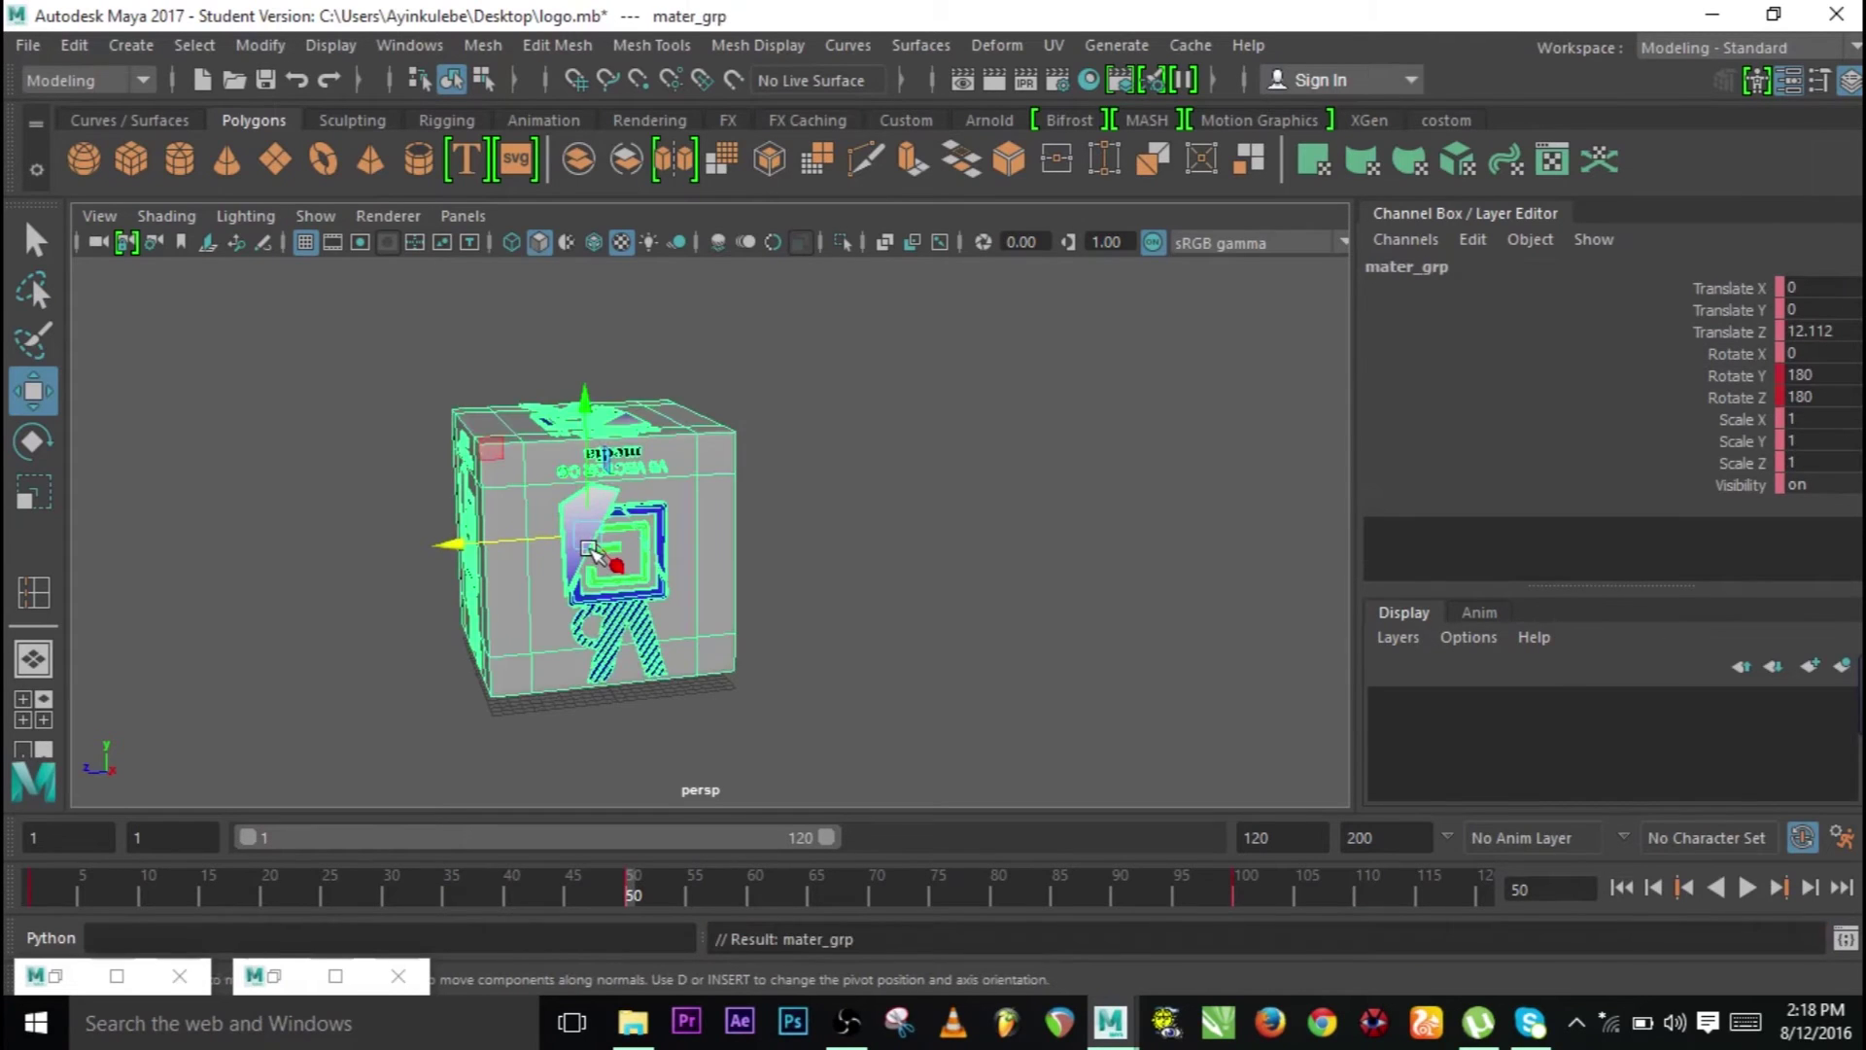
left_click(1810, 353)
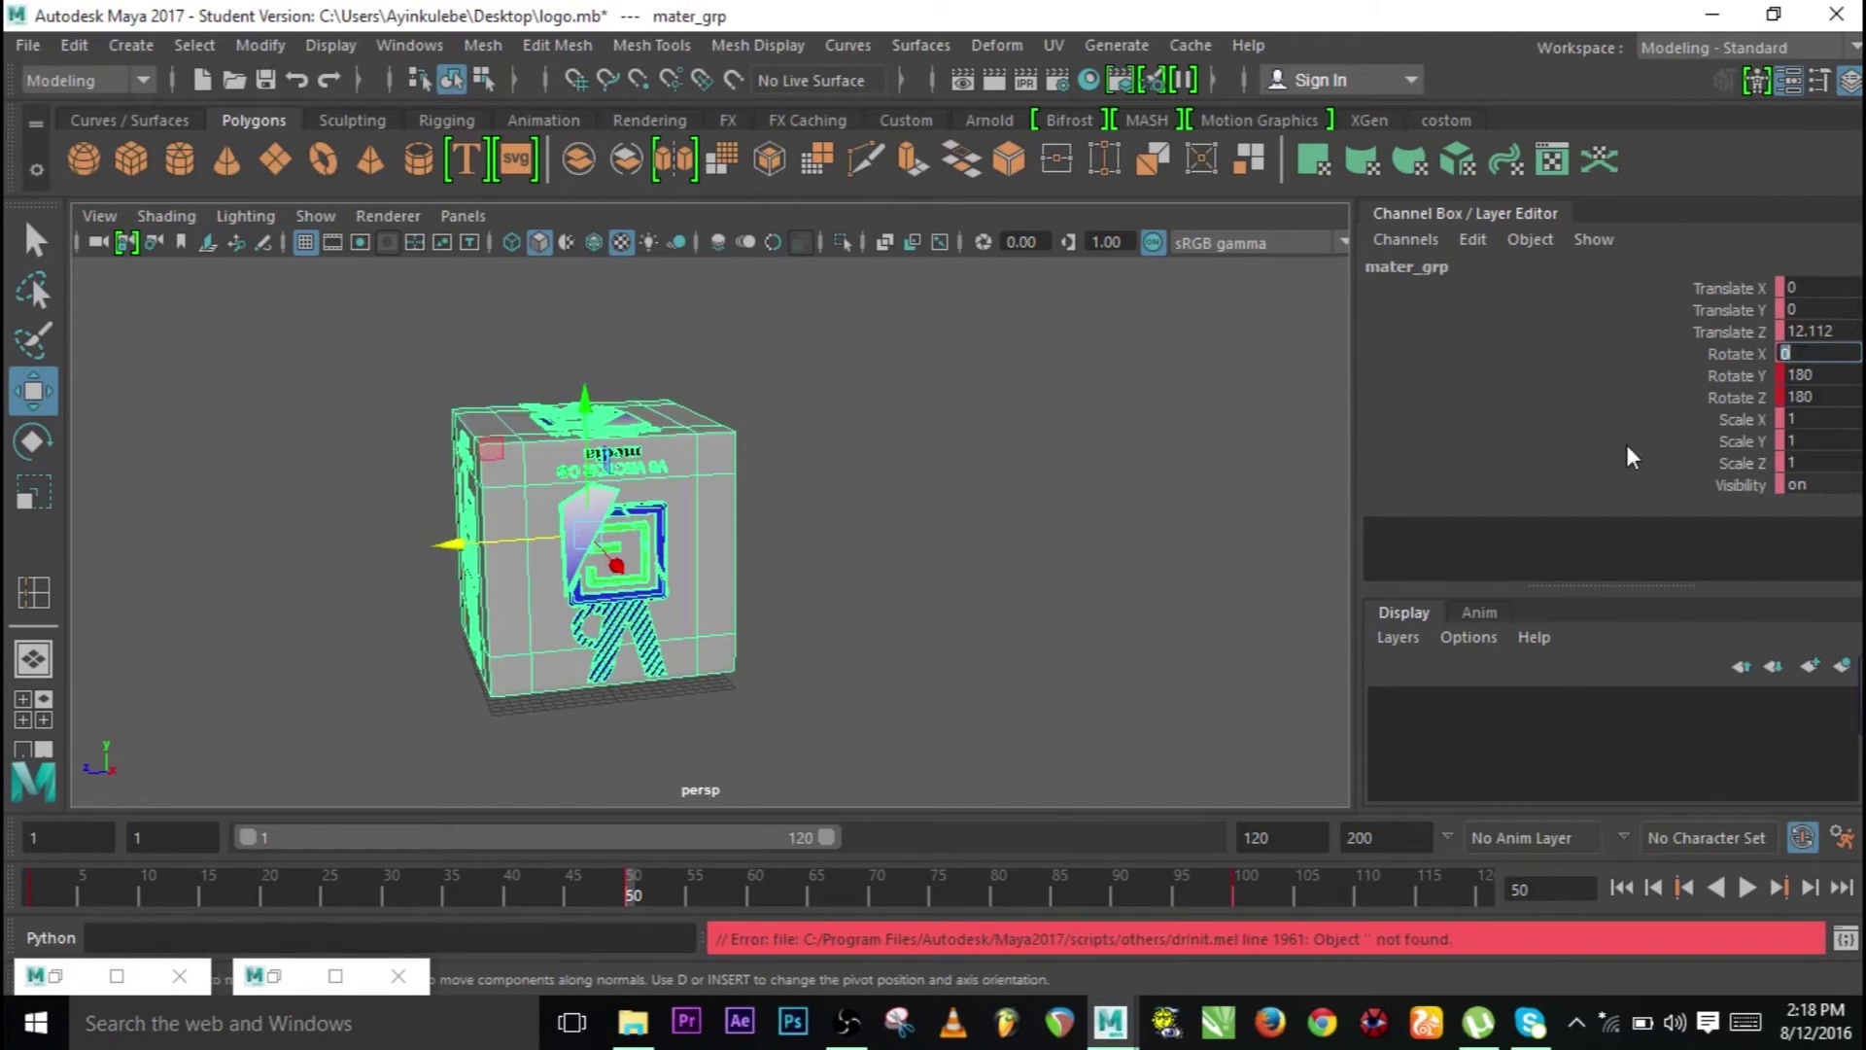
type("180")
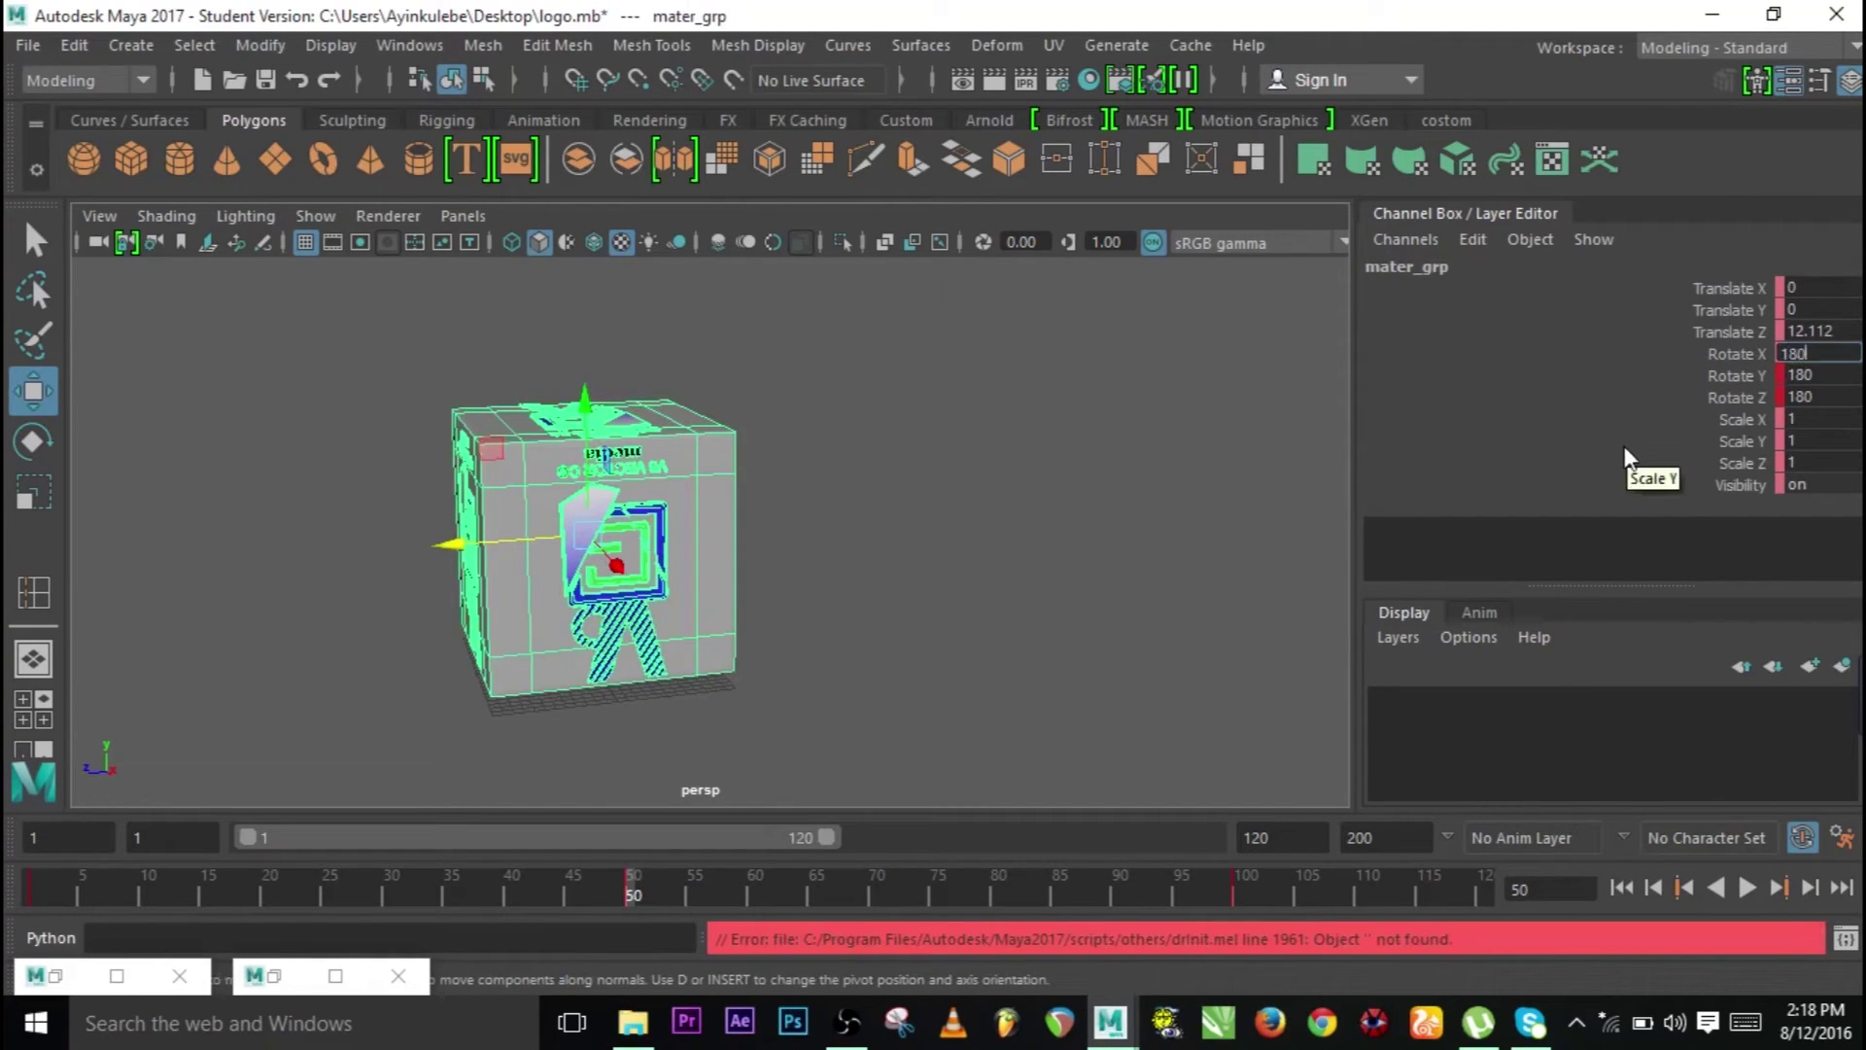
key("Return")
Step: Play the animation from frame 1 to review the cube's spin, and stop playback
left_click_drag(512, 892, 31, 889)
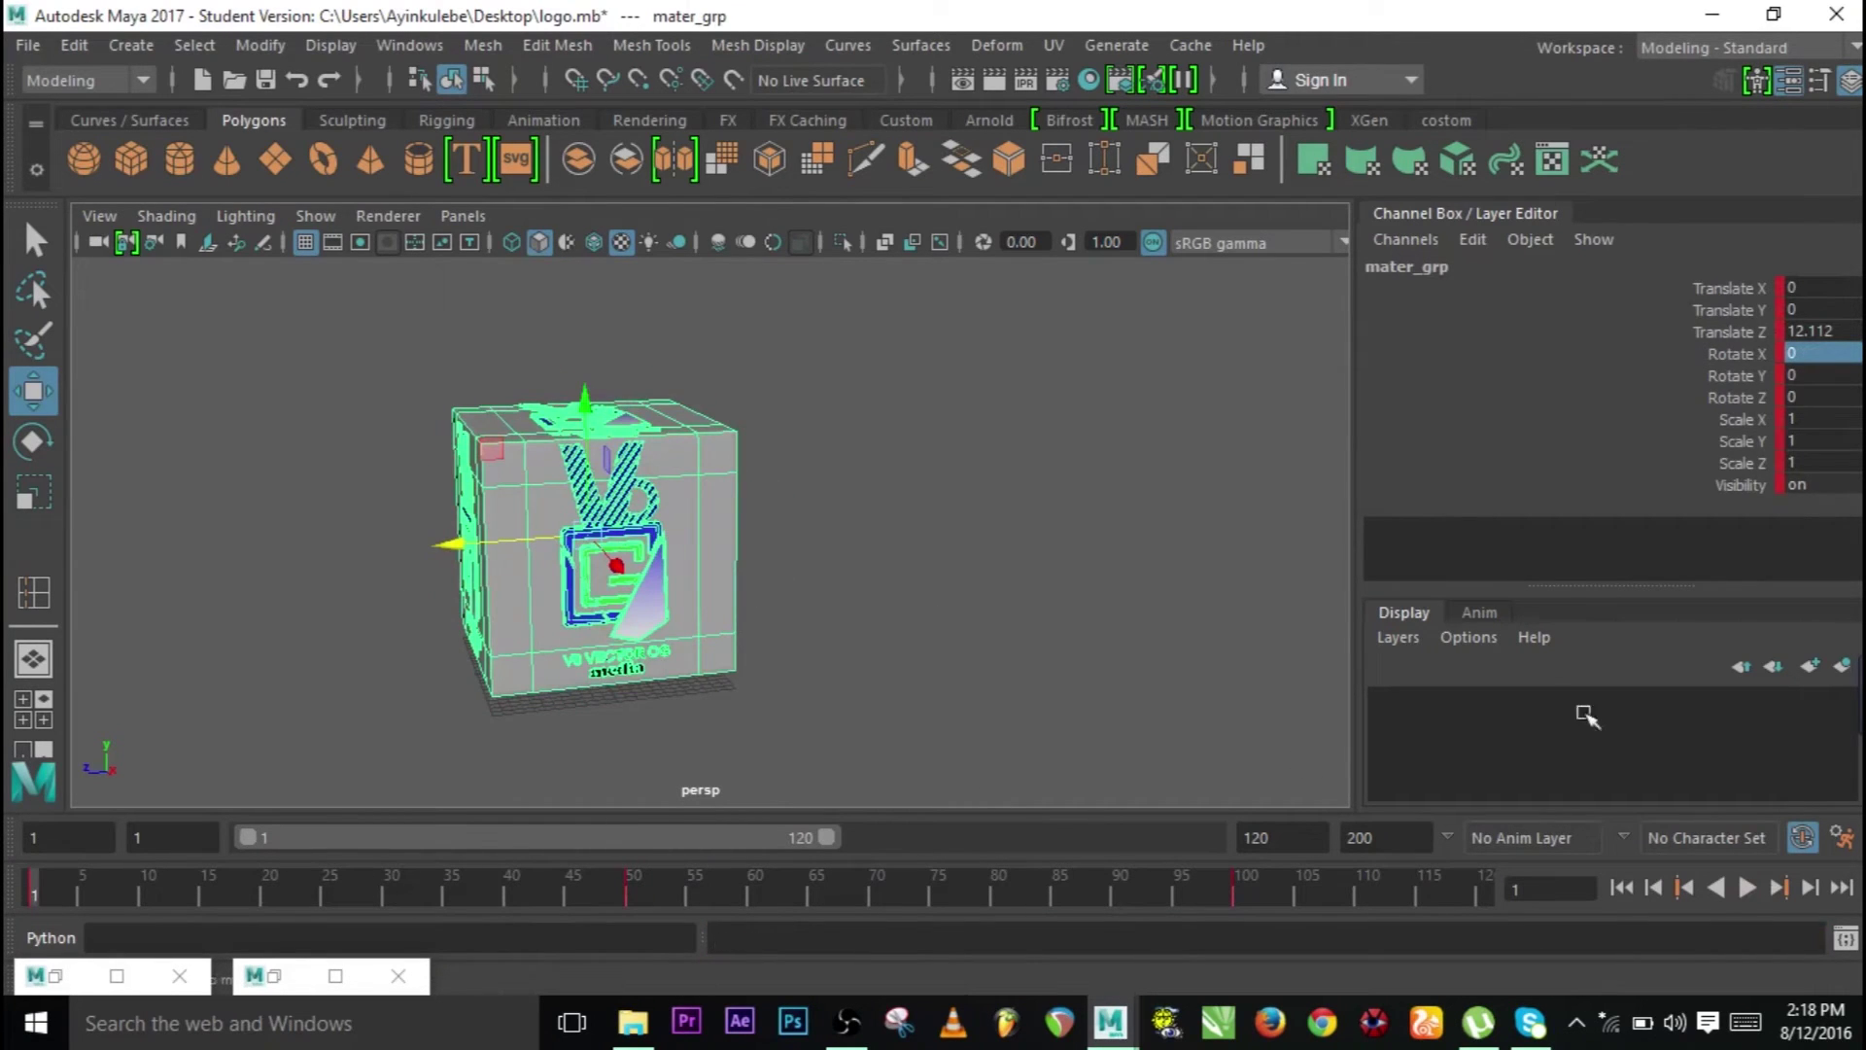
left_click(1701, 884)
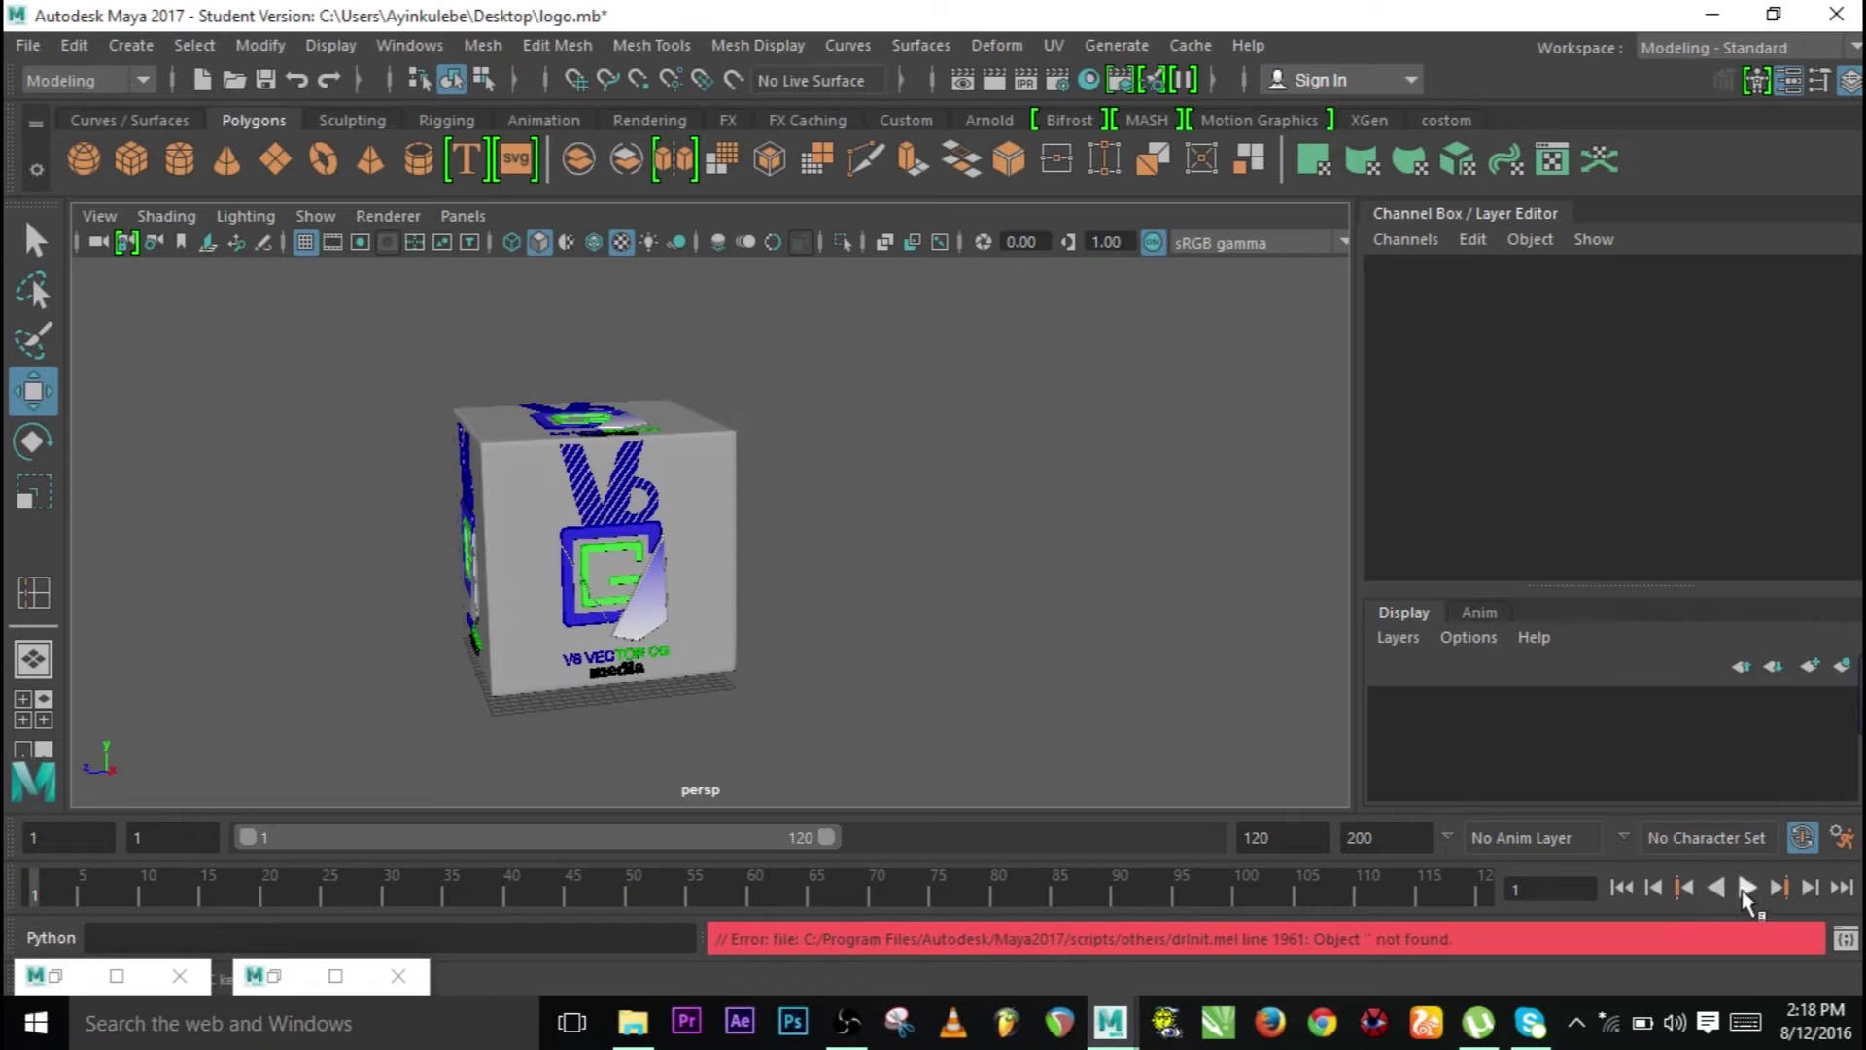
left_click(1747, 887)
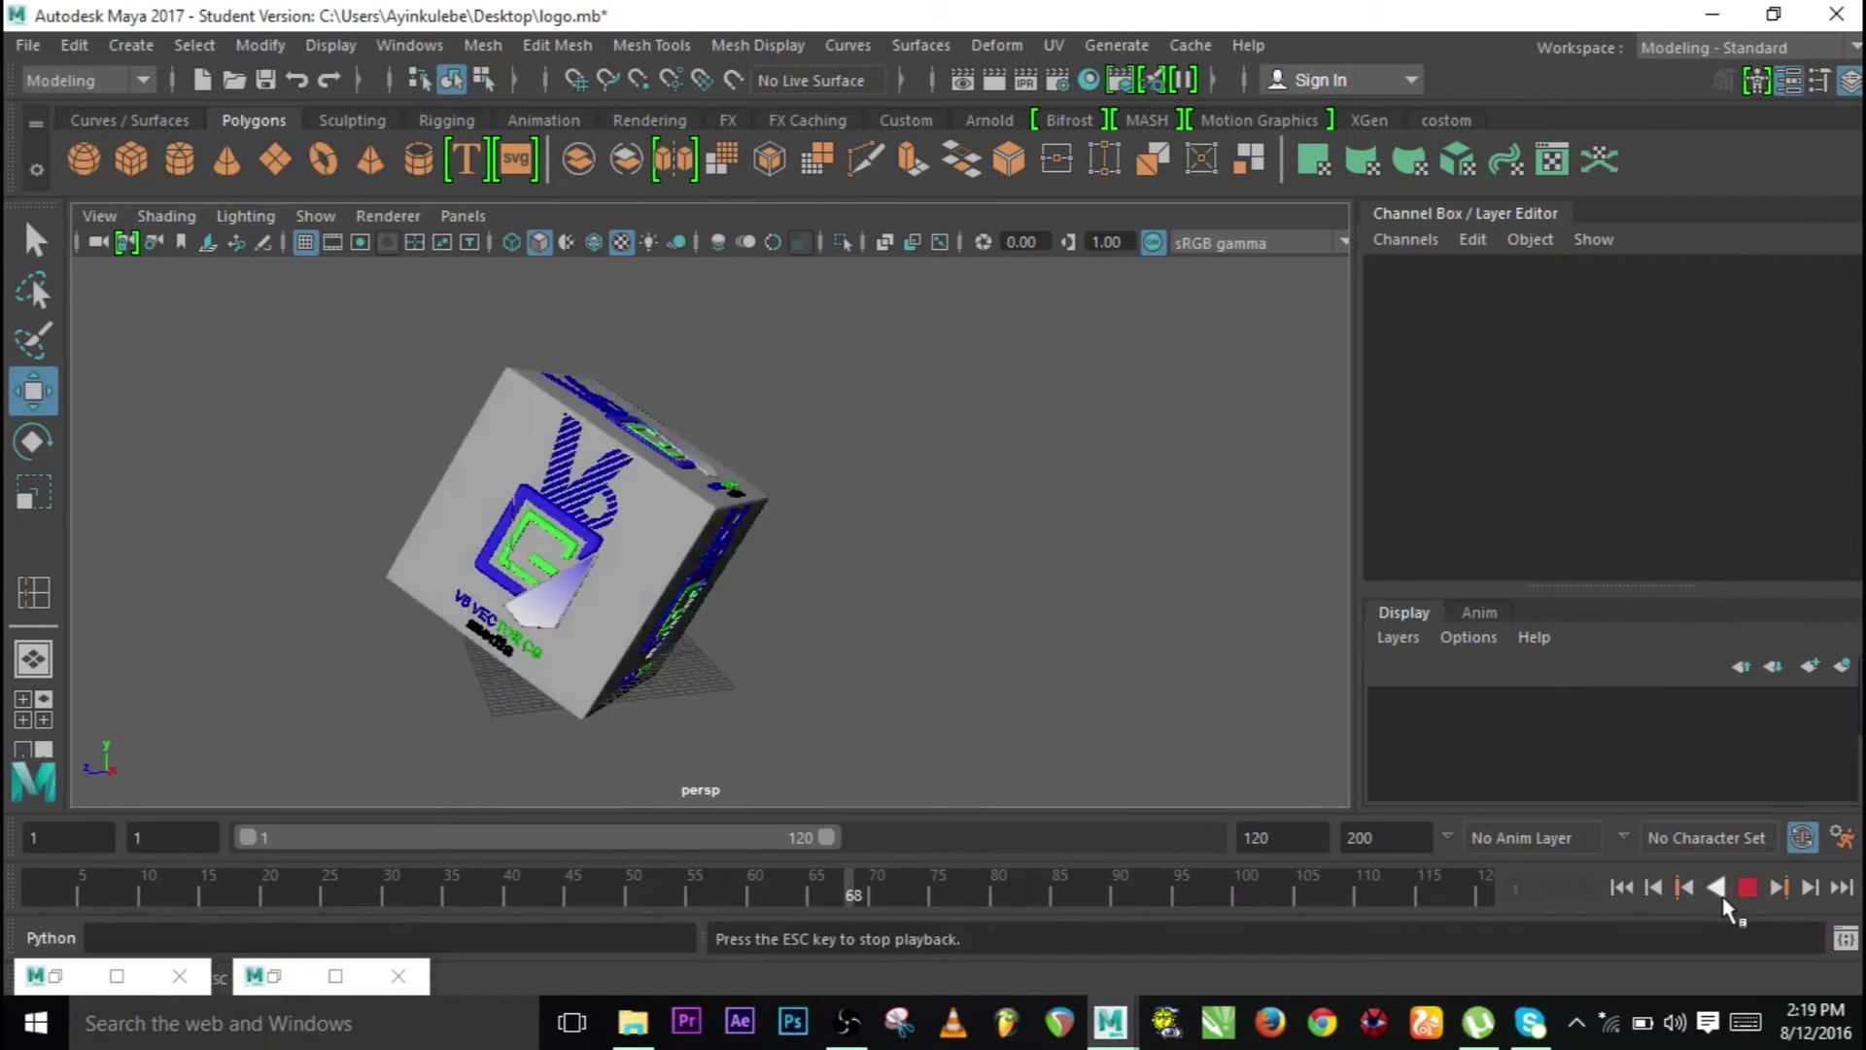
left_click(1713, 887)
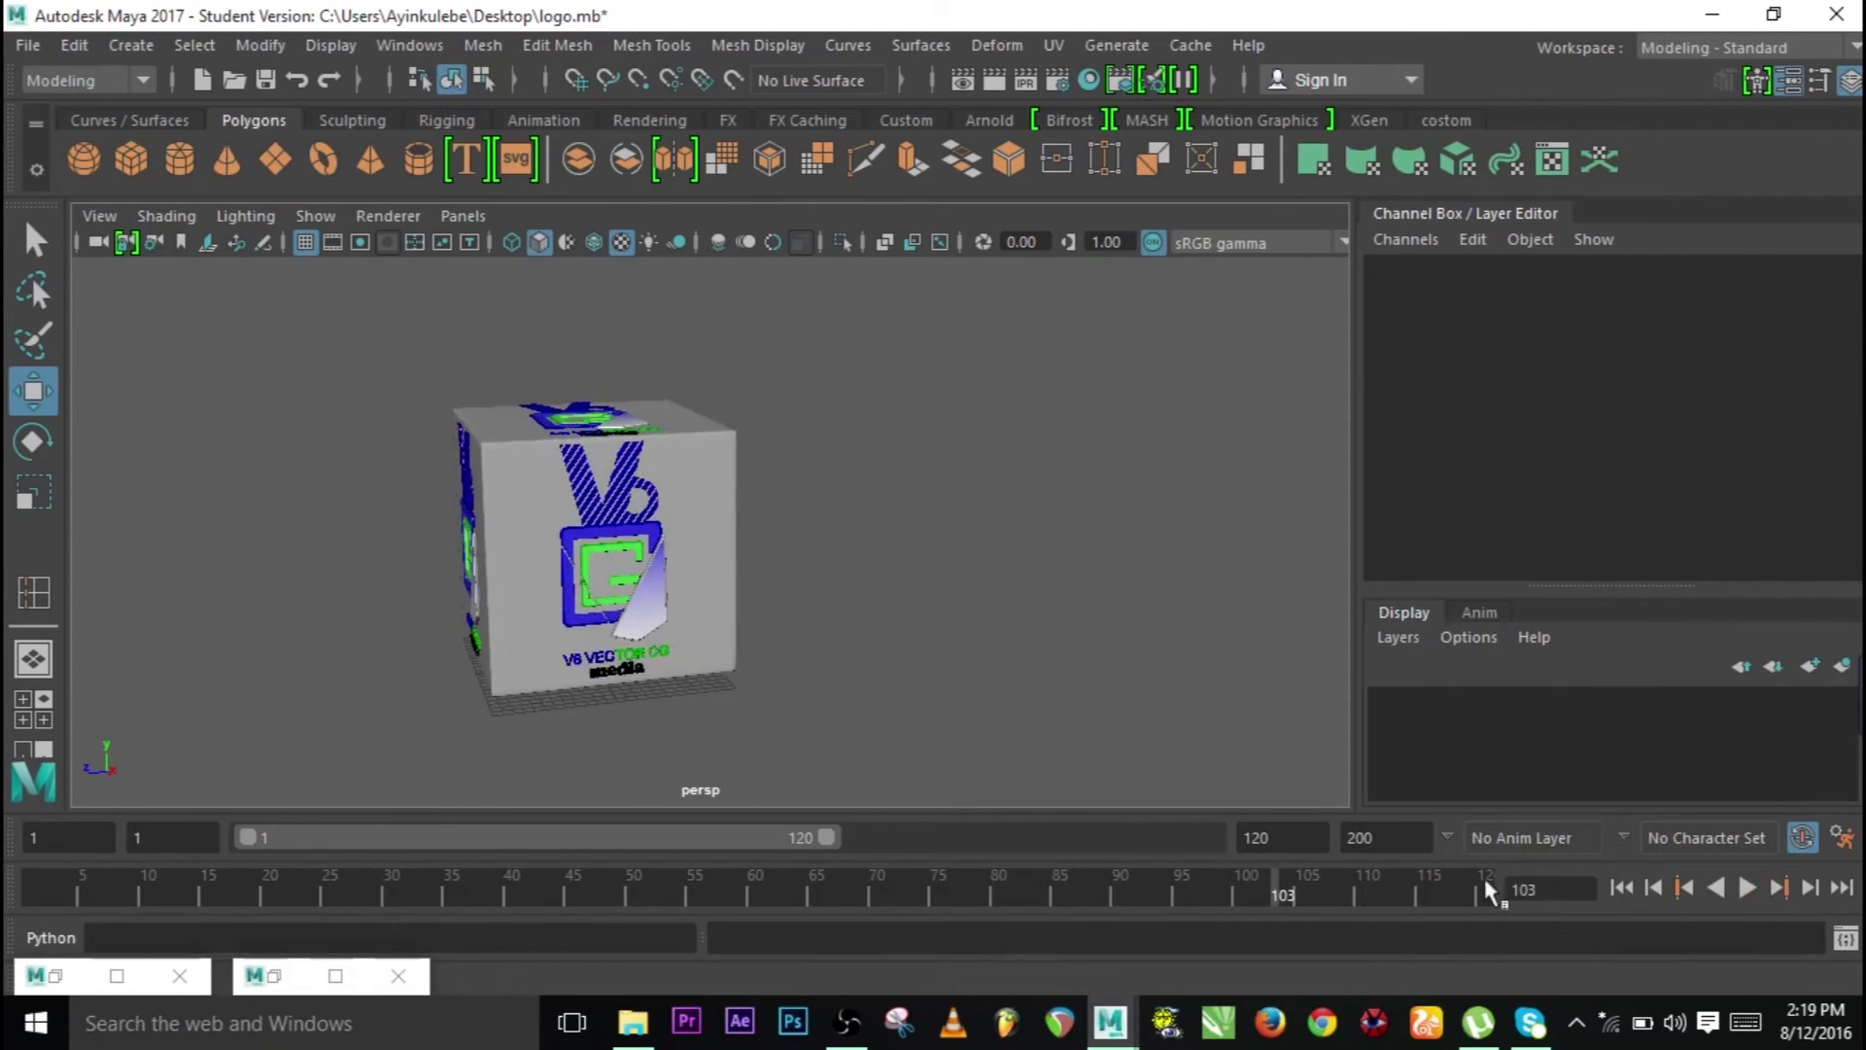
Step: Go to frame 100 and set the playback range to end at frame 100
type("100")
key("Return")
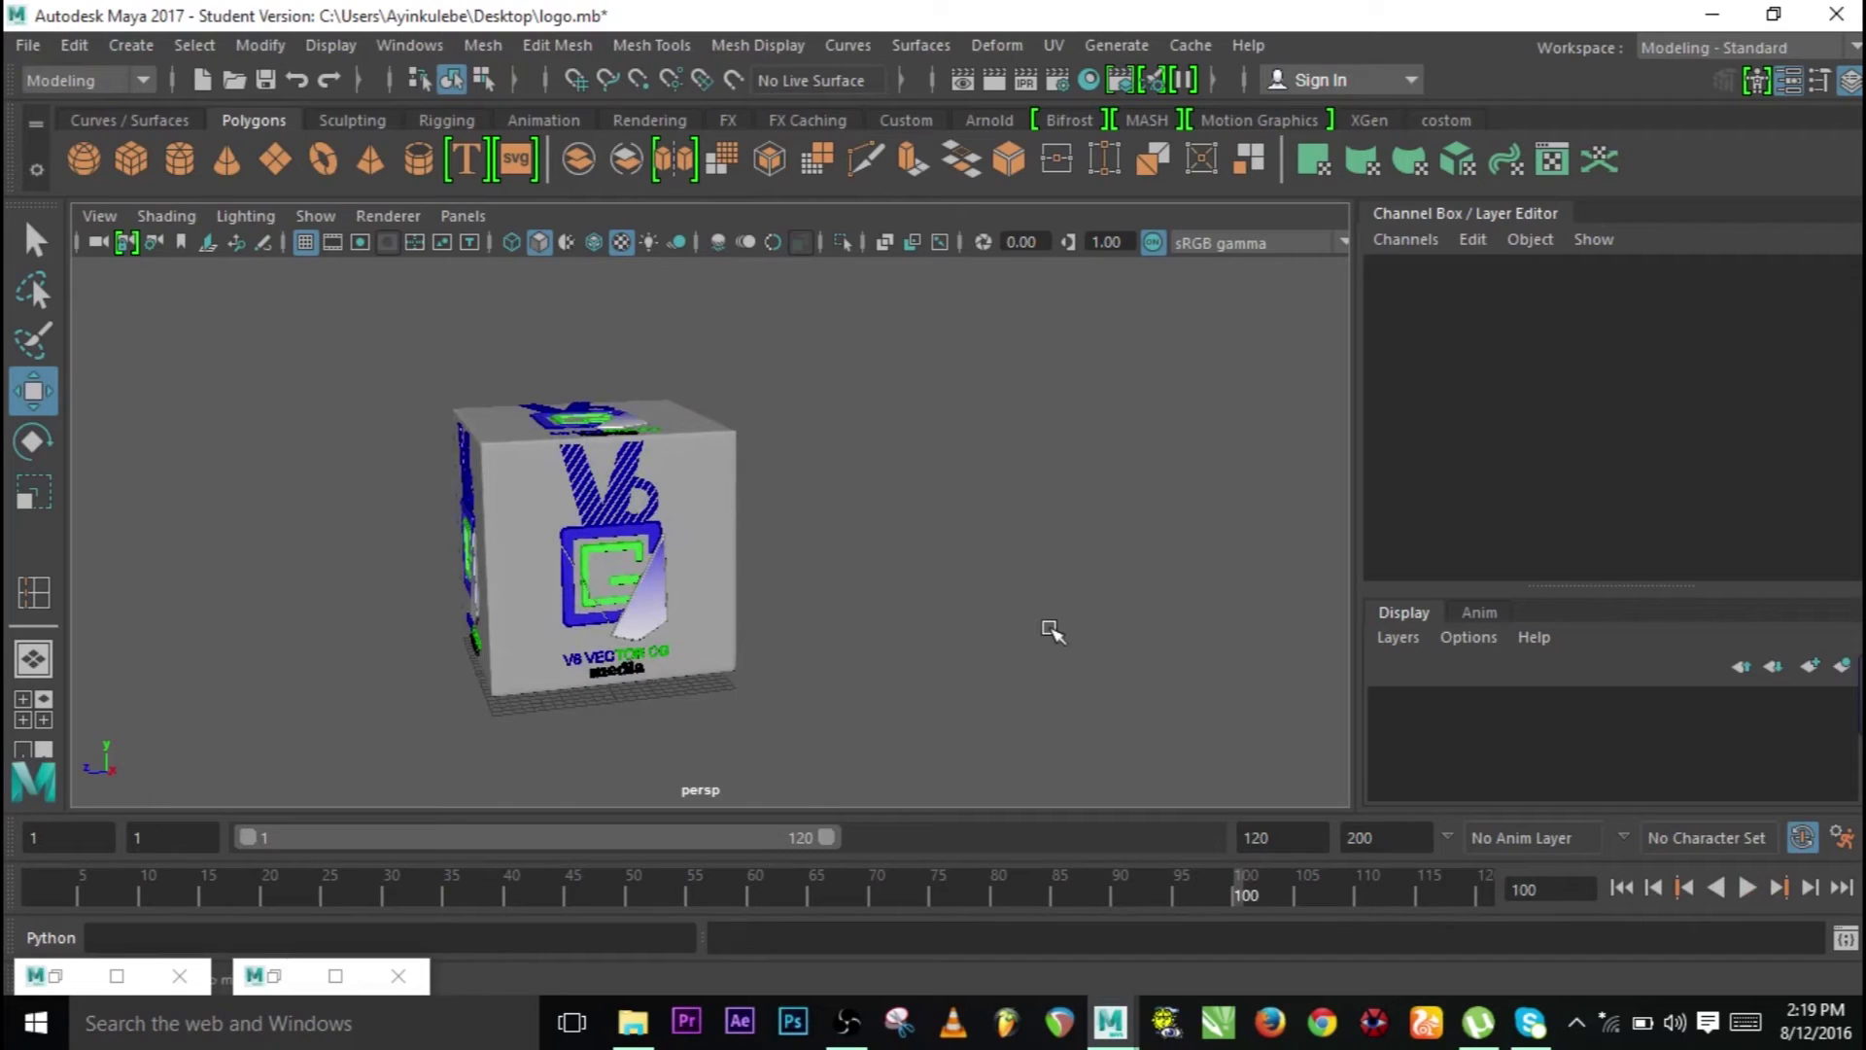
left_click_drag(1317, 842, 1206, 847)
type("100")
key("Return")
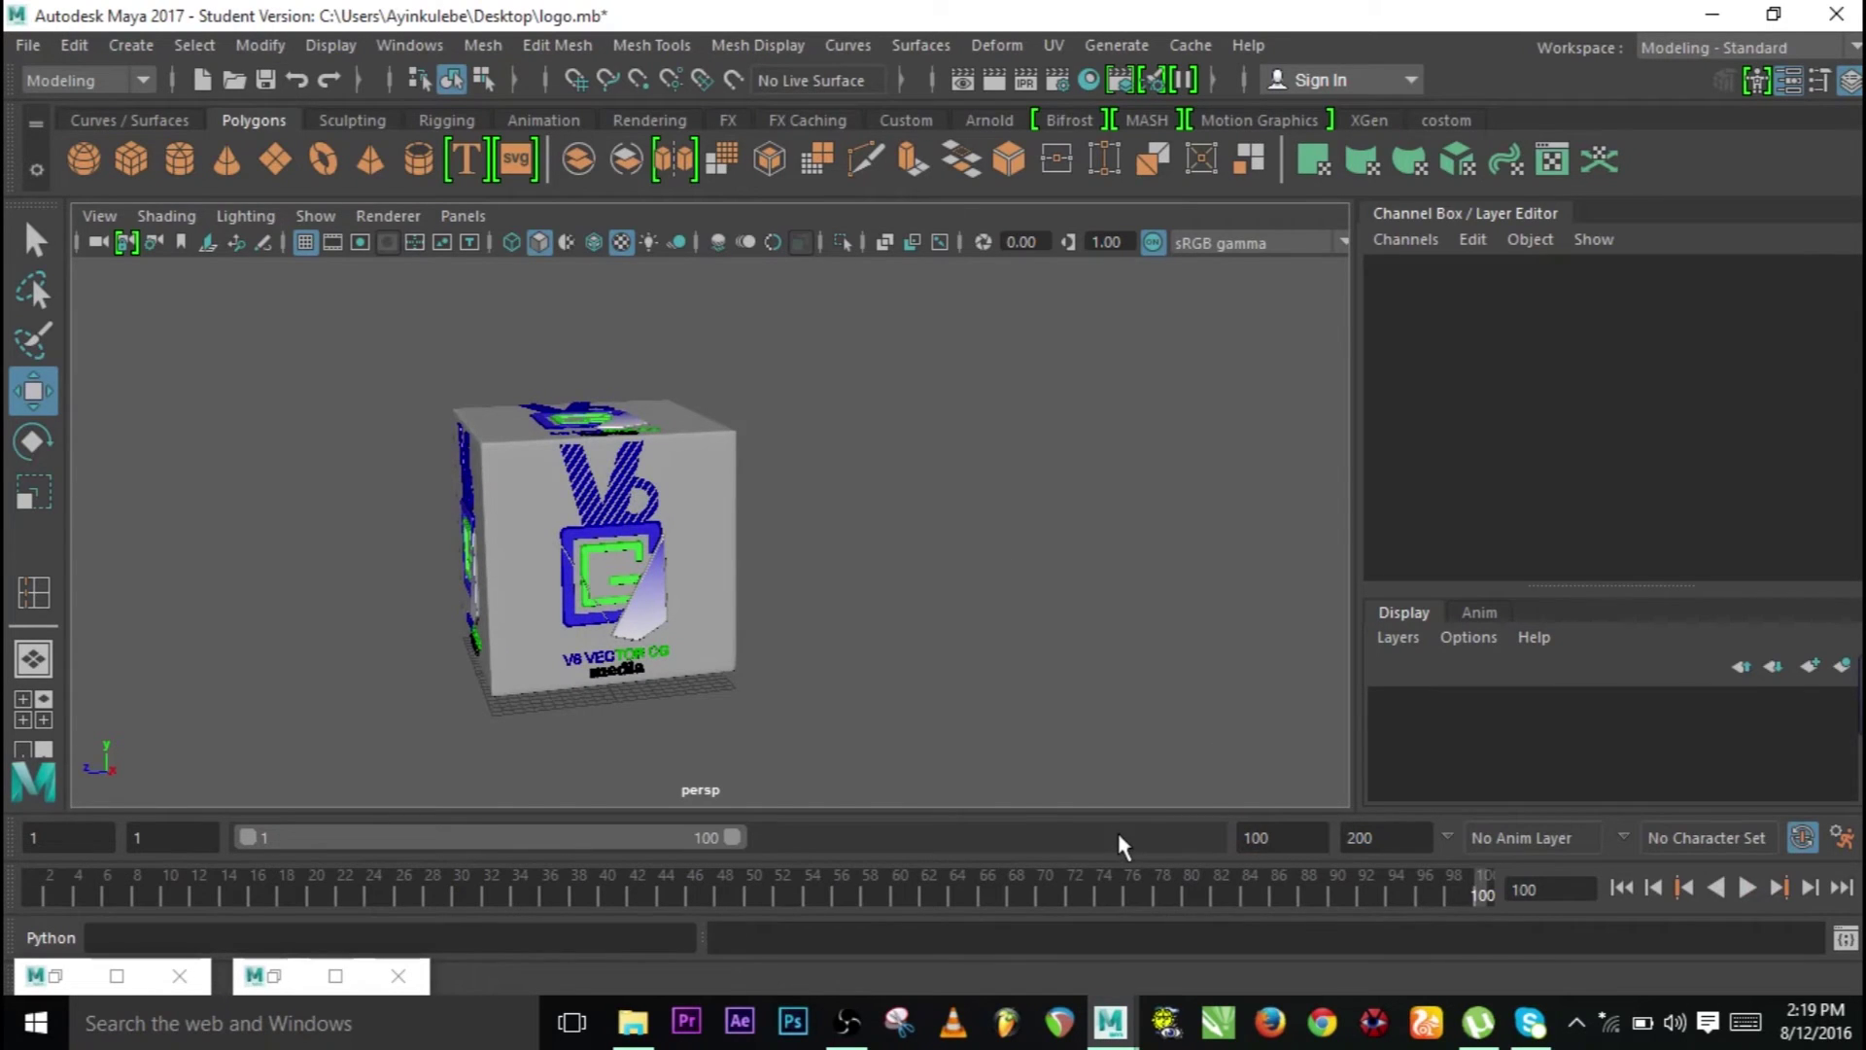
Step: Play the shortened animation loop and examine the rotating cube from a higher, more angled view
left_click(1747, 887)
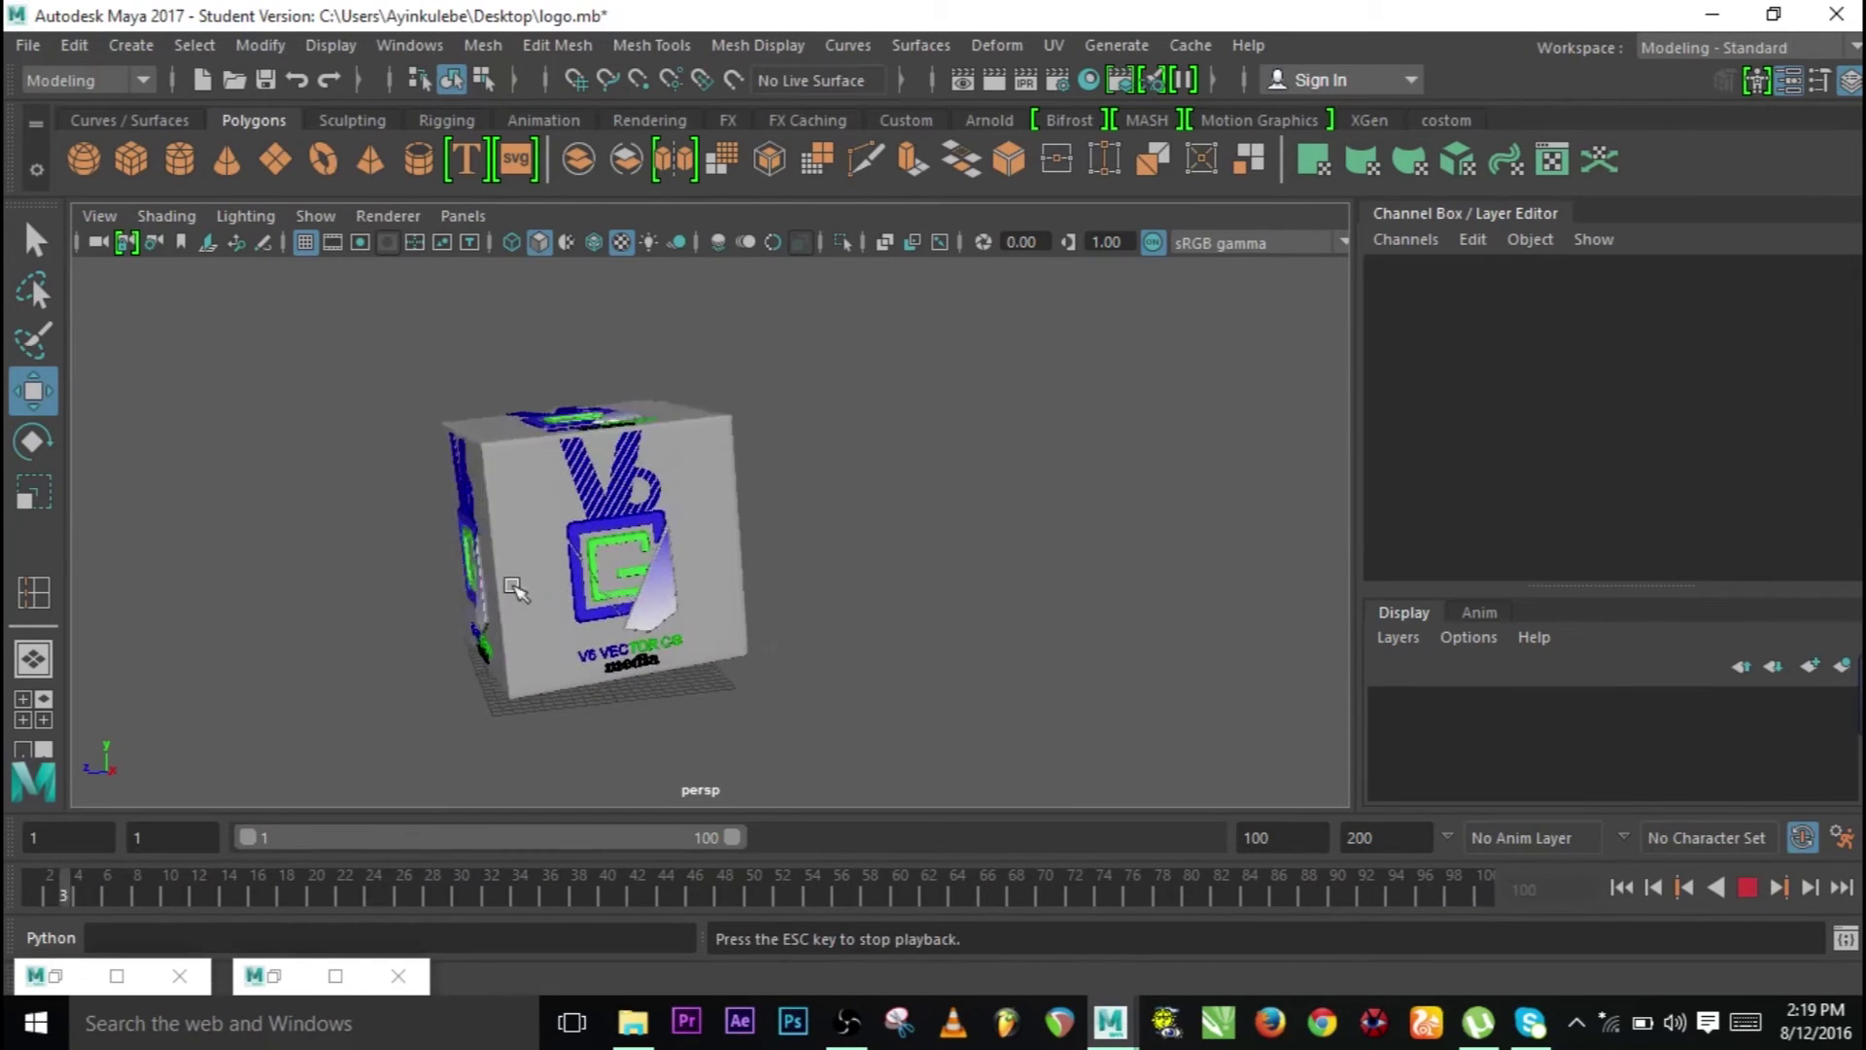
left_click_drag(581, 550, 627, 656, "alt")
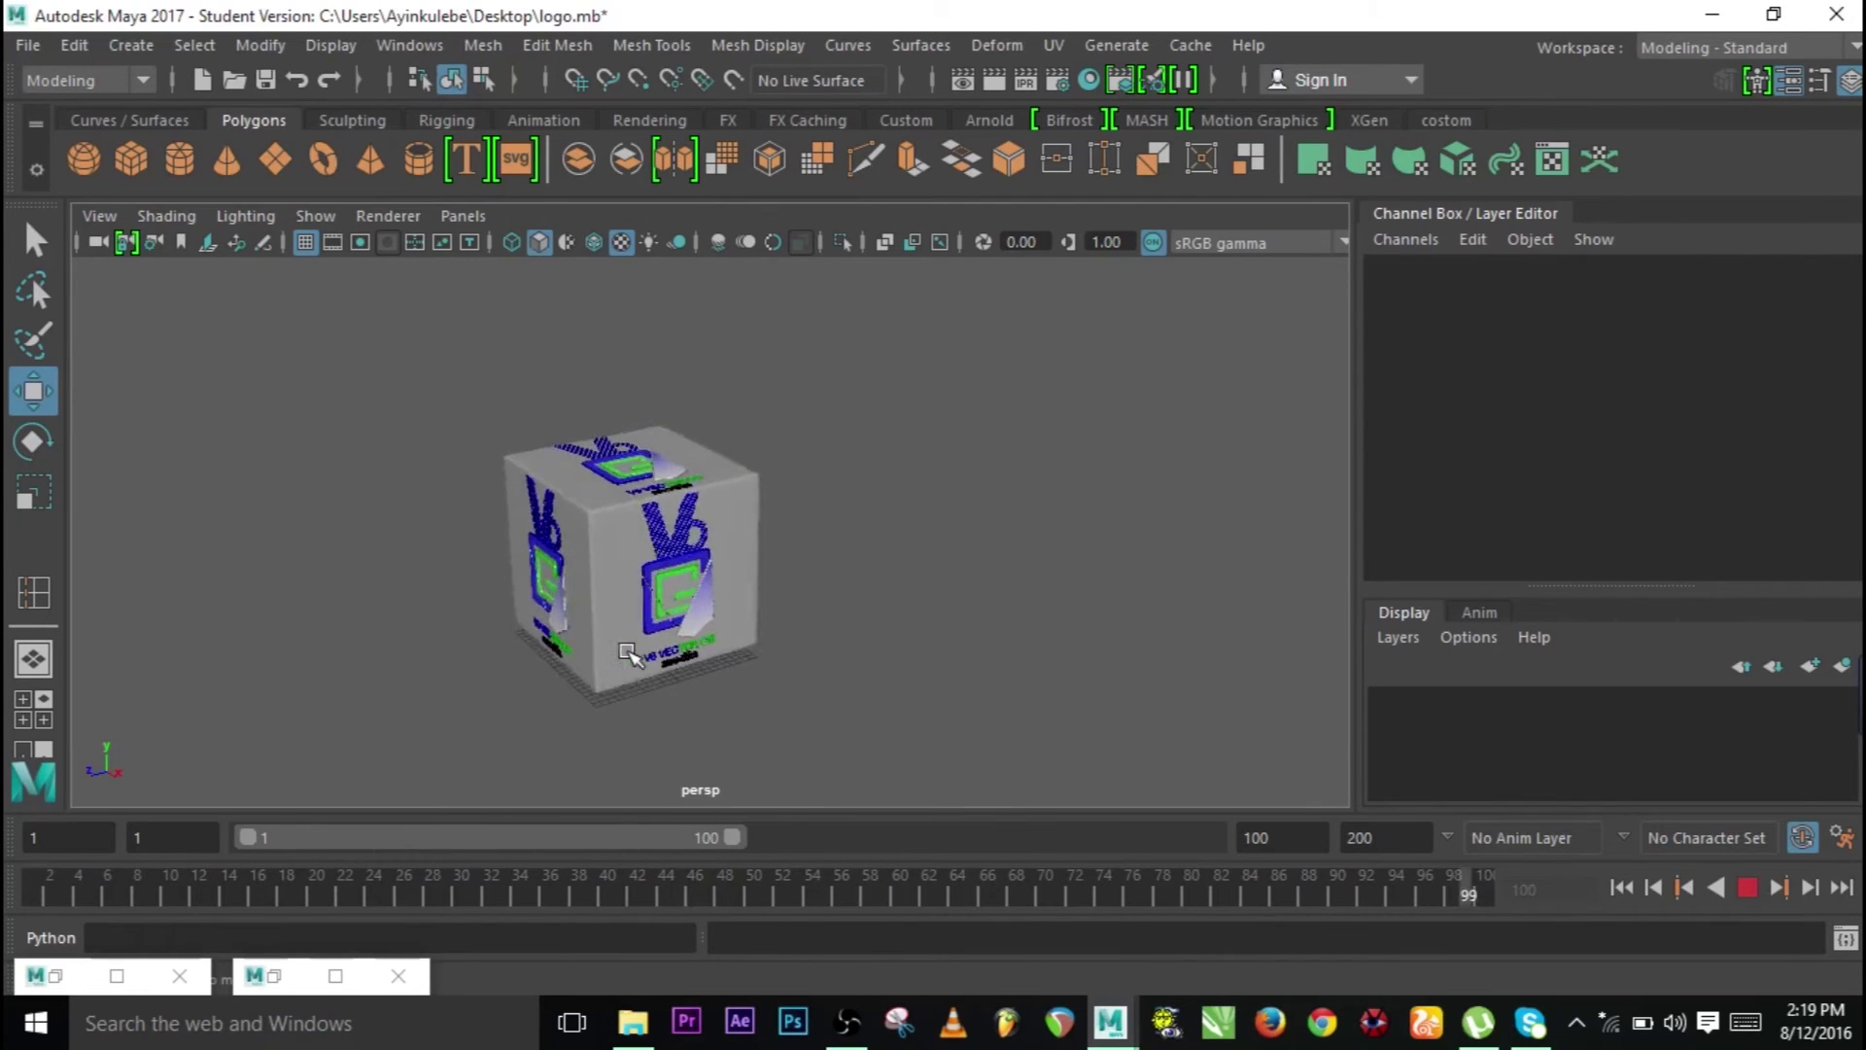
left_click(1747, 887)
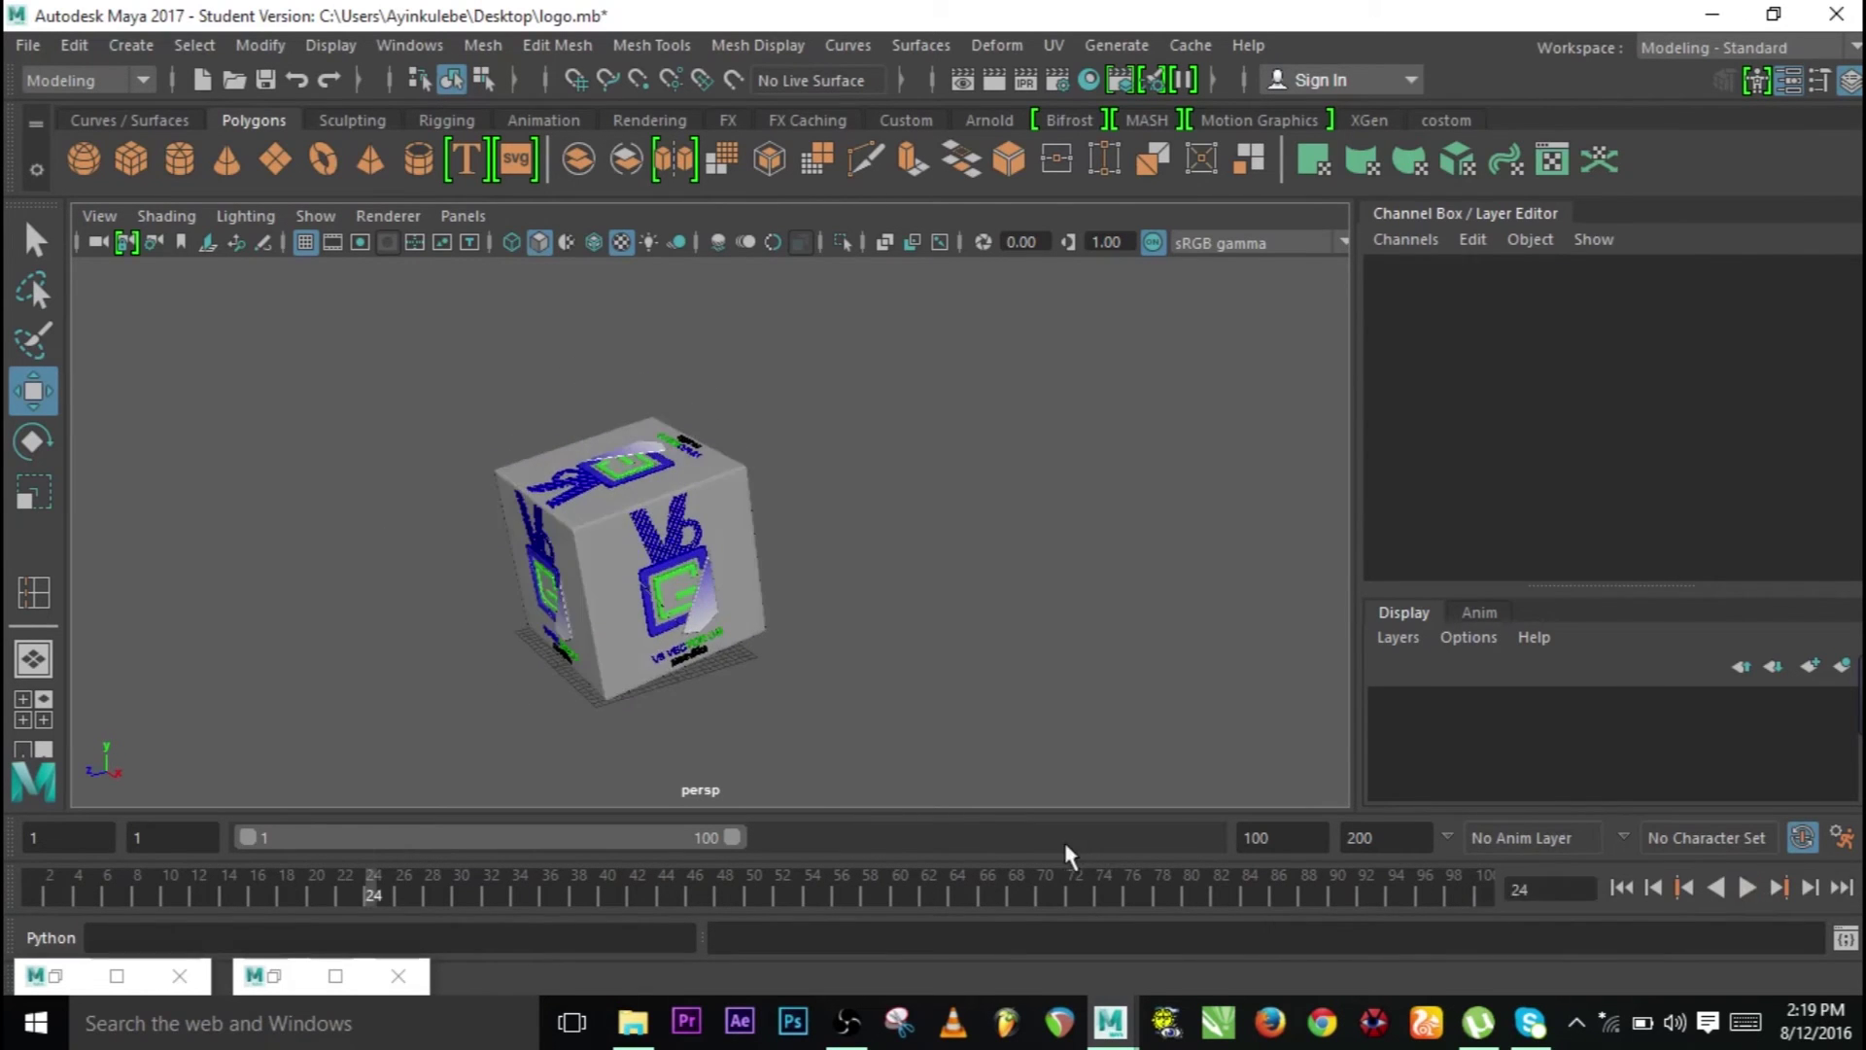
Step: Select mater_grp and set its Rotate Y to 360 at frame 50
left_click(542, 556)
key("Up")
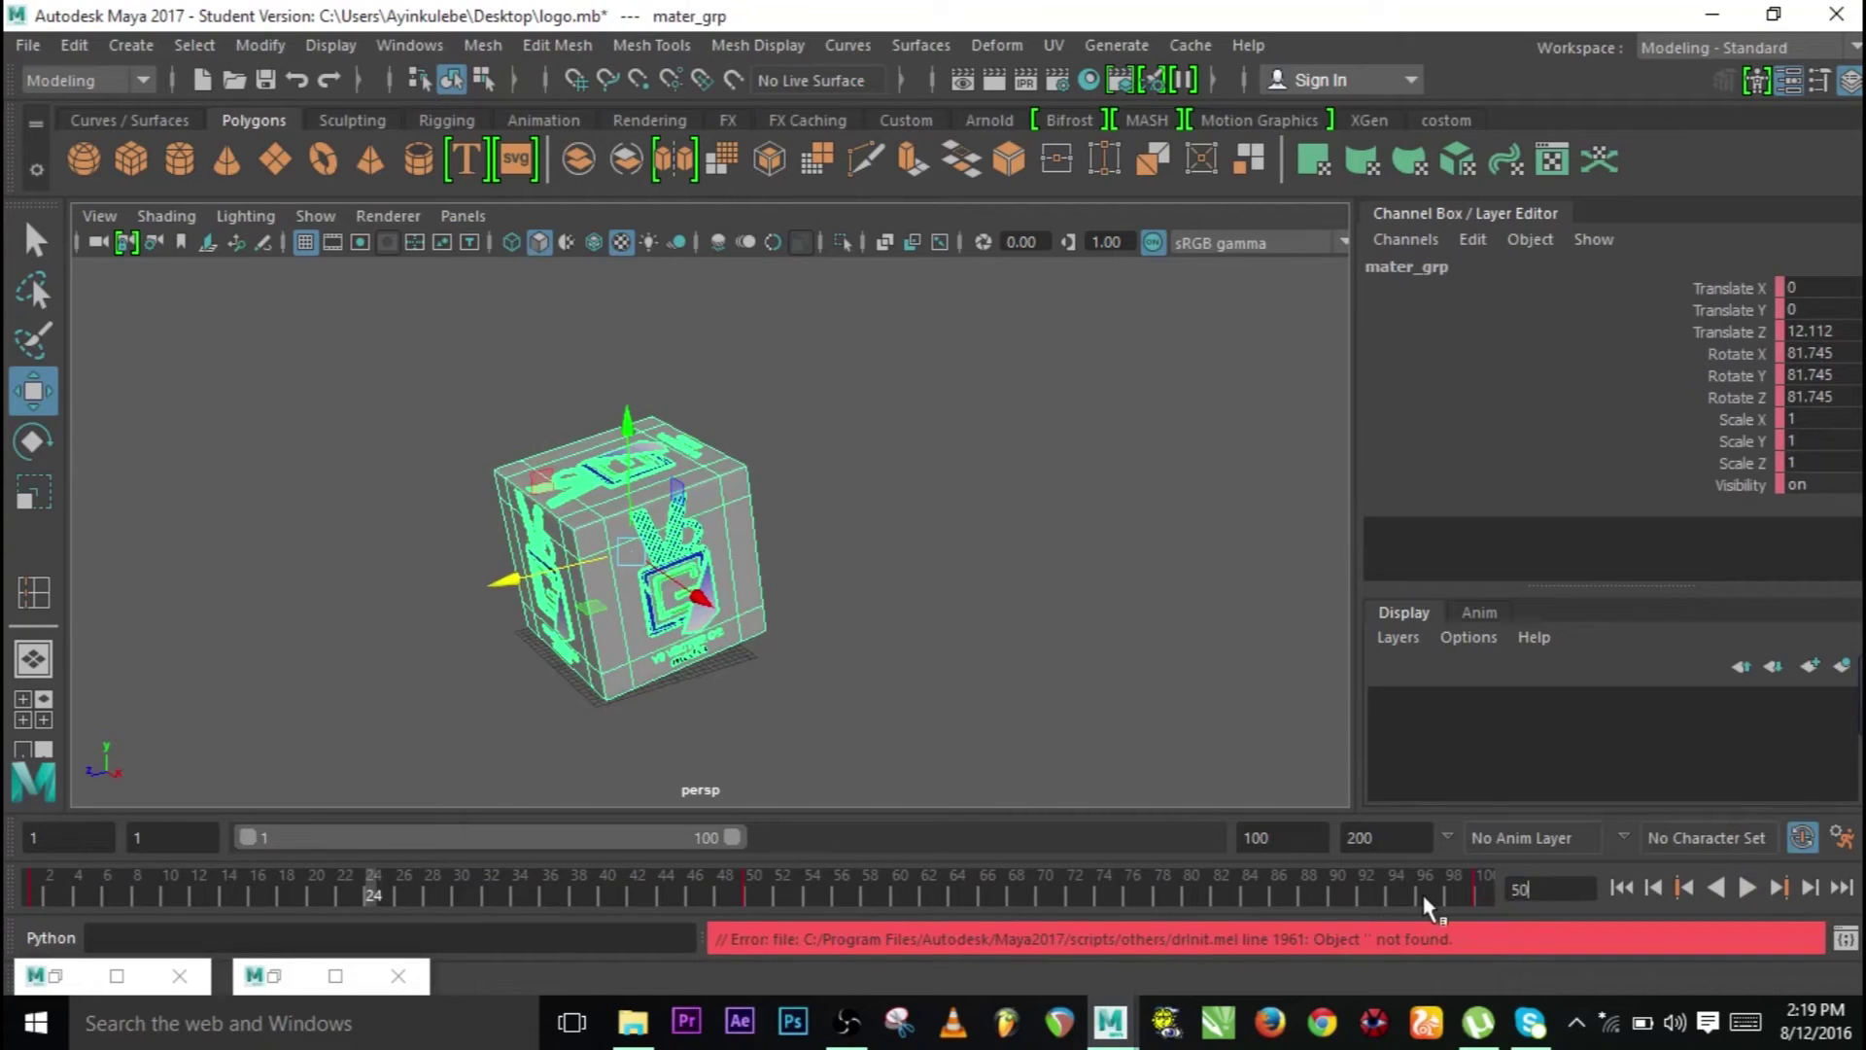
type("50")
key("Return")
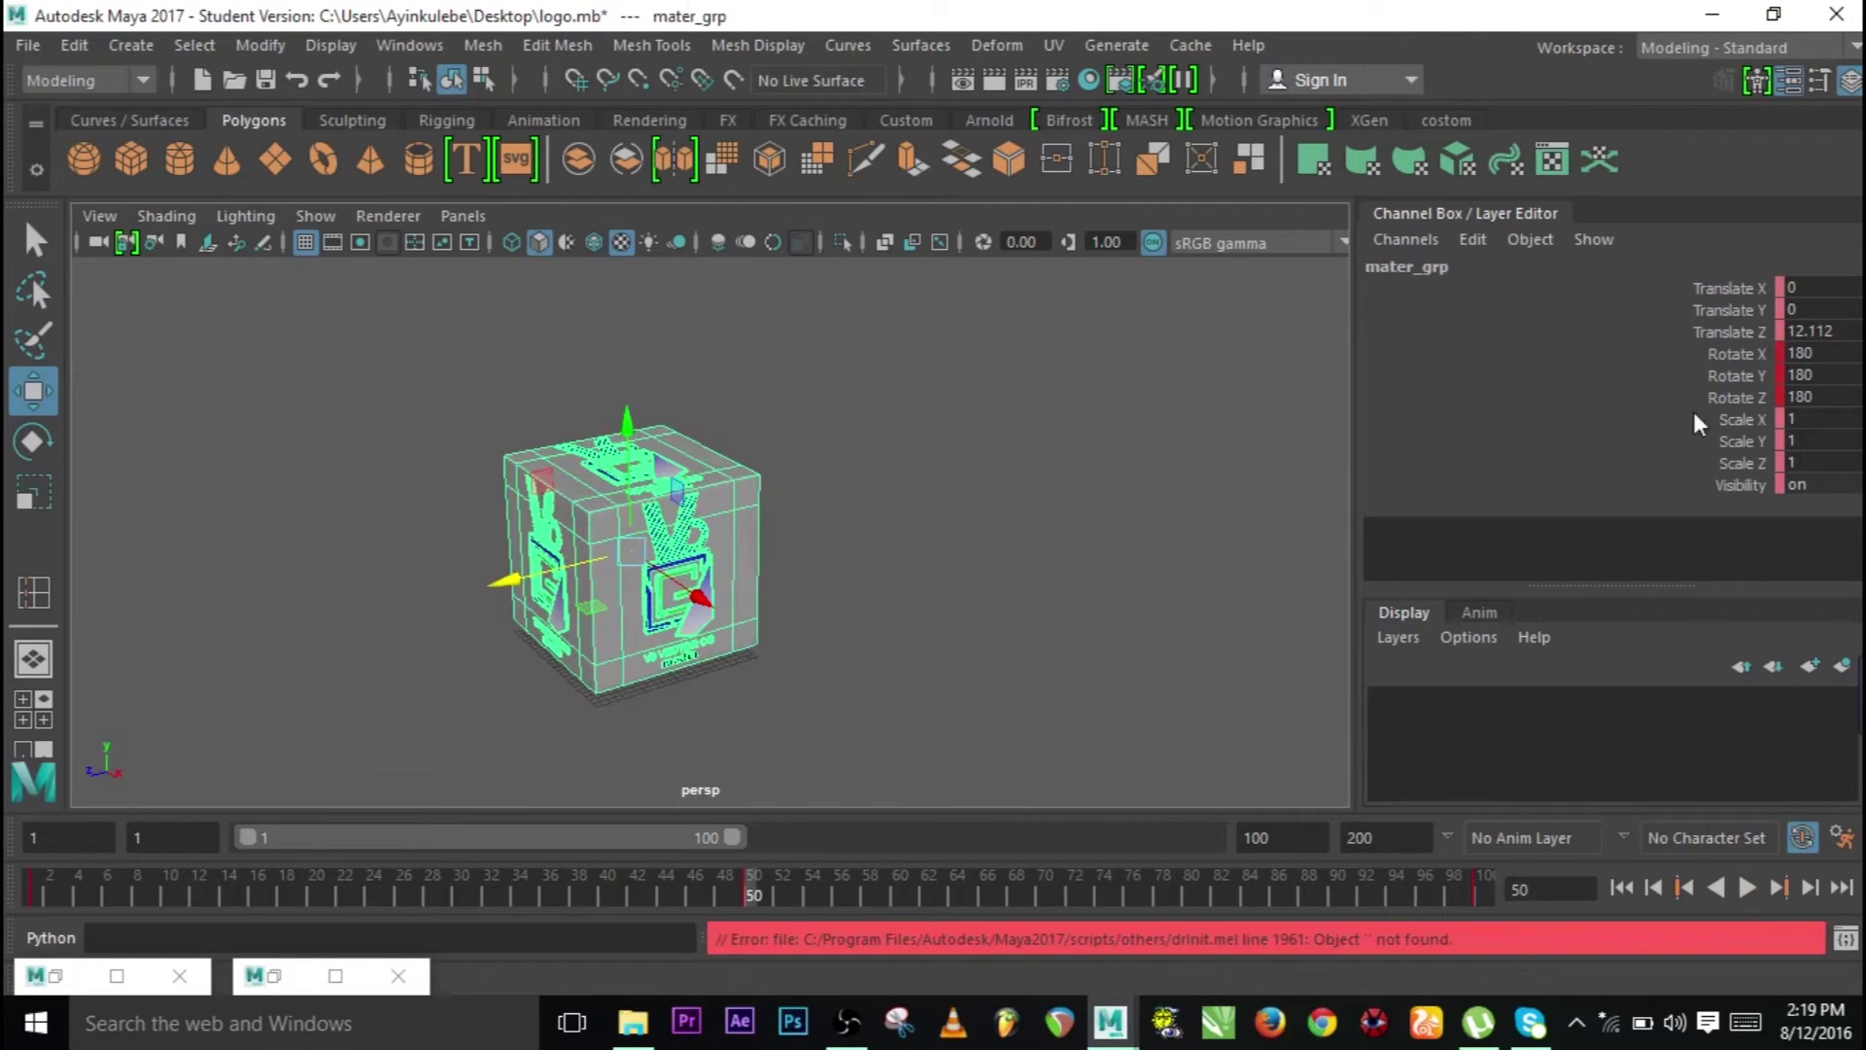
left_click(1830, 380)
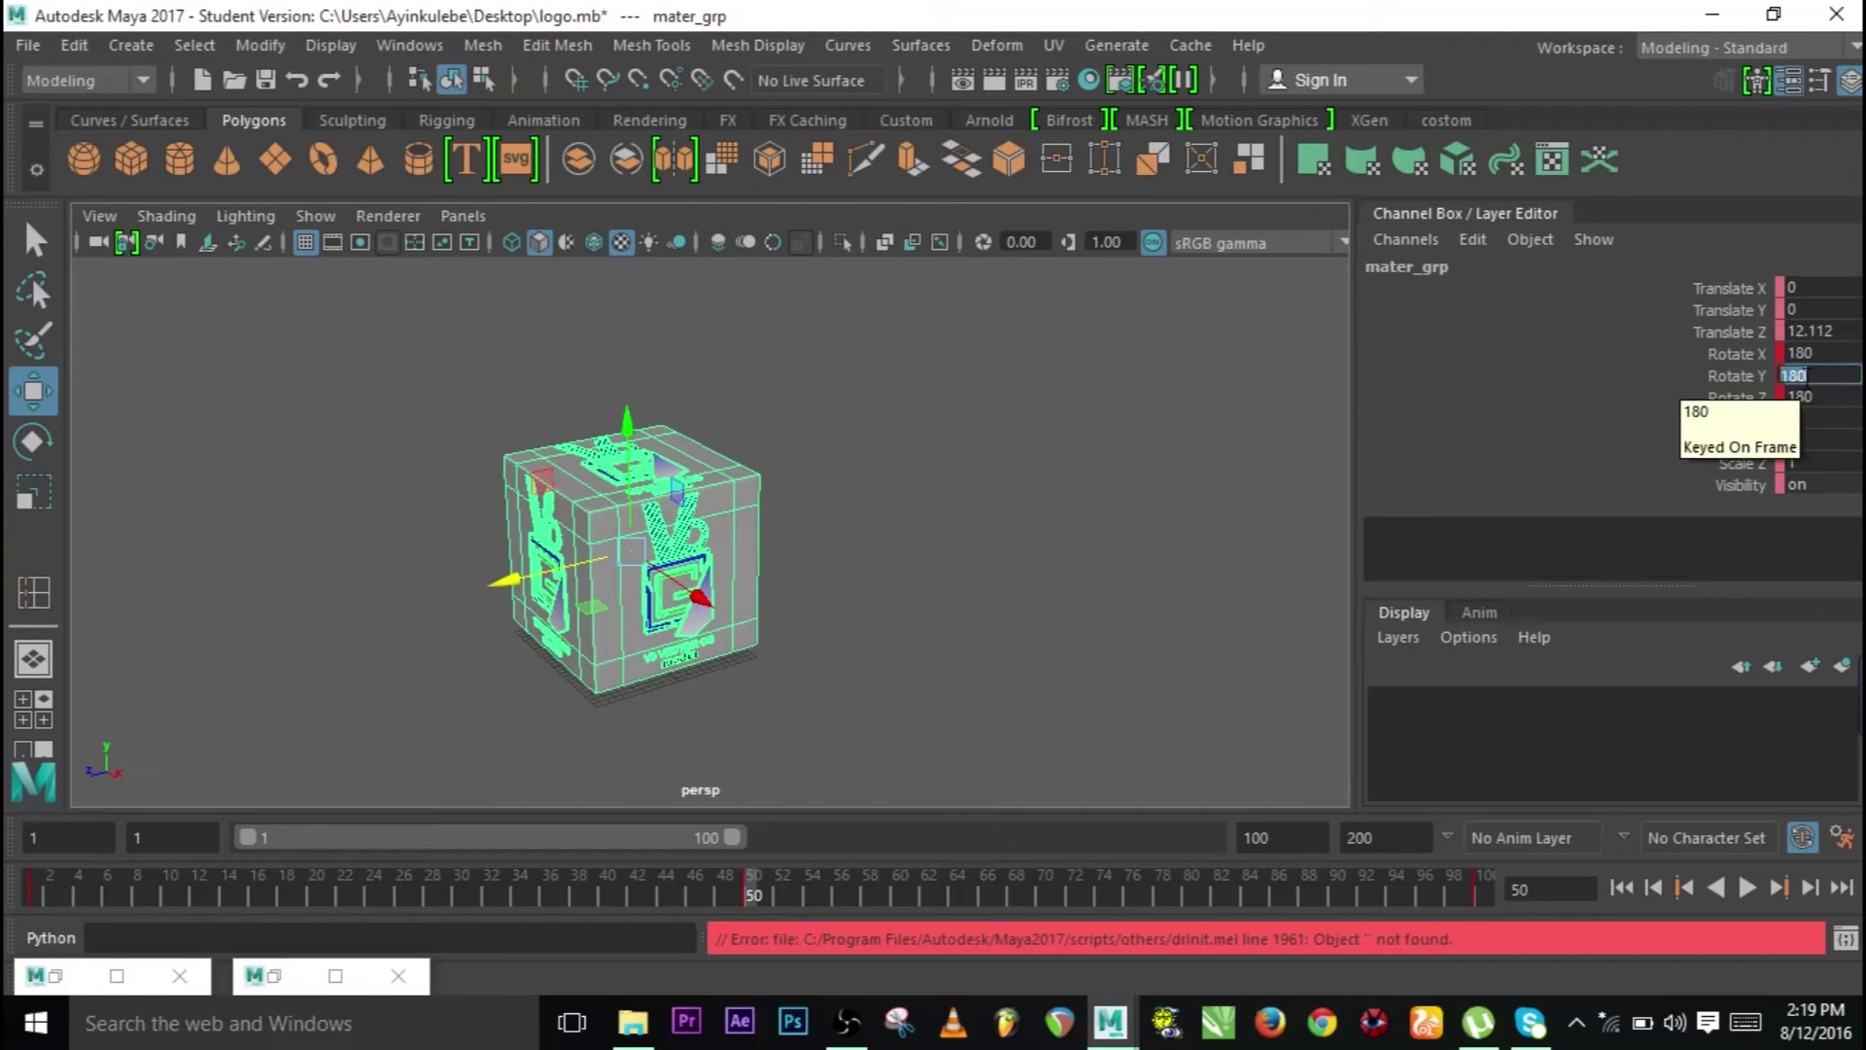
type("360")
key("Return")
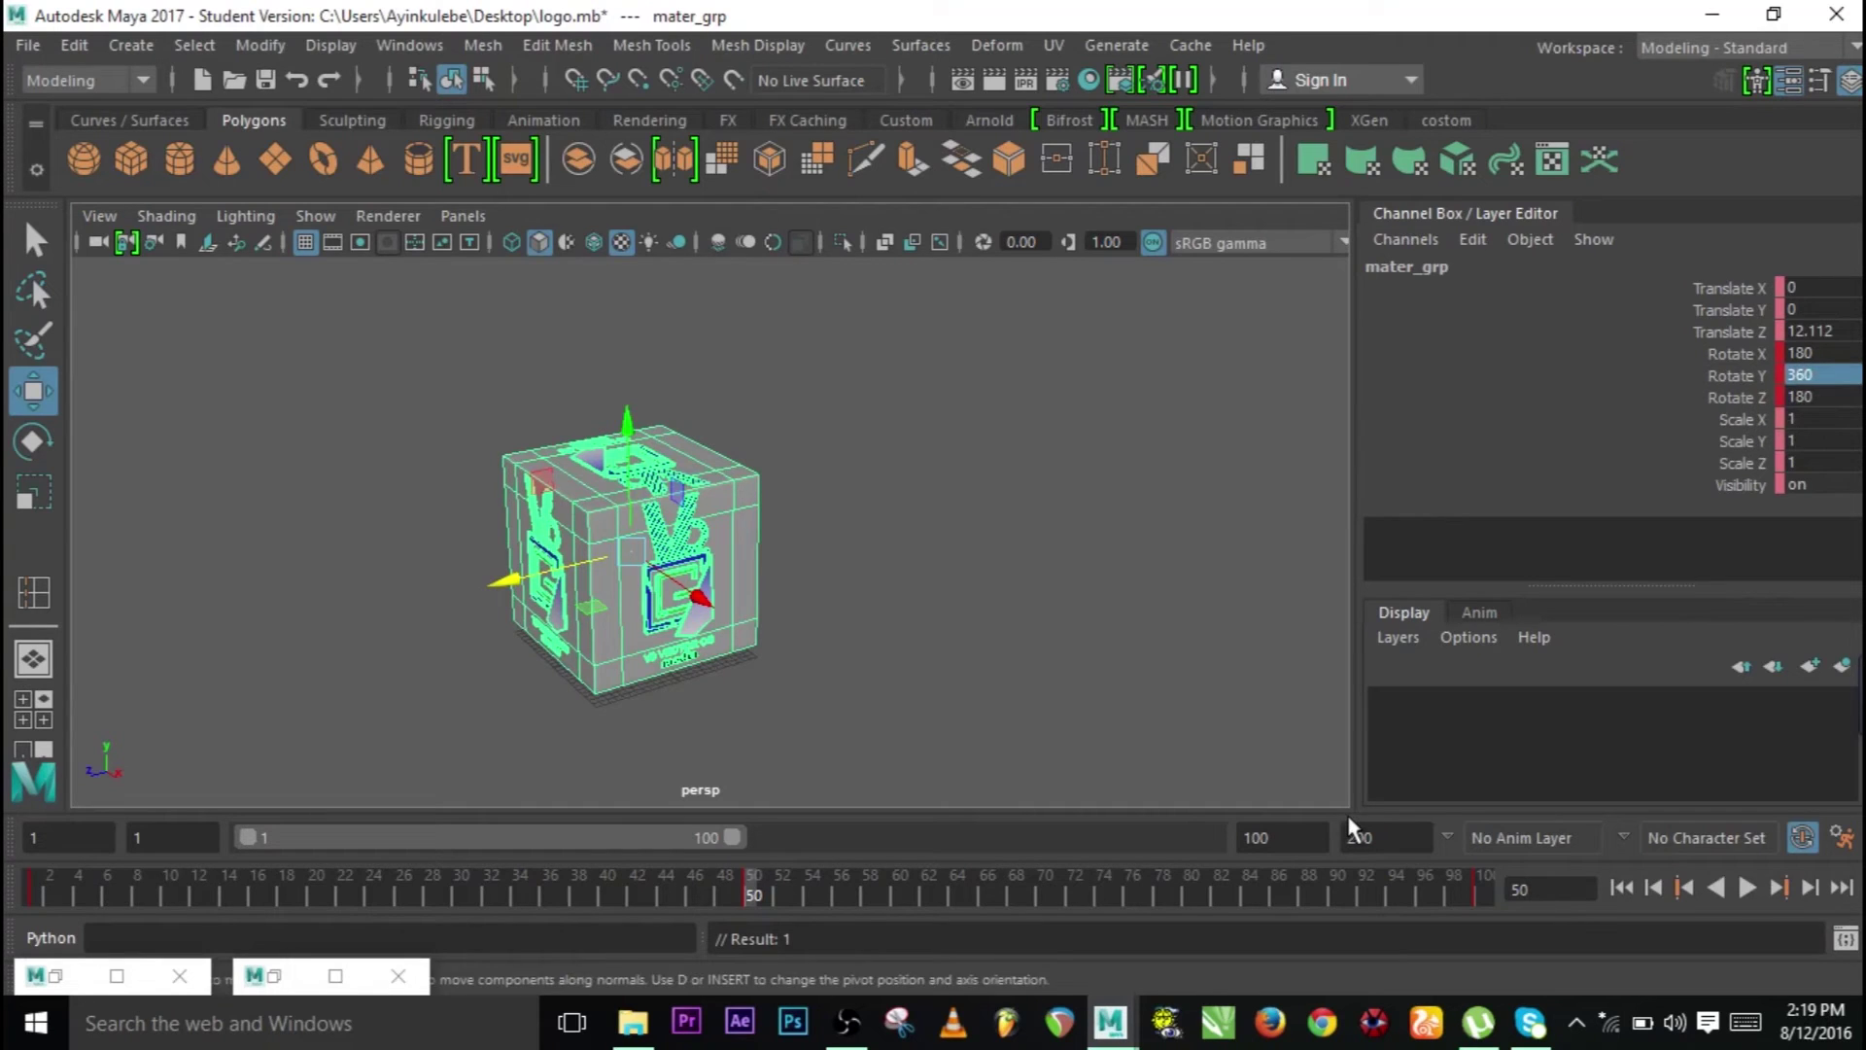
Step: Play back the revised spin and check how the cube moves, with the group and the cube alone selected
left_click(1746, 886)
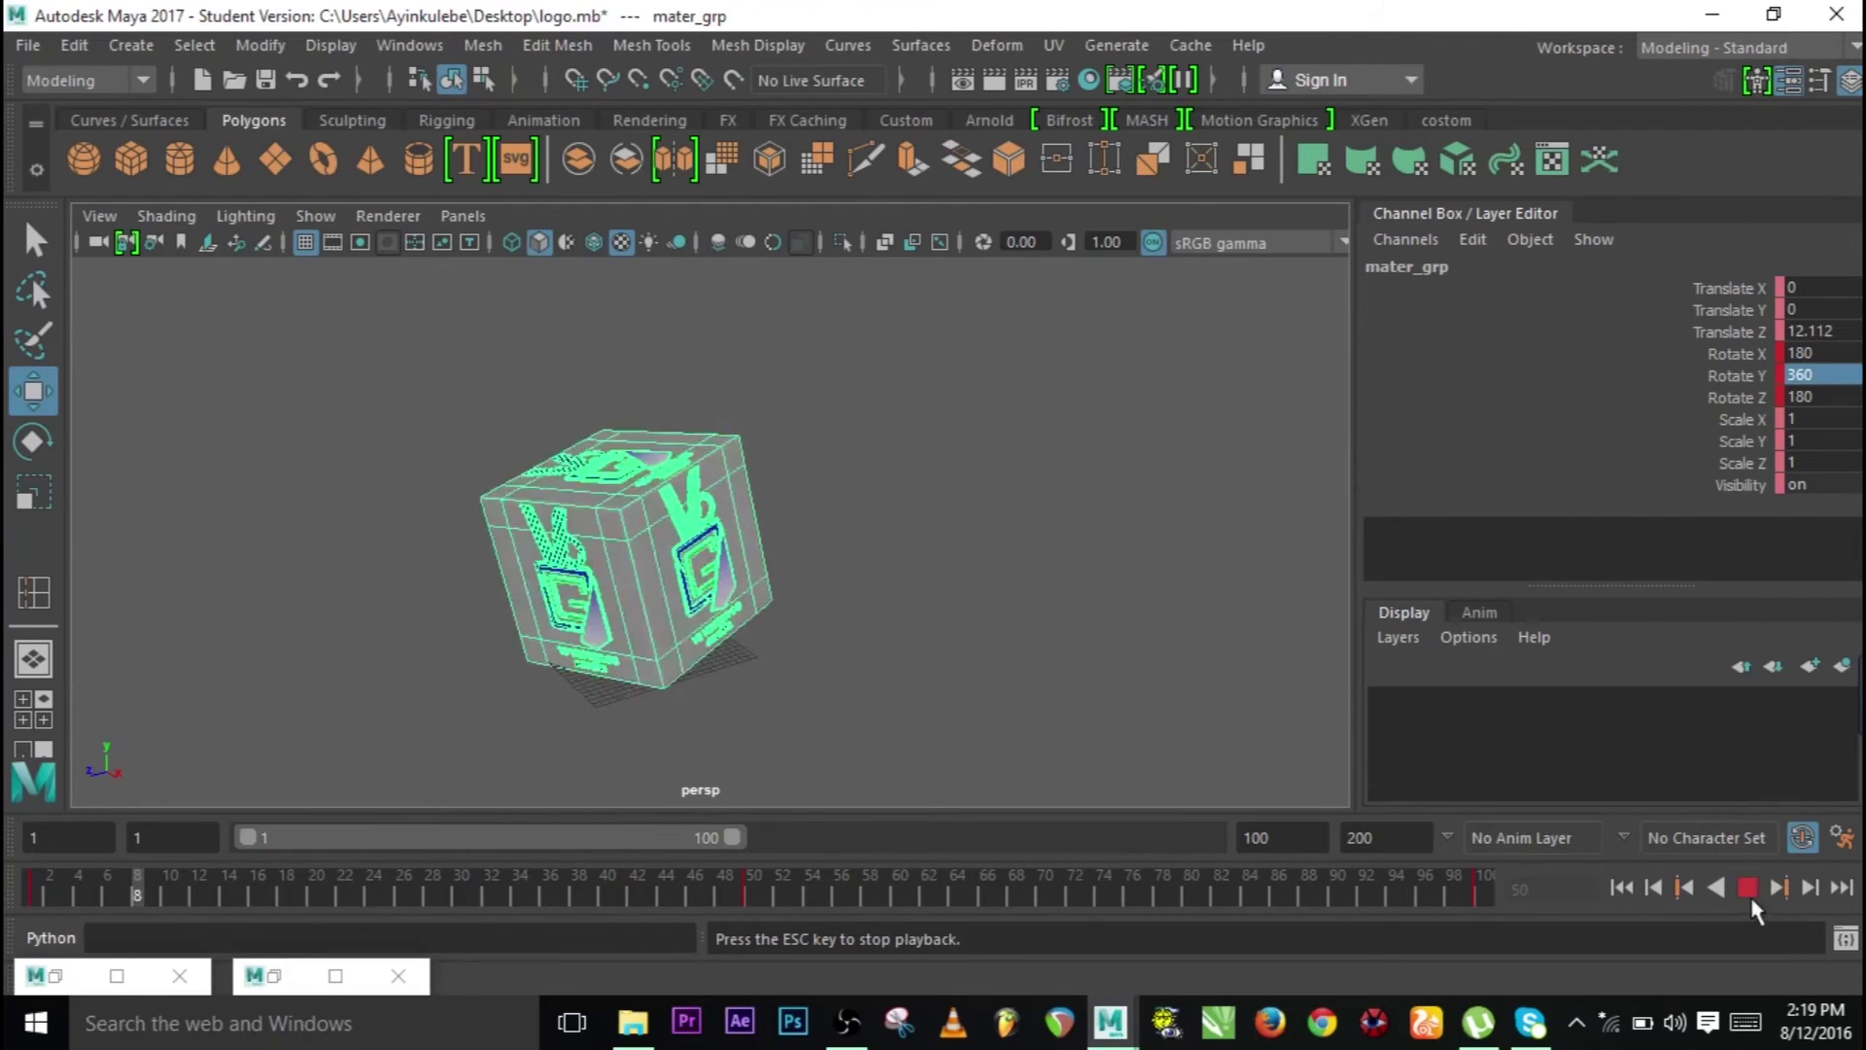
left_click(1747, 887)
mouse_move(809, 616)
left_mouse_down()
mouse_move(682, 574)
mouse_move(804, 583)
left_mouse_up()
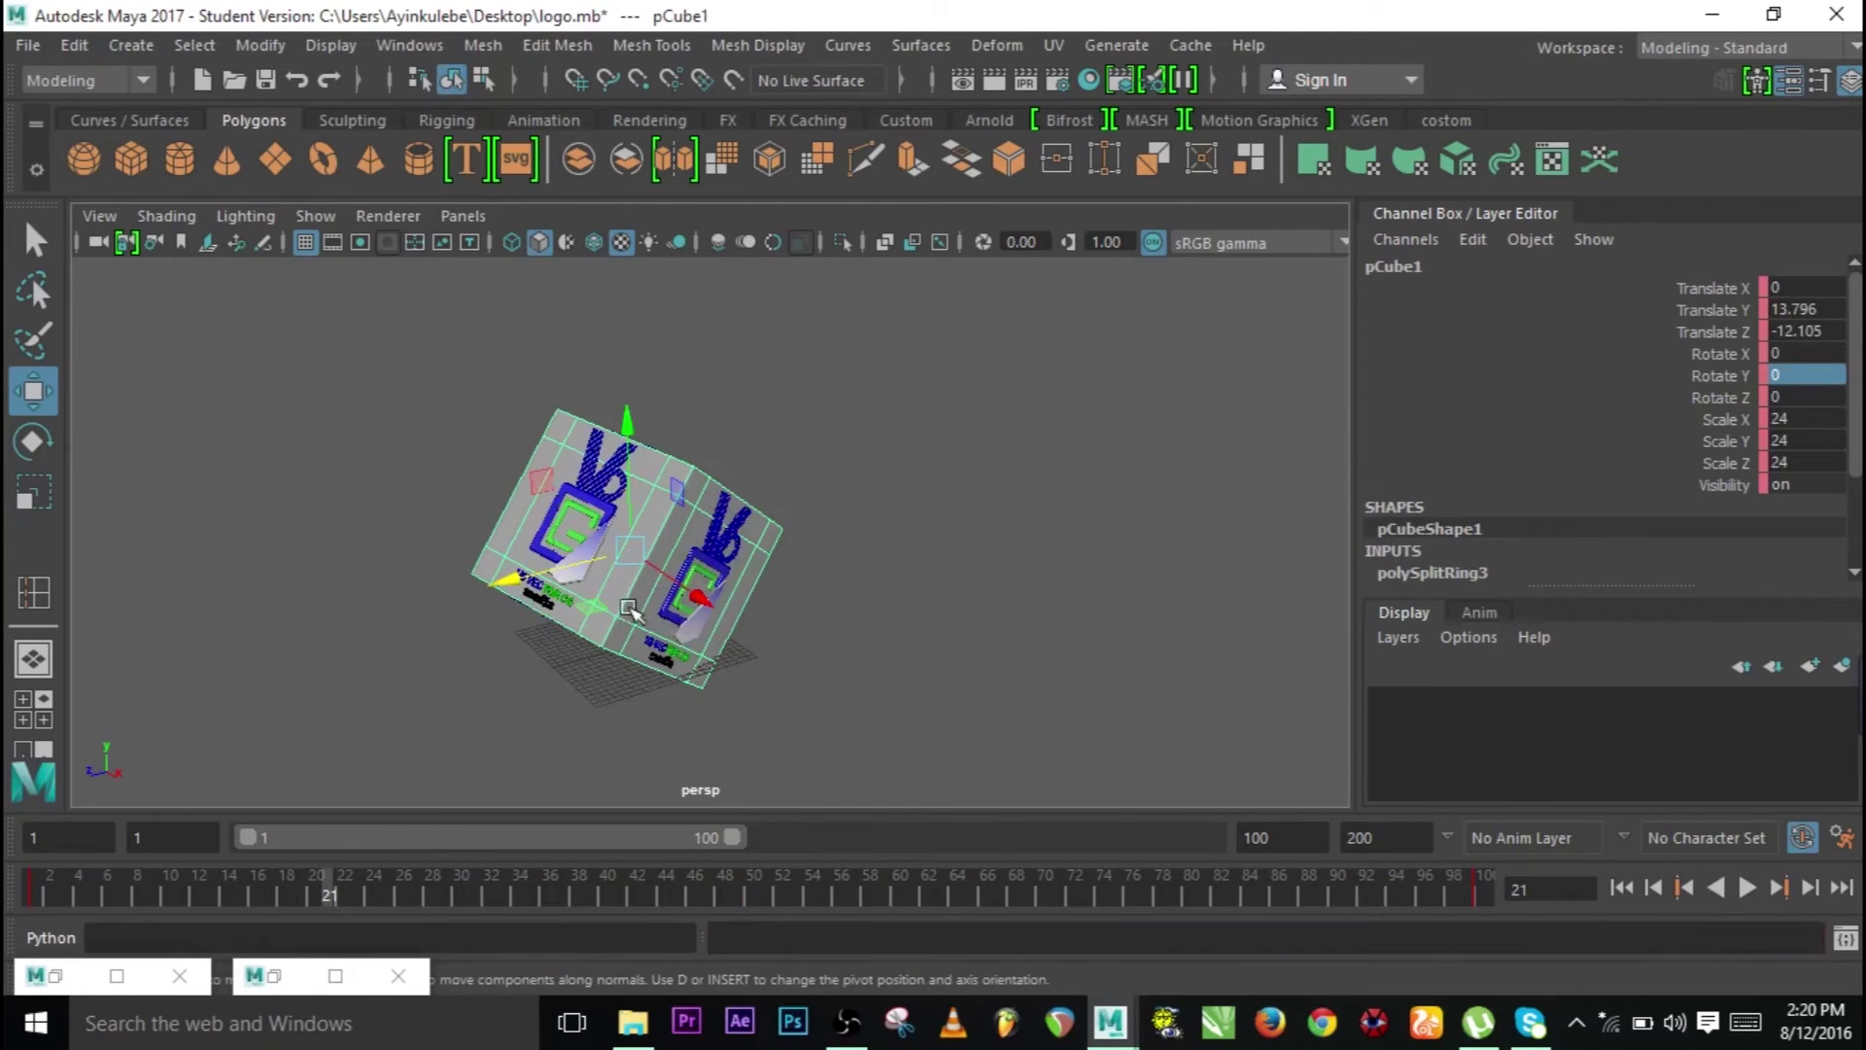
left_click(645, 576)
left_click(644, 576)
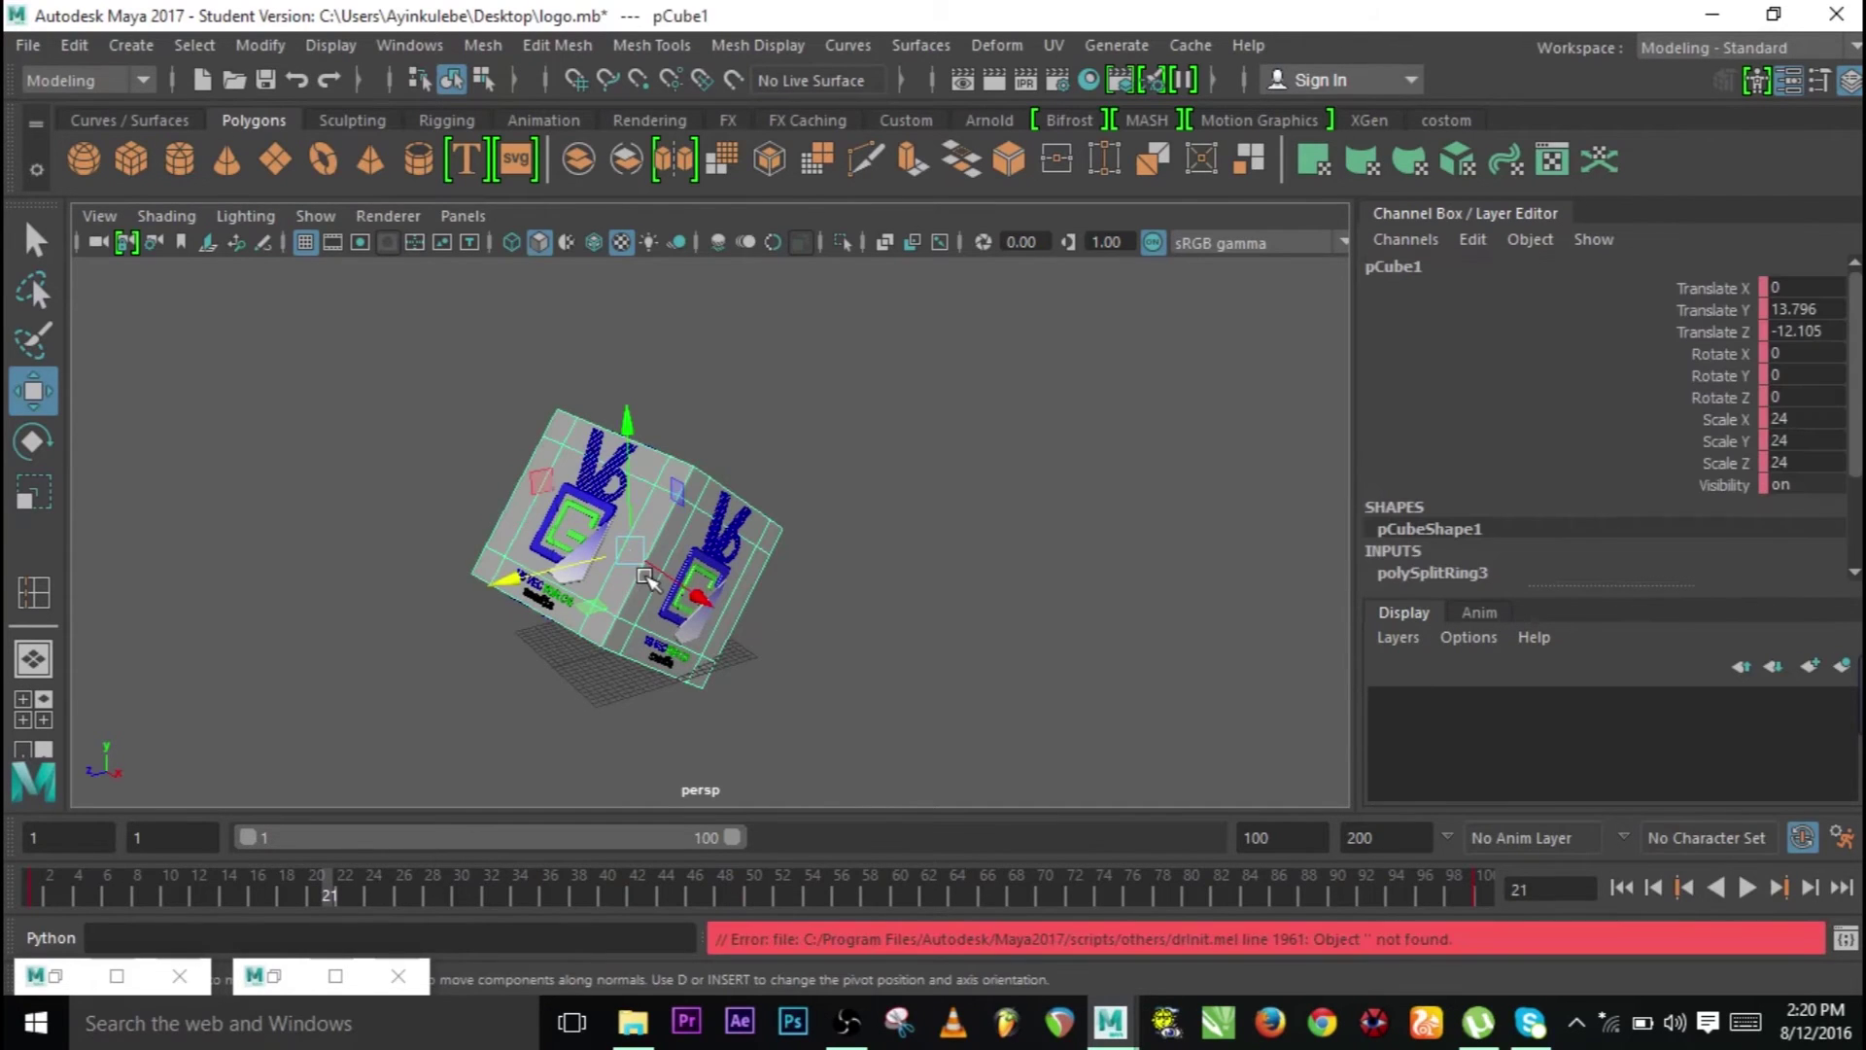
left_click(1747, 887)
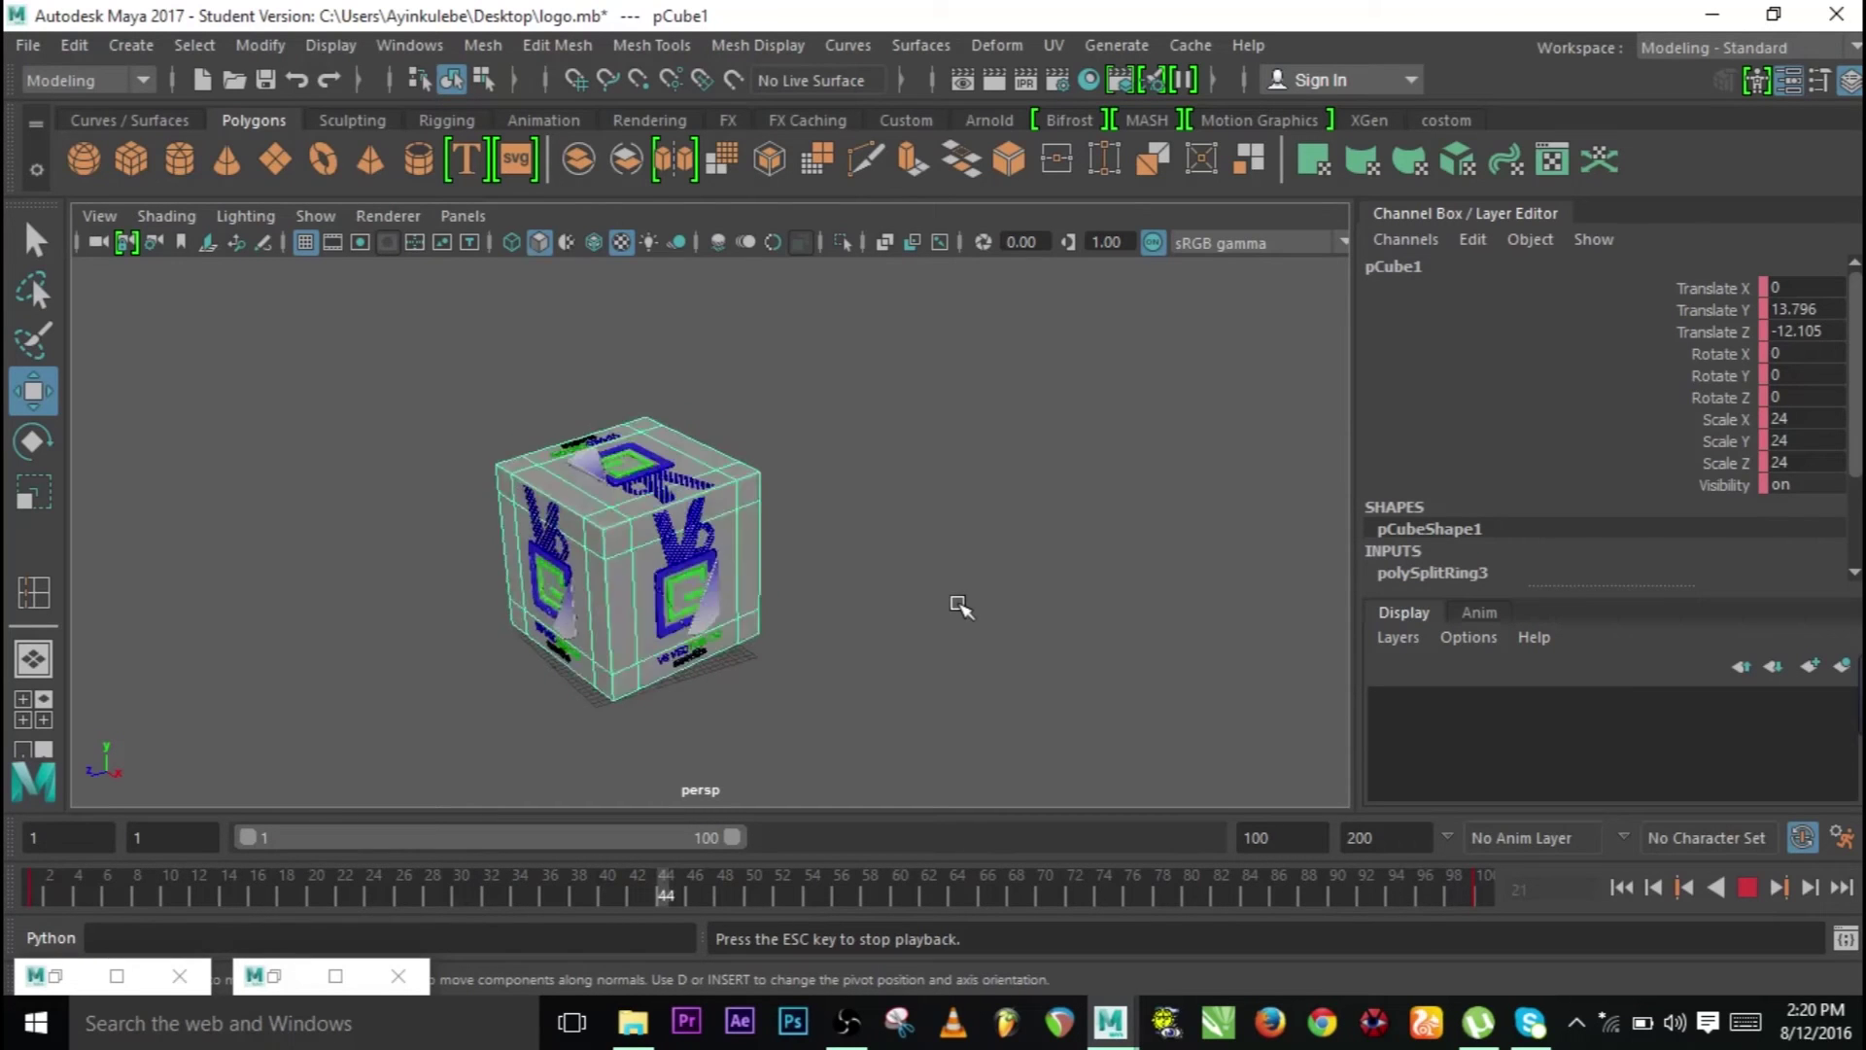
left_click(1747, 886)
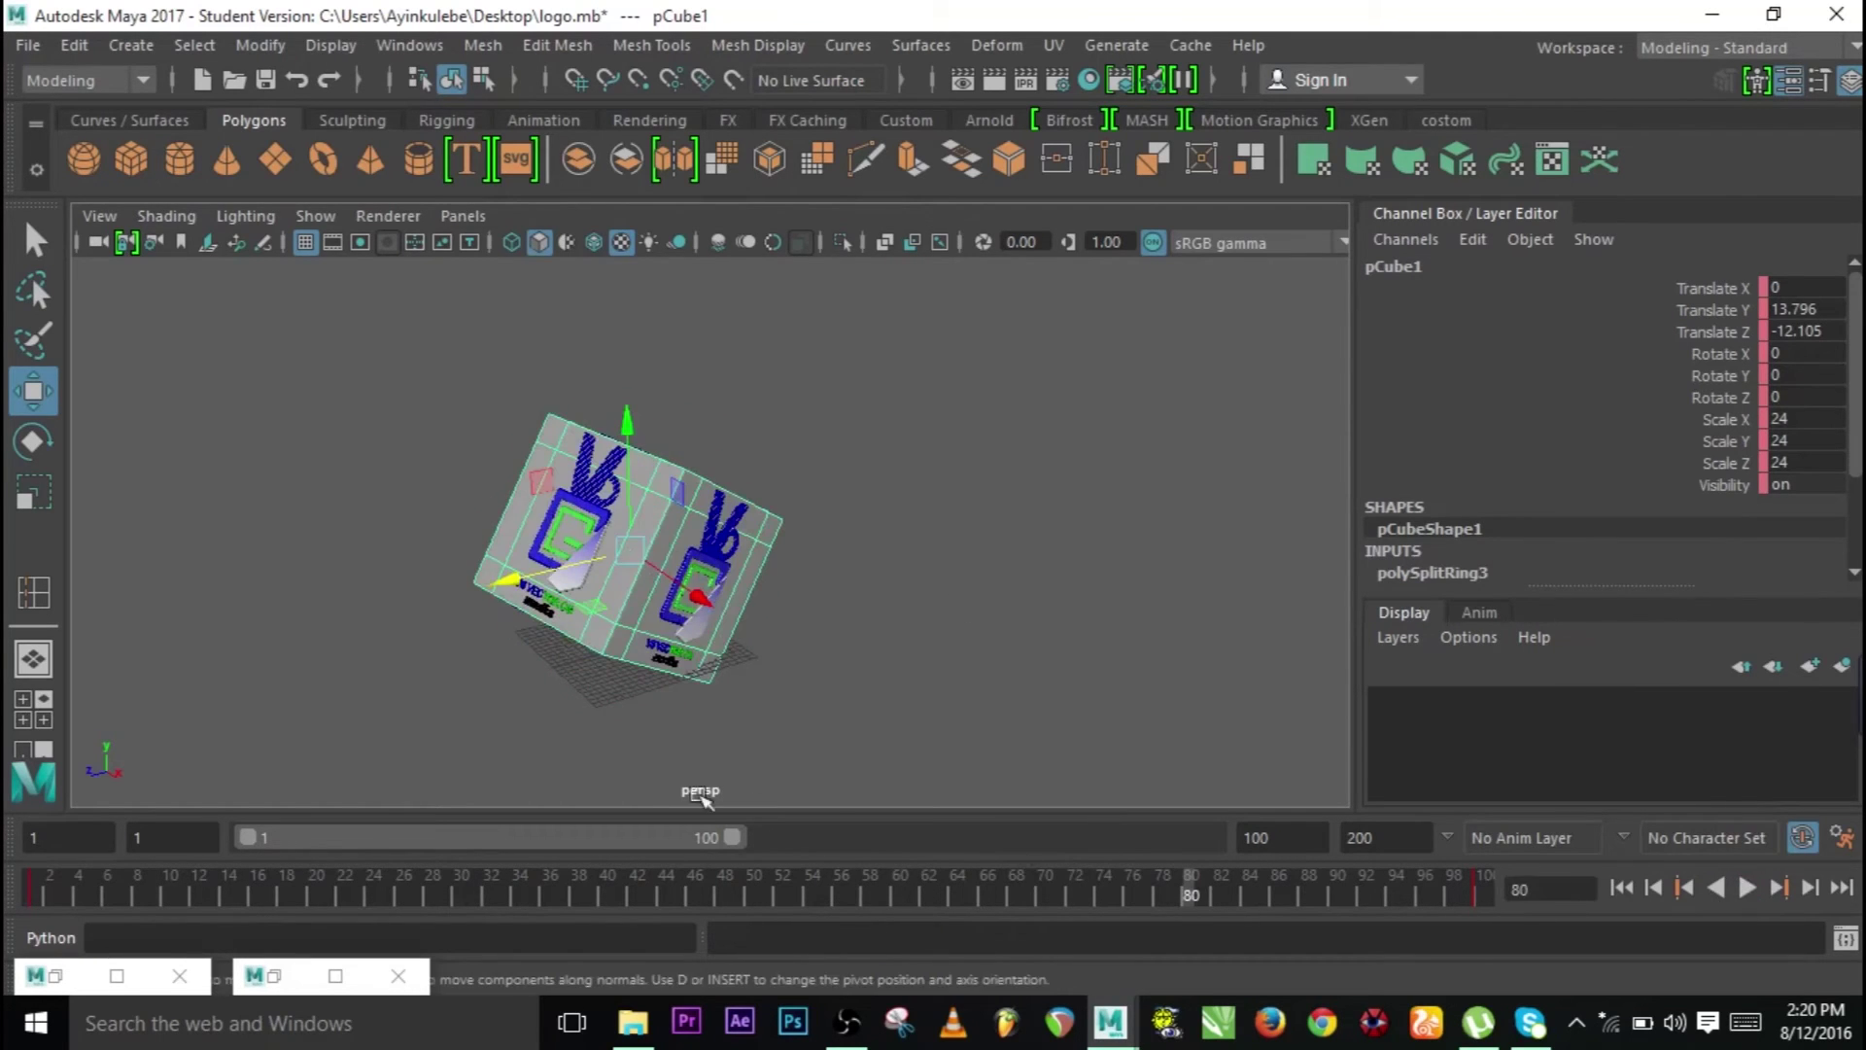
Step: Return to frame 1 and delete all of mater_grp's keyframes across the 1 to 100 time range
left_click_drag(54, 866, 6, 866)
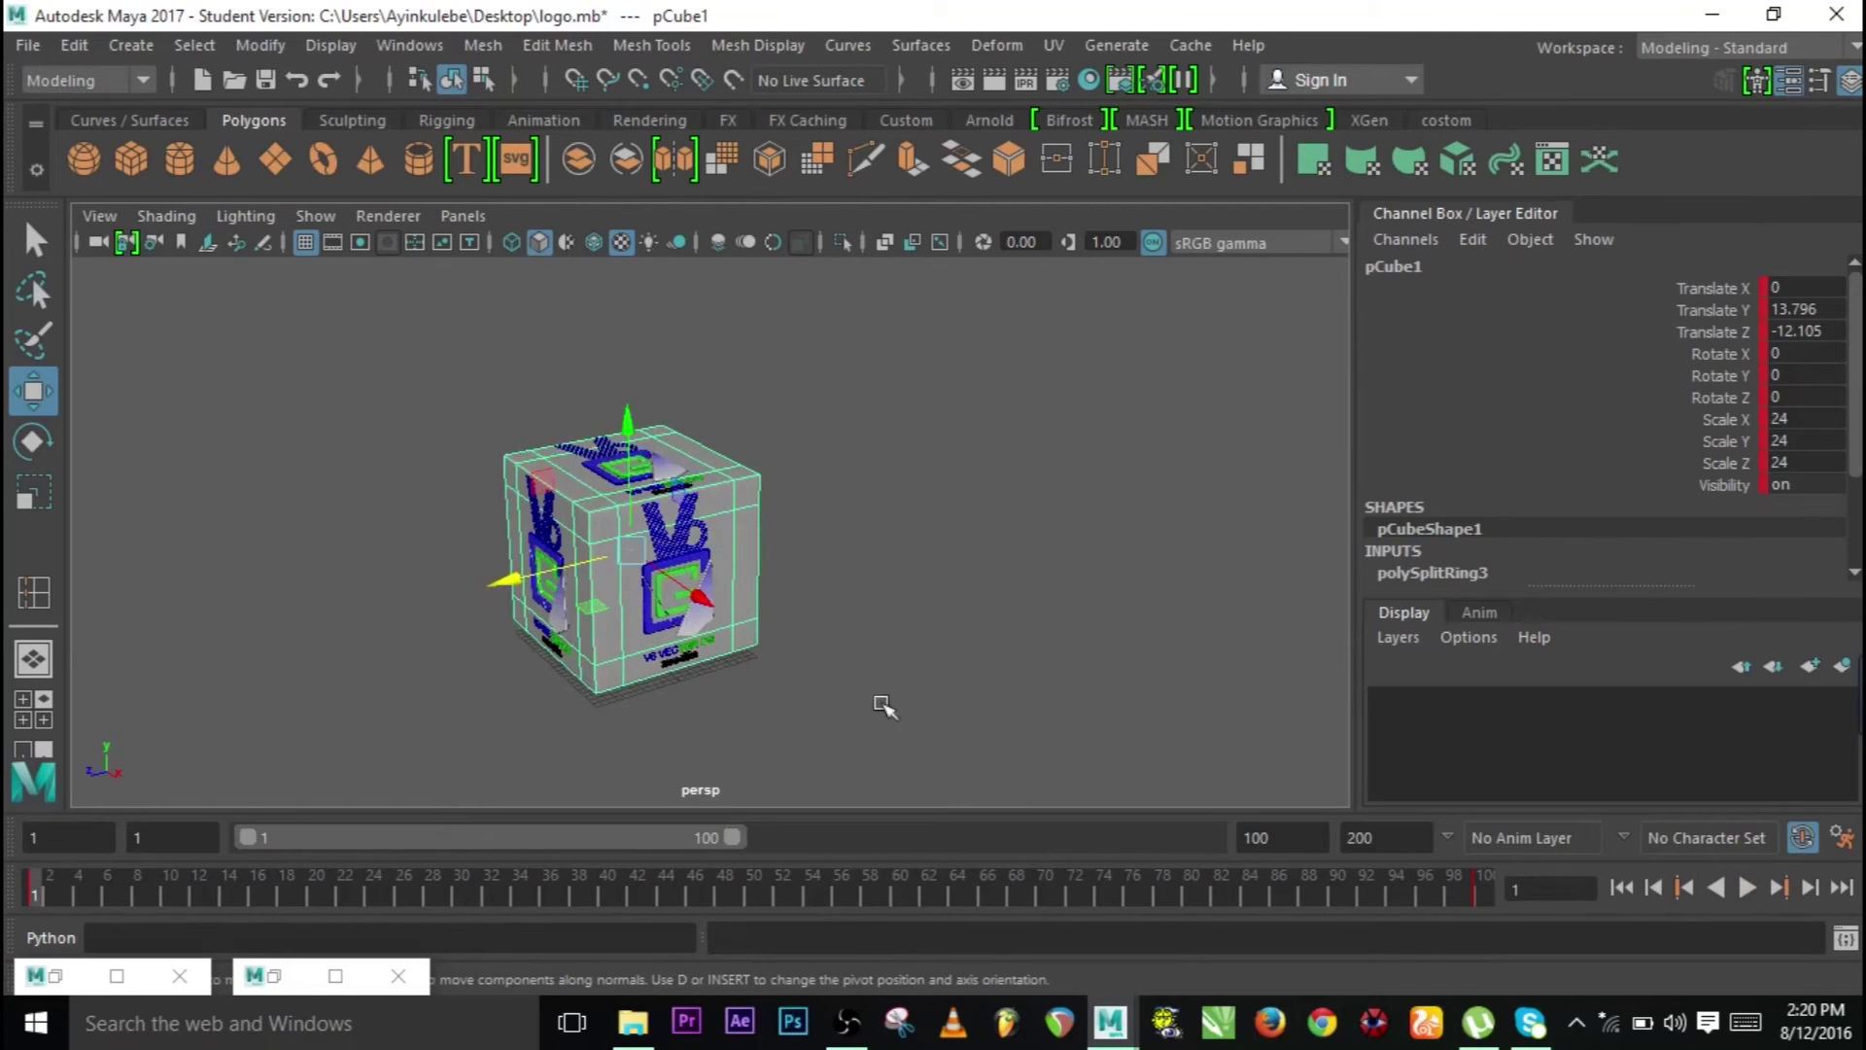
key("Up")
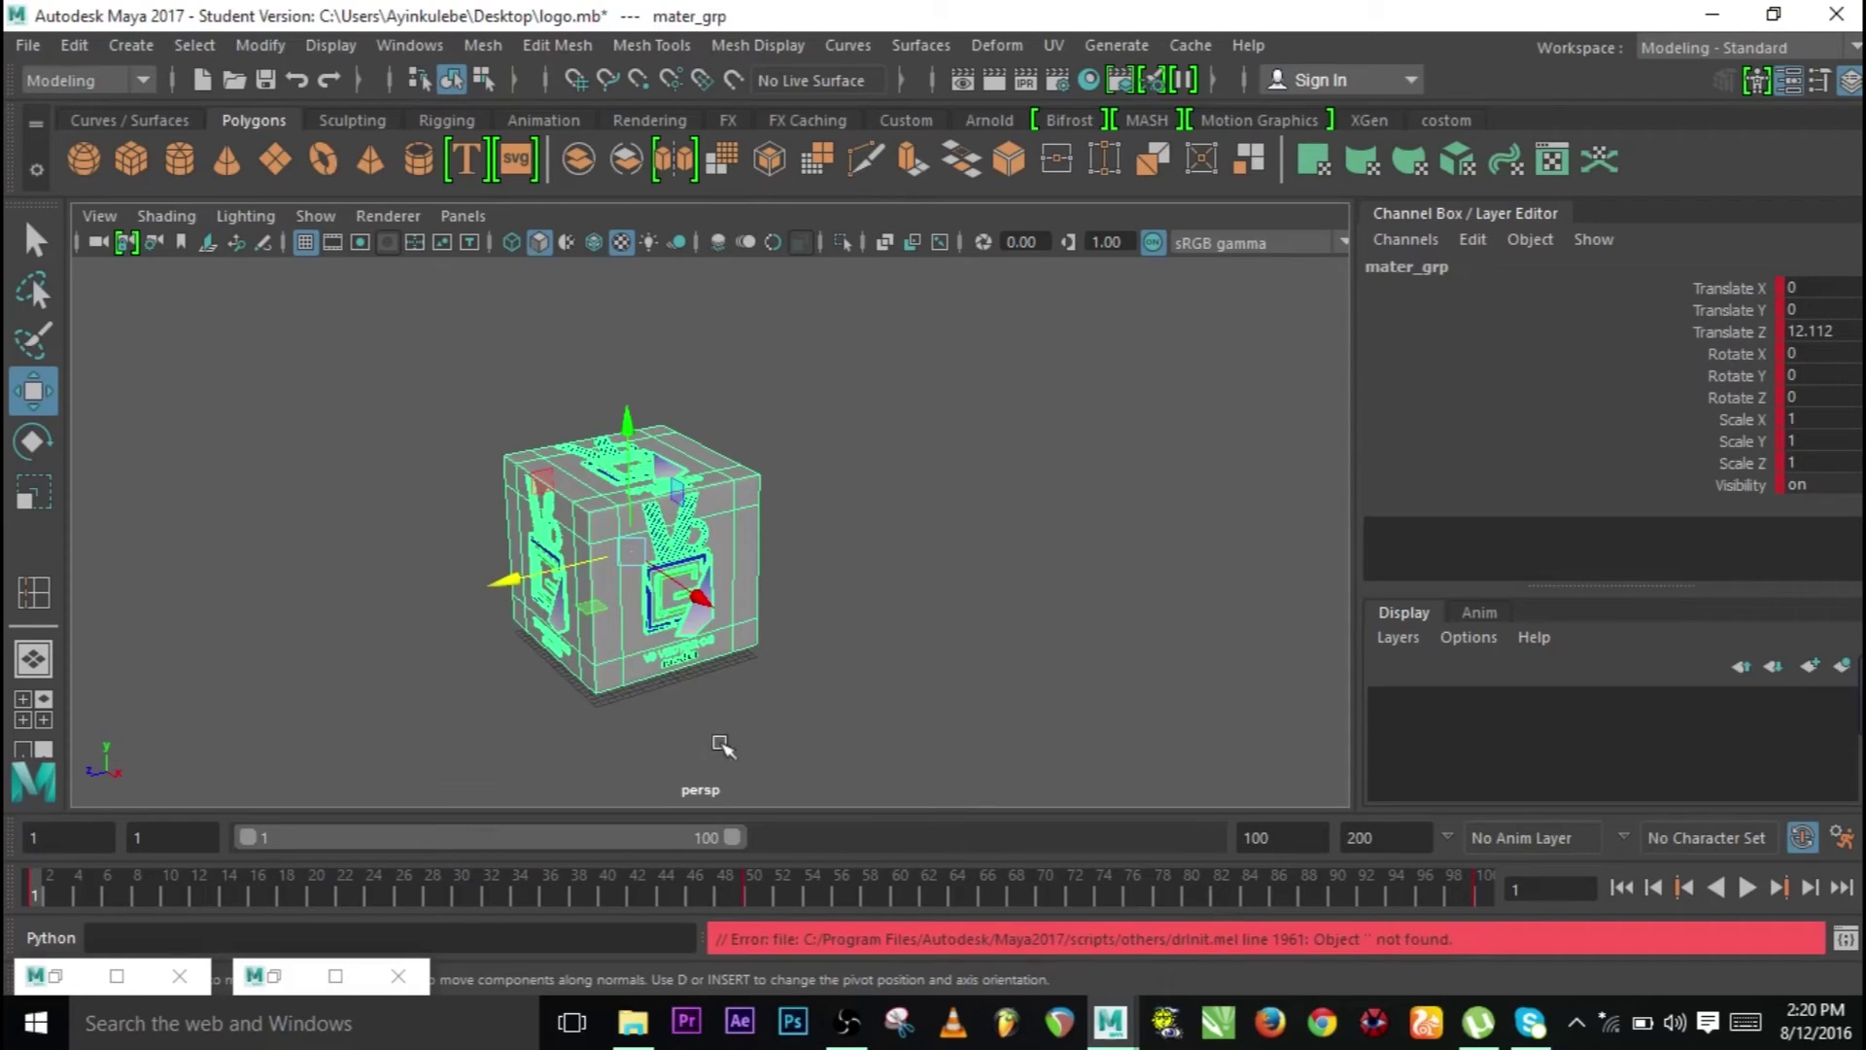
left_click_drag(1486, 894, 107, 899, "shift")
right_click(107, 899)
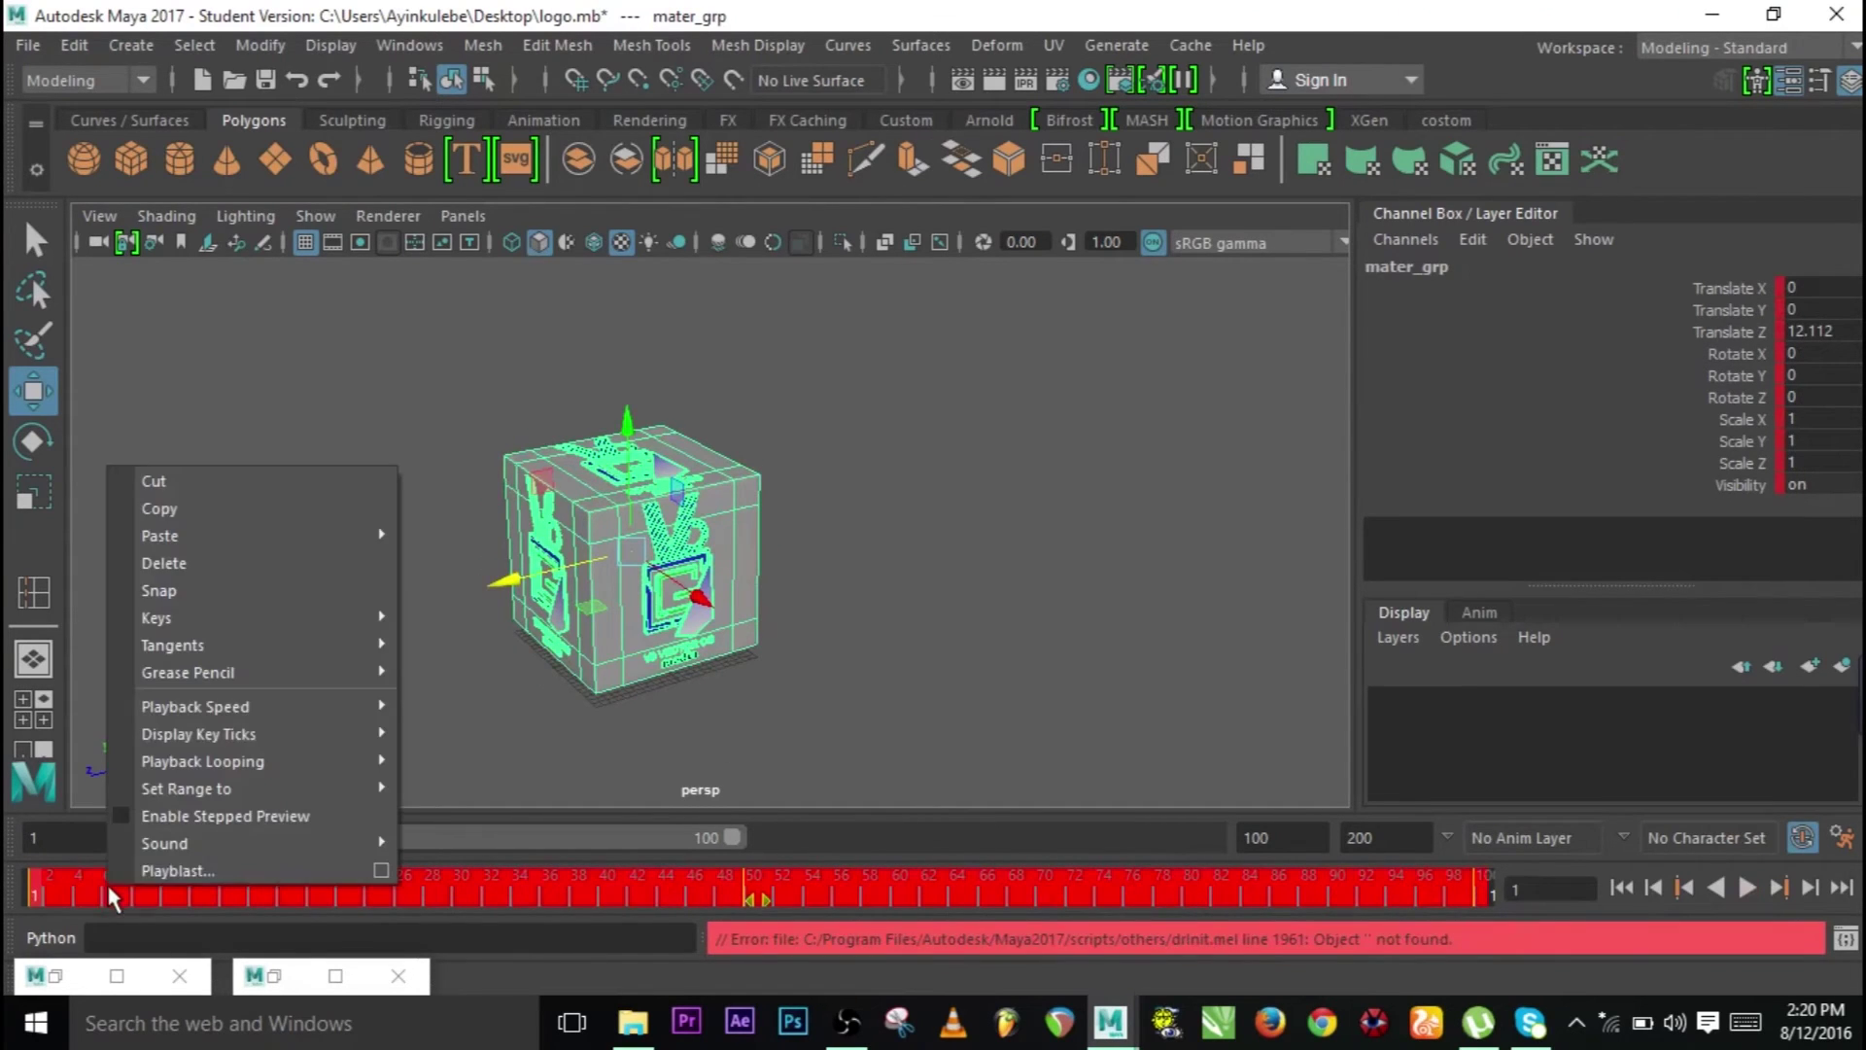
left_click(189, 562)
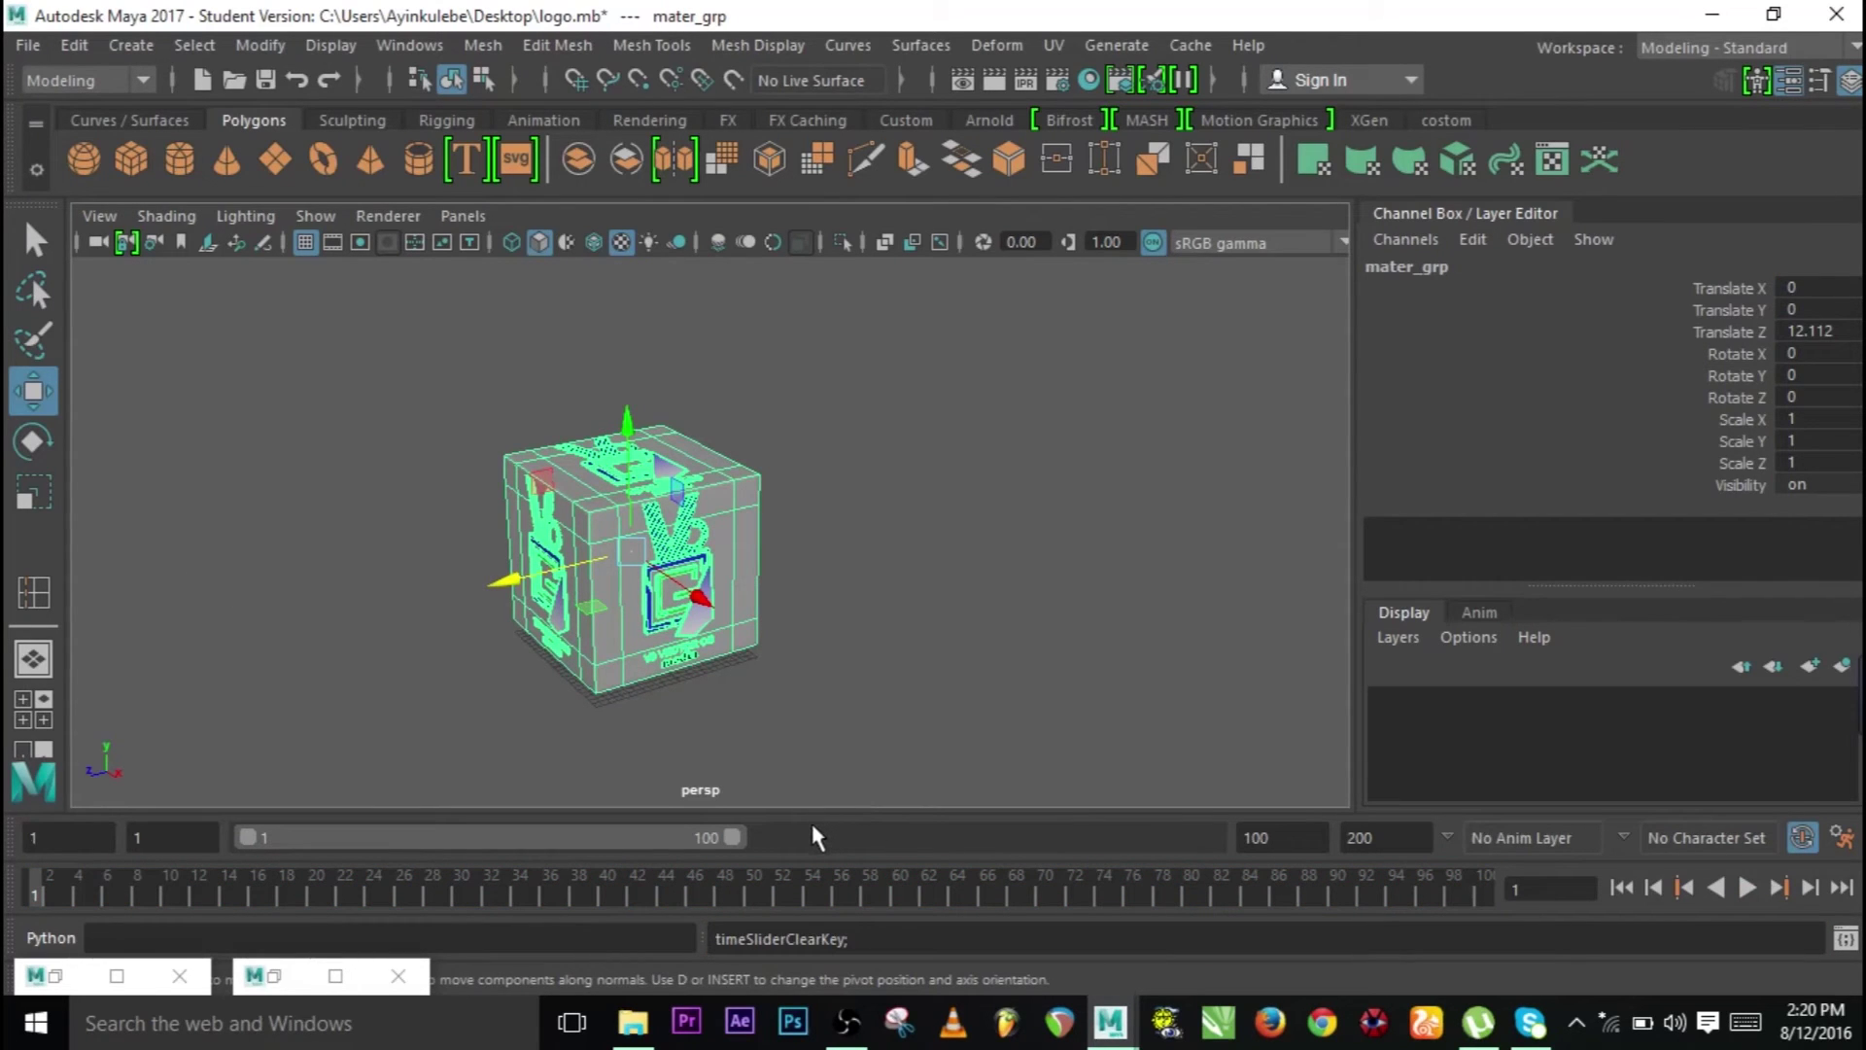
Step: Select the whole cube with its logo pieces and delete their keyframes across frames 1 to 100
left_click_drag(309, 335, 979, 699)
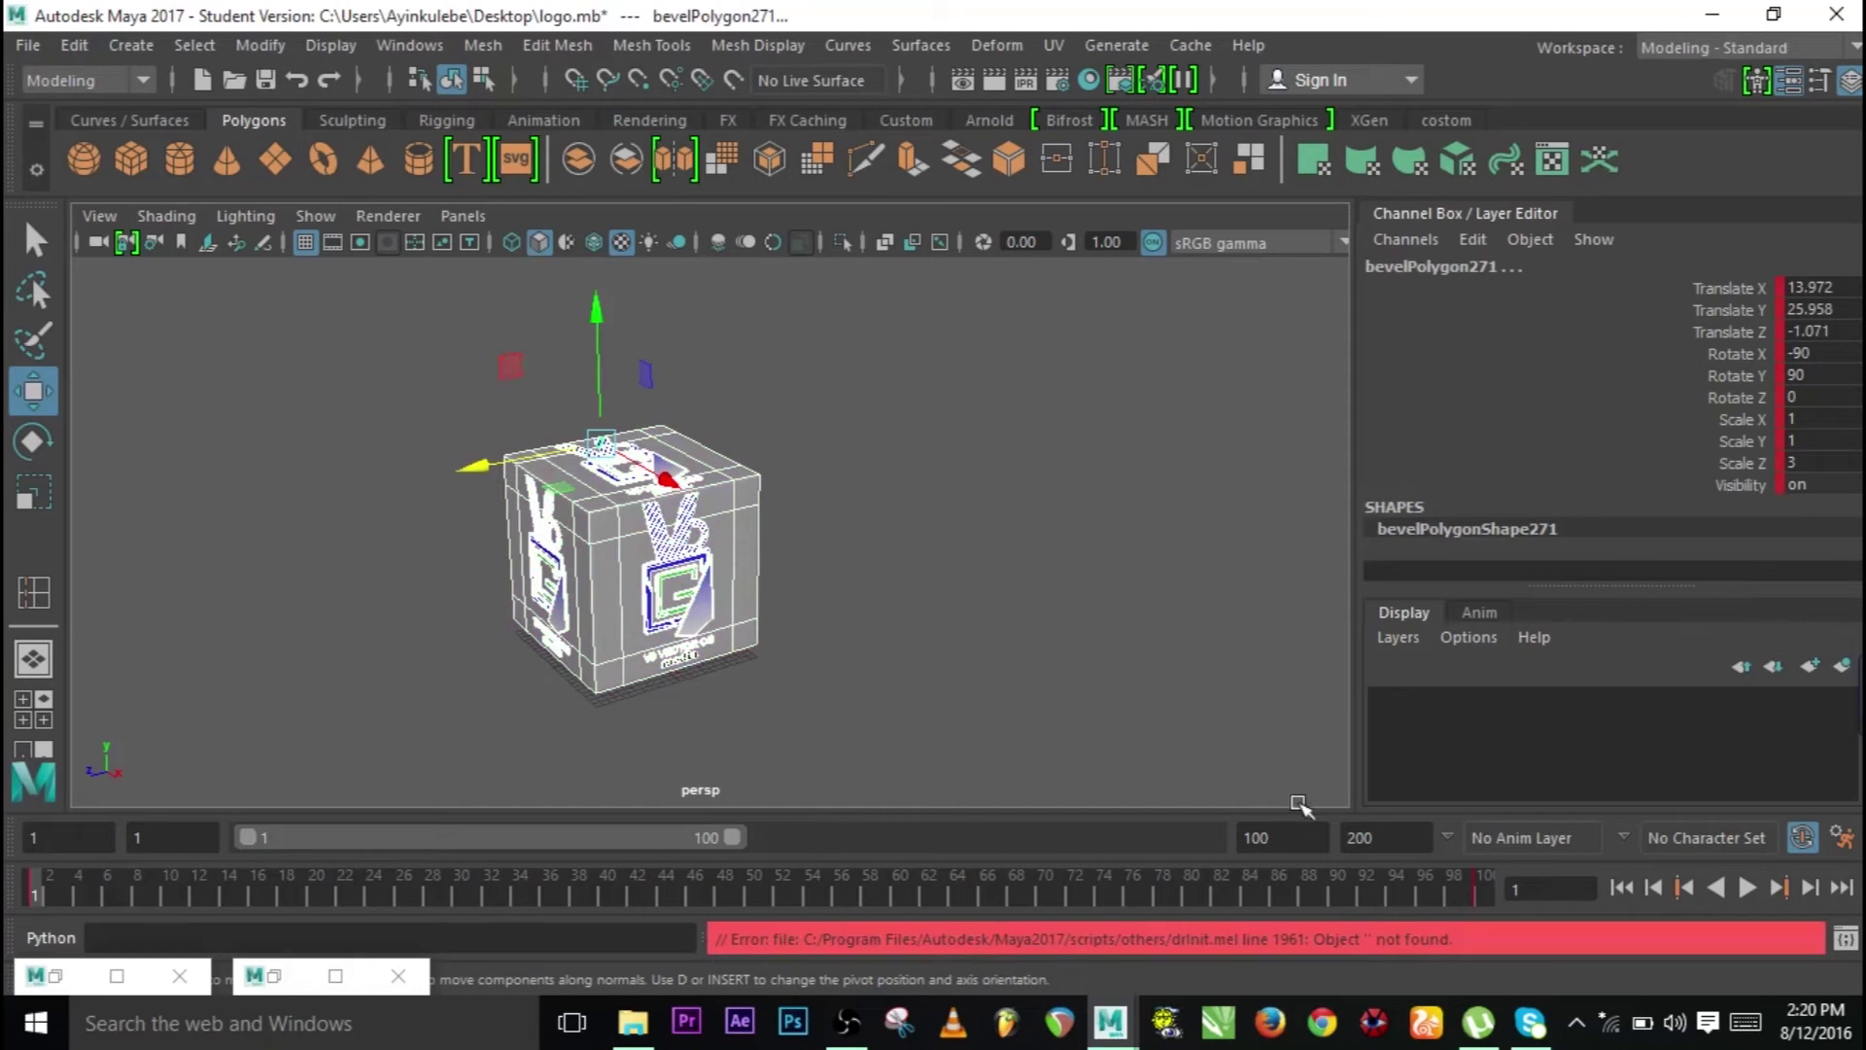
left_click_drag(1482, 889, 29, 889, "shift")
right_click(89, 886)
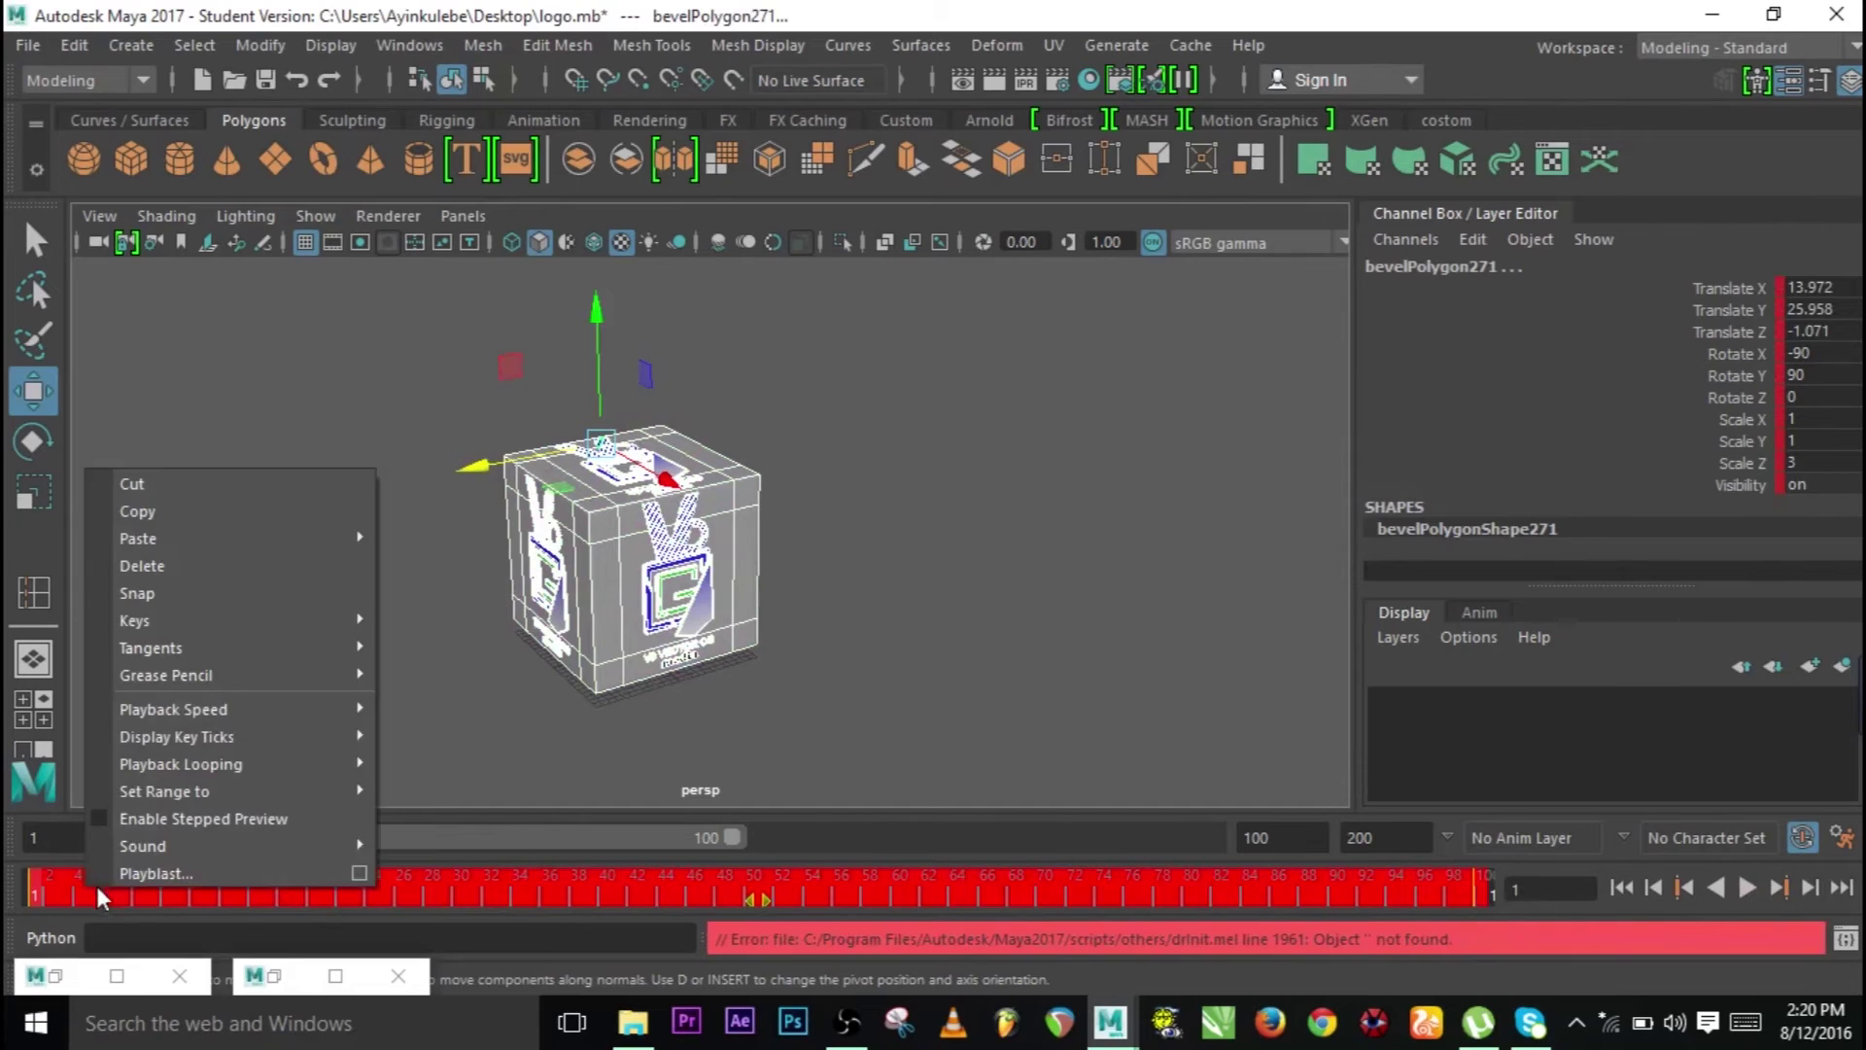
left_click(306, 566)
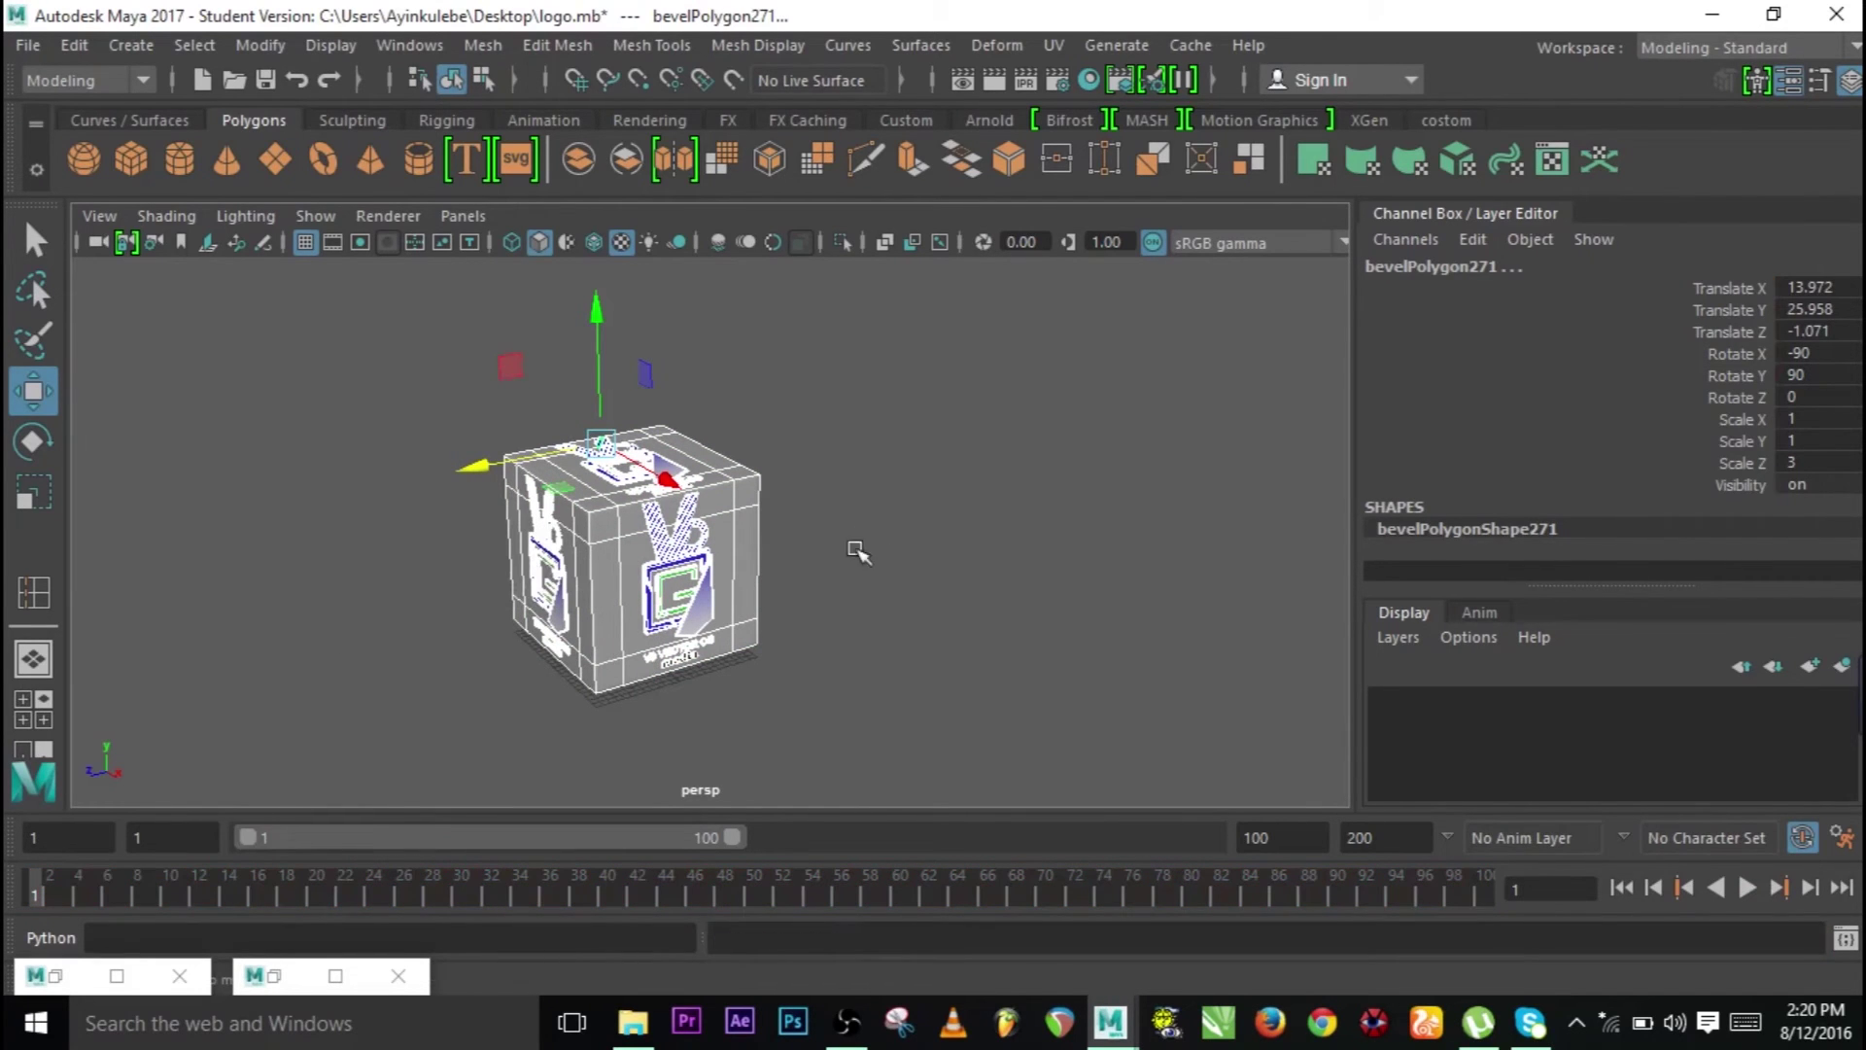
Step: Delete the cube and the logo copies on its other faces, keeping only one upright logo, and select that logo's pieces
left_click(345, 729)
left_click_drag(378, 383, 597, 731)
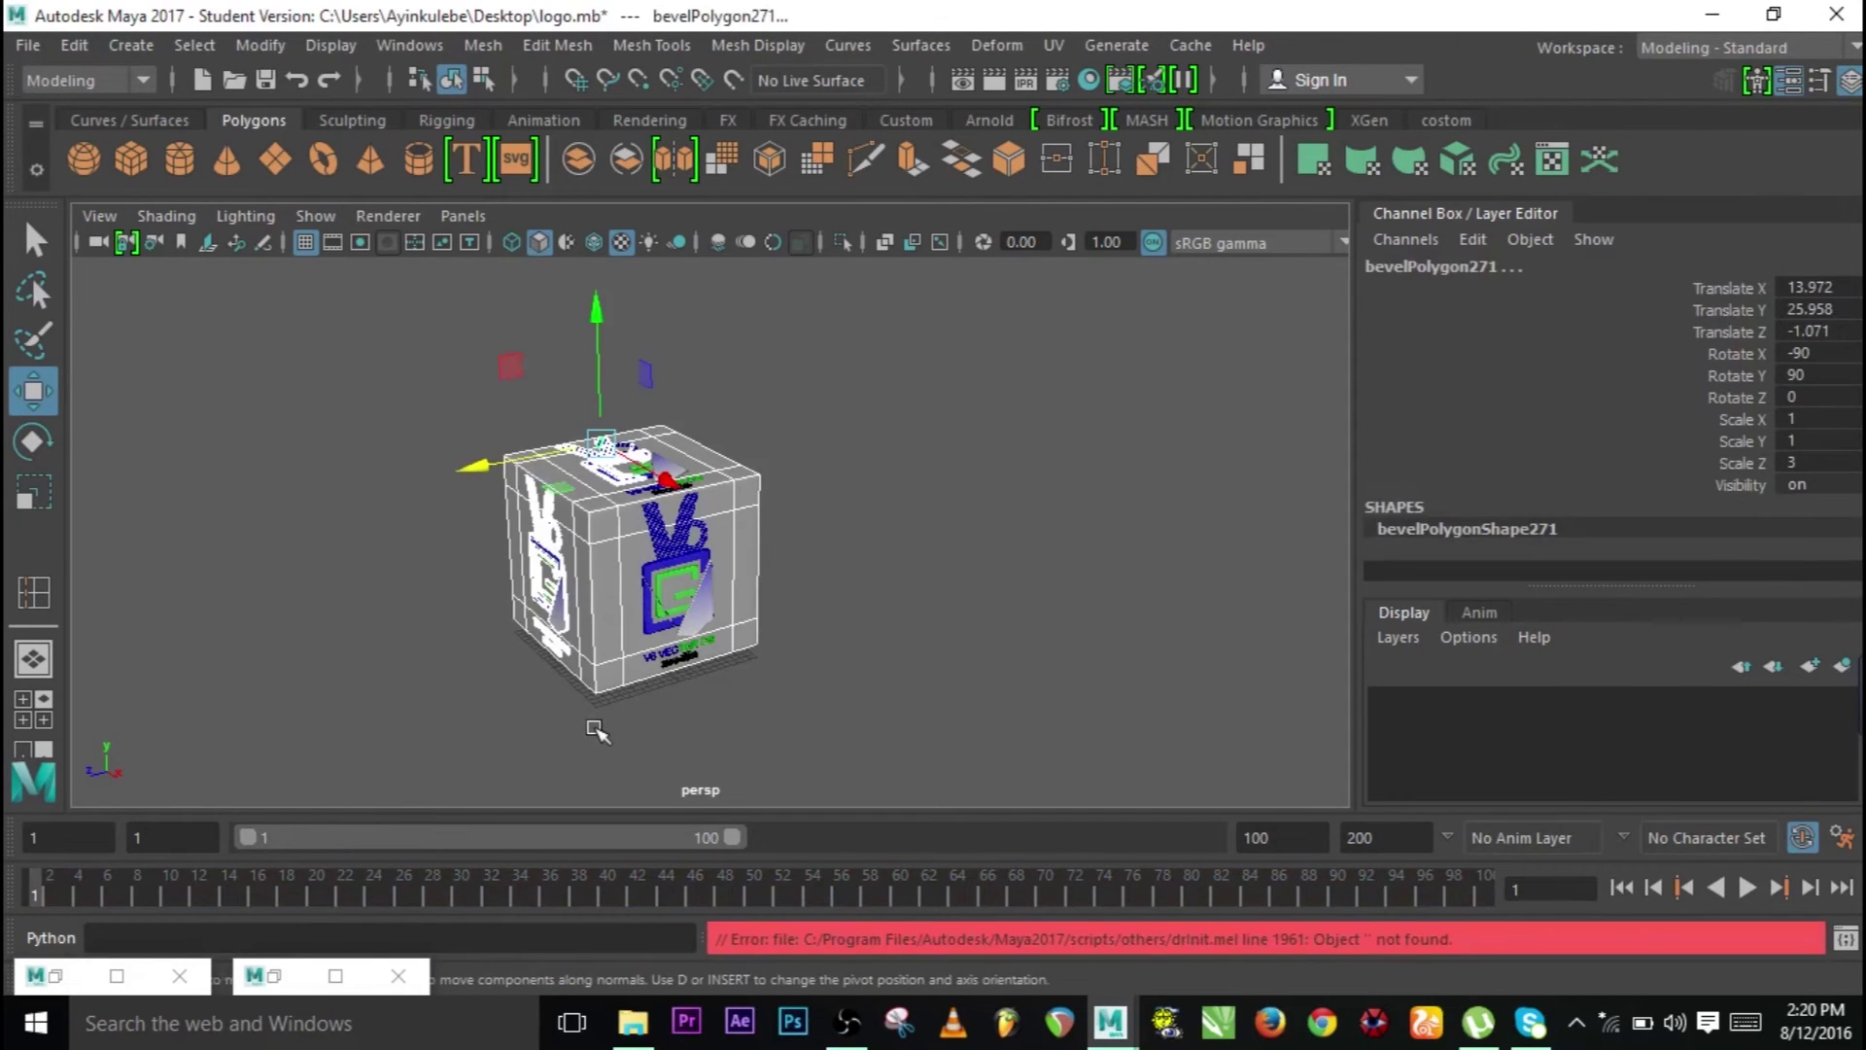
key("Delete")
left_click_drag(317, 583, 513, 545, "alt")
left_click_drag(584, 352, 622, 579)
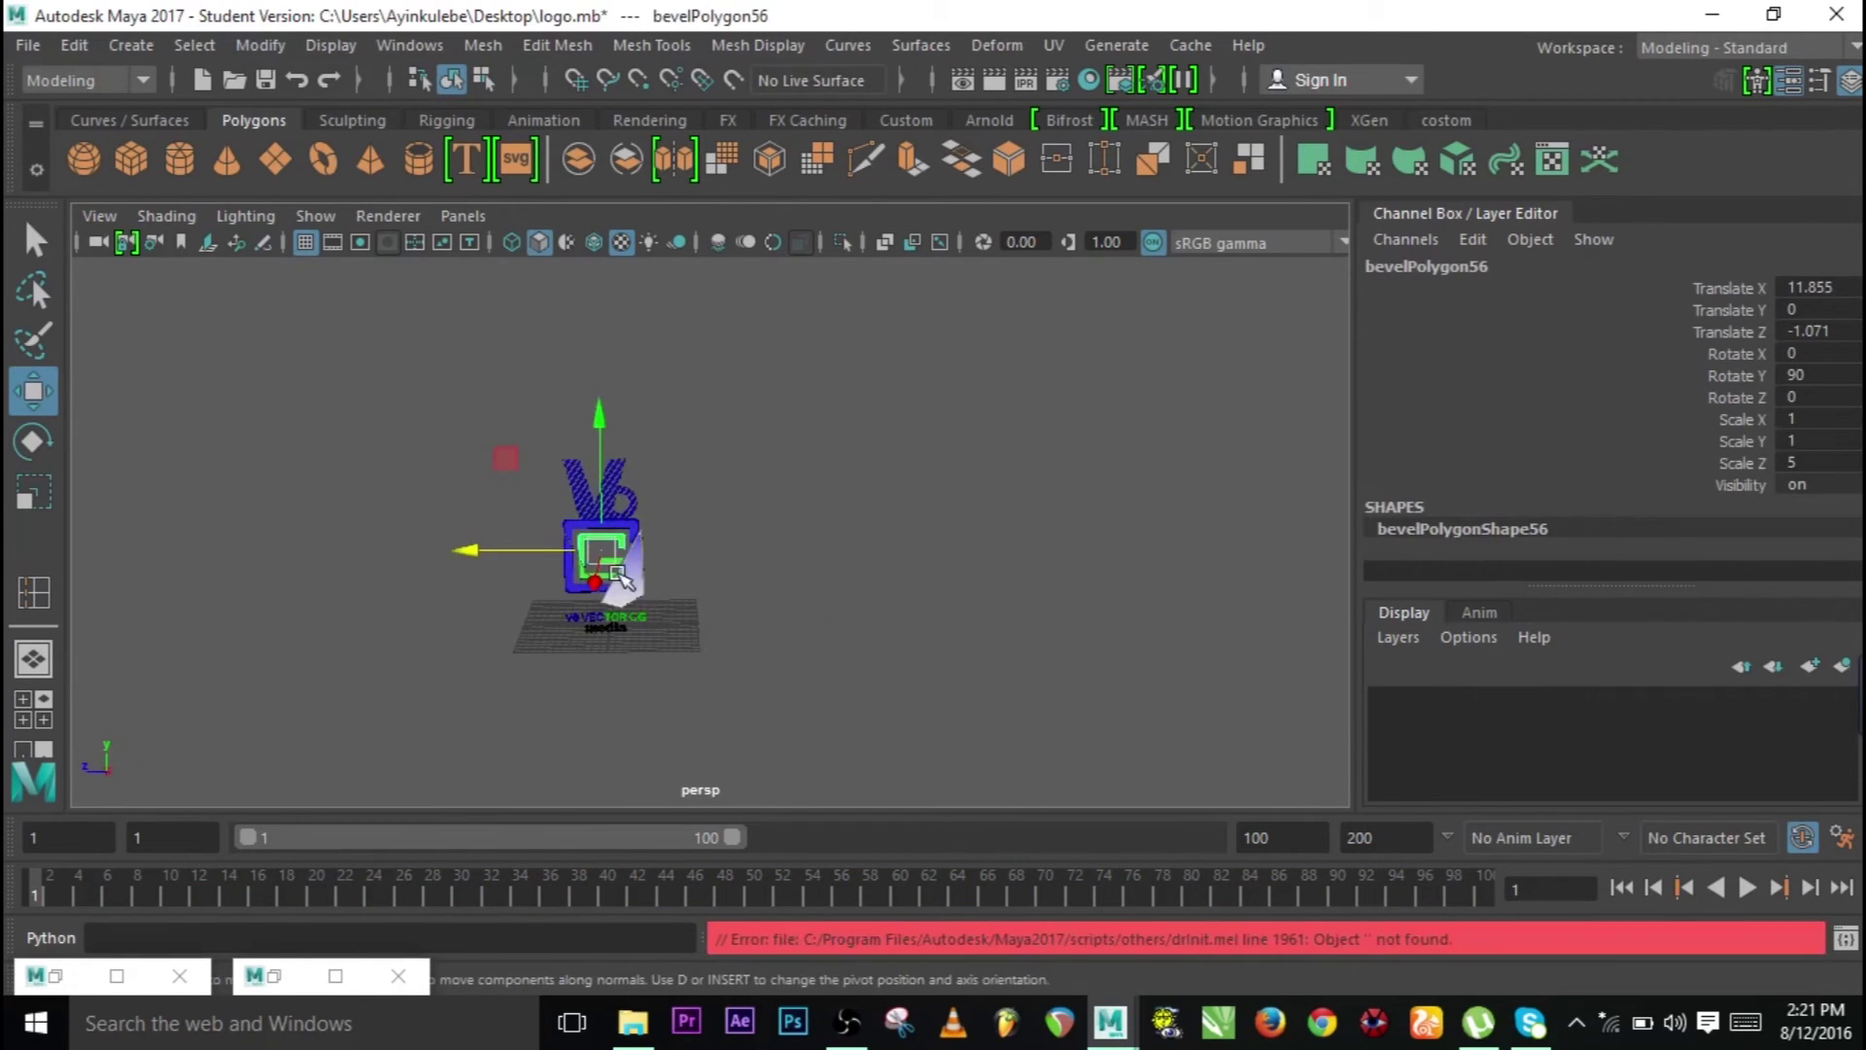
left_click_drag(467, 434, 692, 590)
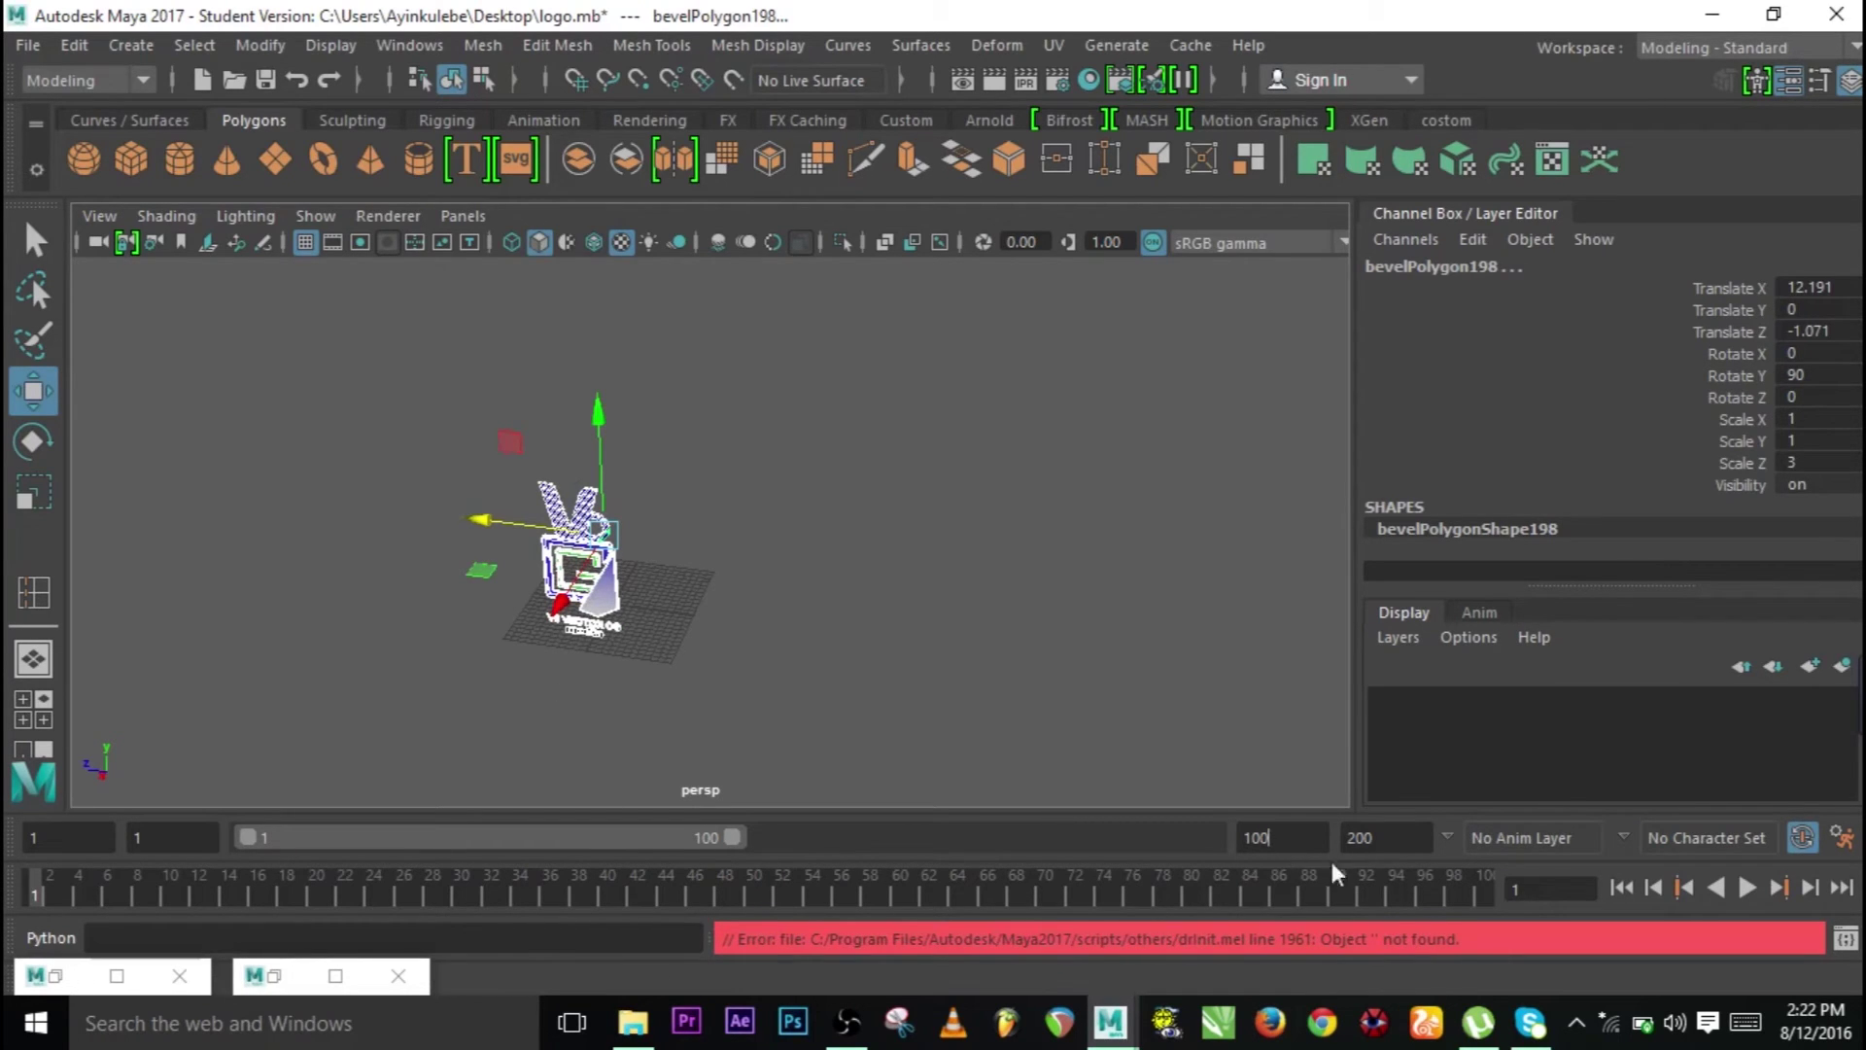
Step: Select all pieces of the remaining logo and set keyframes on them at frame 100 and at frame 1
left_click(1518, 885)
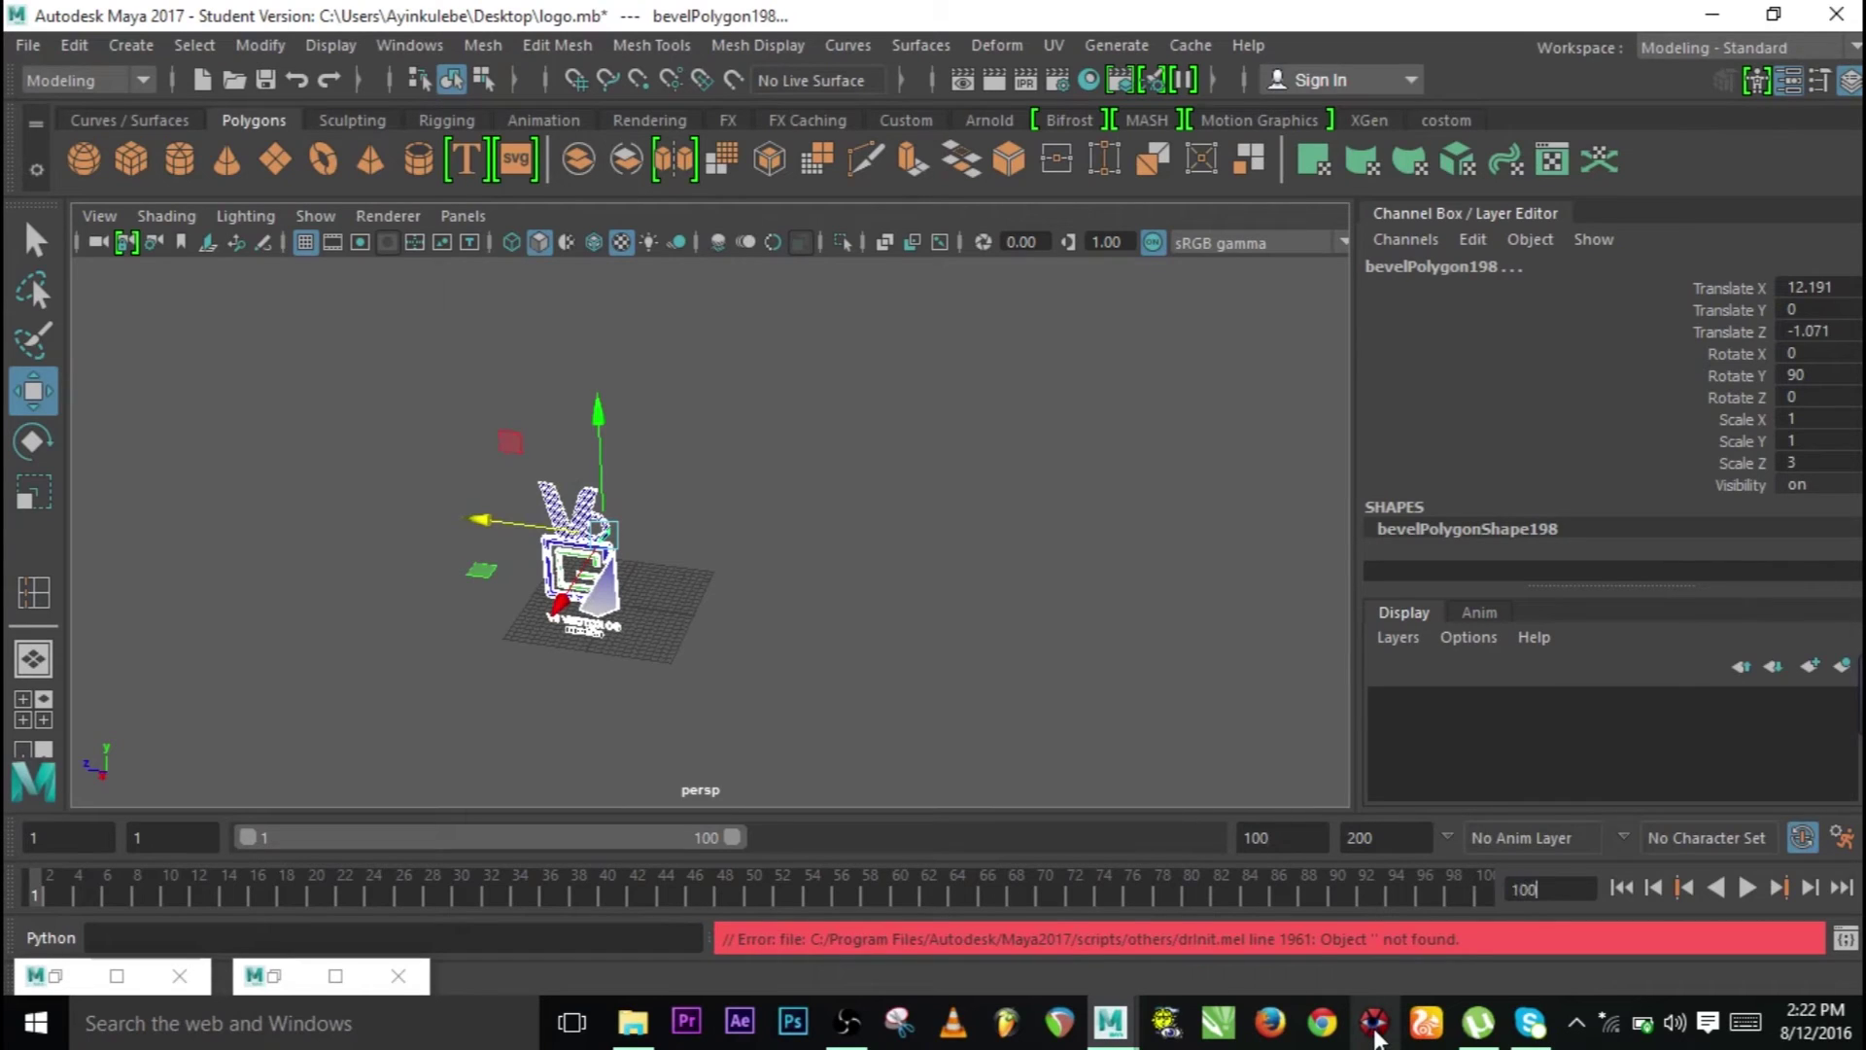
type("100")
key("Return")
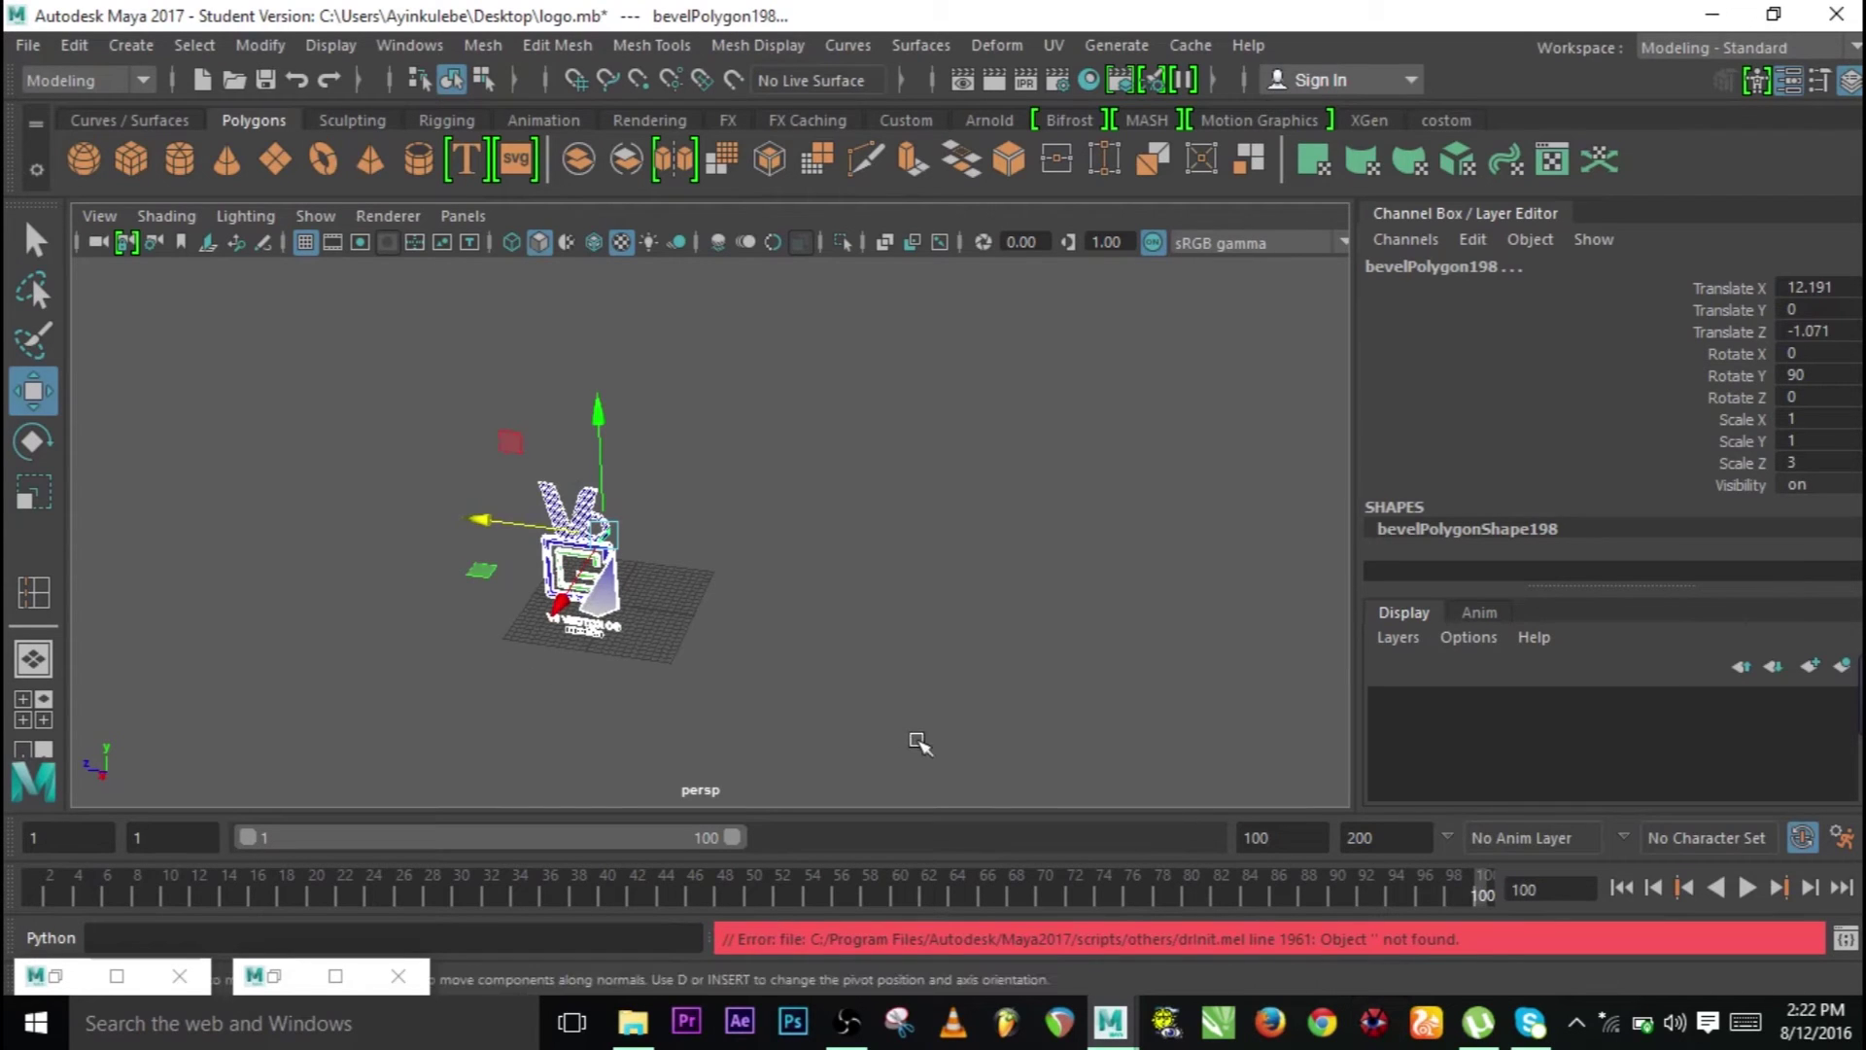
left_click(762, 621)
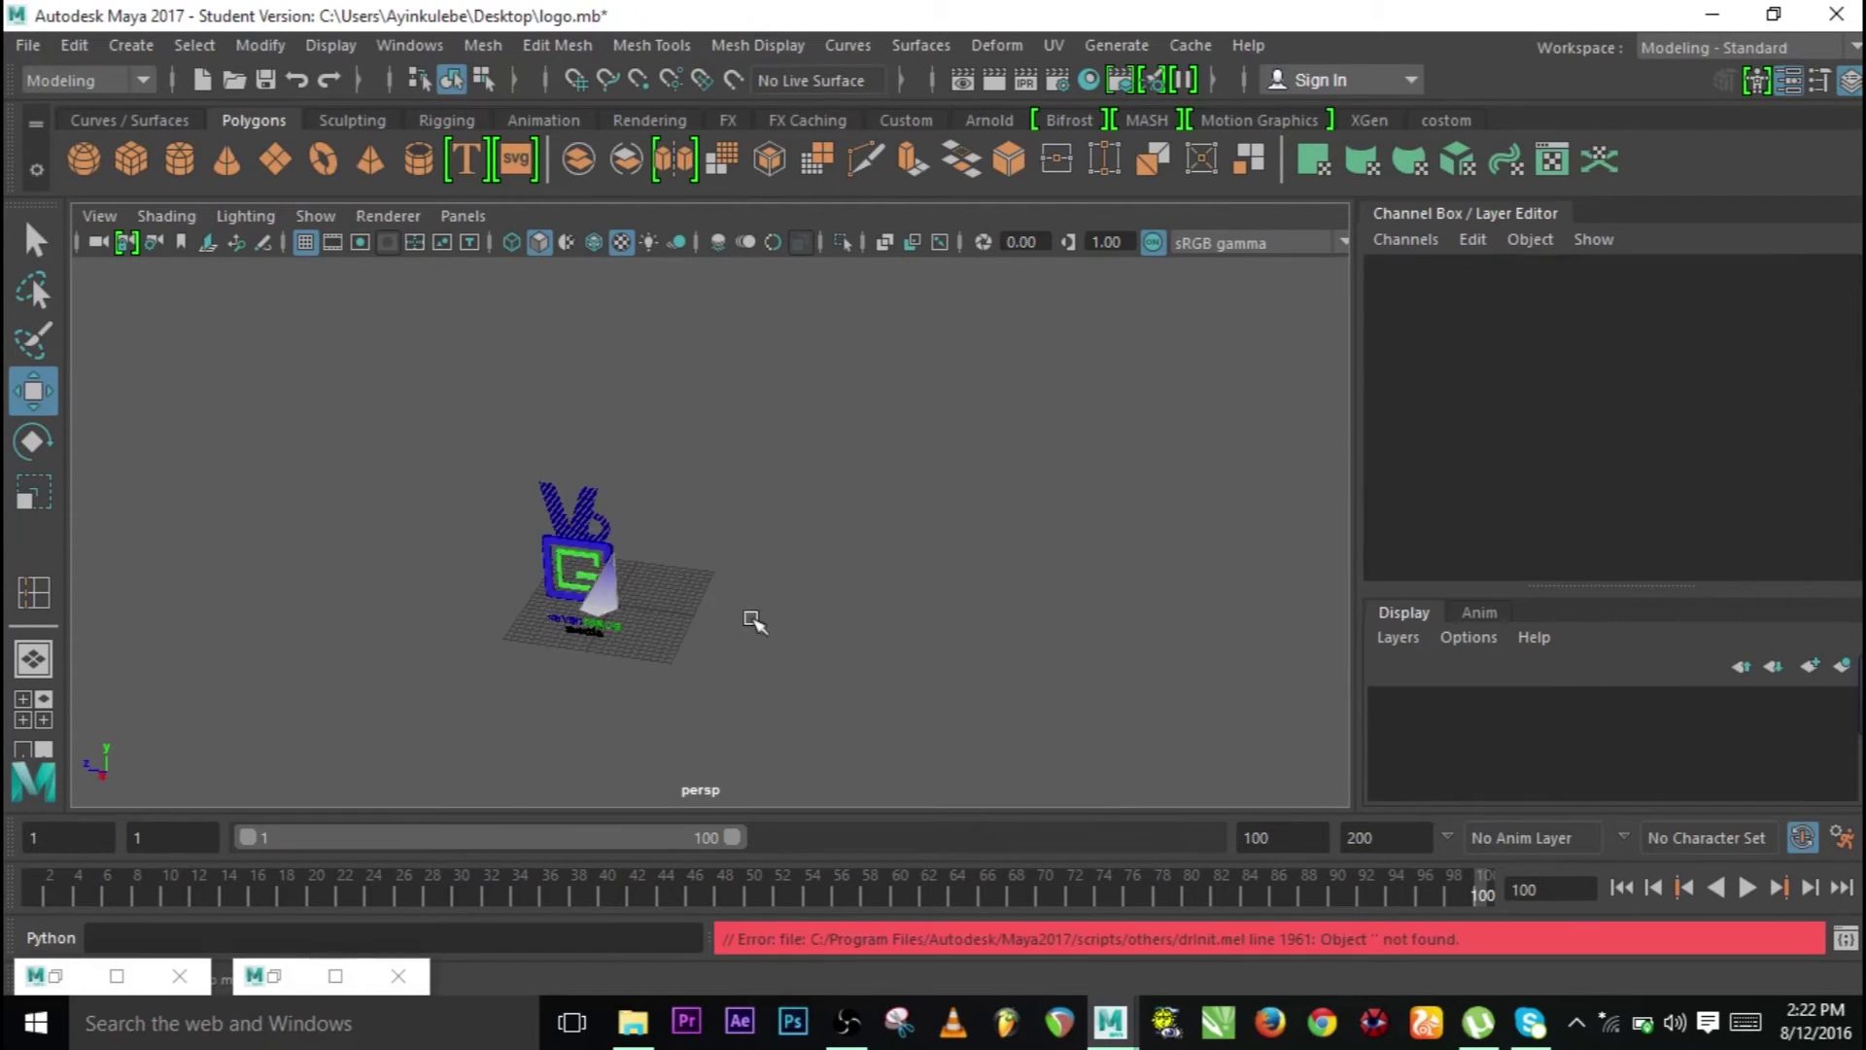
left_click_drag(342, 416, 785, 702)
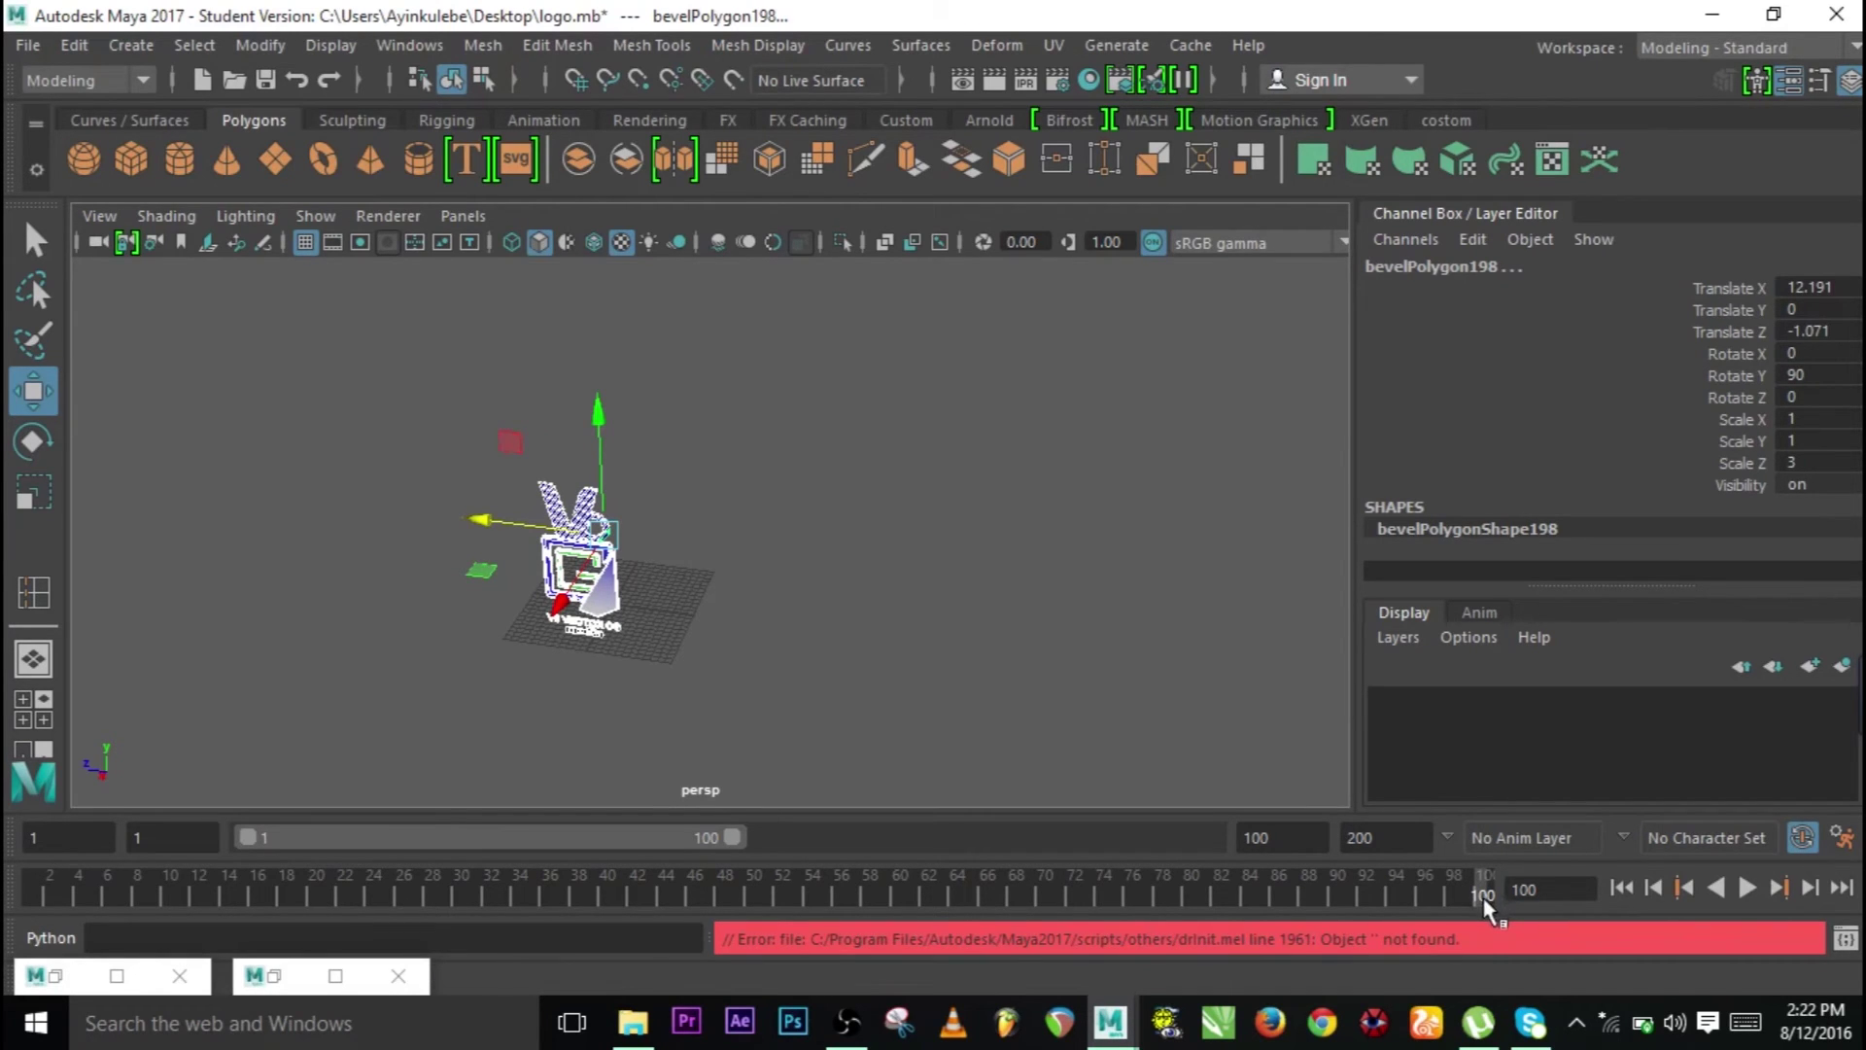
key("s")
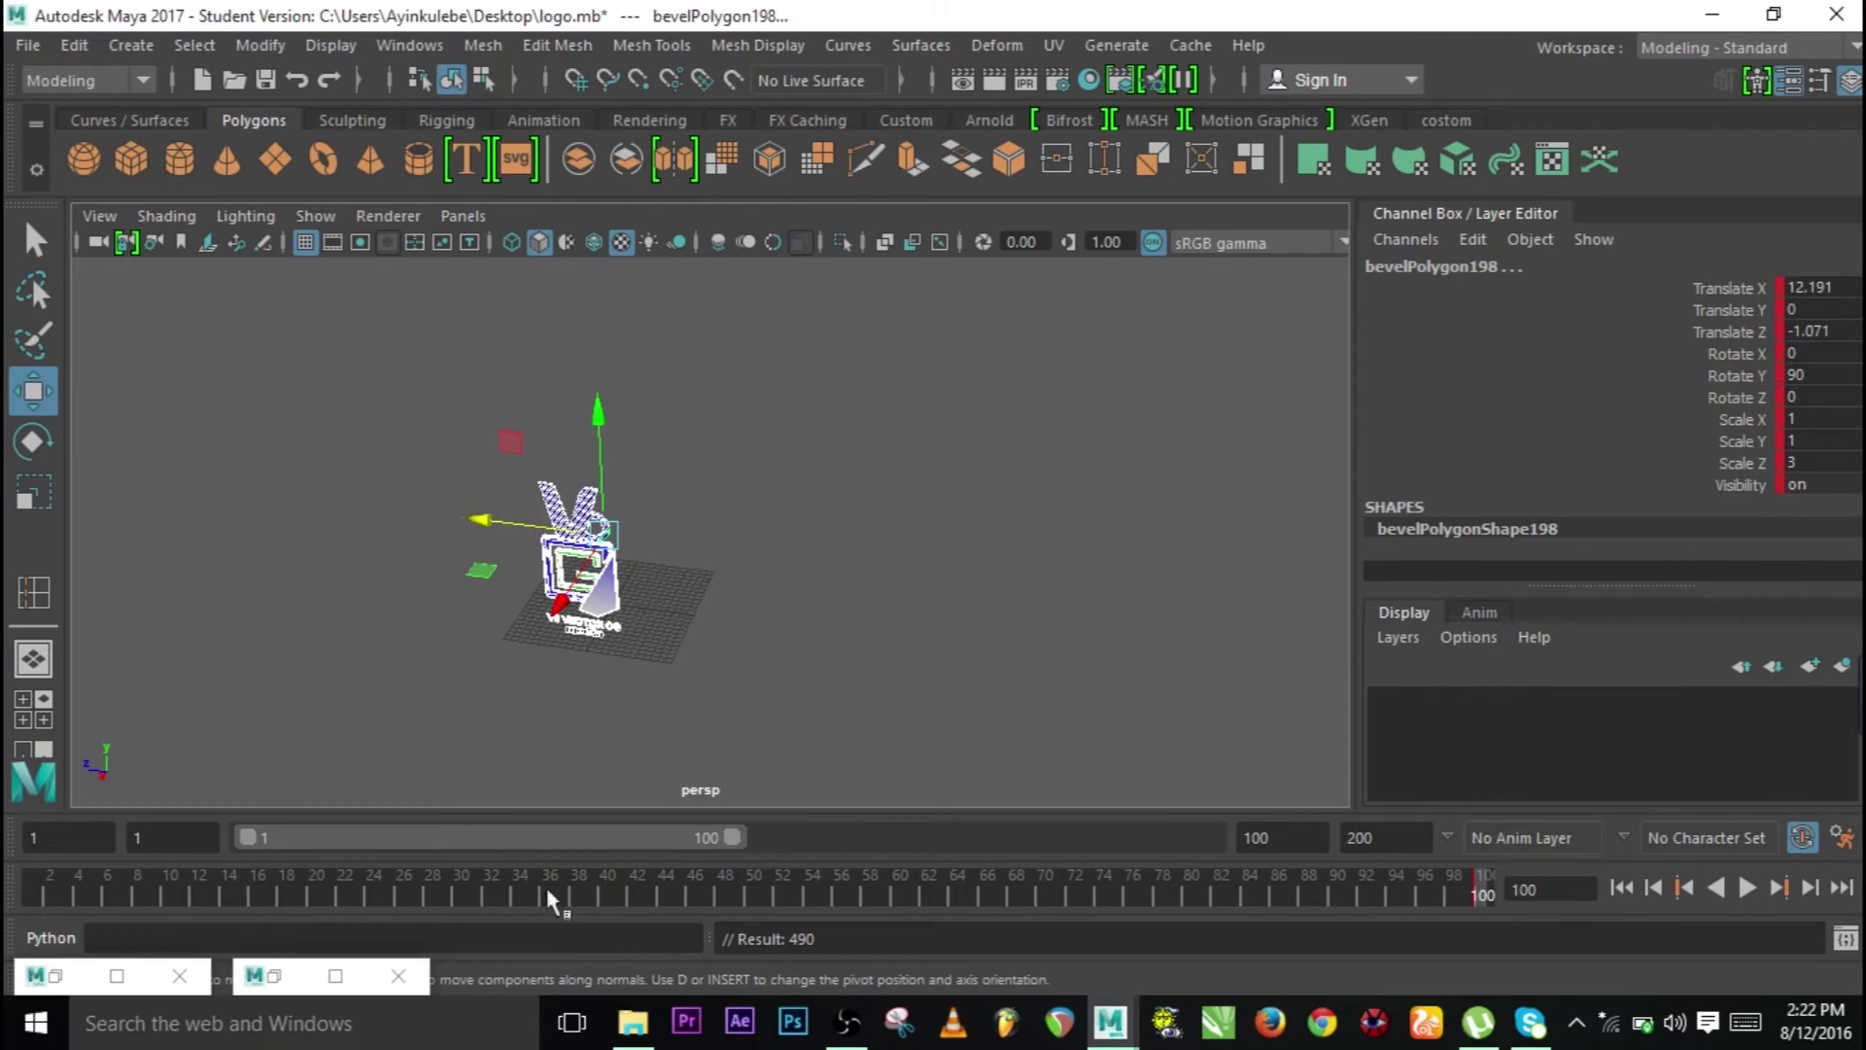
left_click(33, 889)
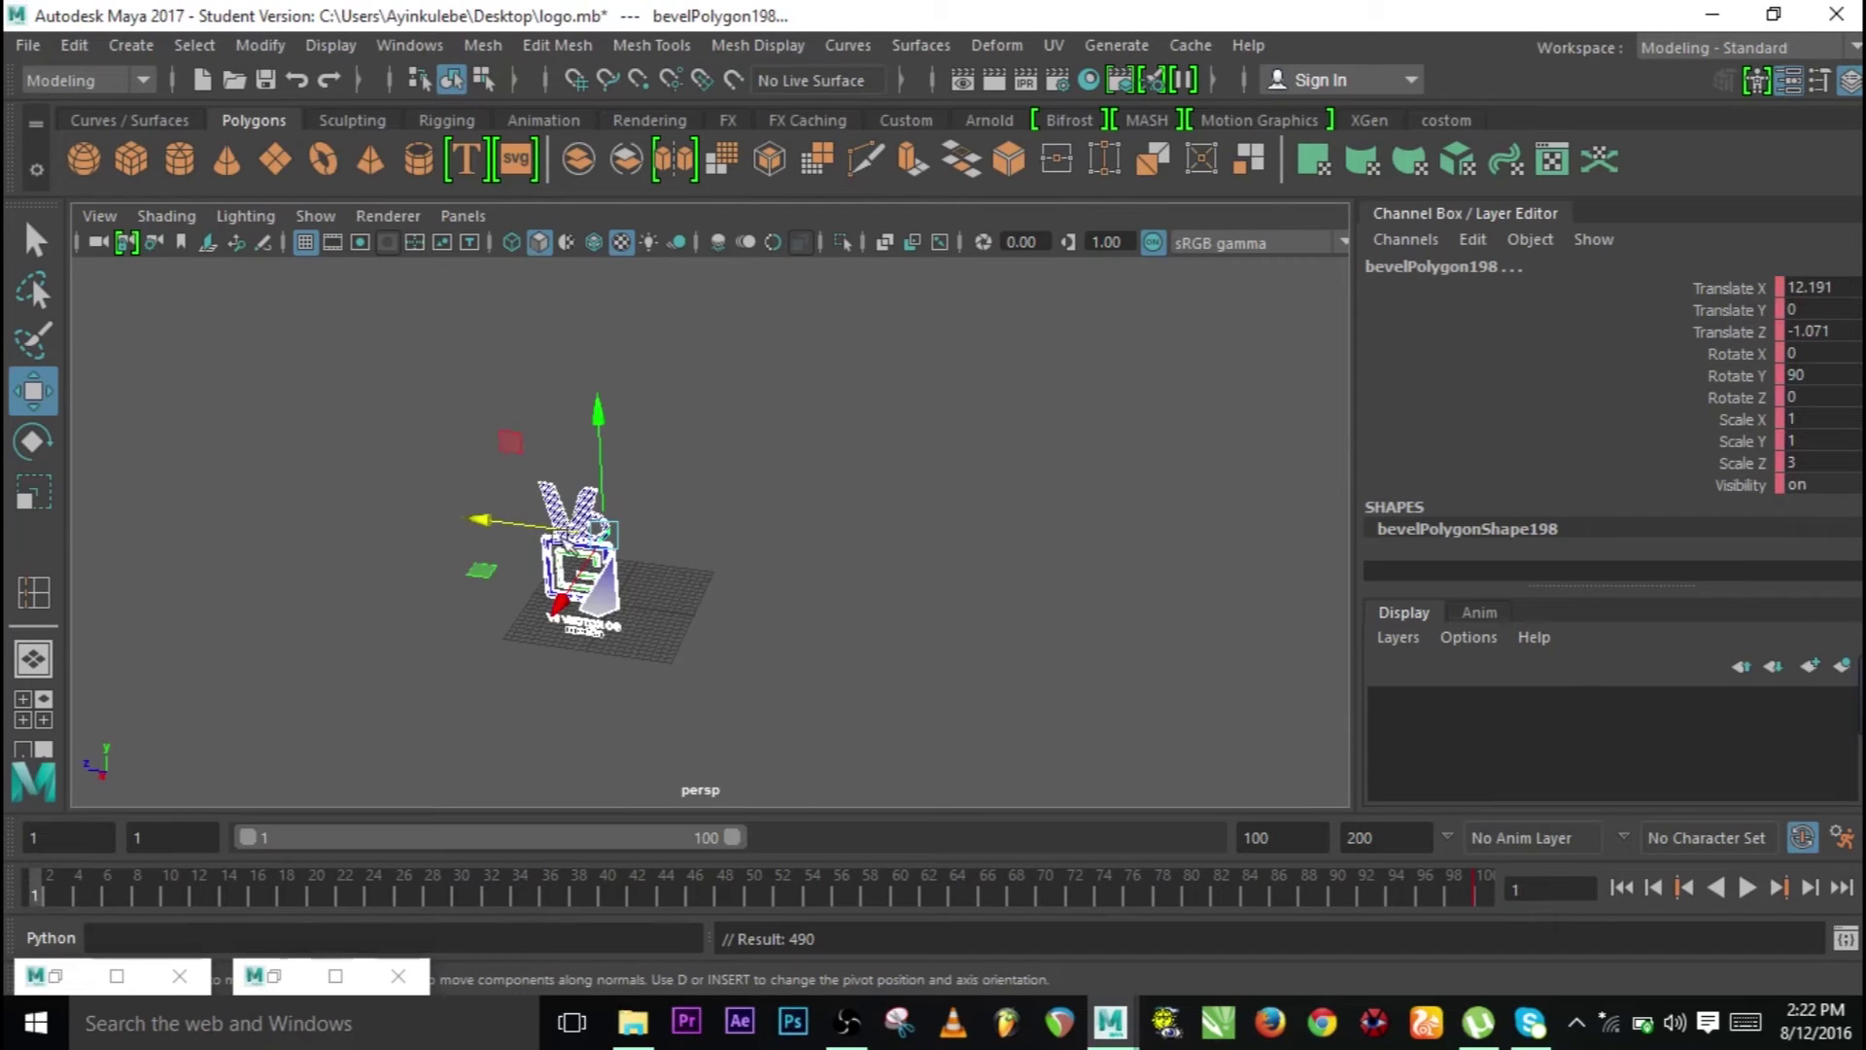
key("s")
Step: At frame 1, move the logo's individual pieces away from the grid to scattered positions at different heights and depths
left_click(552, 398)
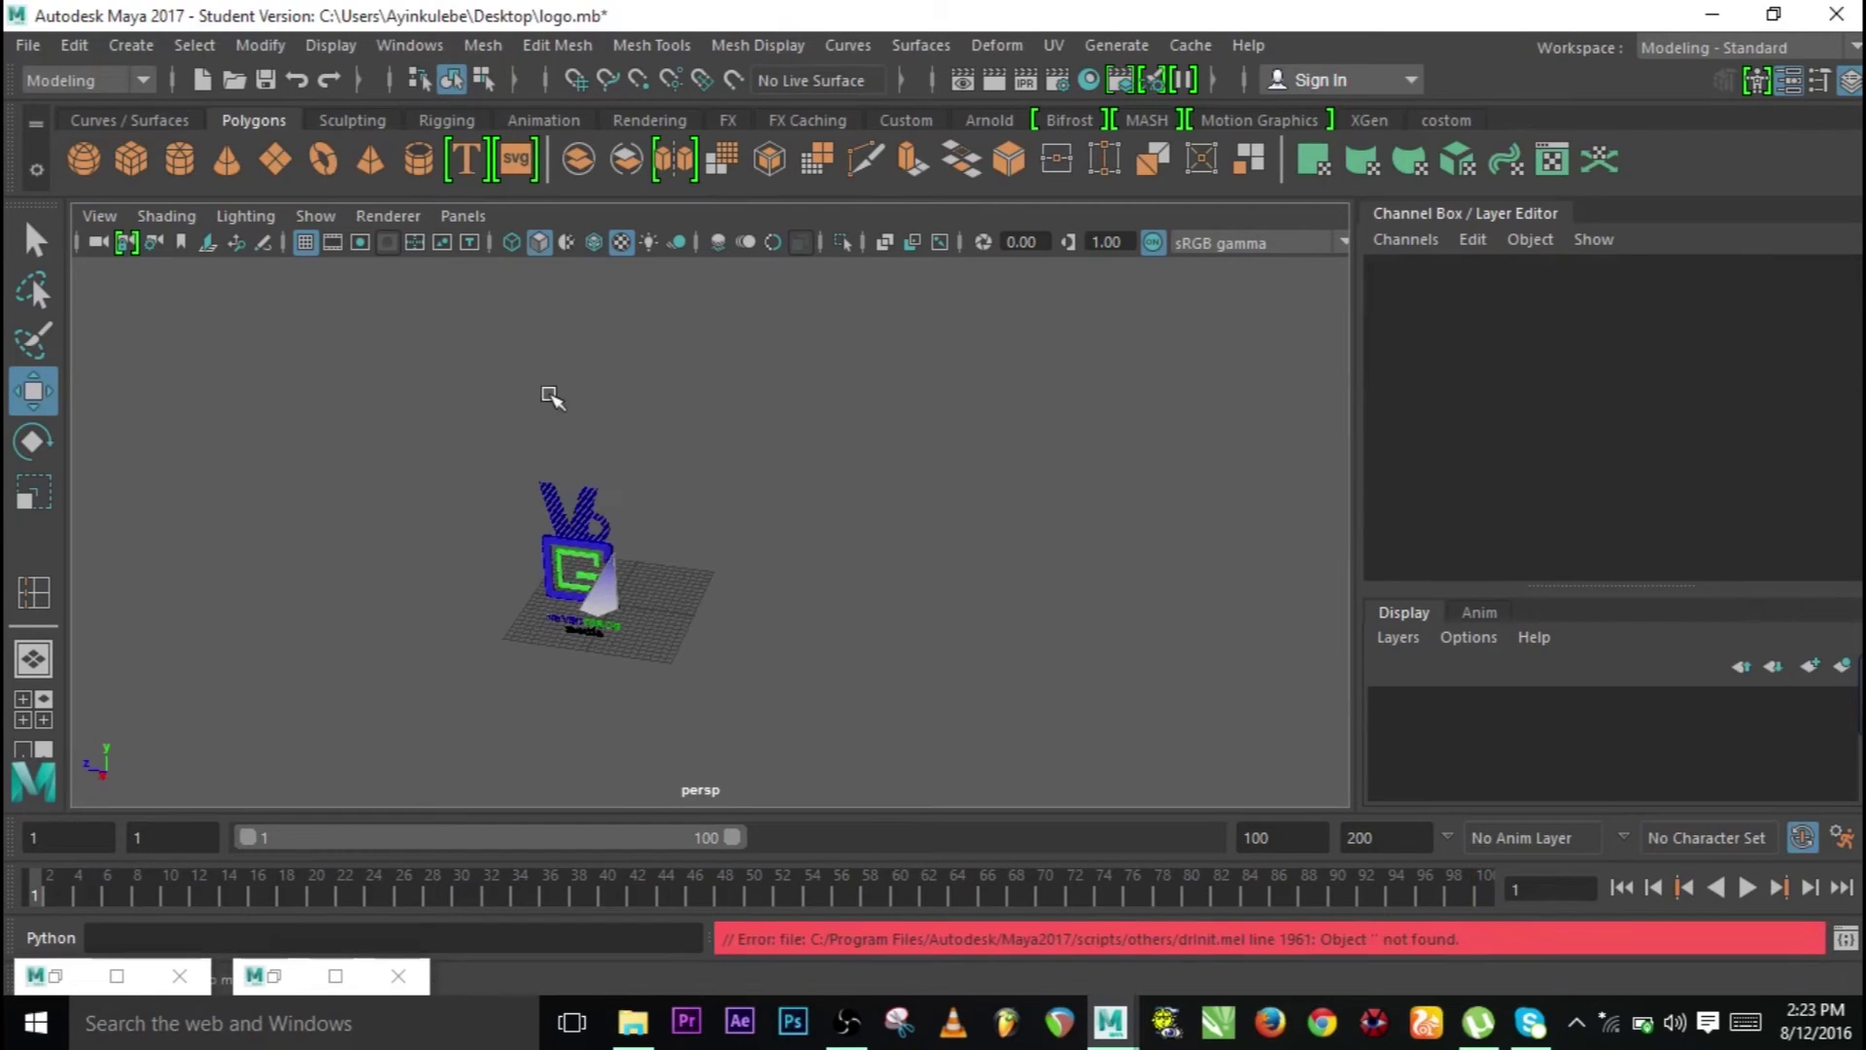
left_click(550, 498)
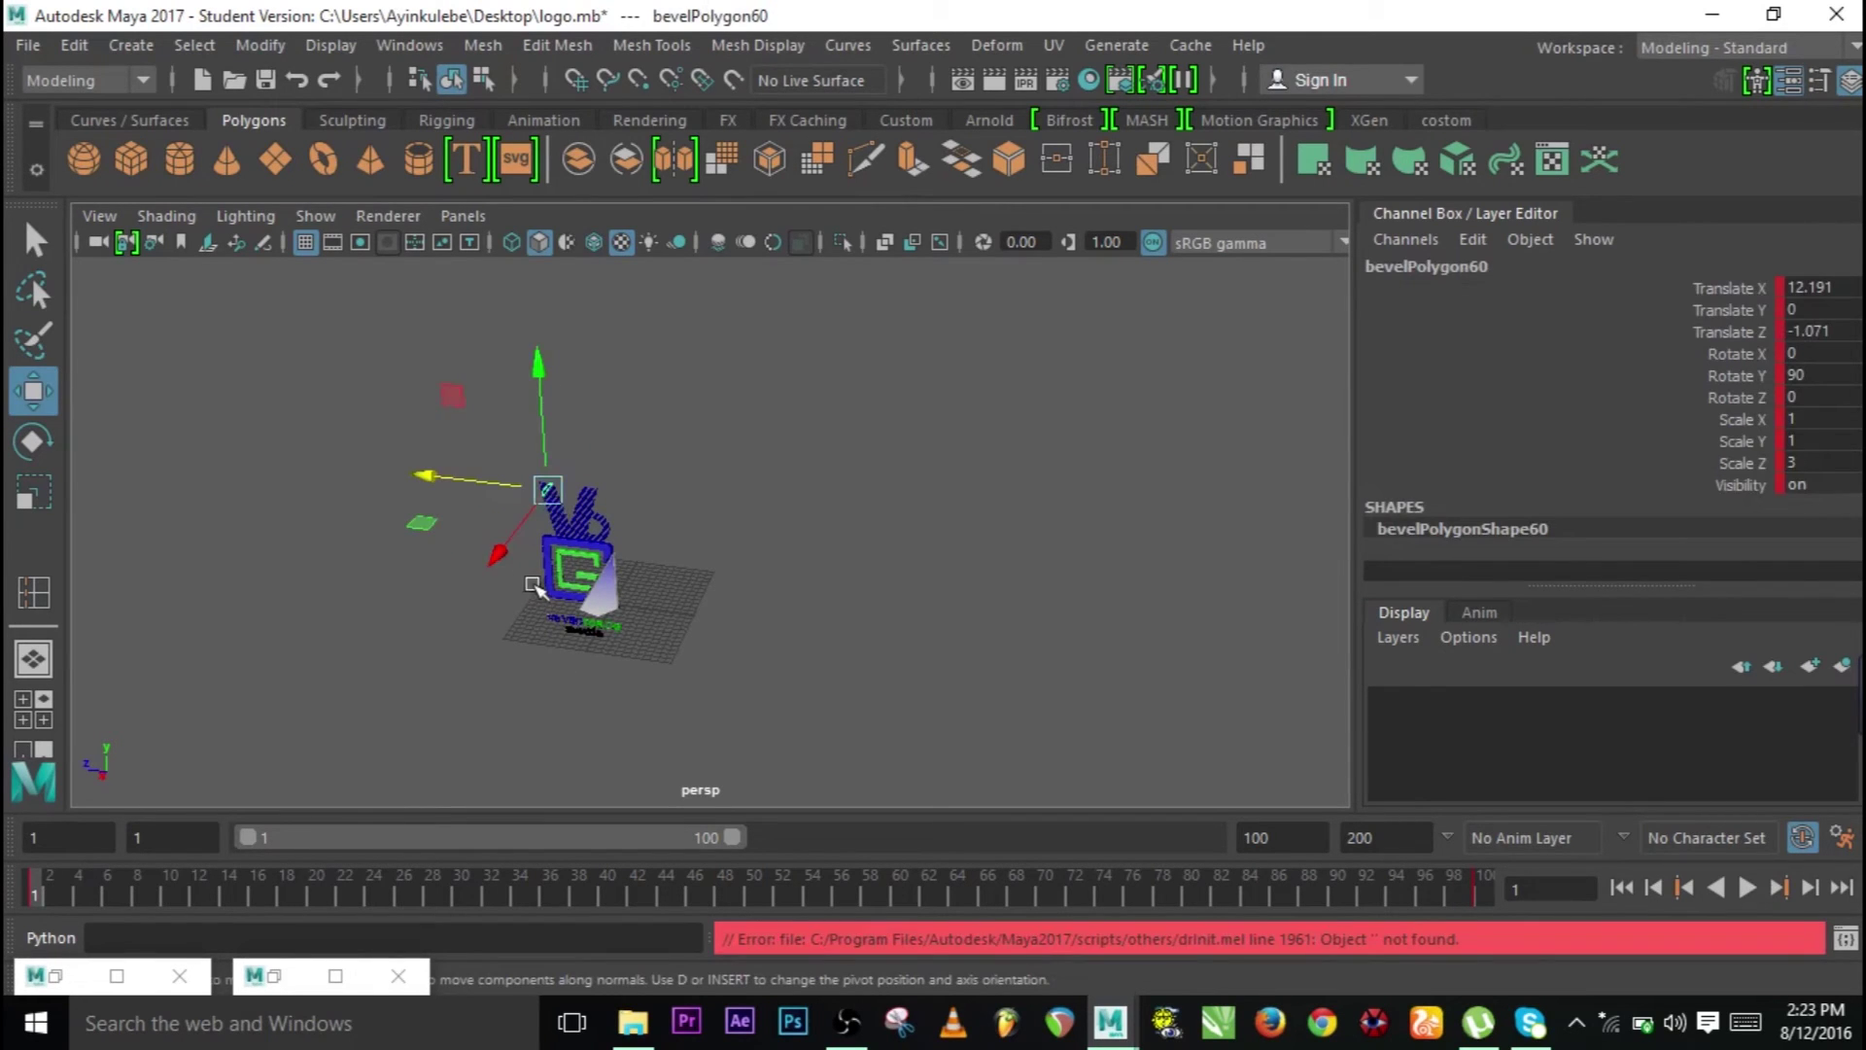
left_click_drag(533, 585, 782, 314, "alt")
left_click_drag(658, 525, 982, 341, "alt")
left_click(568, 490)
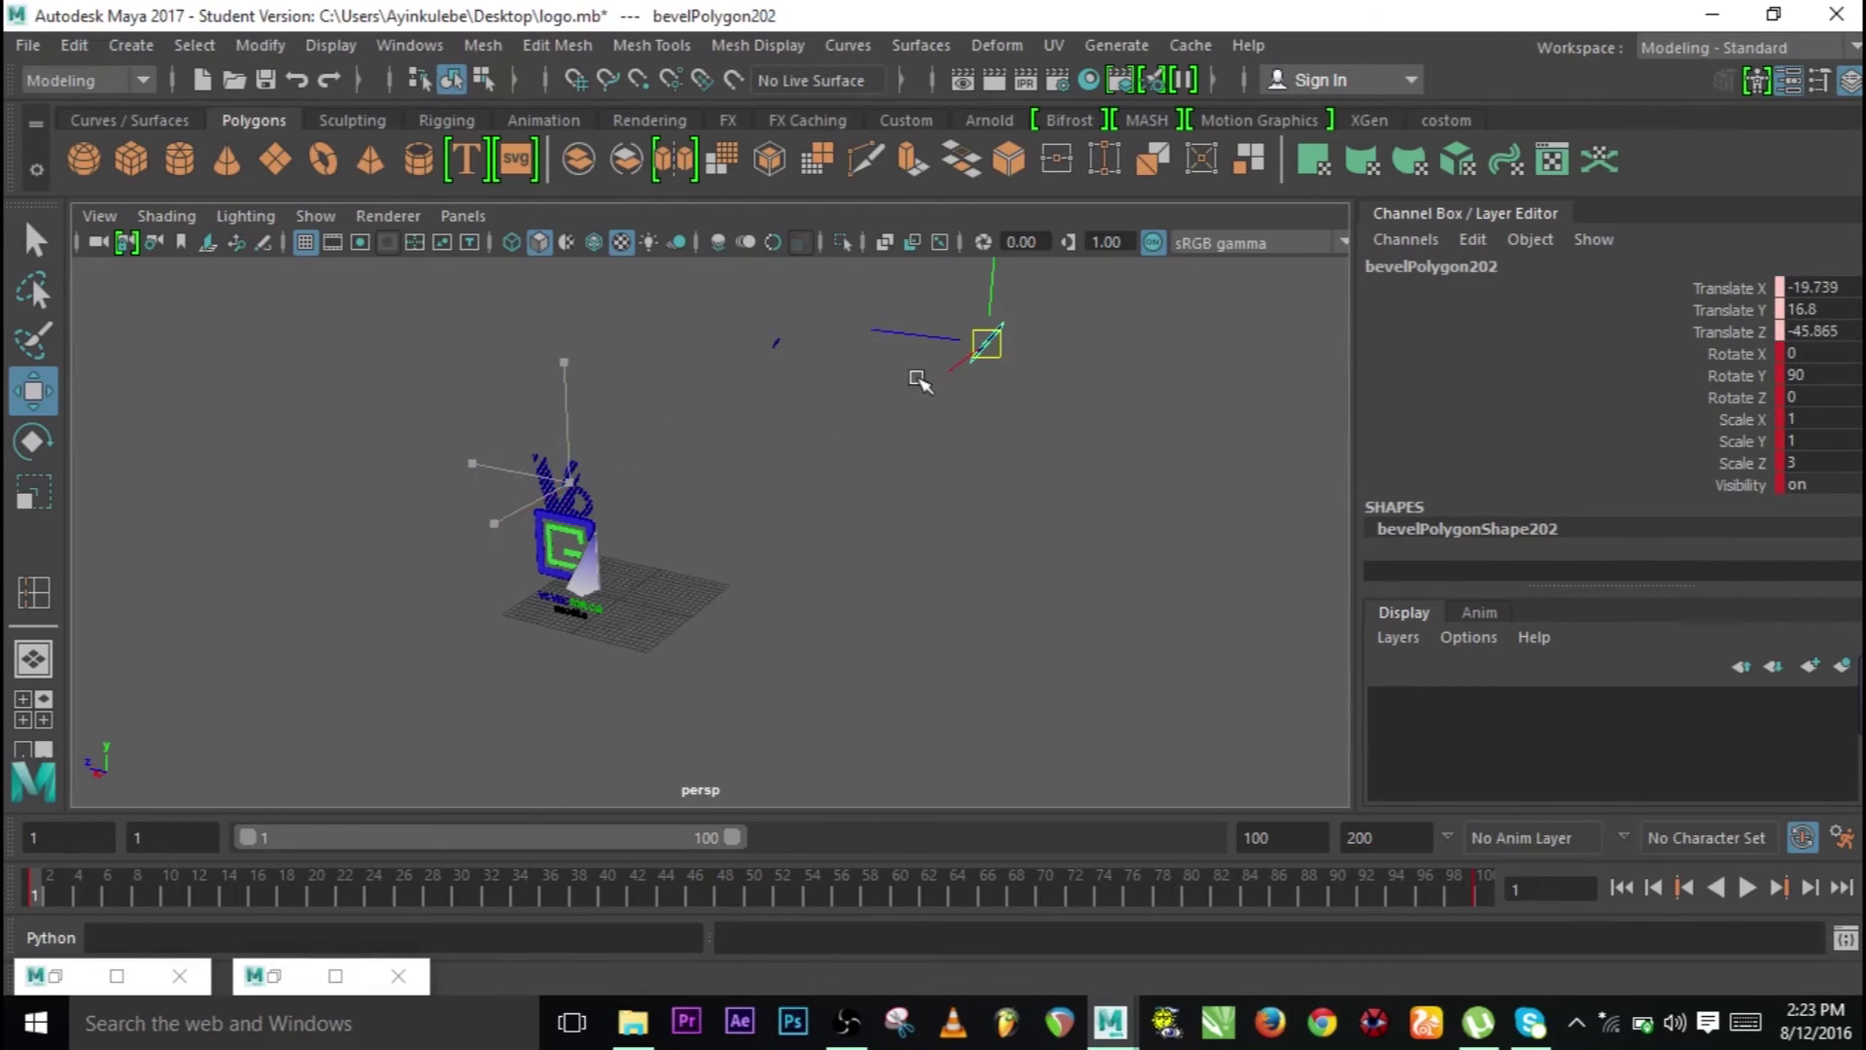
left_click(583, 501)
left_click_drag(581, 500, 622, 467, "alt")
left_click_drag(833, 396, 884, 292)
left_click(604, 492)
left_click_drag(603, 492, 1245, 531)
left_click(570, 487)
left_click_drag(570, 487, 463, 516)
left_click(570, 491)
left_click_drag(571, 491, 687, 576)
left_click(581, 506)
left_click(581, 501)
left_click(554, 421)
left_click(587, 487)
left_click(846, 560)
left_click(816, 512)
left_click(988, 534)
left_click_drag(988, 534, 188, 696)
left_click(988, 545)
left_click_drag(988, 545, 243, 355)
left_click(837, 594)
left_click_drag(838, 595, 388, 367)
left_click(829, 612)
left_click_drag(829, 613, 113, 650)
left_click(829, 612)
left_click_drag(829, 613, 216, 667)
left_click(831, 627)
left_click_drag(831, 627, 466, 471)
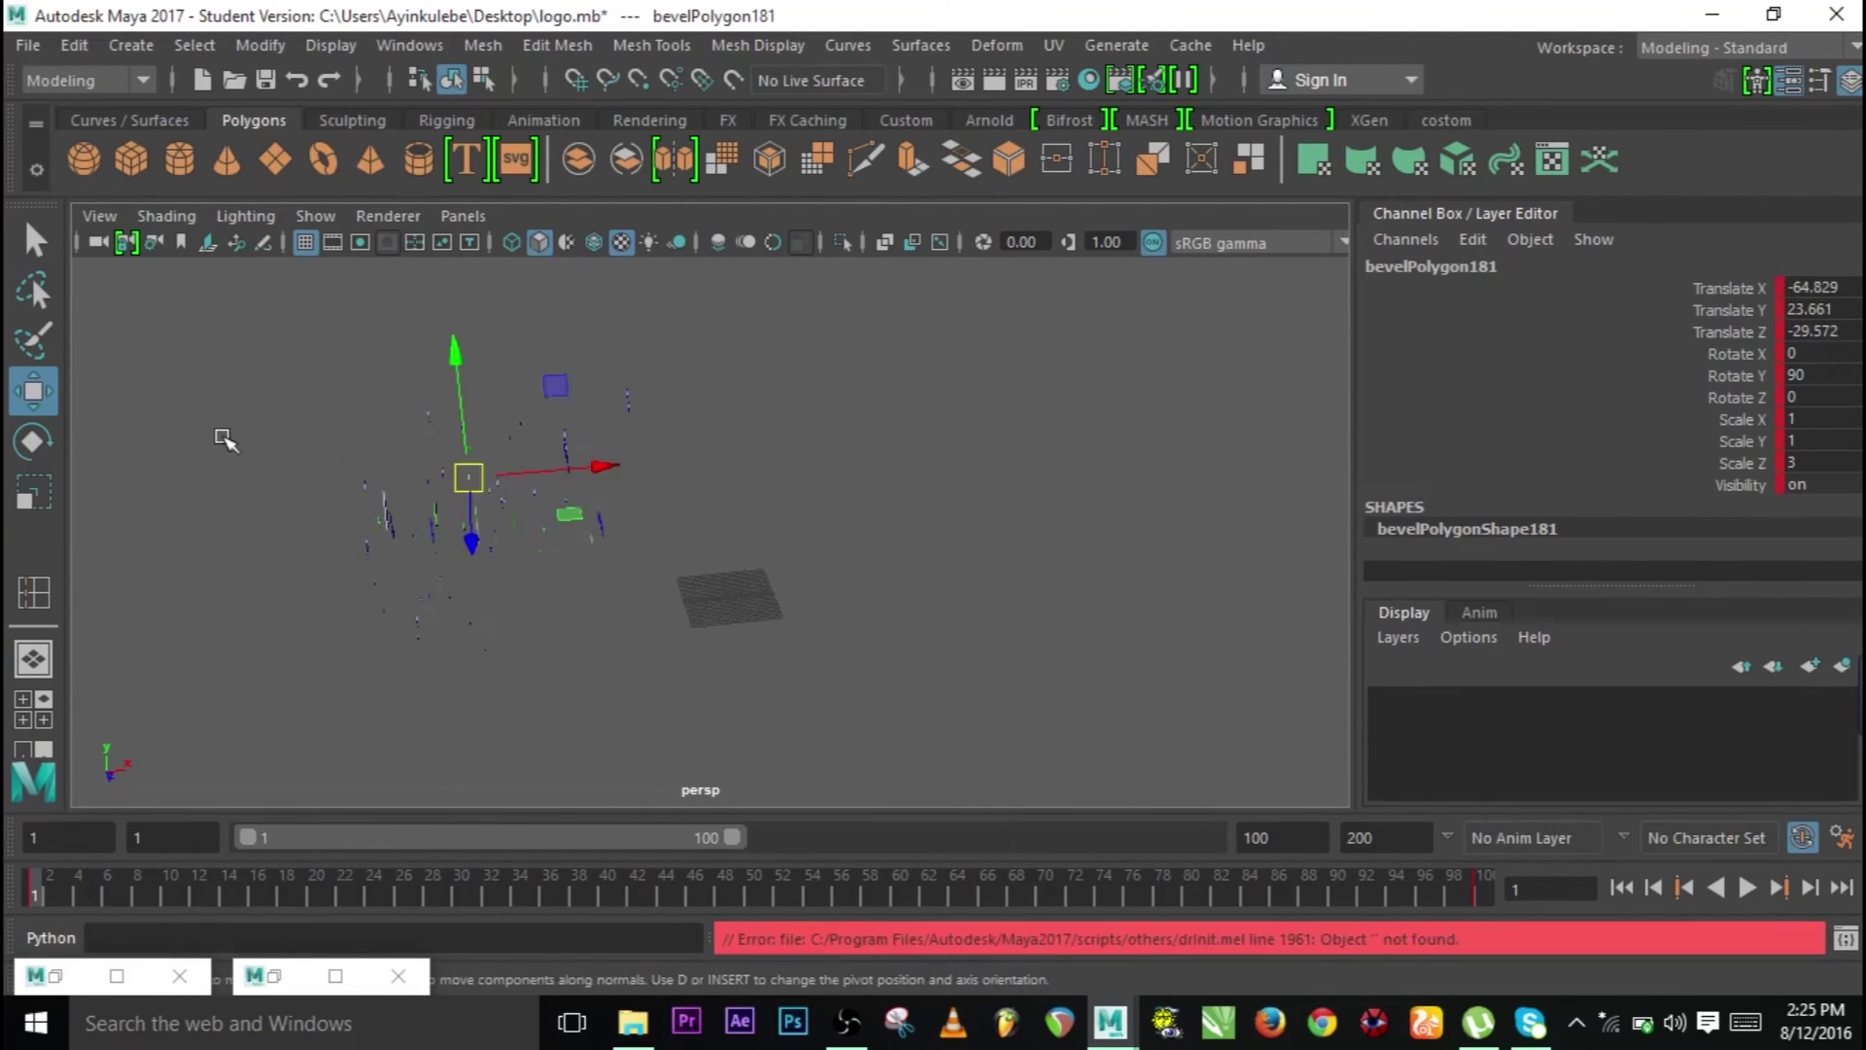
Step: Rotate the scattered logo pieces at frame 1 so that they are tilted out of their original orientation
key("e")
left_click_drag(470, 362, 883, 625)
left_click(486, 540)
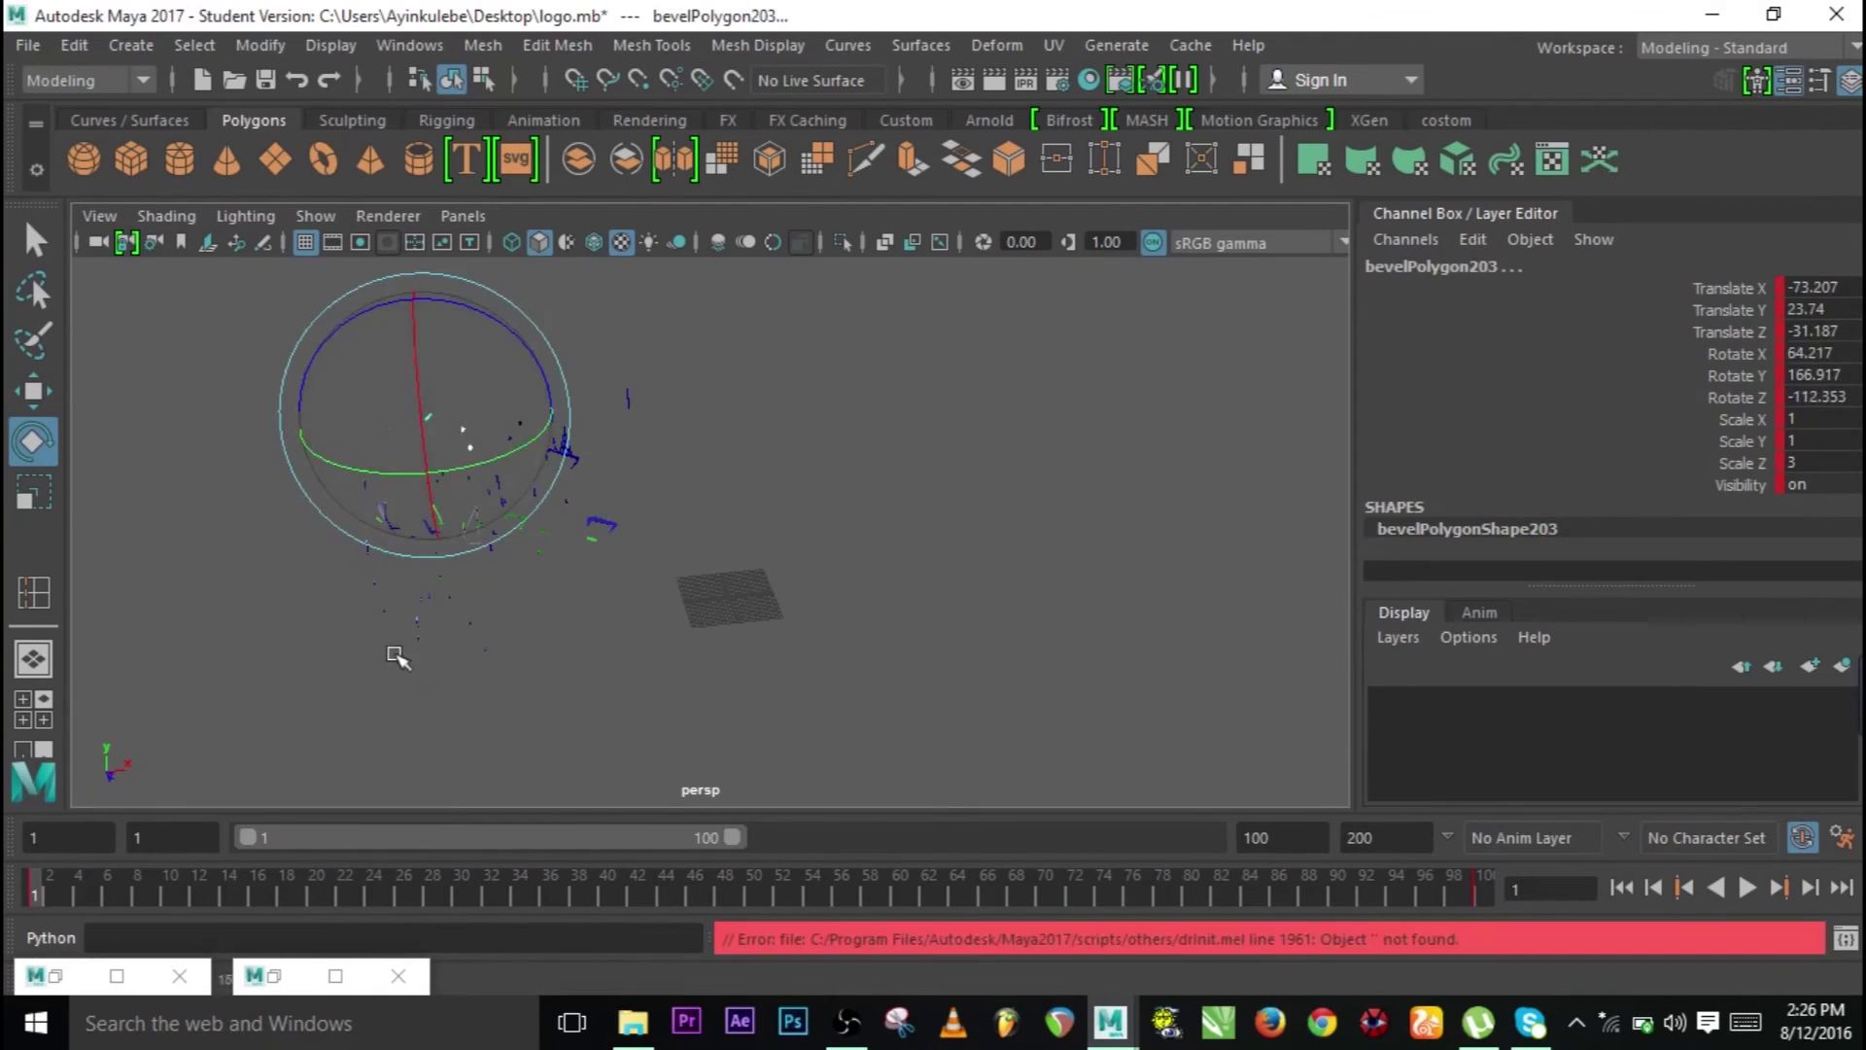
left_click(820, 454)
Step: Play the animation and examine from a closer view how the scattered pieces assemble into the logo
left_click_drag(820, 454, 881, 506, "alt")
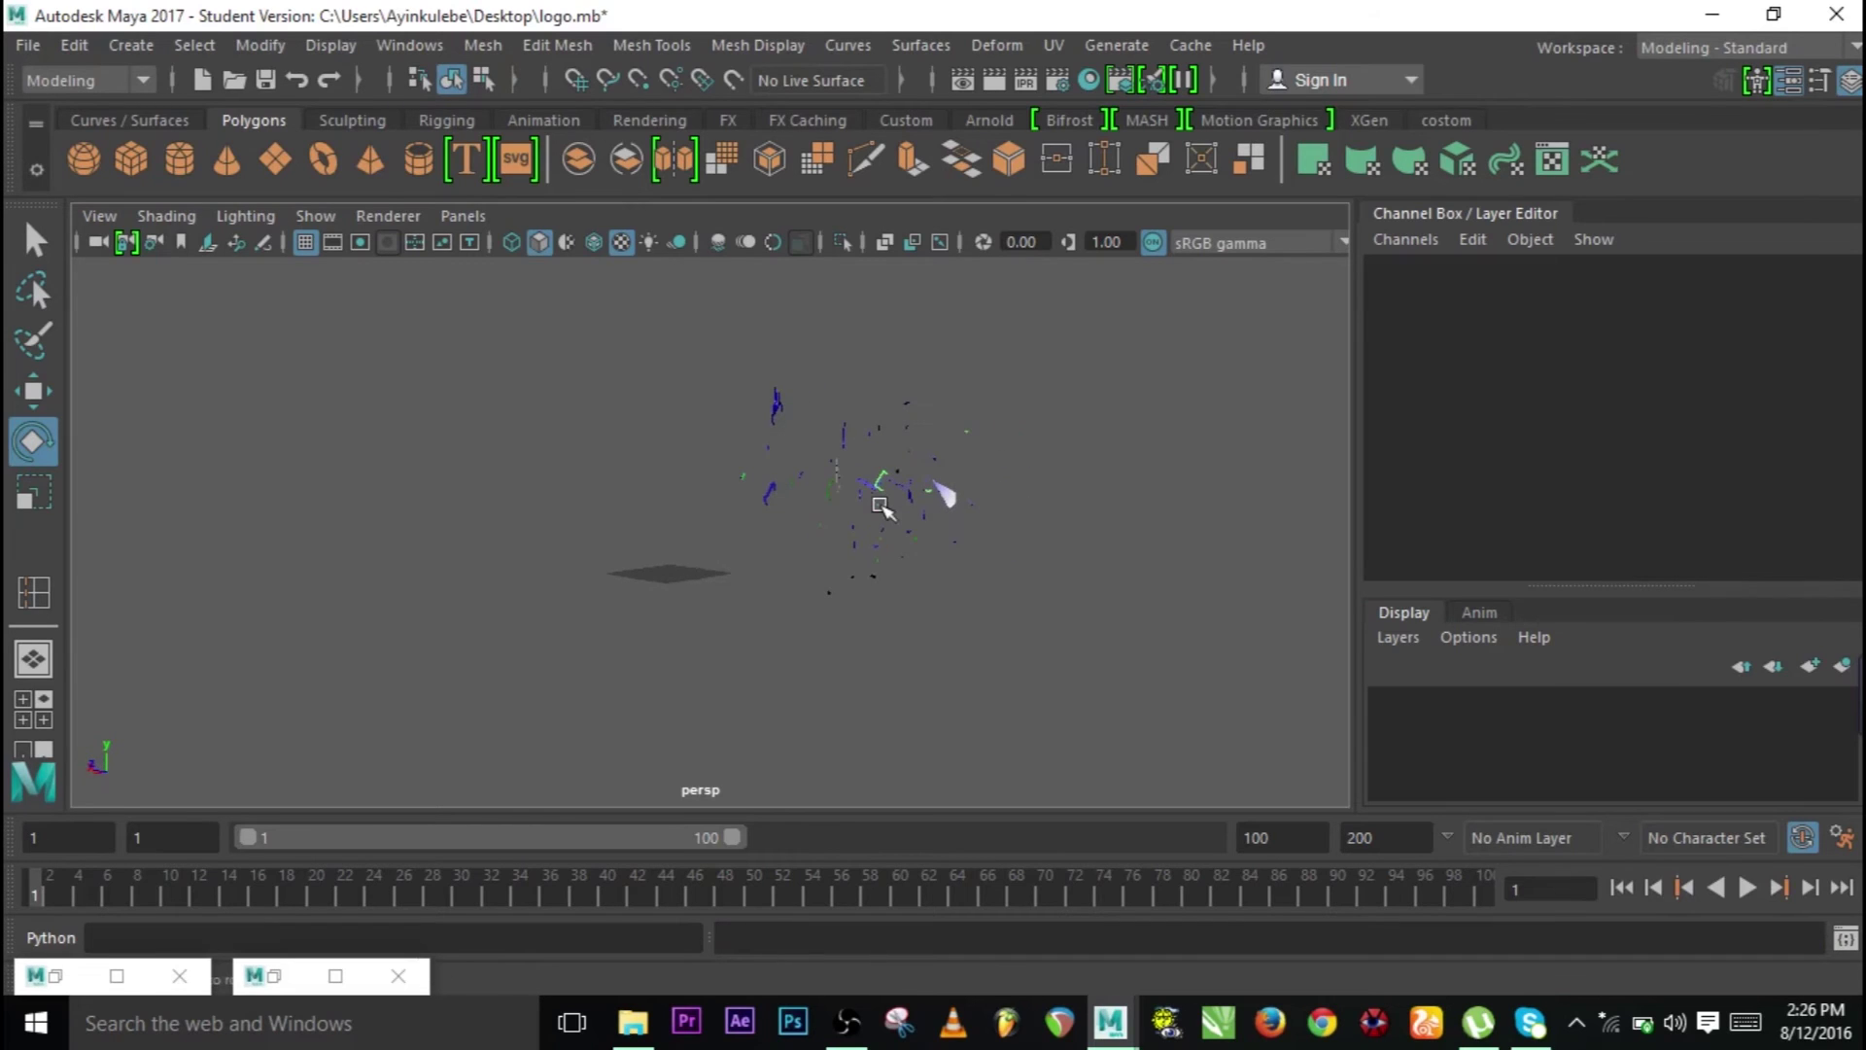
left_click(1747, 889)
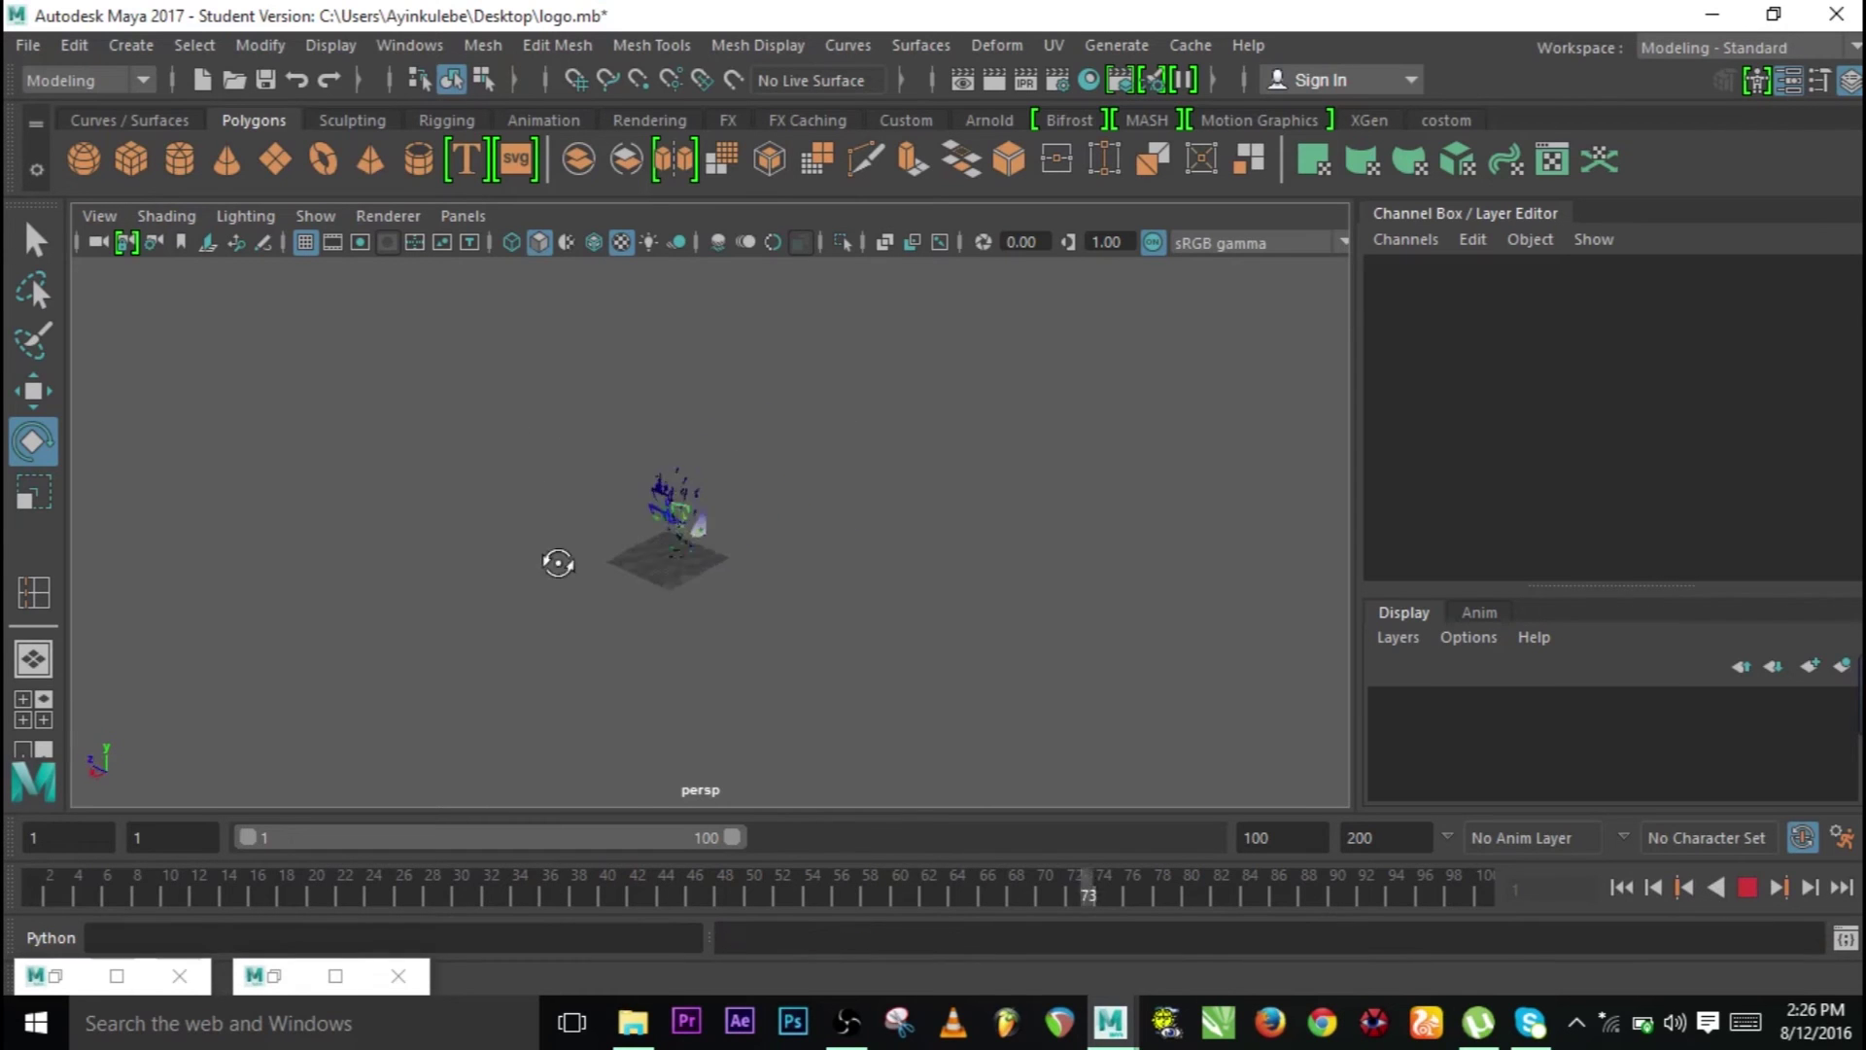
scroll(590, 559, "up", 3)
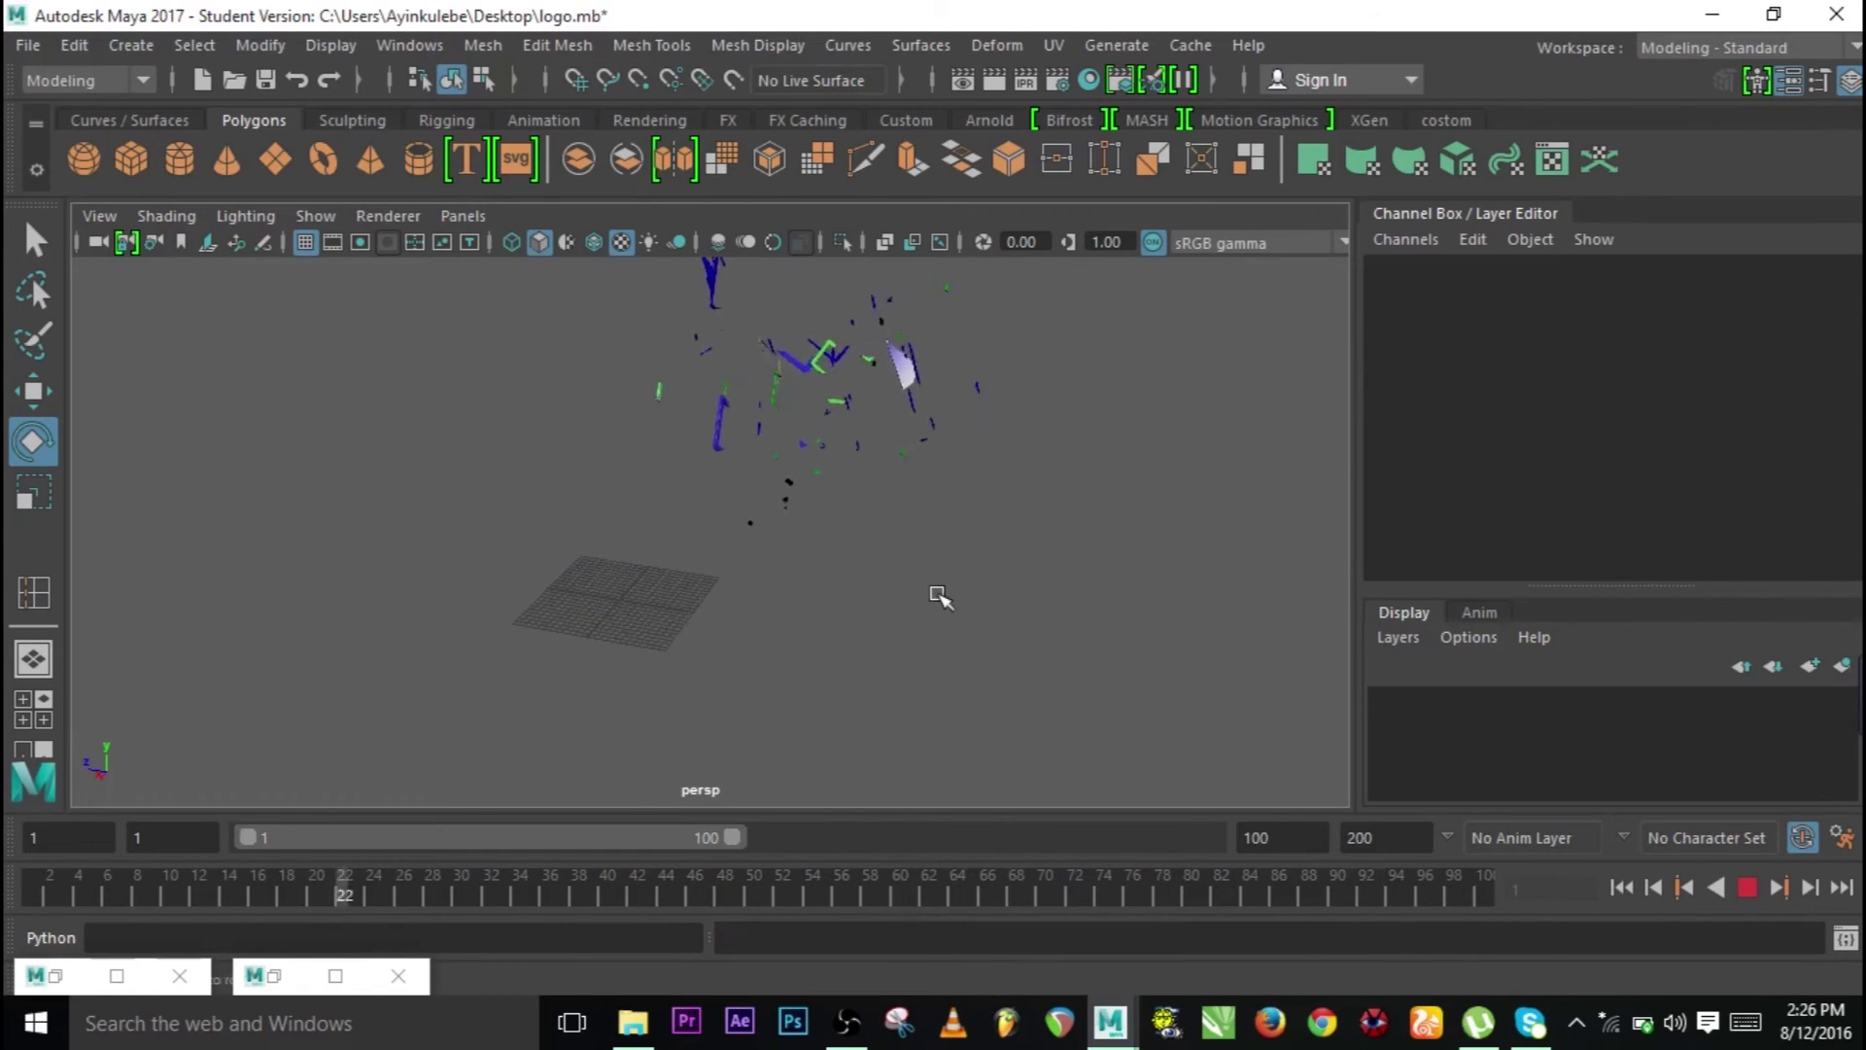
scroll(709, 609, "up", 1)
scroll(709, 609, "up", 2)
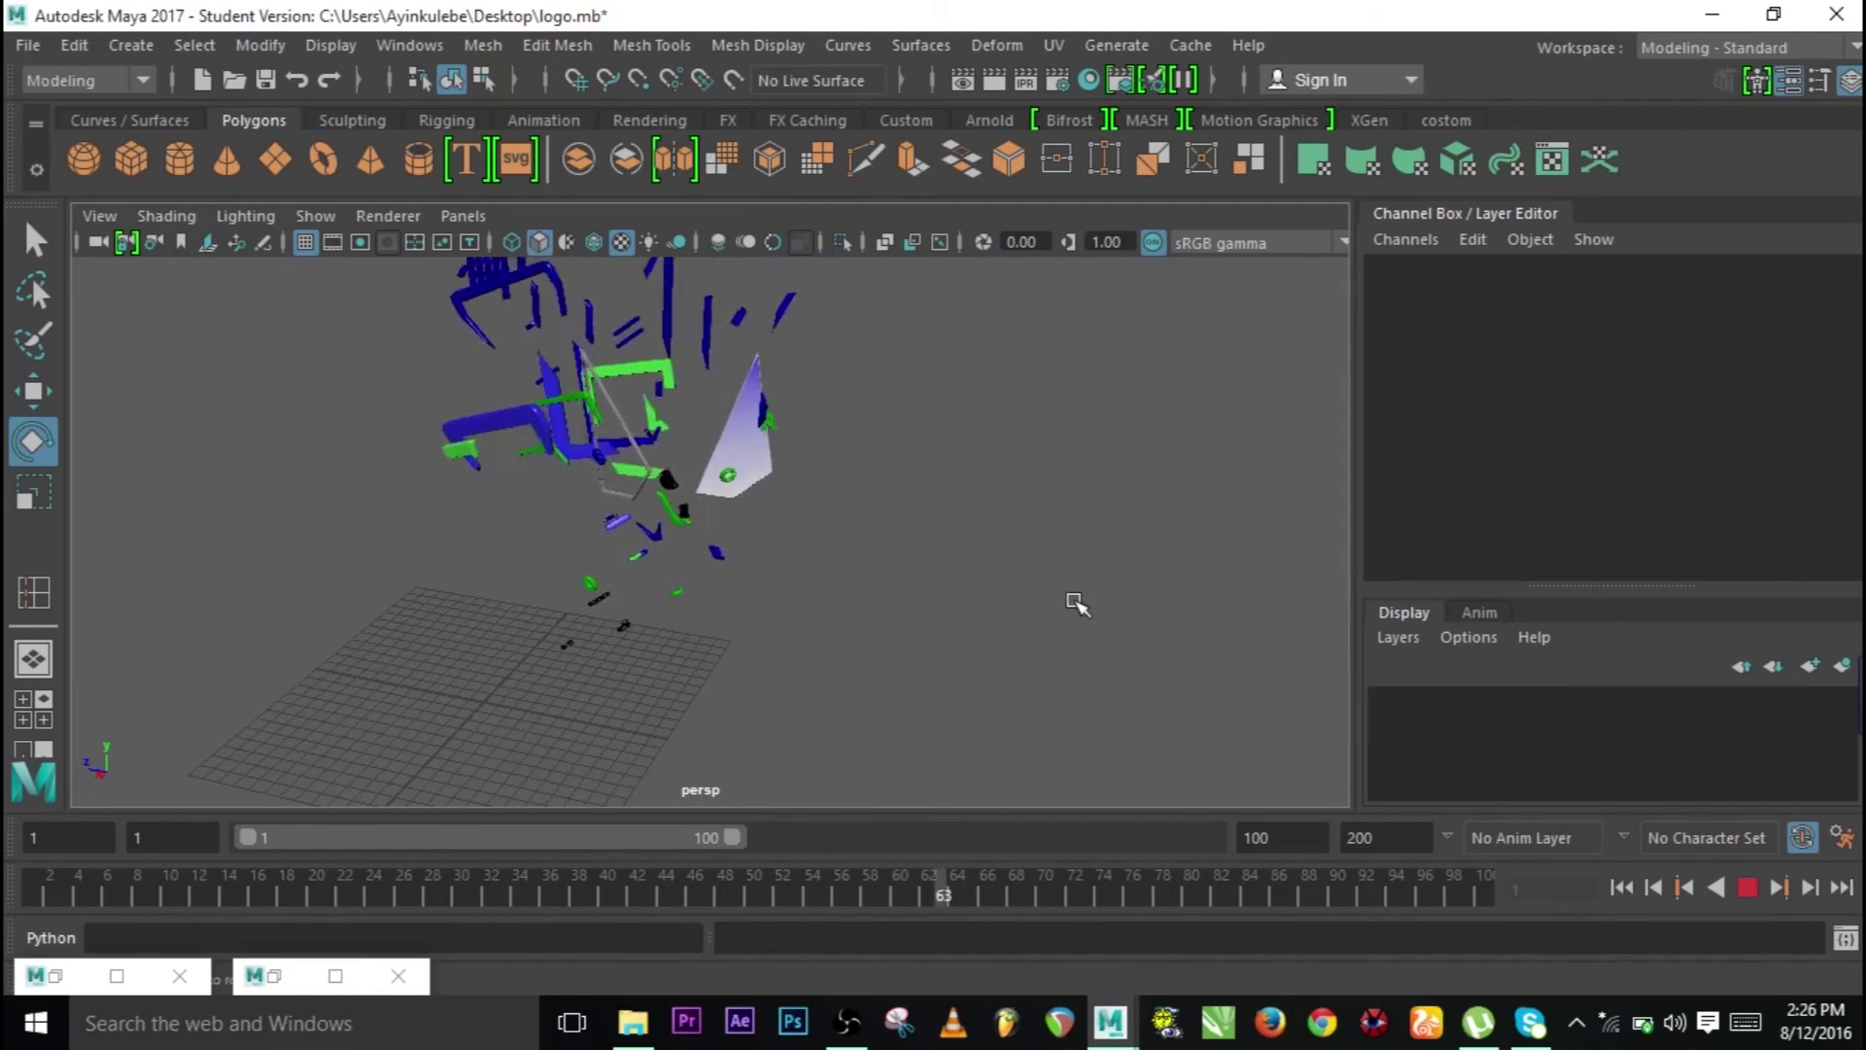
left_click(1747, 887)
Step: Select all the logo pieces at the end of the range and shift their frame 100 keyframes to frame 82
left_click(1840, 887)
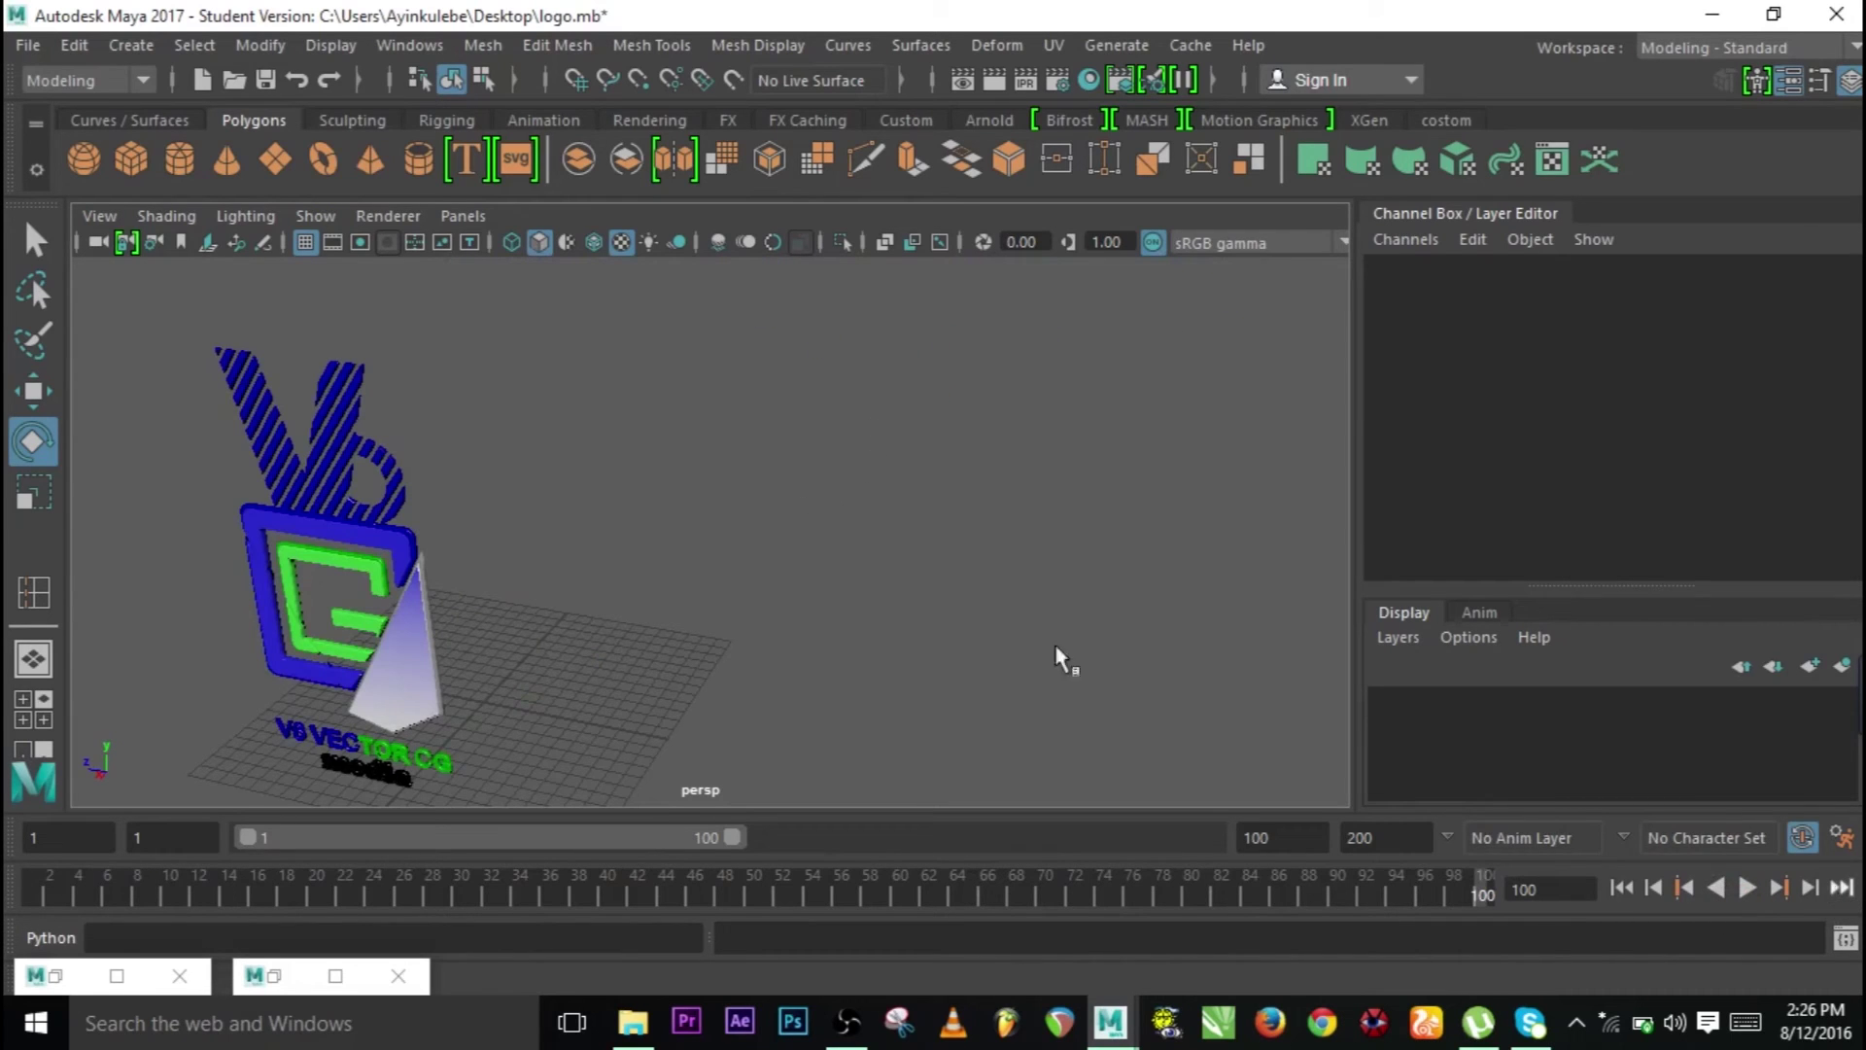
left_click_drag(158, 324, 696, 785)
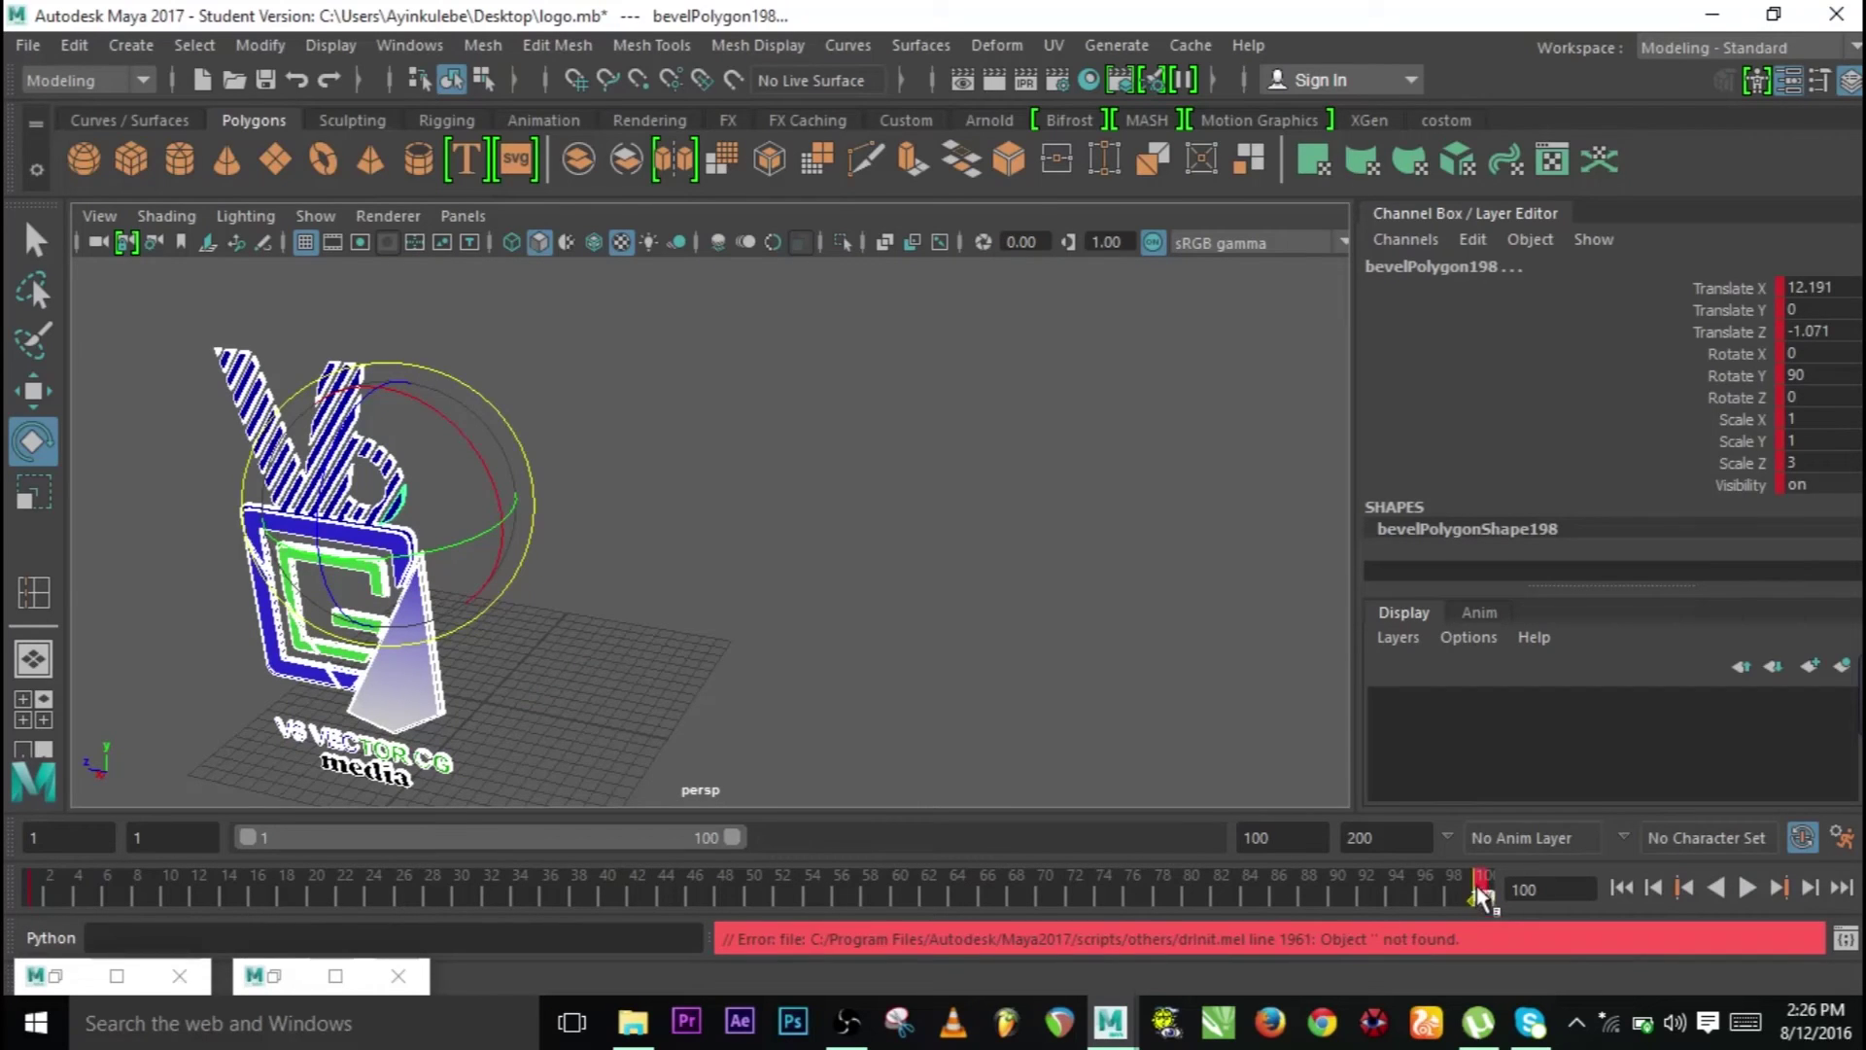
left_click_drag(1482, 893, 1219, 894)
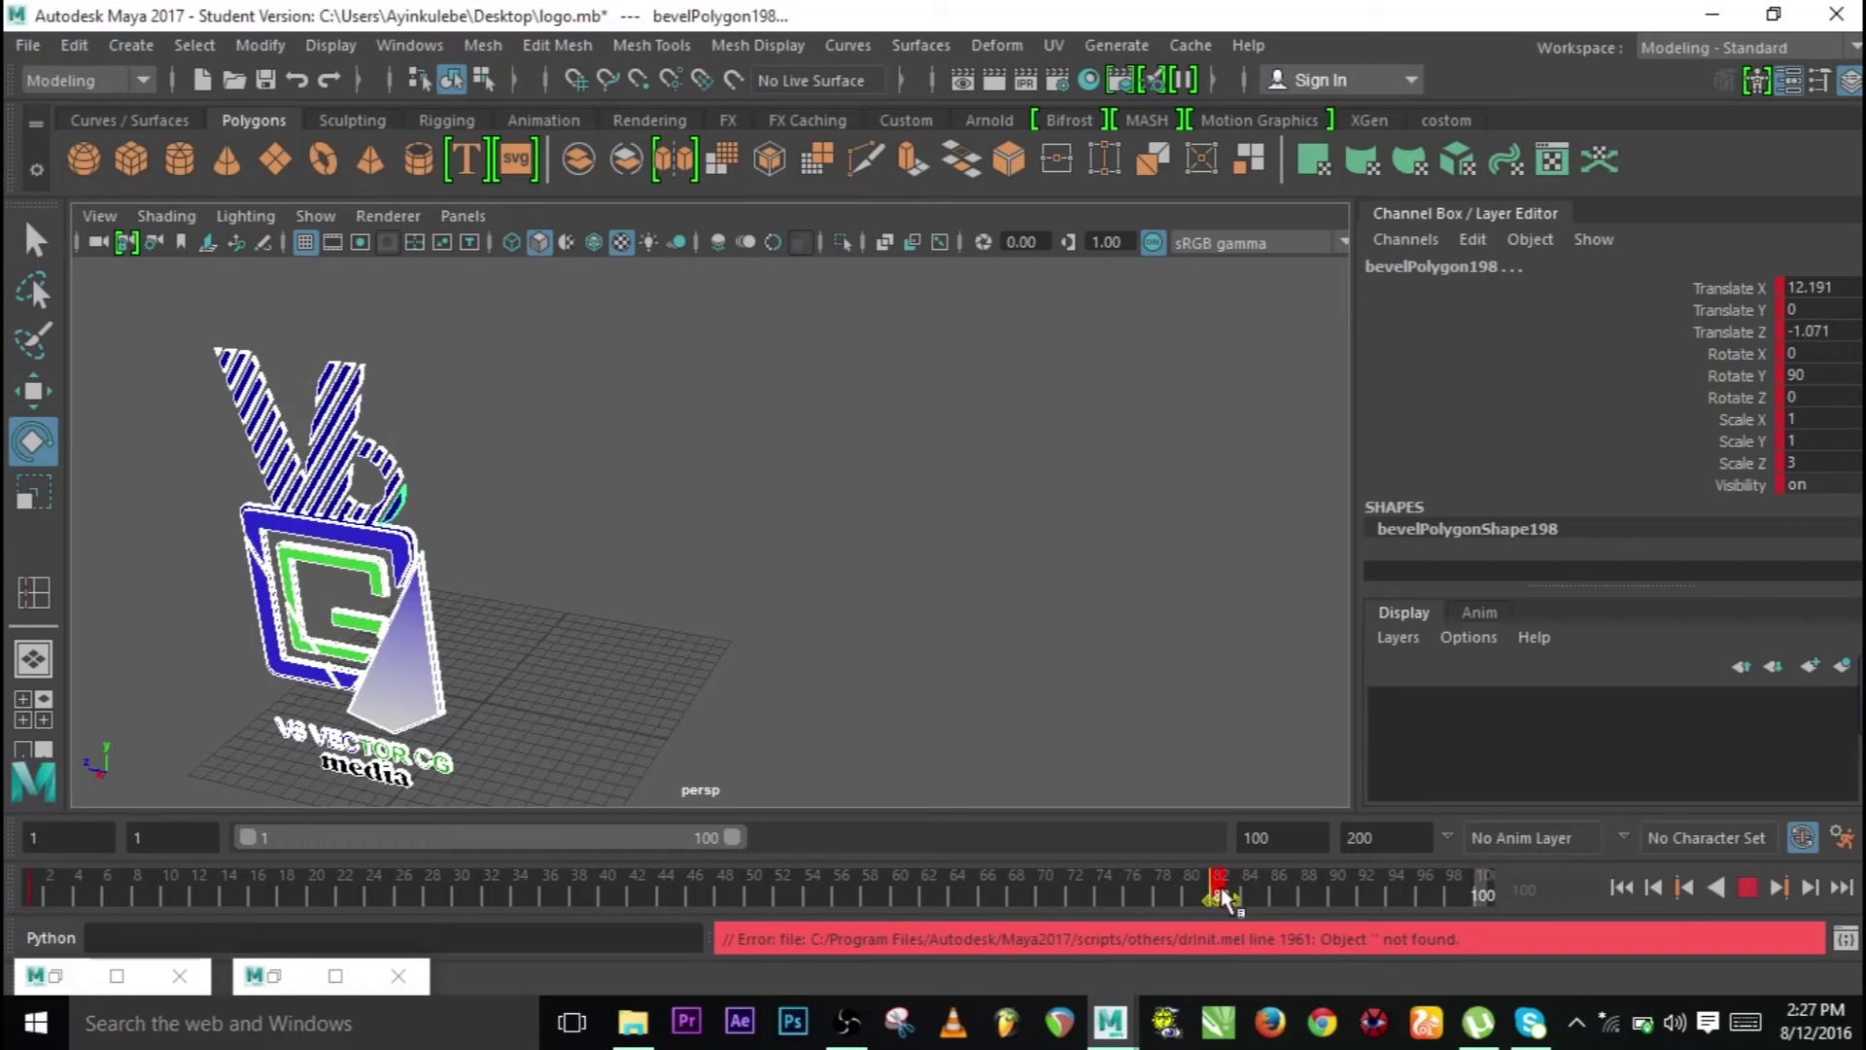
Step: Play the retimed animation from the start to check the logo assembly and the hold at its end
left_click(1622, 889)
left_click(1747, 890)
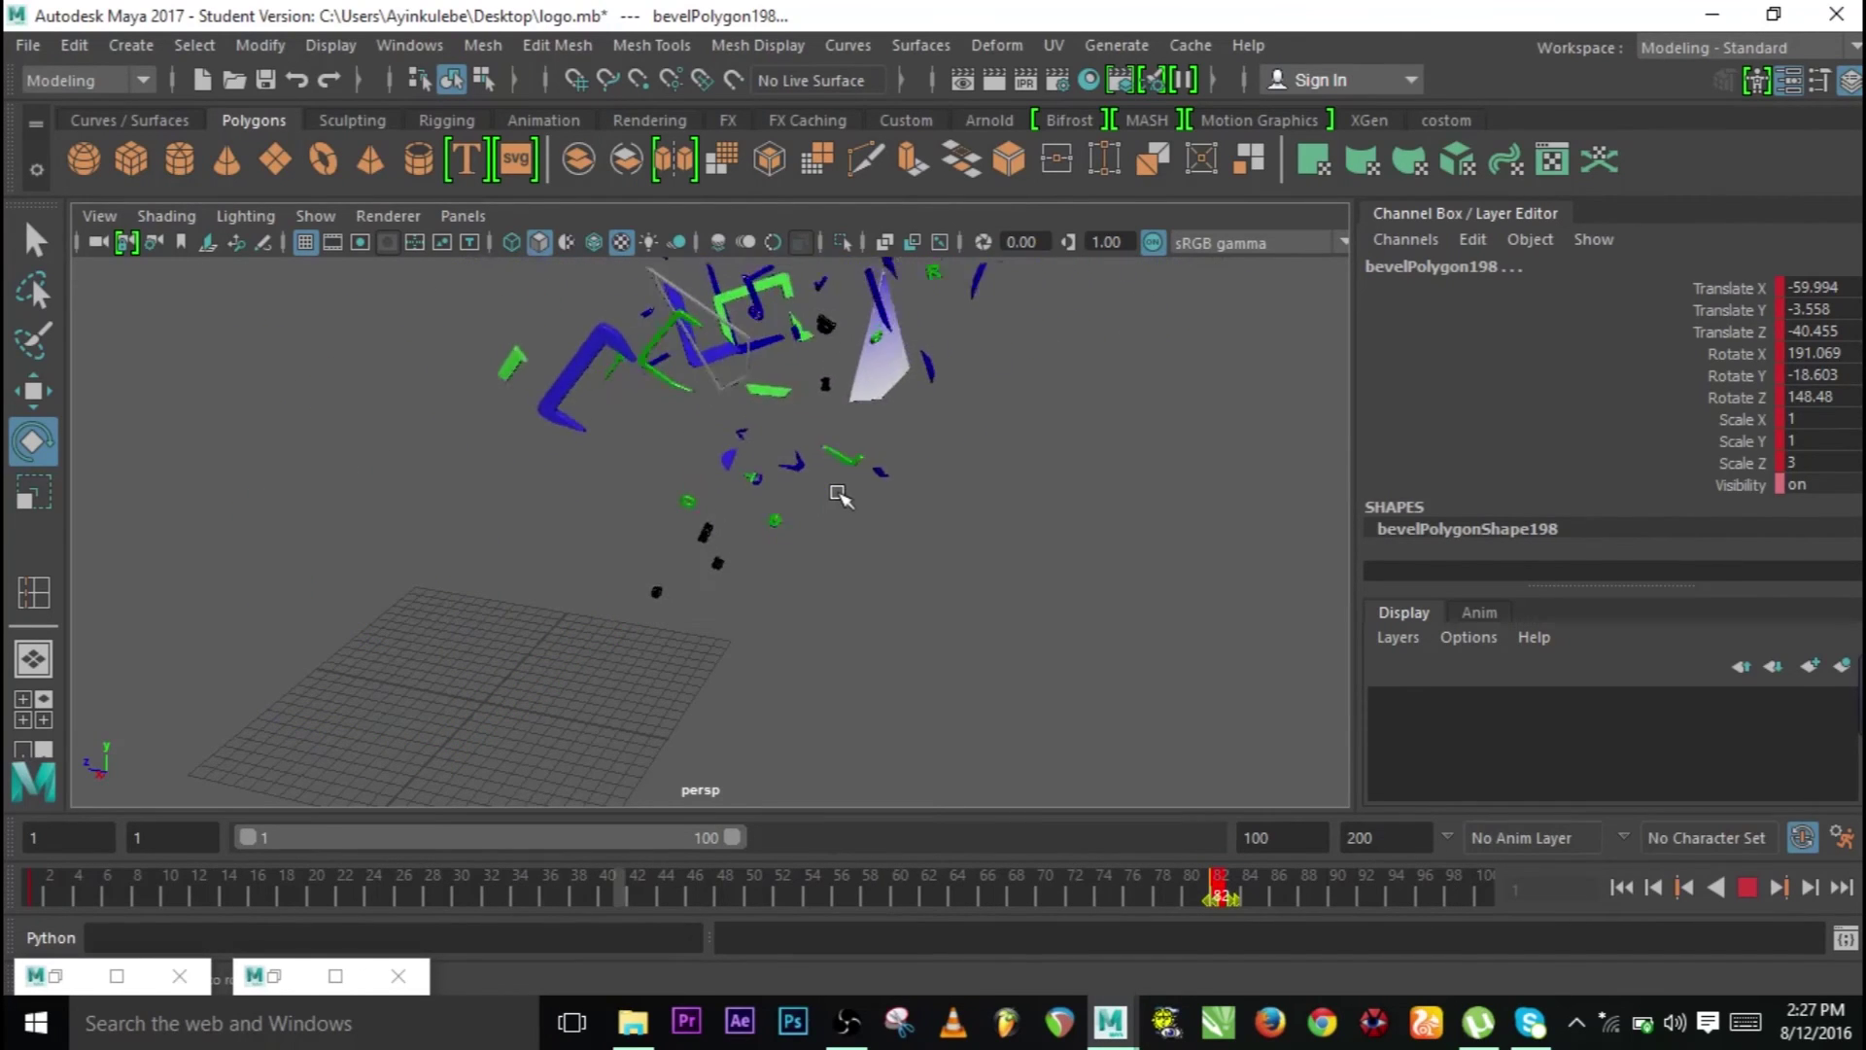
left_click(1747, 887)
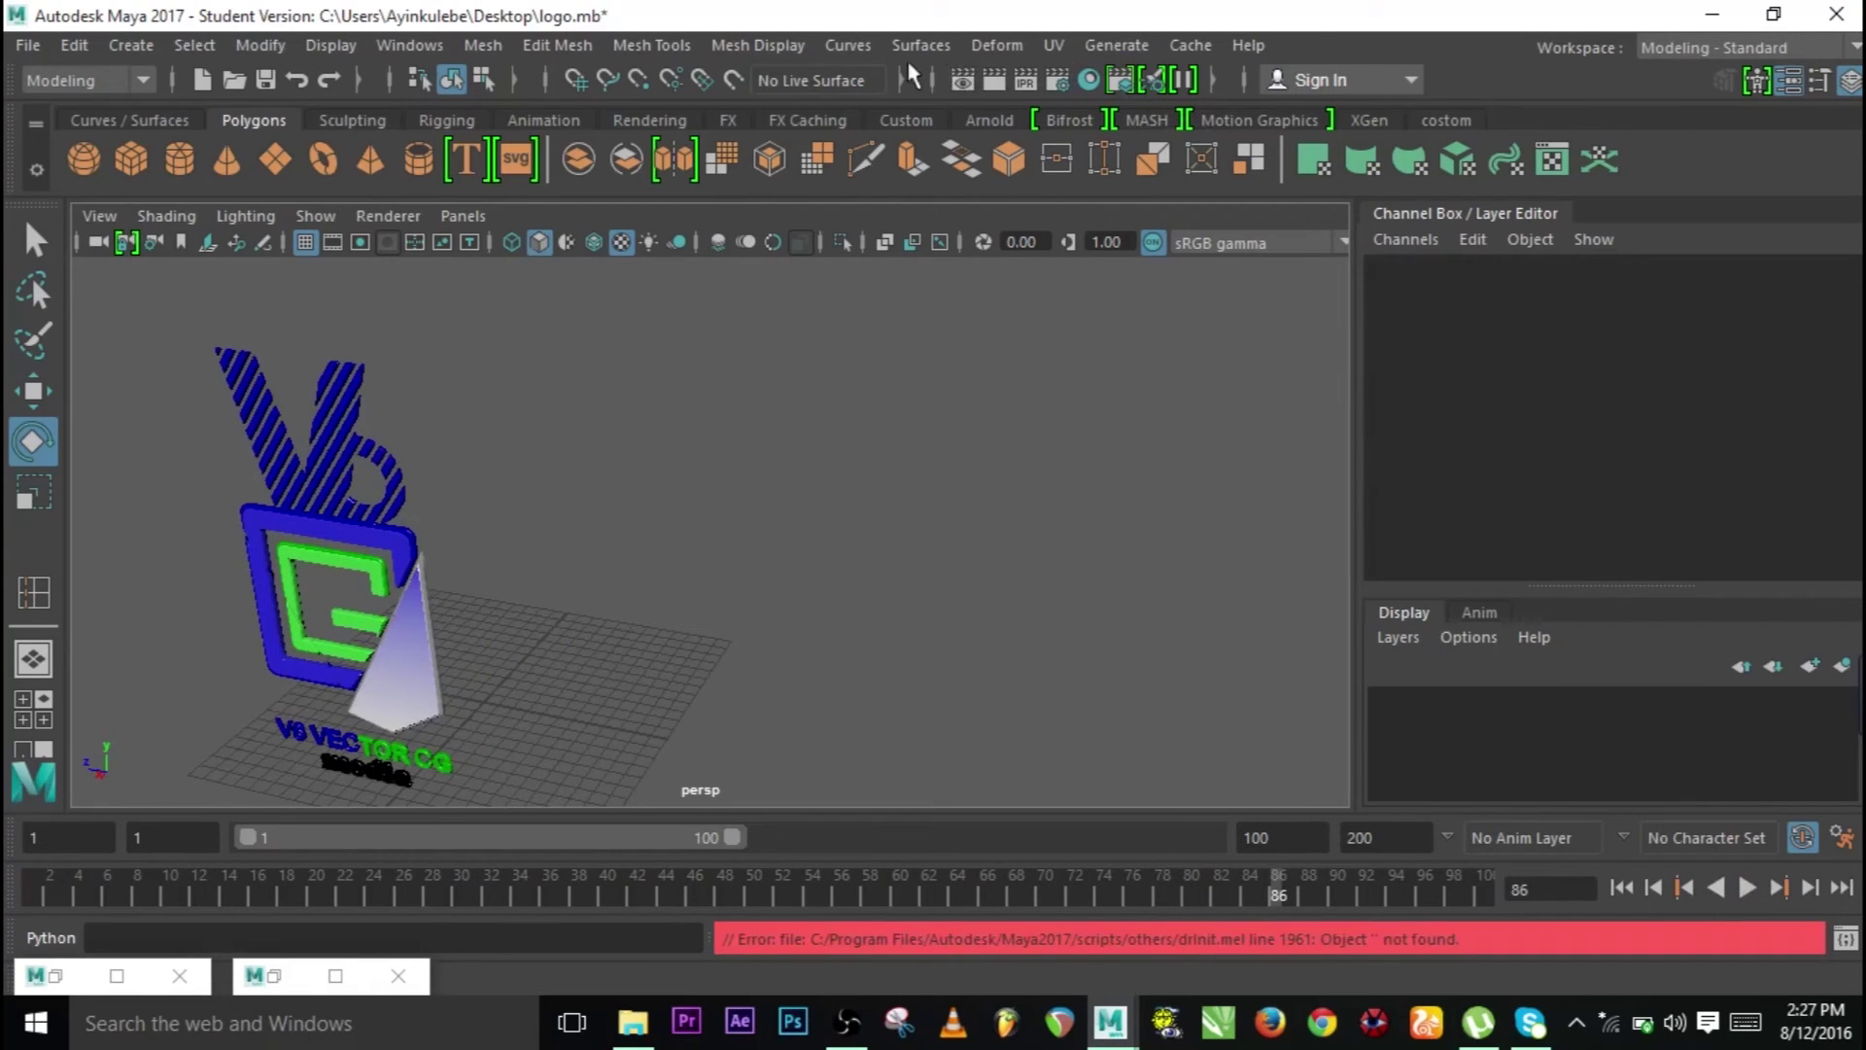
Step: Switch to the Rendering menu set and enable Loaded and Auto load for mtoa.mll in the Plug-in Manager
left_click(127, 80)
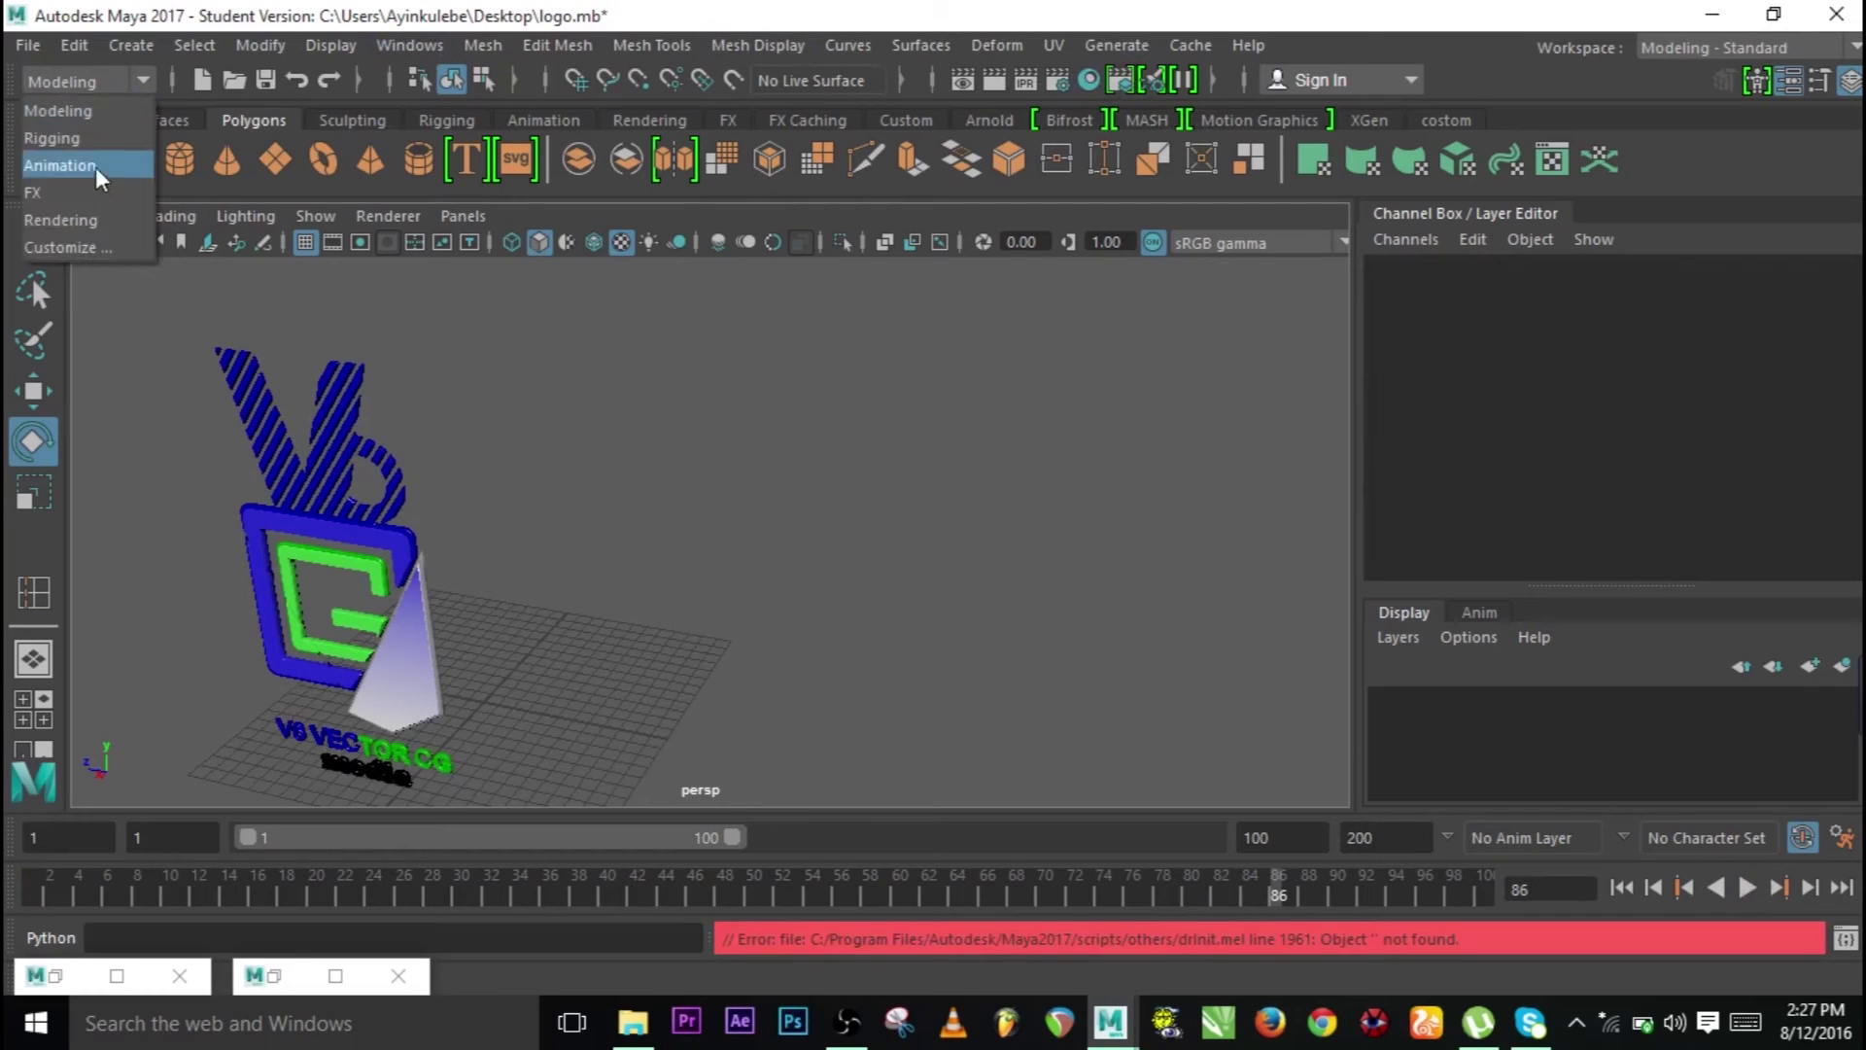
left_click(96, 218)
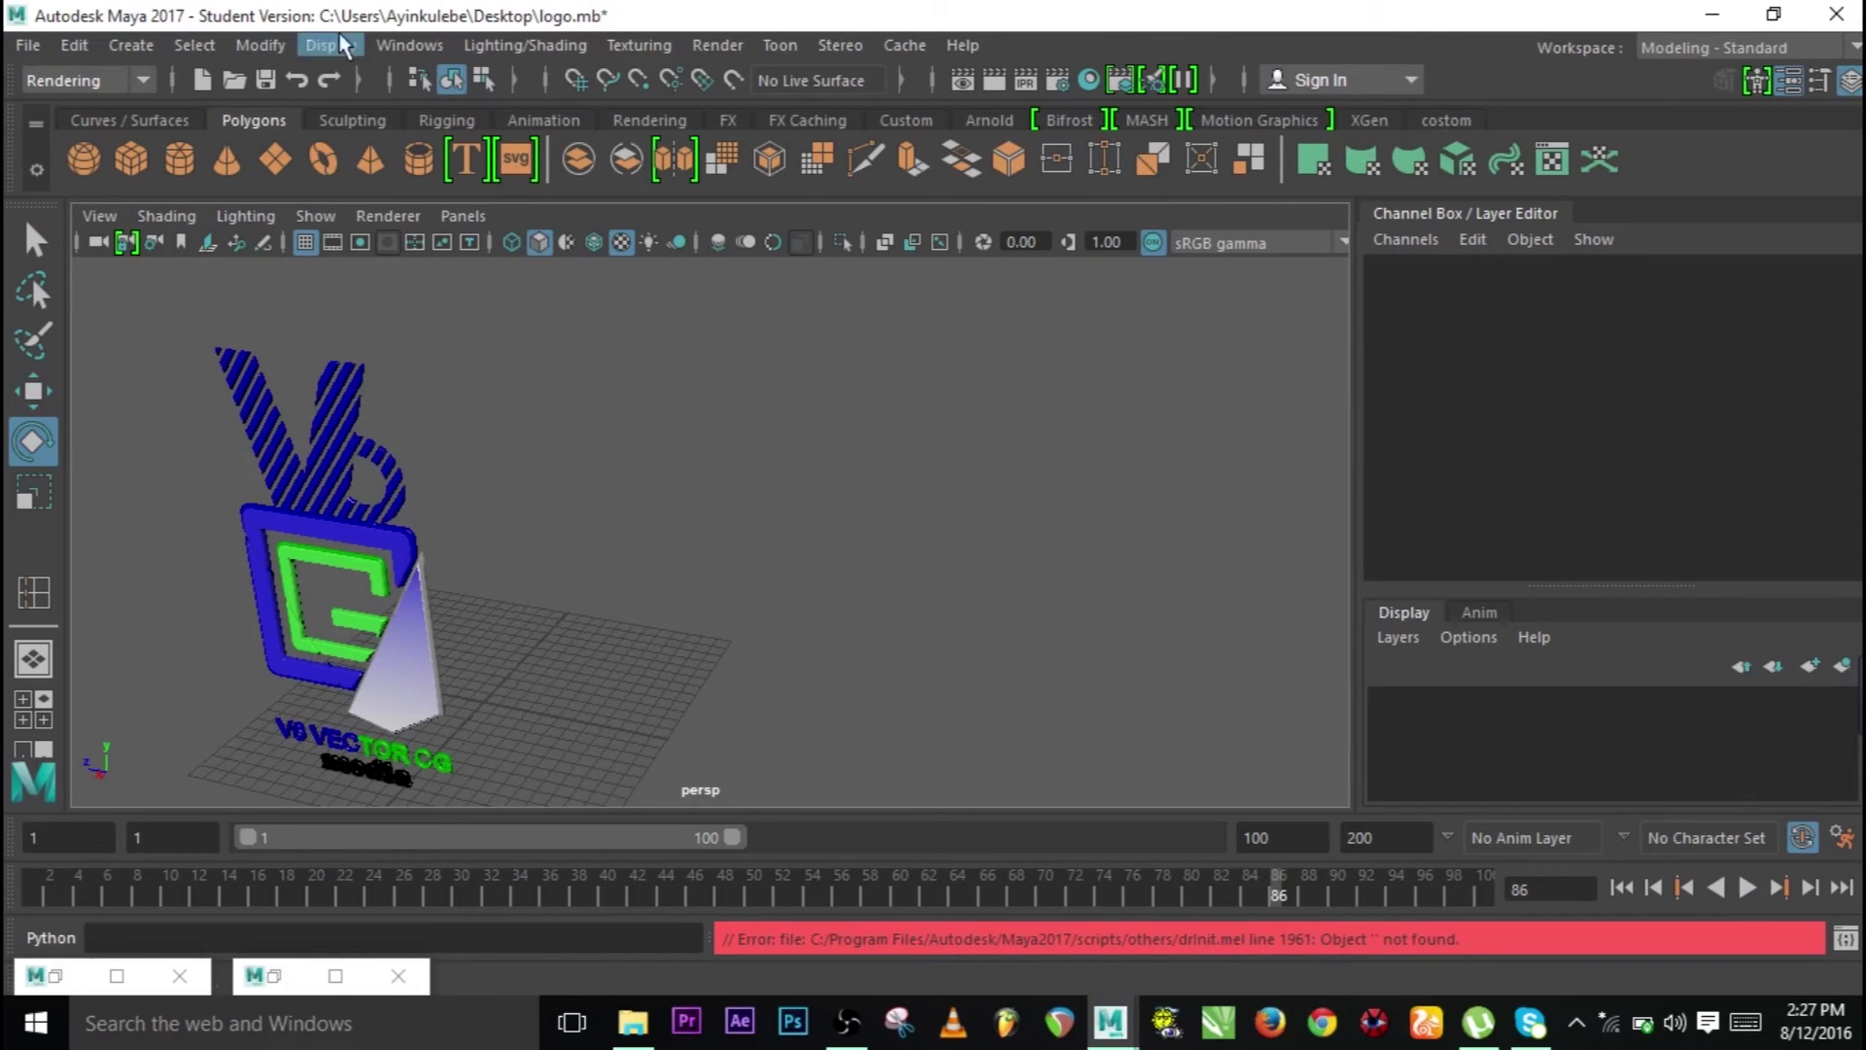
left_click(408, 45)
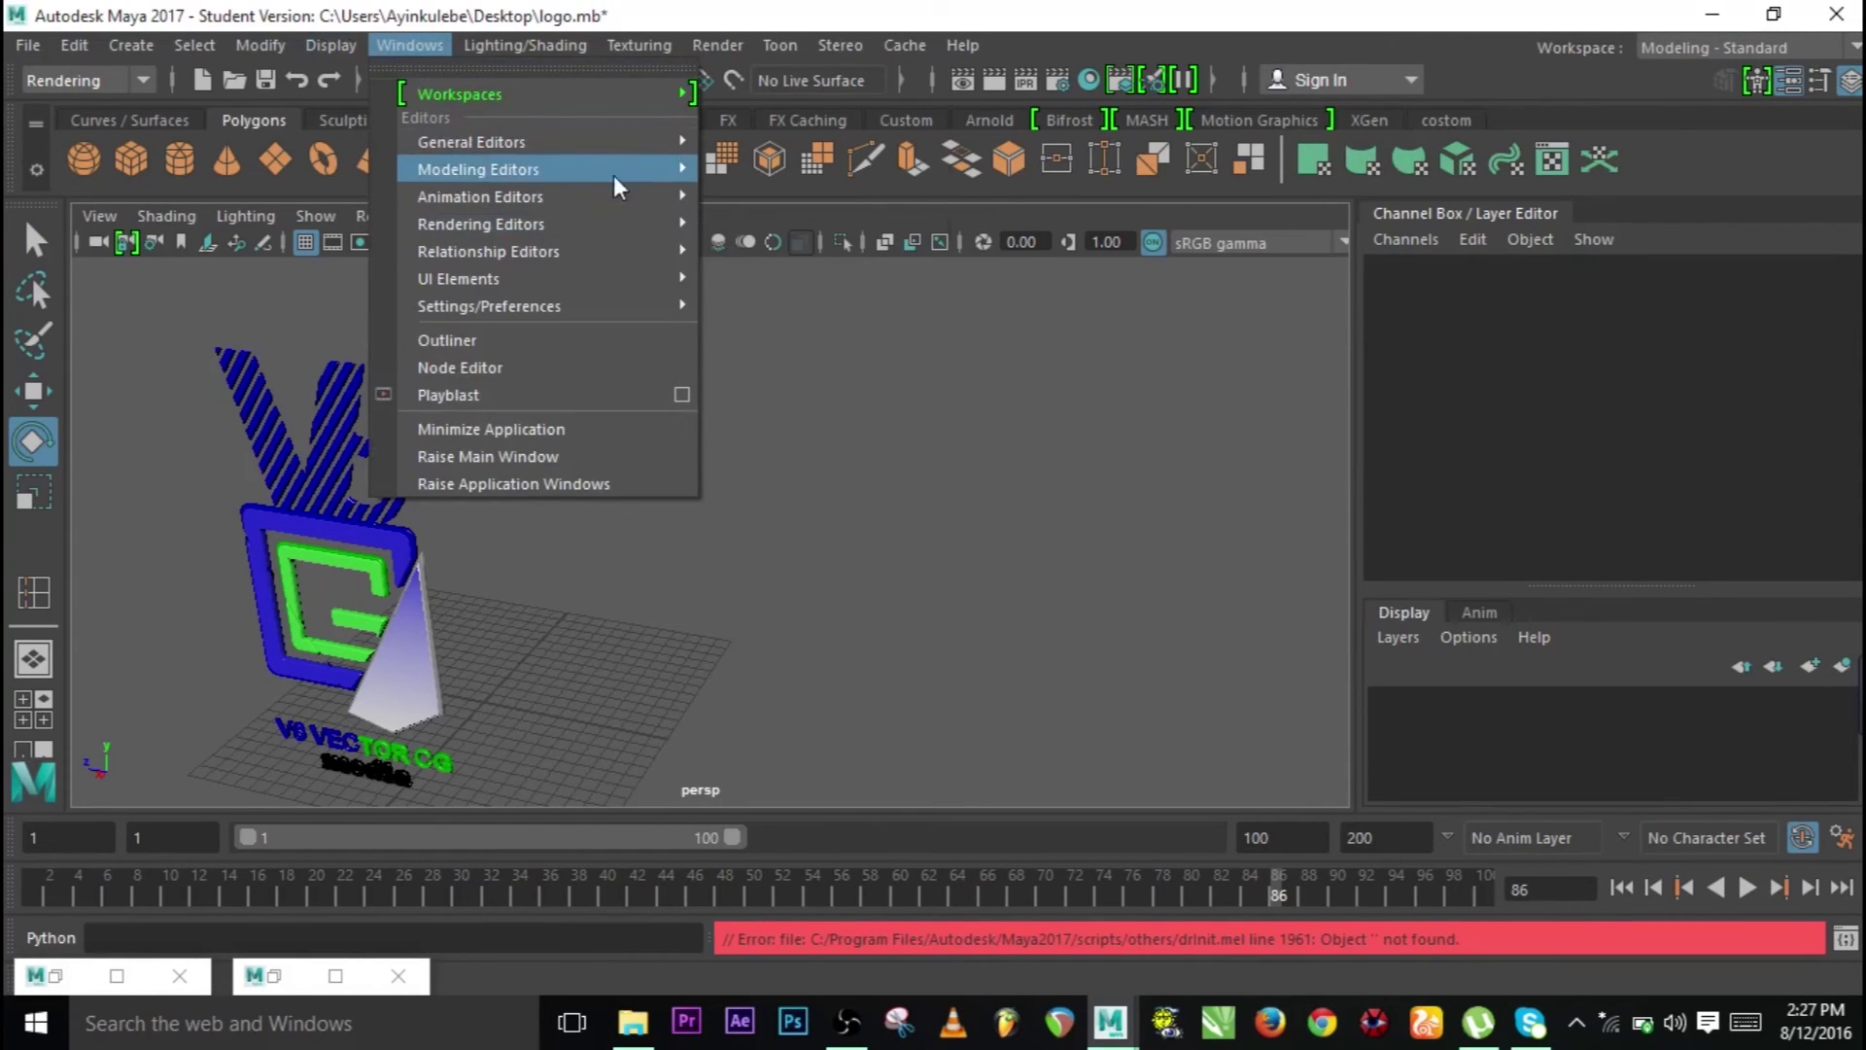
mouse_move(620, 303)
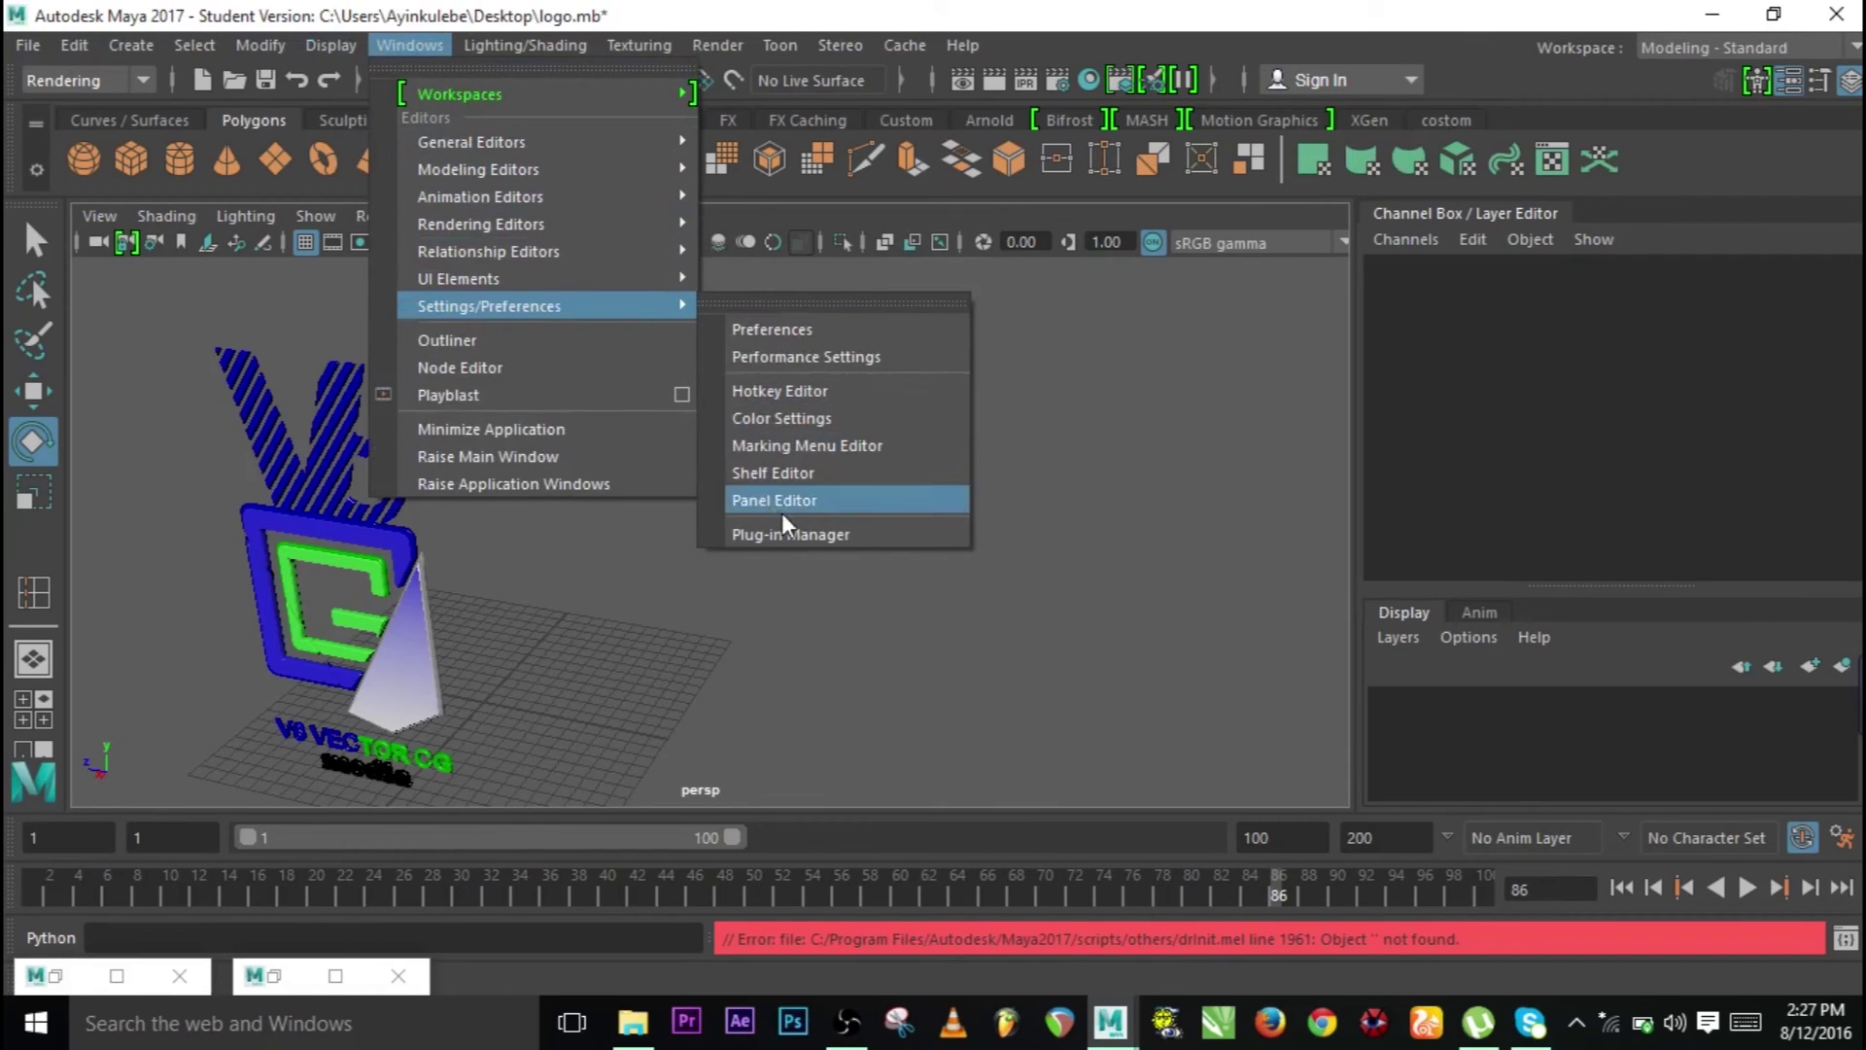
left_click(817, 532)
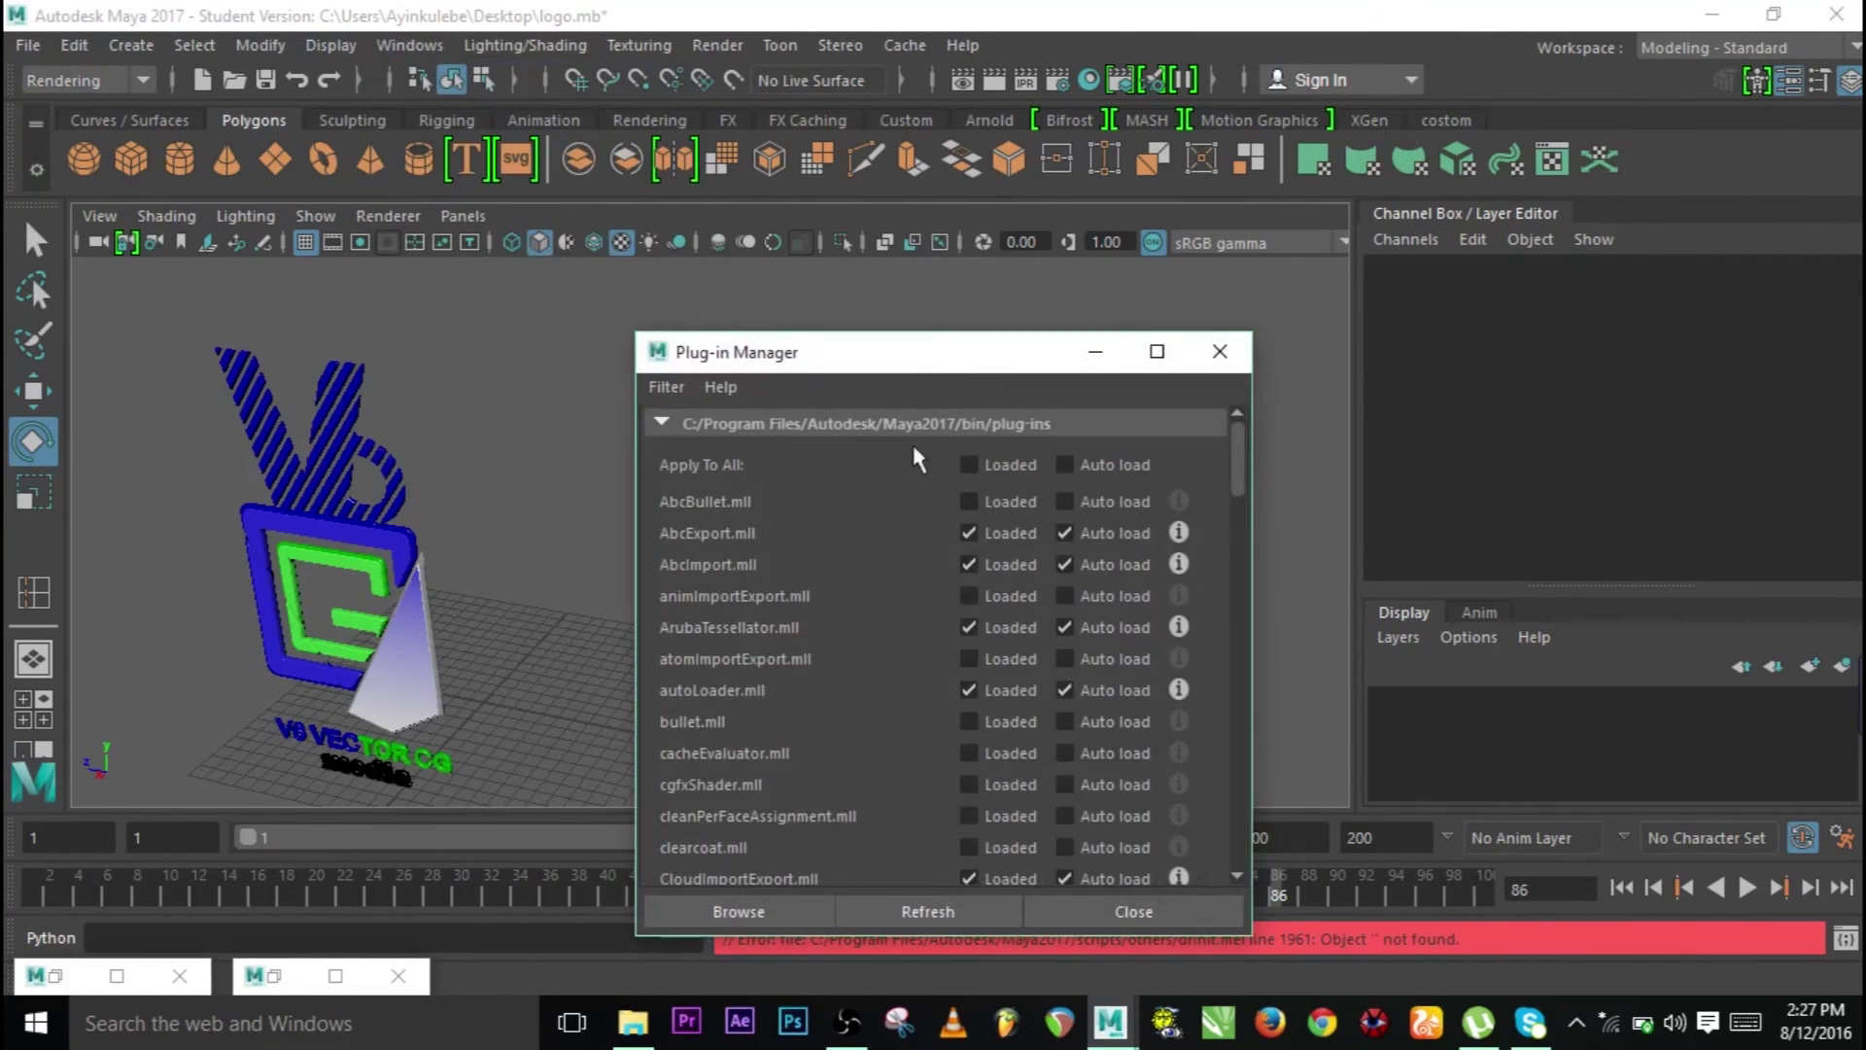
scroll(1222, 503, "down", 20)
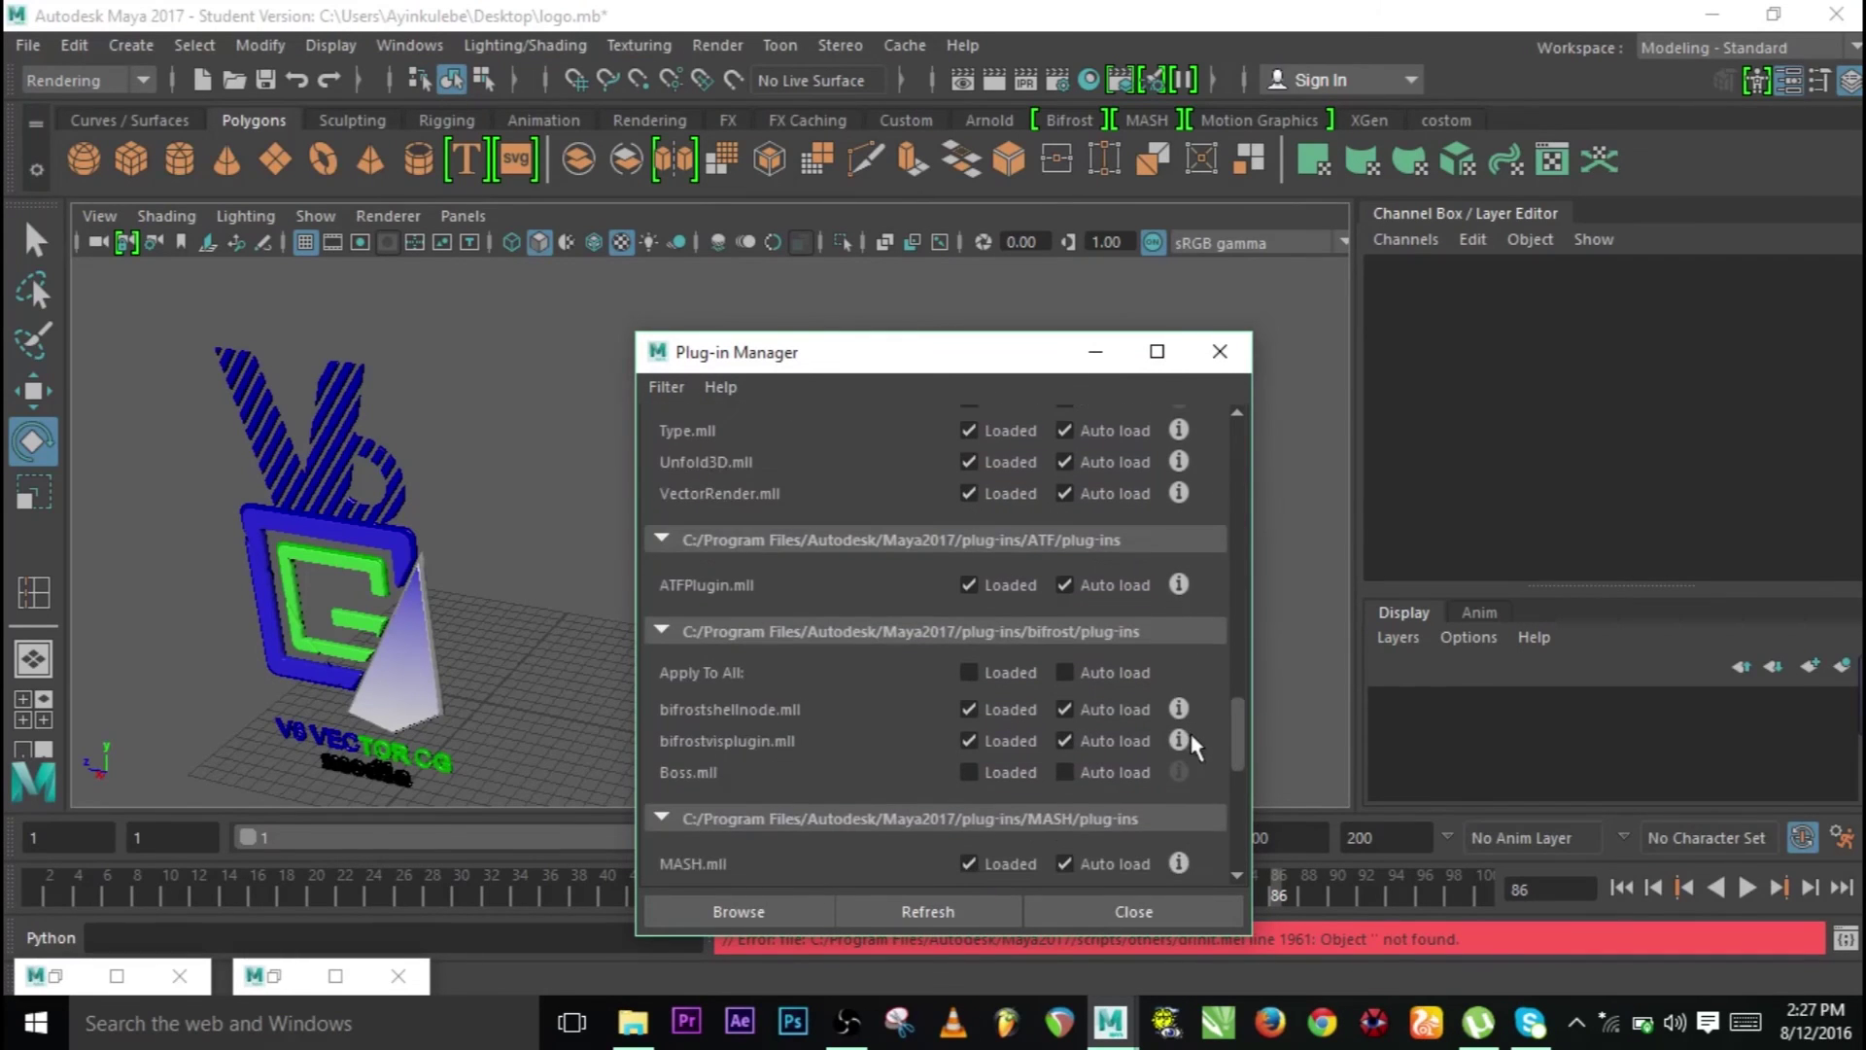
scroll(1193, 743, "down", 10)
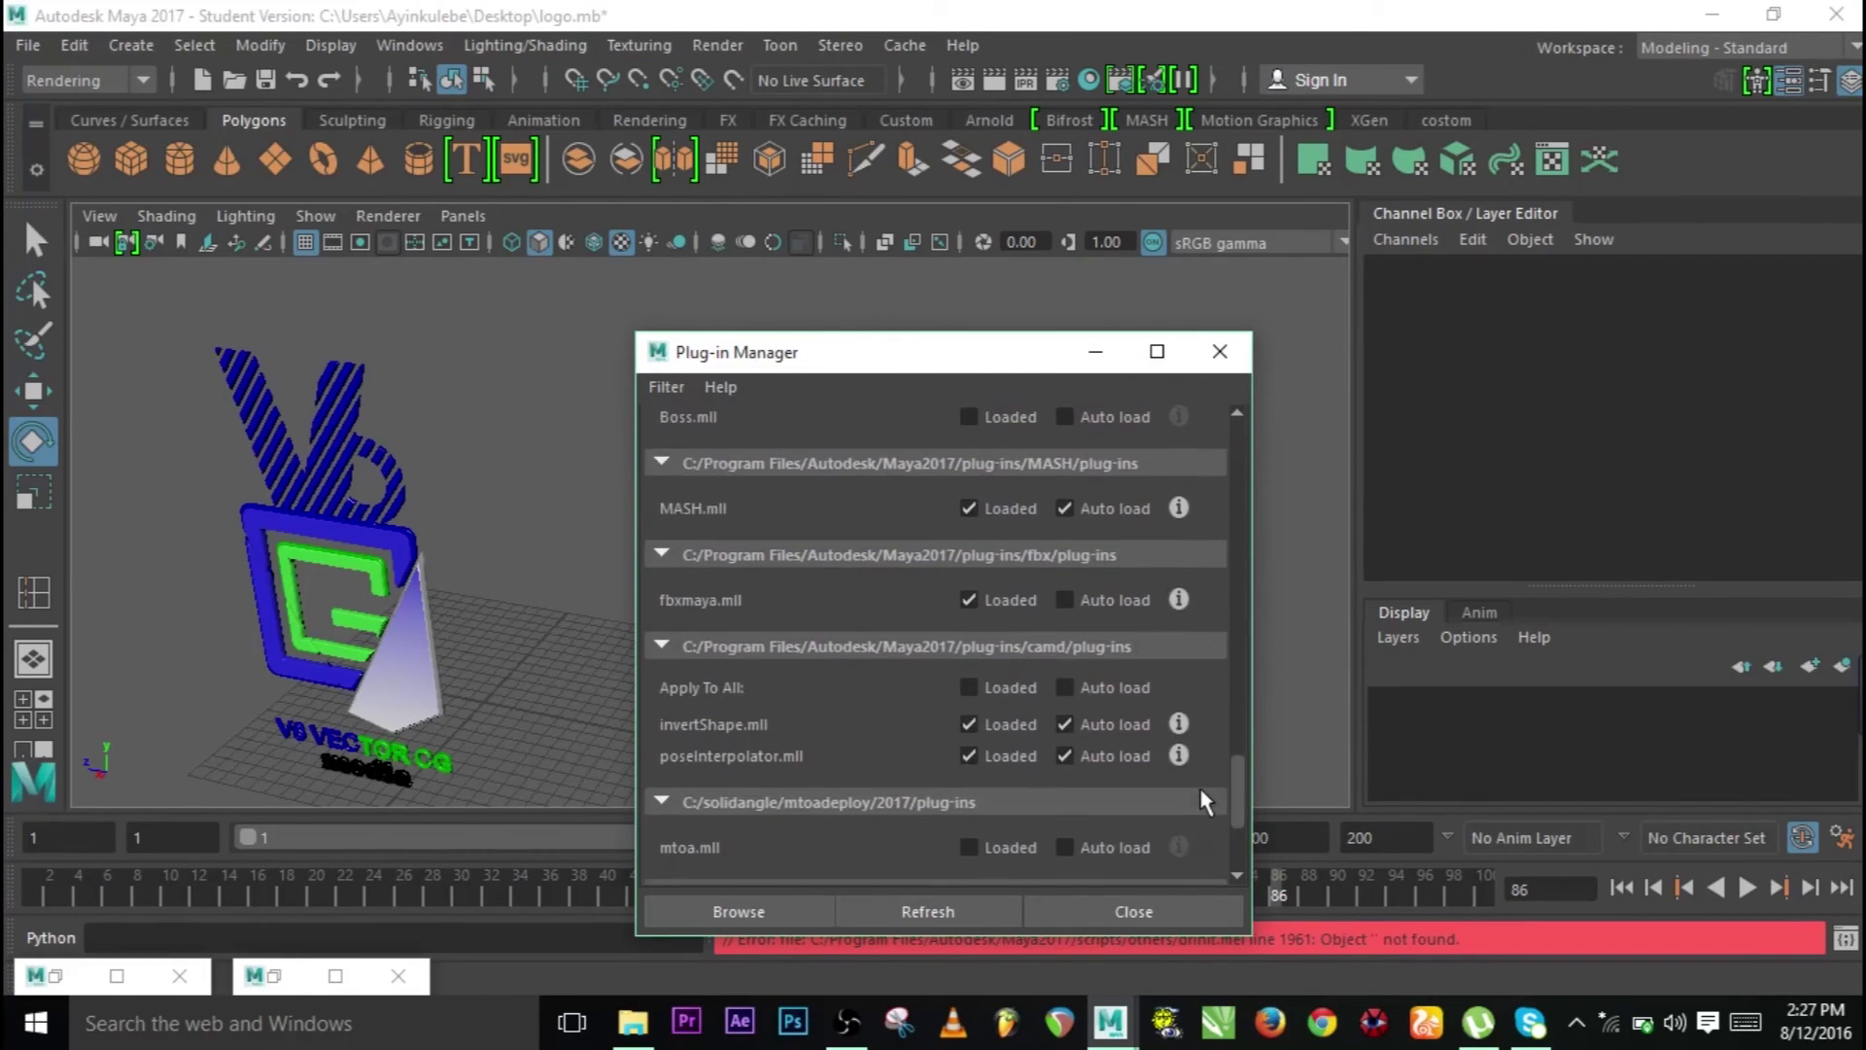
scroll(1206, 803, "down", 3)
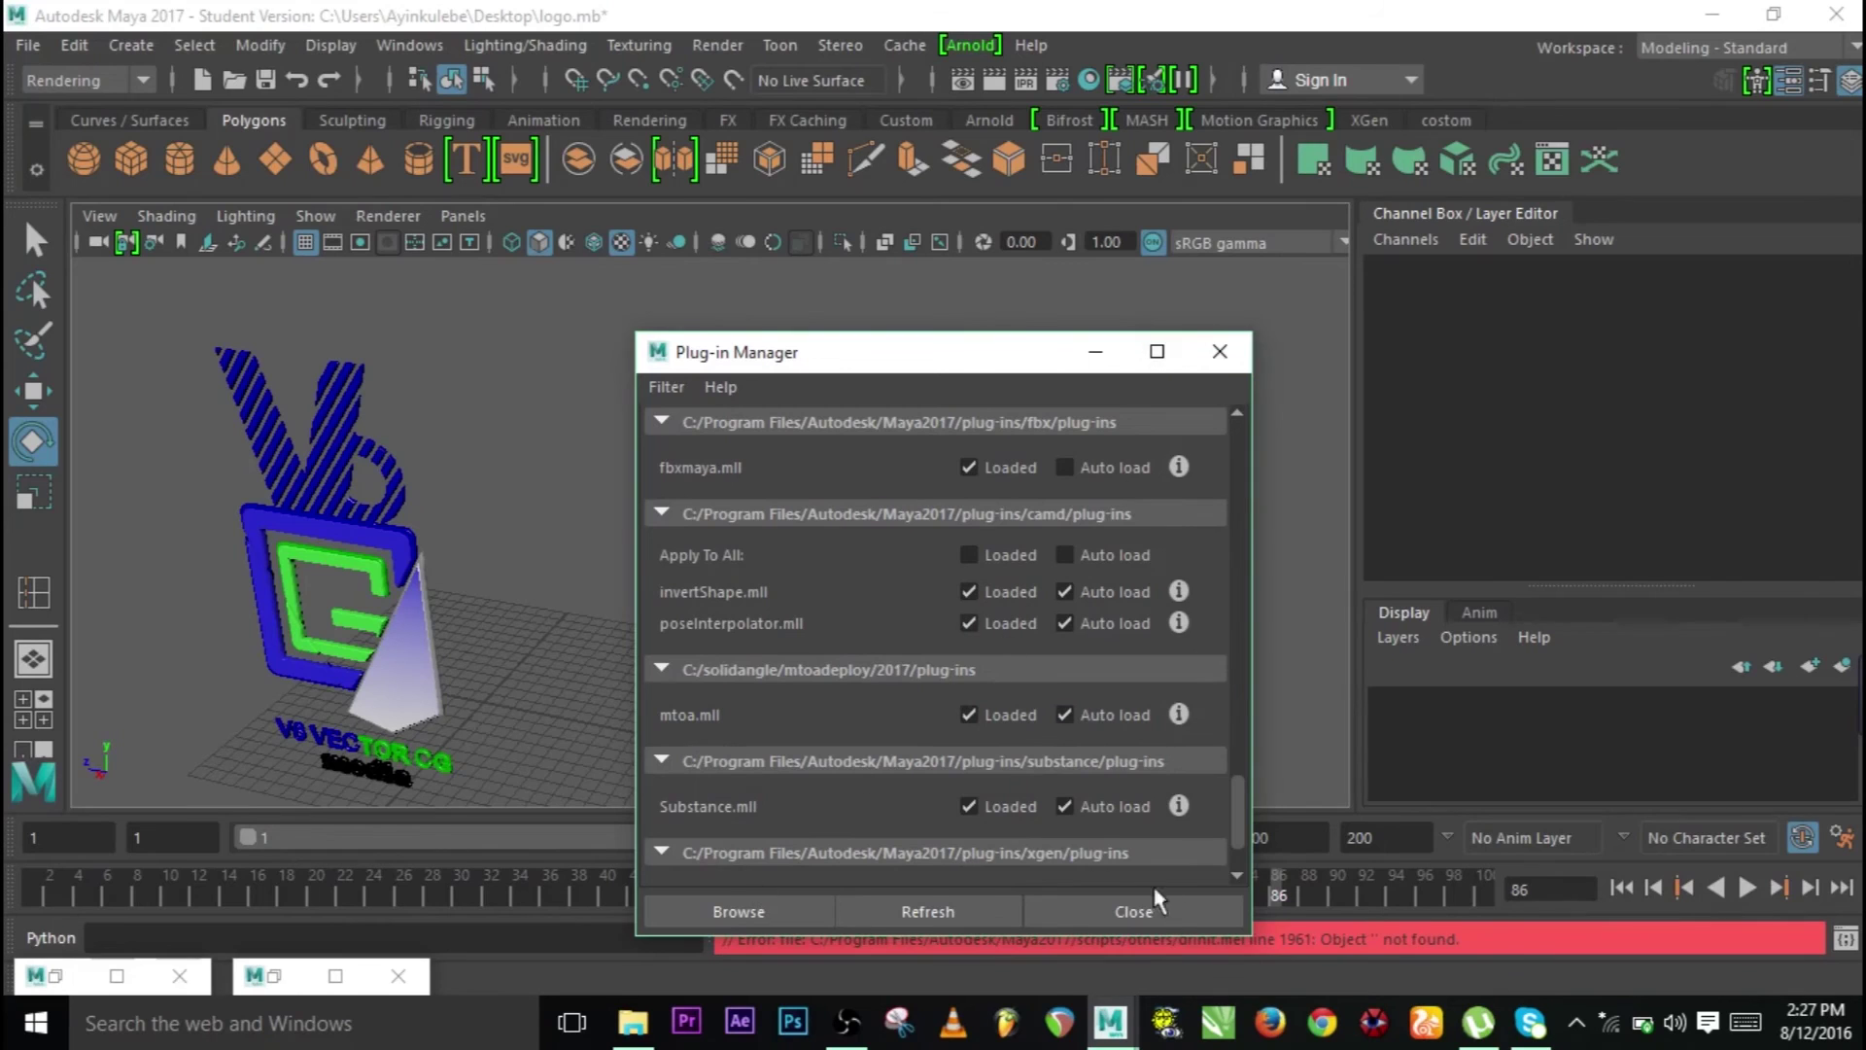
left_click(1134, 910)
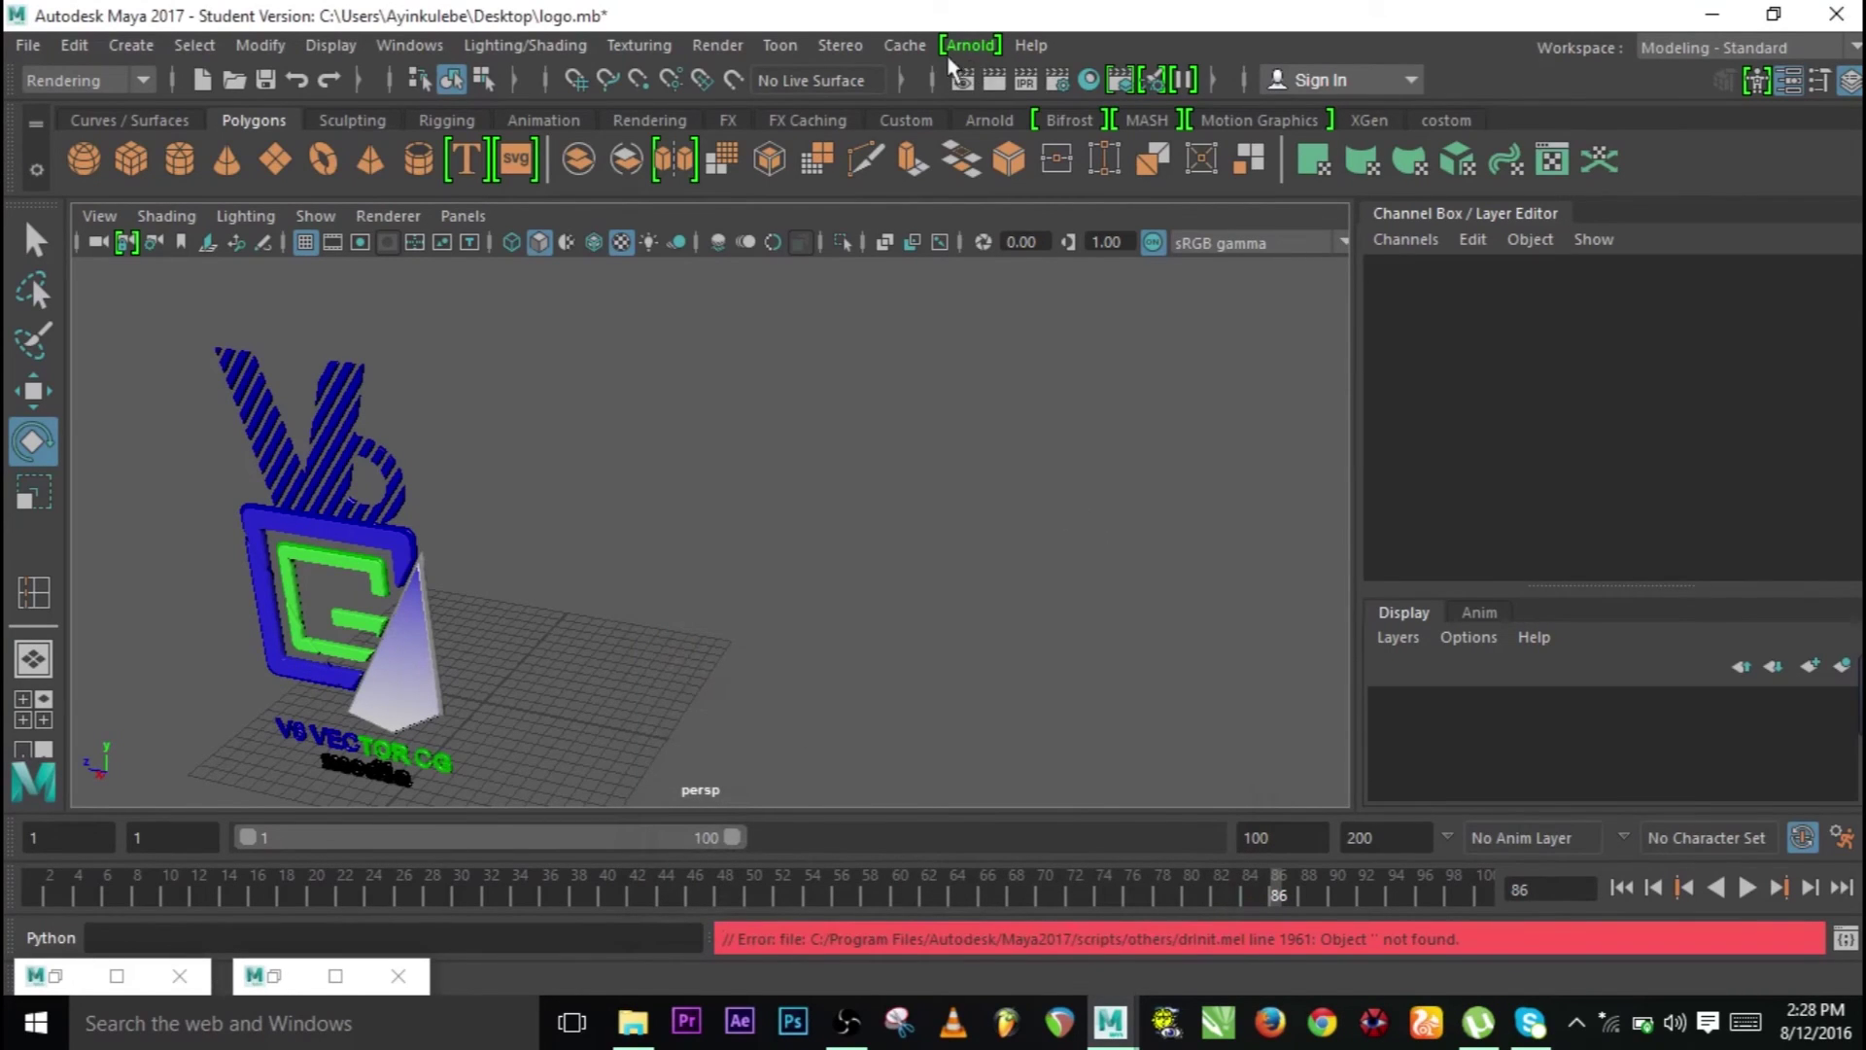
Step: Start a batch render of the logo scene and continue past the Student Version notice
left_click(725, 51)
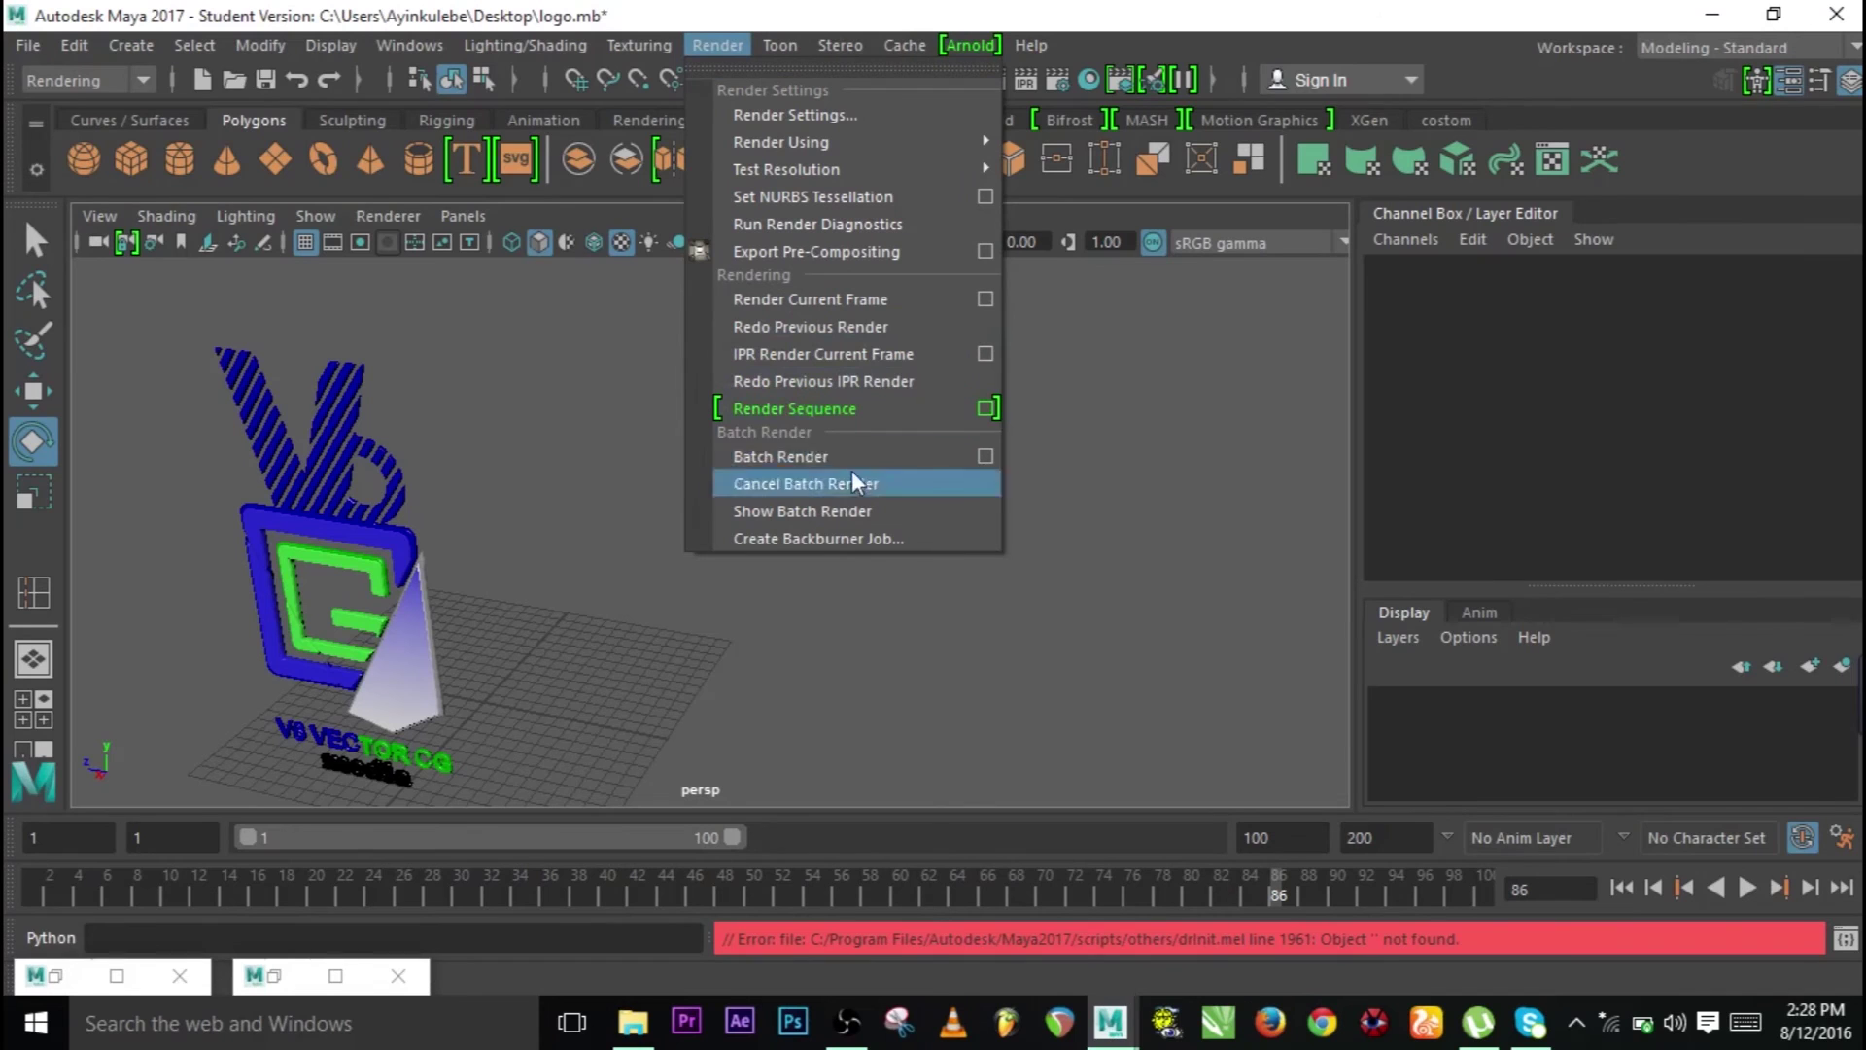
left_click(929, 458)
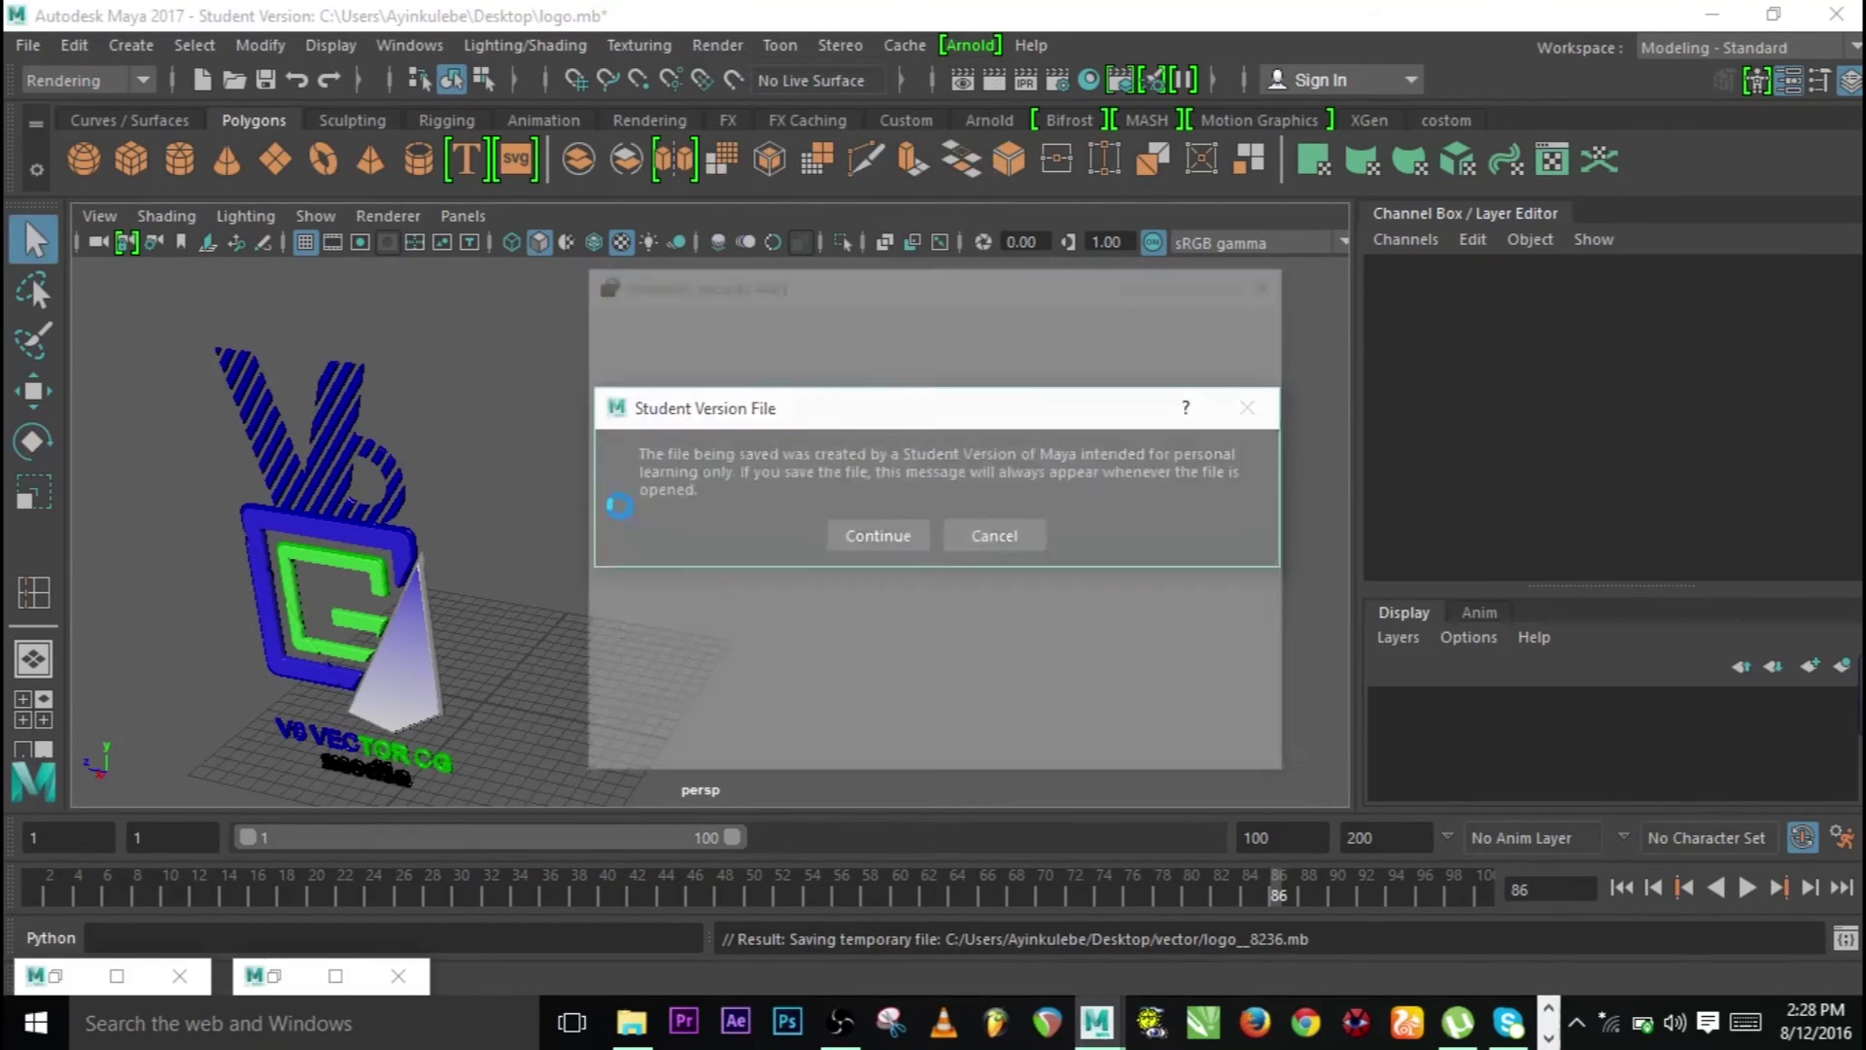
left_click(1275, 282)
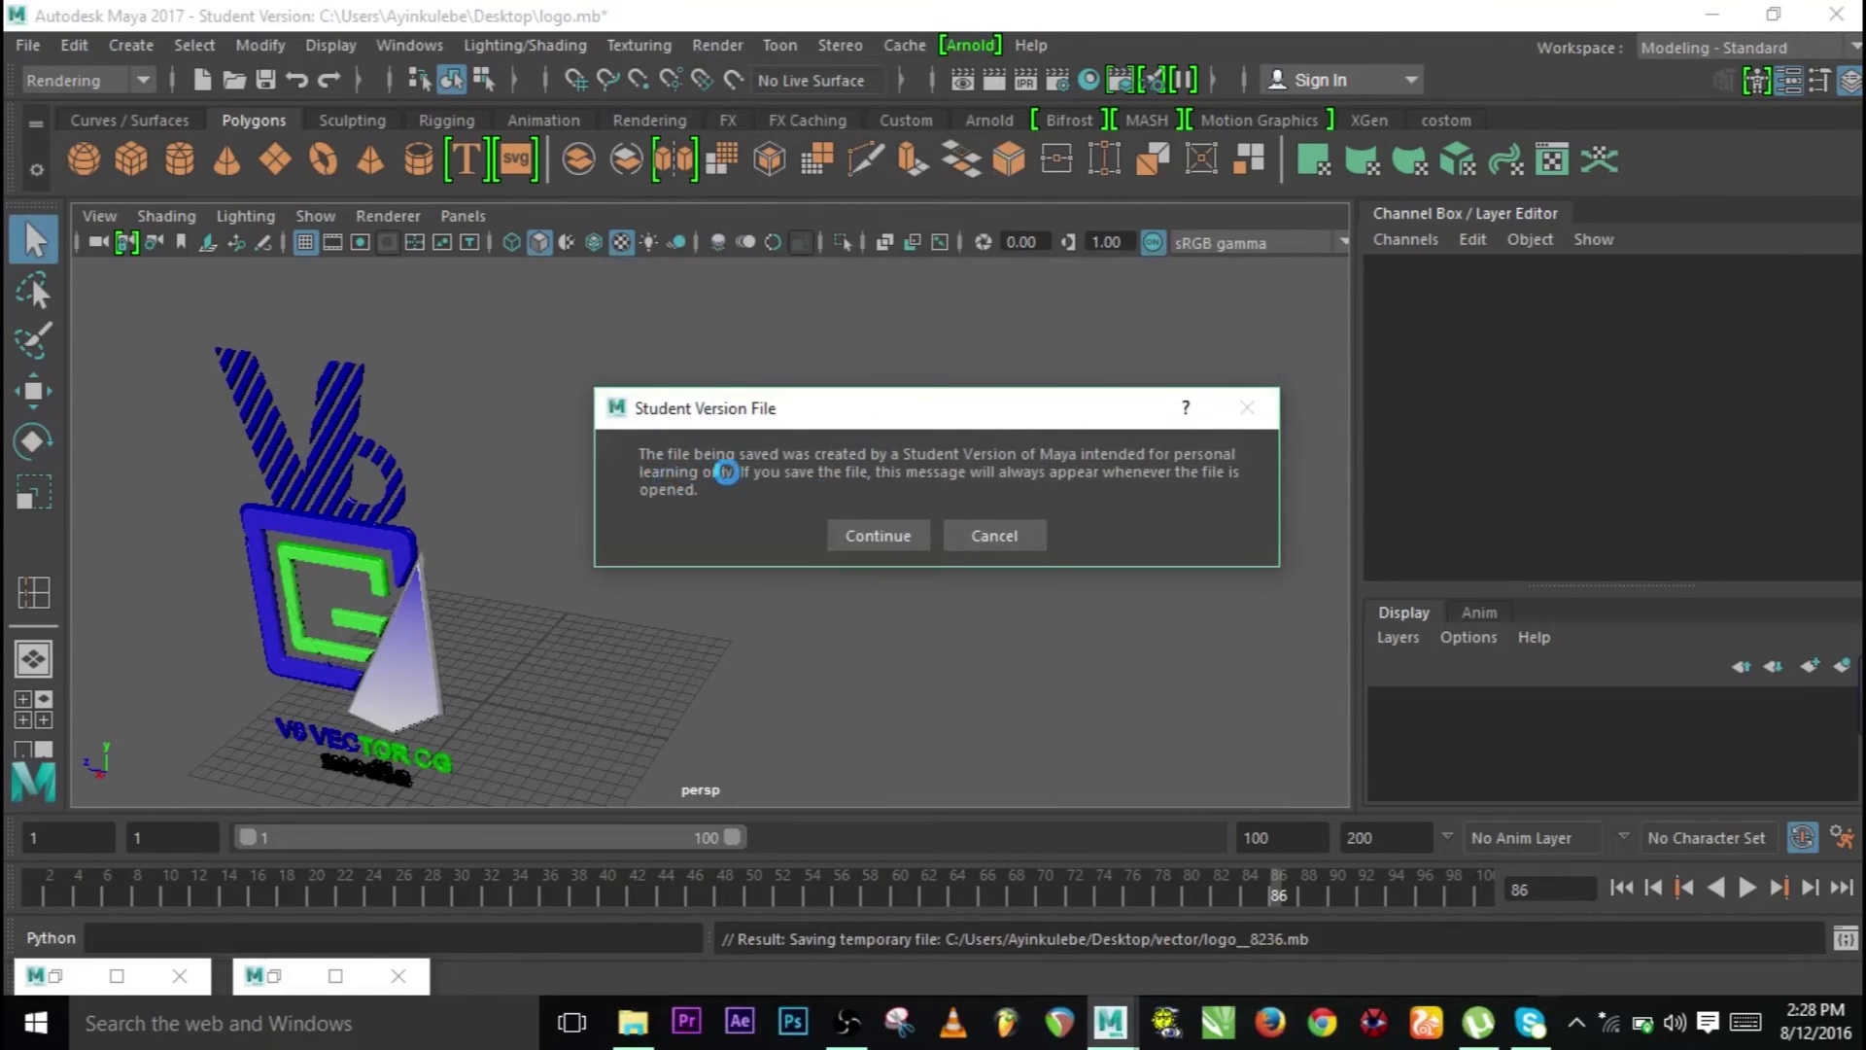
left_click(880, 543)
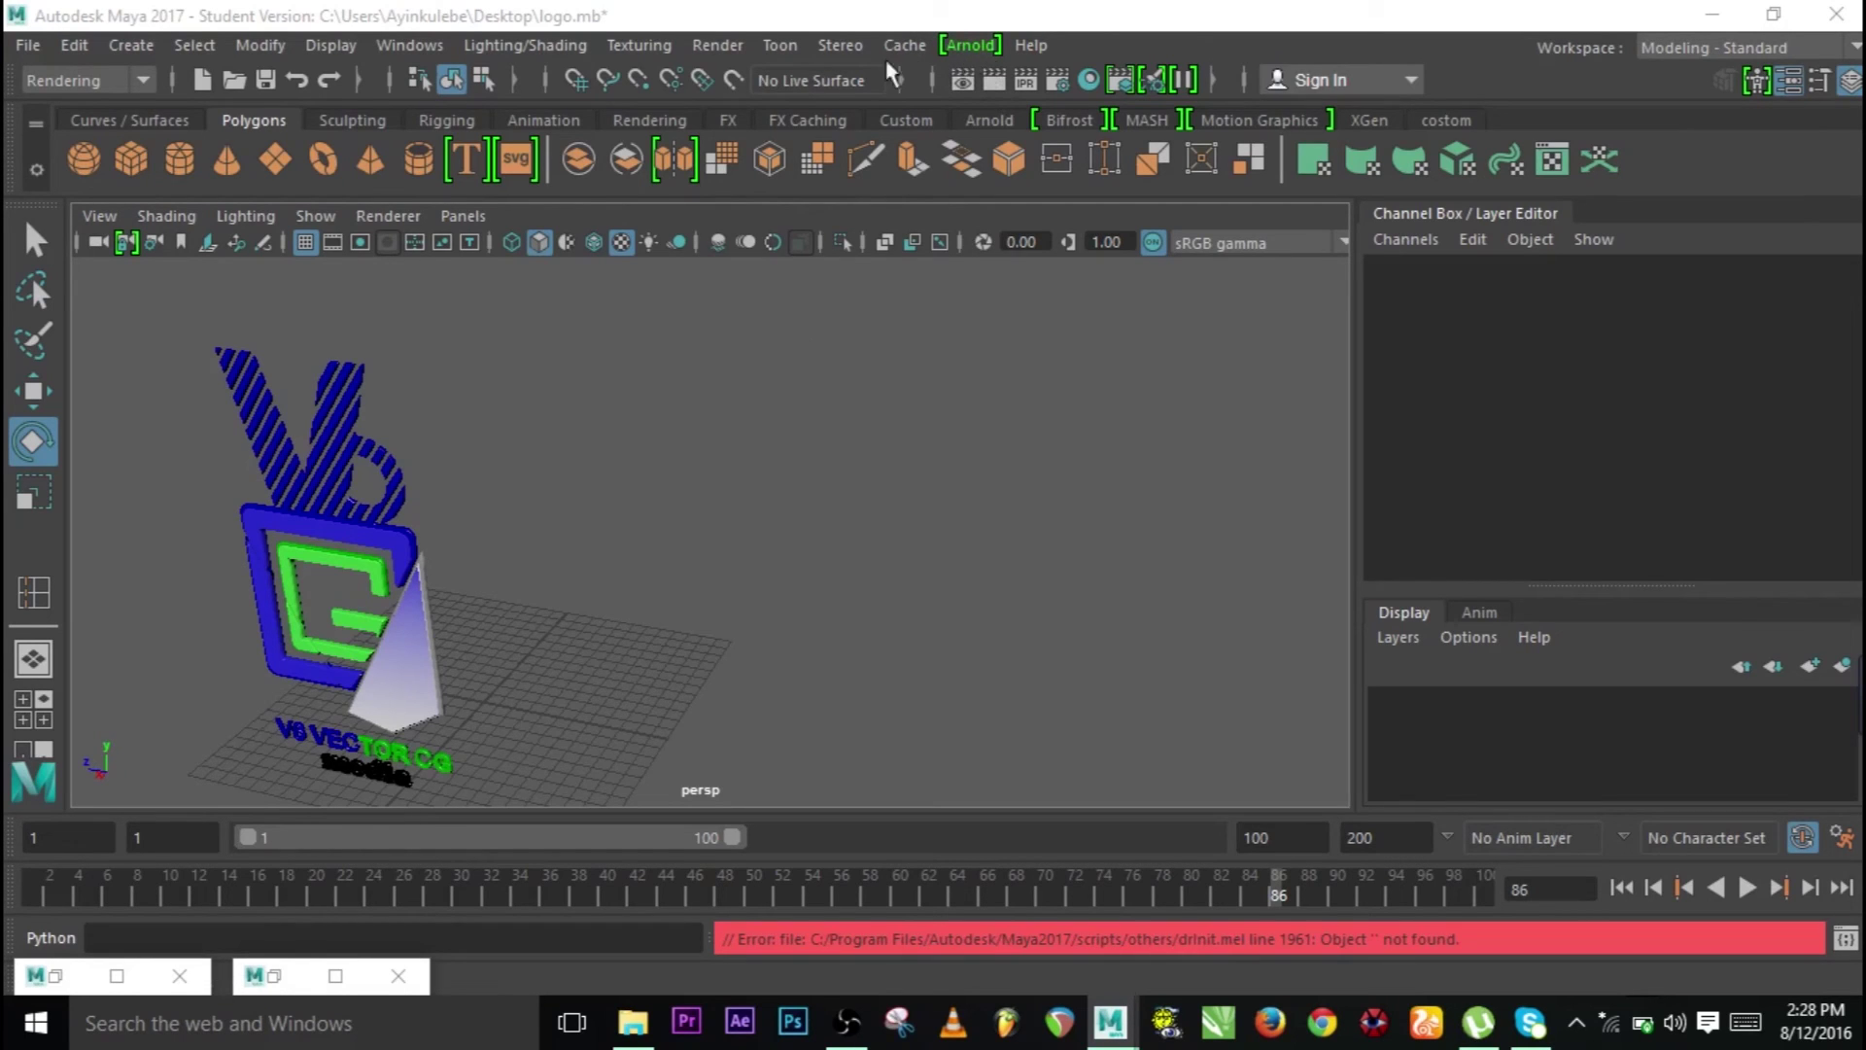
Step: Open the Render Settings and set the renderer to Arnold Renderer
left_click(720, 45)
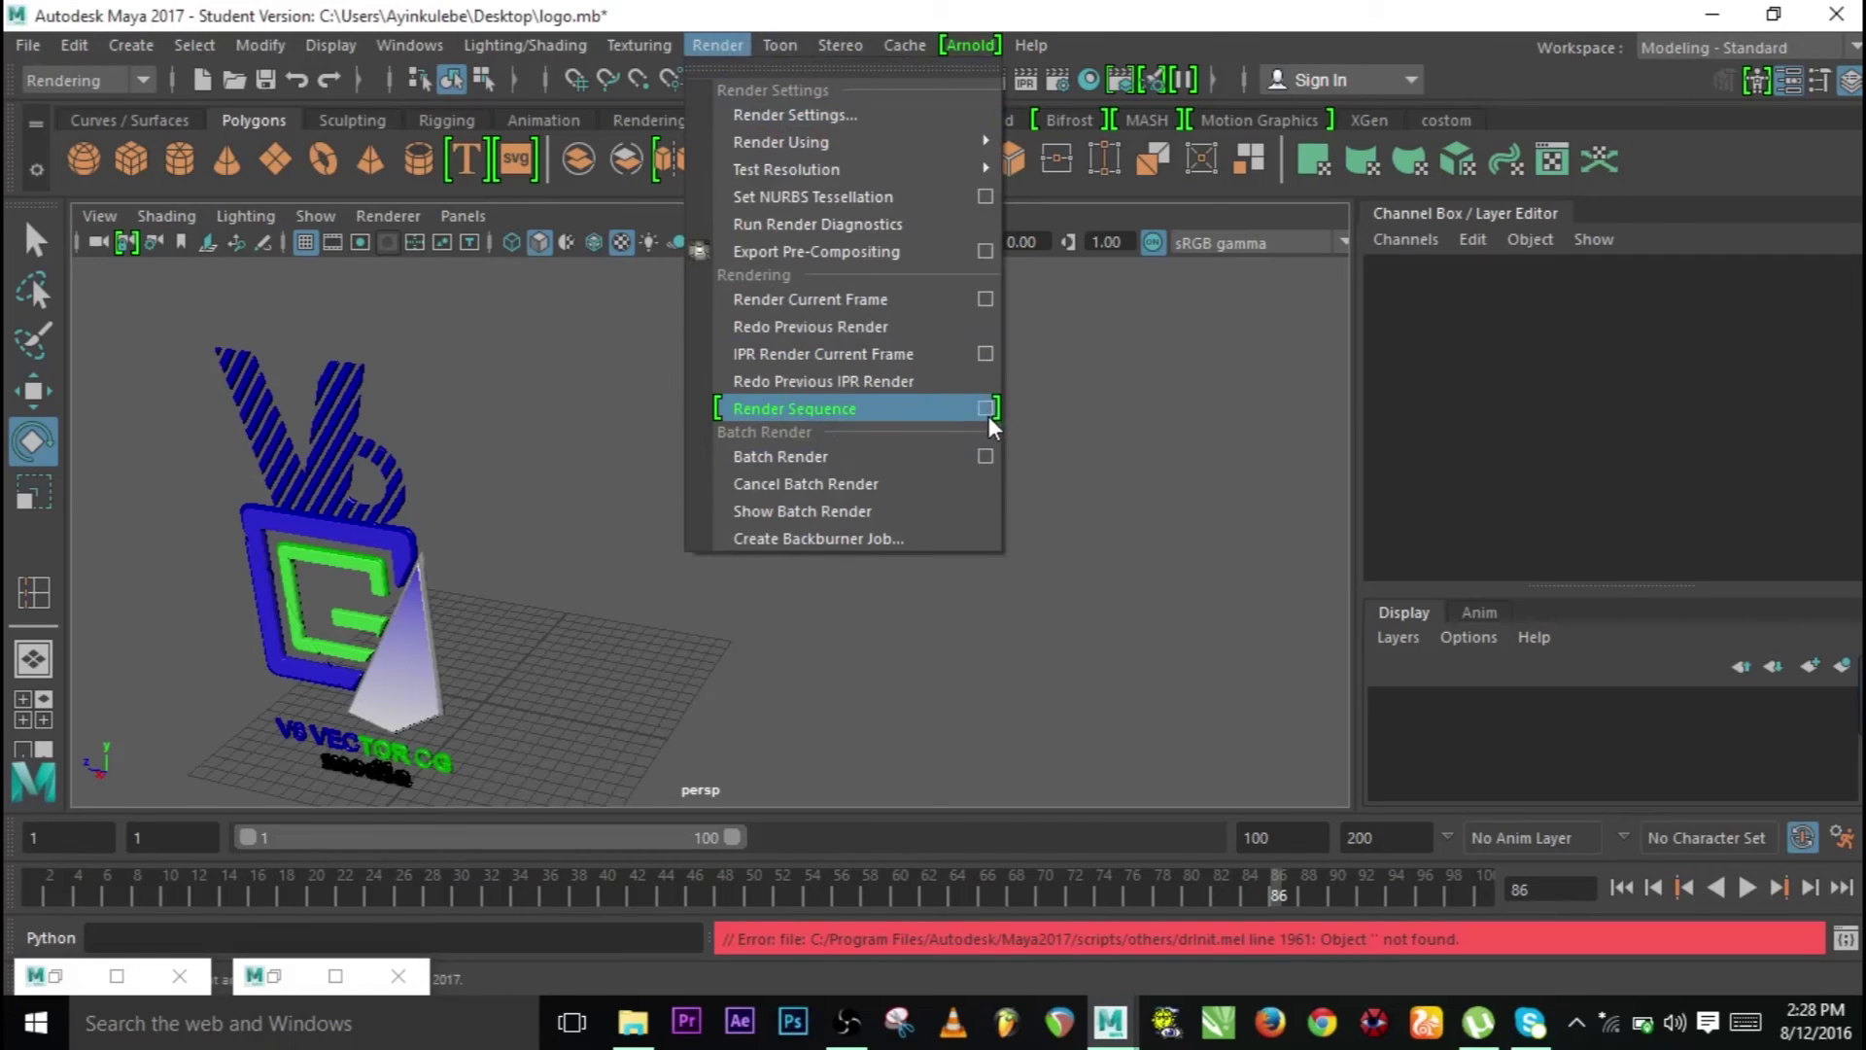
left_click(1118, 406)
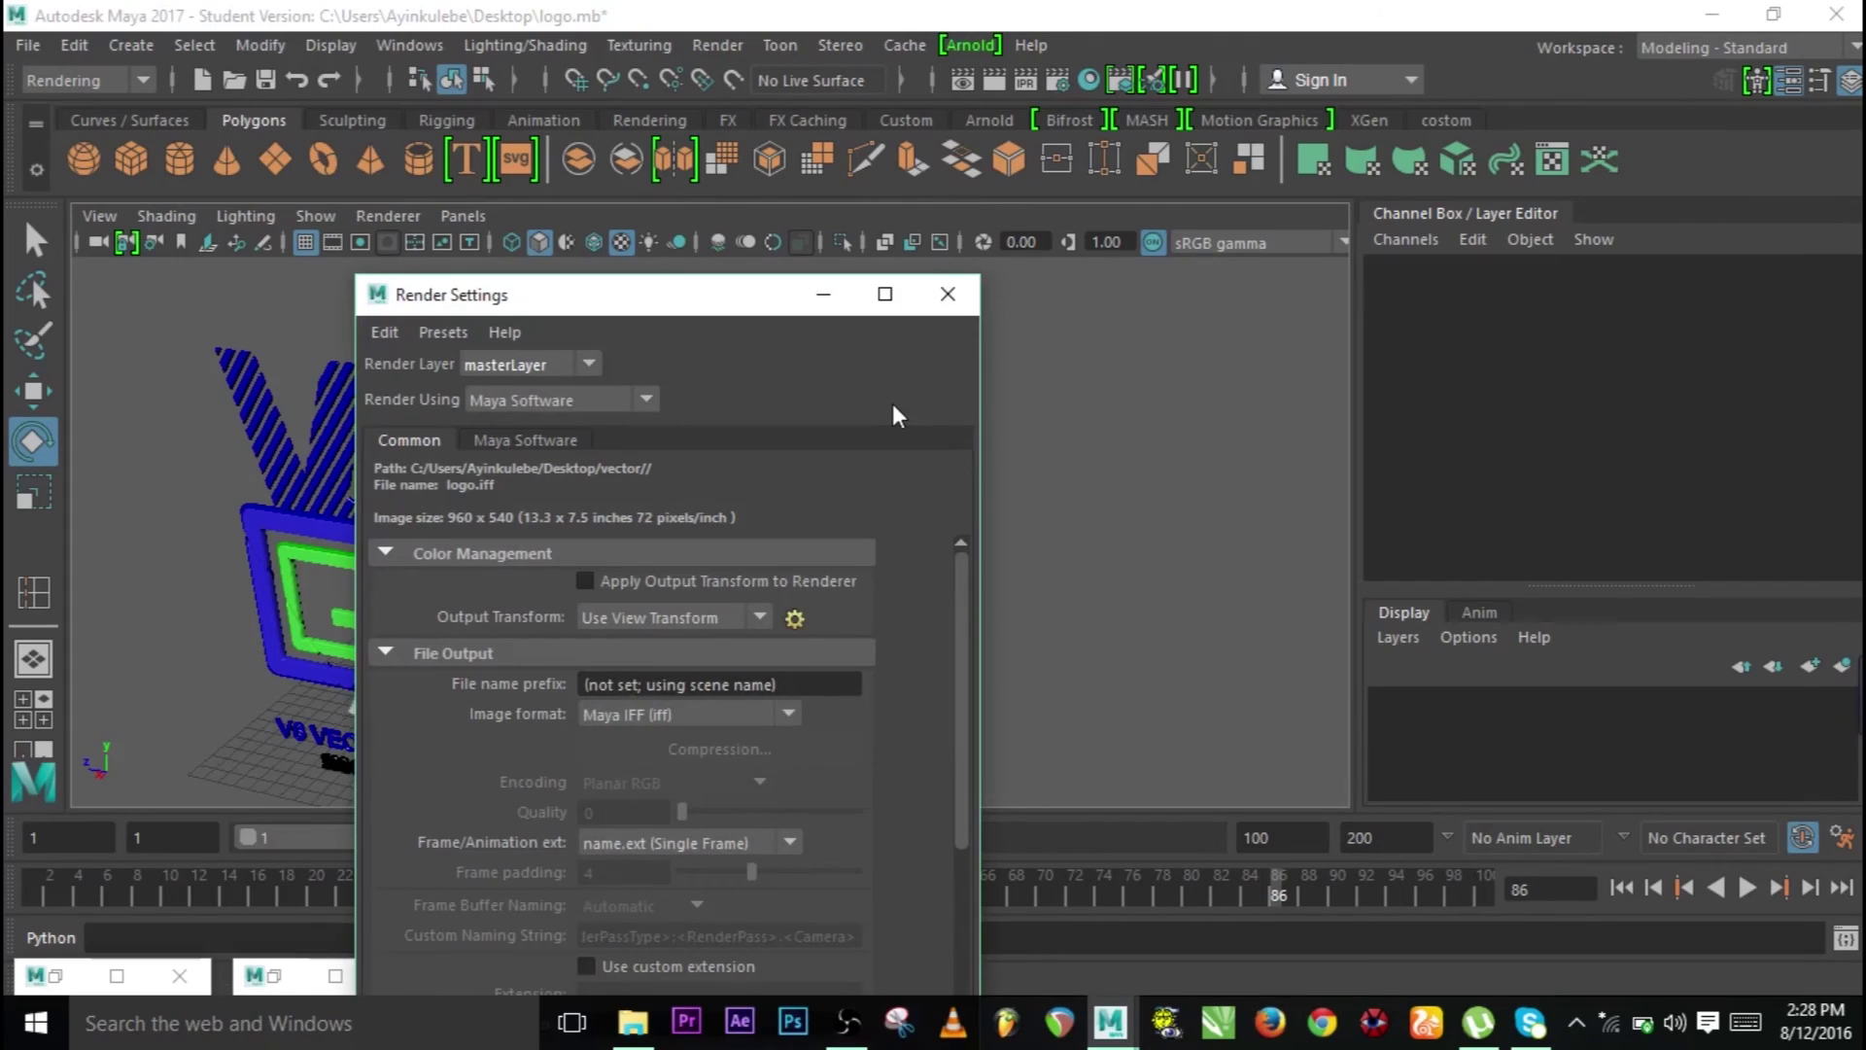
left_click(746, 156)
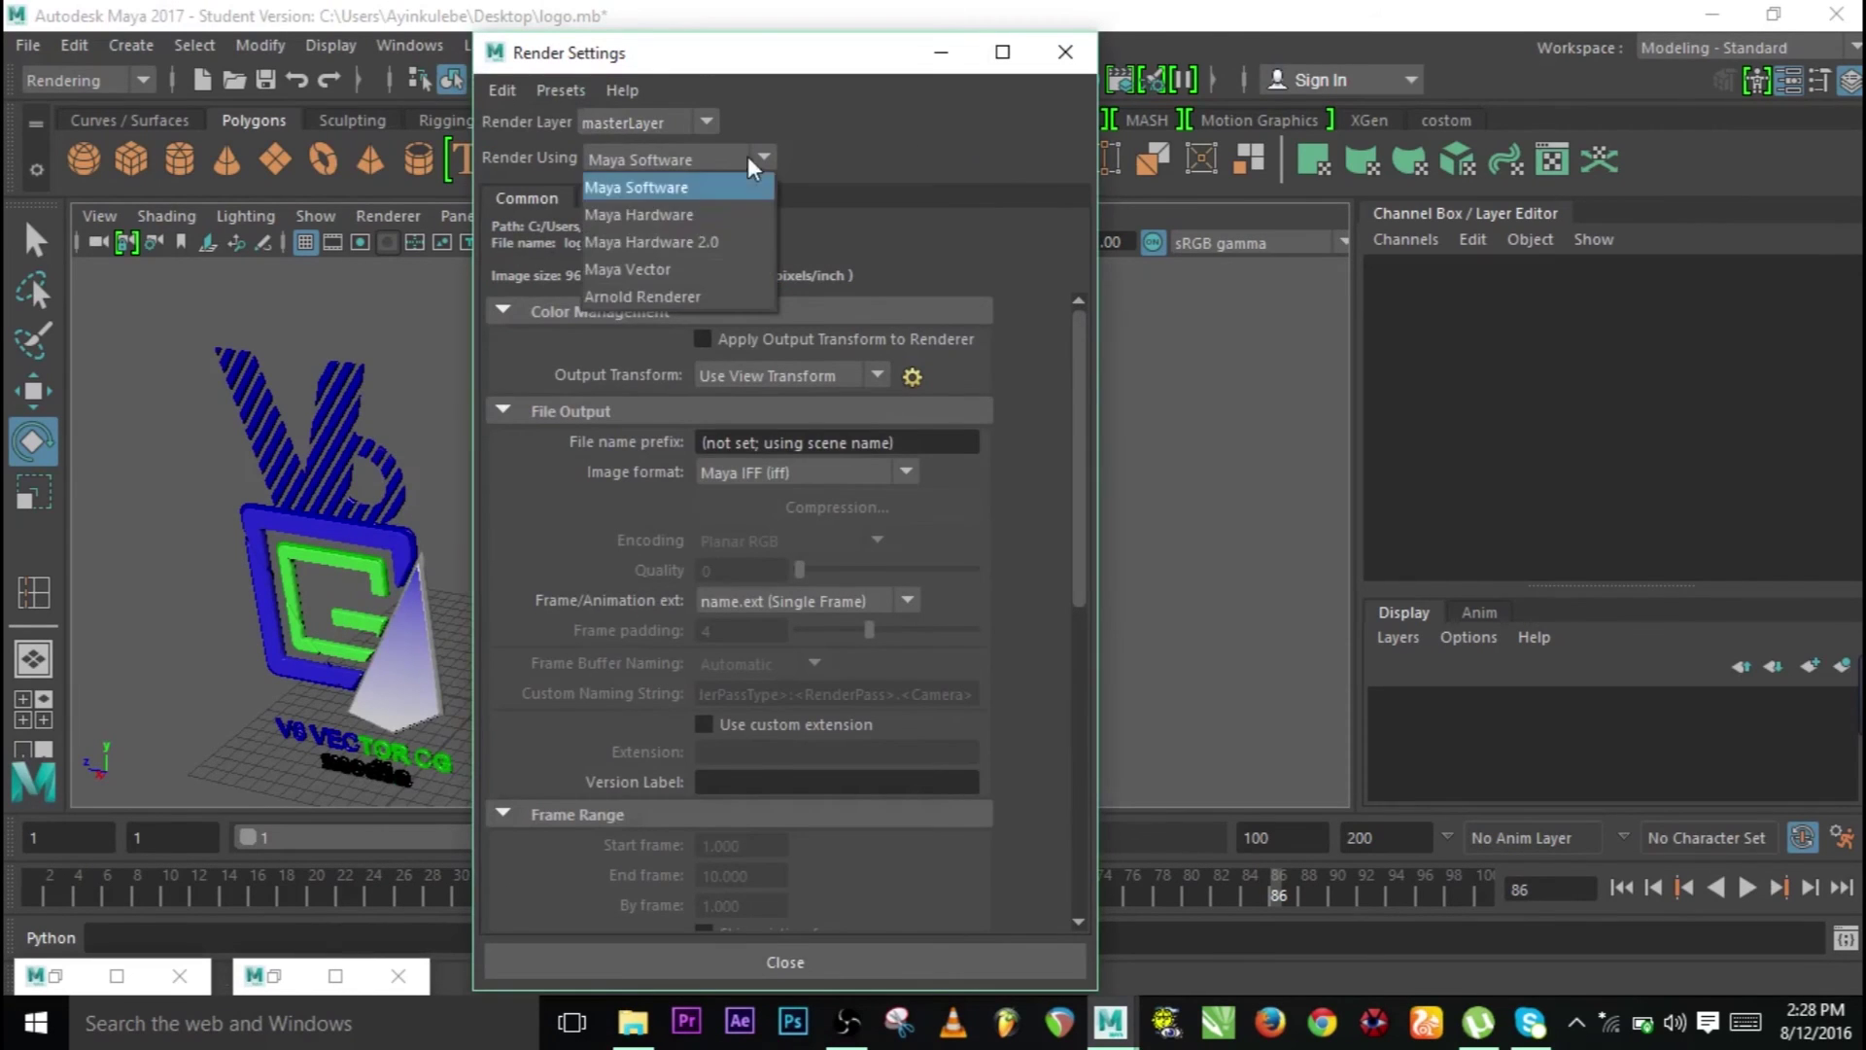
left_click(685, 269)
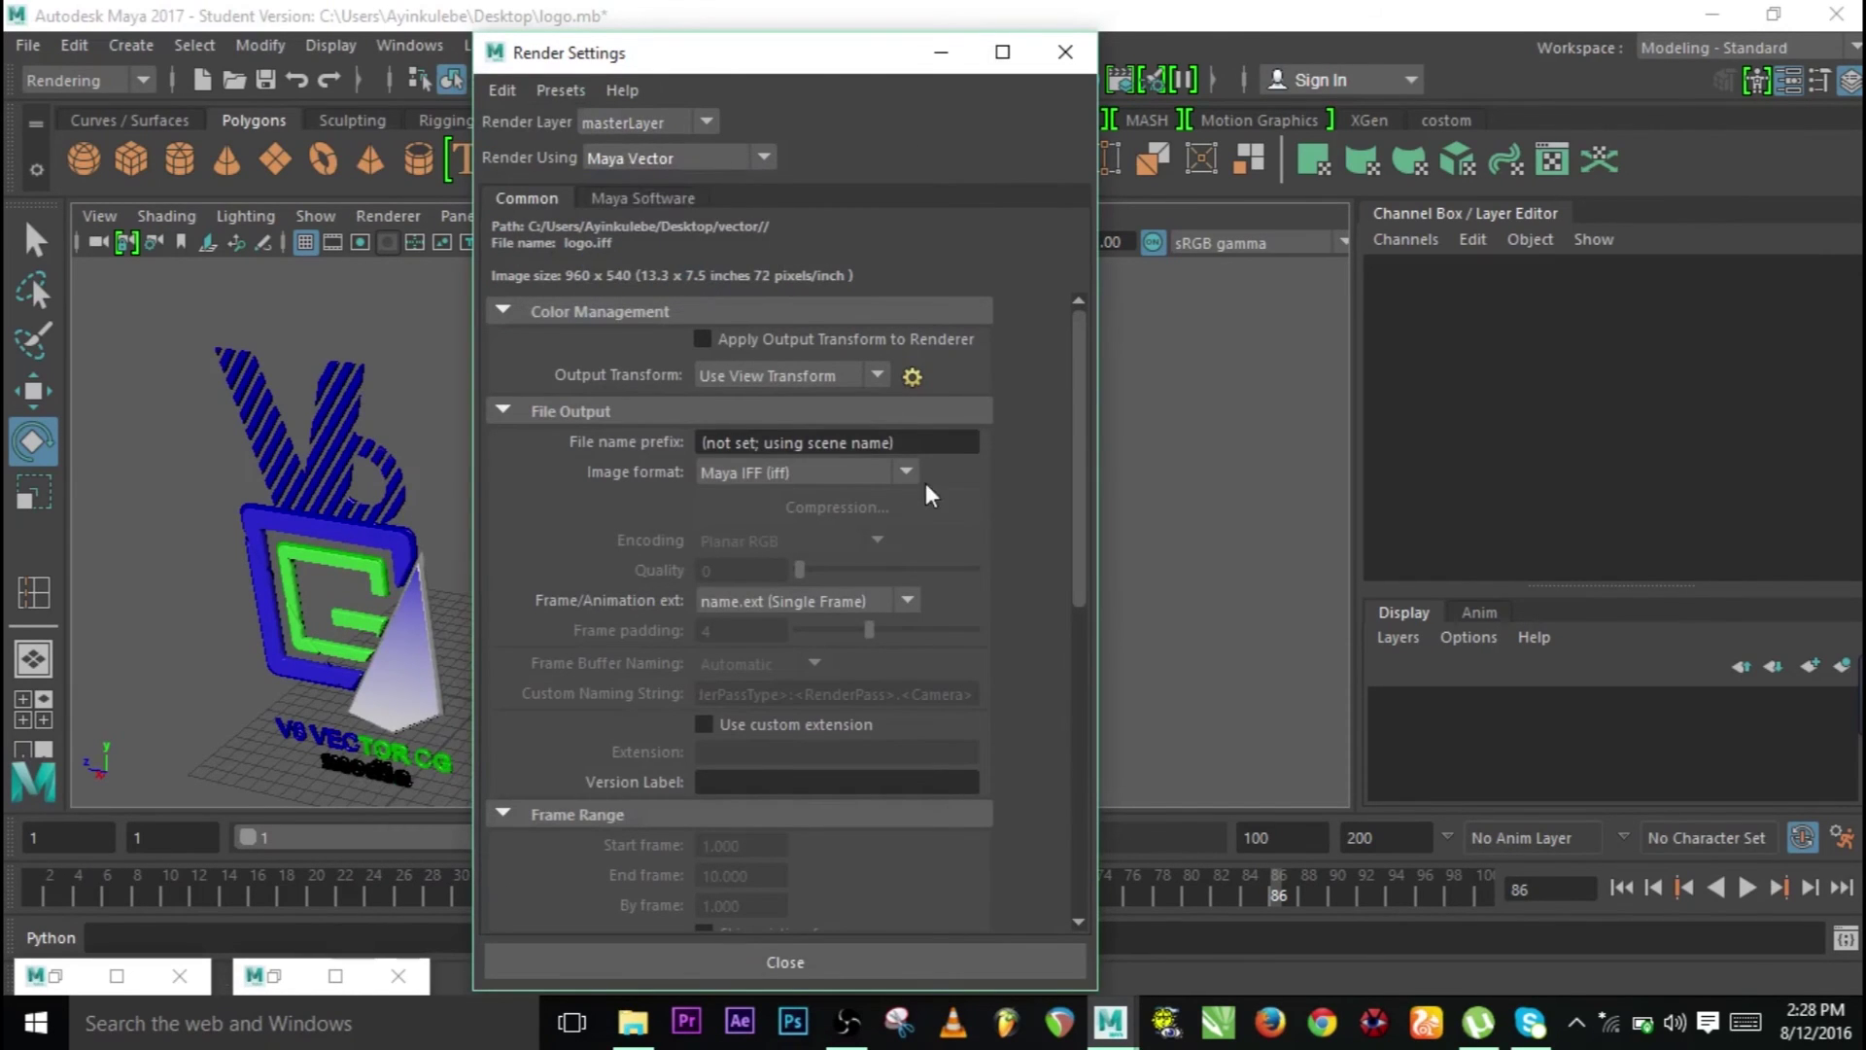
left_click(719, 158)
left_click(676, 297)
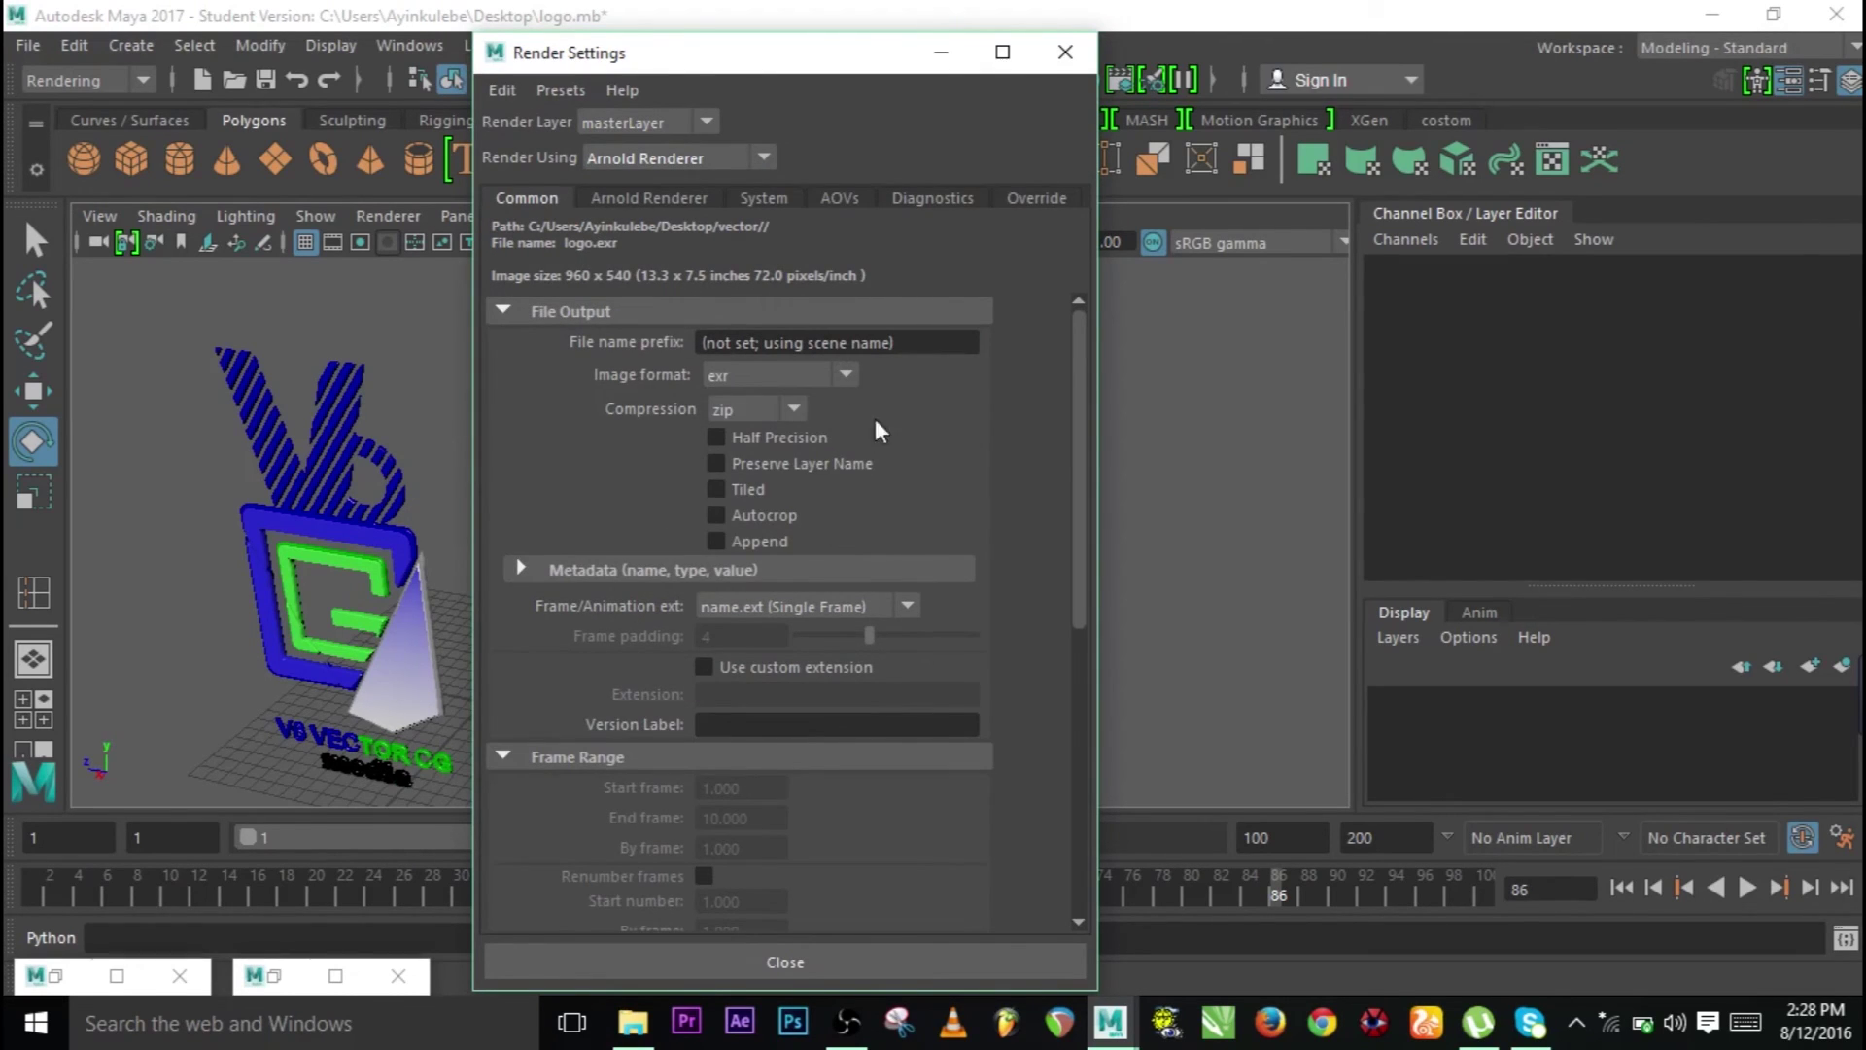
Step: Set the output image format to png and the frame/animation extension to name.#.ext with a frame padding of 4
left_click(830, 378)
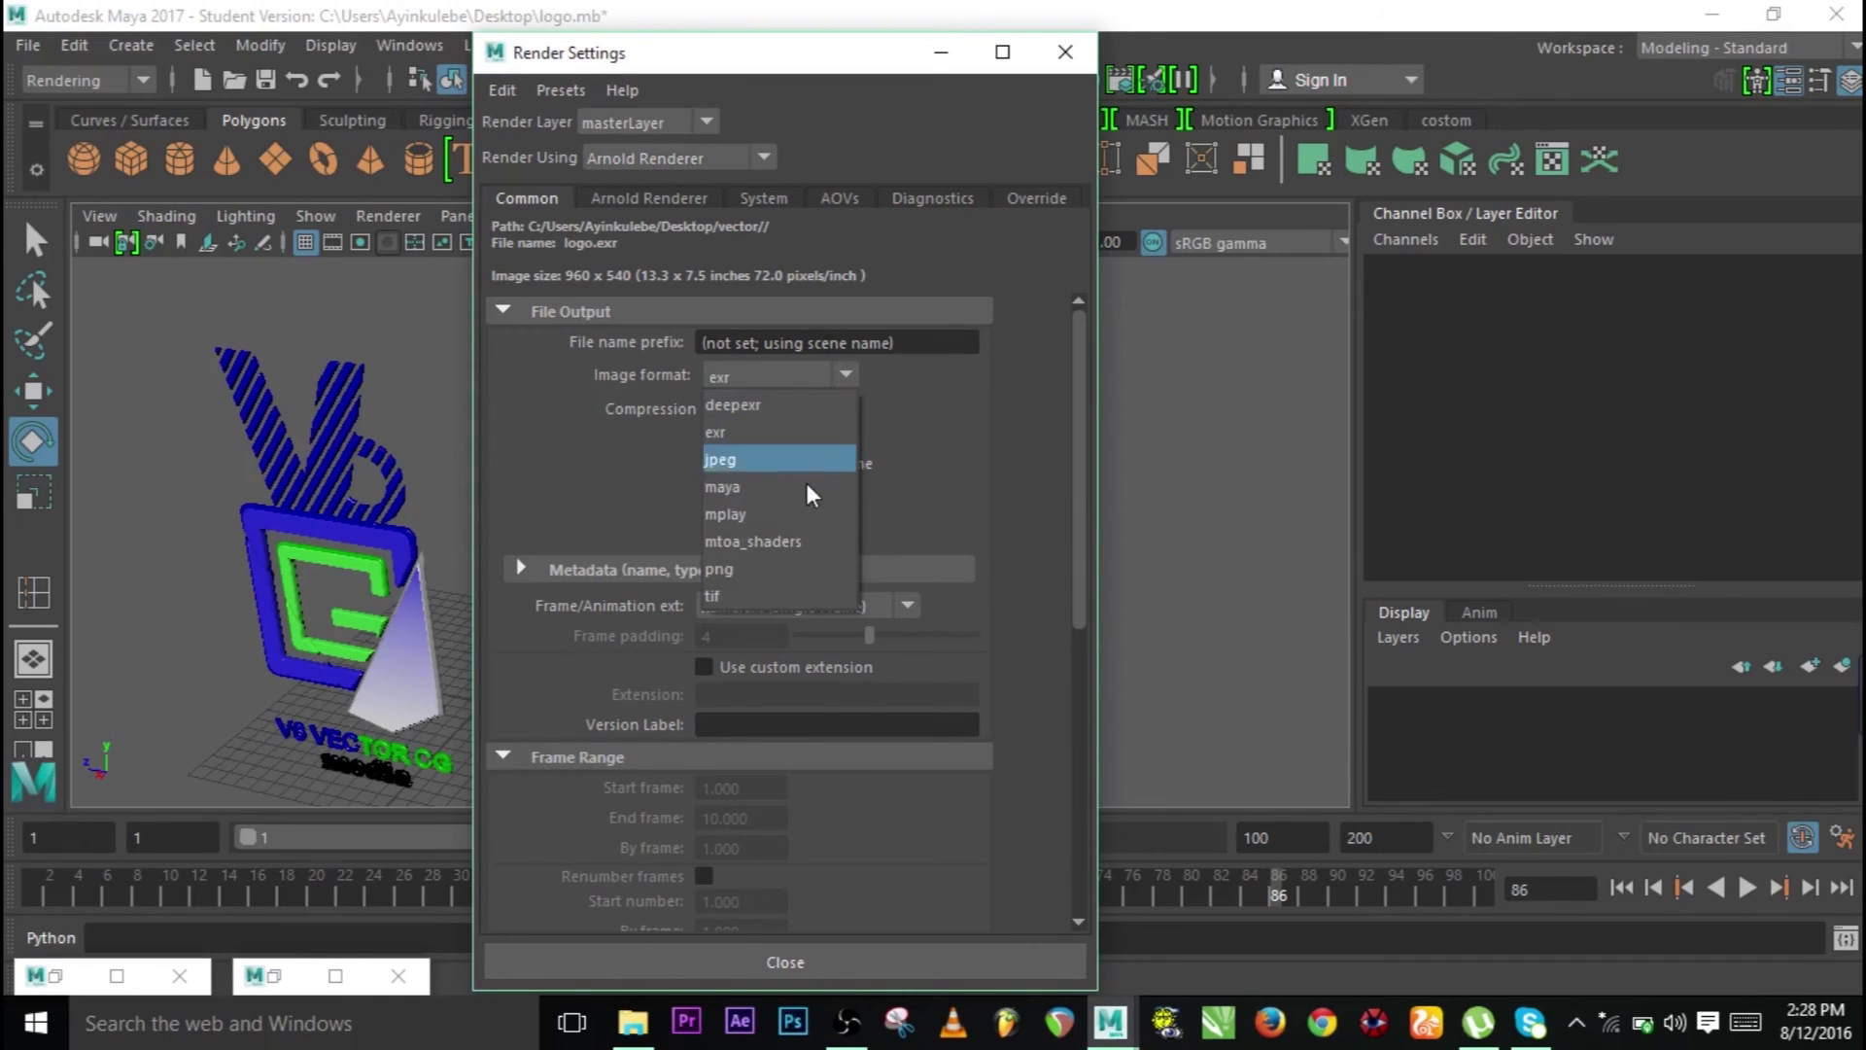
left_click(828, 570)
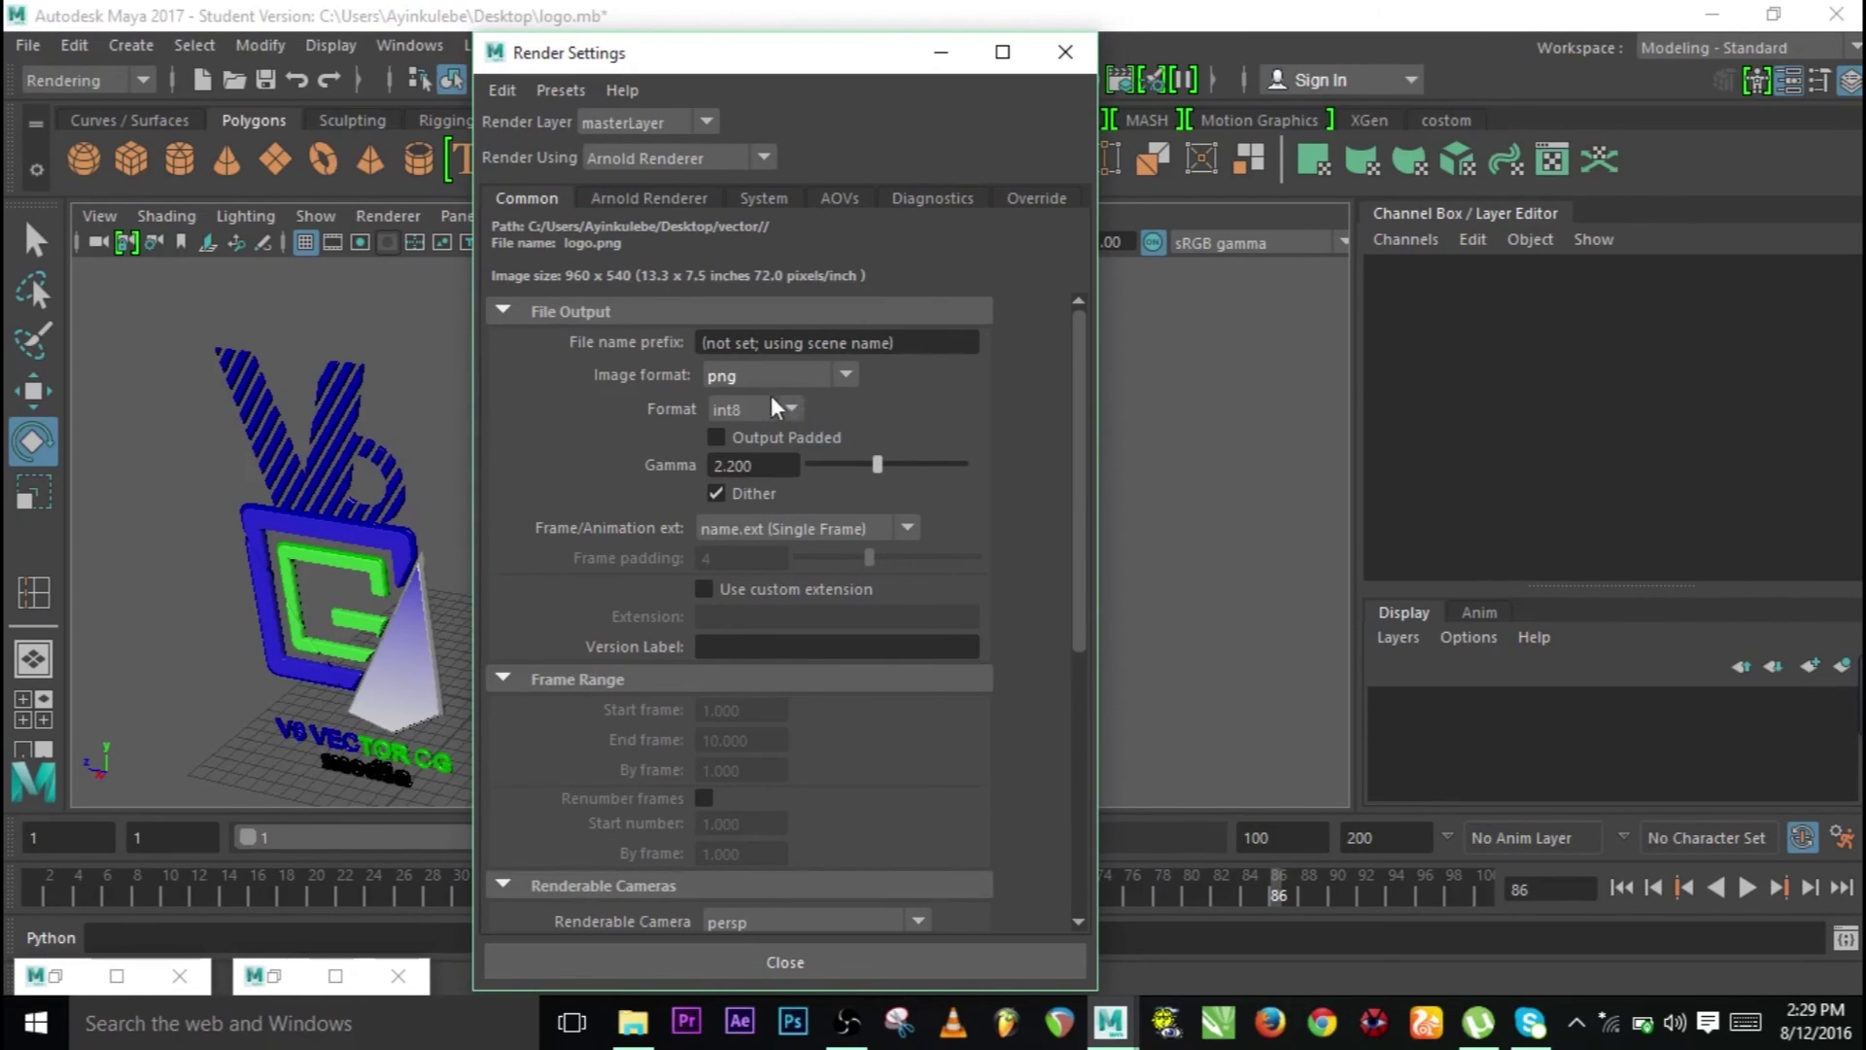
scroll(778, 379, "down", 3)
left_click(892, 391)
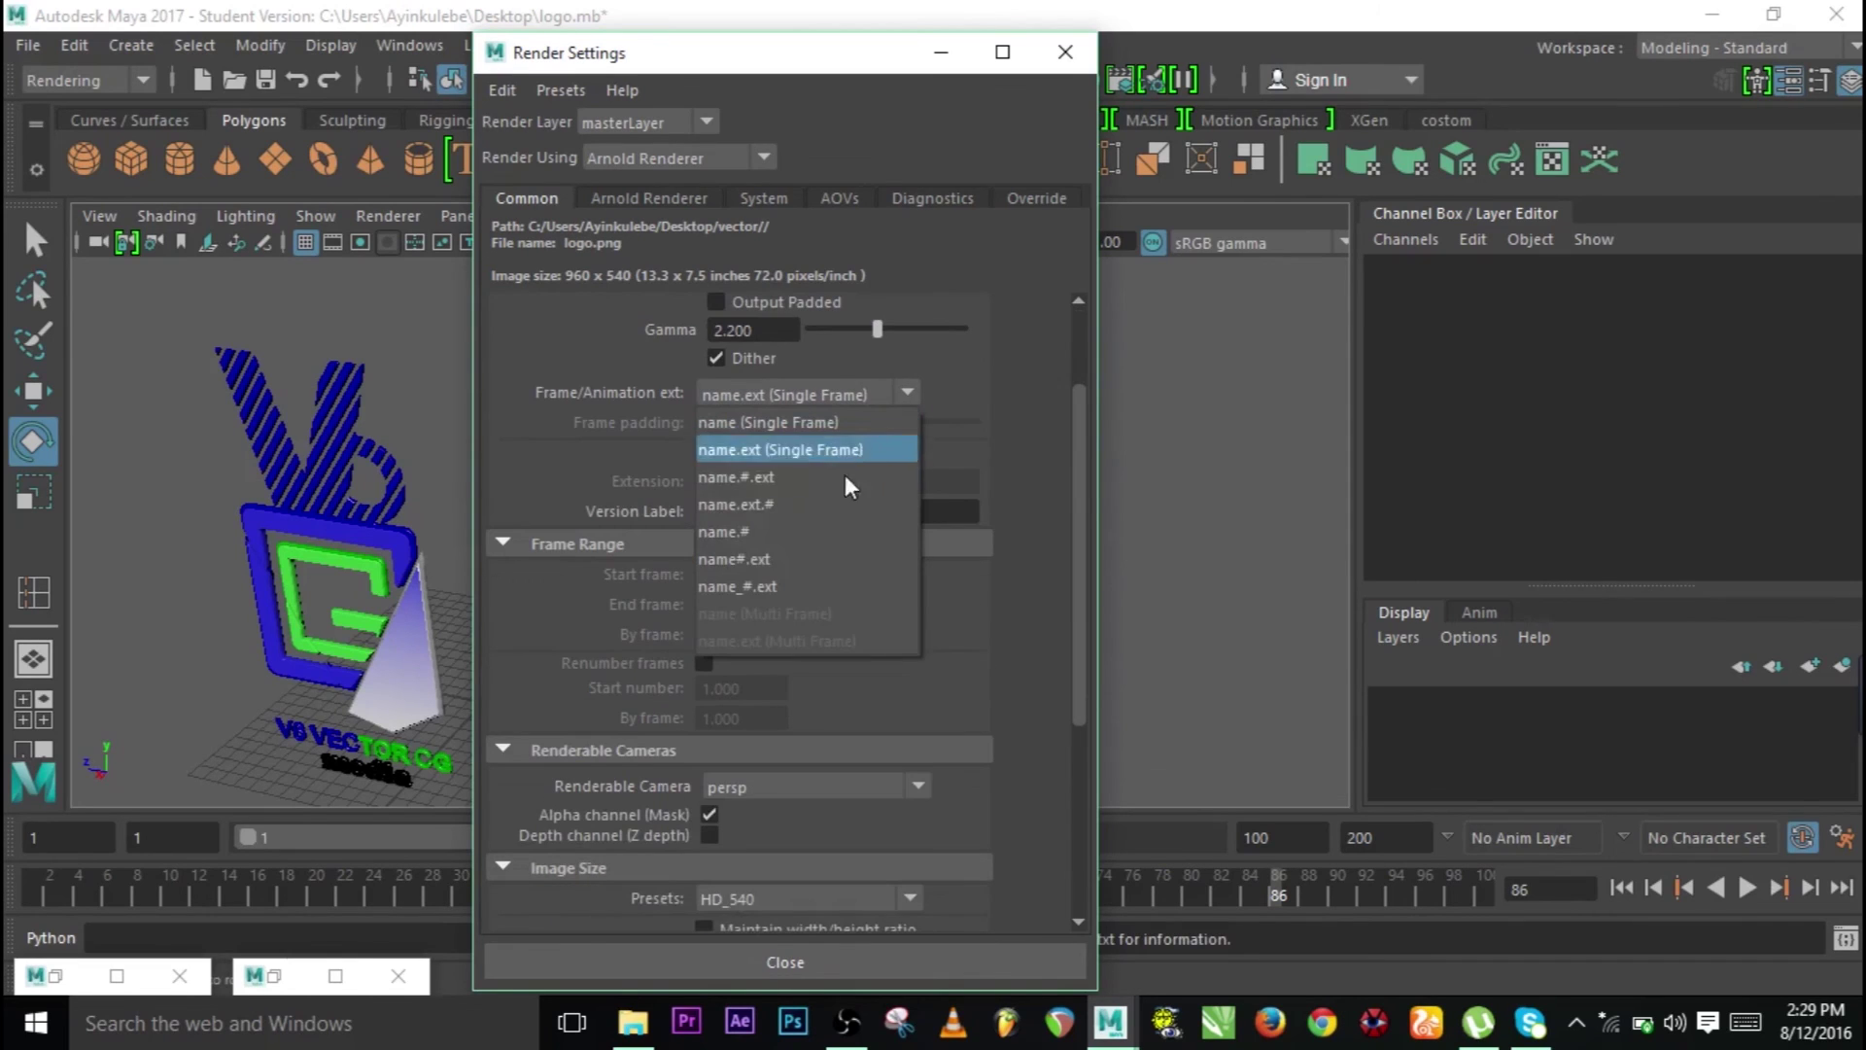
left_click(787, 477)
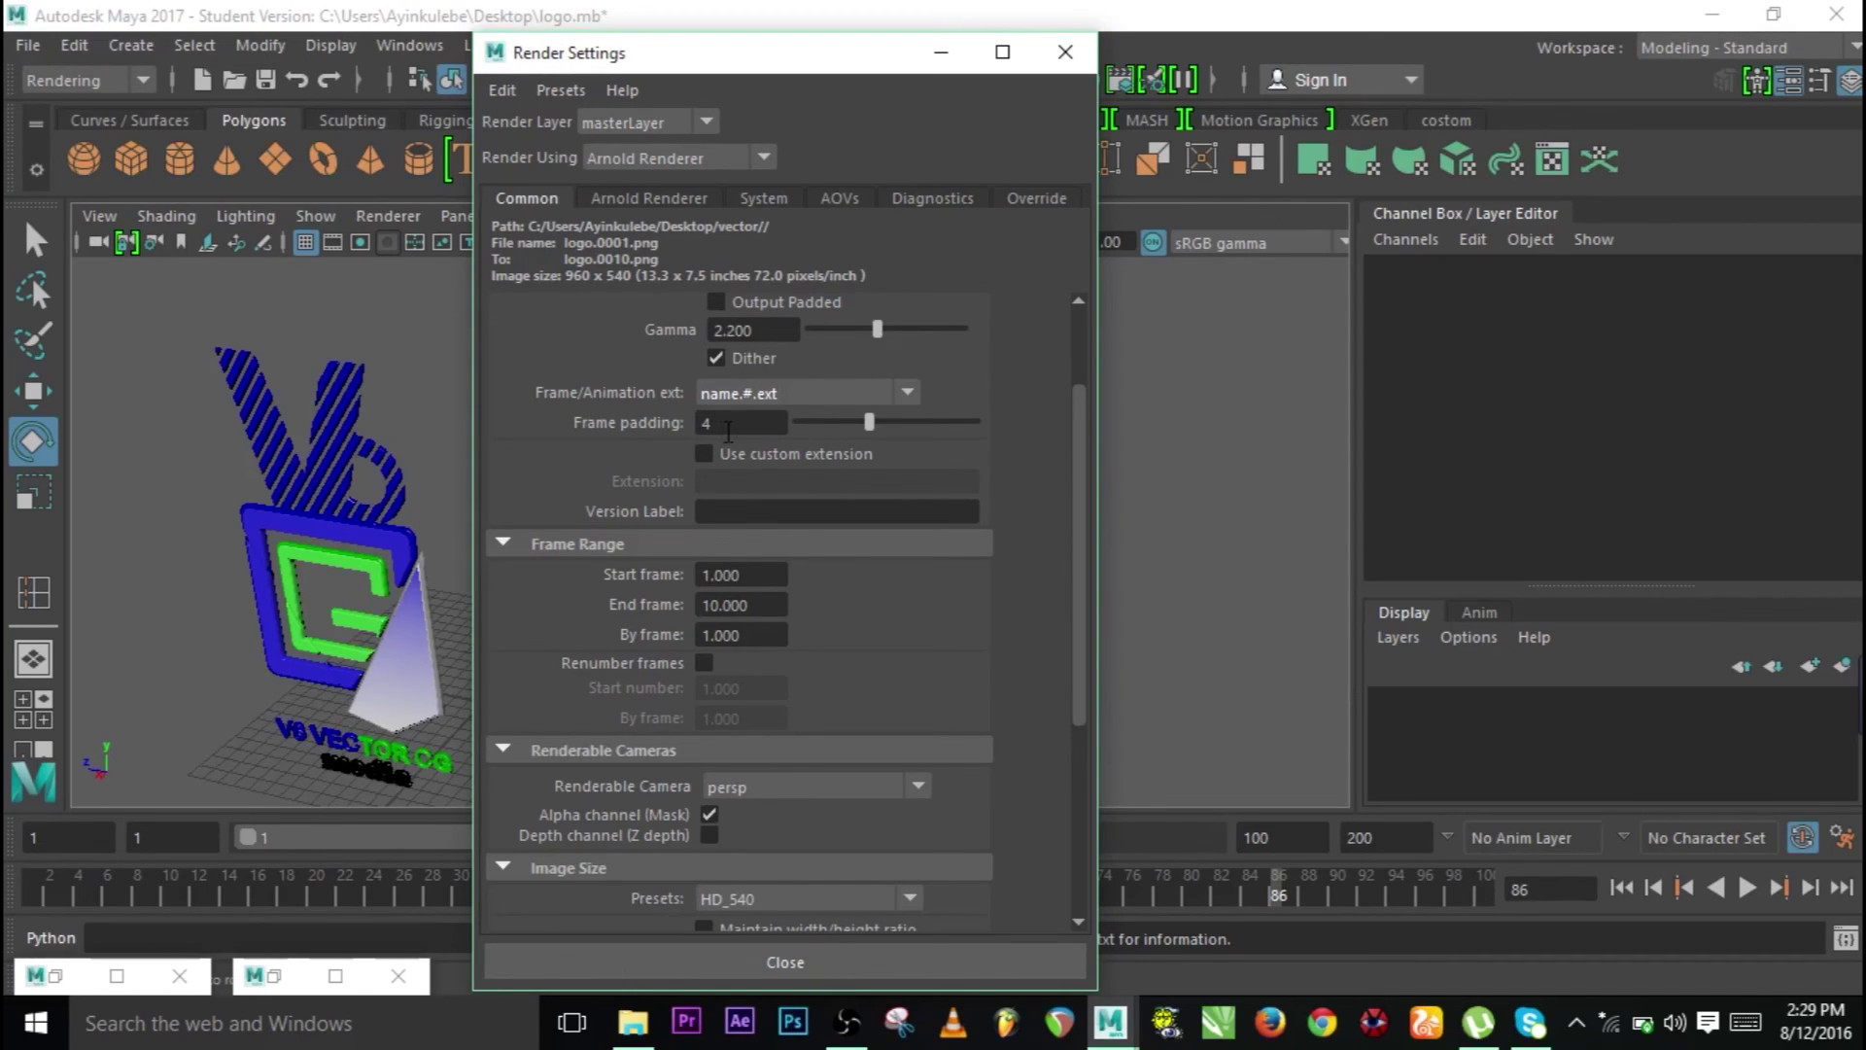
left_click_drag(868, 423, 853, 423)
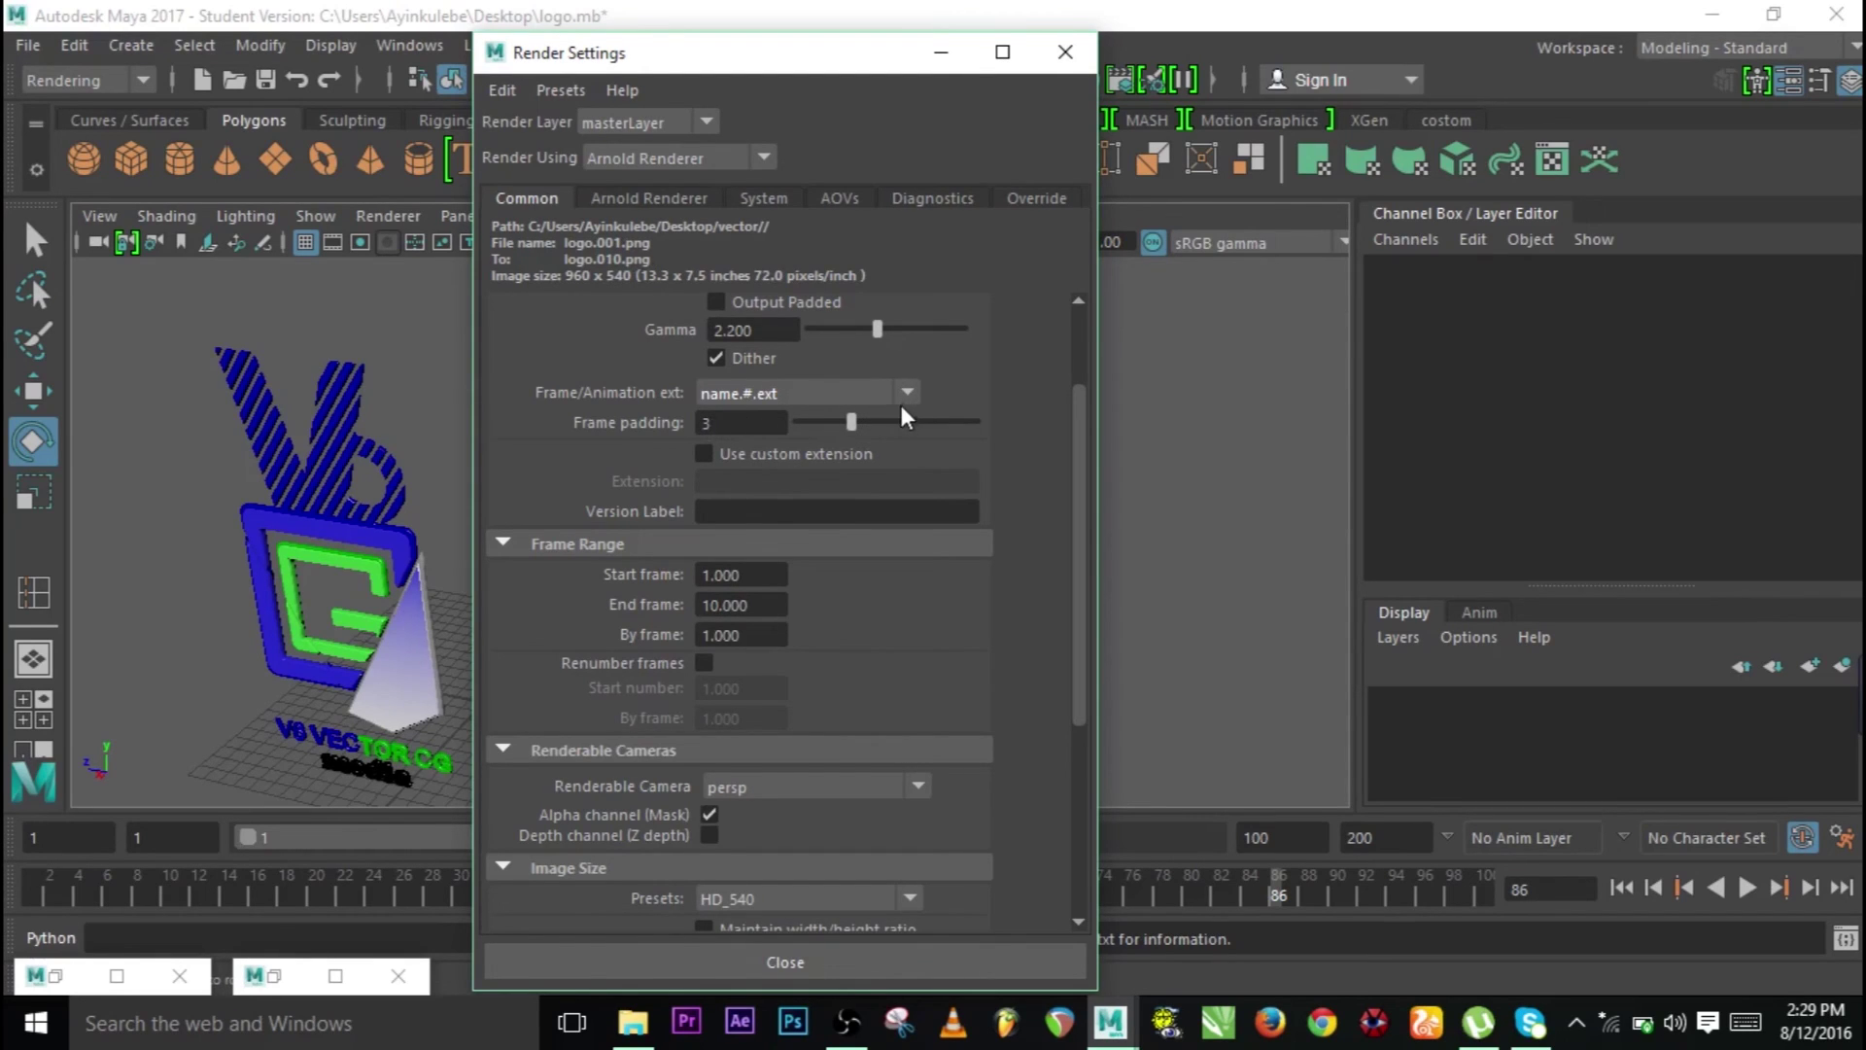
left_click_drag(852, 423, 868, 423)
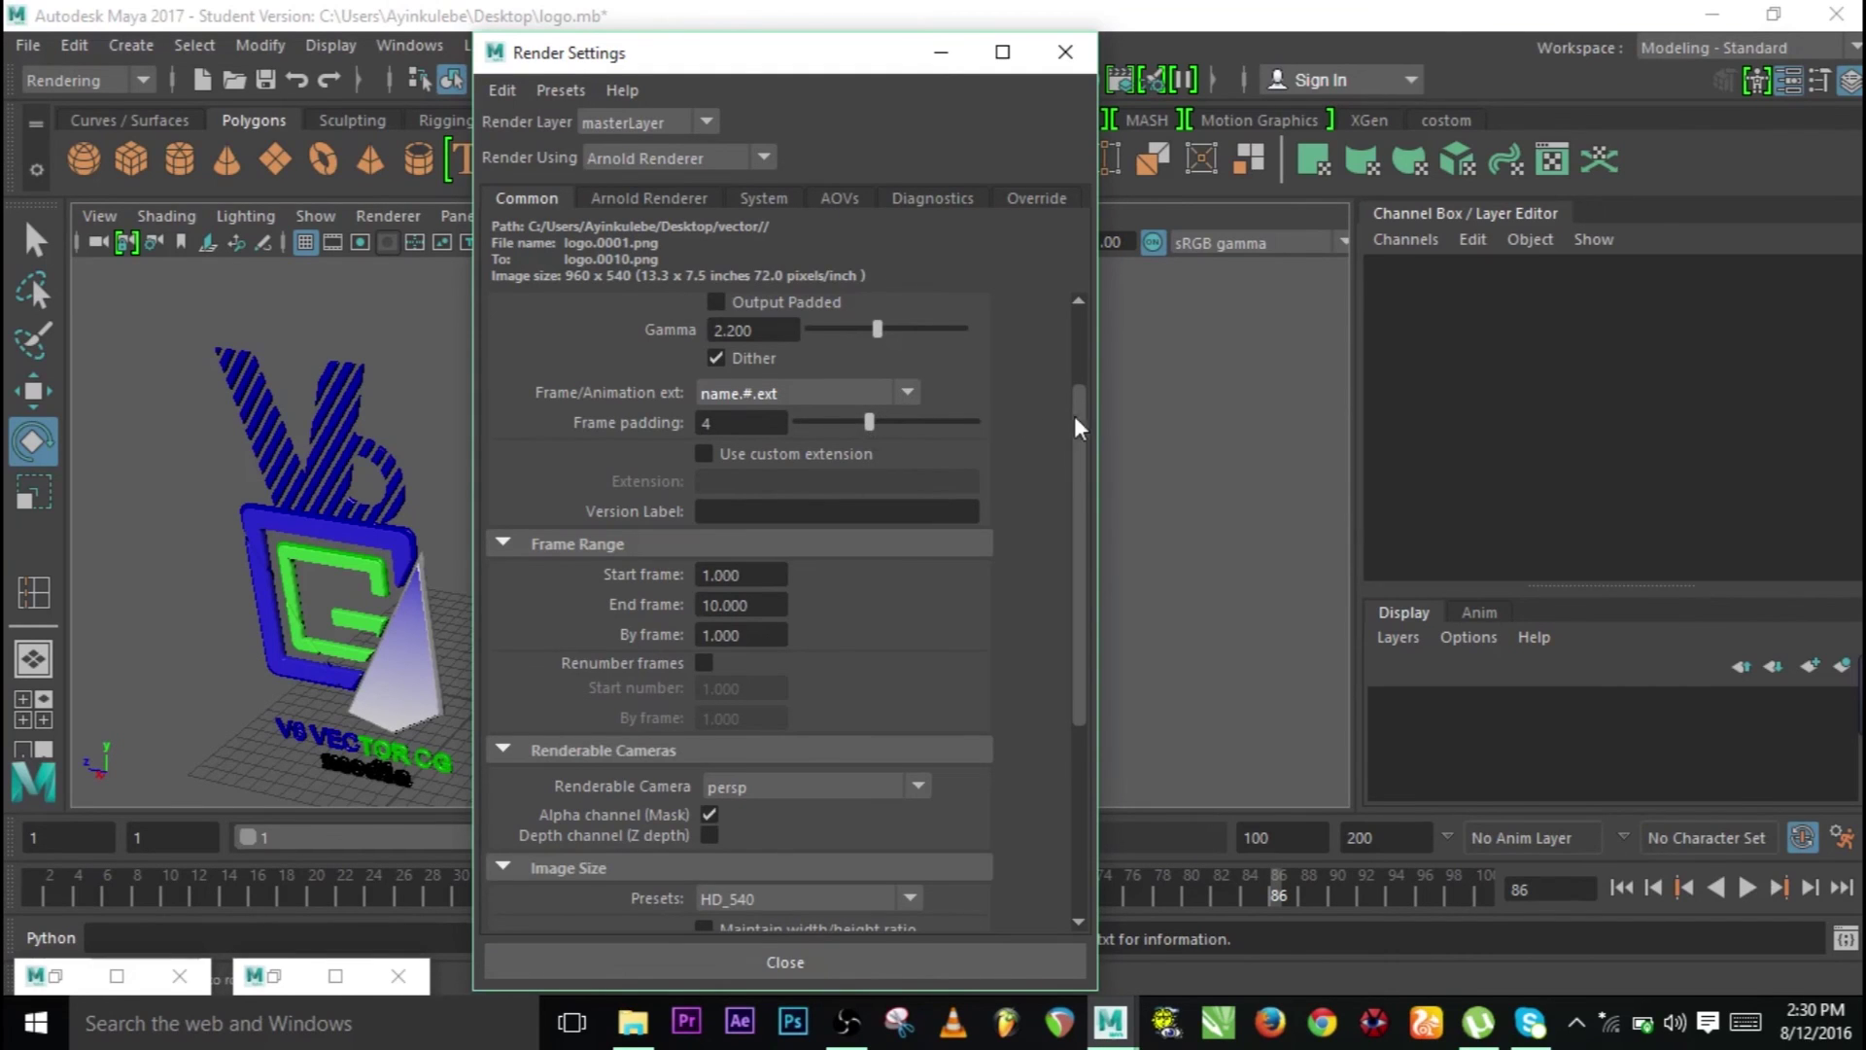
Step: Set the render range's end frame to 86 and keep persp as the renderable camera
scroll(1077, 420, "down", 3)
left_click(705, 430)
left_click(761, 461)
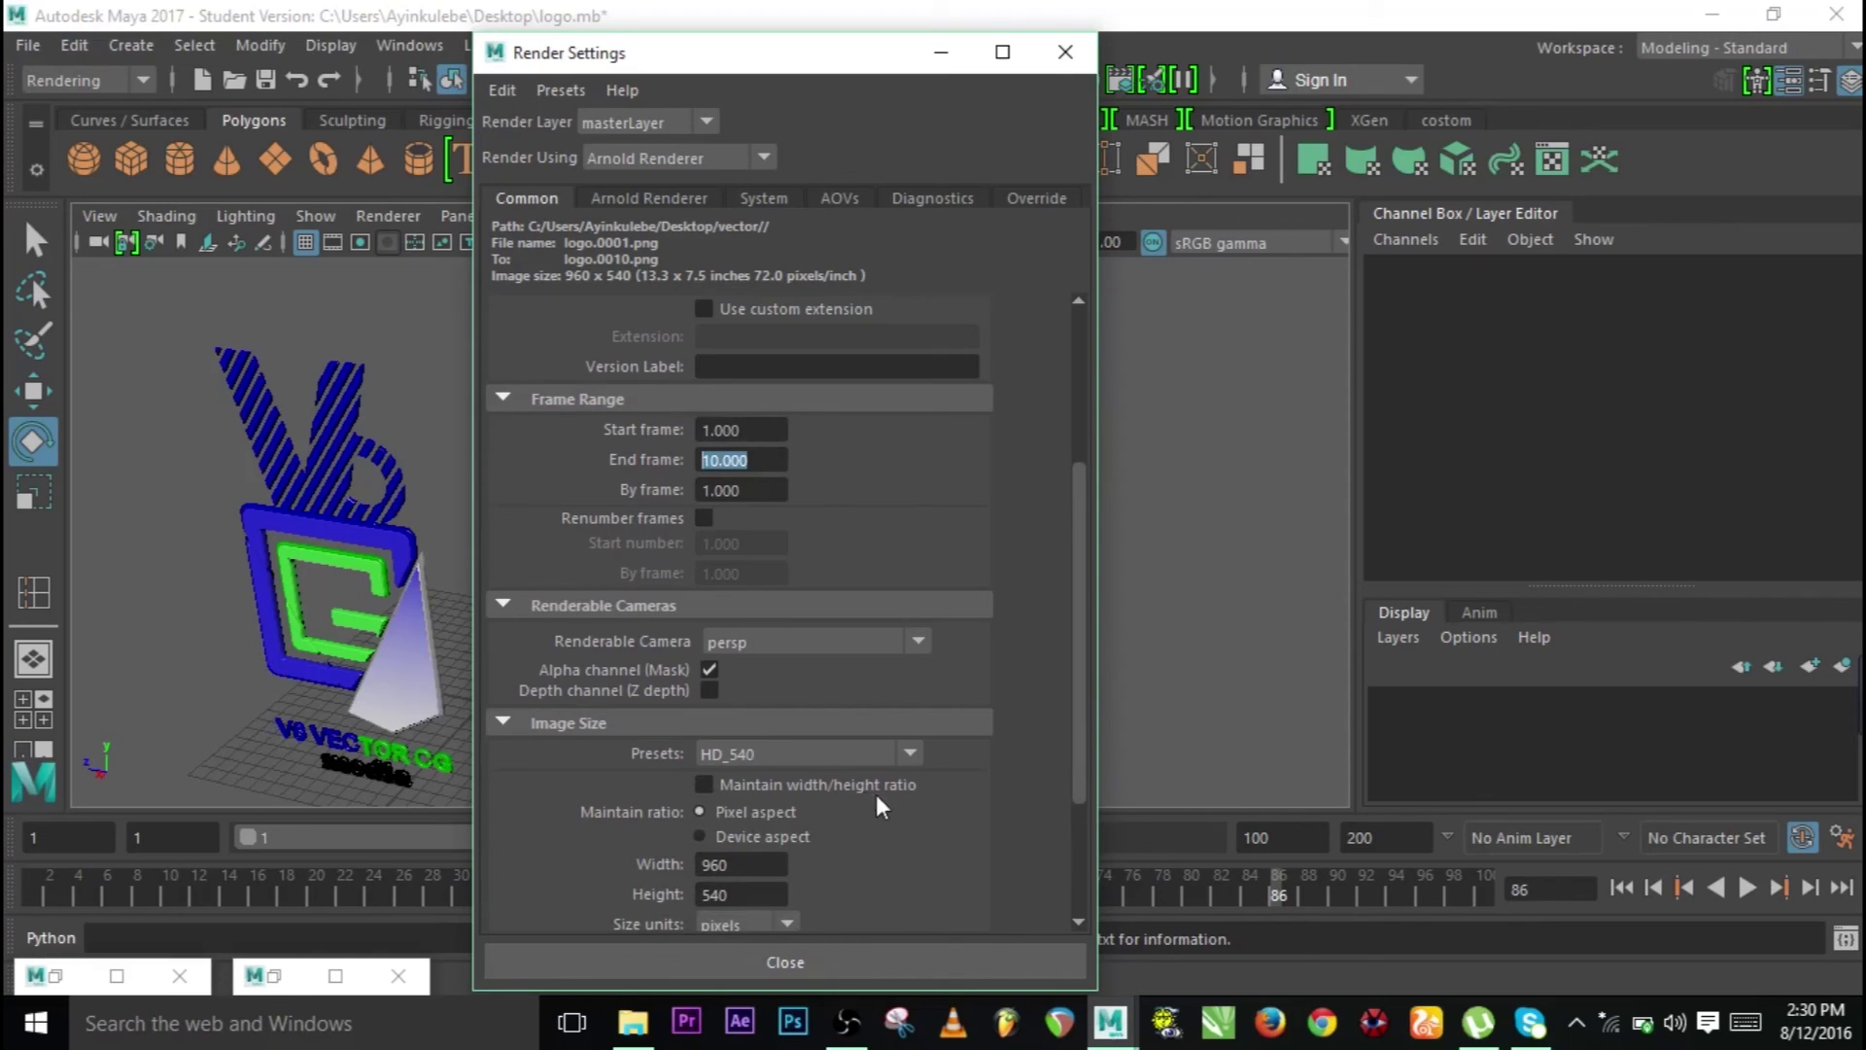
type("86")
key("Return")
left_click(890, 640)
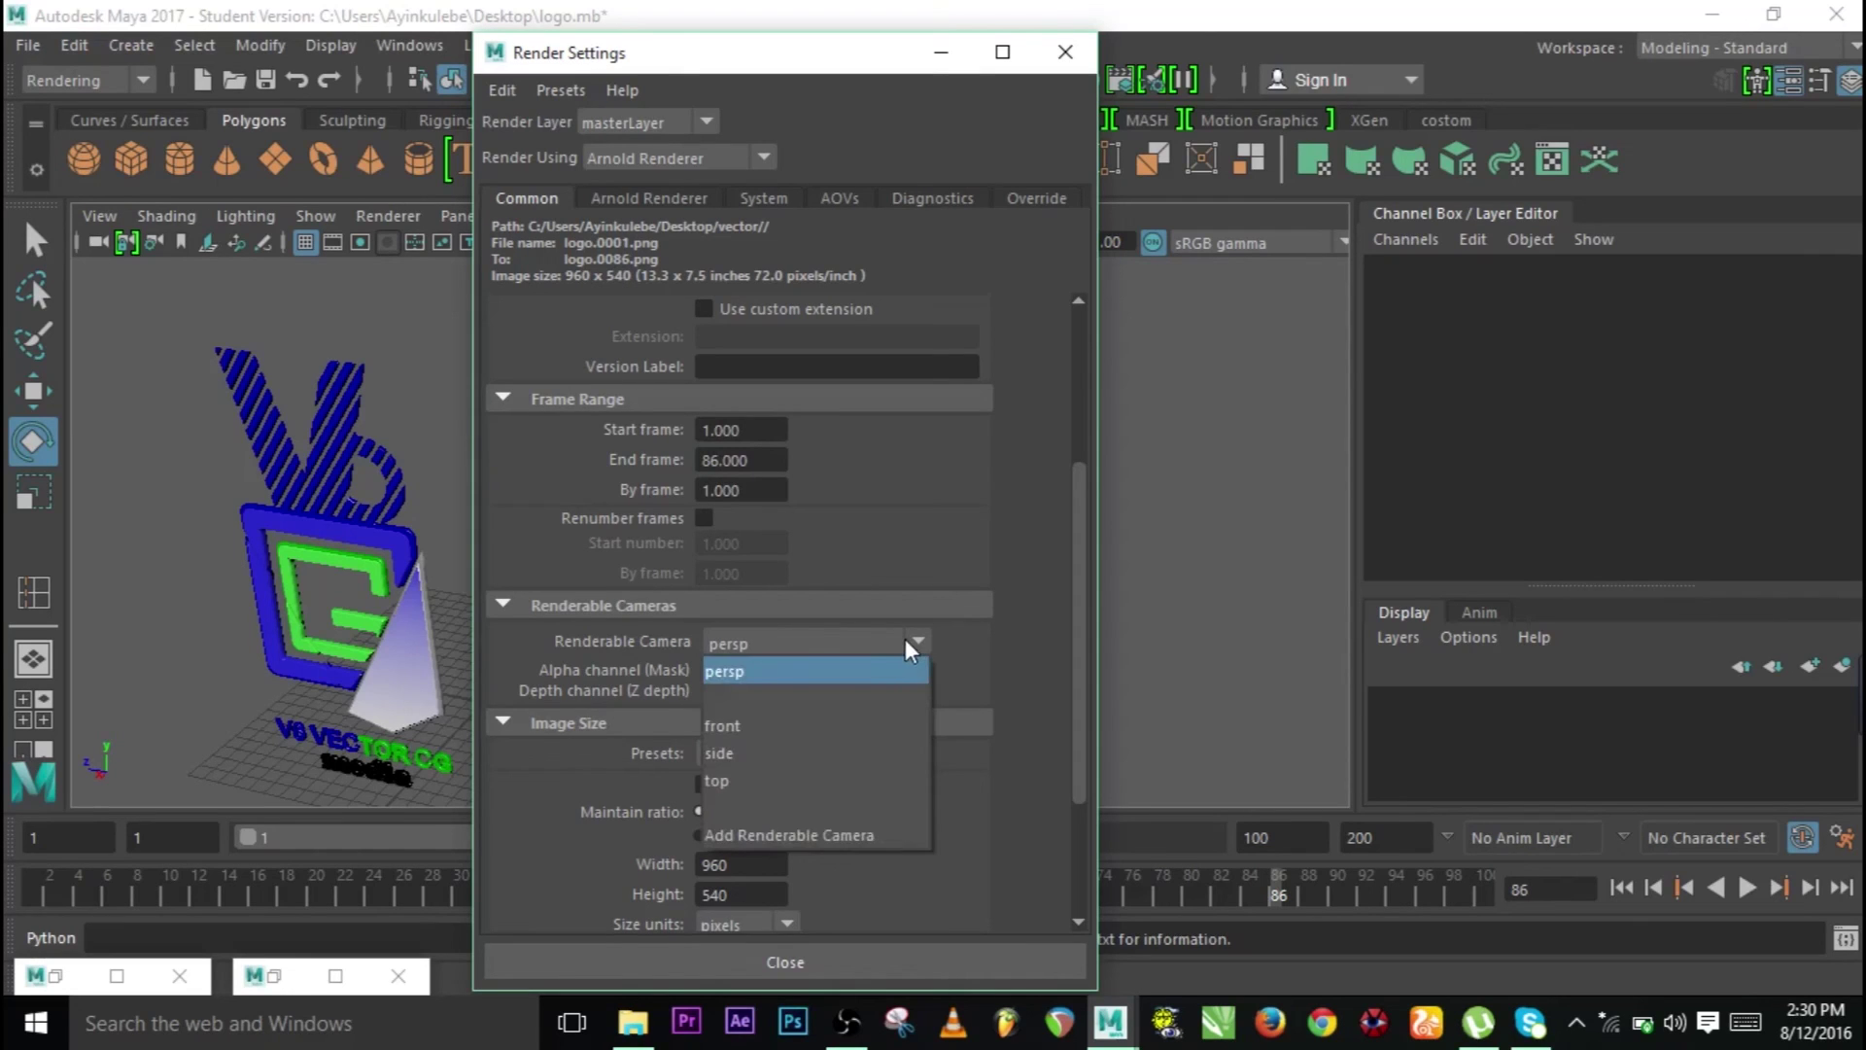
left_click(911, 640)
Step: Apply the HD_1080 image size preset and close the Render Settings
left_click_drag(1075, 581, 1088, 695)
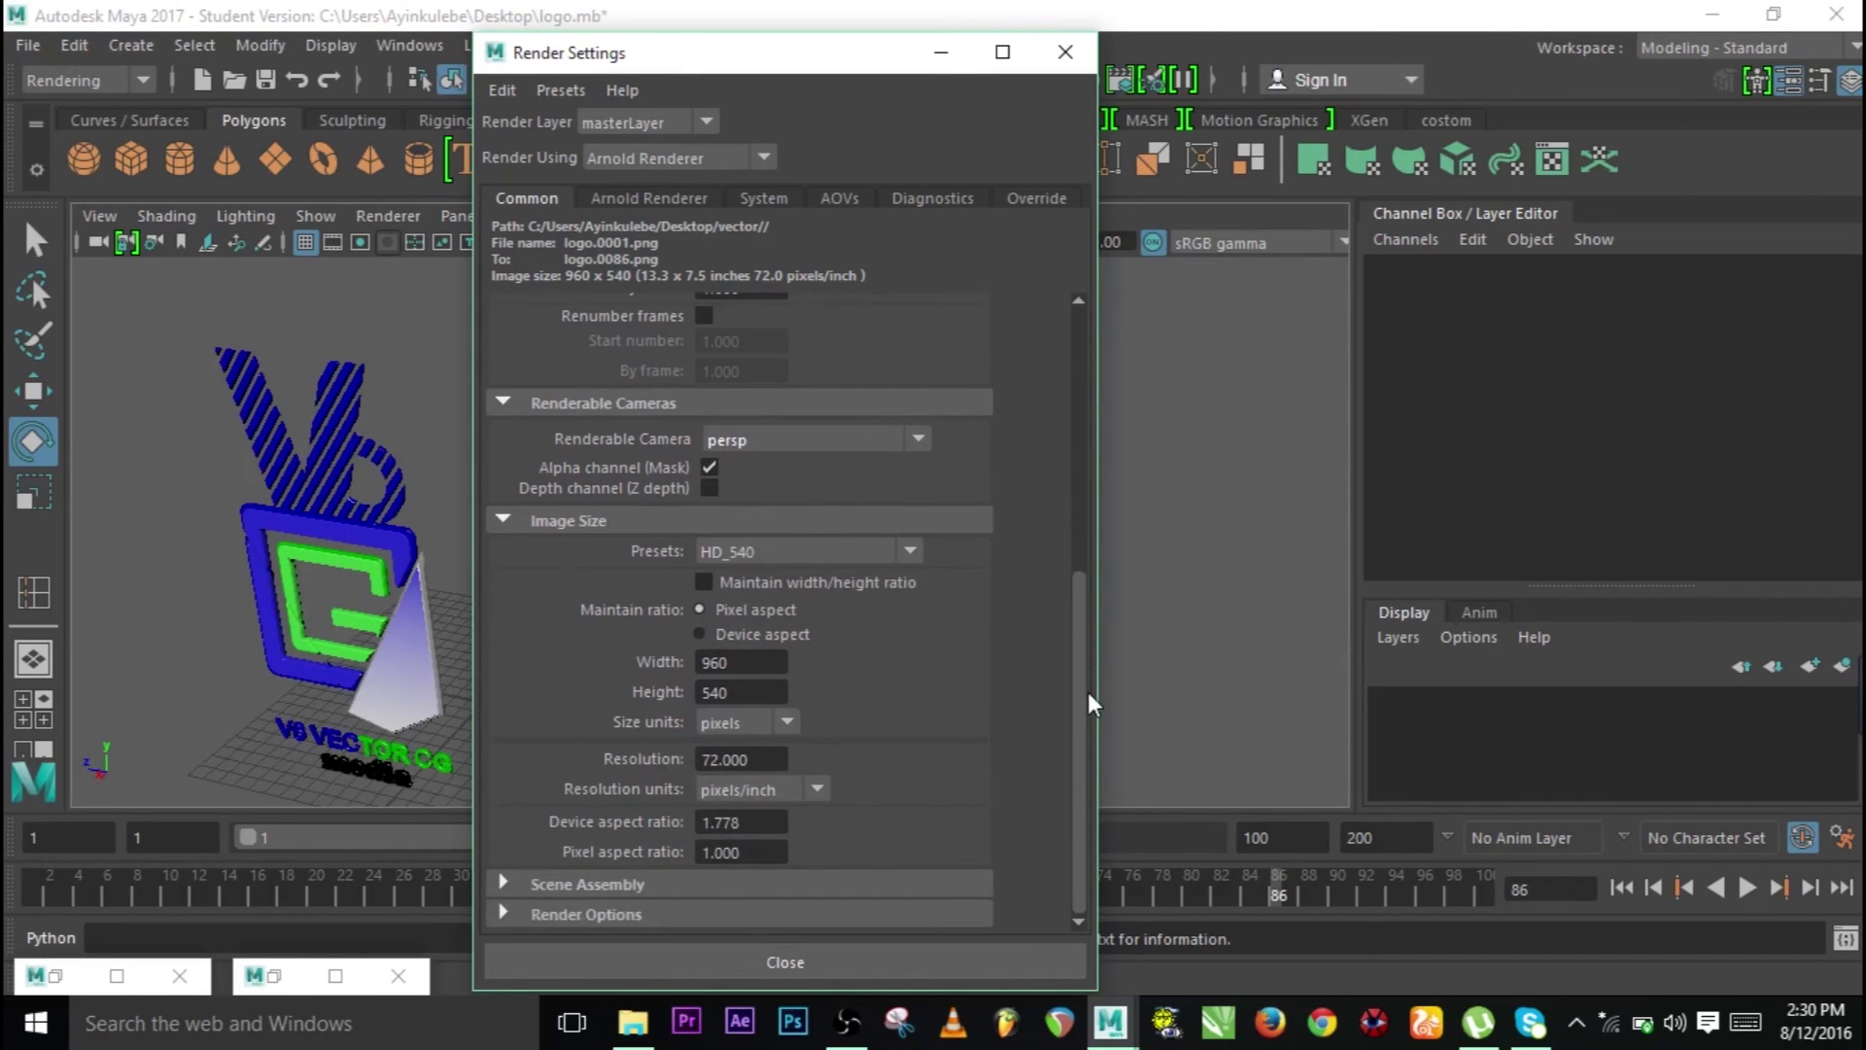
left_click(813, 552)
mouse_move(919, 653)
left_mouse_down()
mouse_move(929, 686)
mouse_move(925, 661)
left_mouse_up()
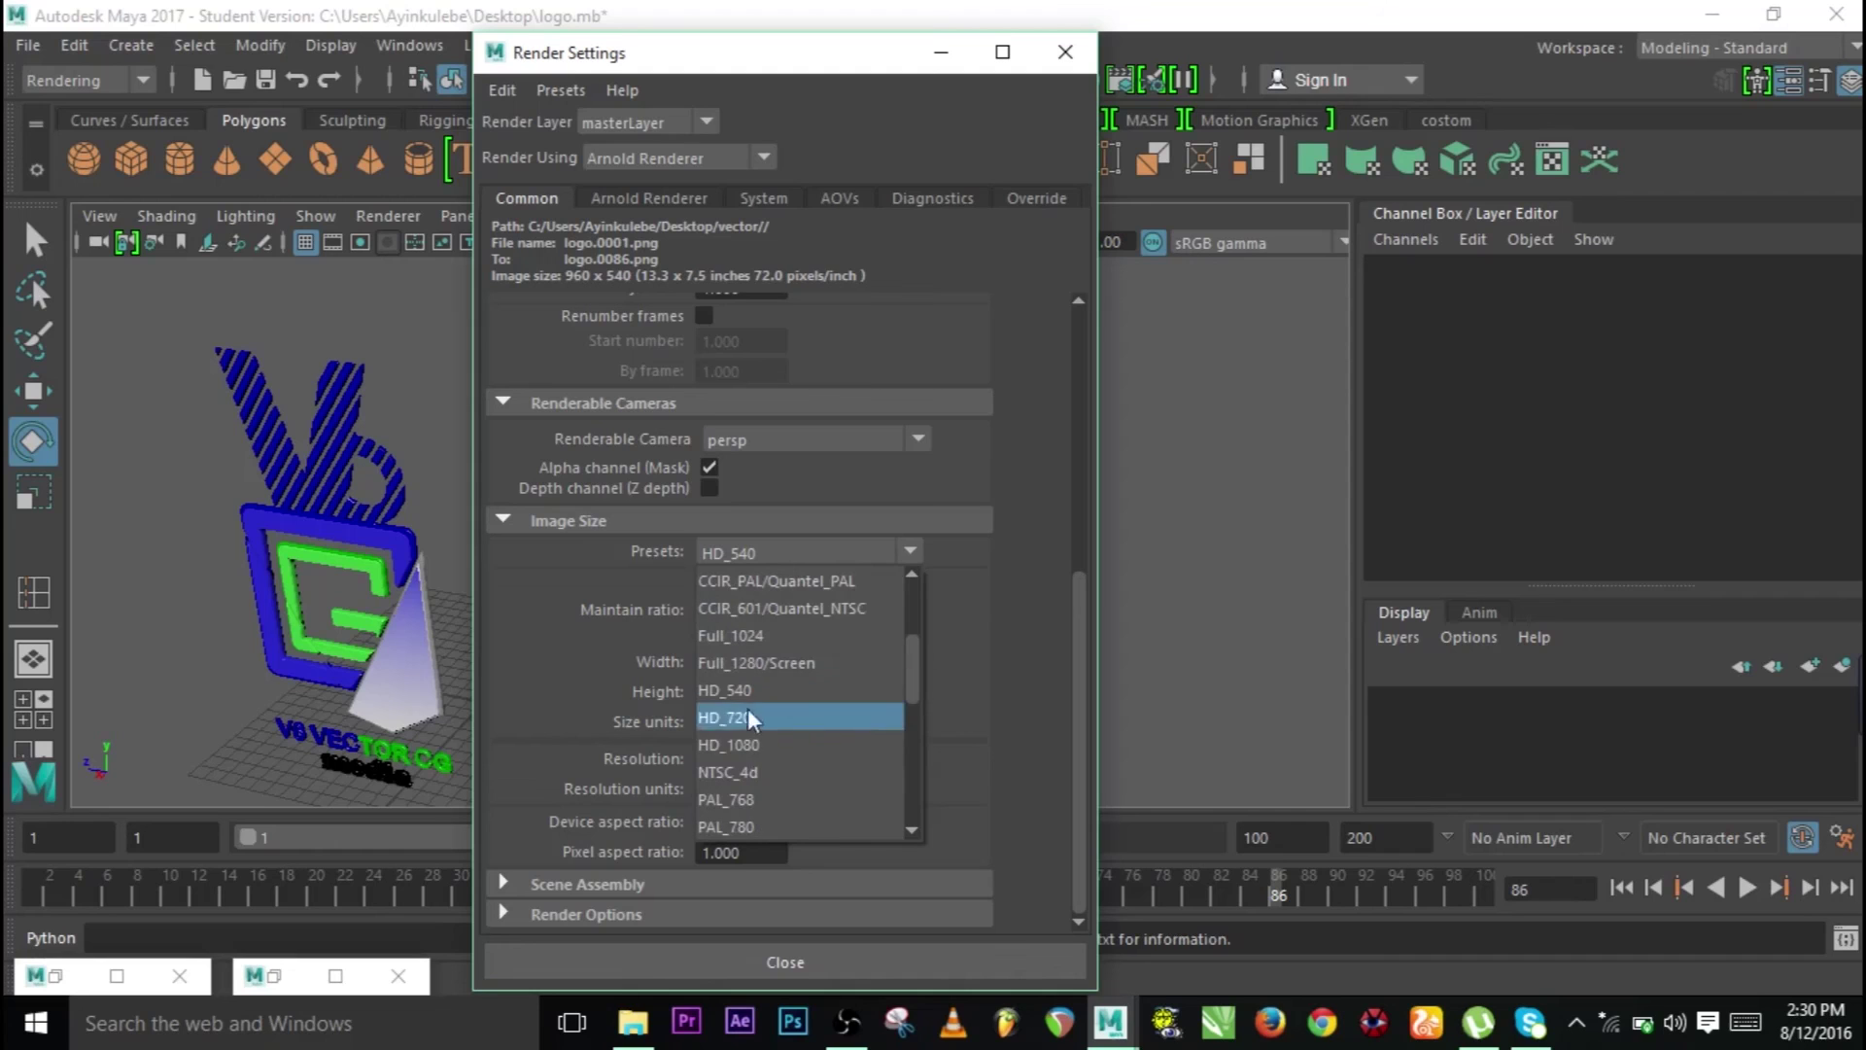
left_click(749, 746)
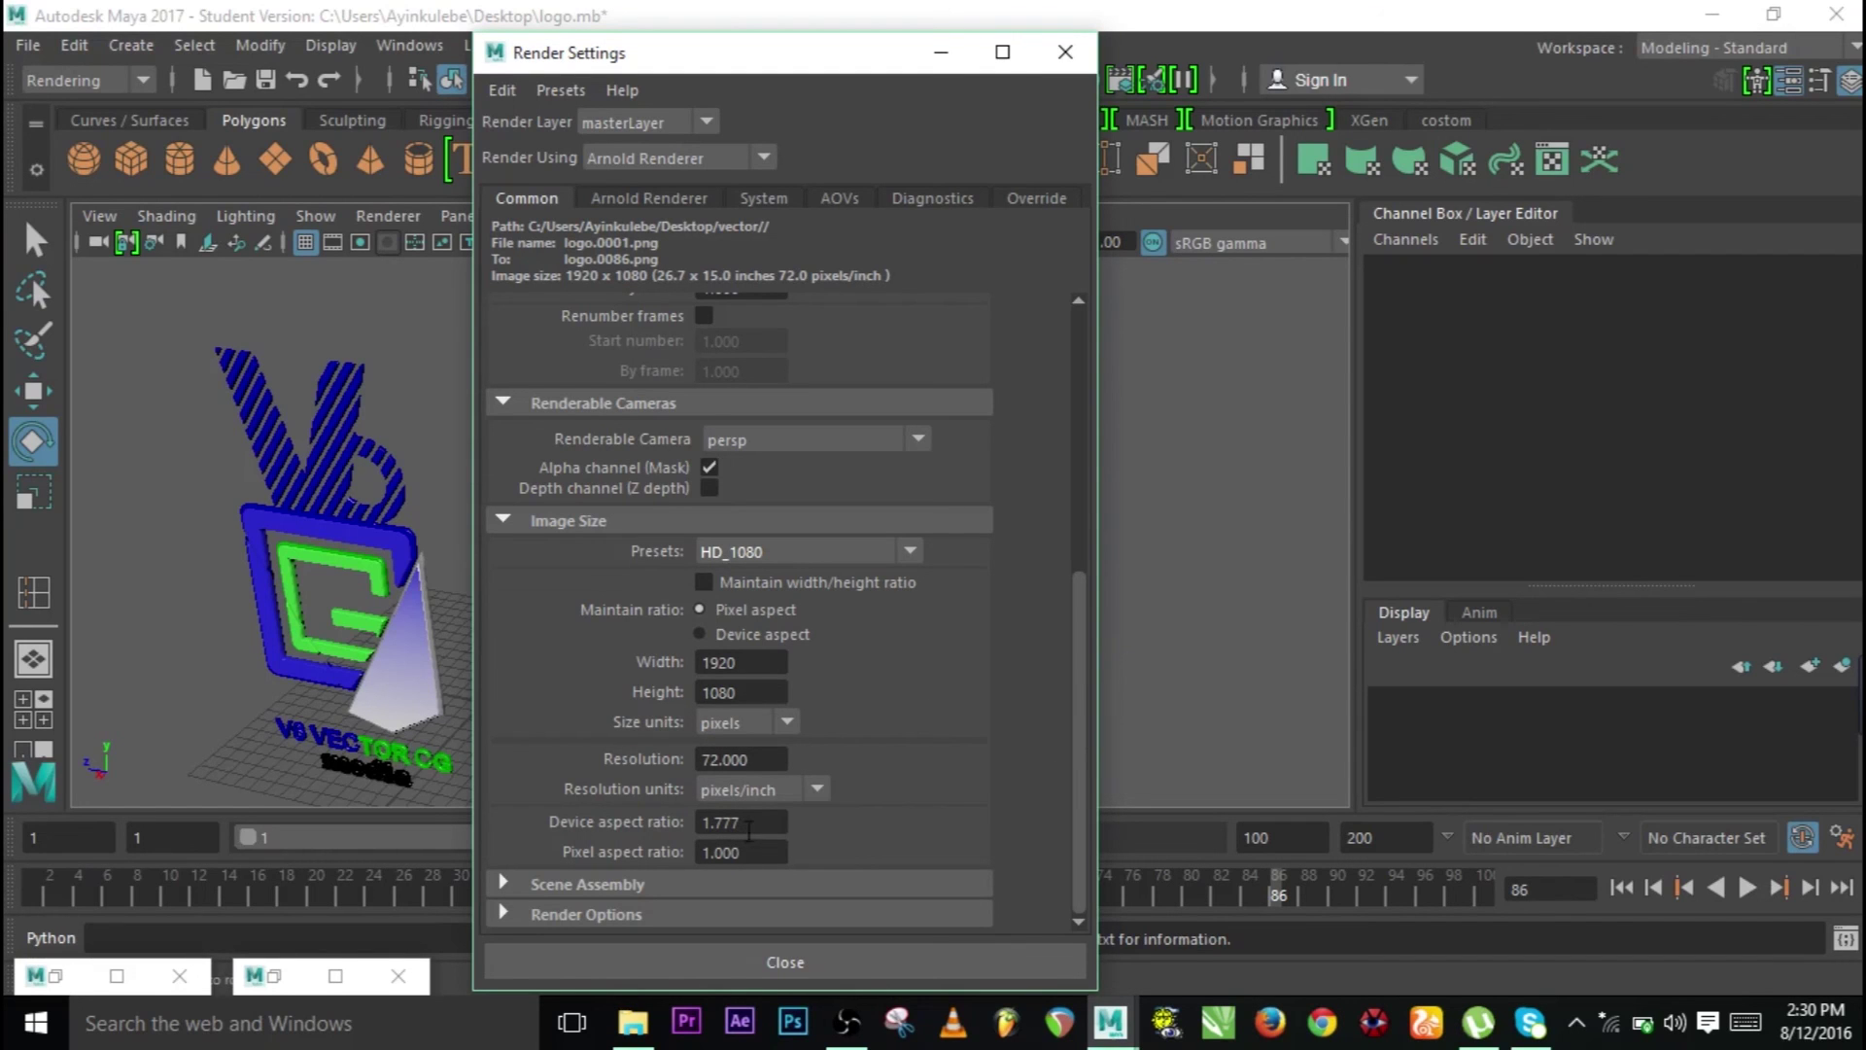
left_click(745, 967)
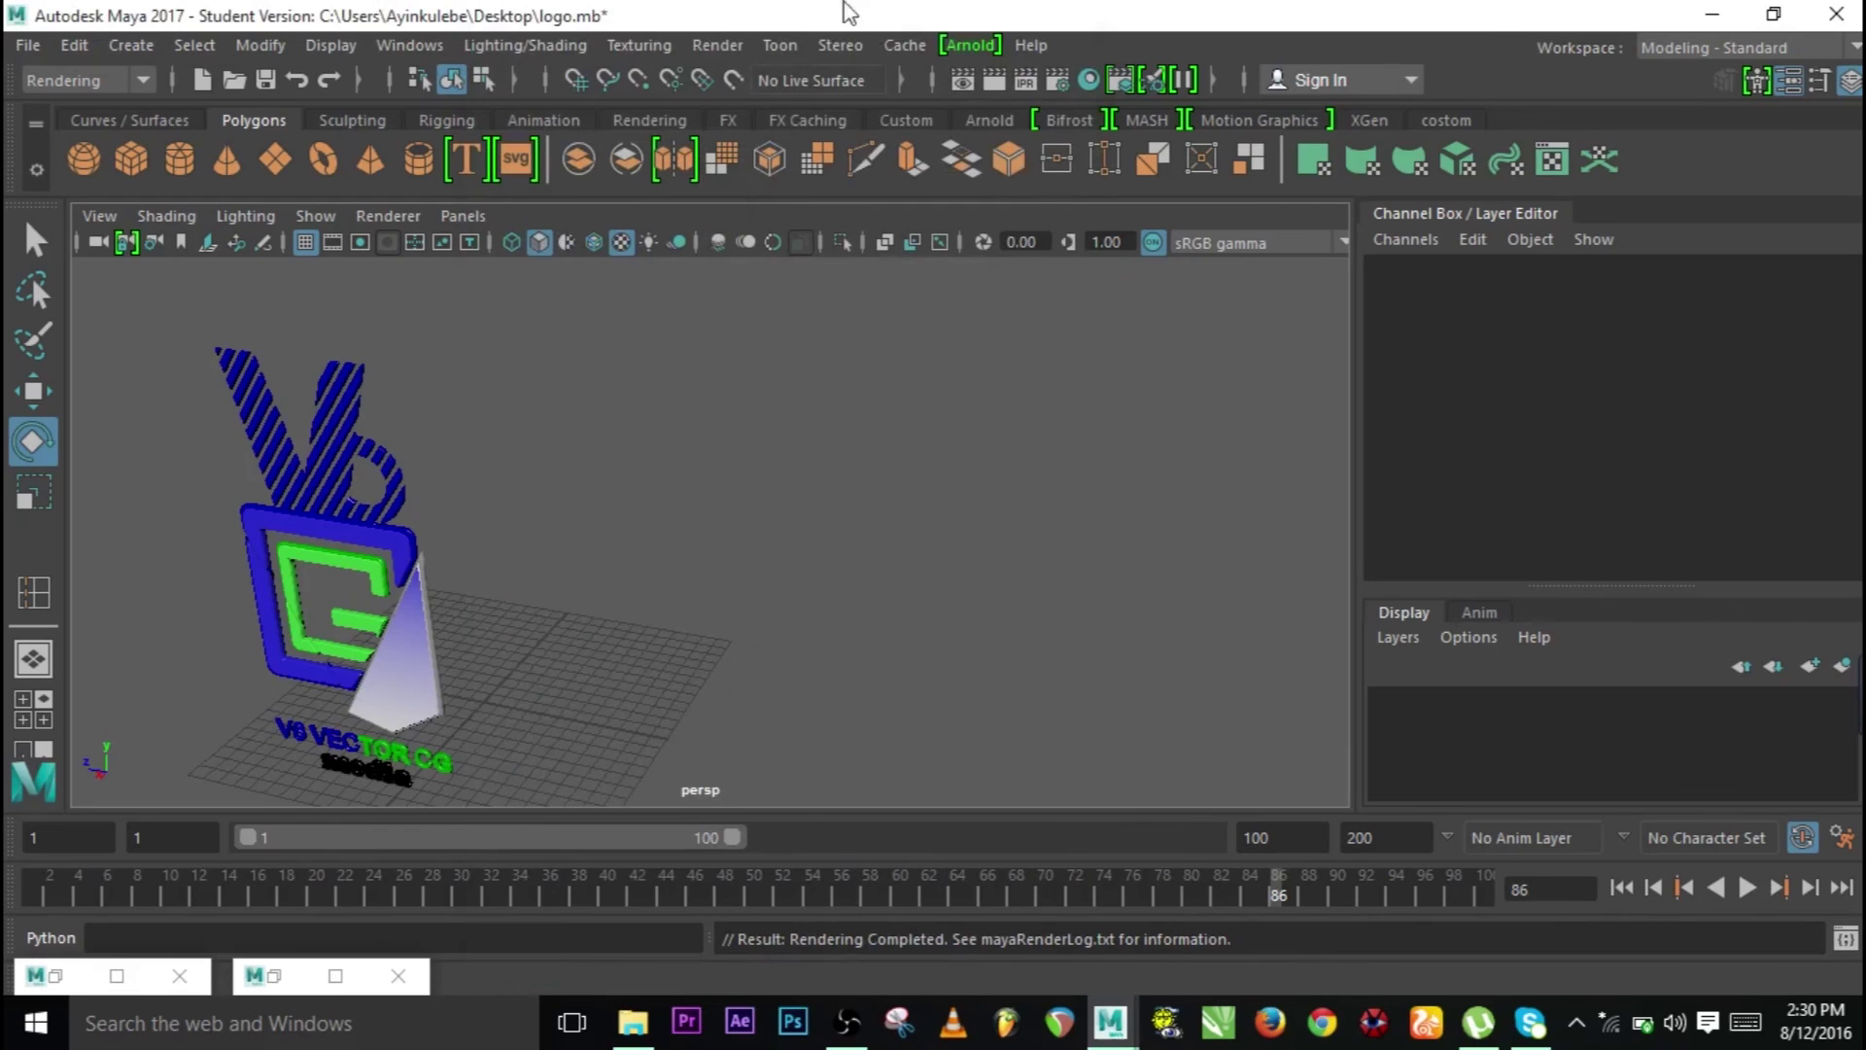
Step: Open the Render Sequence options and move their window clear of the logo
left_click(719, 45)
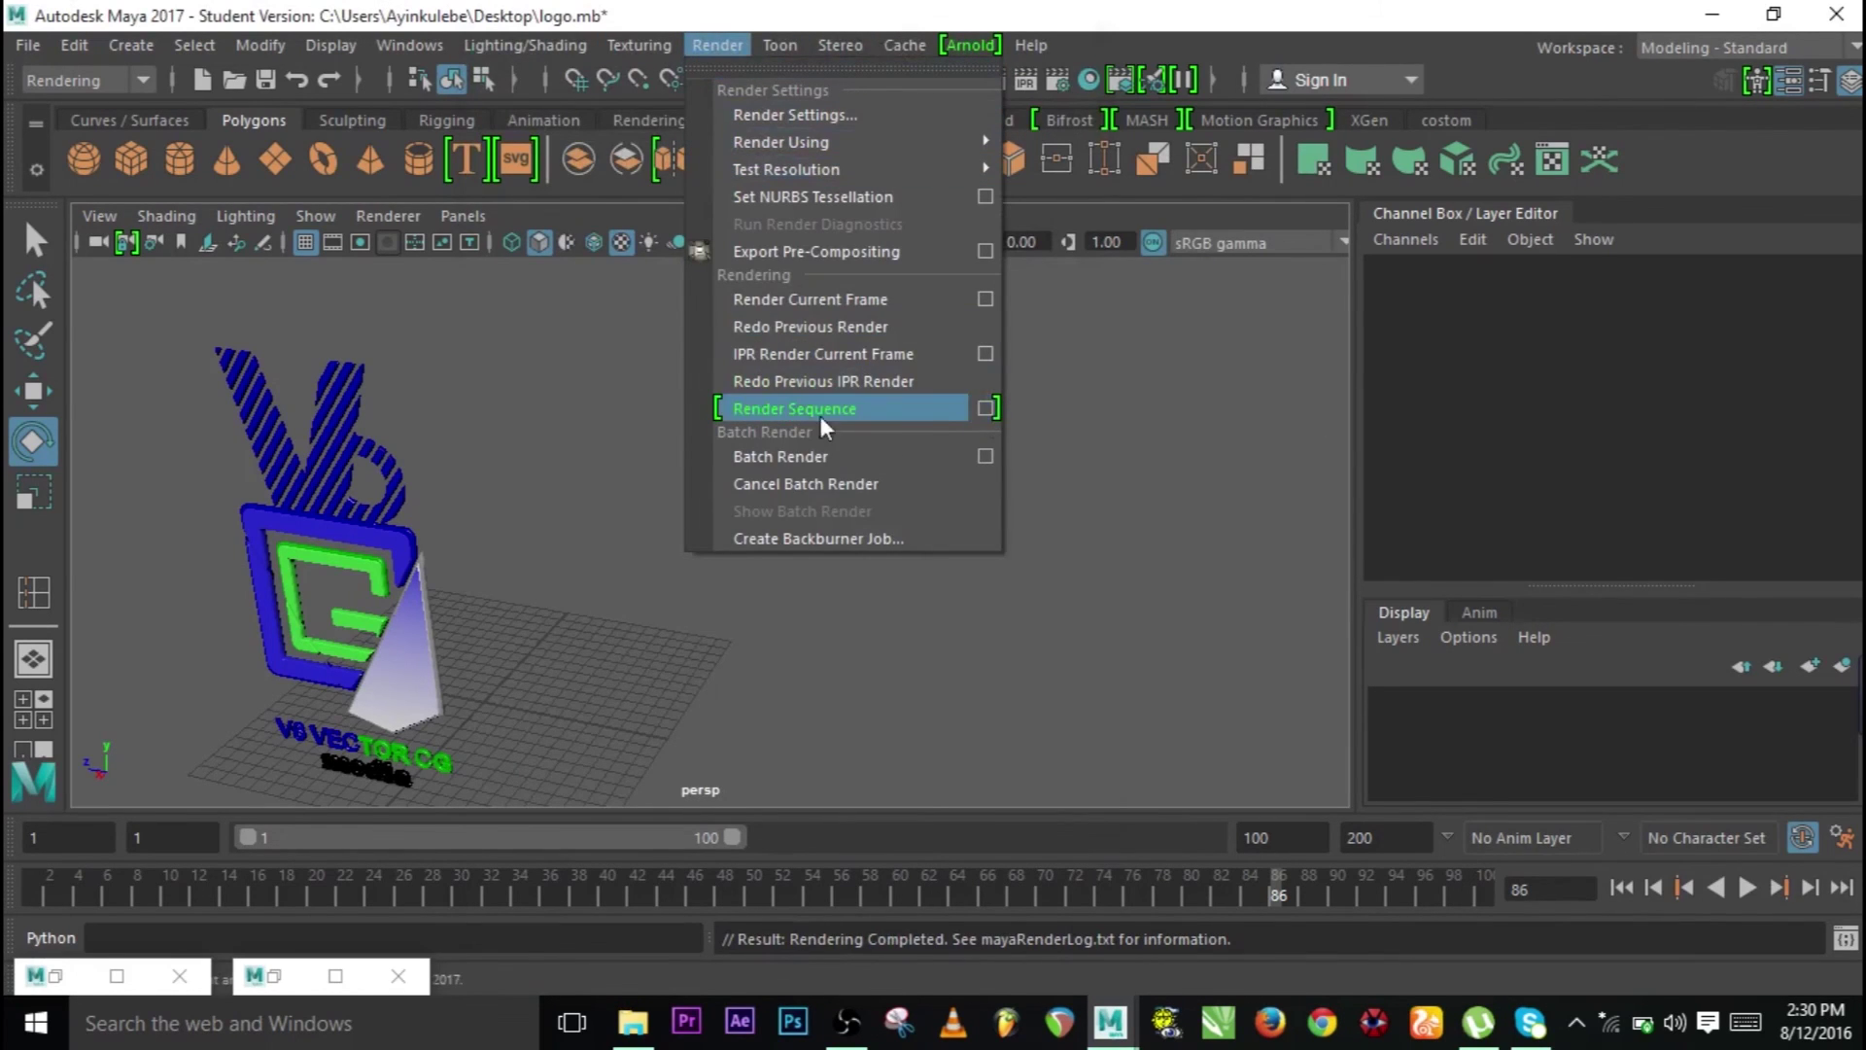
left_click(987, 413)
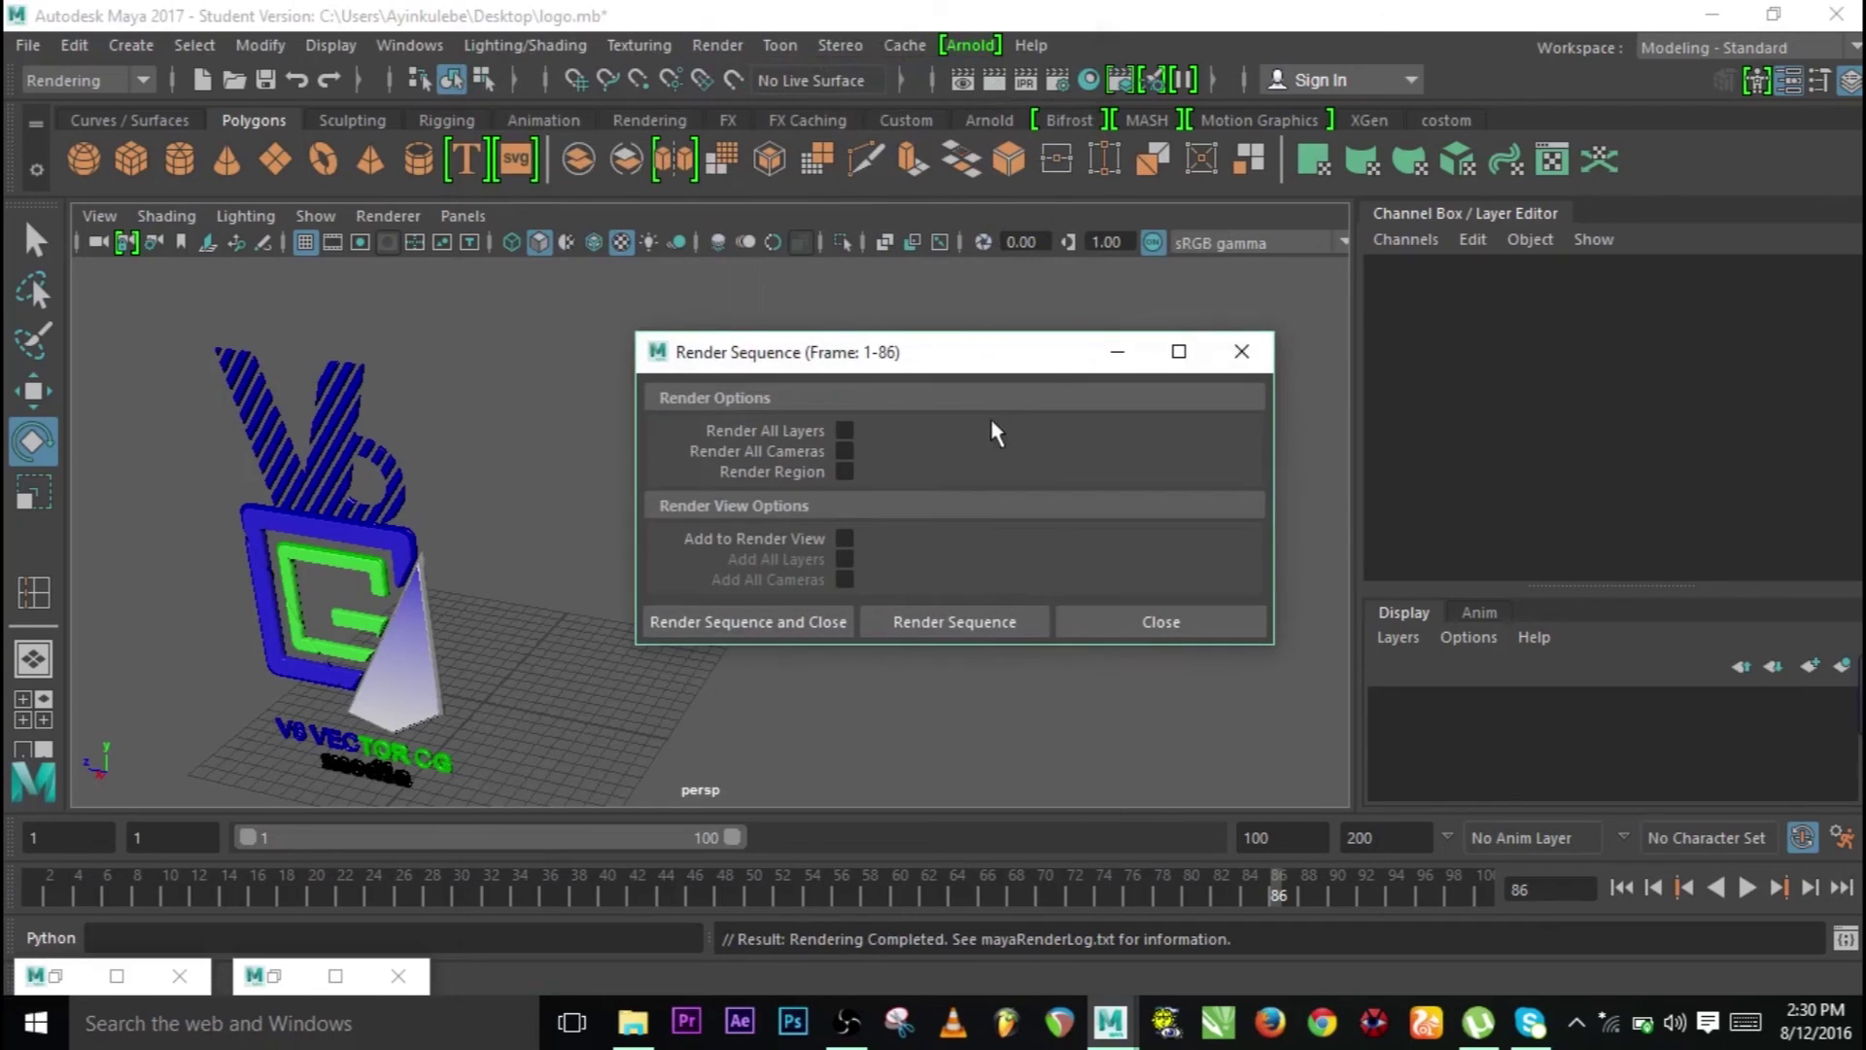
left_click_drag(976, 366, 962, 307)
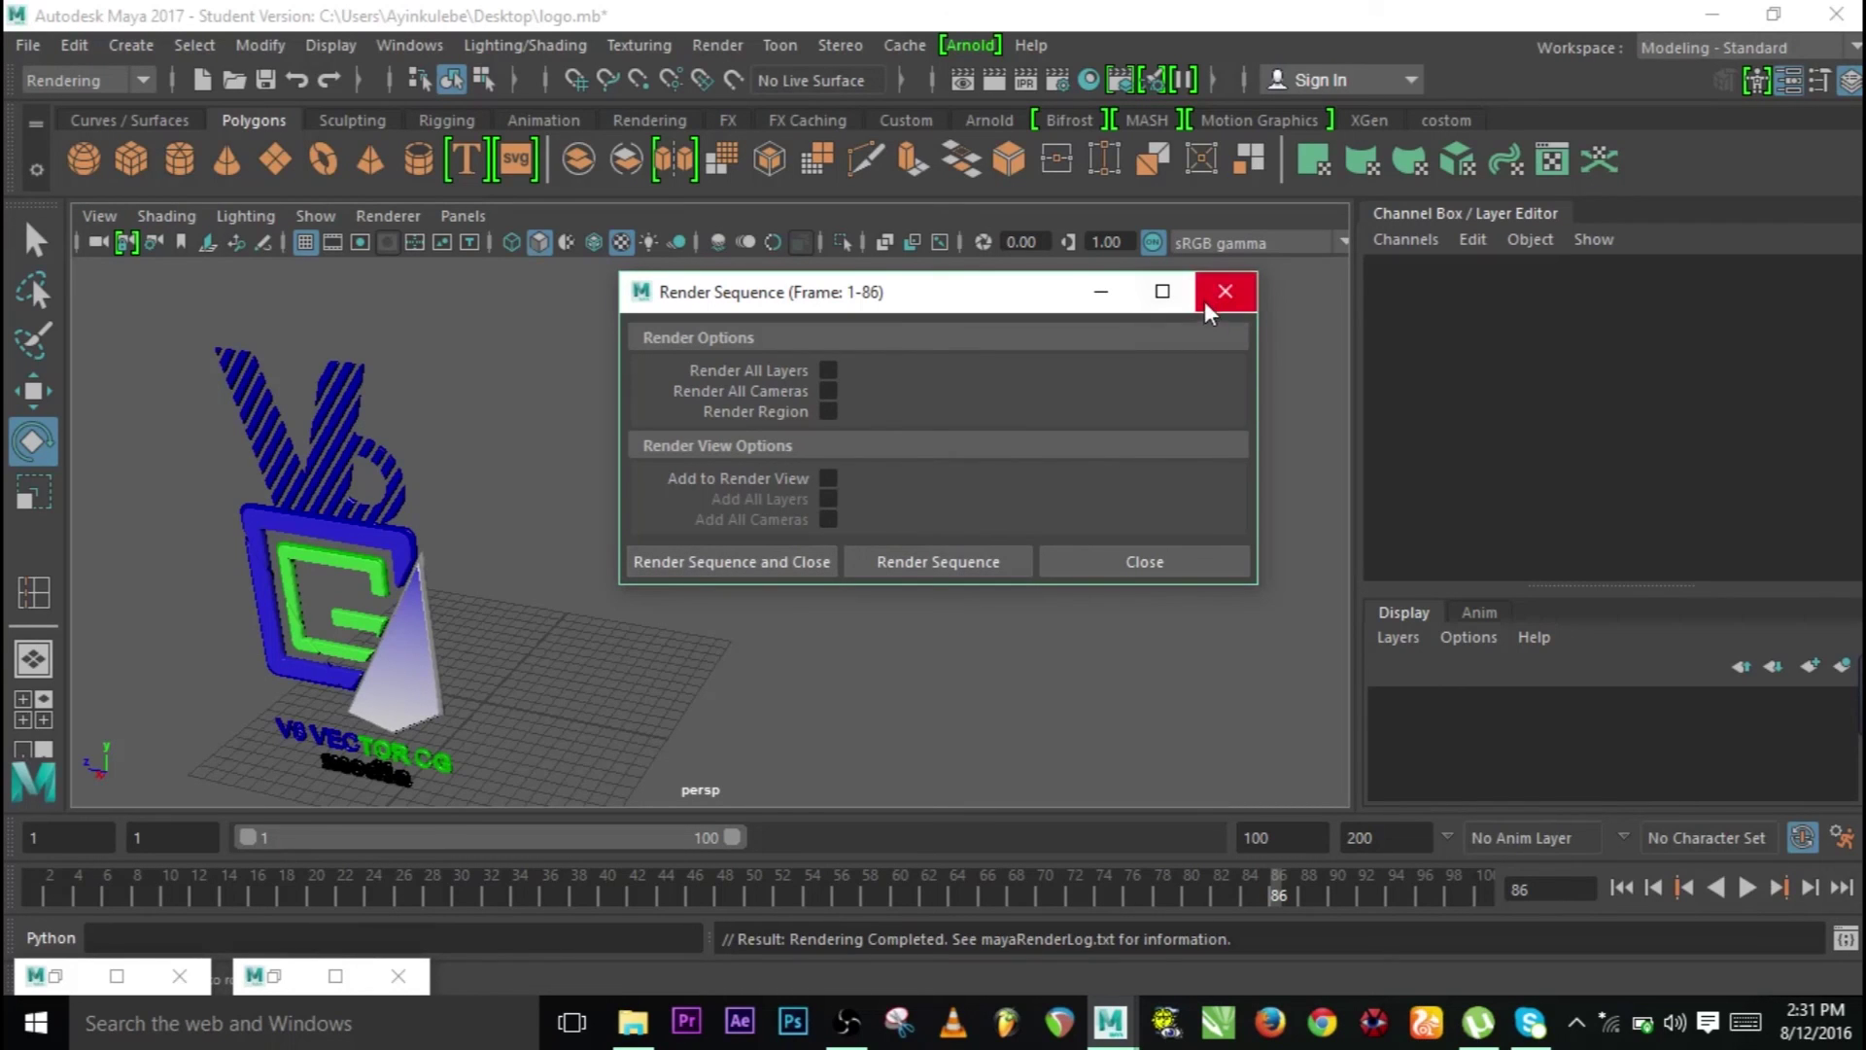
left_click(715, 45)
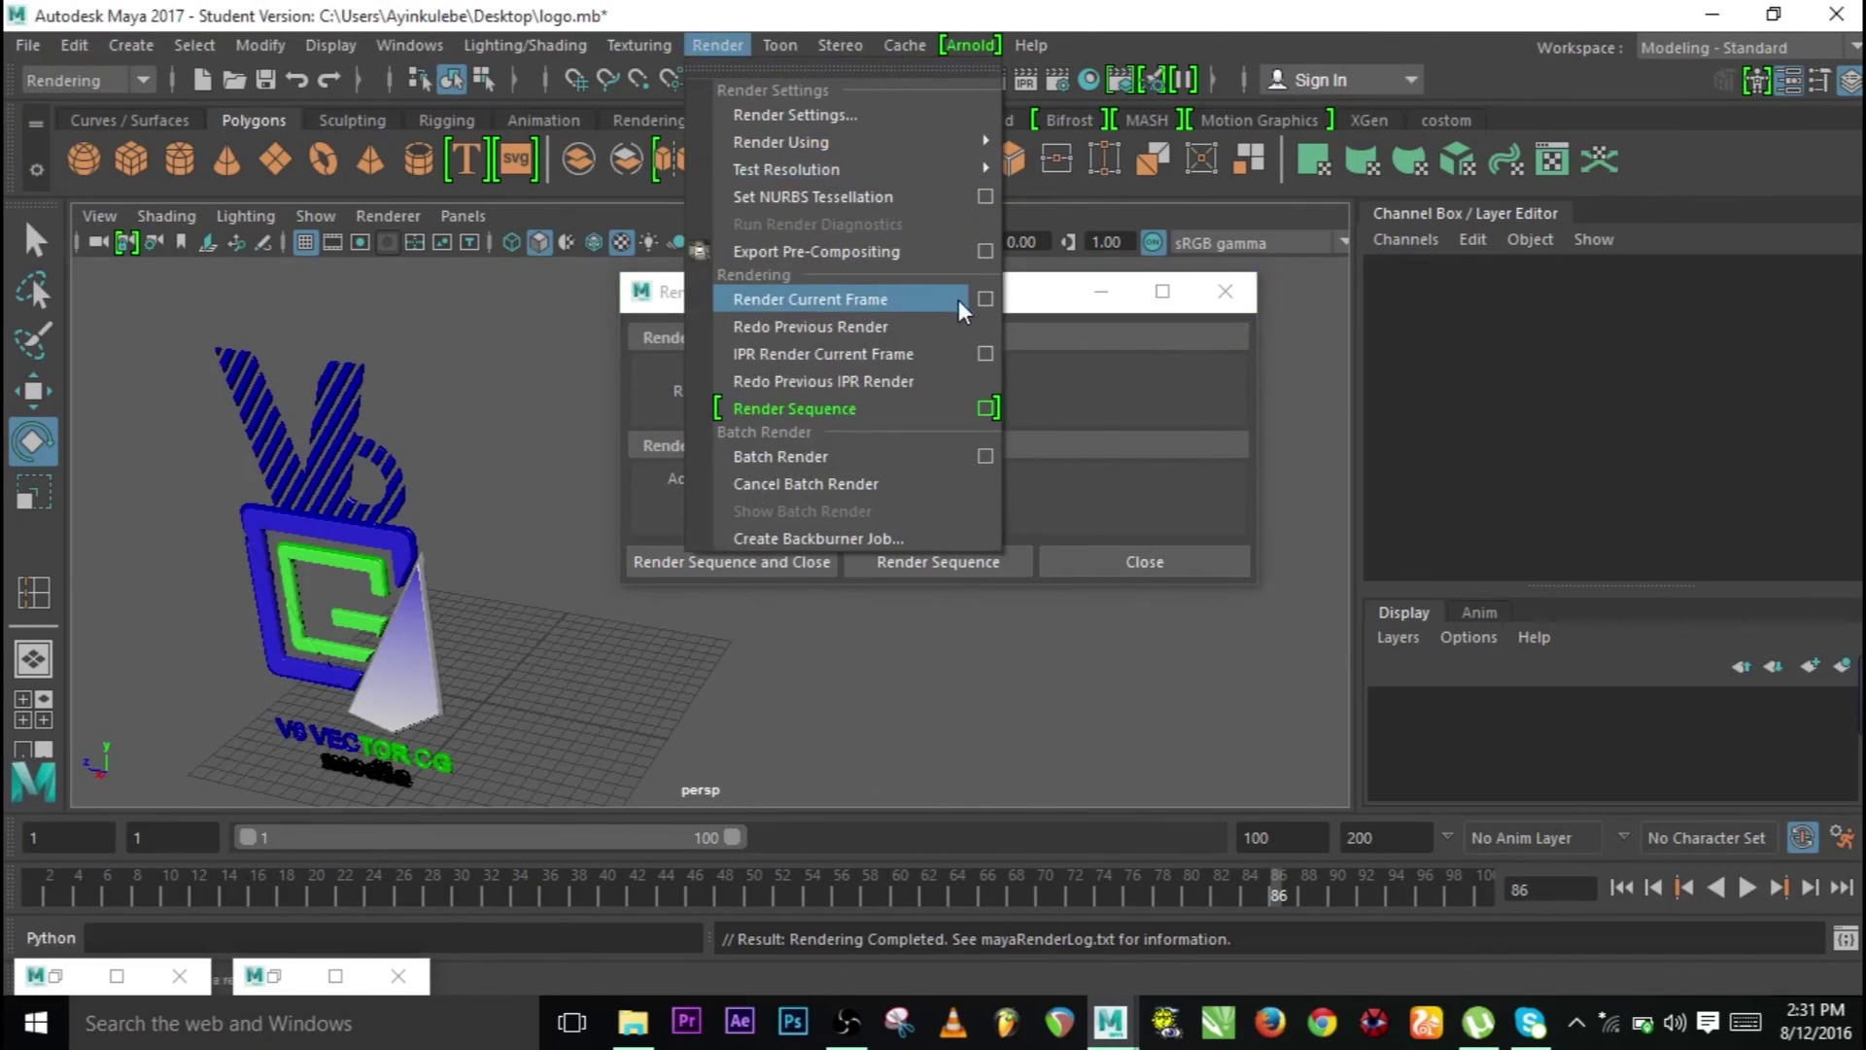
left_click(716, 43)
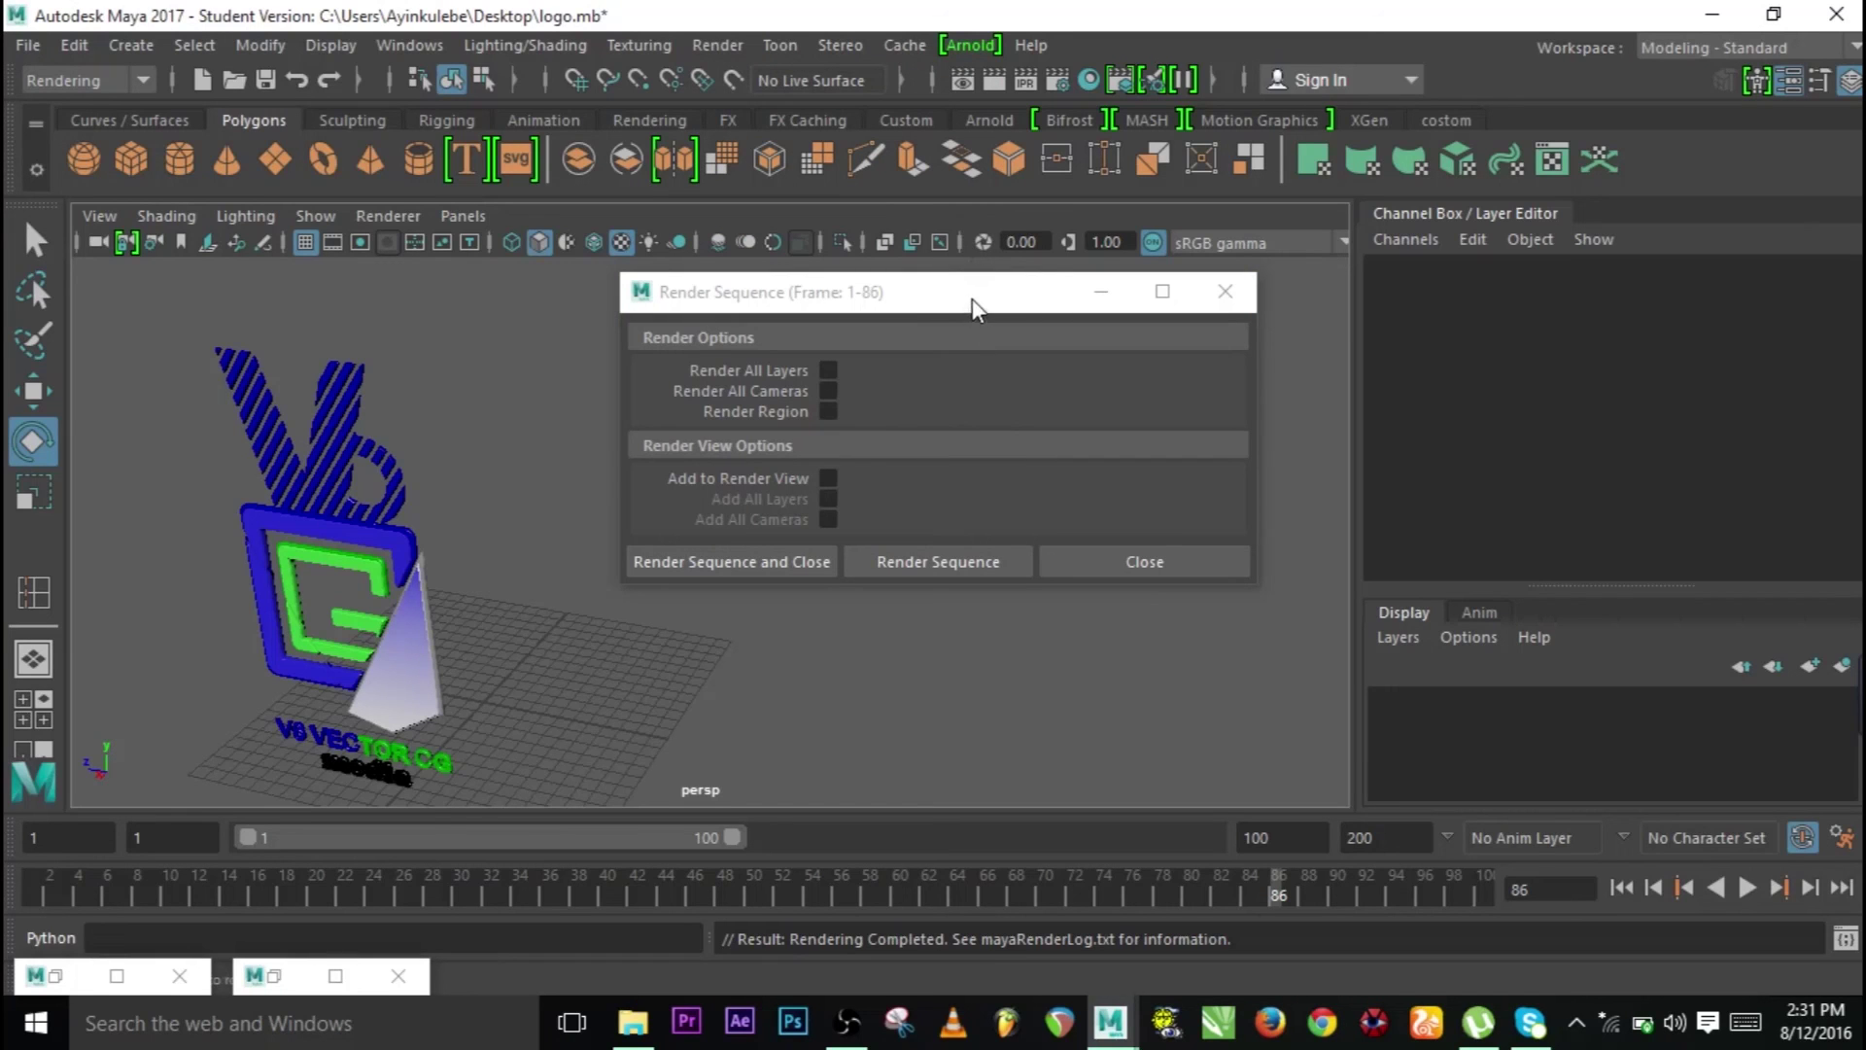
left_click_drag(946, 303, 946, 275)
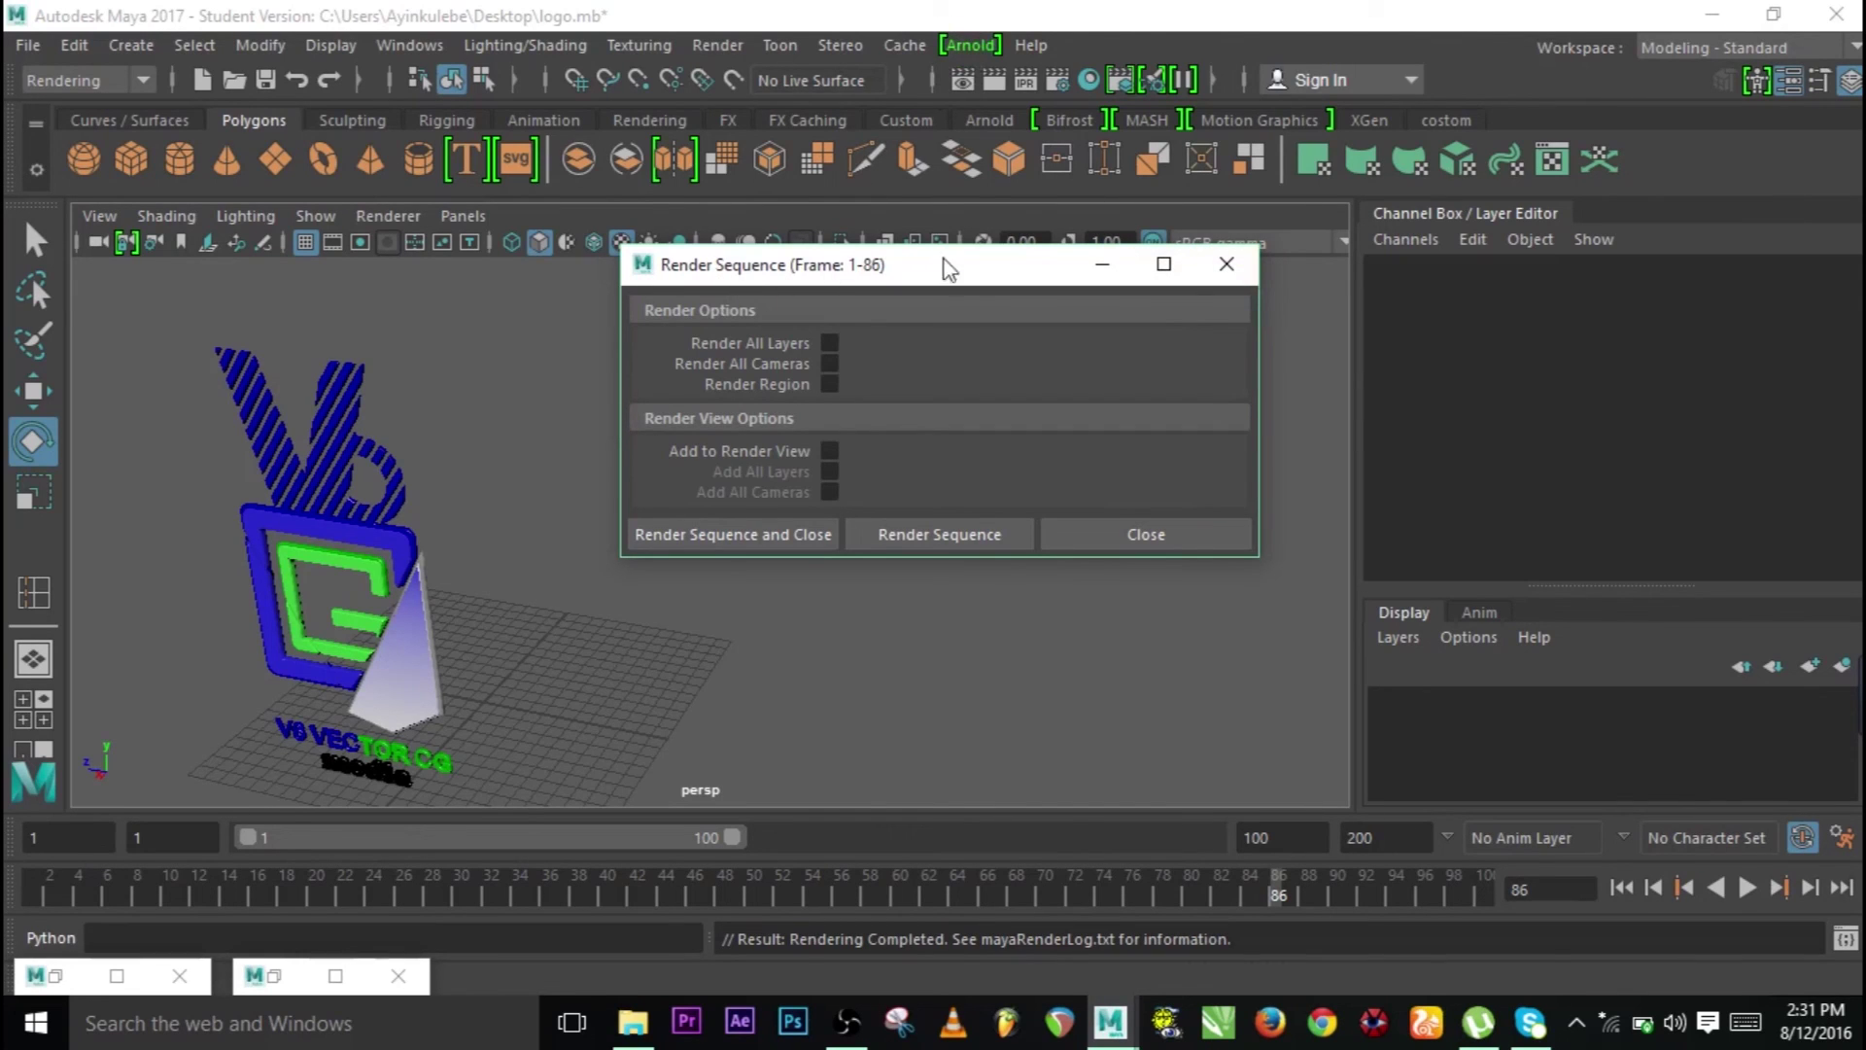
left_click(724, 46)
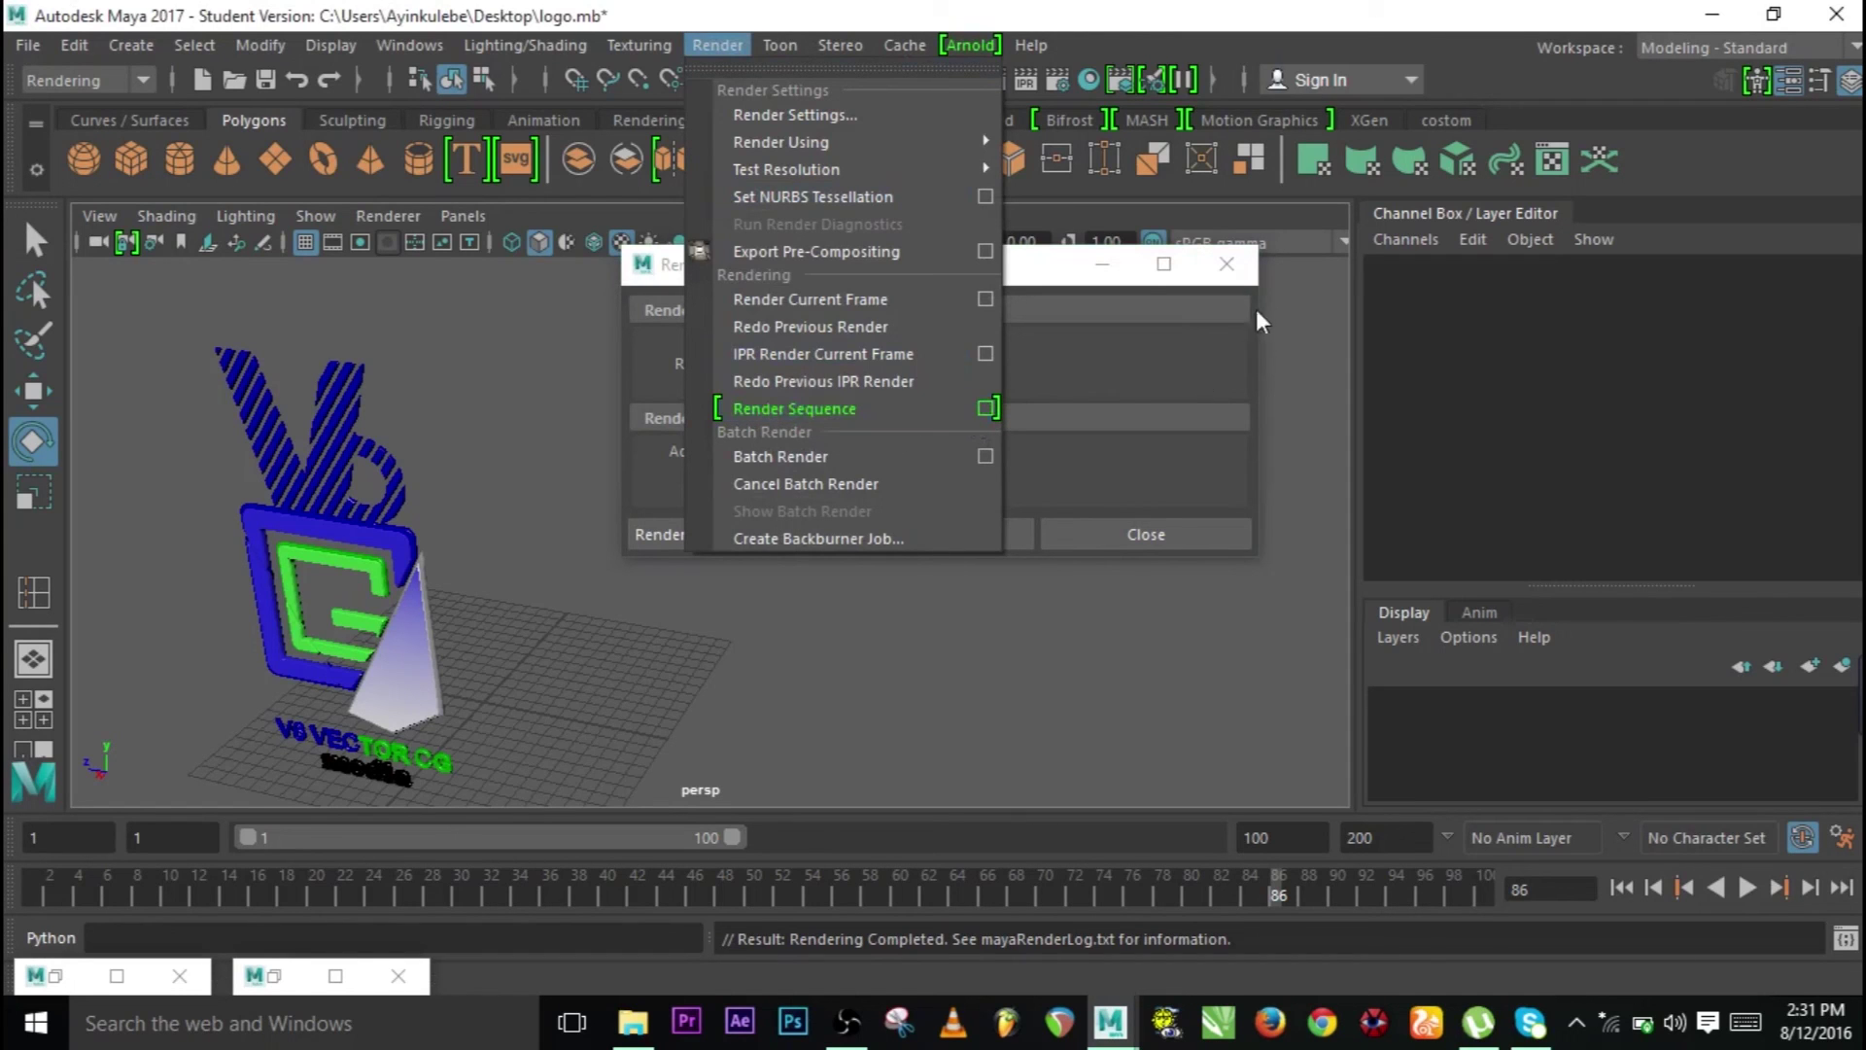
left_click(1286, 301)
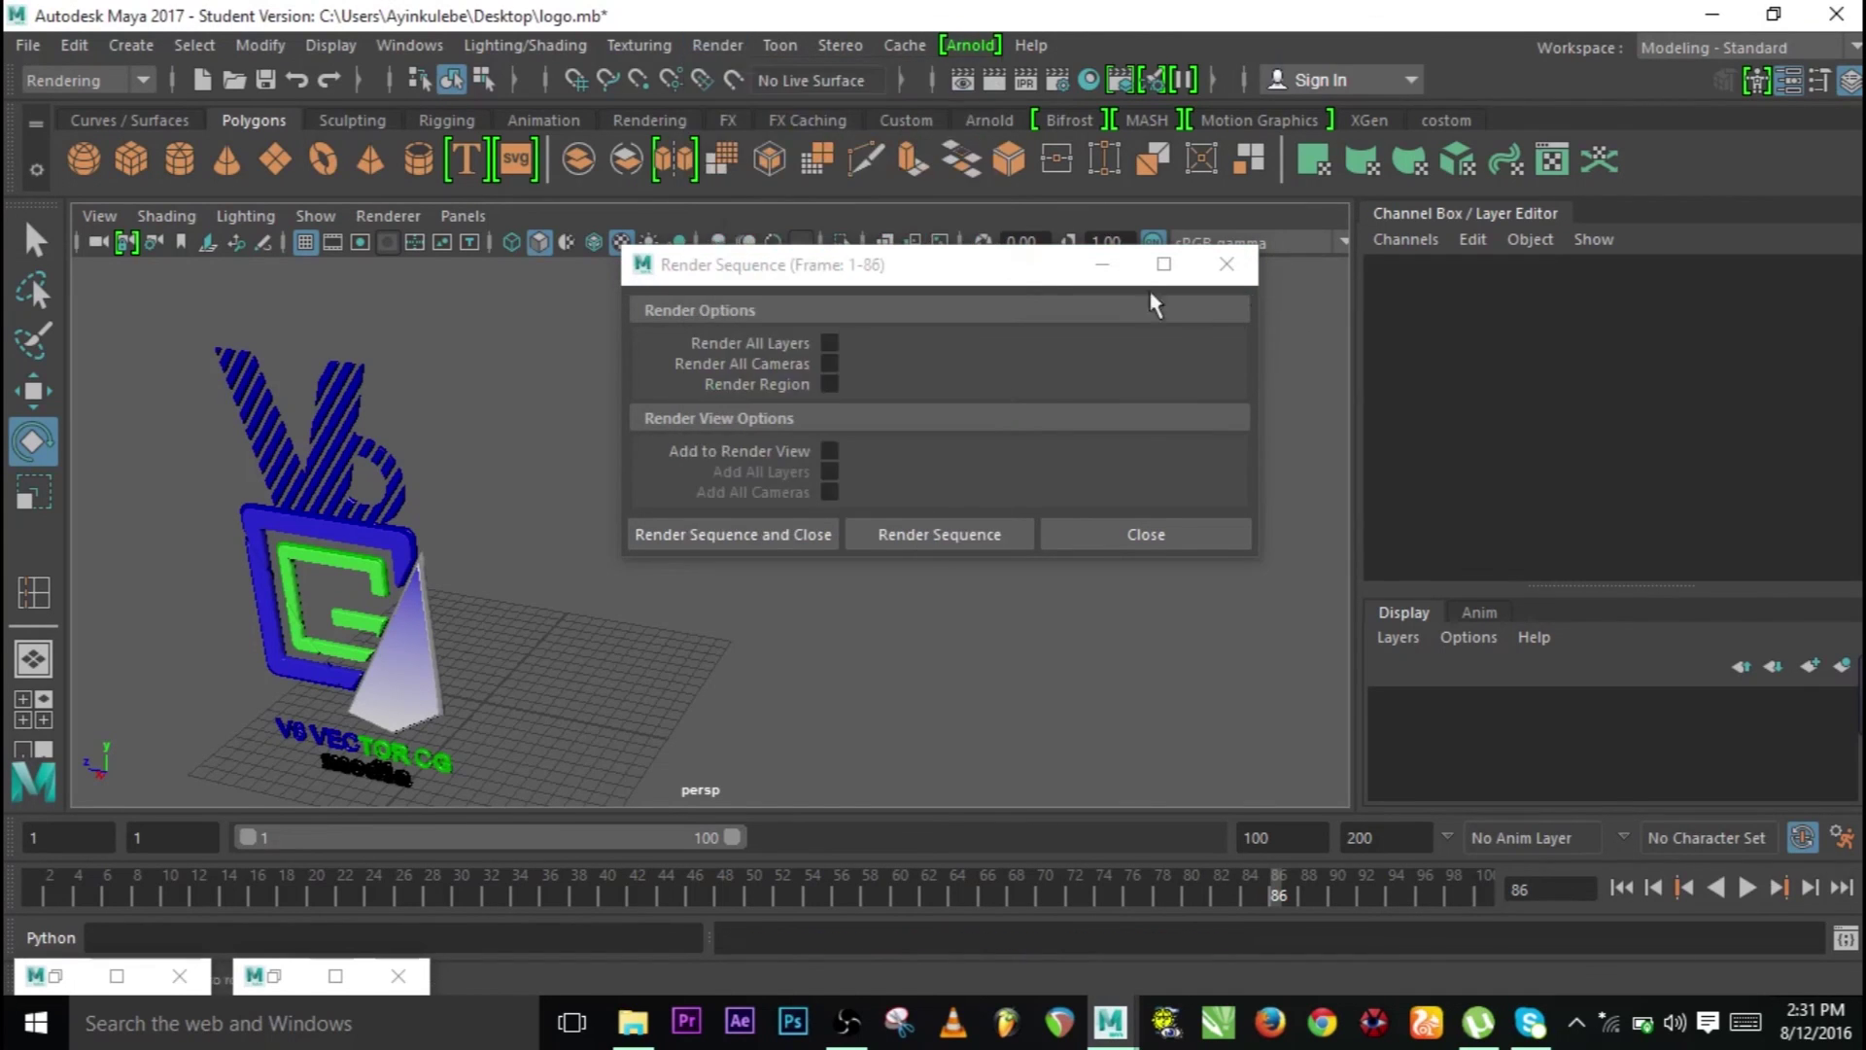